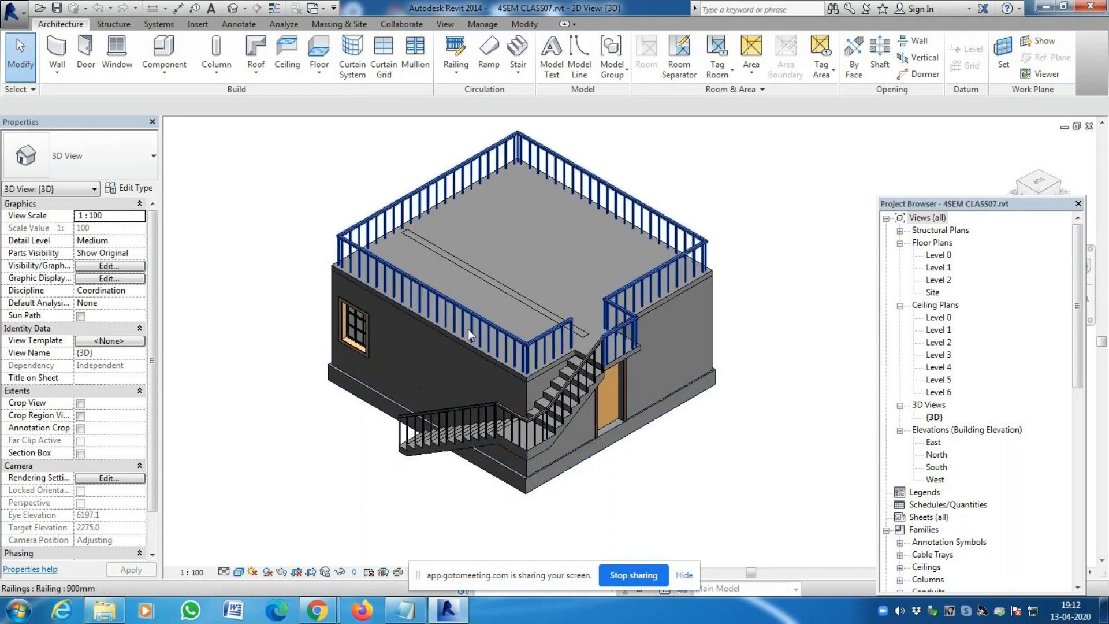
Switch to Materials.txt in Notepad and insert a blank line after the "Class 7" heading
scroll(474, 317, down, 2)
mouse_move(408, 618)
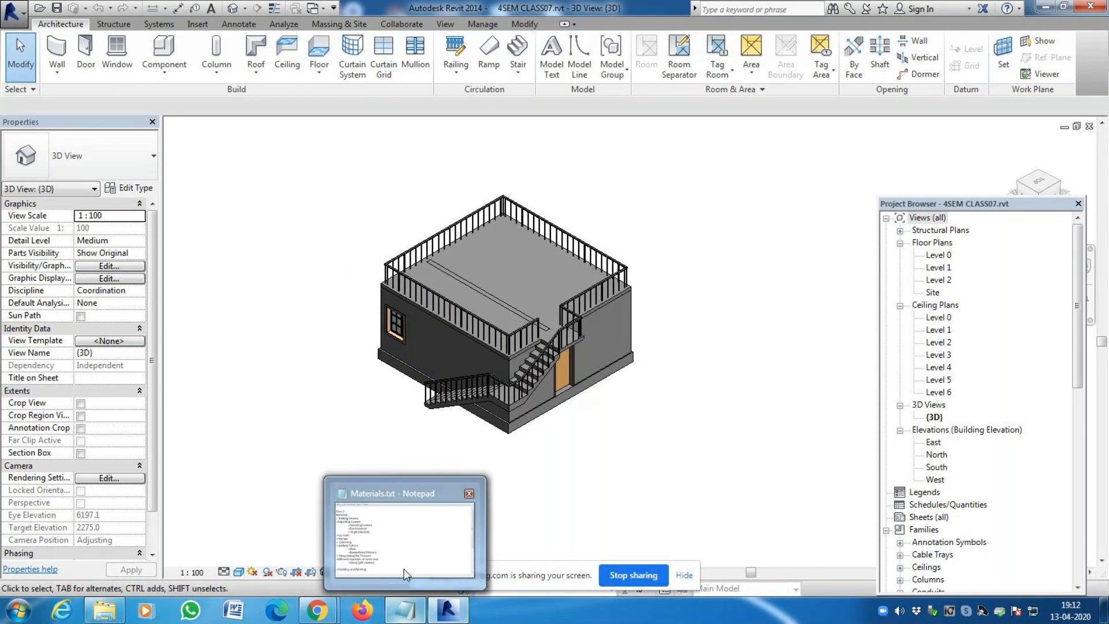
click(419, 563)
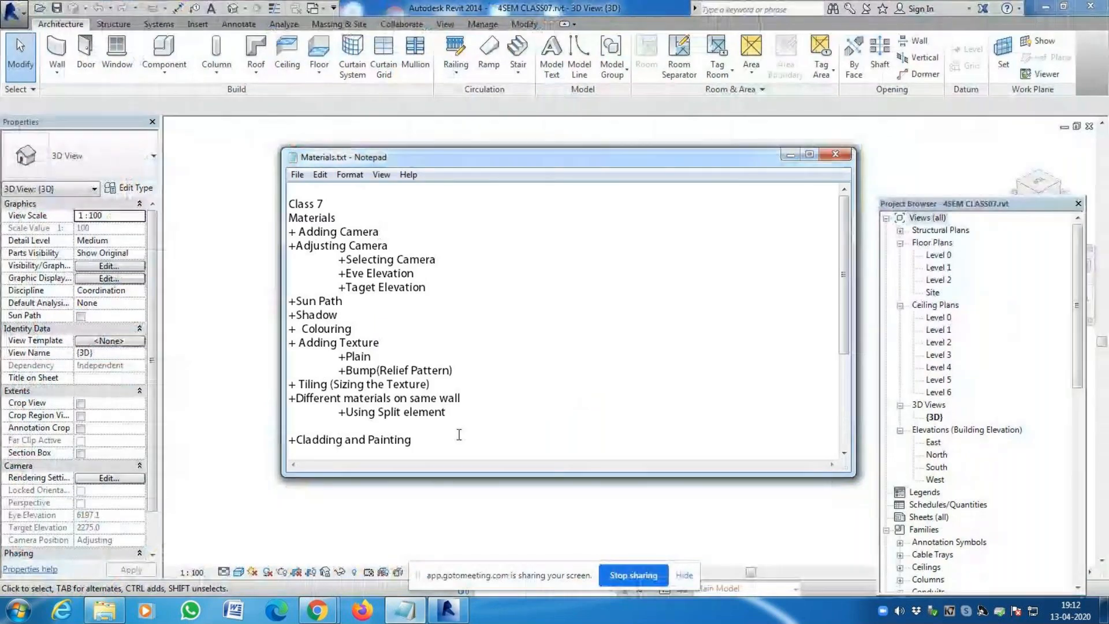
click(342, 203)
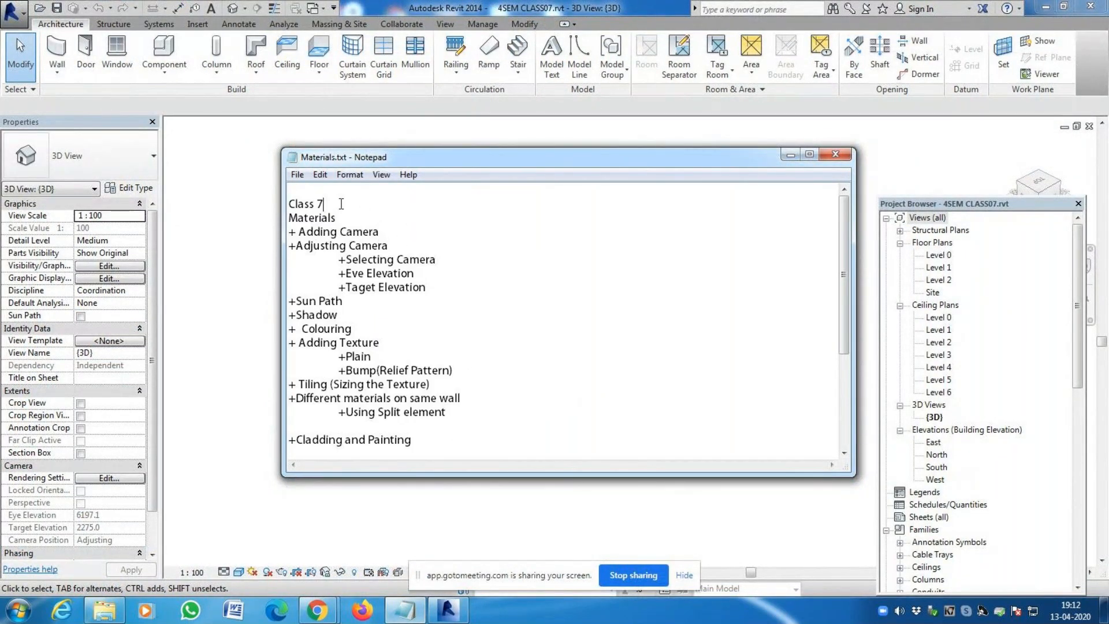
key(Return)
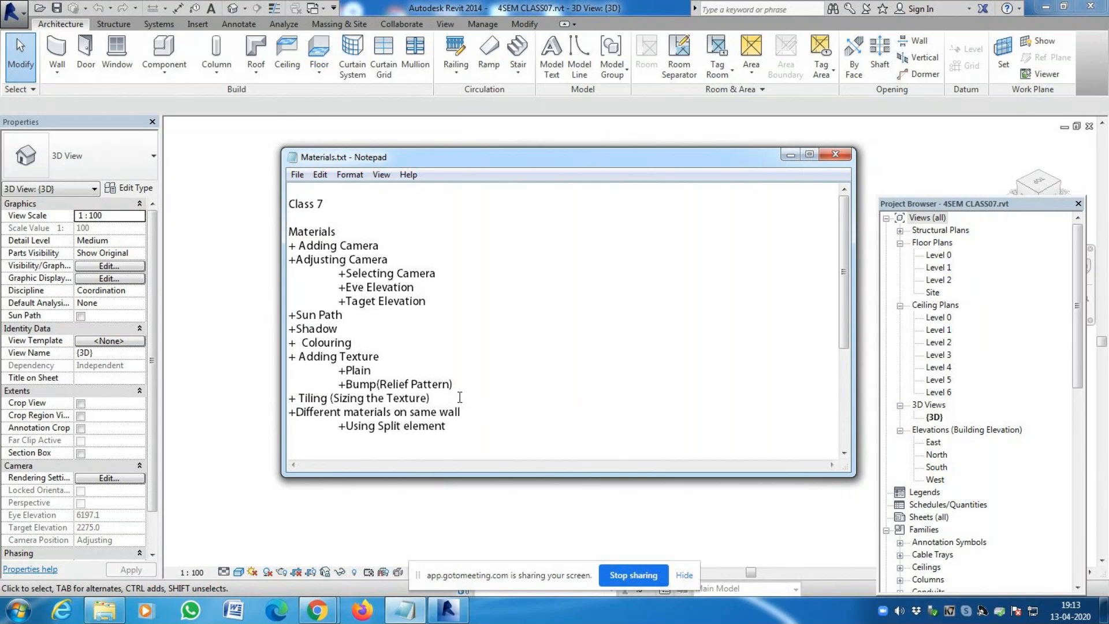
Read through the class topic list in Materials.txt and enlarge the Notepad window downward to show more lines
scroll(459, 397, down, 2)
scroll(460, 398, down, 1)
scroll(465, 396, up, 3)
drag(845, 334, 851, 368)
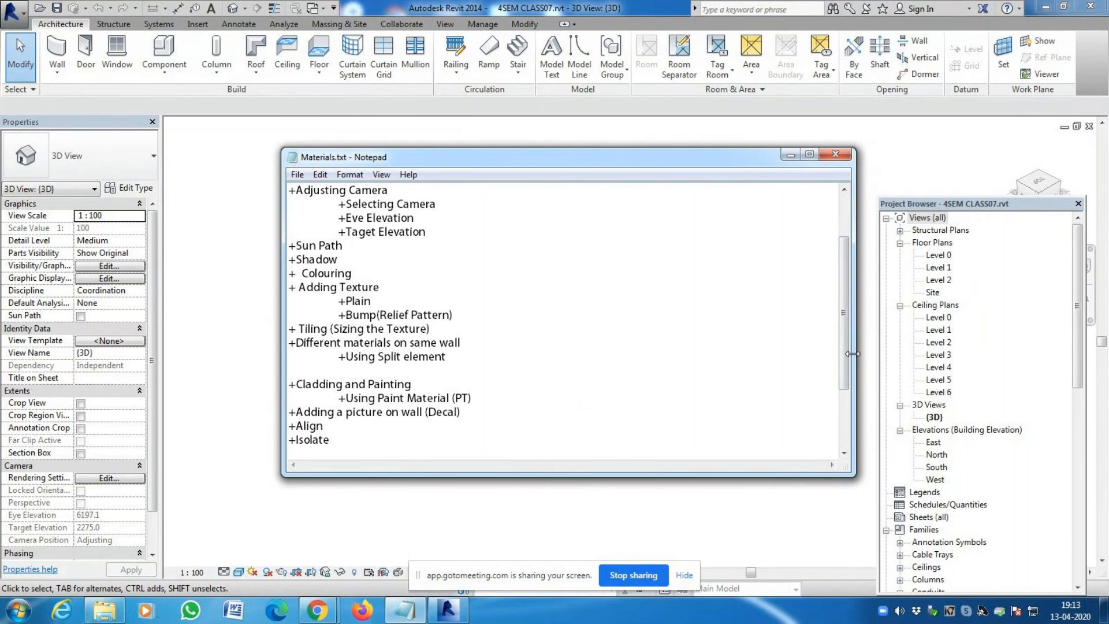
click(487, 339)
click(470, 316)
scroll(538, 335, up, 2)
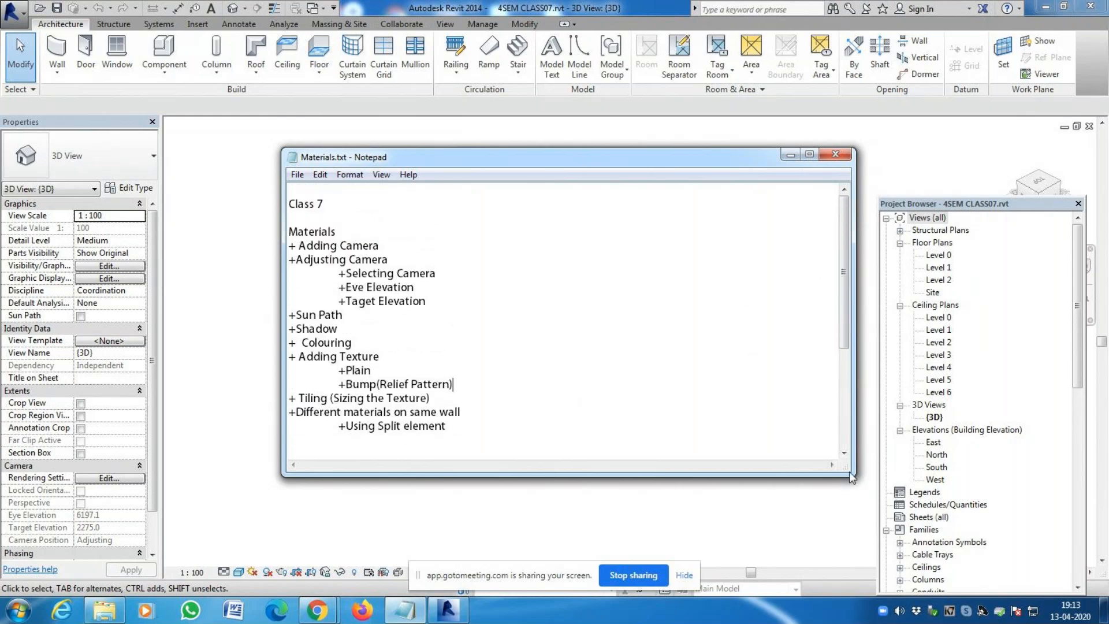
drag(849, 472, 861, 555)
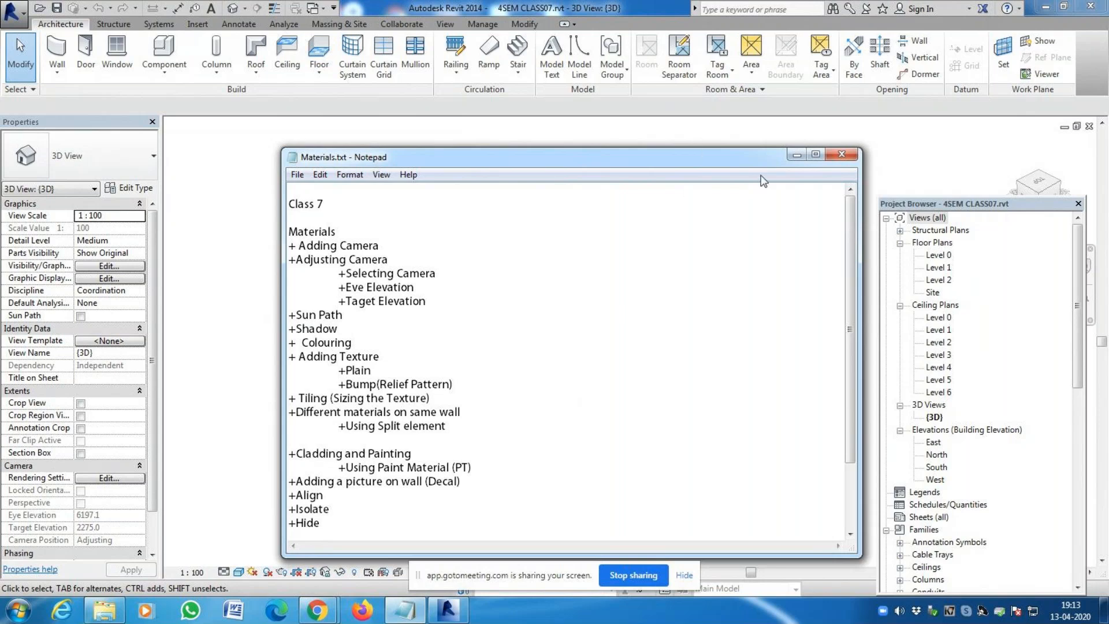
Switch back to Revit and examine the building's exterior staircase, railings and plinth in the 3D view
click(629, 5)
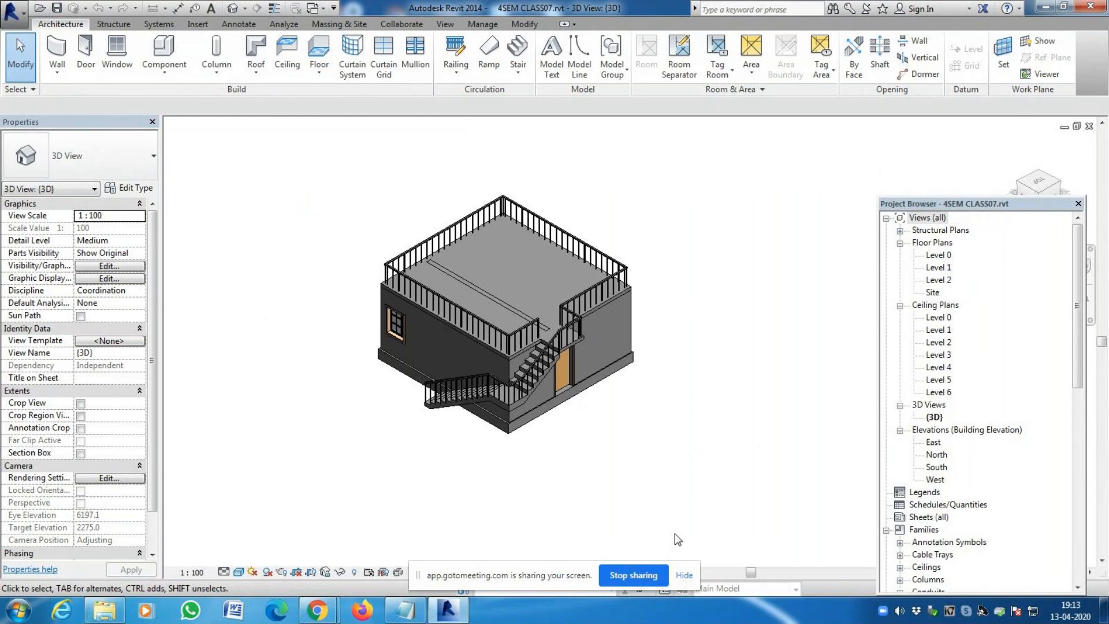
scroll(435, 340, up, 4)
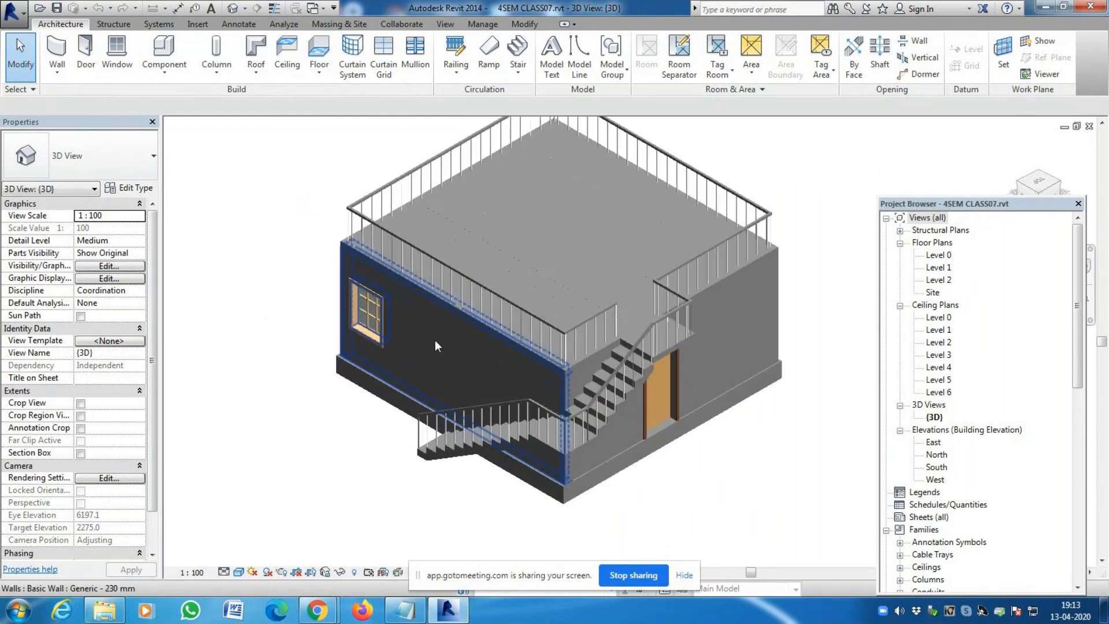
click(549, 376)
click(632, 469)
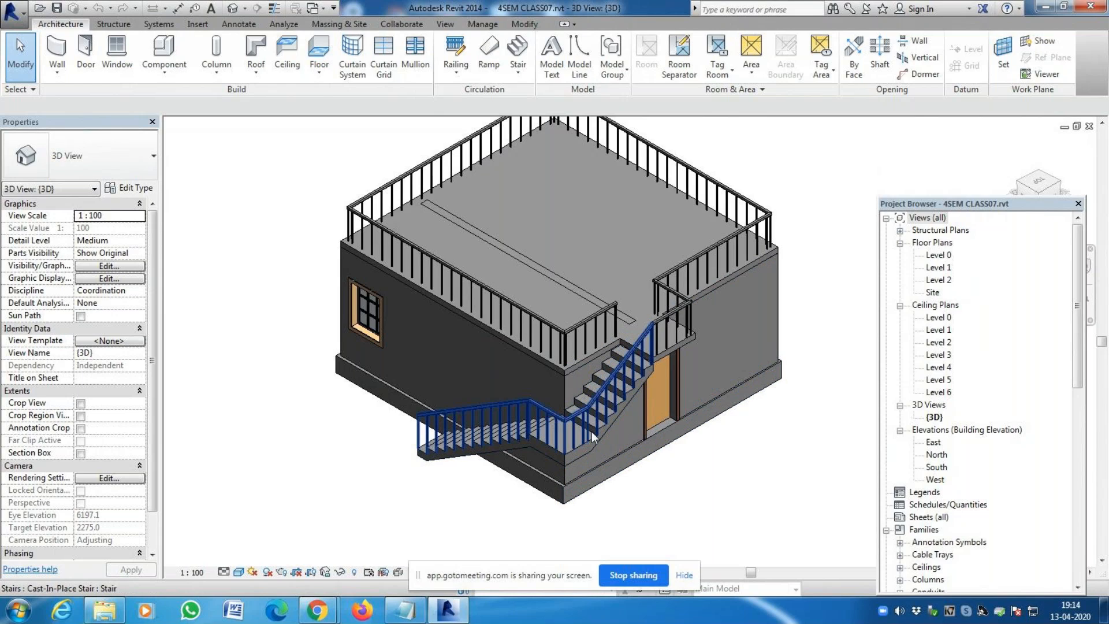
scroll(511, 463, up, 5)
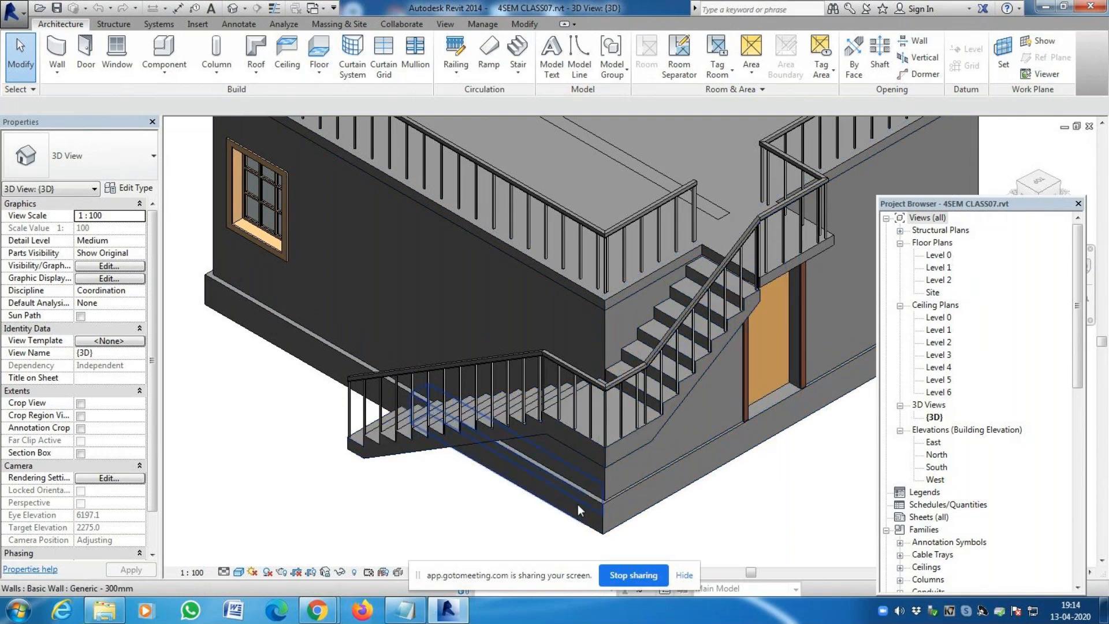
scroll(561, 414, down, 3)
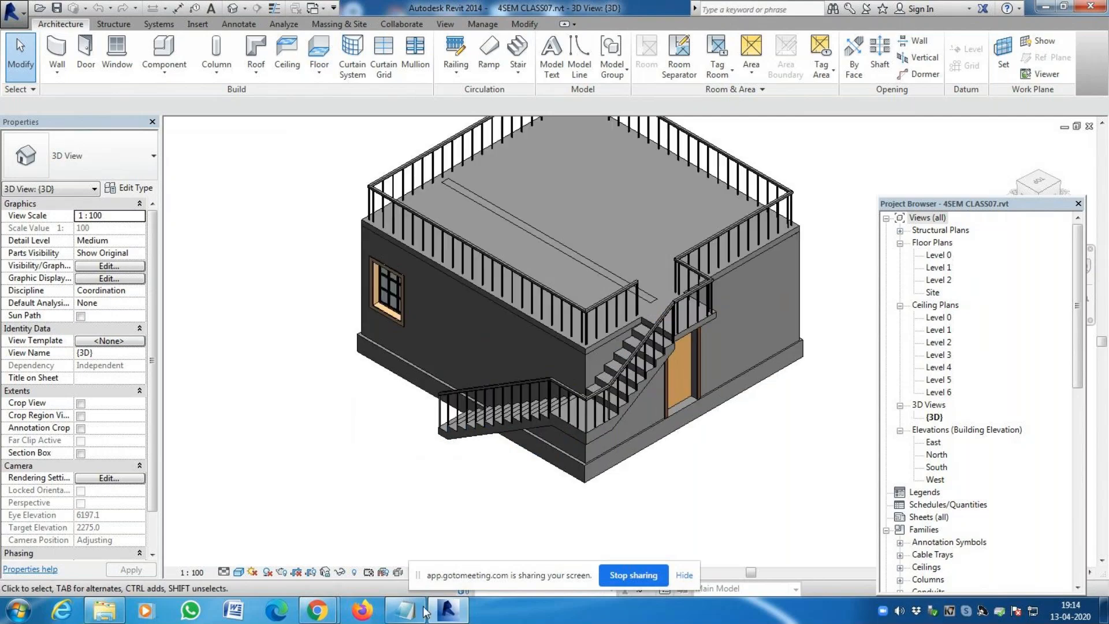
mouse_move(396, 617)
Turn the 3D view to the building's entrance side and examine its front door, entry steps and windows
click(1038, 179)
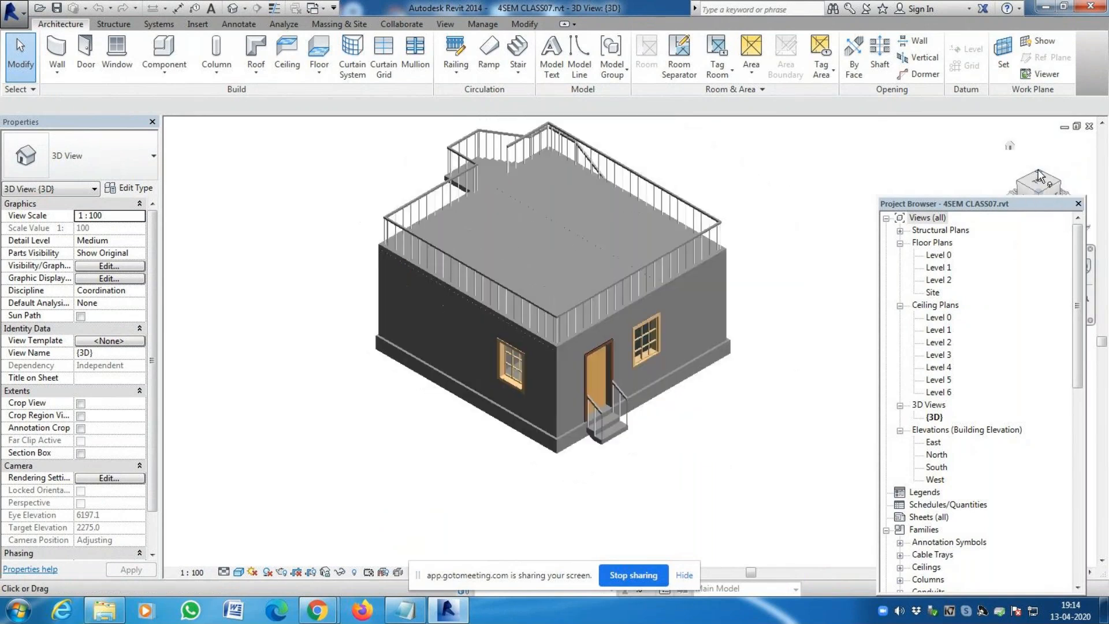
scroll(703, 453, up, 4)
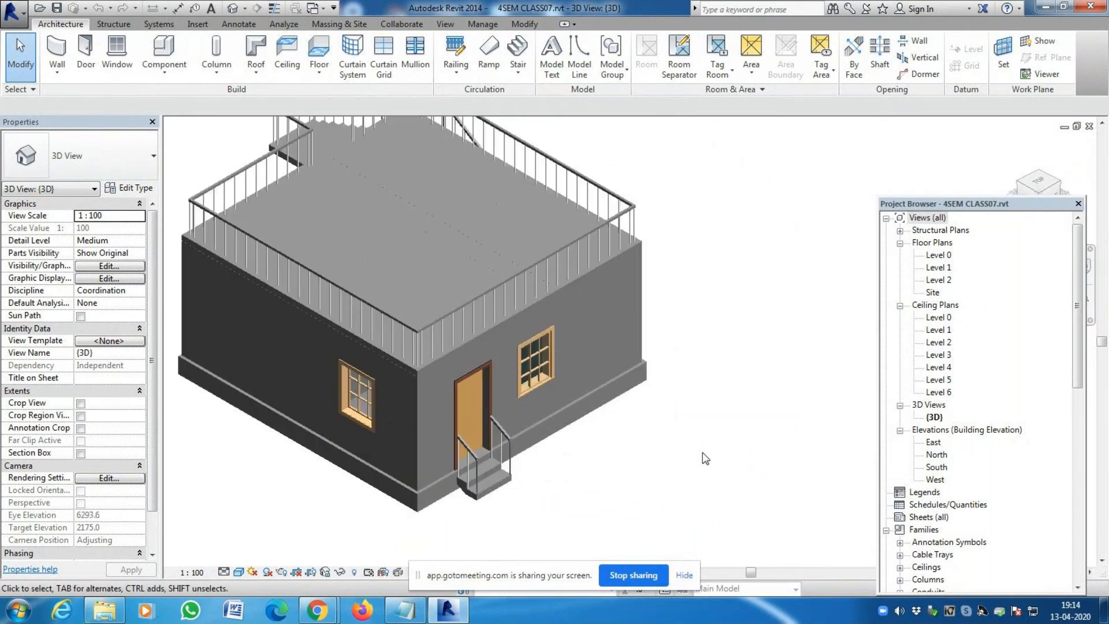
scroll(456, 508, down, 1)
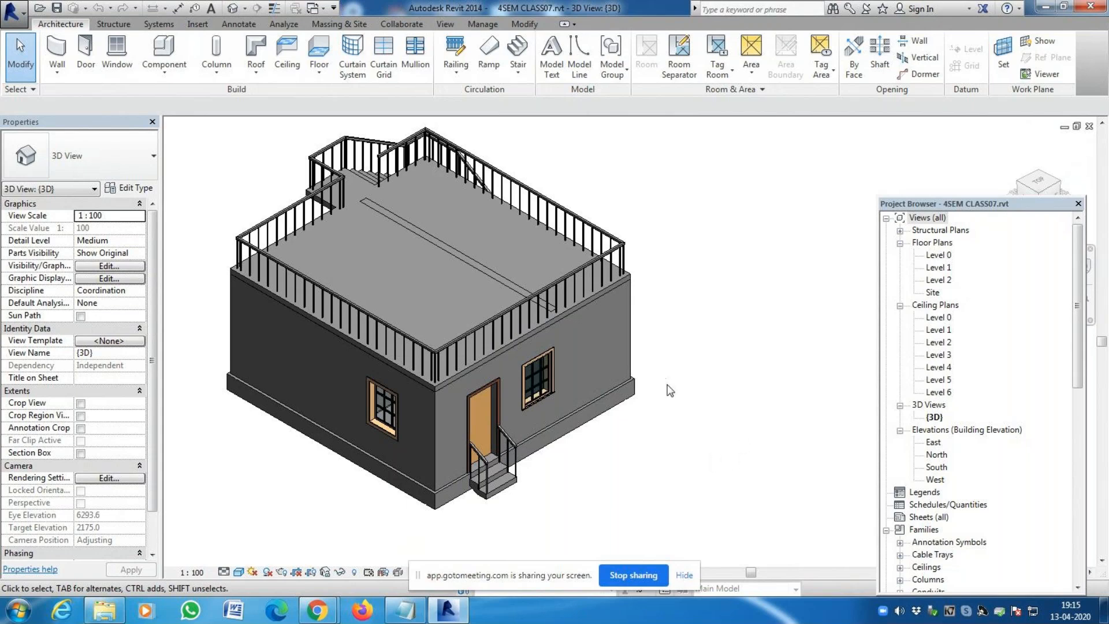
scroll(726, 402, down, 2)
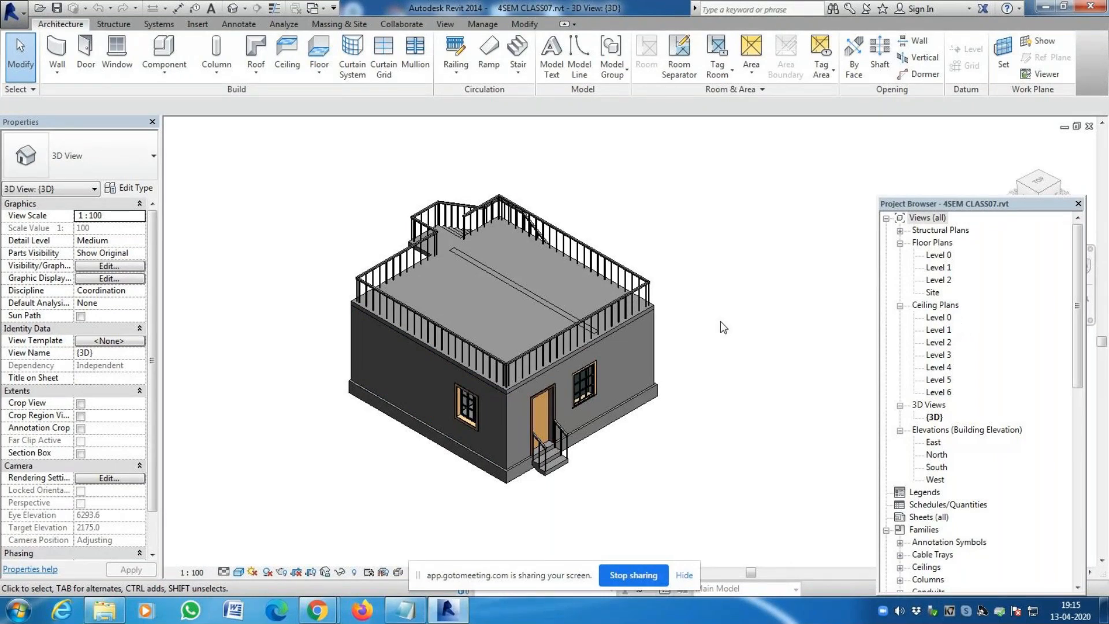
scroll(556, 347, down, 1)
scroll(608, 486, down, 2)
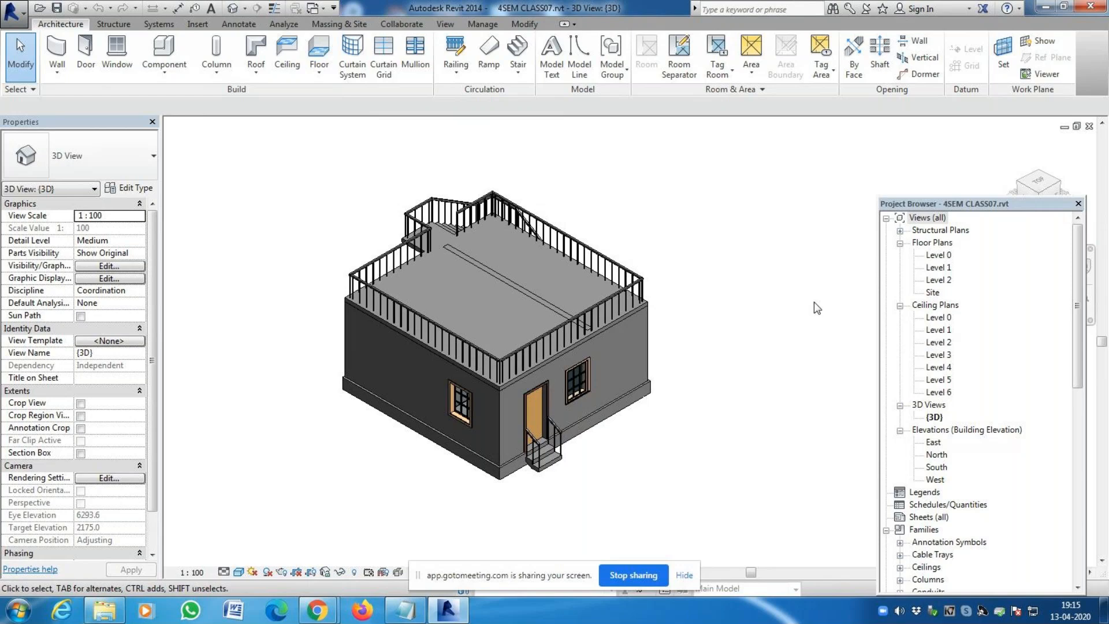
scroll(665, 361, down, 3)
scroll(709, 379, up, 2)
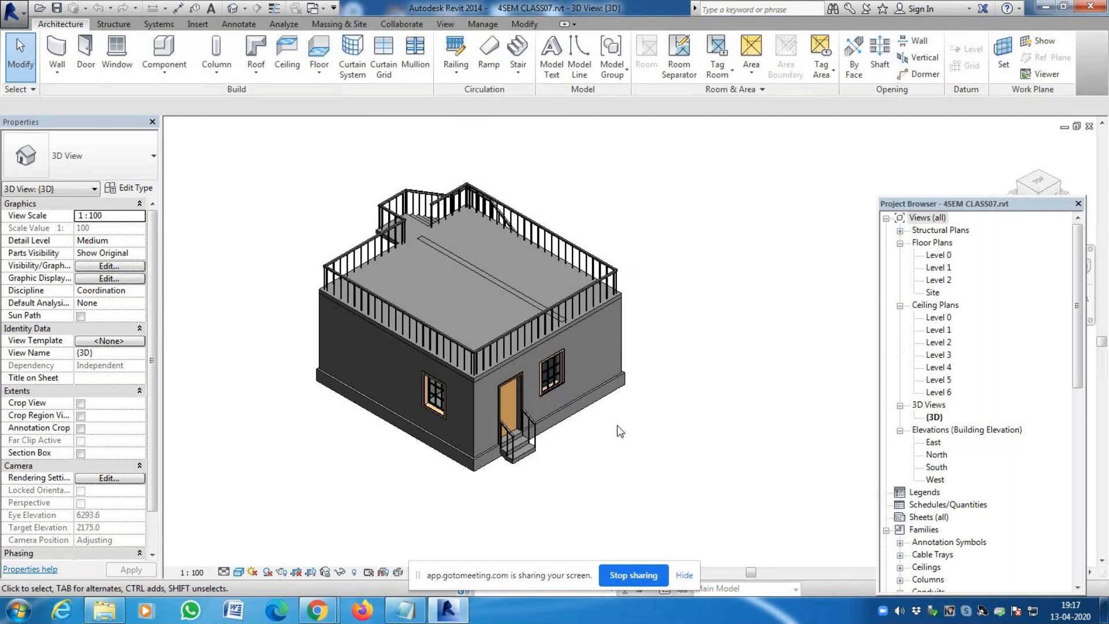
scroll(609, 416, up, 3)
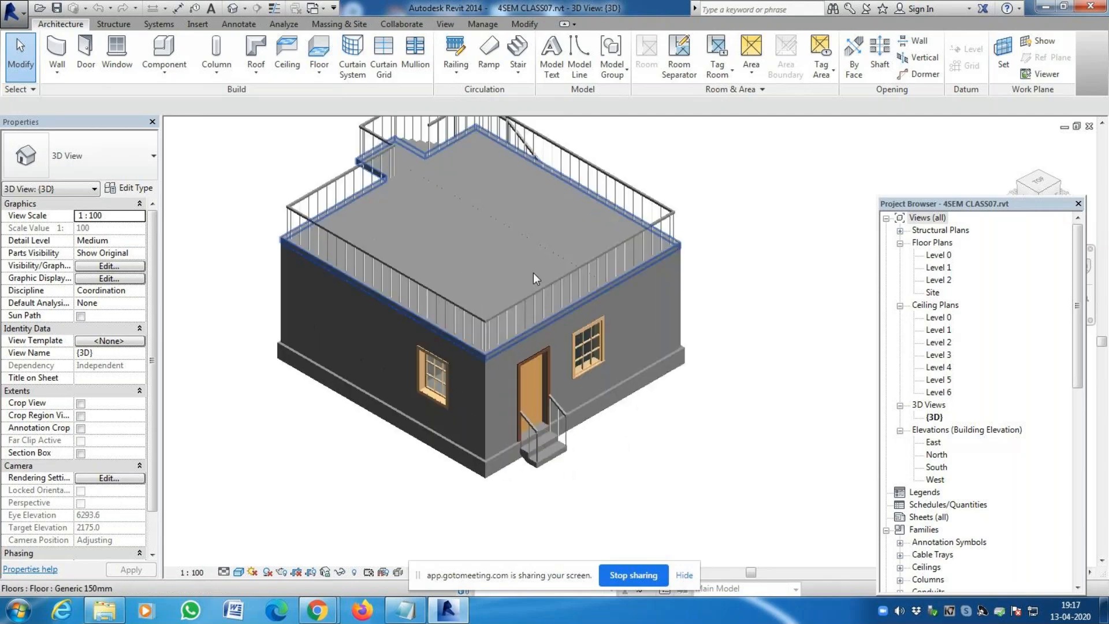
scroll(532, 272, up, 2)
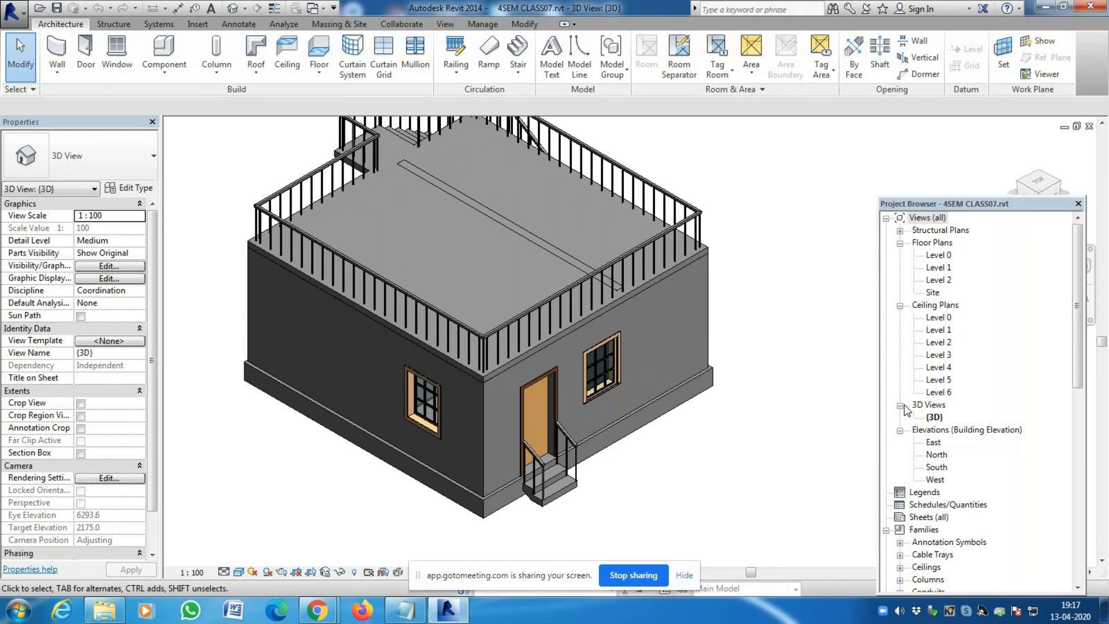
Rotate the {3D} view around the building to inspect the staircase side and return to the entrance side
click(934, 417)
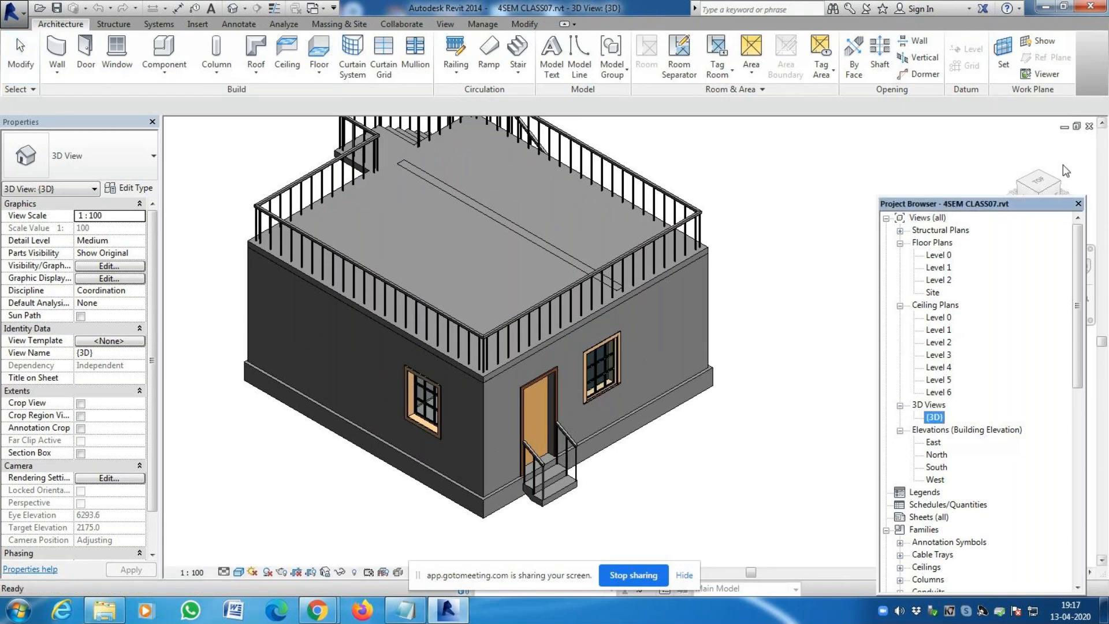
click(1059, 186)
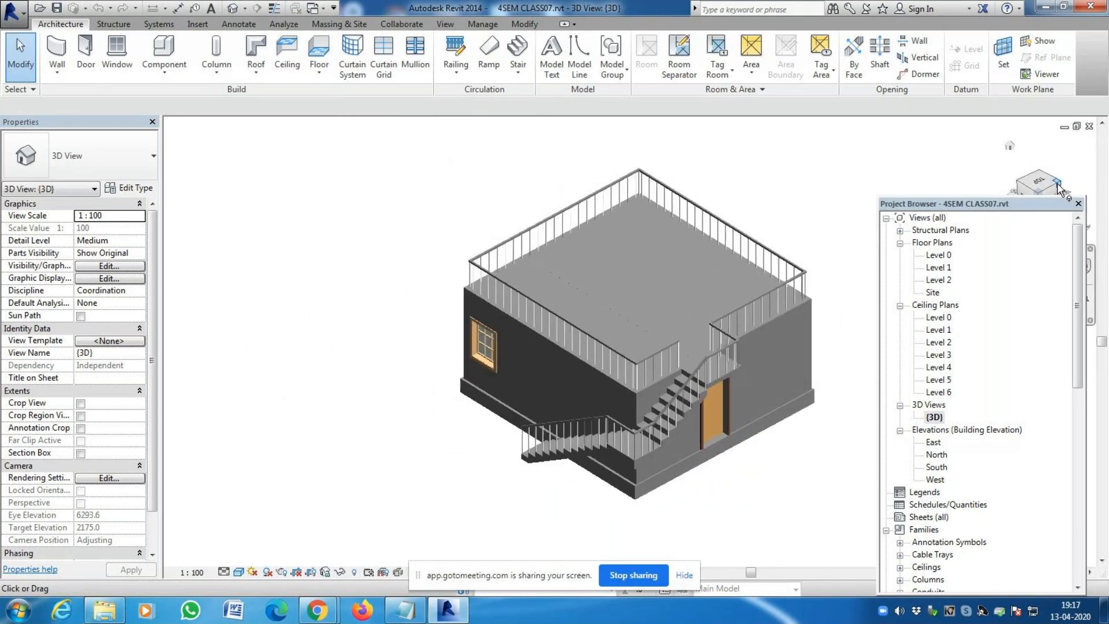
click(1058, 185)
click(1058, 185)
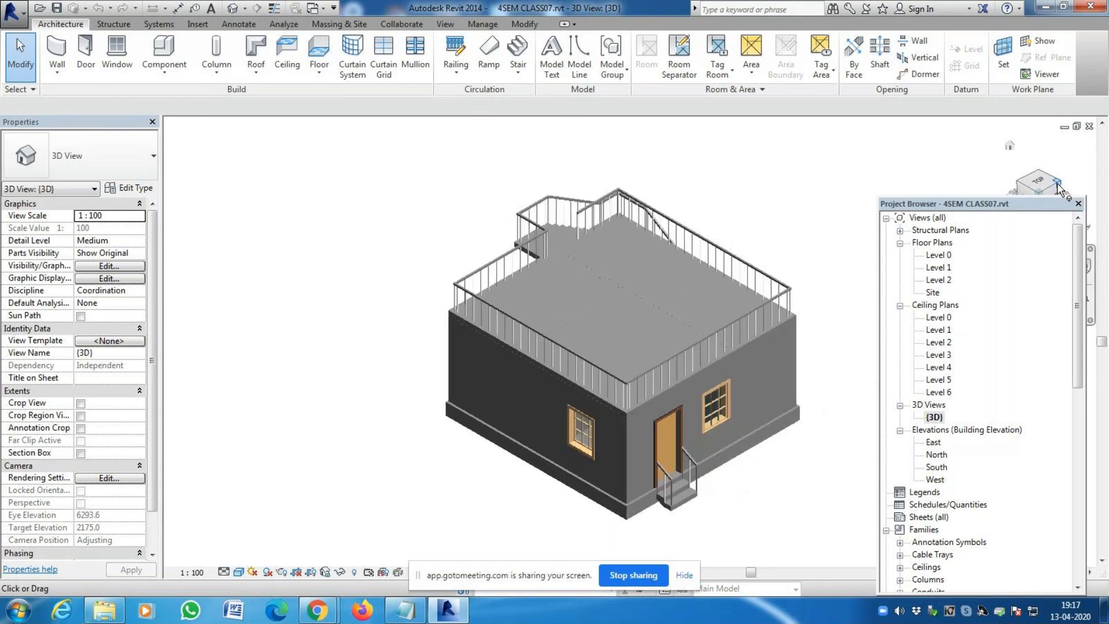
Compare the Level 0 and Level 1 floor plans, ending with a closer look at Level 0
double_click(936, 256)
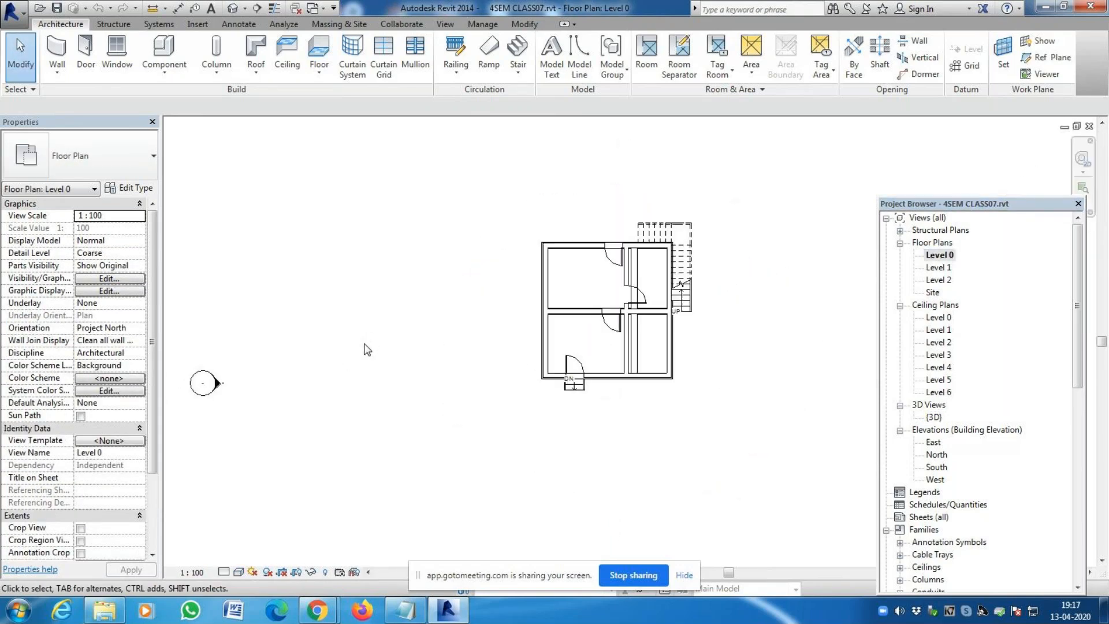
click(939, 269)
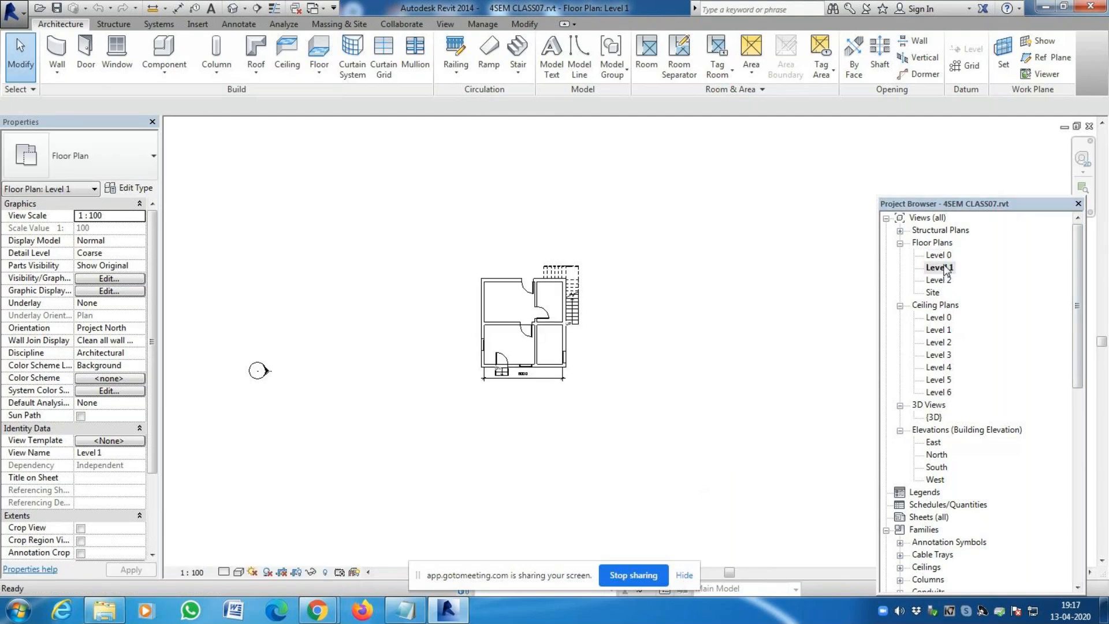
double_click(941, 257)
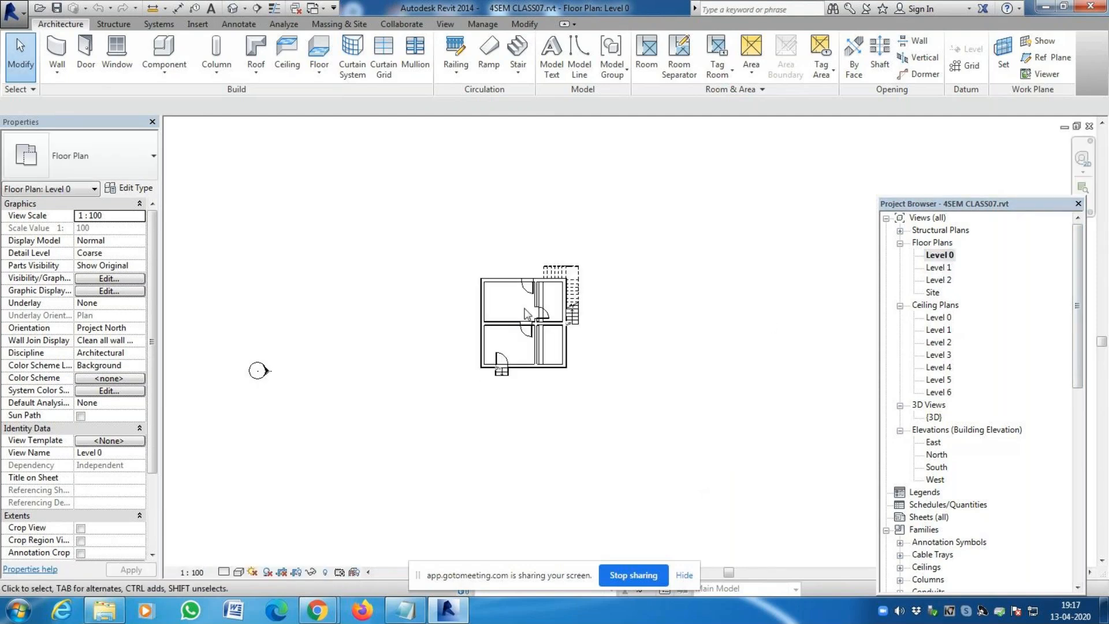
scroll(519, 306, up, 5)
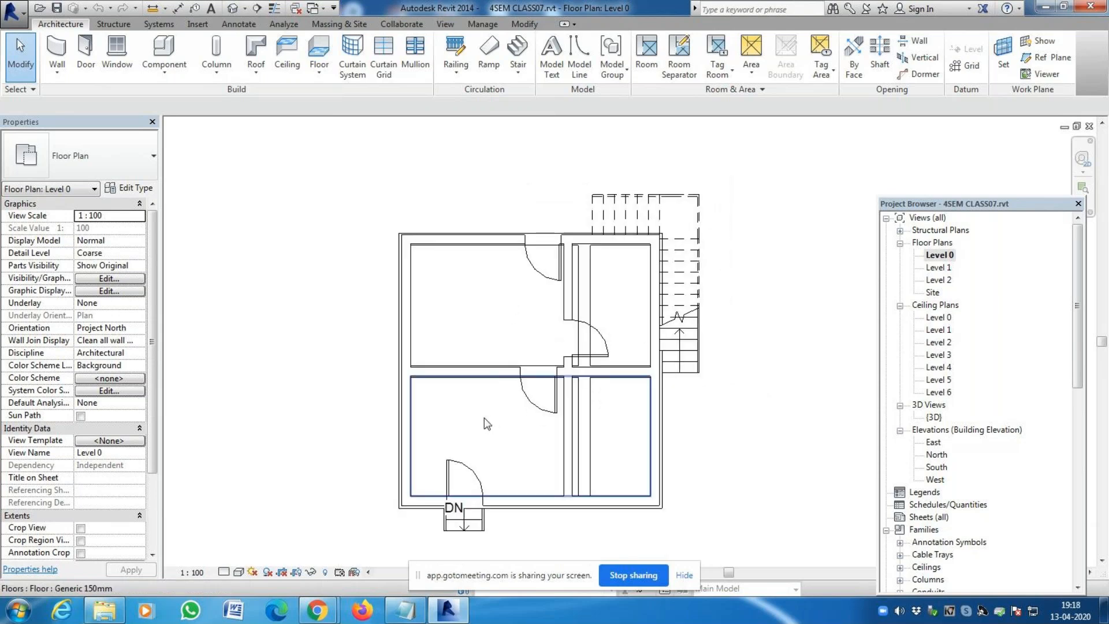
Return to the {3D} view and look over the whole building from the entrance side
click(935, 417)
double_click(934, 418)
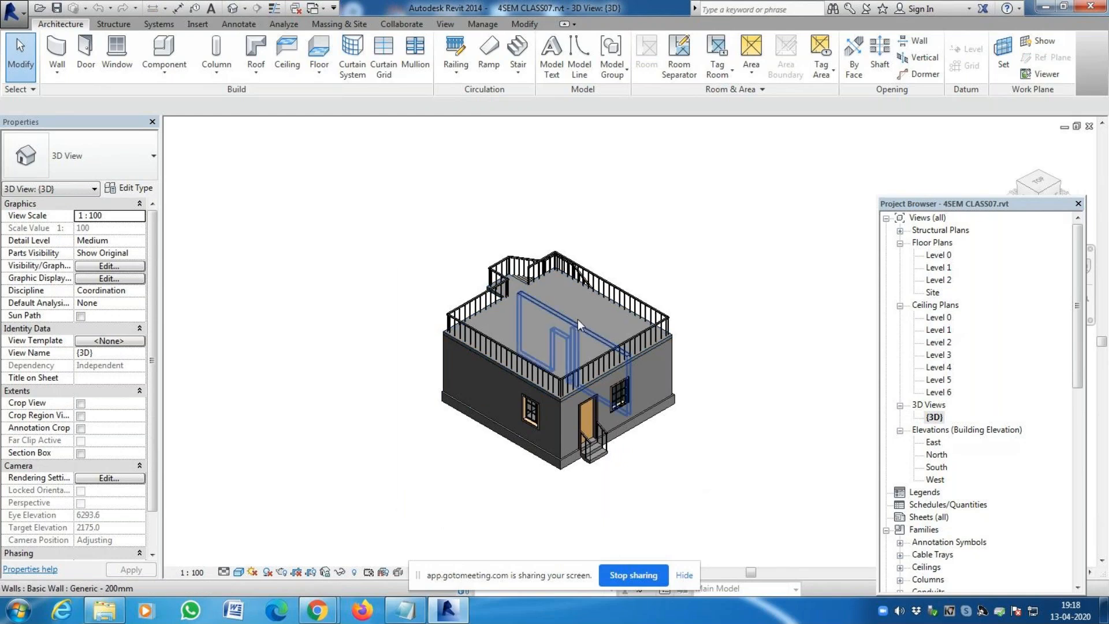
scroll(578, 319, up, 3)
scroll(587, 310, down, 2)
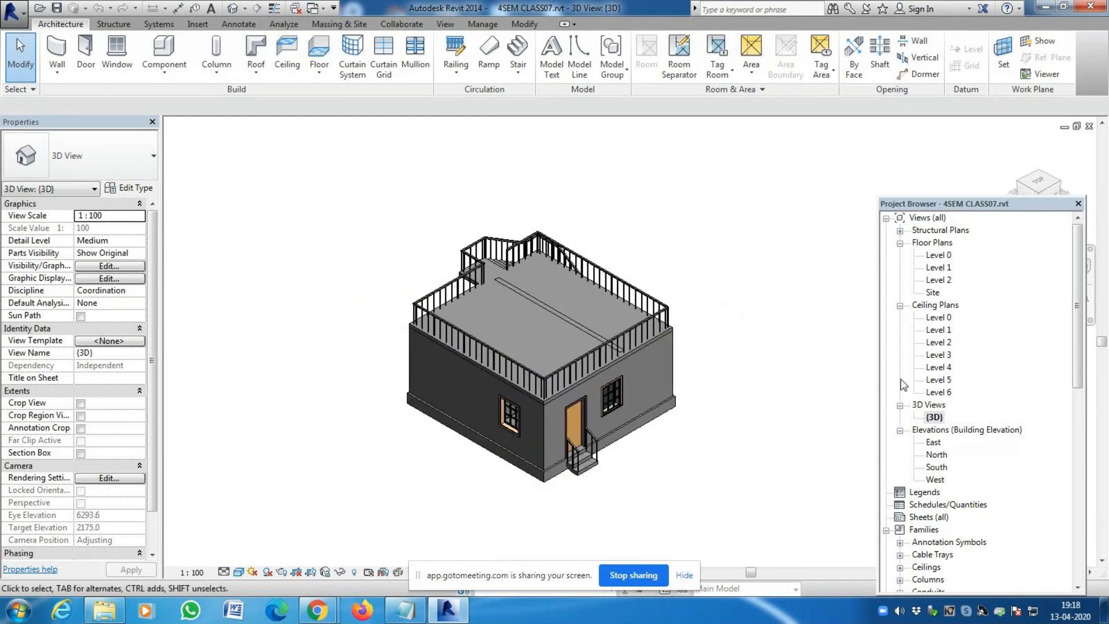
double_click(939, 255)
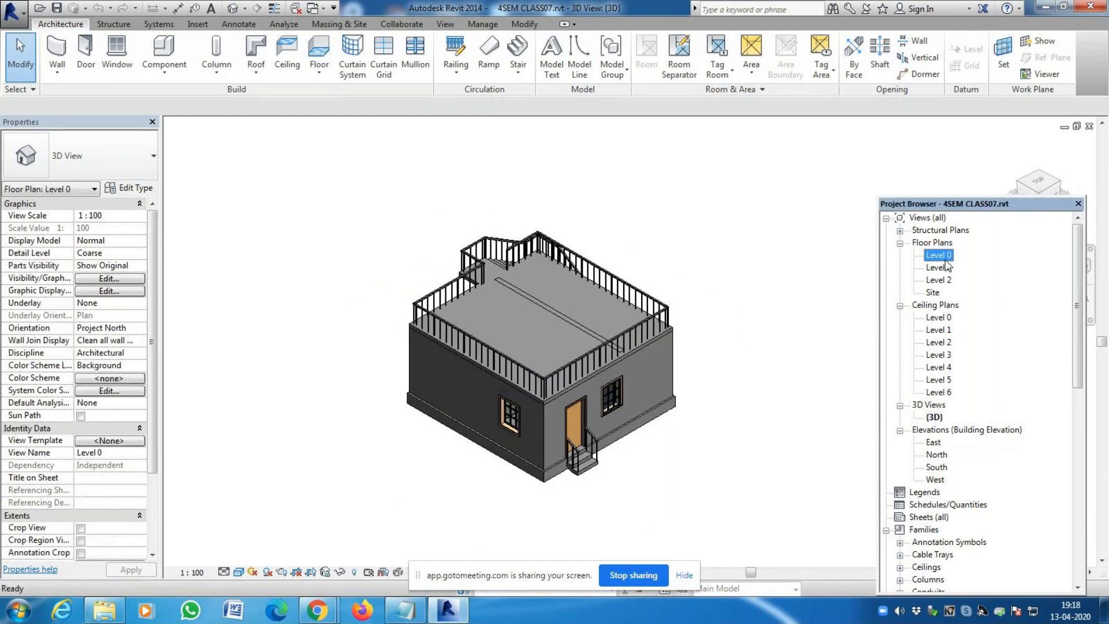
double_click(941, 419)
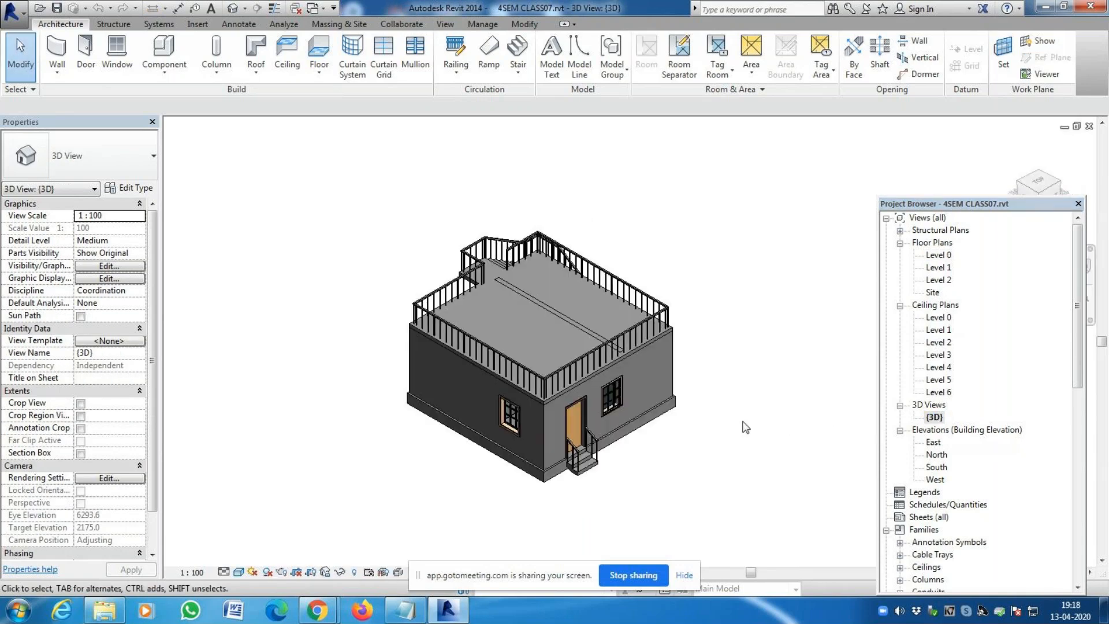
Open the Level 0 floor plan and return from it to the default 3D view
click(245, 8)
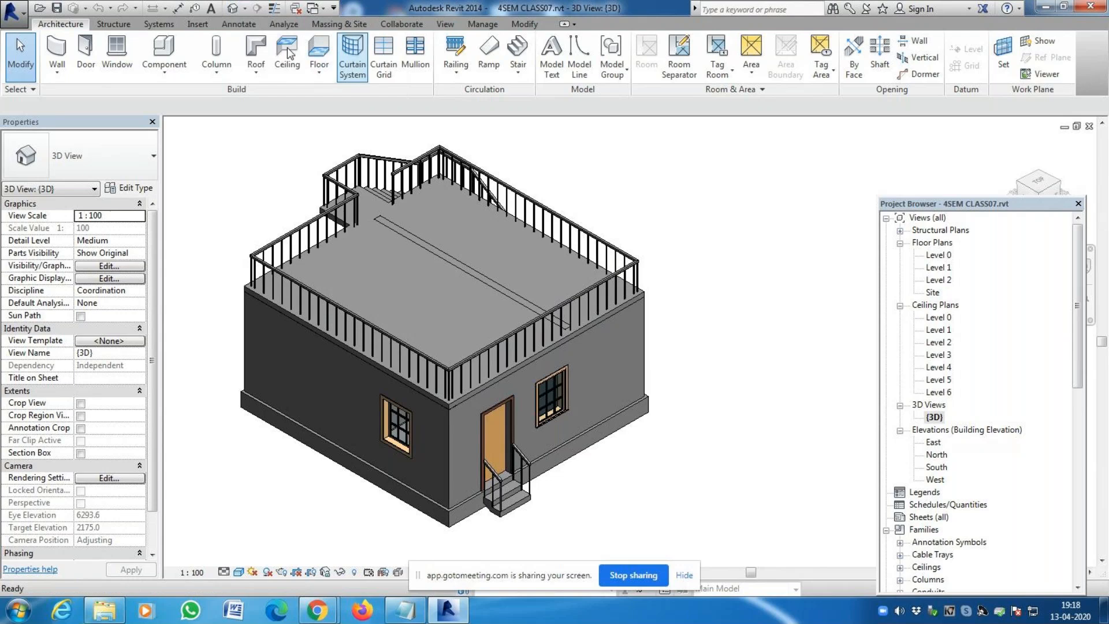
click(925, 257)
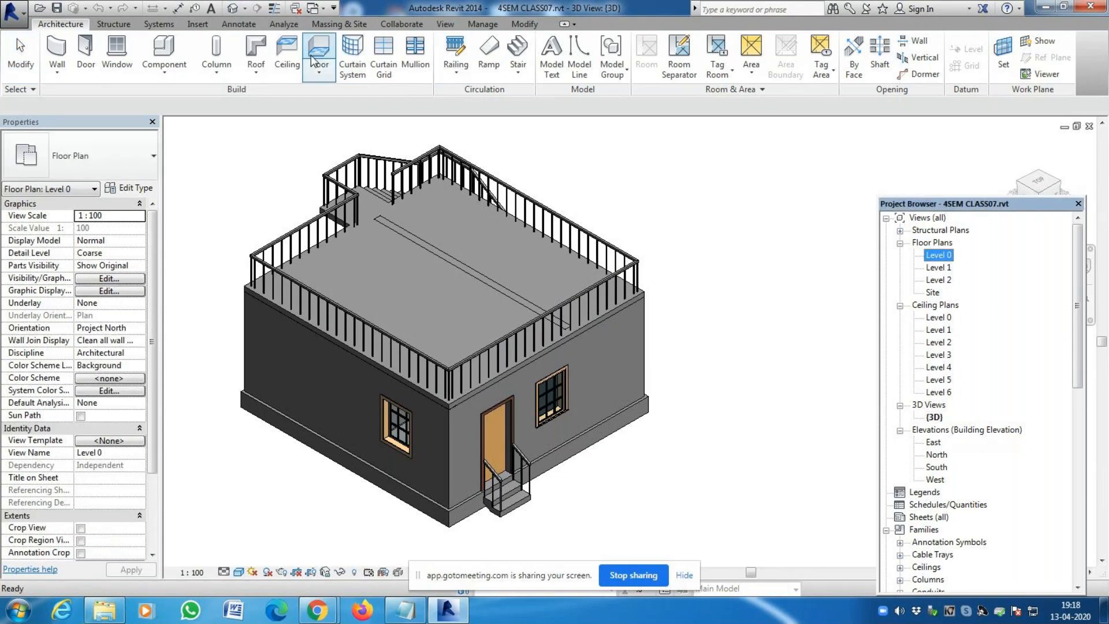
double_click(945, 256)
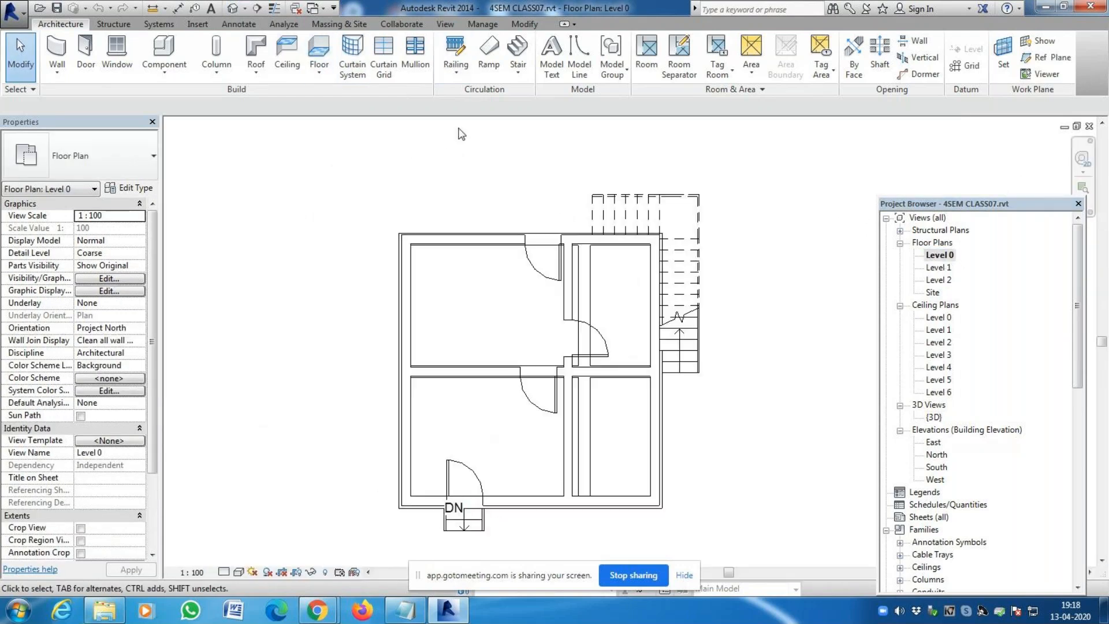
click(244, 9)
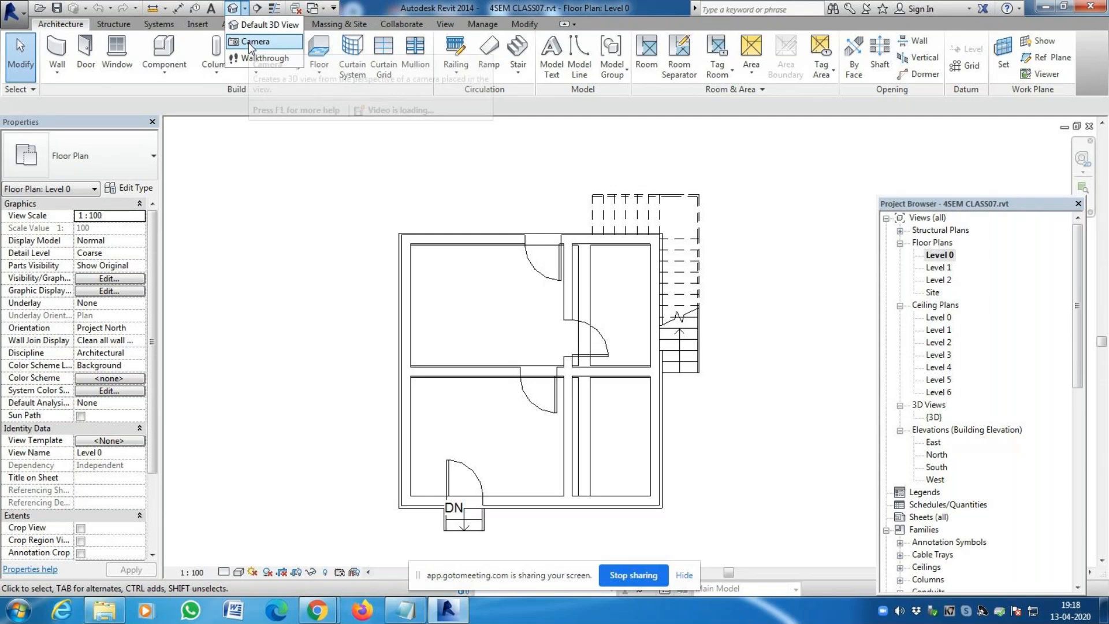
click(252, 24)
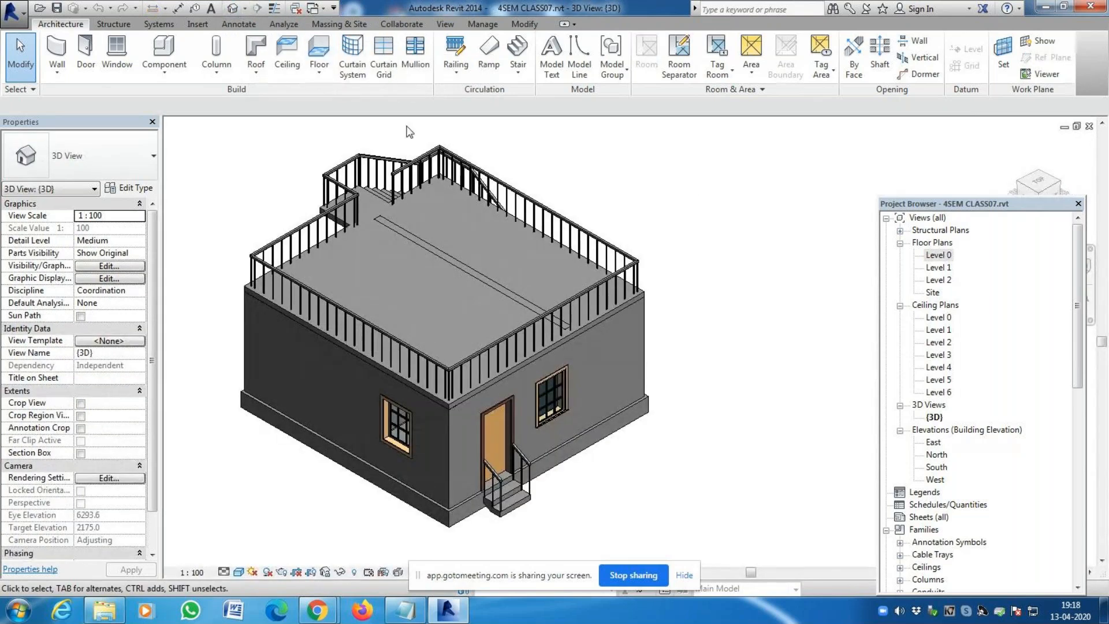
Reopen the Level 0 floor plan, switch back to the {3D} view and look over the whole building
double_click(938, 256)
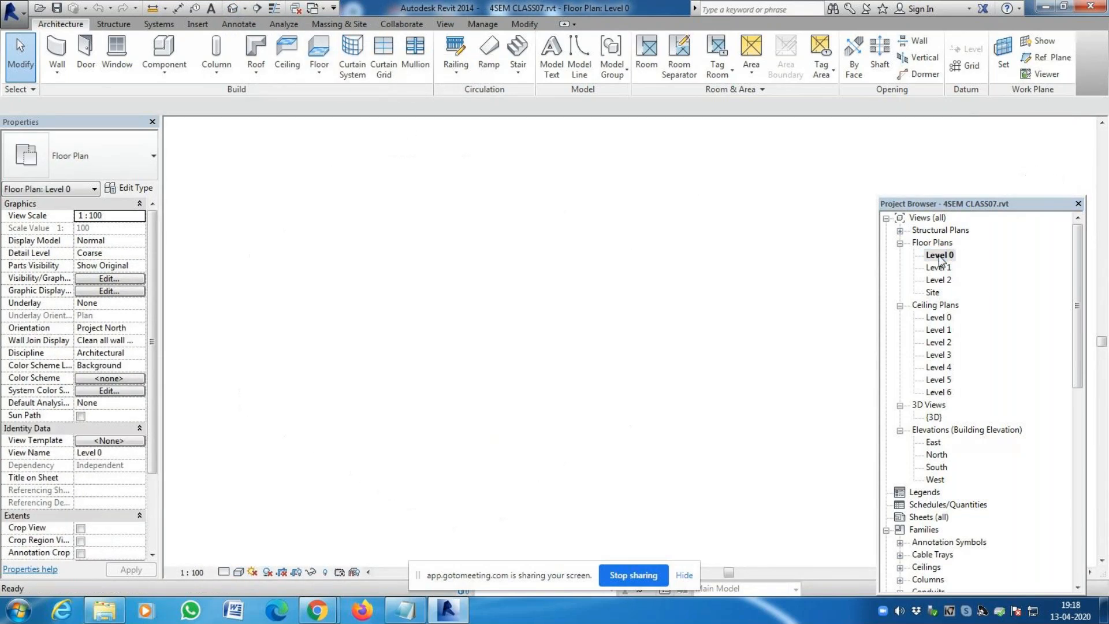
click(446, 25)
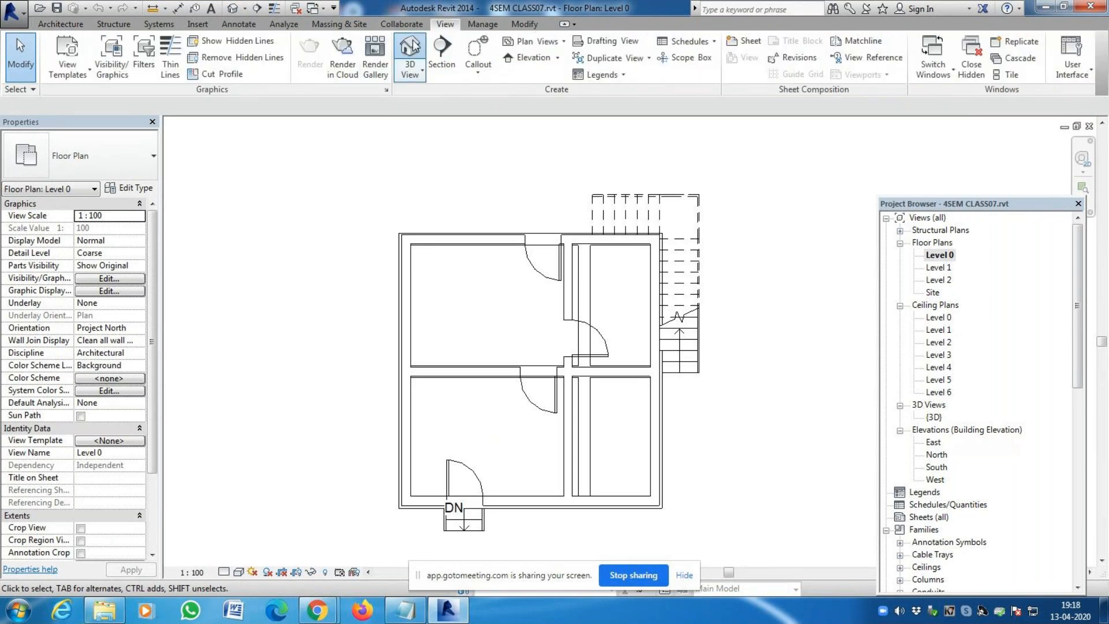
click(411, 48)
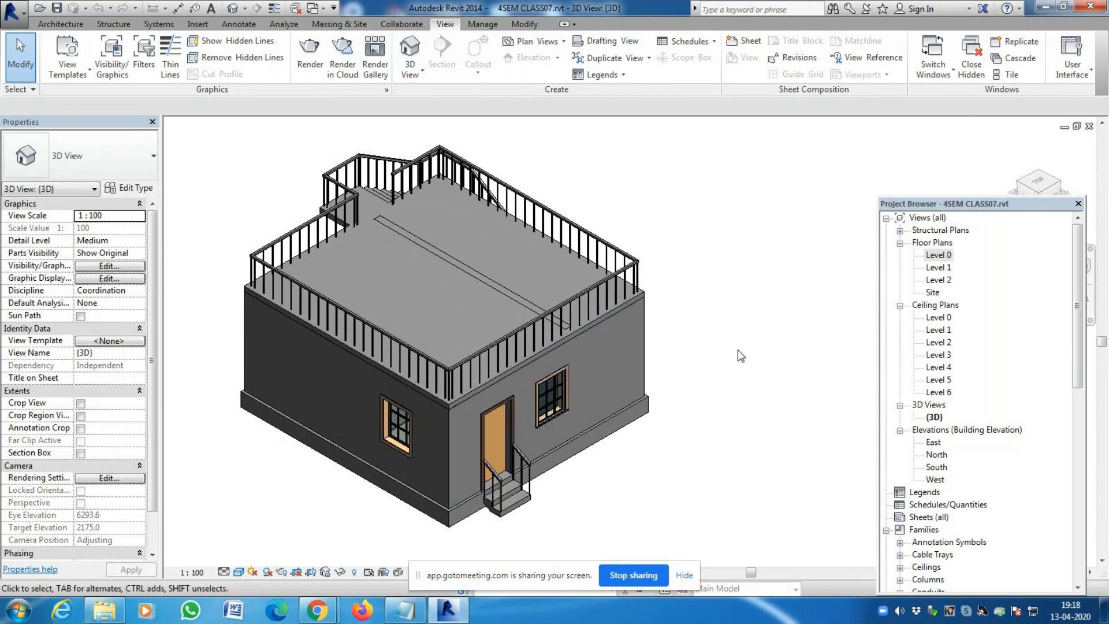
scroll(736, 340, down, 1)
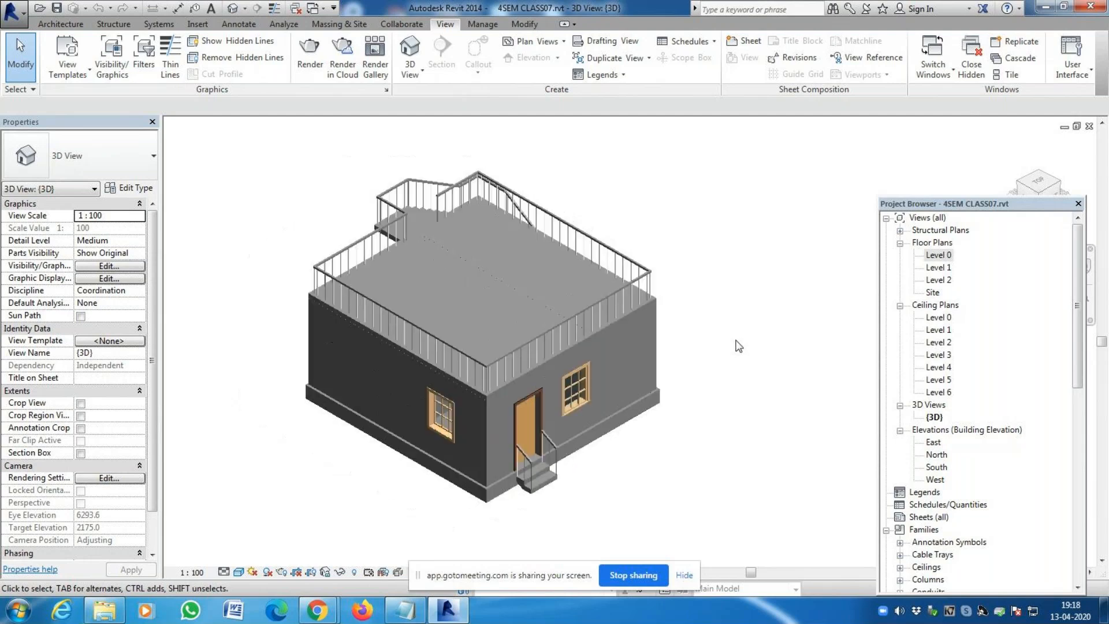
scroll(736, 342, down, 1)
scroll(584, 447, up, 1)
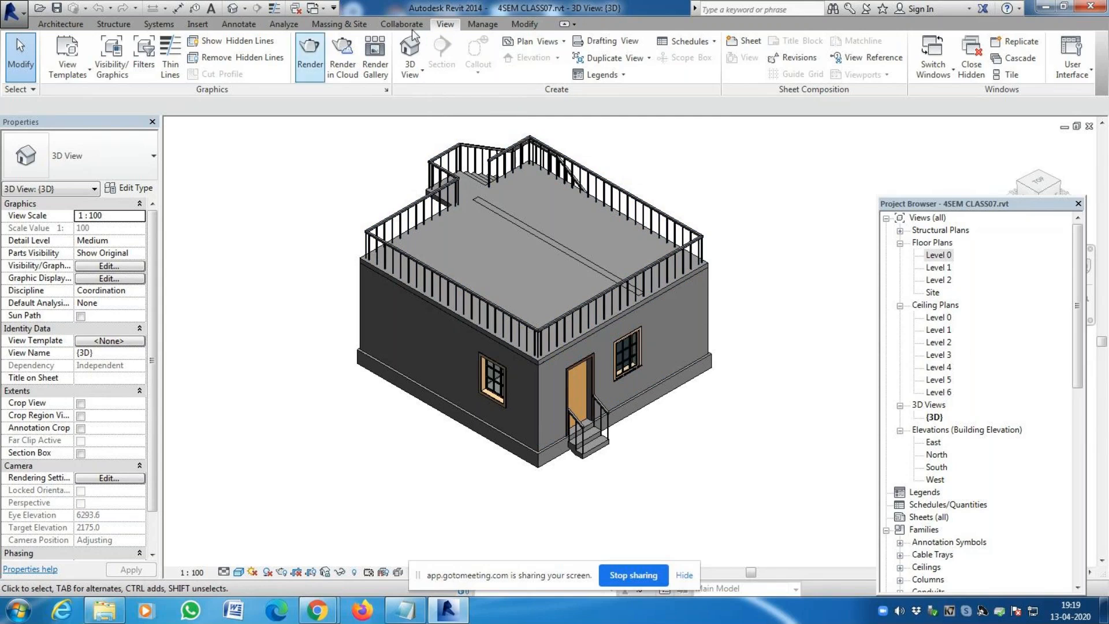
click(61, 24)
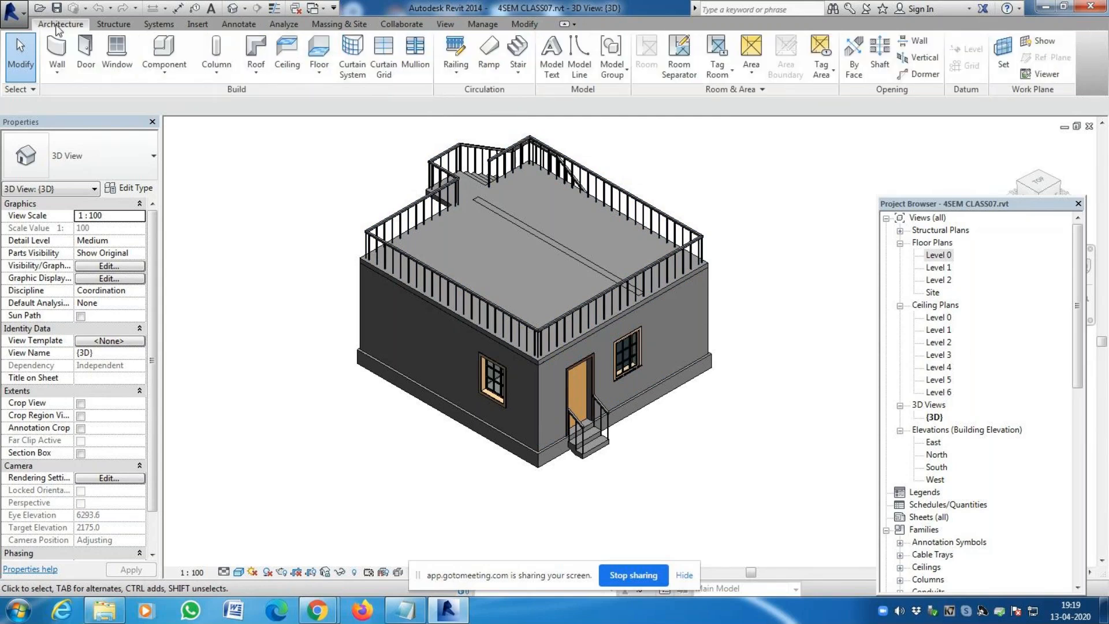
click(444, 24)
click(422, 70)
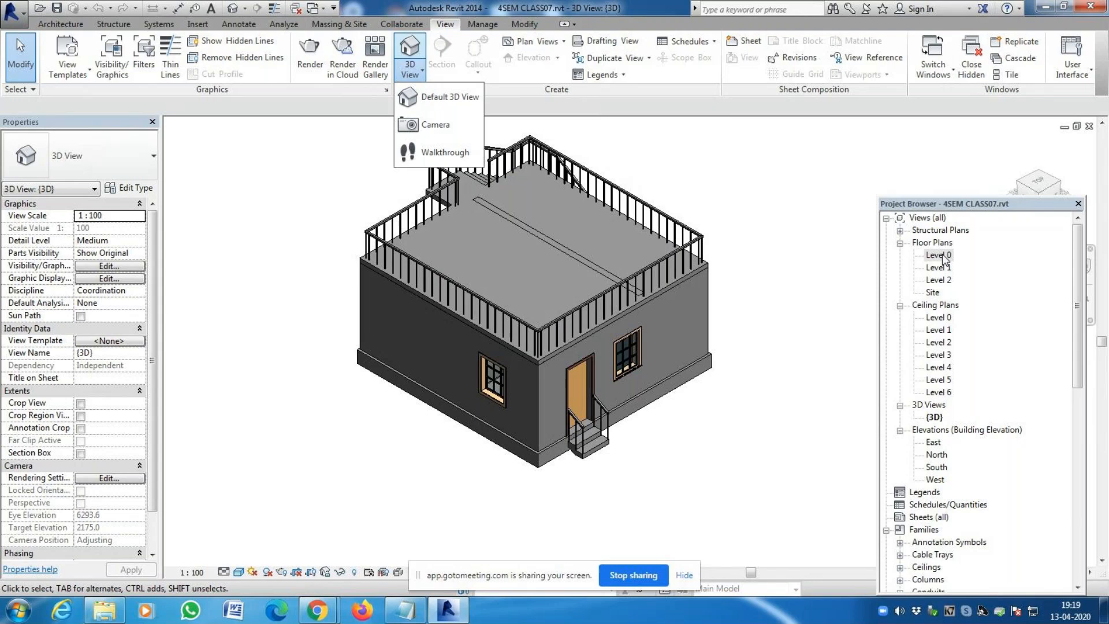
click(711, 161)
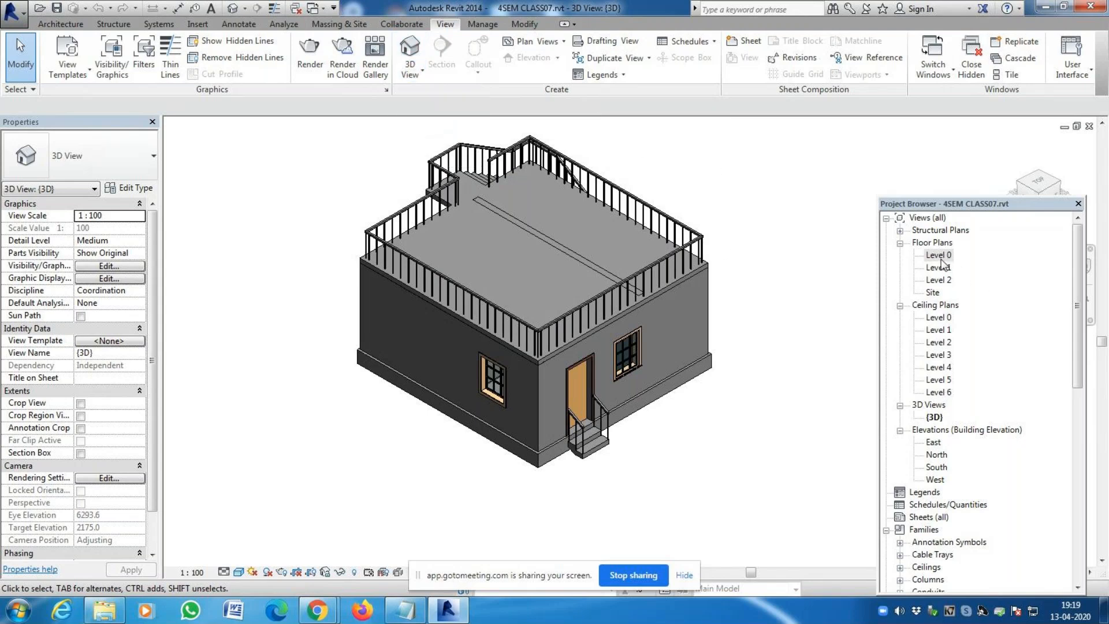
Open the Level 0 floor plan and frame it with free space around the building
double_click(940, 259)
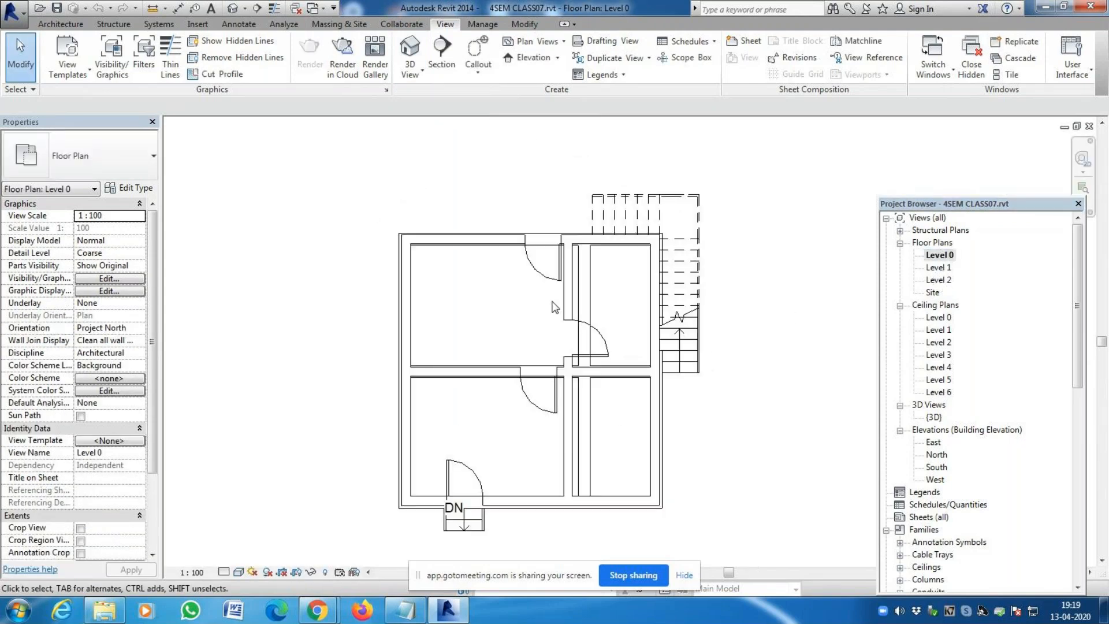
scroll(426, 362, down, 3)
scroll(426, 362, up, 3)
scroll(217, 413, down, 2)
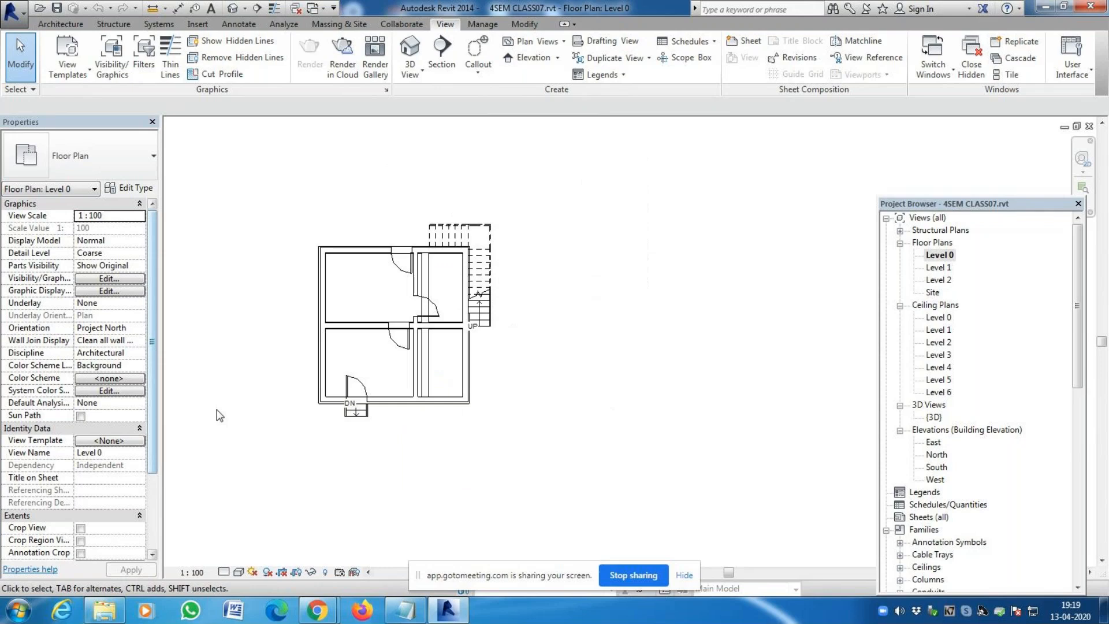
scroll(465, 389, down, 4)
scroll(413, 399, up, 5)
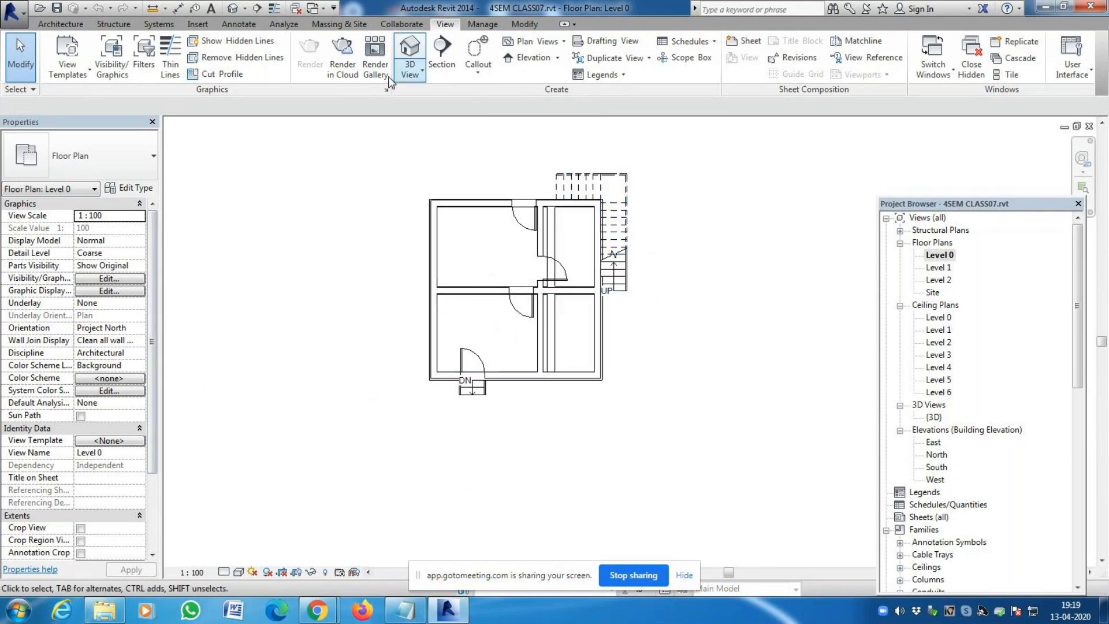
Place a perspective camera outside the plan's south-east corner, aimed diagonally through the building at the north-west room
click(424, 73)
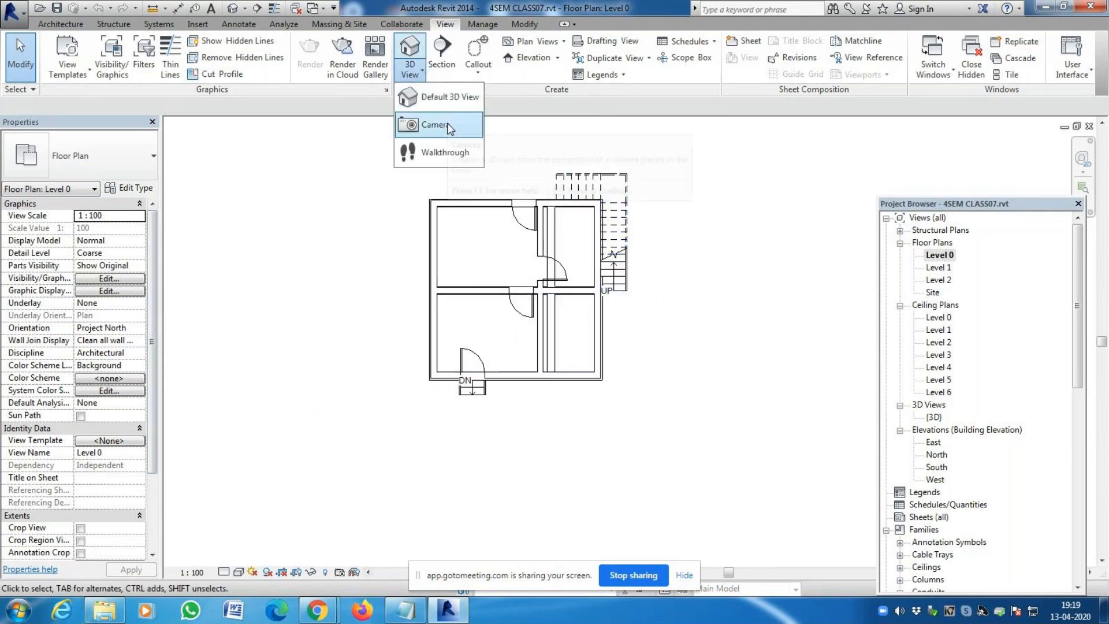
click(55, 24)
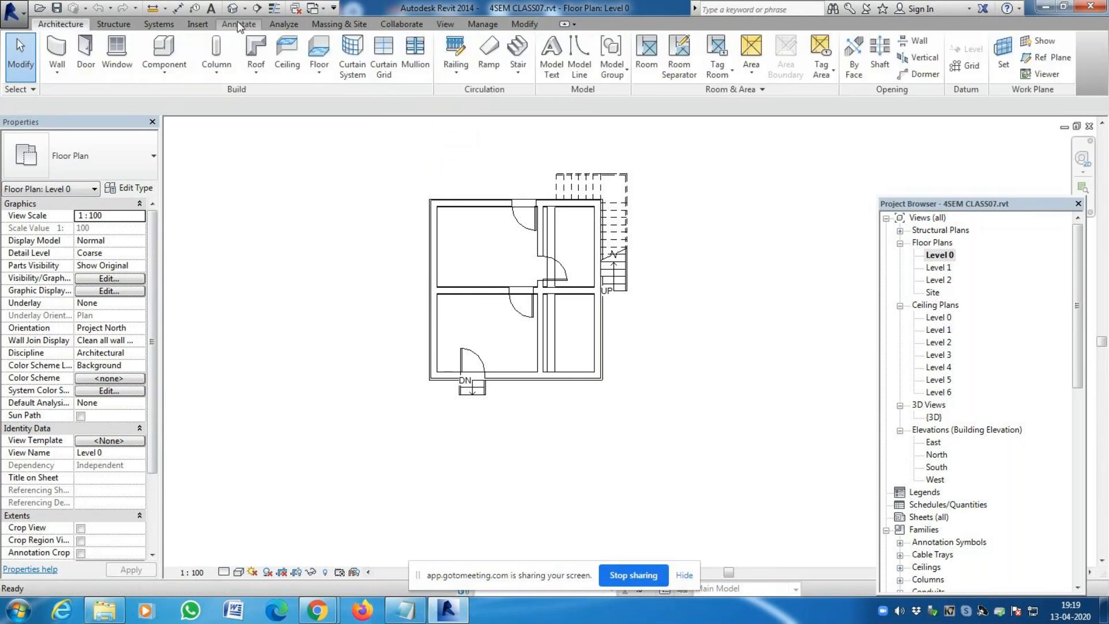
click(444, 26)
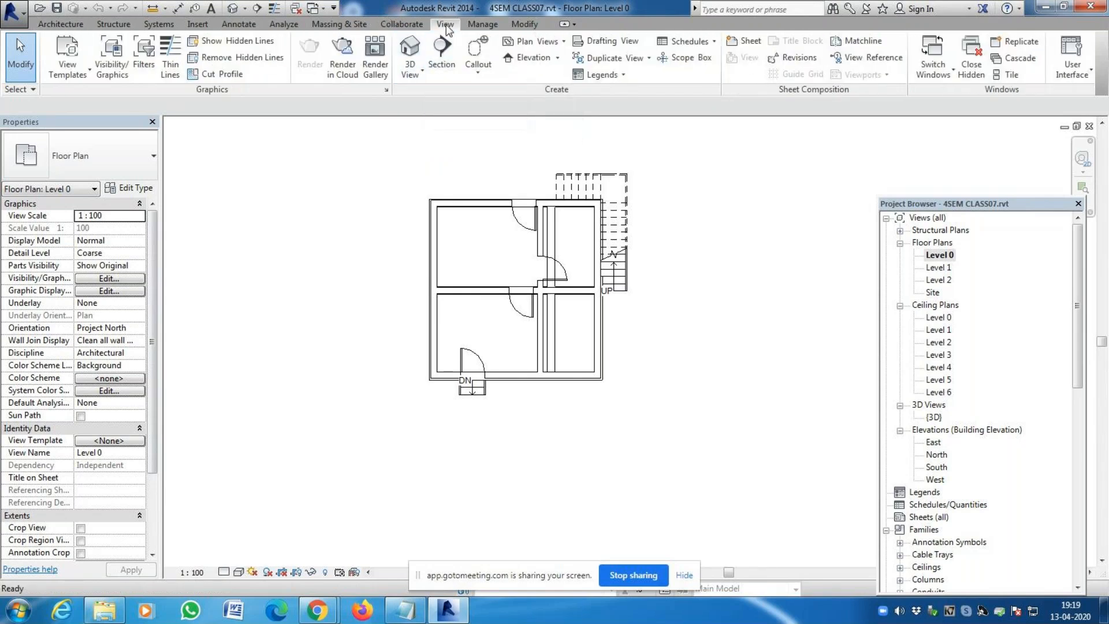
click(423, 74)
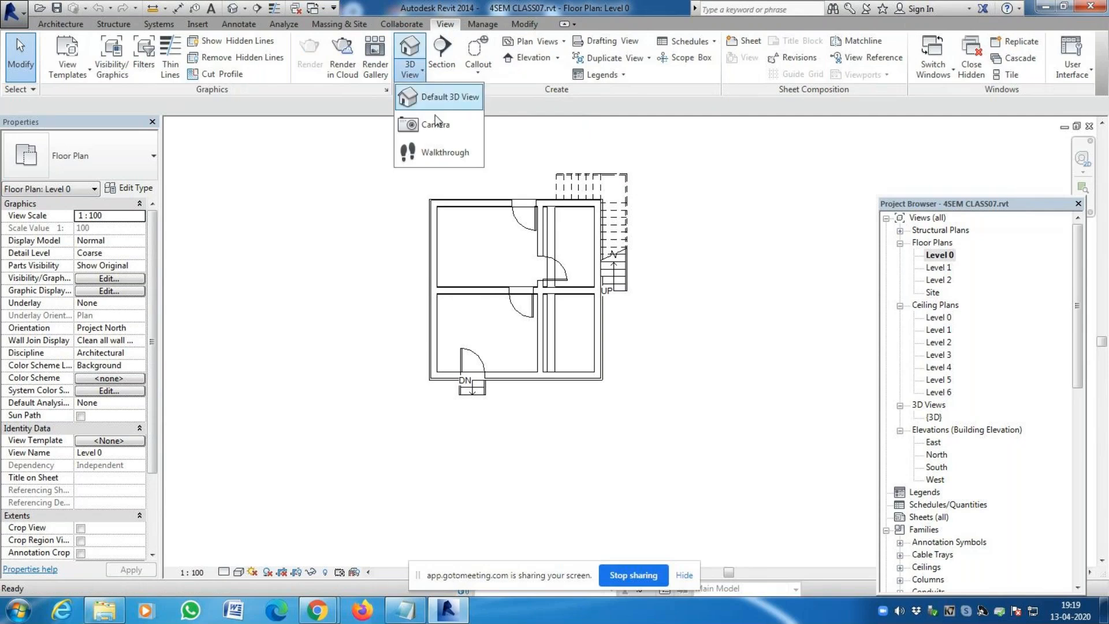
click(435, 124)
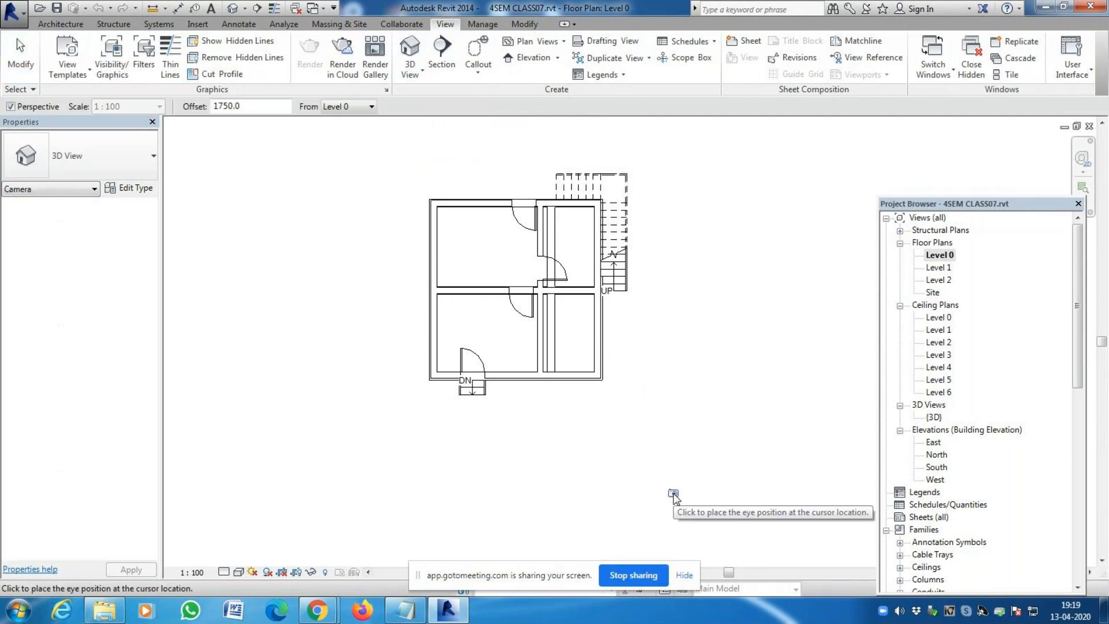
click(729, 520)
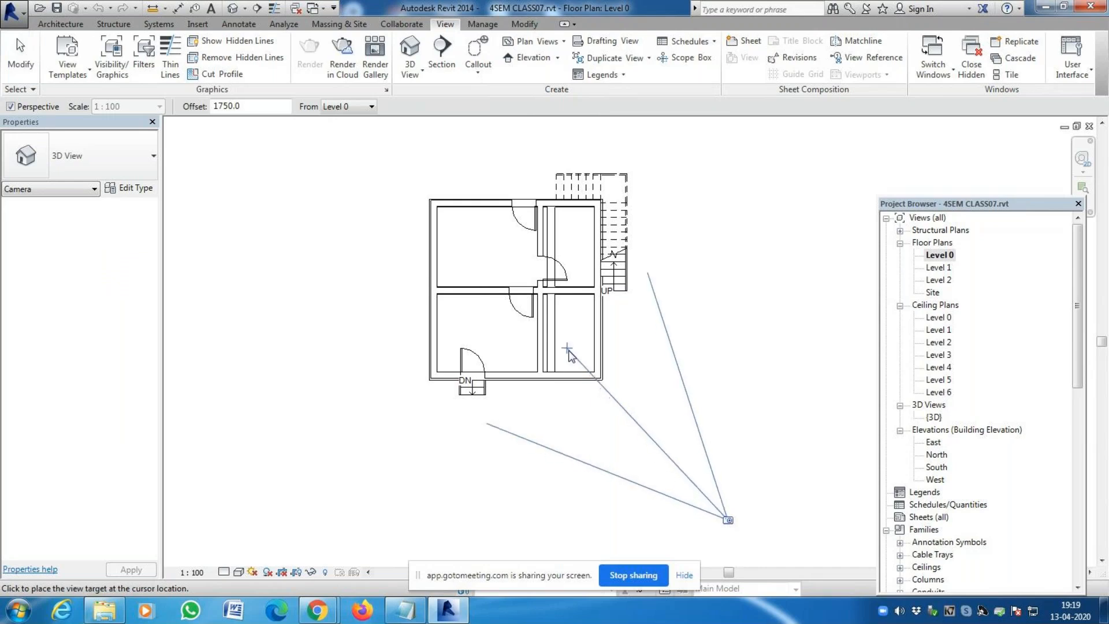
click(471, 214)
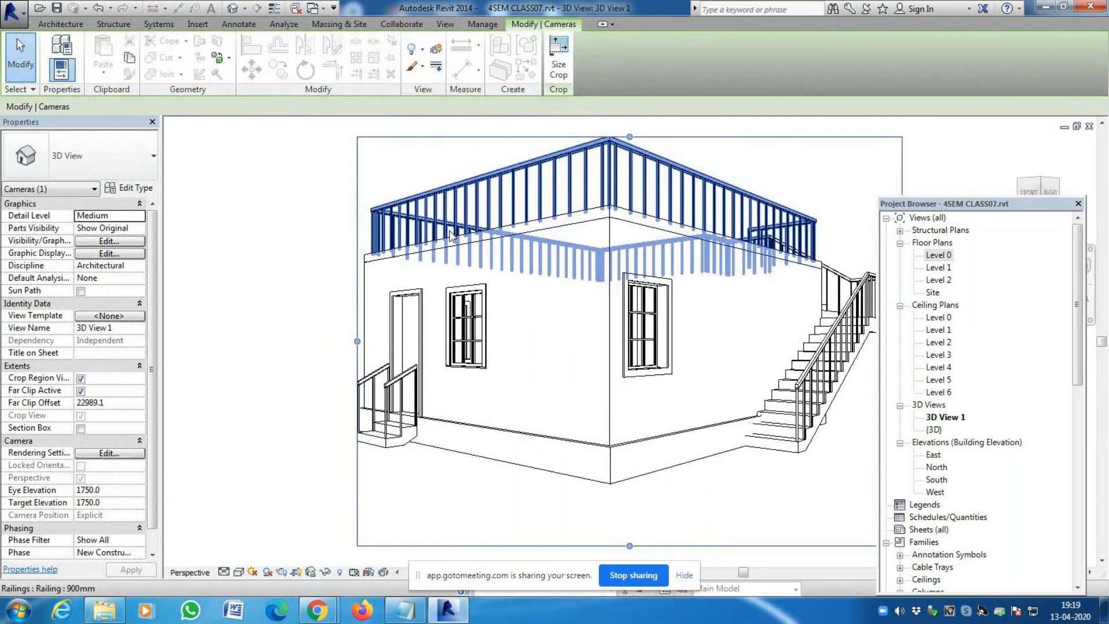
Compare the new camera view 3D View 1 with the {3D} view, ending in 3D View 1
scroll(452, 236, down, 2)
key(Escape)
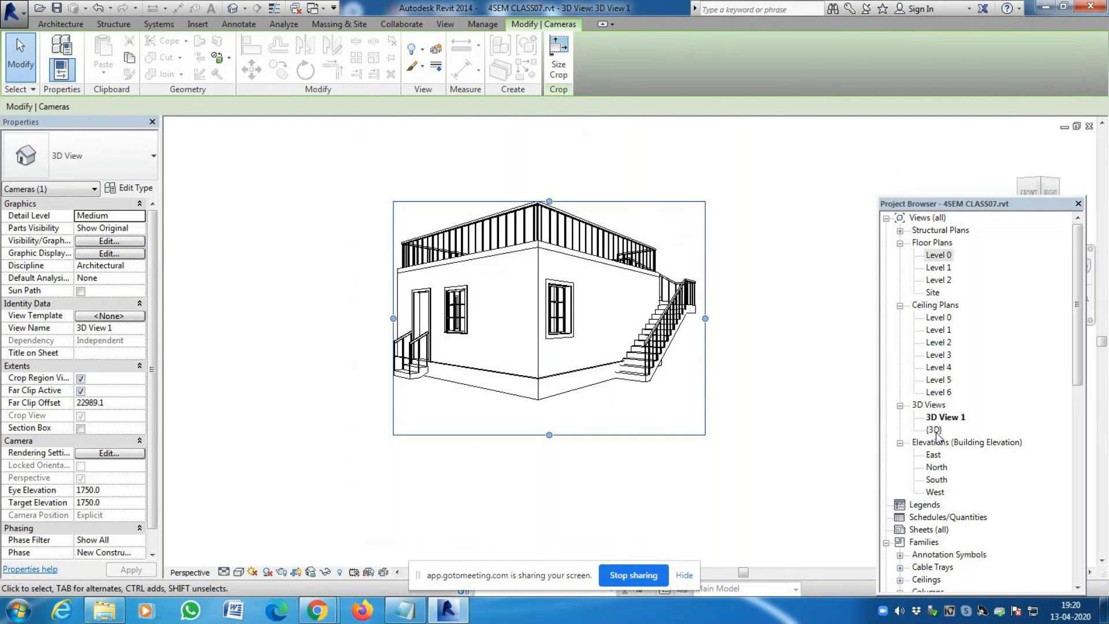
double_click(935, 430)
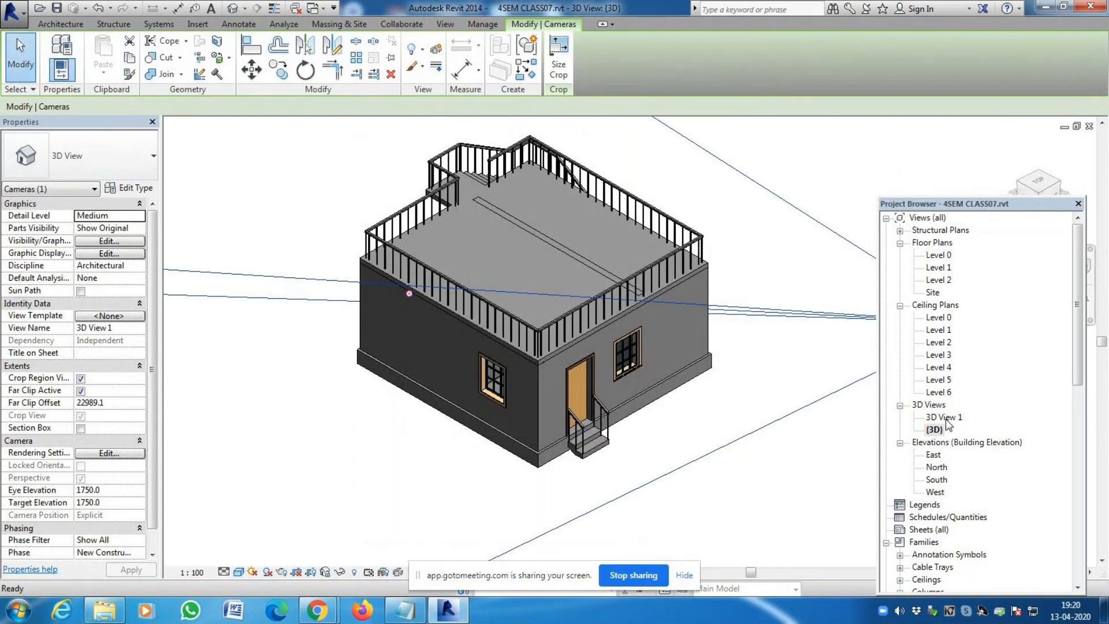
double_click(944, 418)
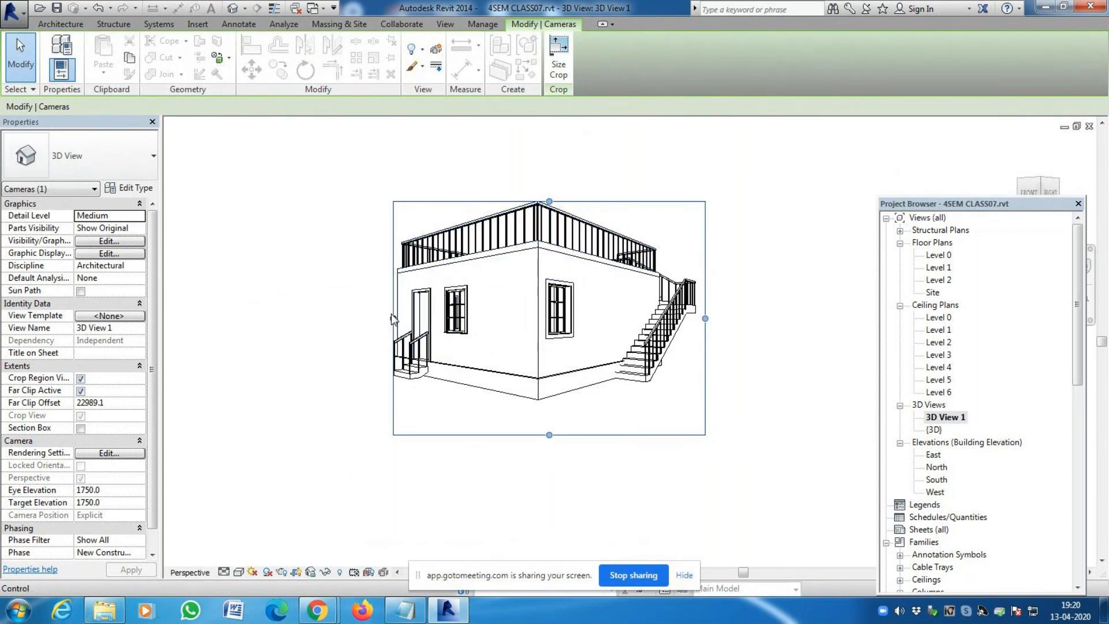
Enlarge the crop region of 3D View 1 on the entrance side, above the roof and beyond the staircase to frame the whole building
click(355, 316)
click(394, 318)
drag(394, 318, 322, 318)
drag(514, 201, 514, 119)
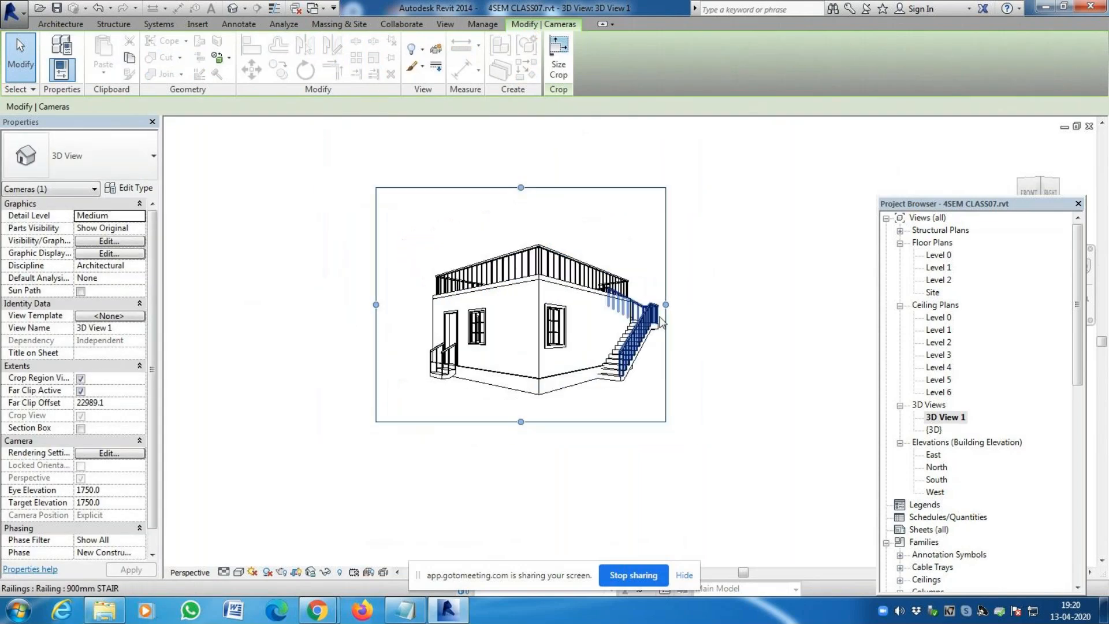
scroll(678, 315, up, 2)
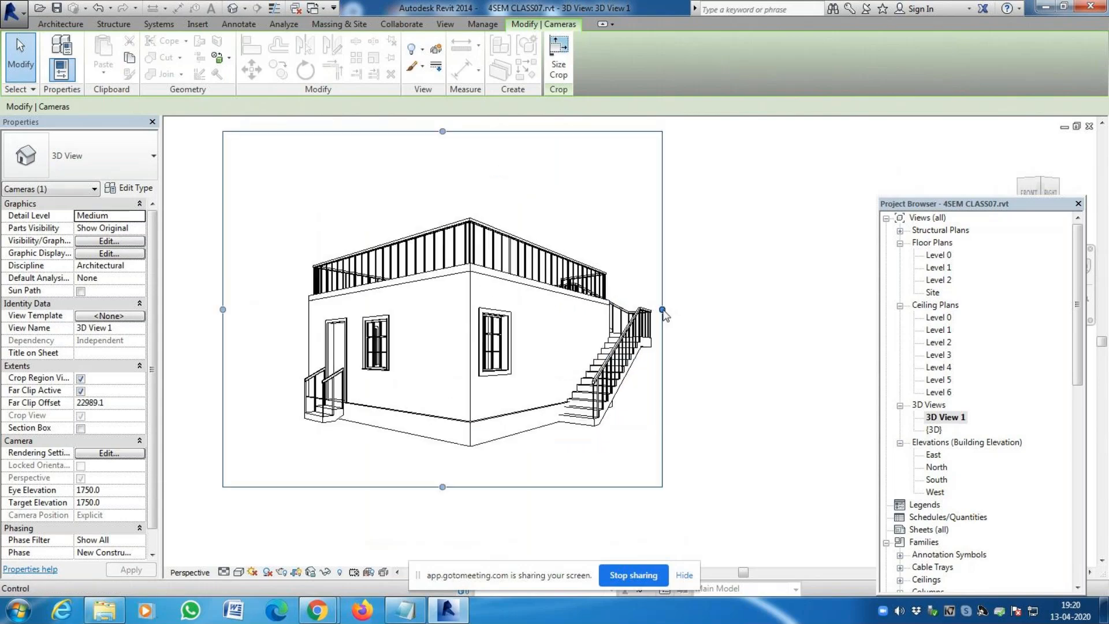
drag(663, 310, 706, 310)
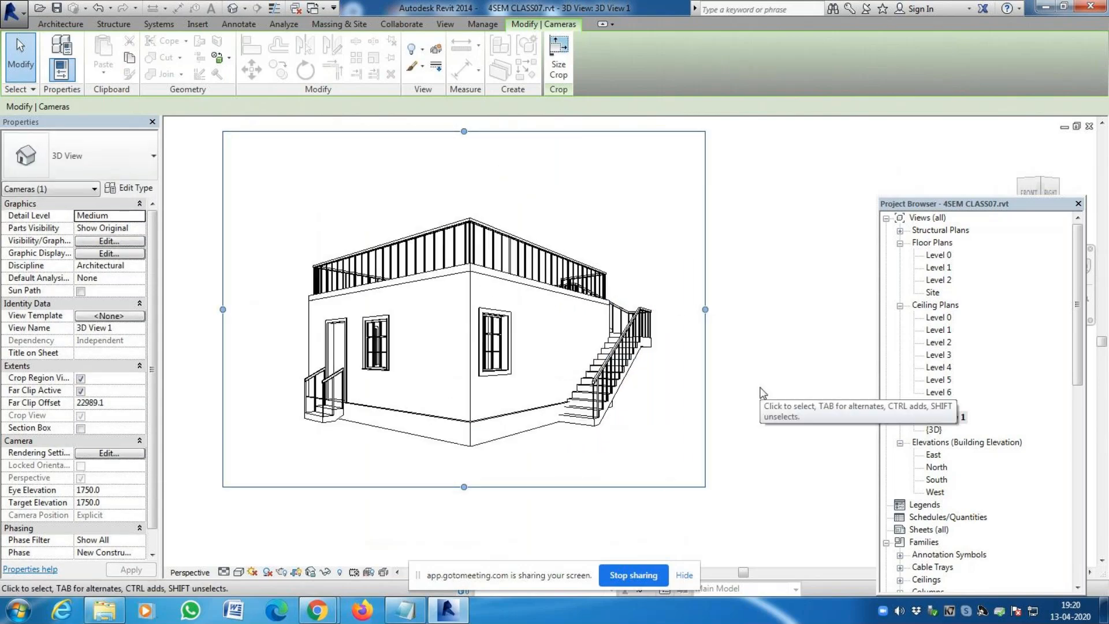
scroll(761, 393, down, 1)
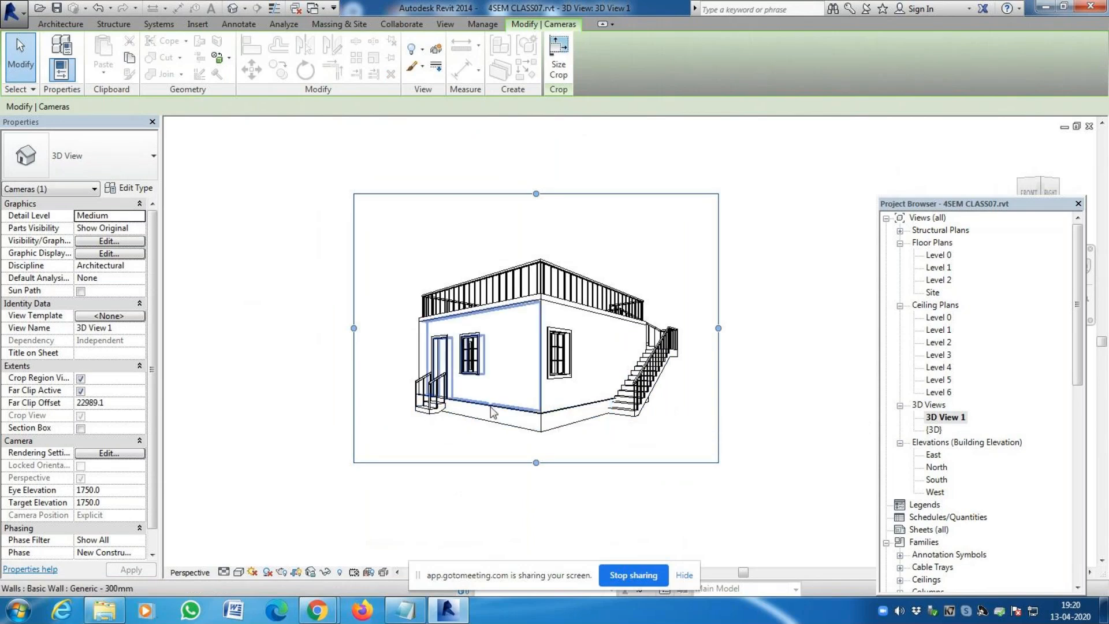
Compare 3D View 1 with the Level 0 plan, examine the camera's position and field of view there, and deselect the camera
double_click(948, 256)
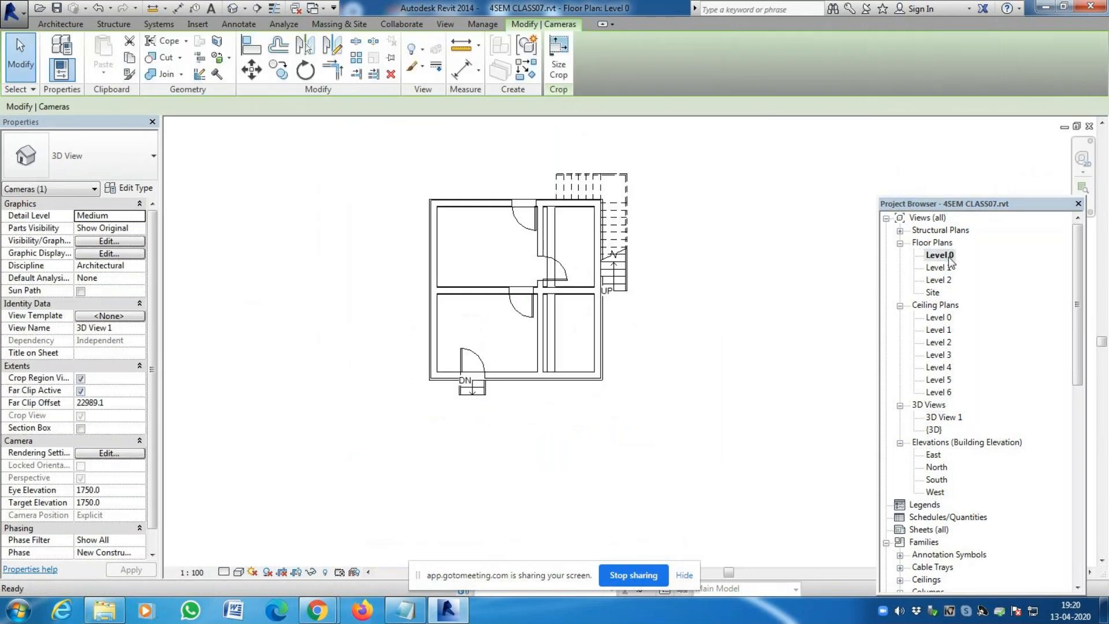
double_click(944, 417)
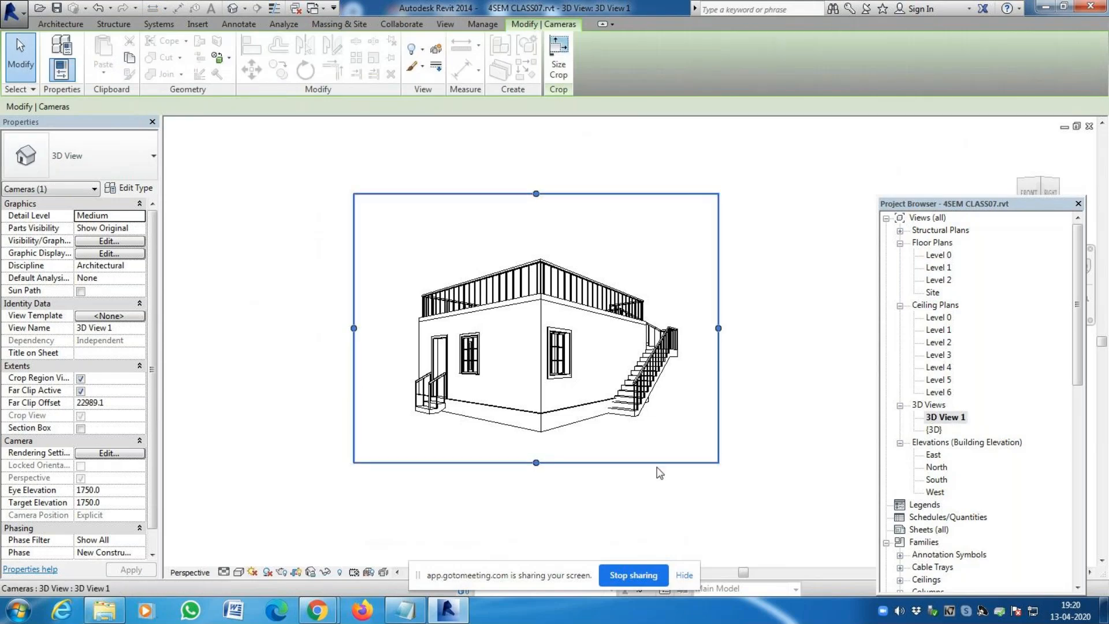
click(938, 257)
double_click(937, 258)
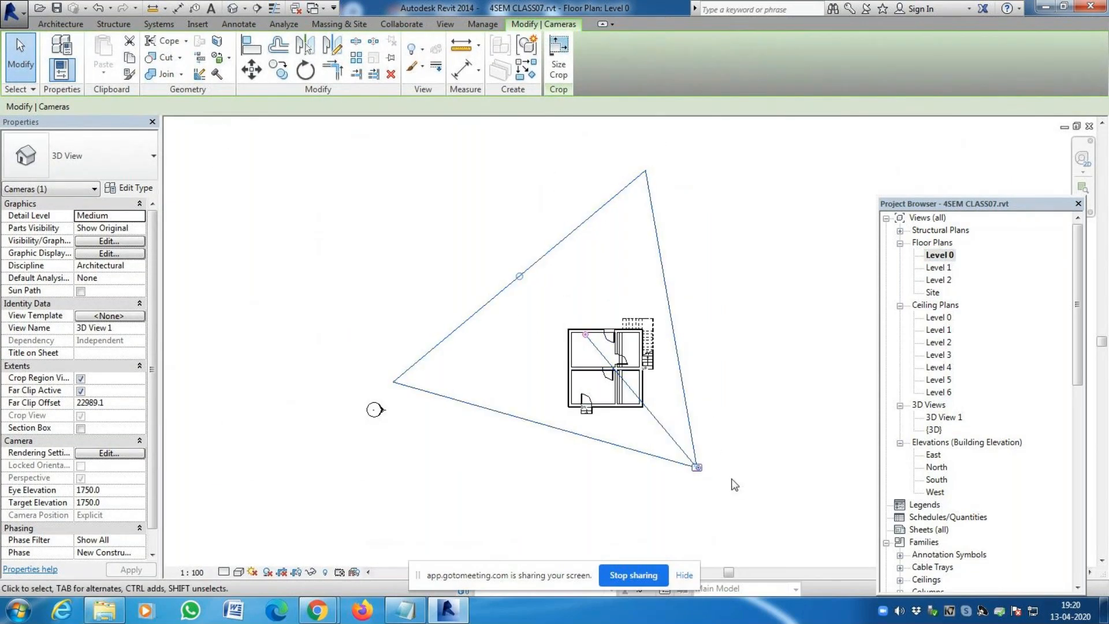
scroll(613, 421, up, 2)
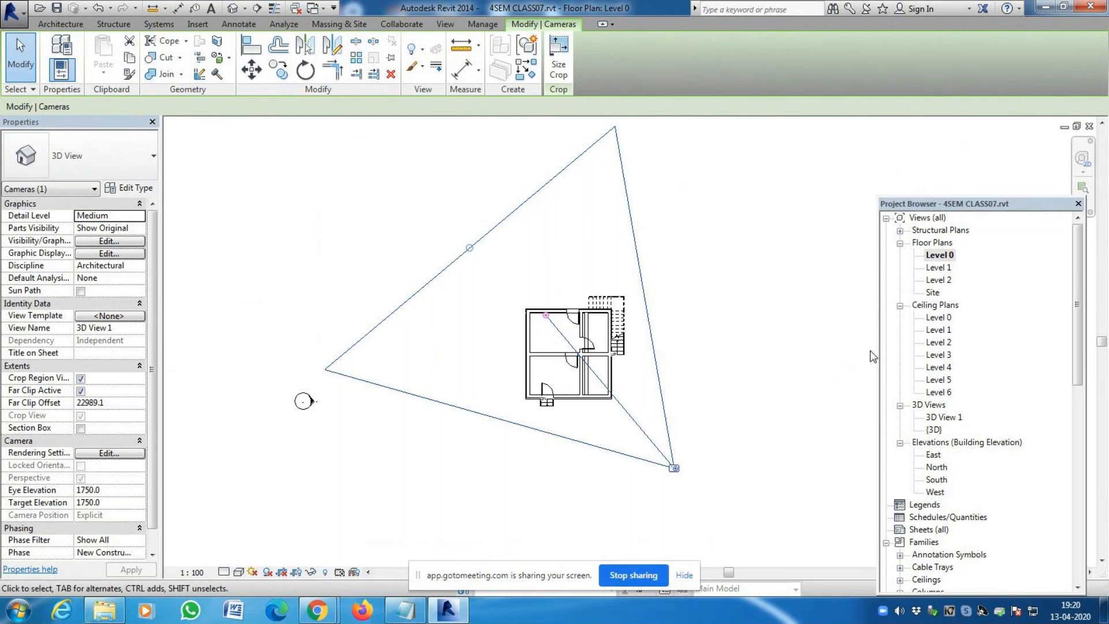
click(817, 260)
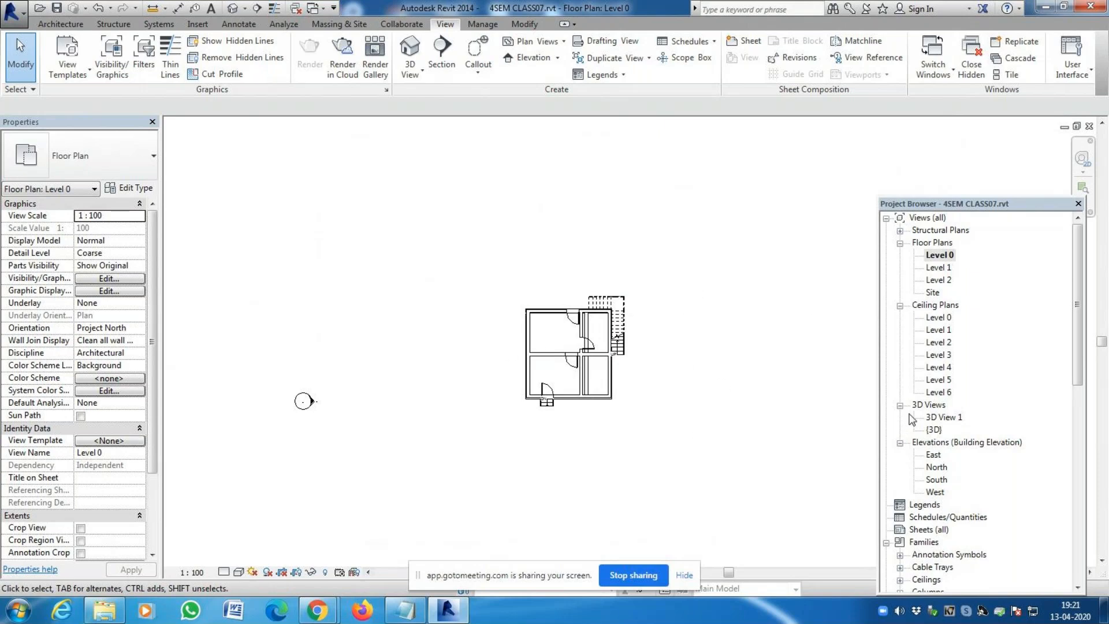
Review the Level 1 and Level 2 floor plans and return to the building in the Level 0 plan
double_click(938, 268)
click(937, 280)
double_click(938, 280)
double_click(940, 256)
scroll(647, 314, up, 2)
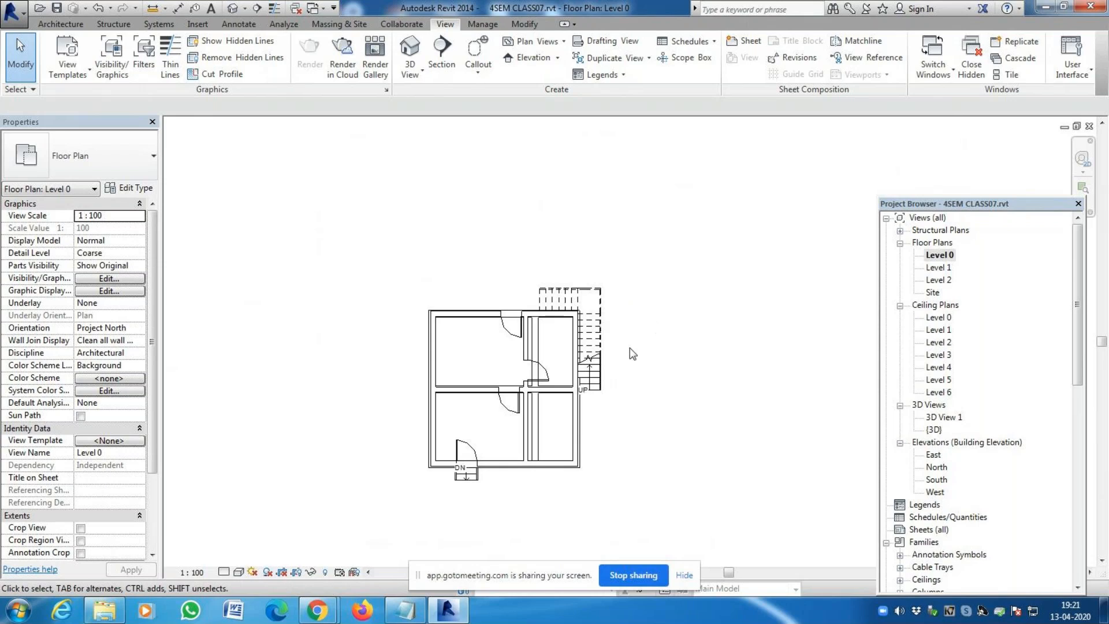
scroll(629, 348, down, 1)
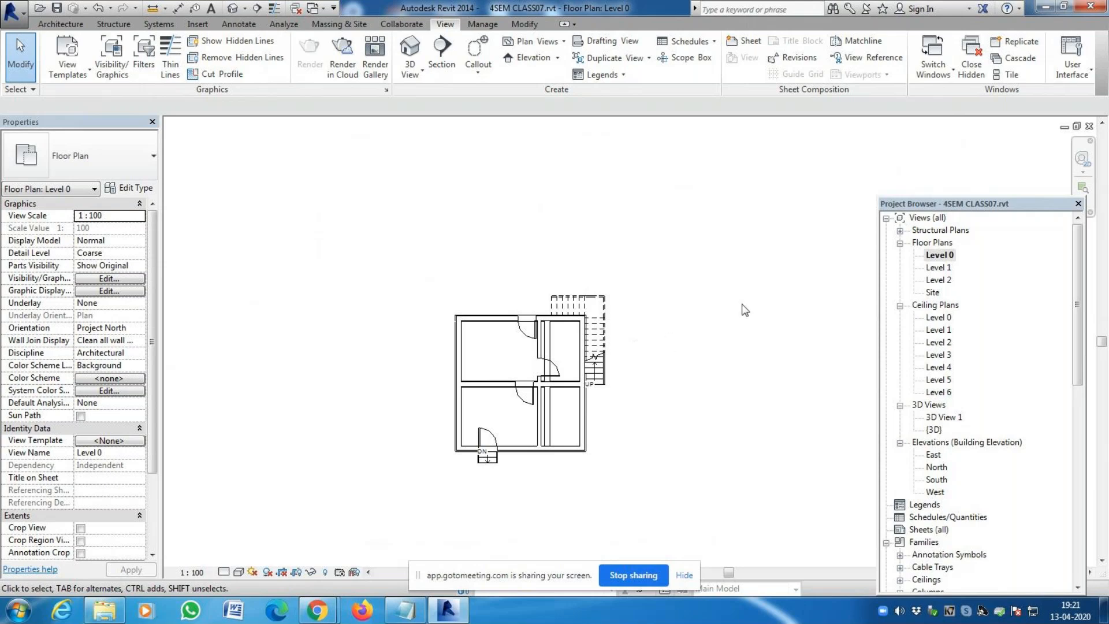
Select the 3D View 1 camera, move it west and slightly south in the Level 0 plan, and check its perspective
double_click(950, 420)
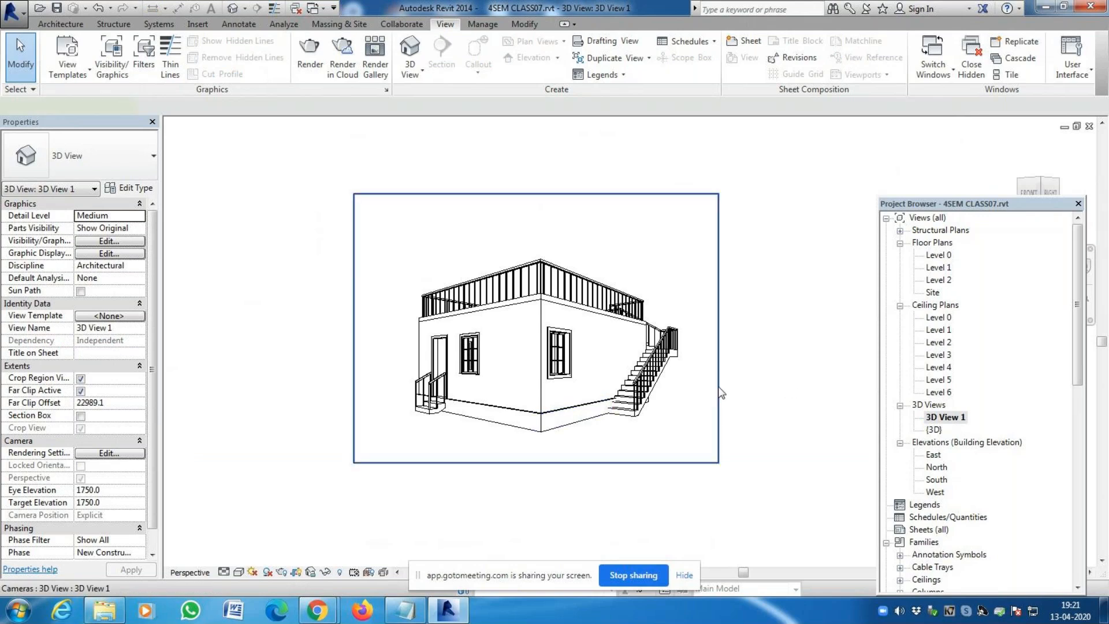
click(724, 393)
double_click(940, 255)
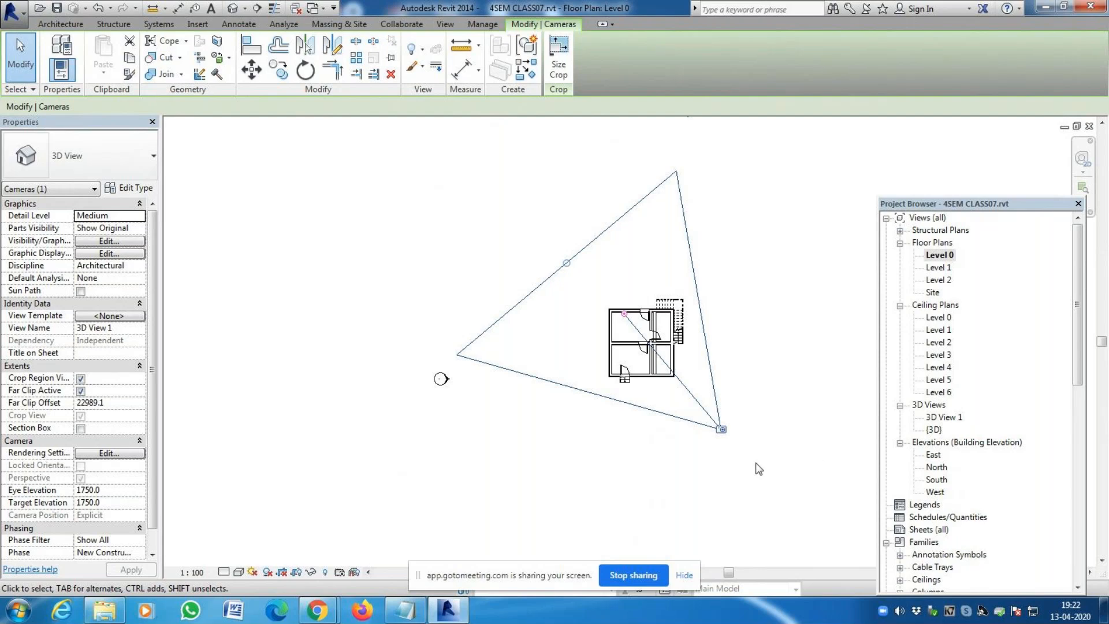
drag(721, 430, 679, 452)
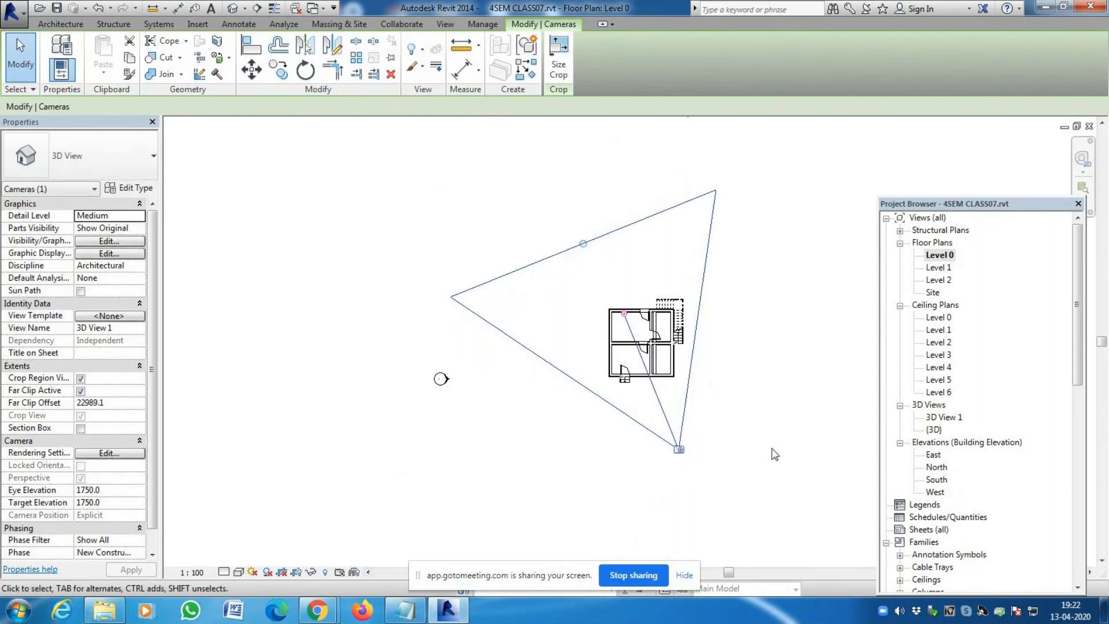
double_click(938, 415)
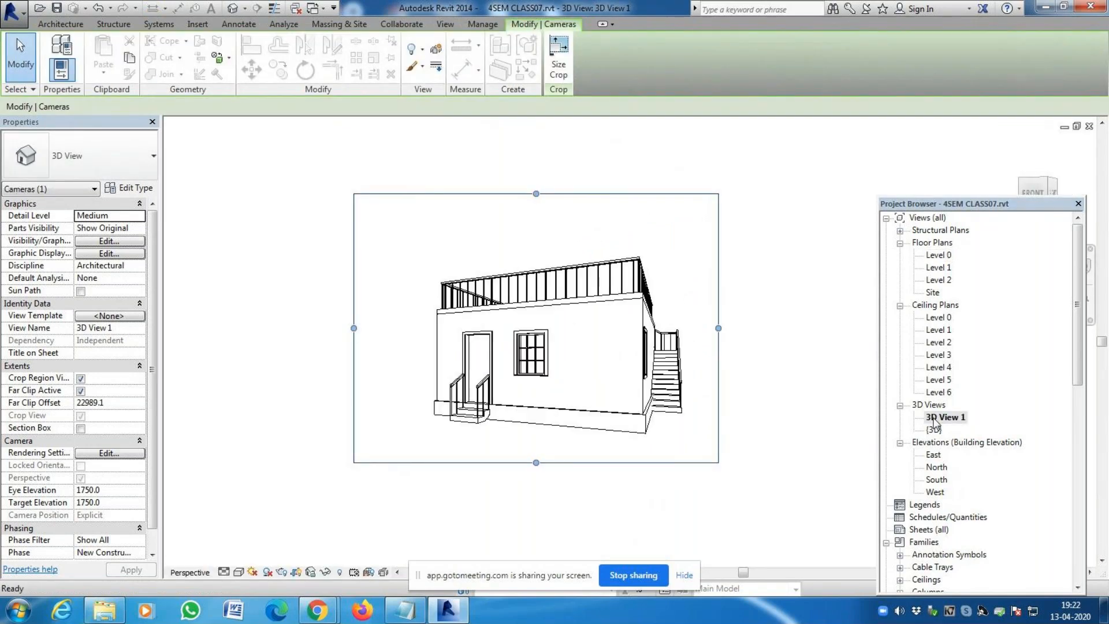
click(861, 476)
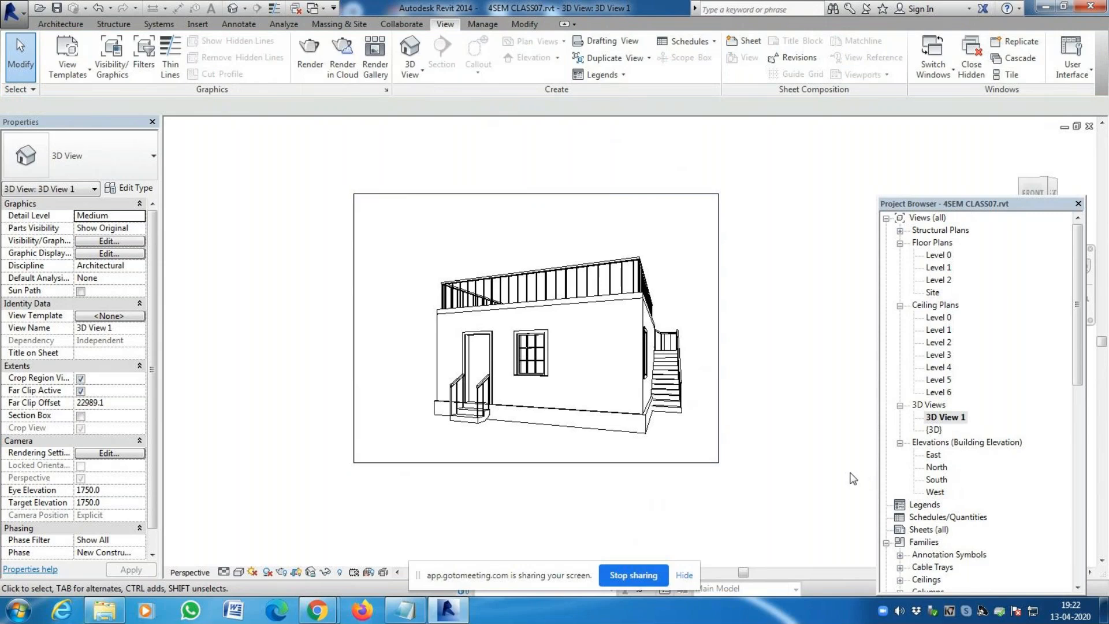
Reselect the 3D View 1 camera and move it back east beyond the building's south-east corner in the Level 1 plan, checking the perspective
click(719, 410)
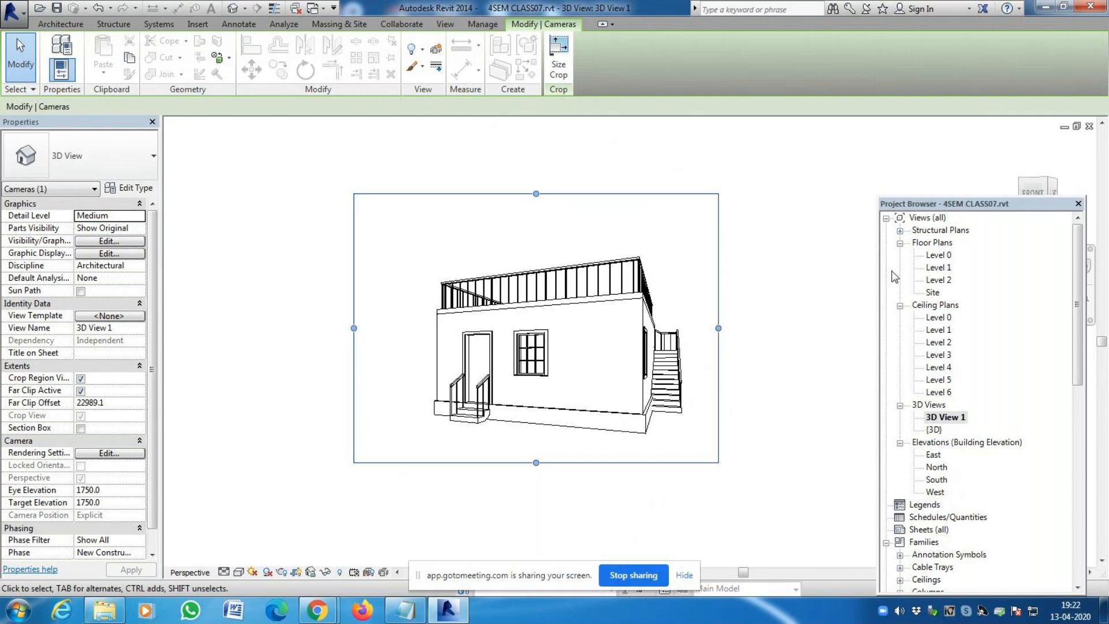
double_click(939, 256)
double_click(940, 268)
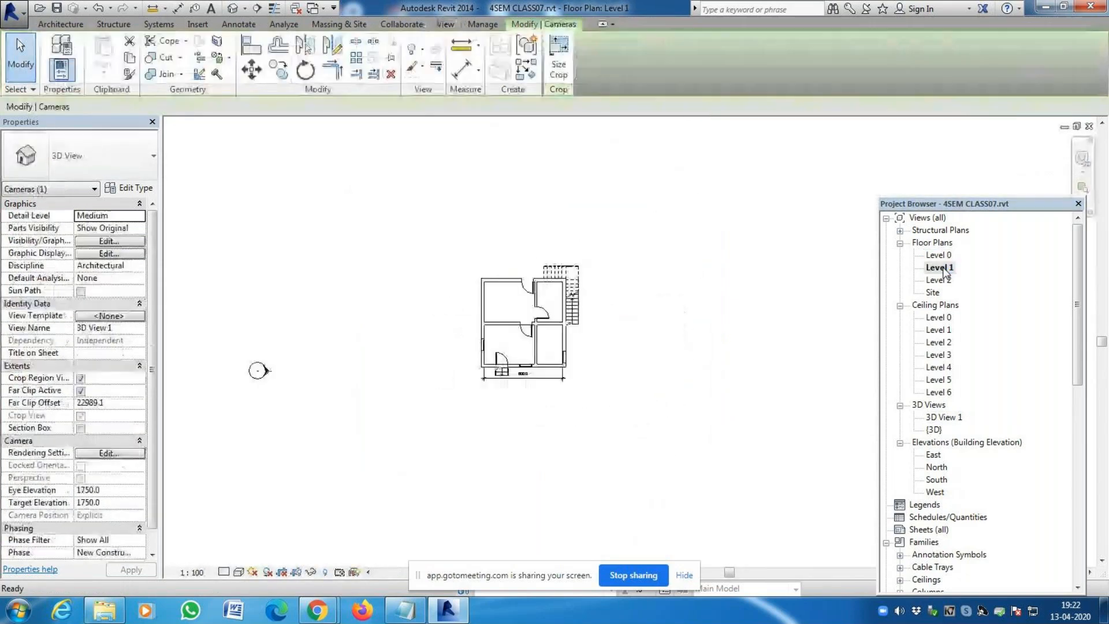
drag(575, 467, 622, 455)
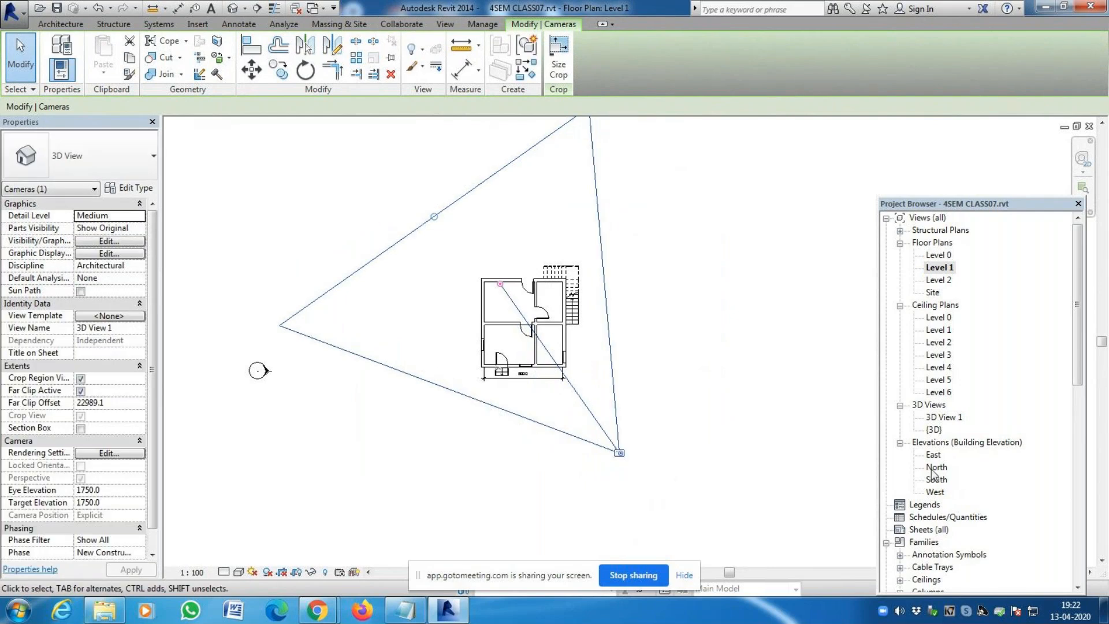
double_click(944, 418)
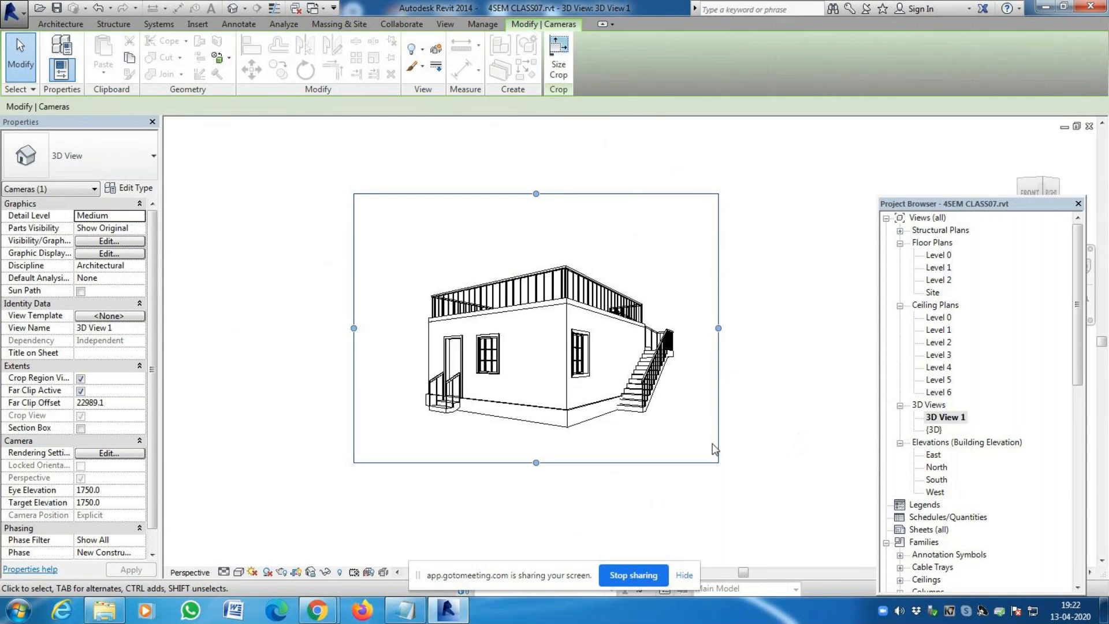
click(758, 428)
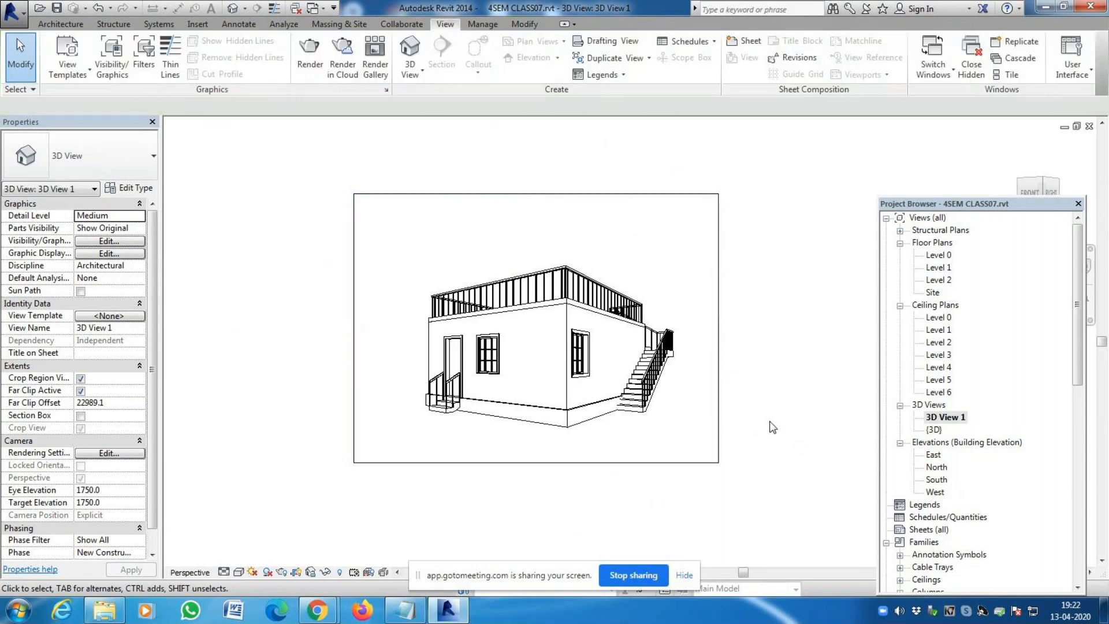
Set the Eye Elevation of the 3D View 1 camera to 1730
click(720, 413)
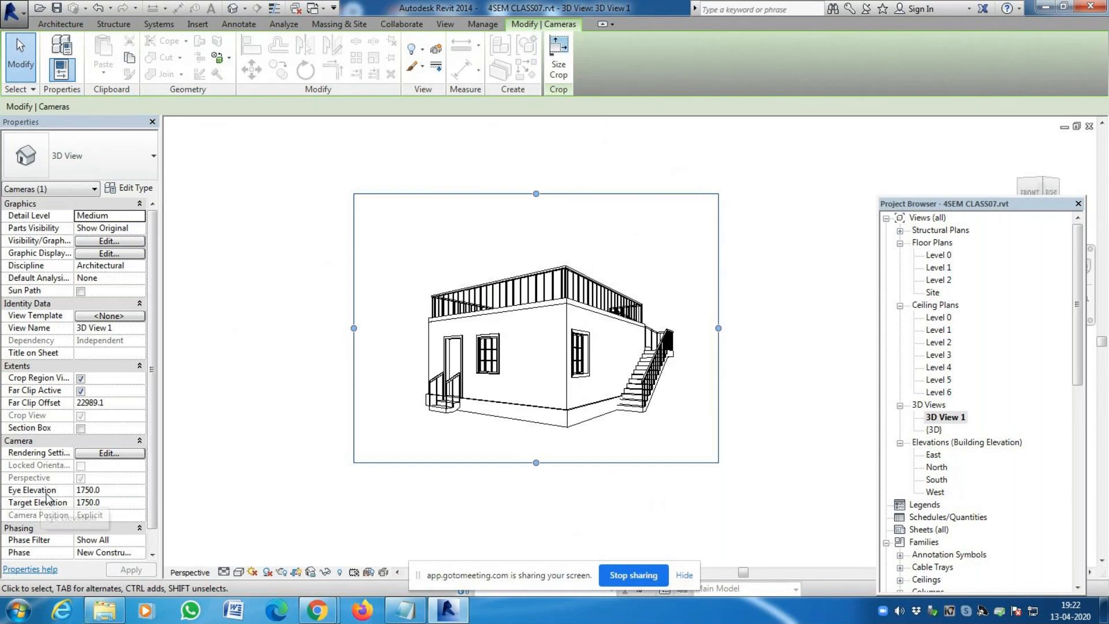
click(107, 490)
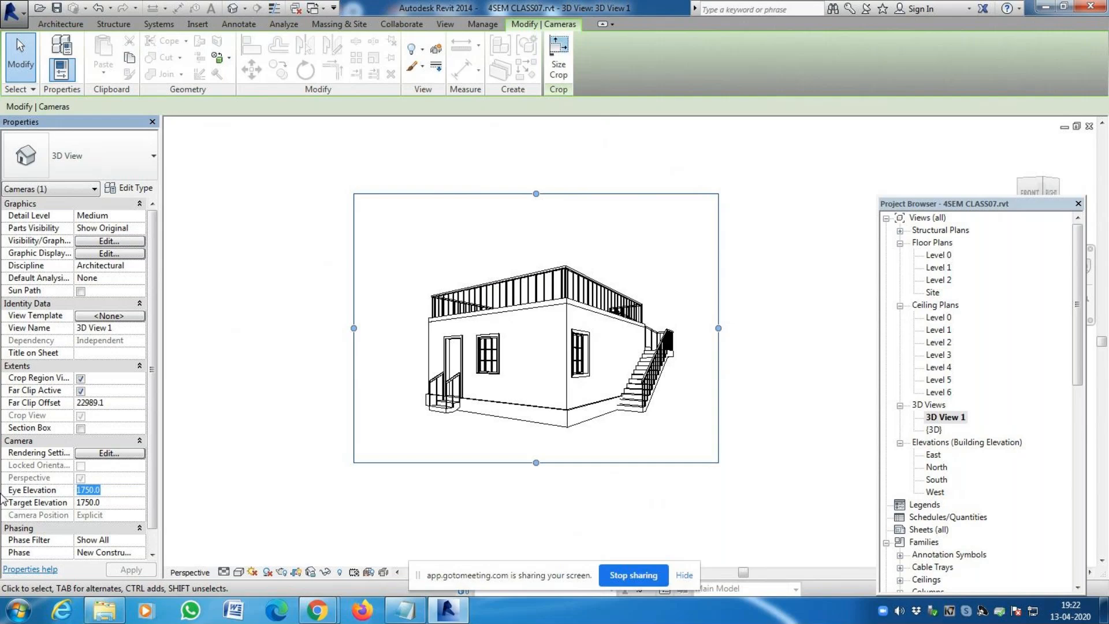
text(1)
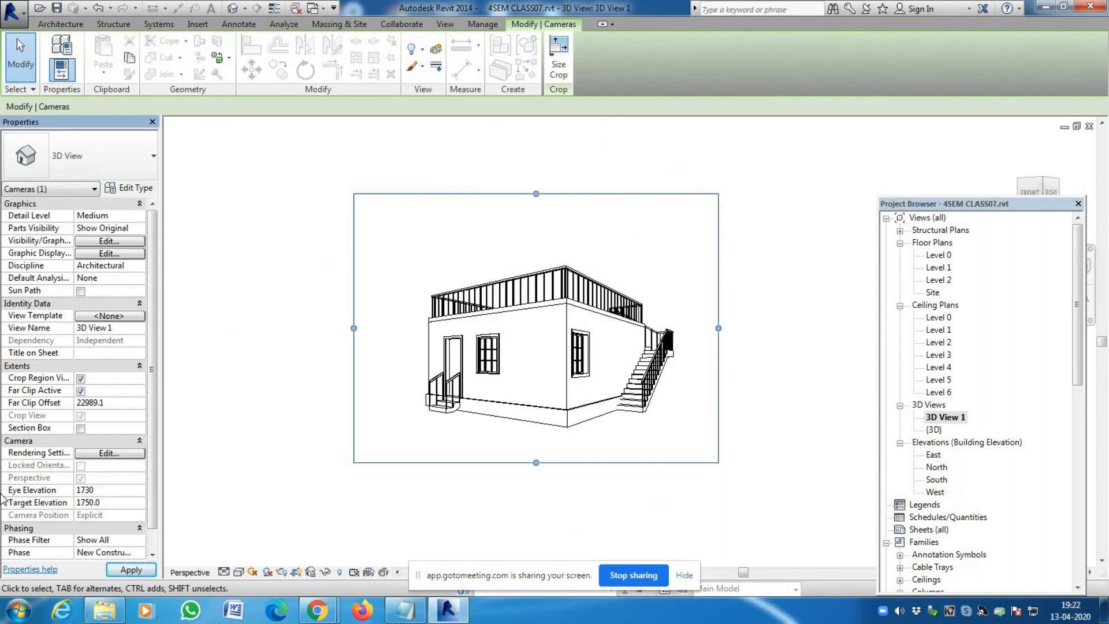
key(Return)
click(131, 570)
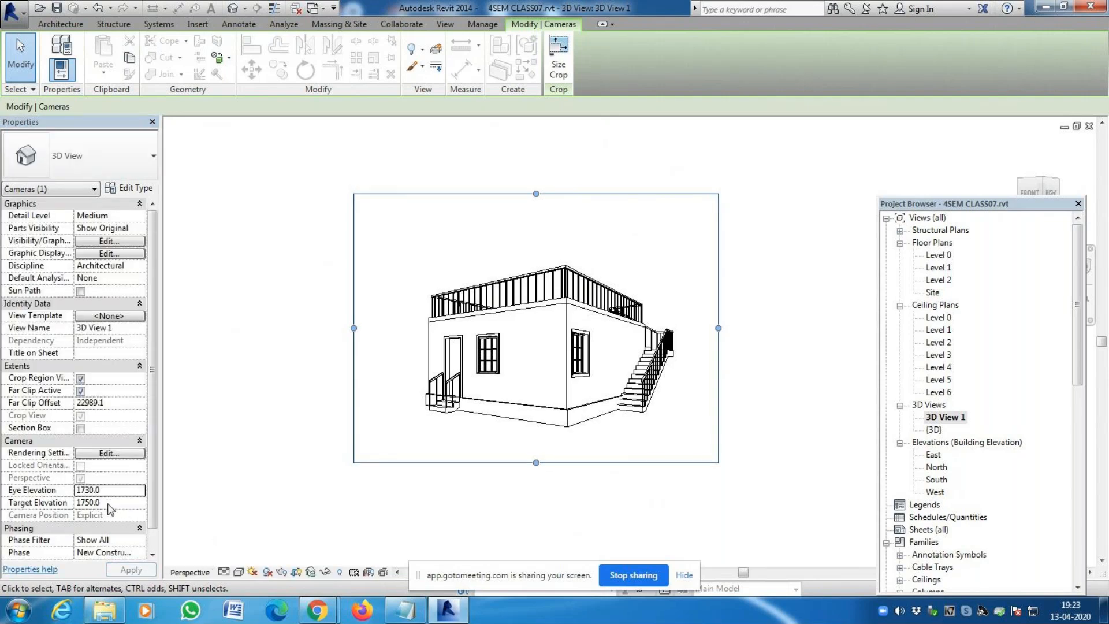
Try the 3D View 1 camera with a Target Elevation of 0 and with 3450
drag(110, 508, 7, 507)
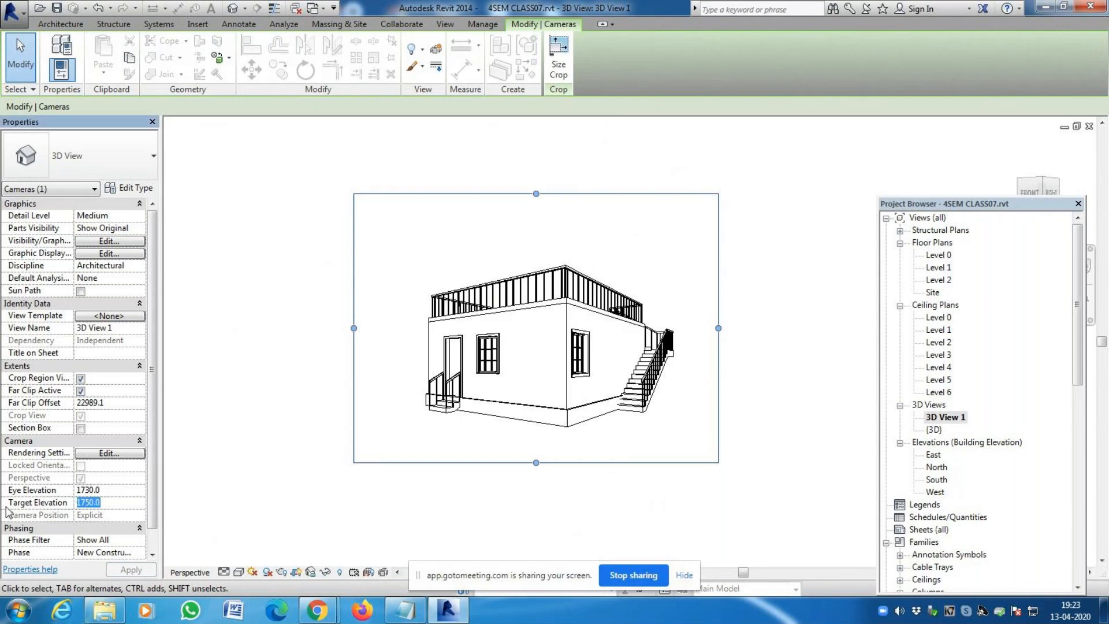
text(0)
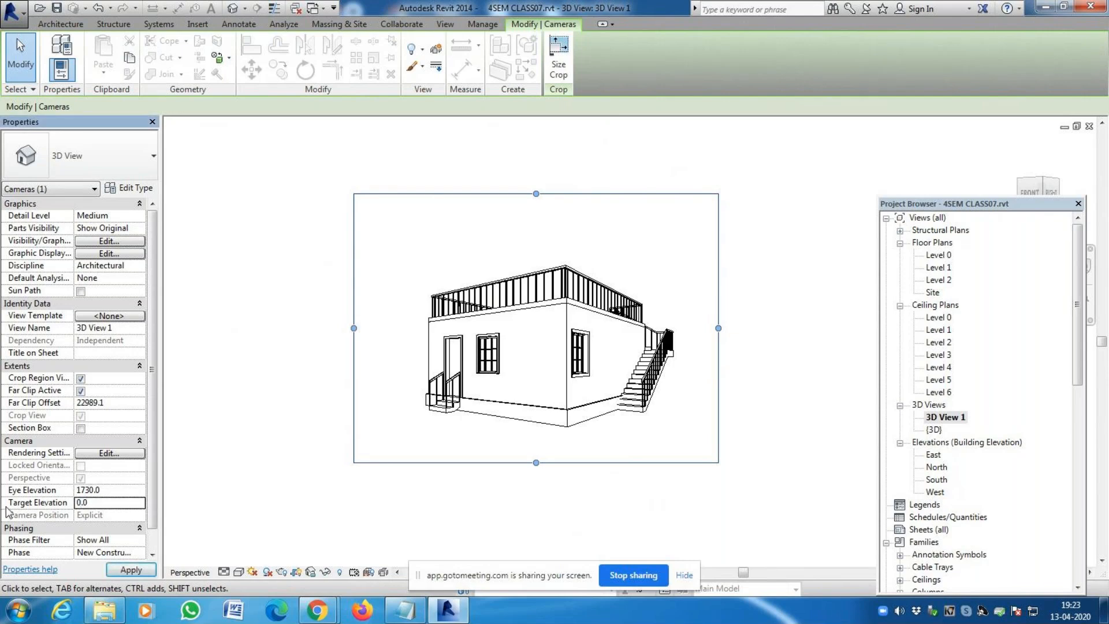
click(144, 571)
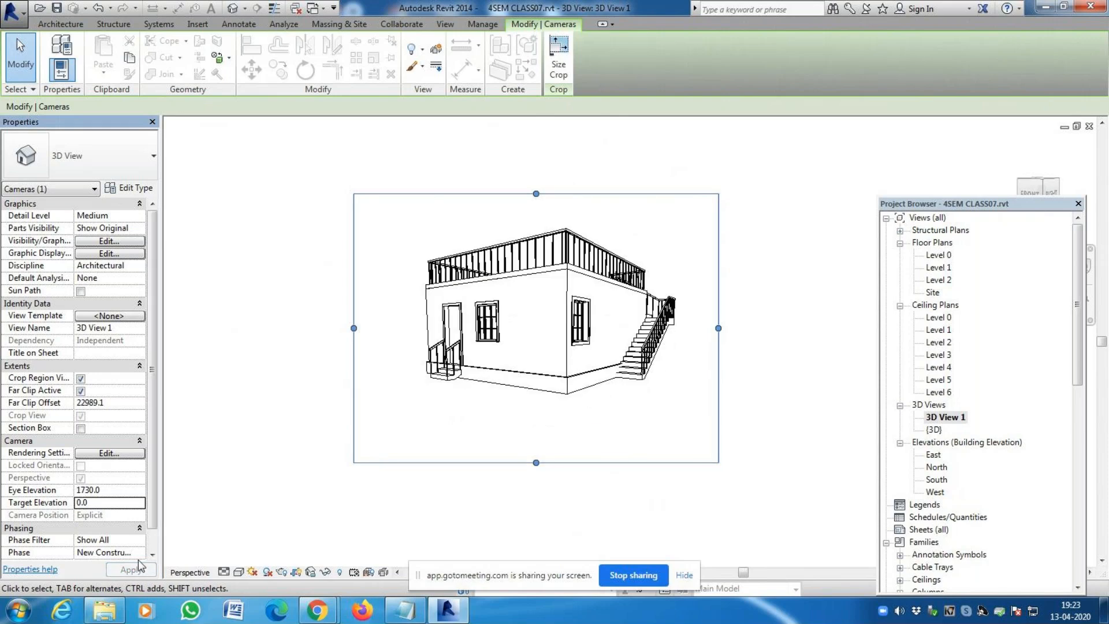
double_click(108, 503)
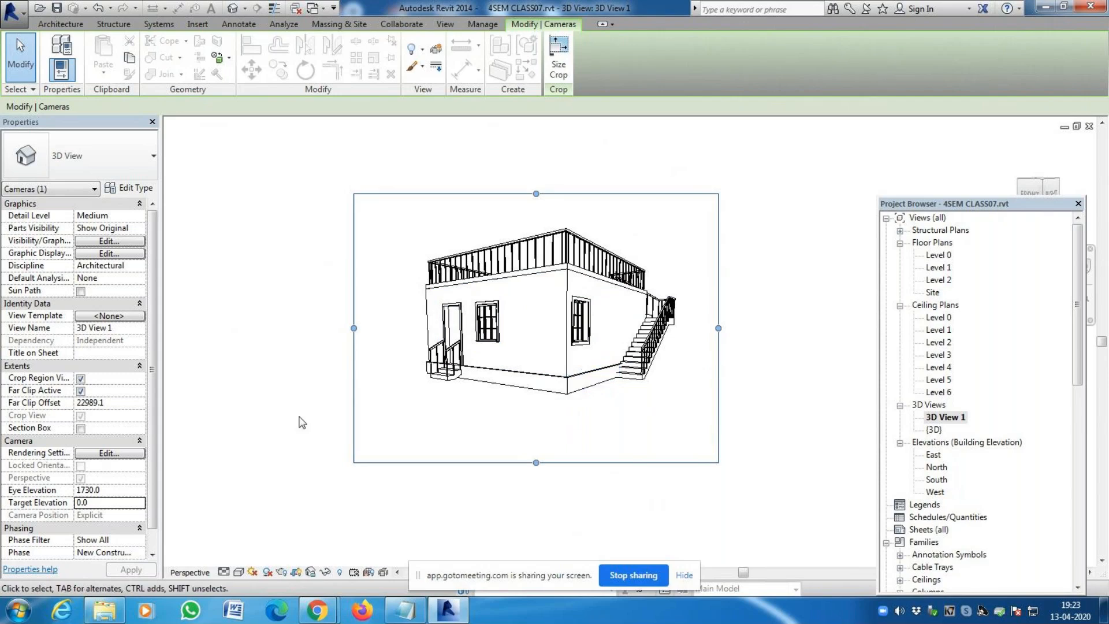
click(111, 503)
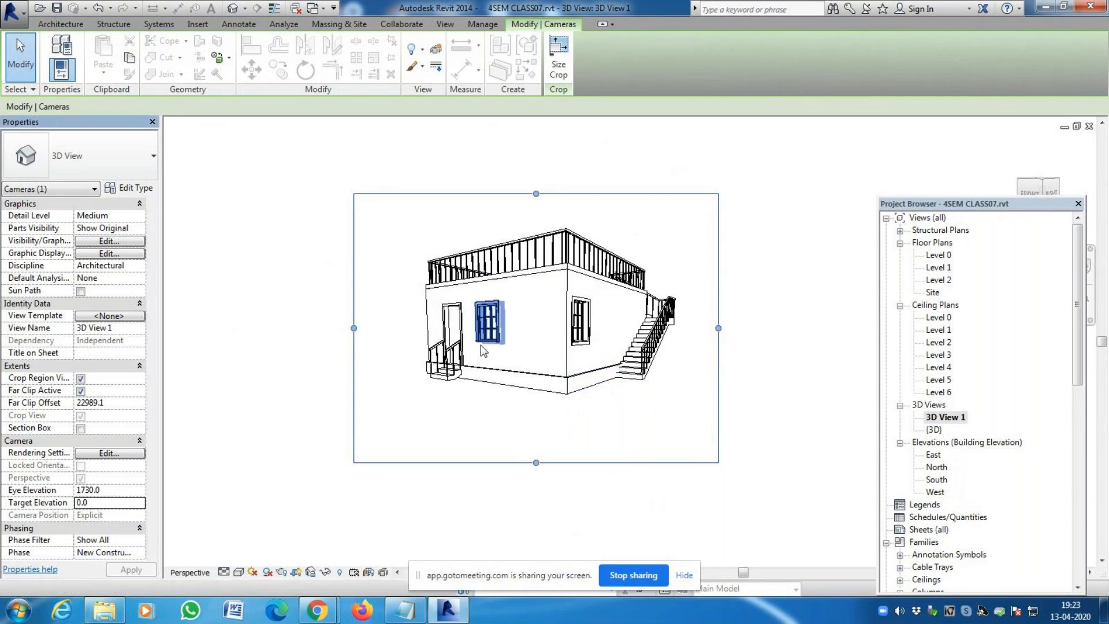
drag(104, 507, 36, 510)
text(3450)
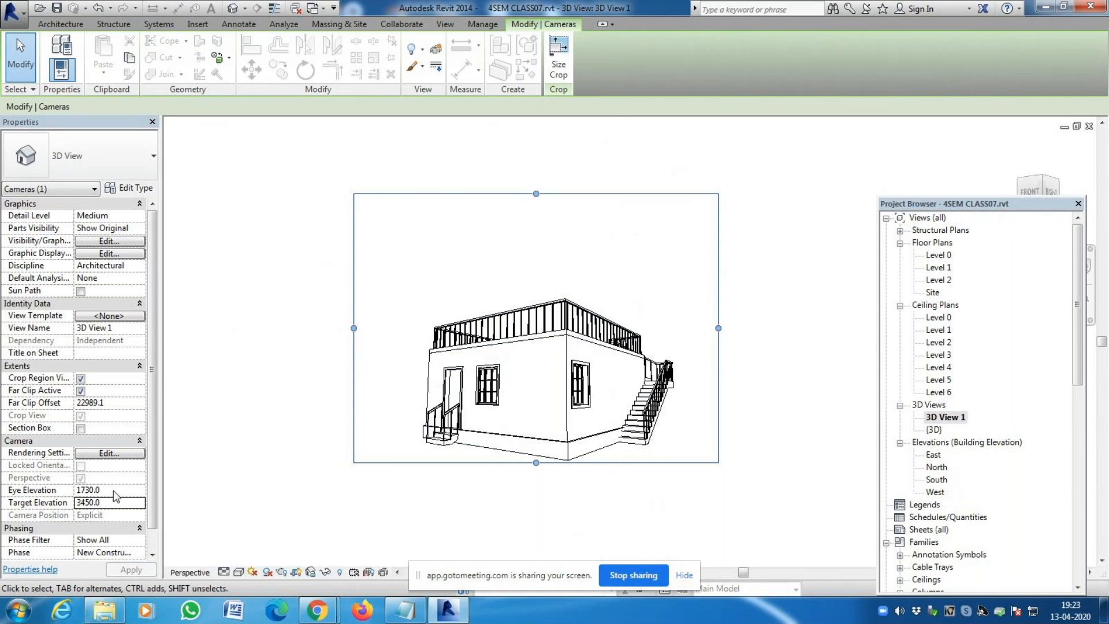
Set the Target Elevation of the 3D View 1 camera to 1500
click(22, 503)
text(150)
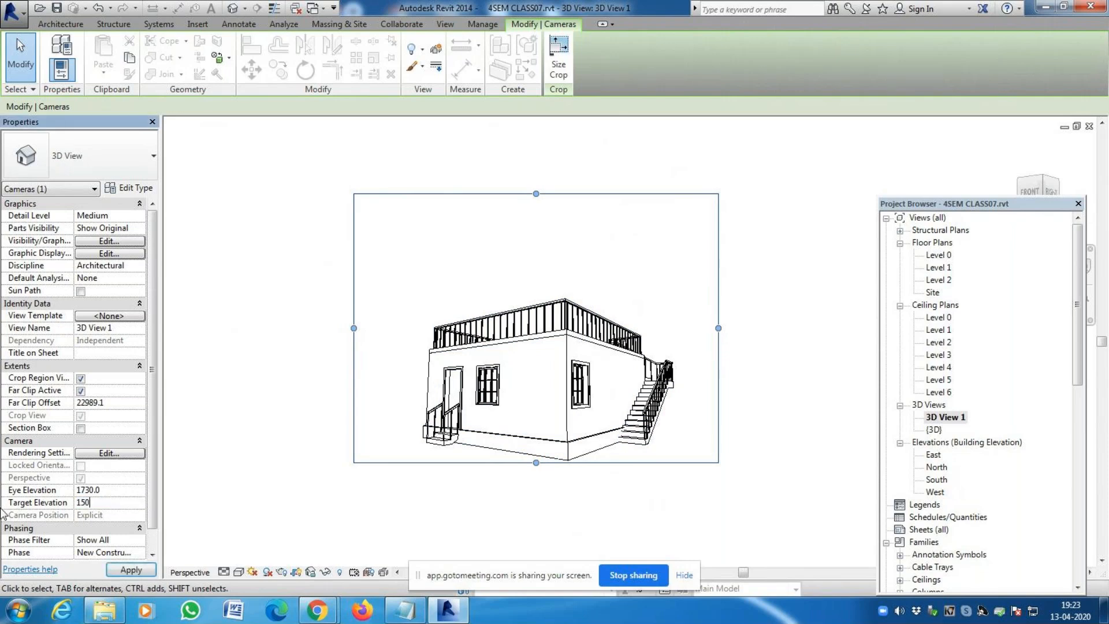
key(Return)
click(148, 574)
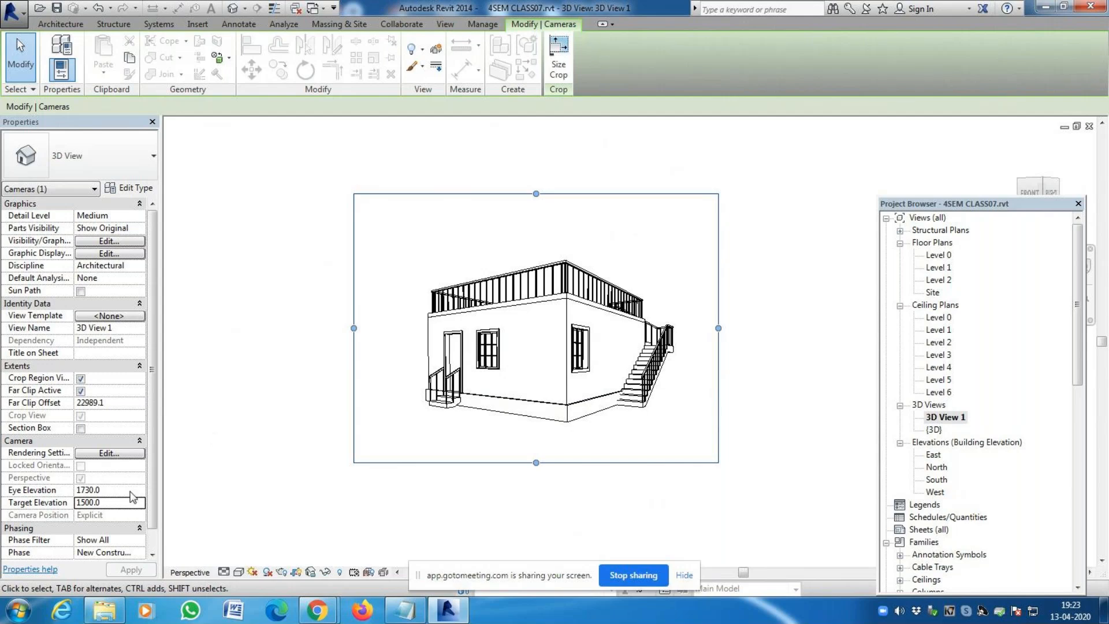
Try an Eye Elevation of 6000 for the 3D View 1 camera and set it back to 1730
click(81, 490)
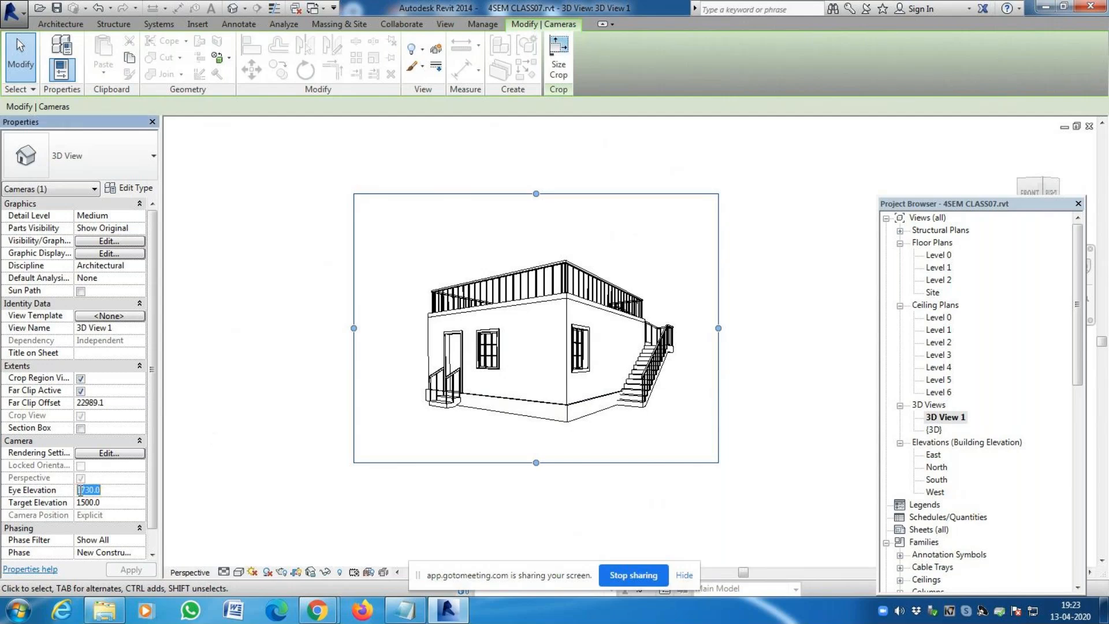
text(6000)
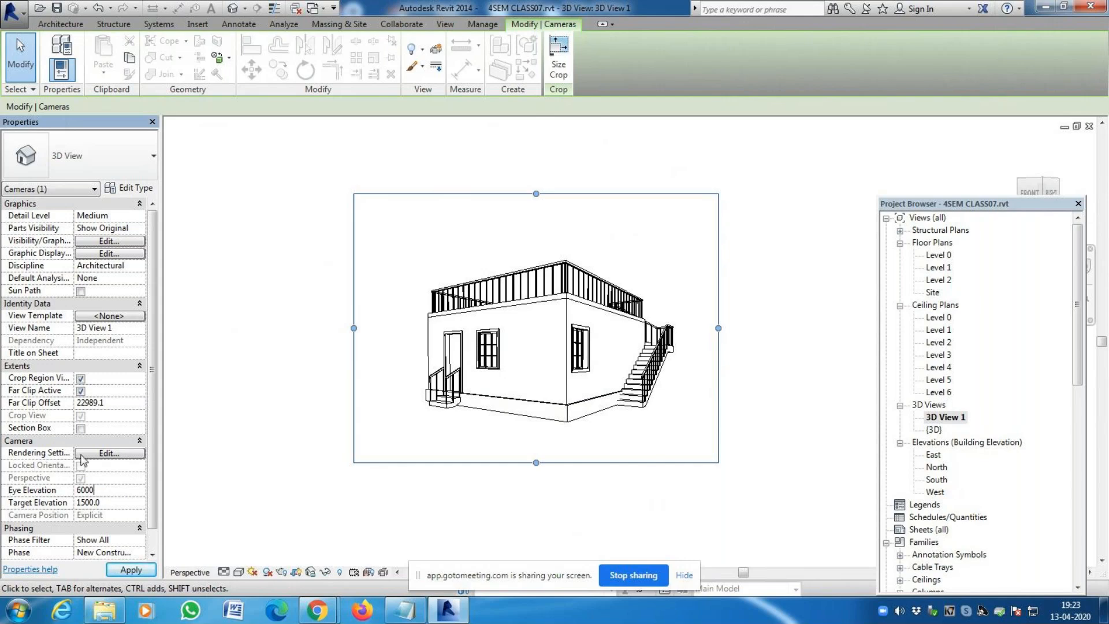
click(131, 570)
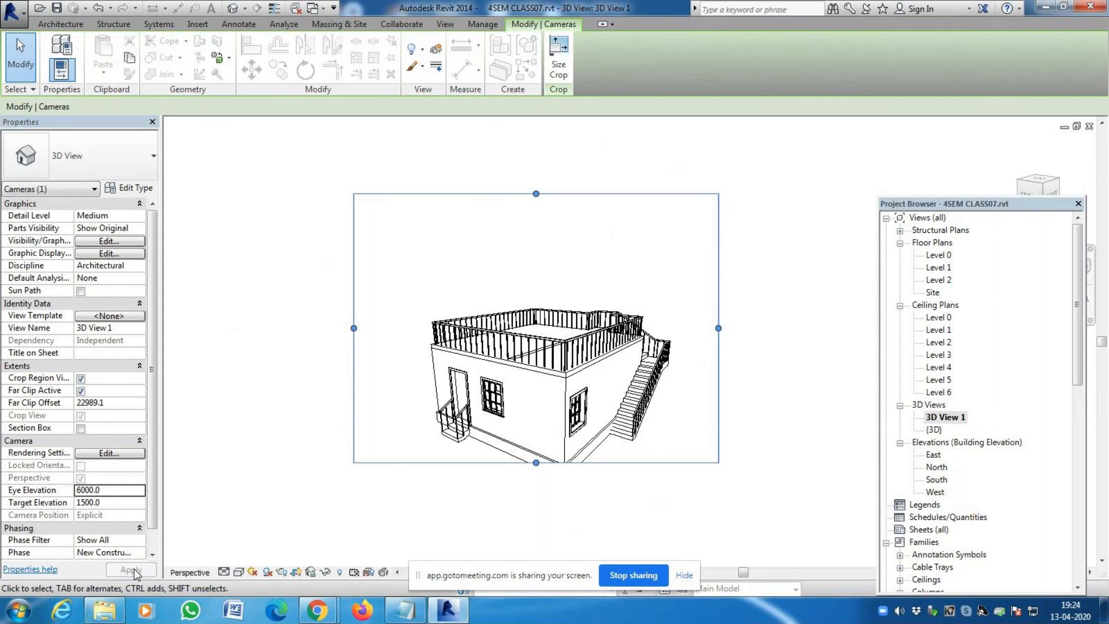
click(123, 490)
text(1)
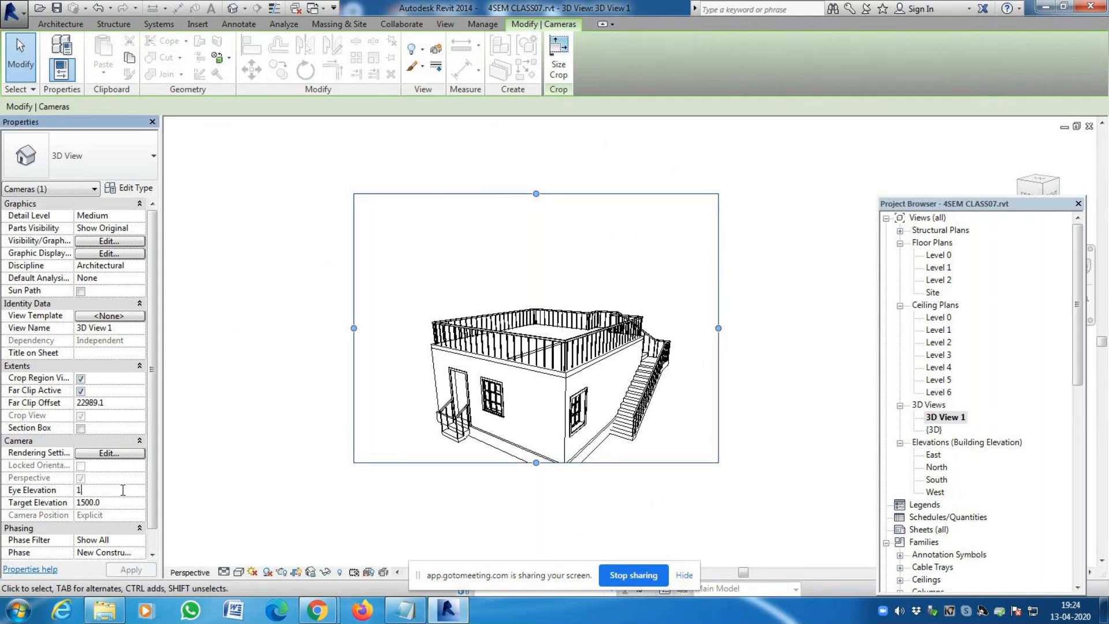
text(730)
key(Return)
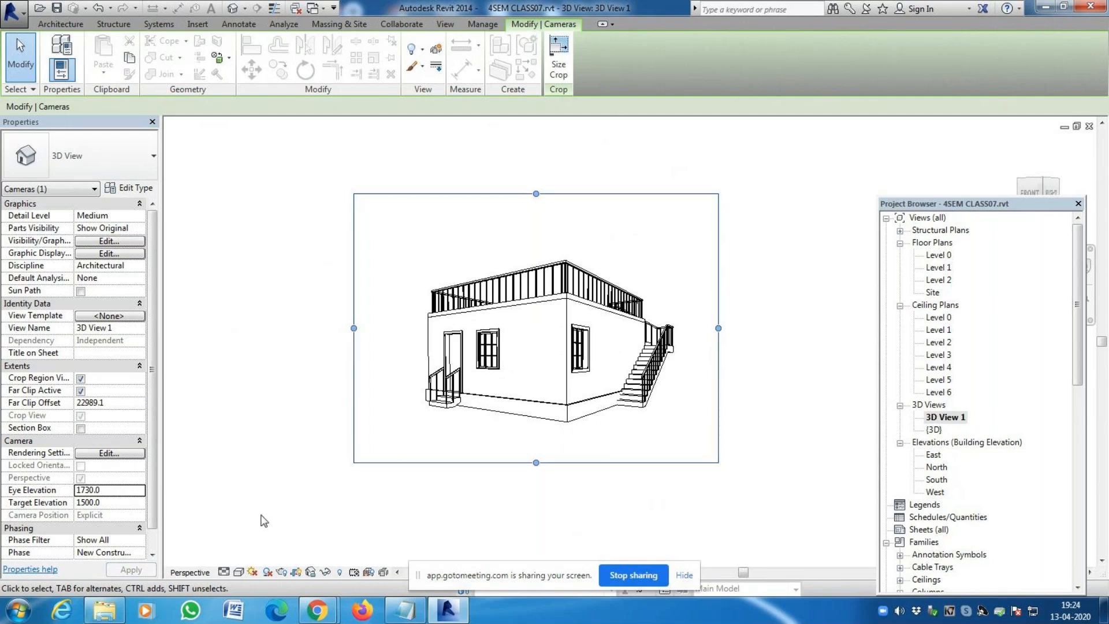
Reselect the 3D View 1 camera and examine its position and field of view in the Level 0 floor plan
click(295, 505)
click(712, 465)
click(952, 257)
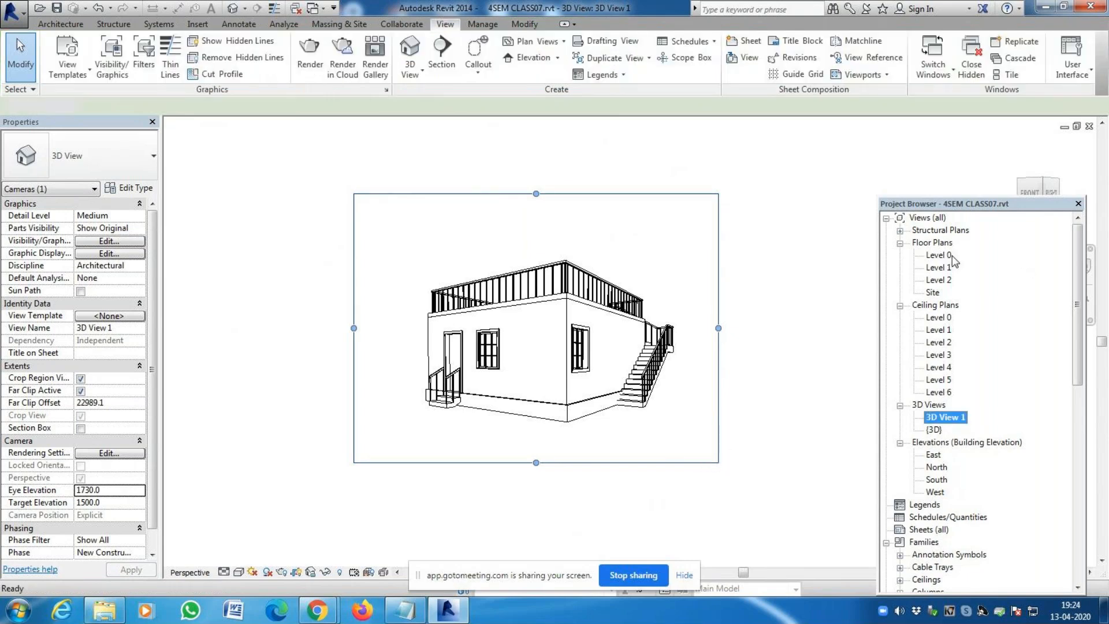
double_click(951, 256)
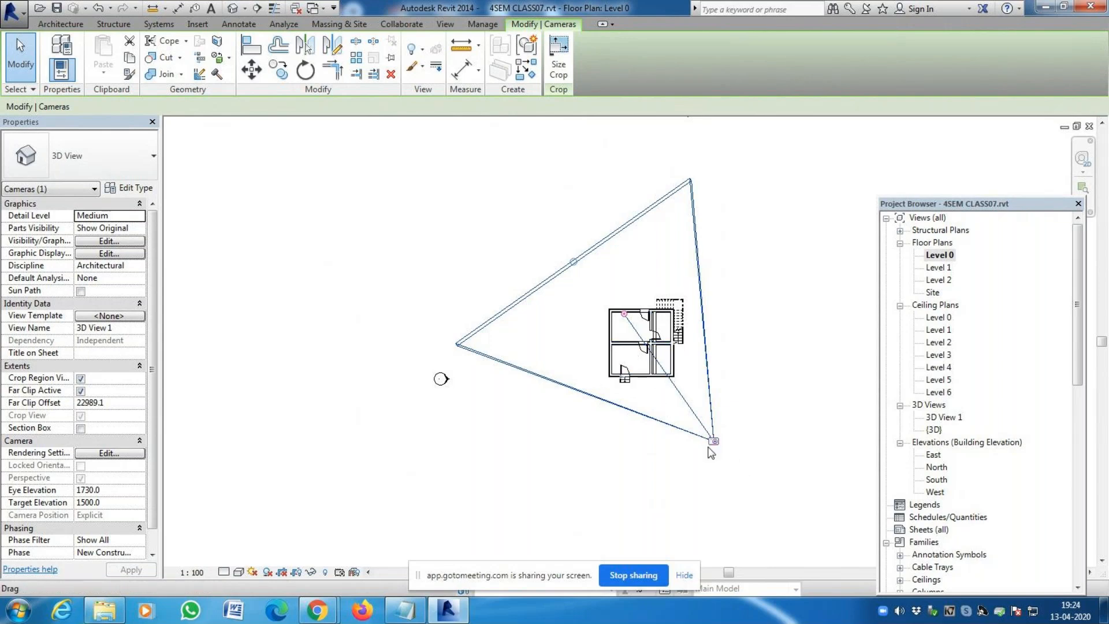
Switch to Materials.txt in Notepad, mark the covered camera topics with slashes, including Selecting Camera and Eve Elevation, and return to Revit
click(406, 615)
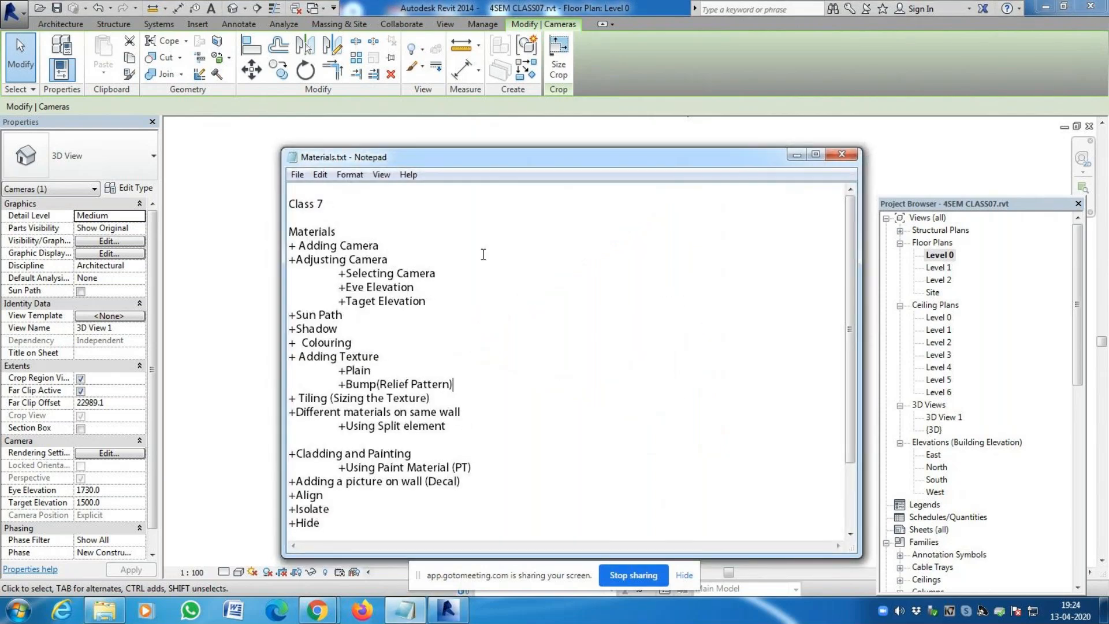
text(//)
click(449, 272)
text(/)
click(430, 288)
text(/)
click(659, 131)
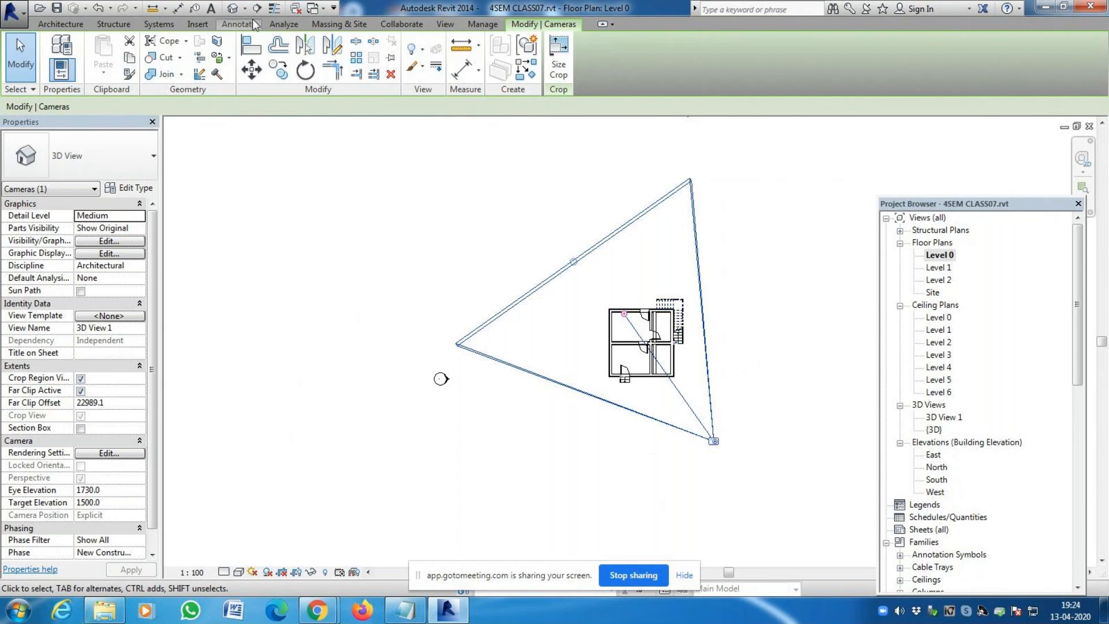
Place a second perspective camera in the Level 0 plan, with its eye southwest of the building and its target at the northeast corner
click(445, 24)
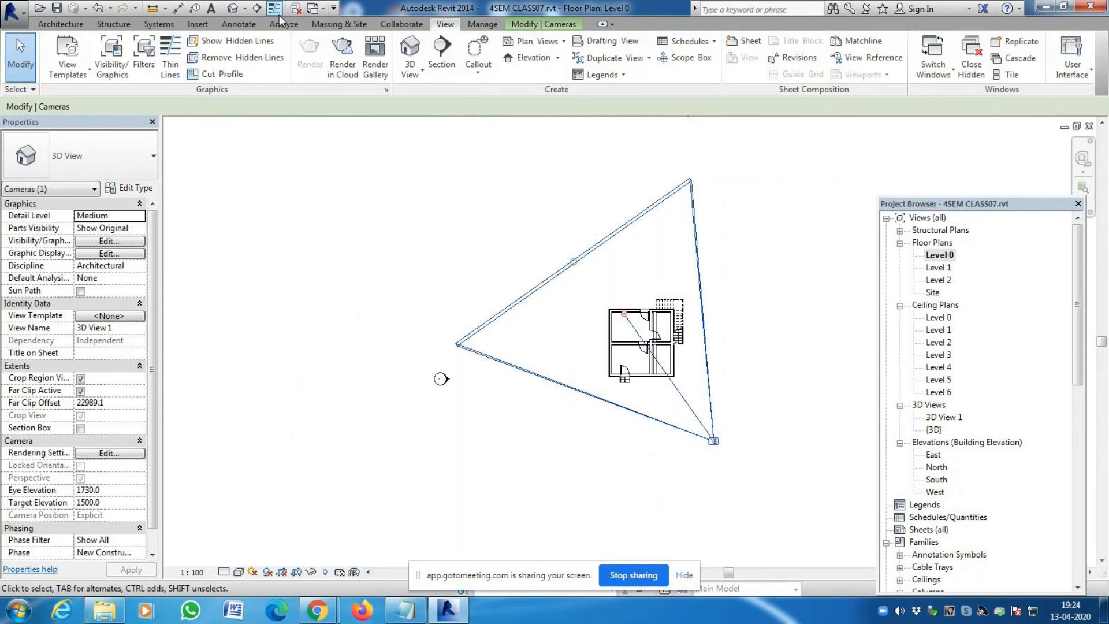
click(245, 7)
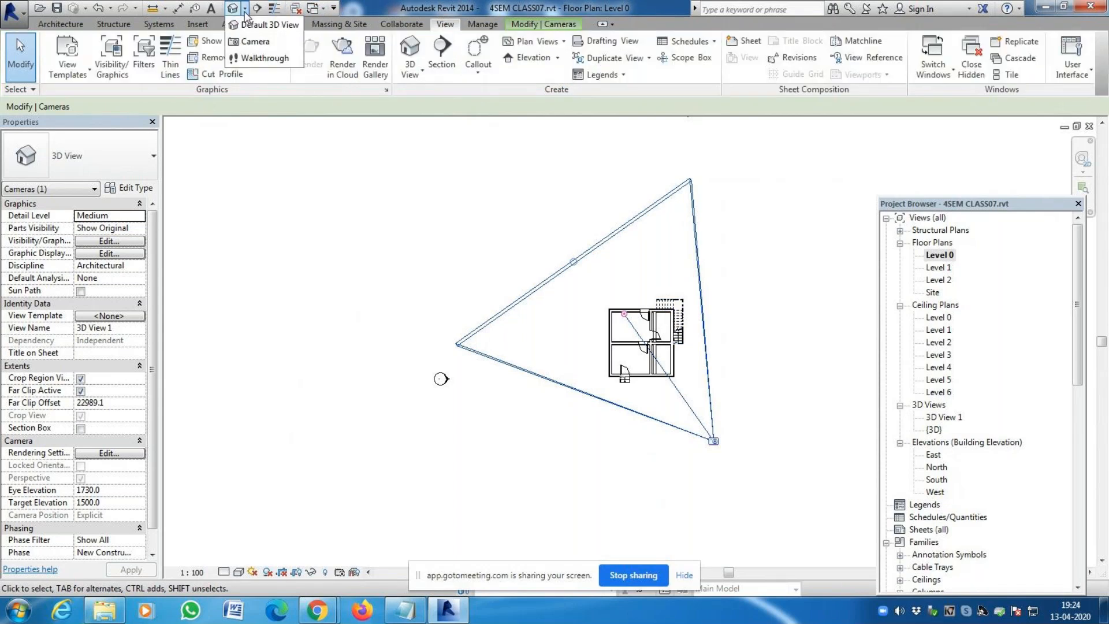
click(252, 42)
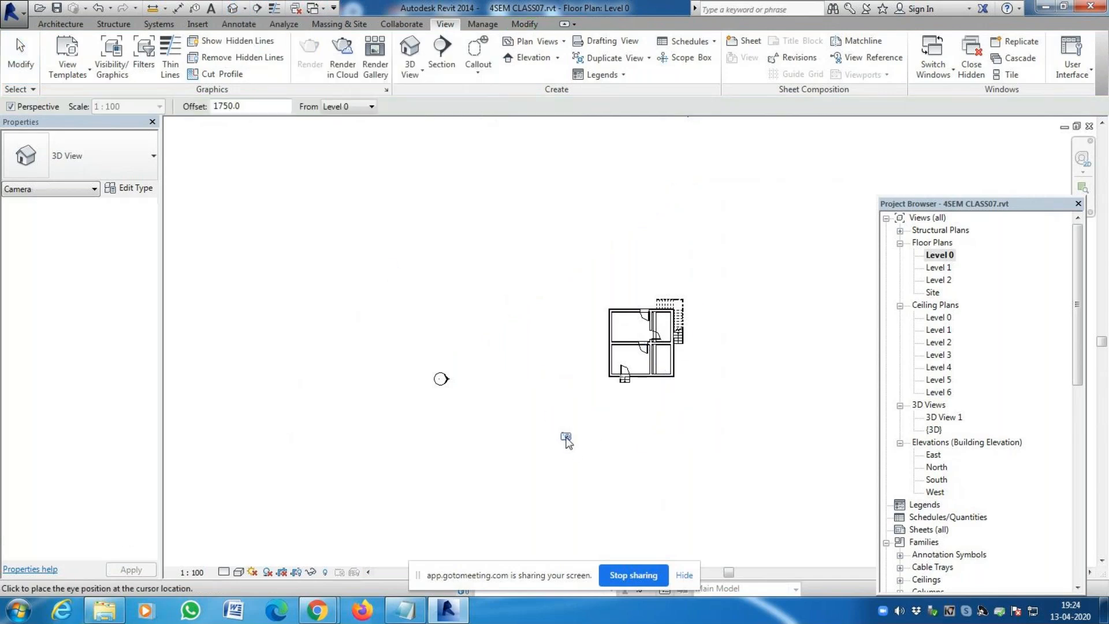
click(566, 437)
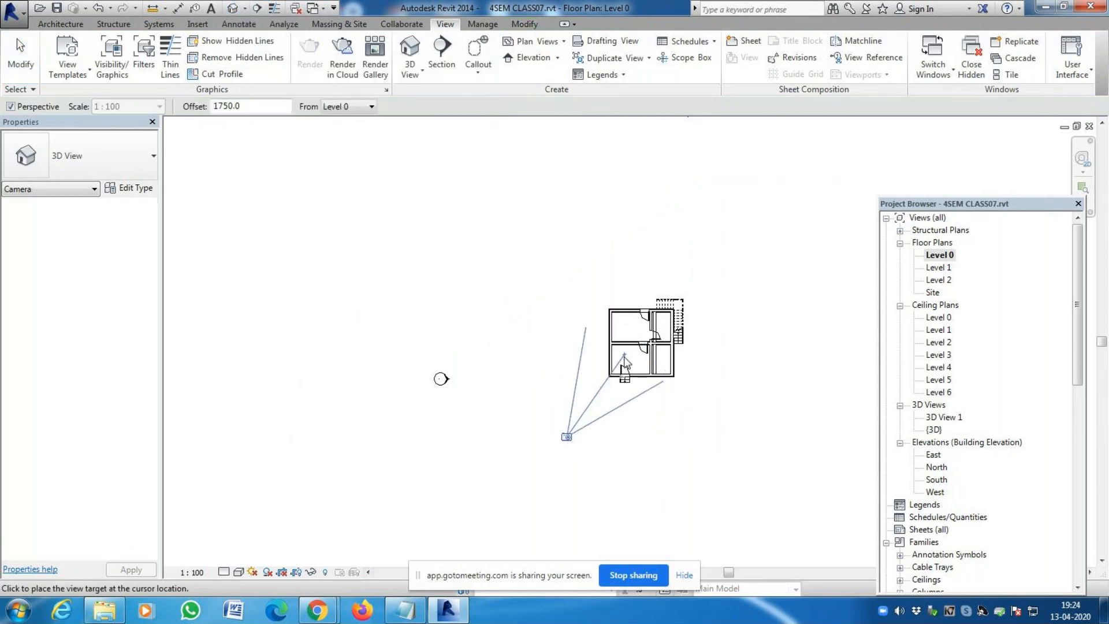
click(686, 312)
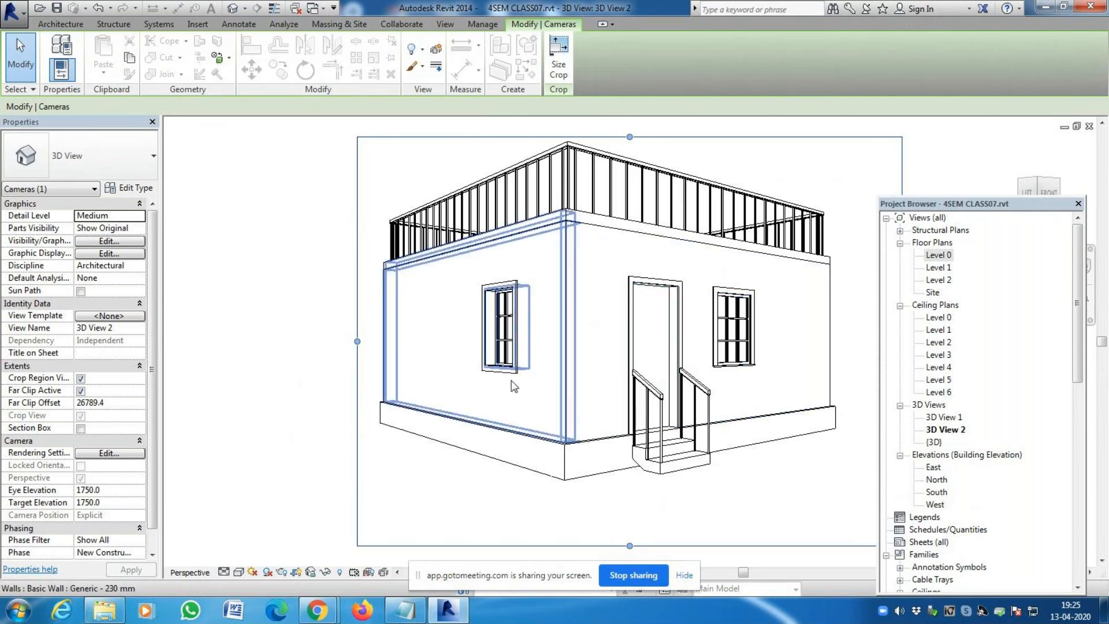
scroll(513, 386, down, 2)
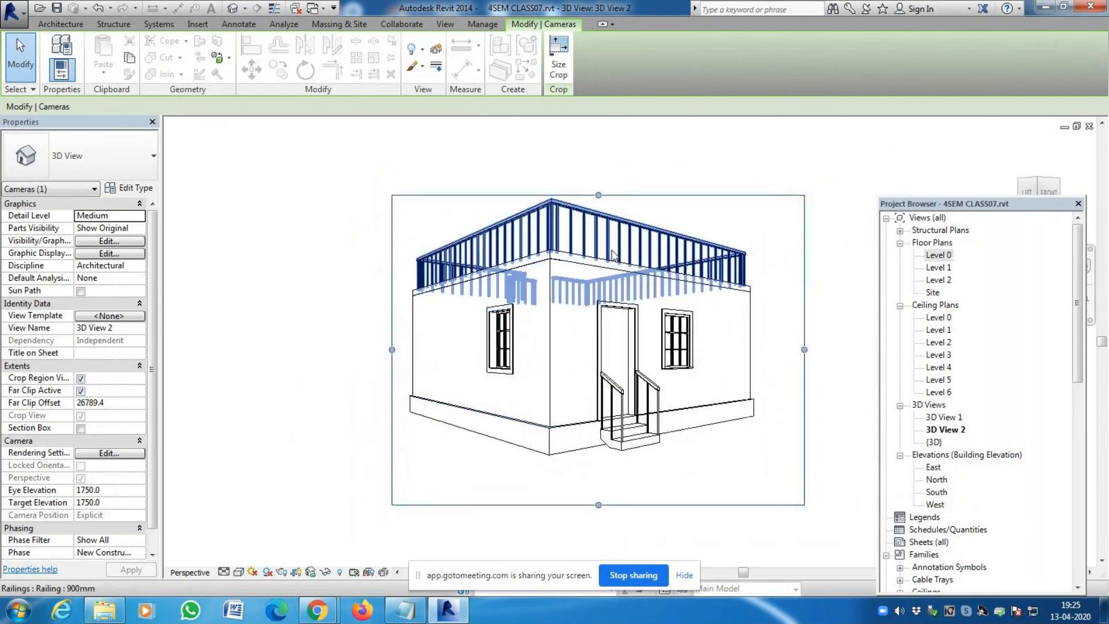
Move the 3D View 2 camera farther southwest from the building in the Level 1 floor plan and reopen 3D View 2
click(945, 432)
double_click(944, 431)
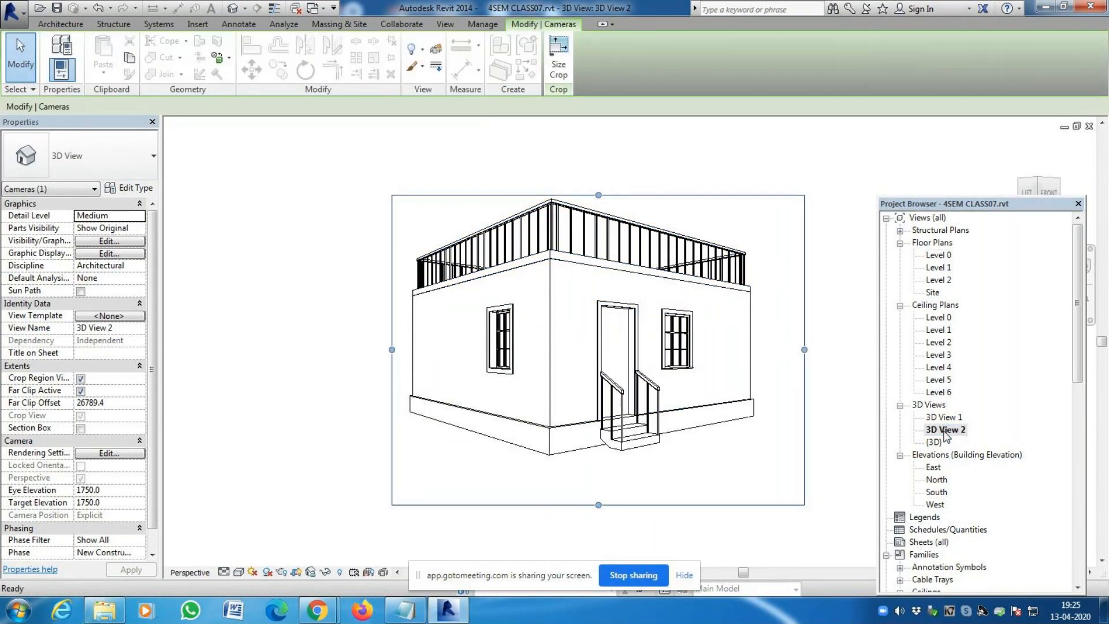
double_click(945, 269)
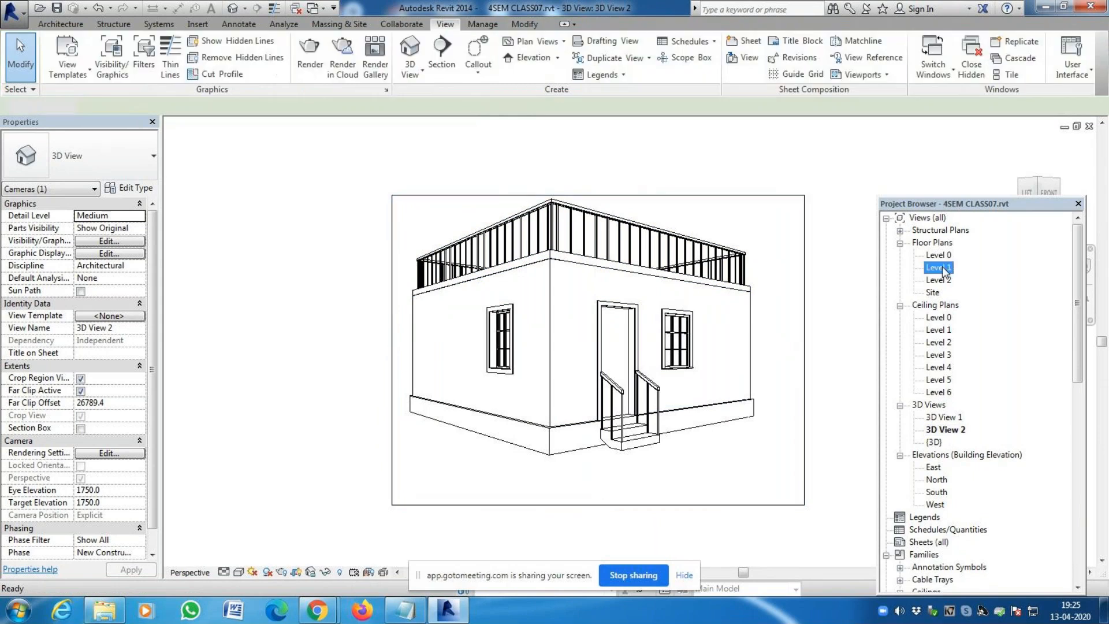
drag(433, 443, 393, 482)
double_click(947, 430)
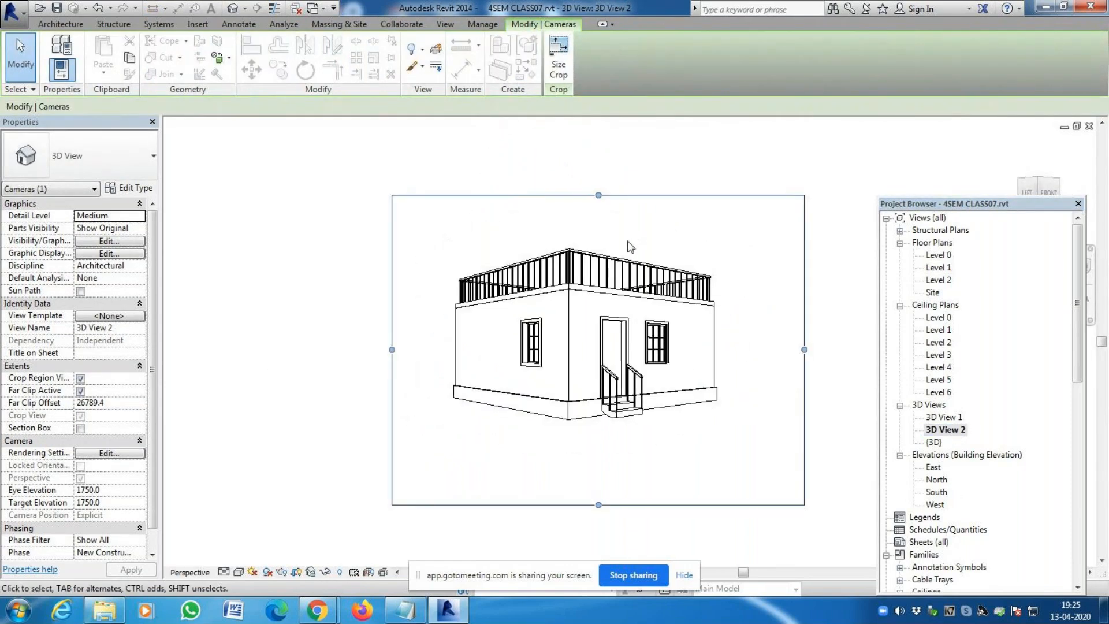
Set the Target Elevation of the 3D View 2 camera to 1500
click(106, 503)
text(1500.0)
click(131, 571)
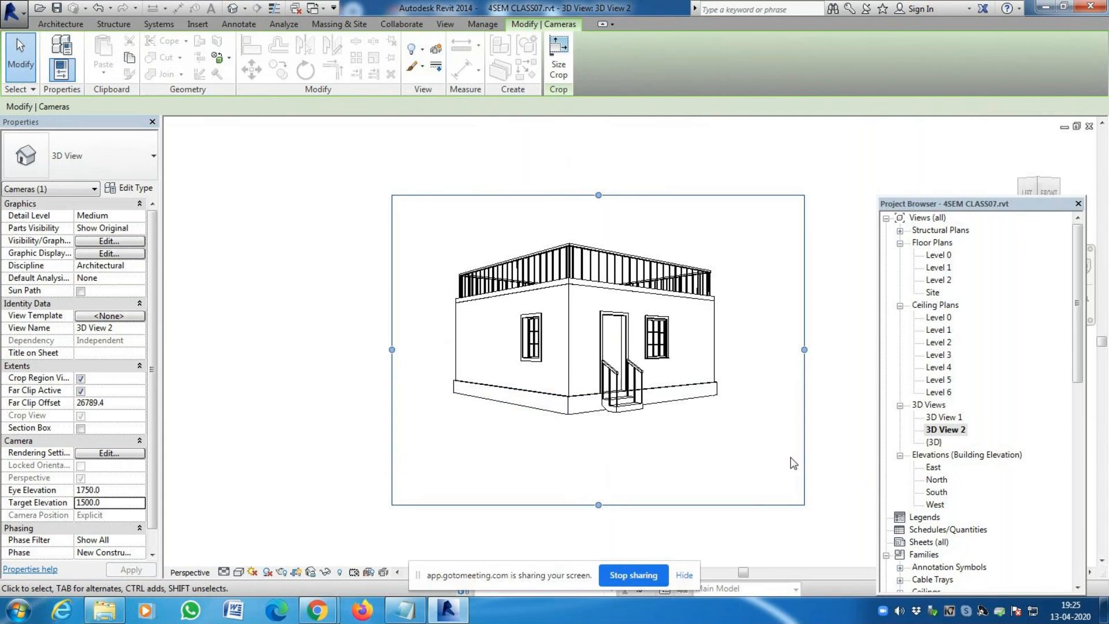
Try the Hidden Line and Wireframe visual styles in 3D View 2 and leave the view in Shaded
key(h)
key(l)
key(w)
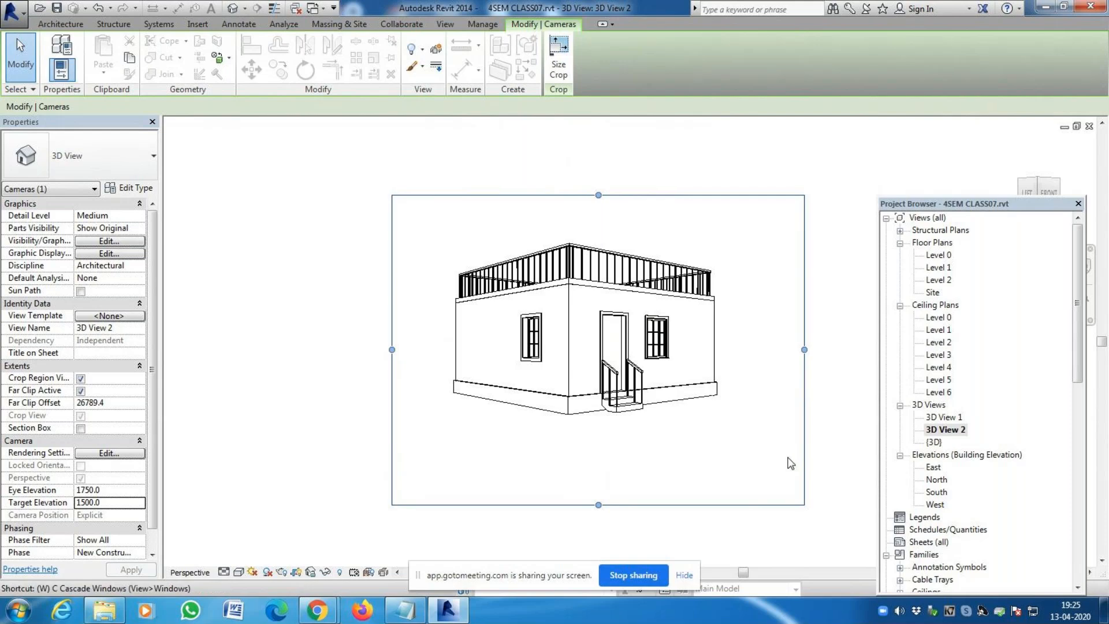
key(f)
key(s)
key(d)
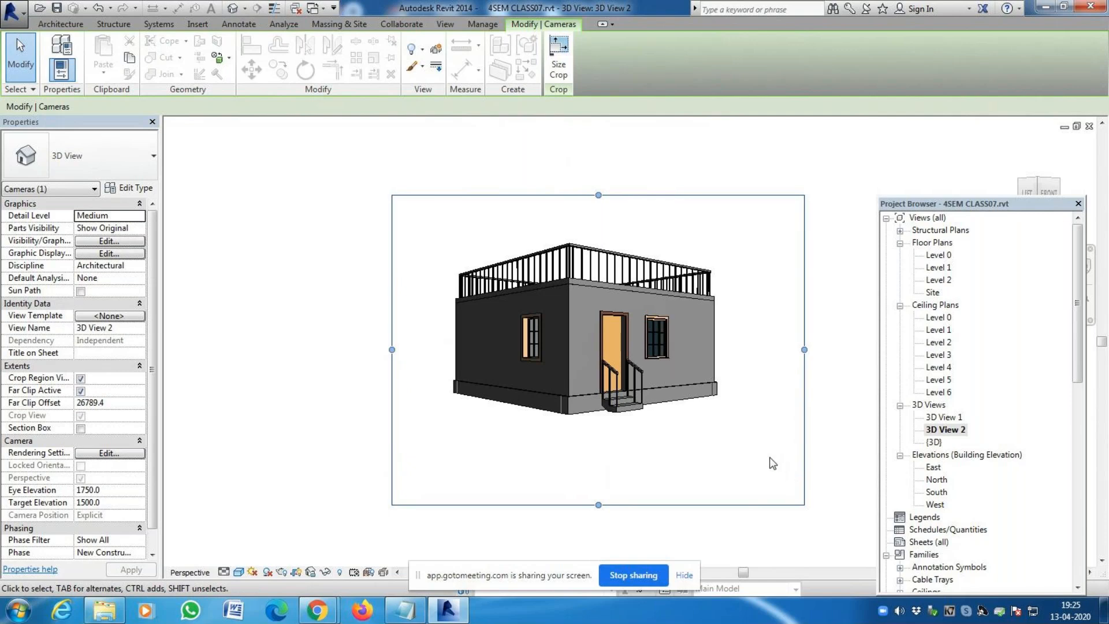
Check the topic list in Materials.txt in Notepad, return to Revit and examine the shaded building in 3D View 2
click(400, 614)
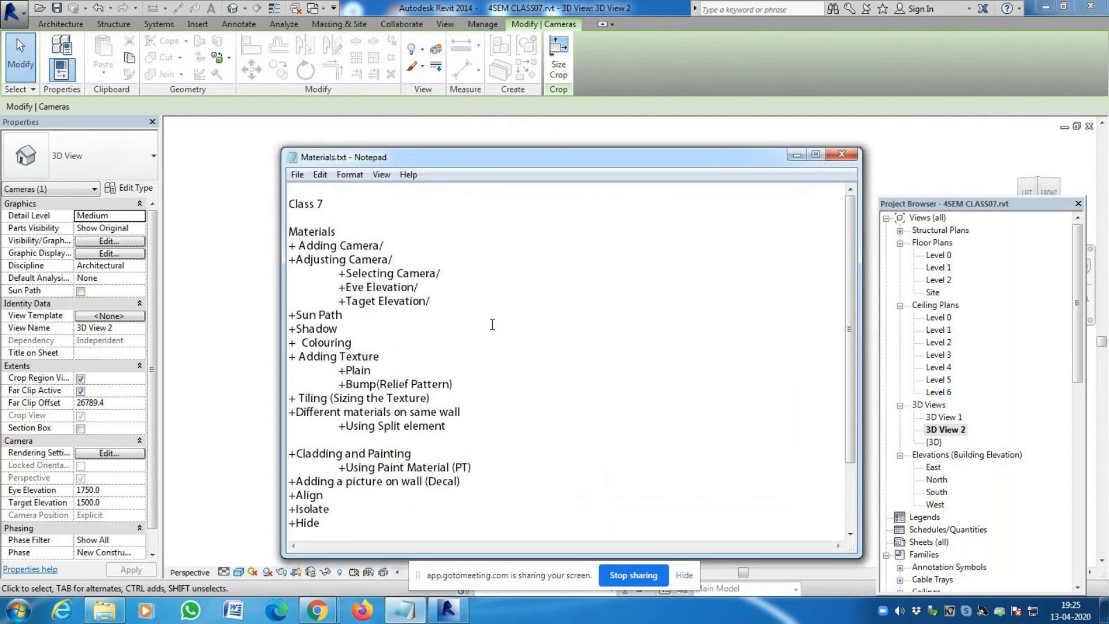
click(796, 154)
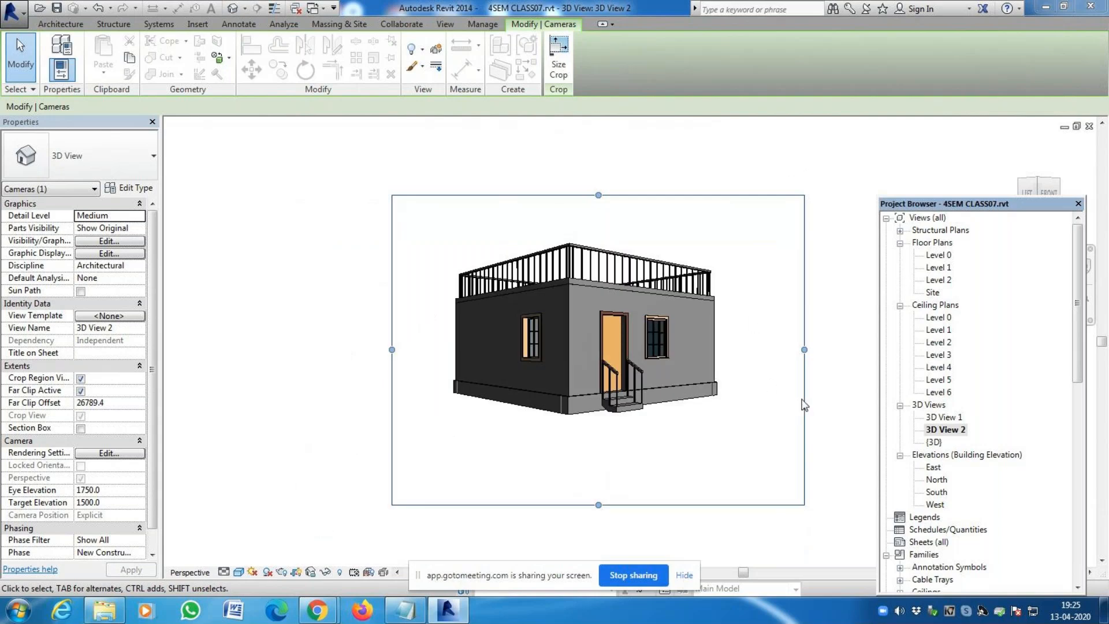
click(833, 393)
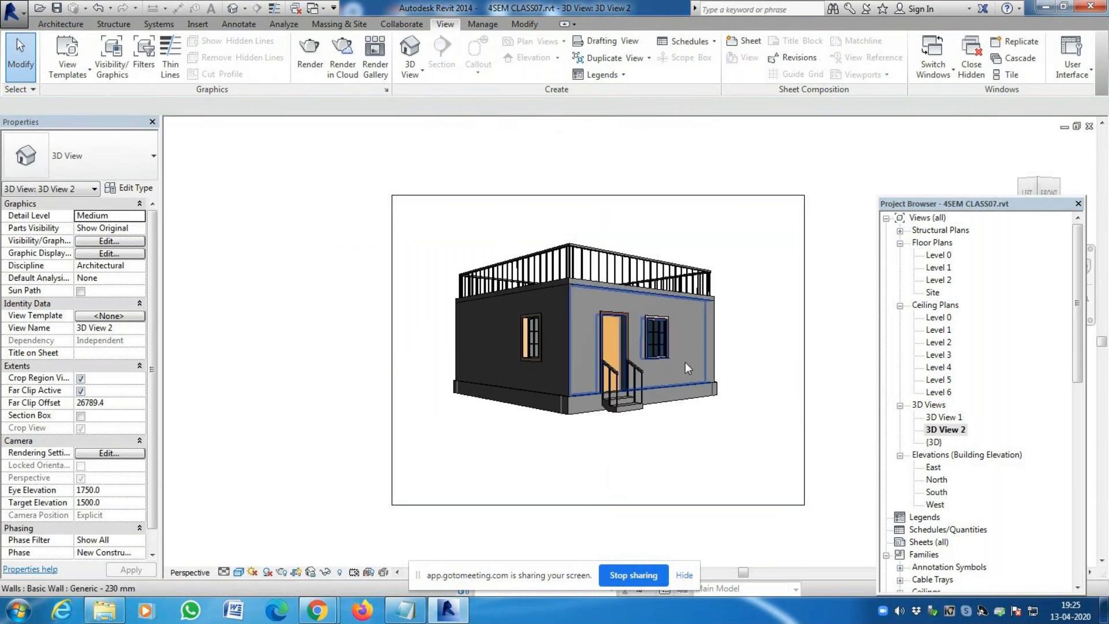
scroll(685, 362, up, 3)
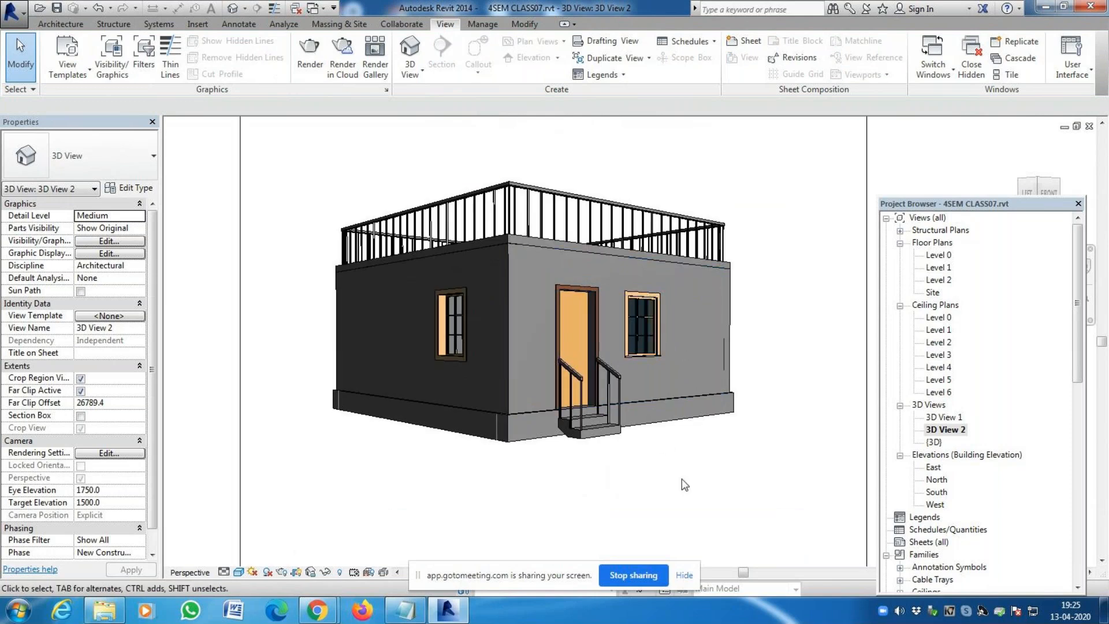
scroll(653, 428, down, 3)
scroll(614, 330, up, 3)
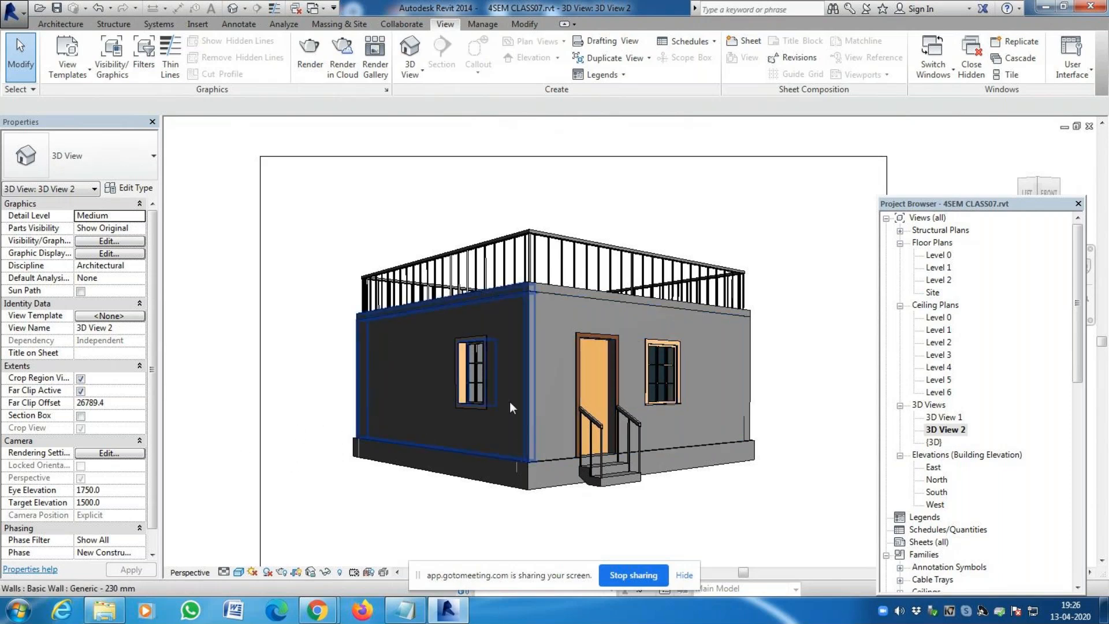
Open 3D View 1 and set its visual style to Shaded
click(936, 418)
double_click(937, 417)
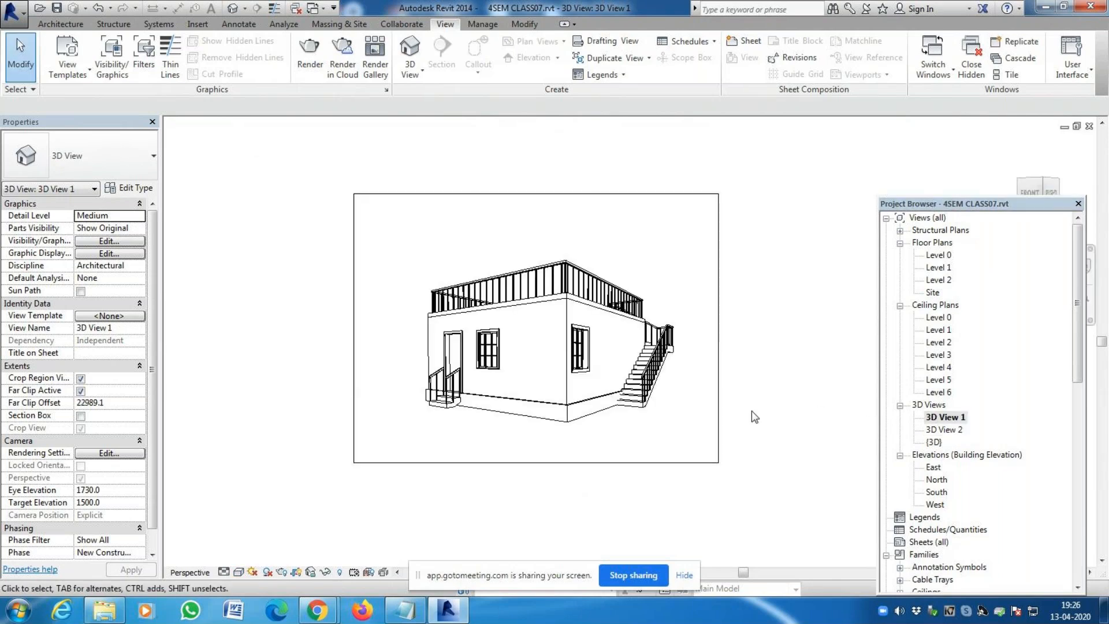
scroll(651, 313, up, 2)
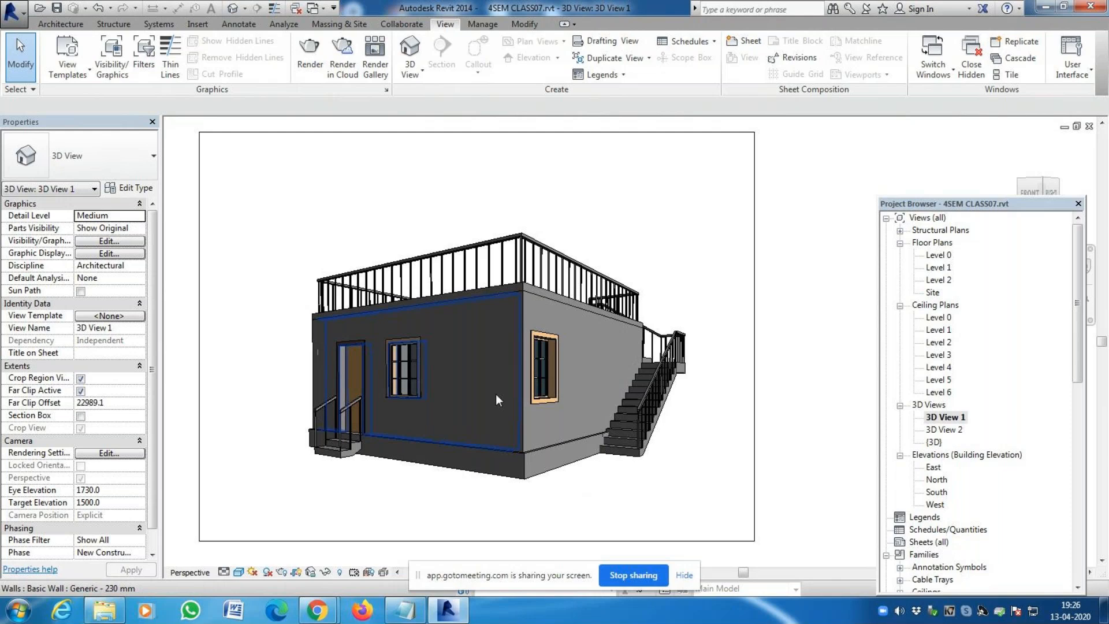
Turn on the Sun Path in 3D View 2 using the specified project location, date and time, and select the sun path
double_click(943, 430)
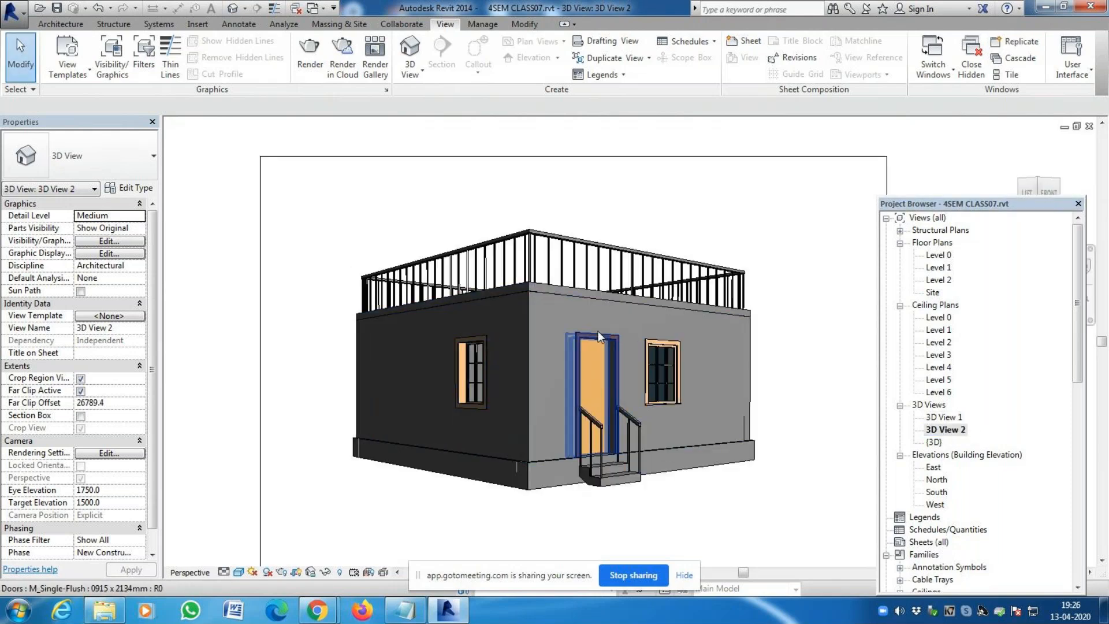
scroll(595, 347, down, 2)
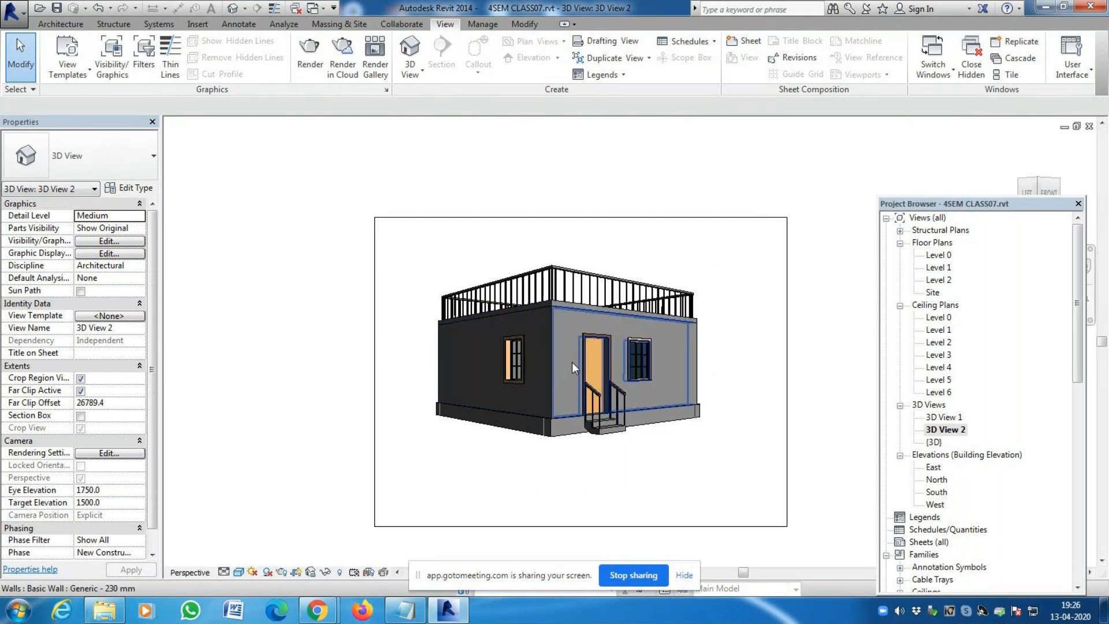
scroll(572, 362, up, 2)
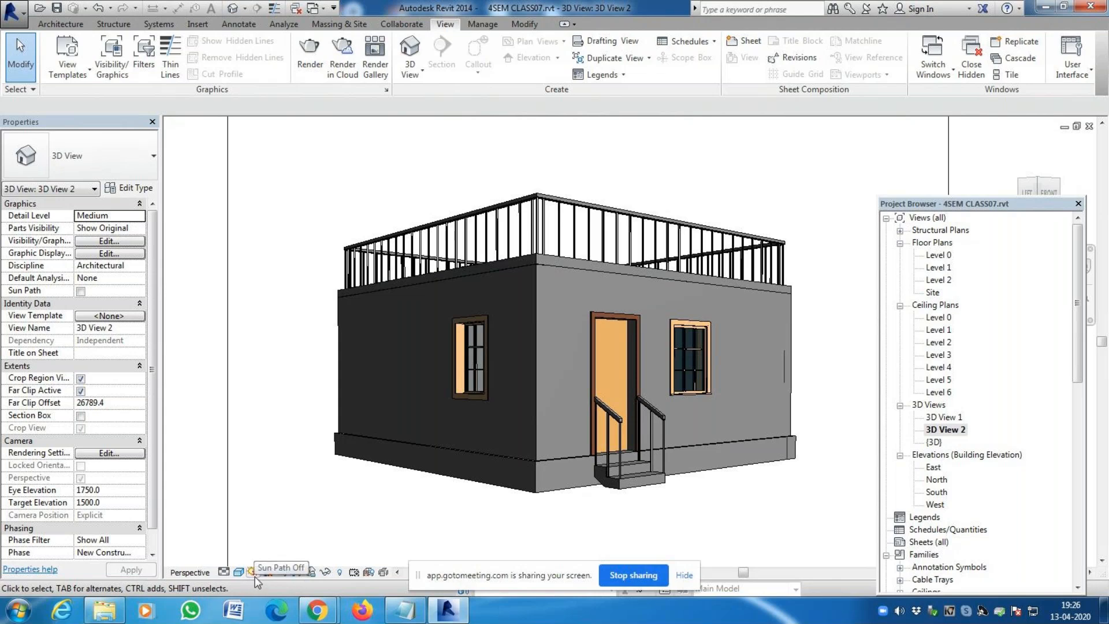
click(255, 574)
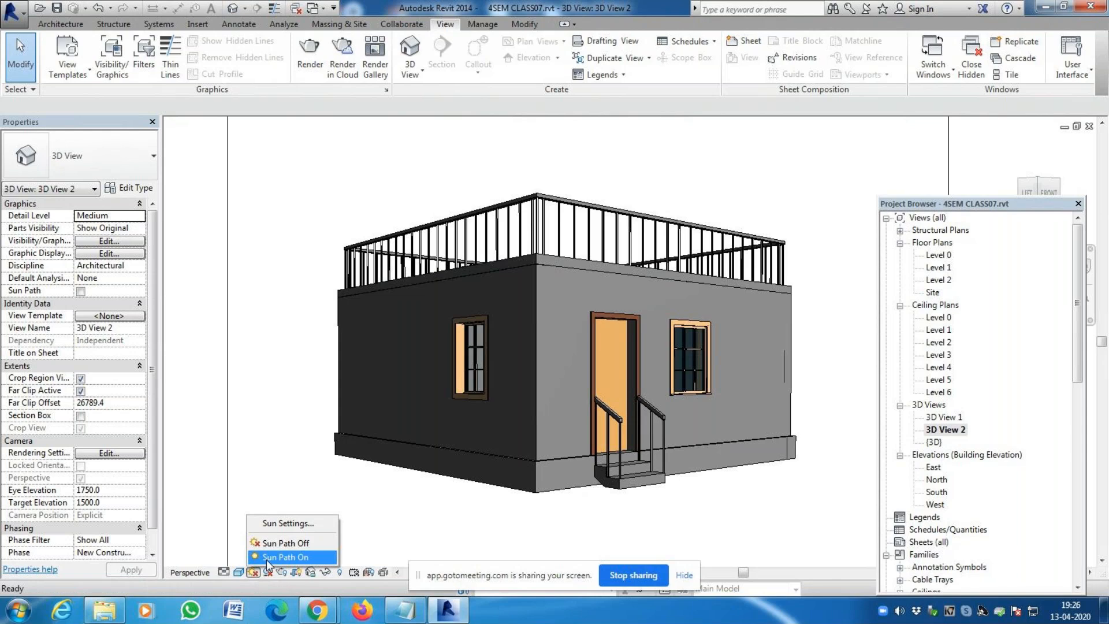
click(265, 558)
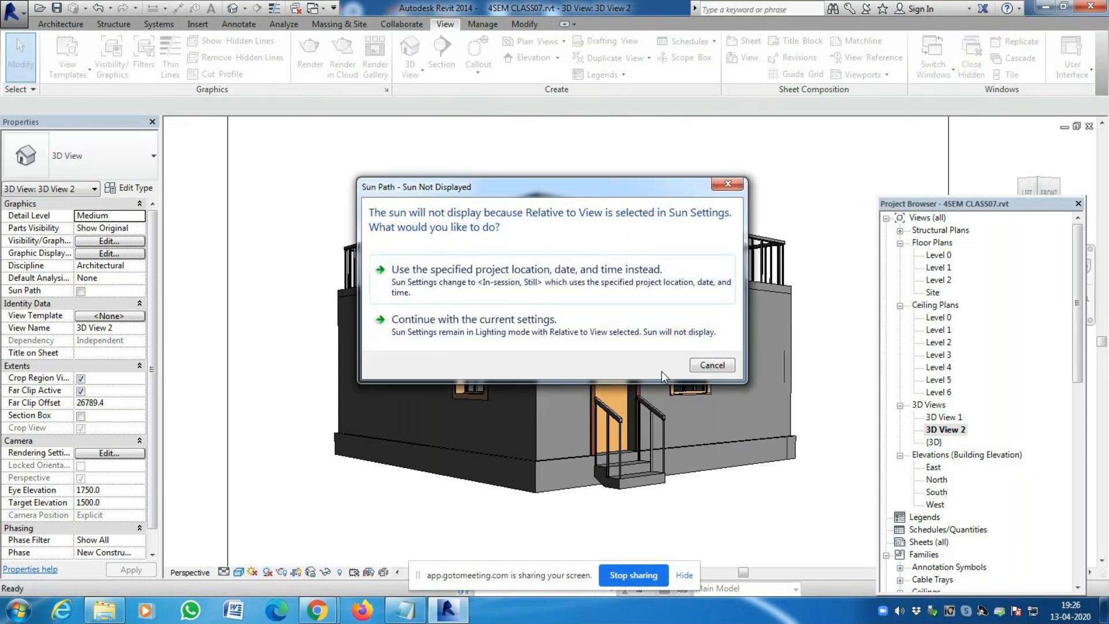
click(552, 283)
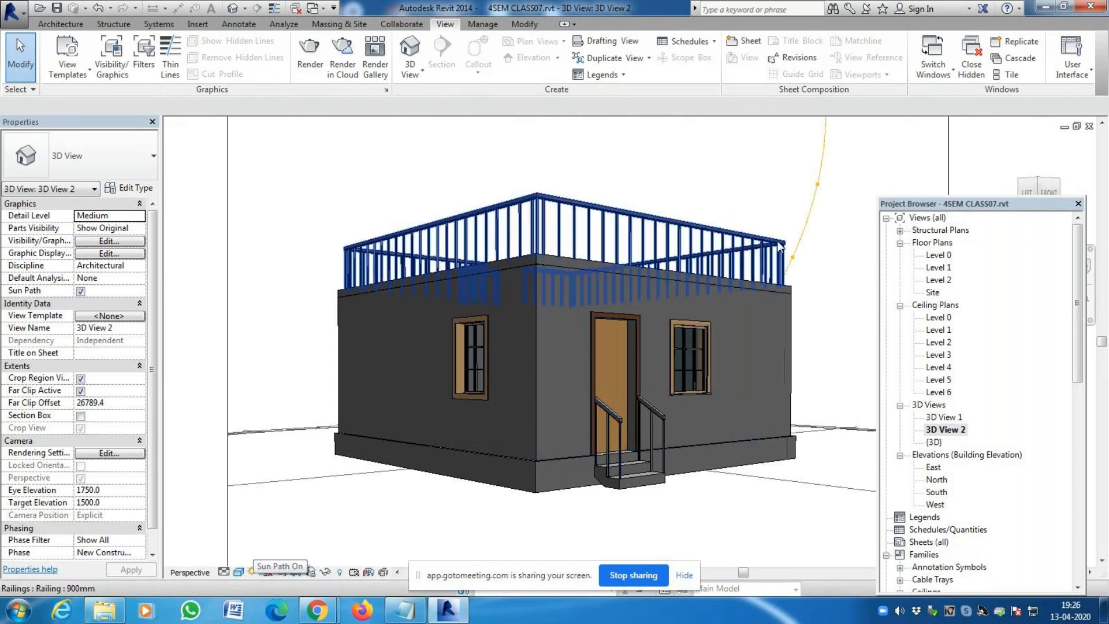
click(819, 168)
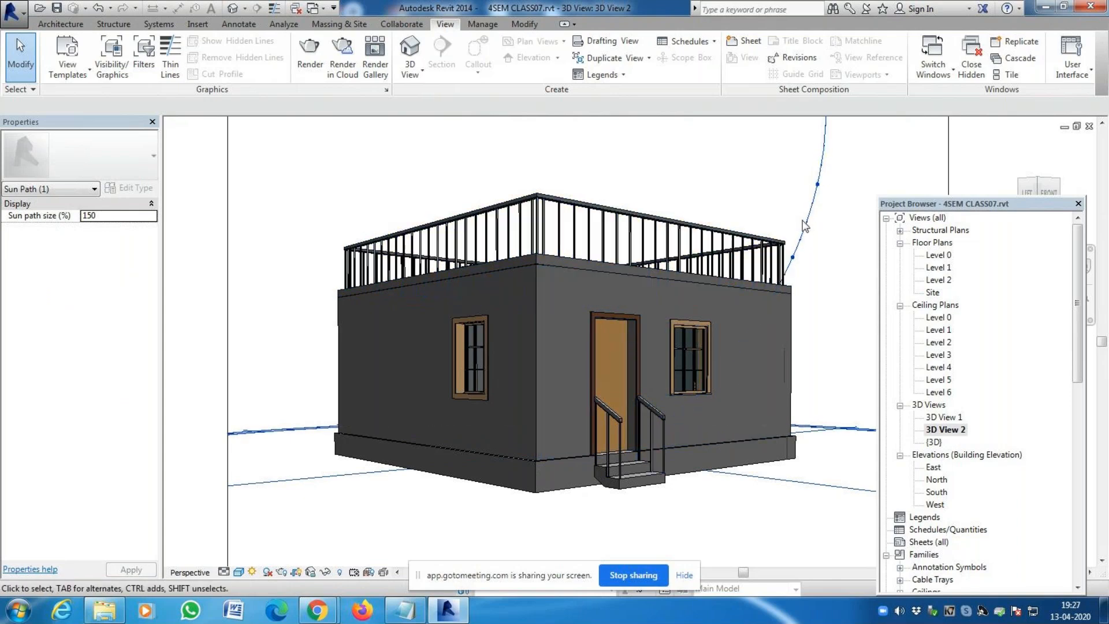
Open the {3D} view and turn on its Sun Path using the specified project location, date and time
click(934, 442)
double_click(934, 442)
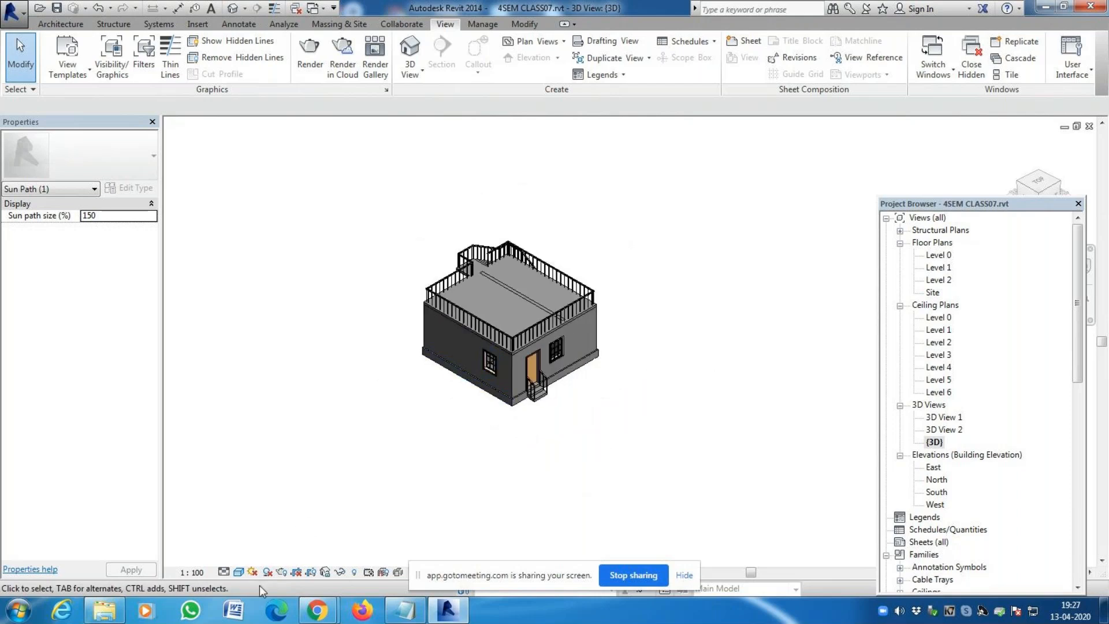
click(934, 444)
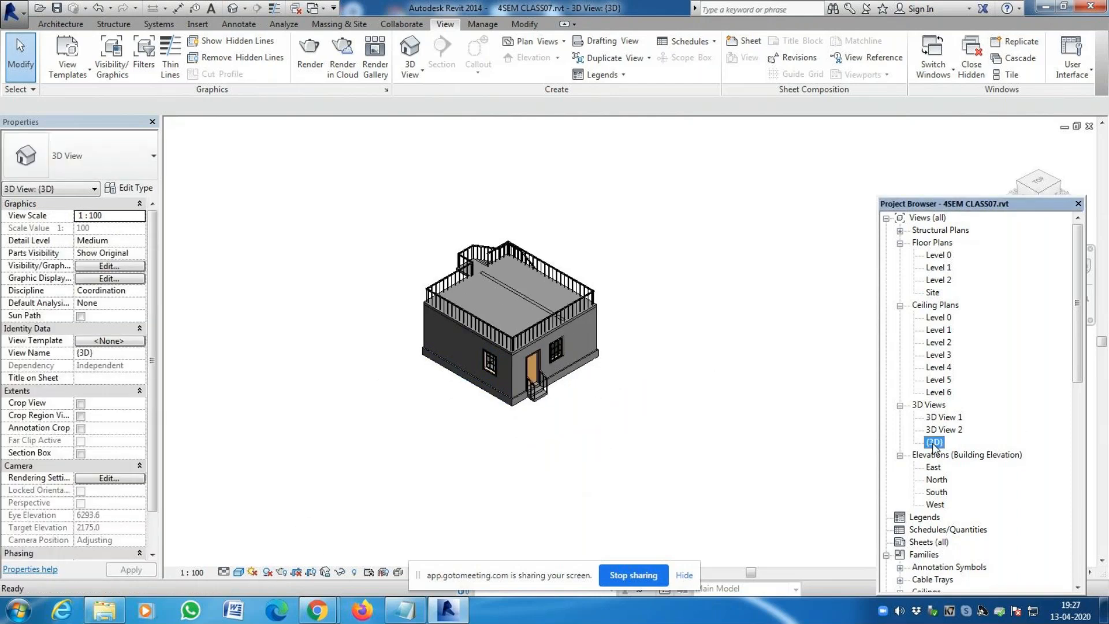
click(252, 575)
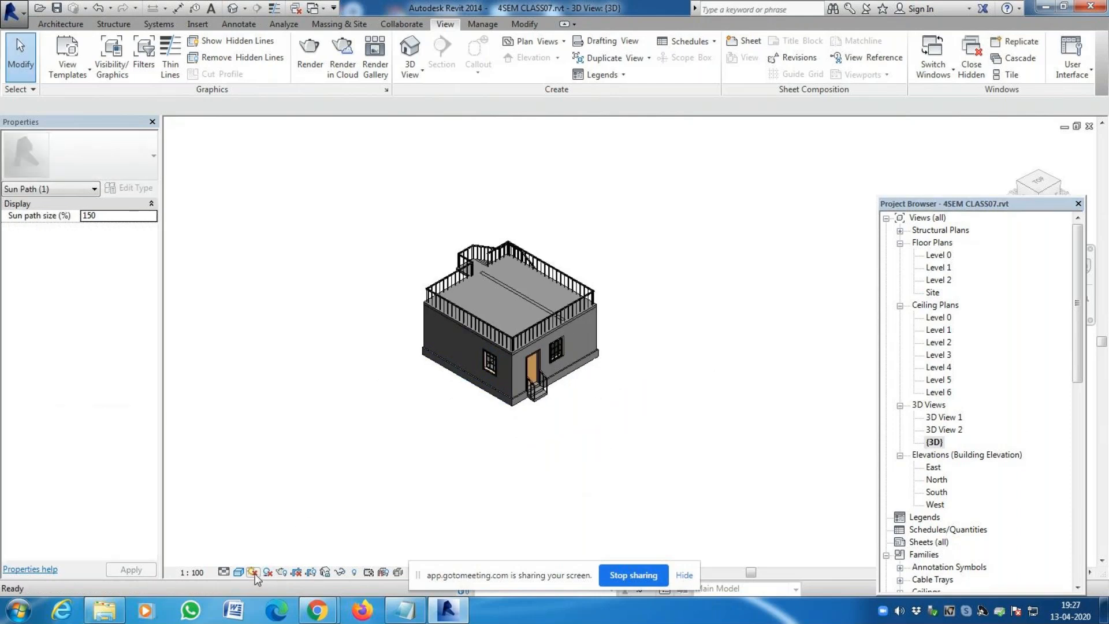
click(252, 574)
click(279, 558)
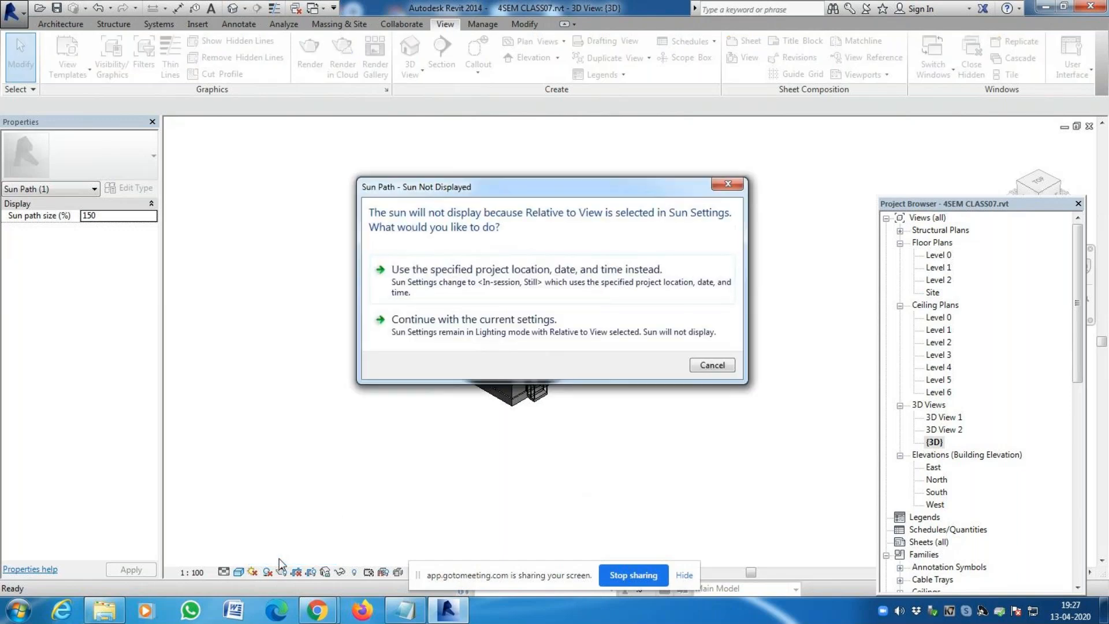
click(564, 291)
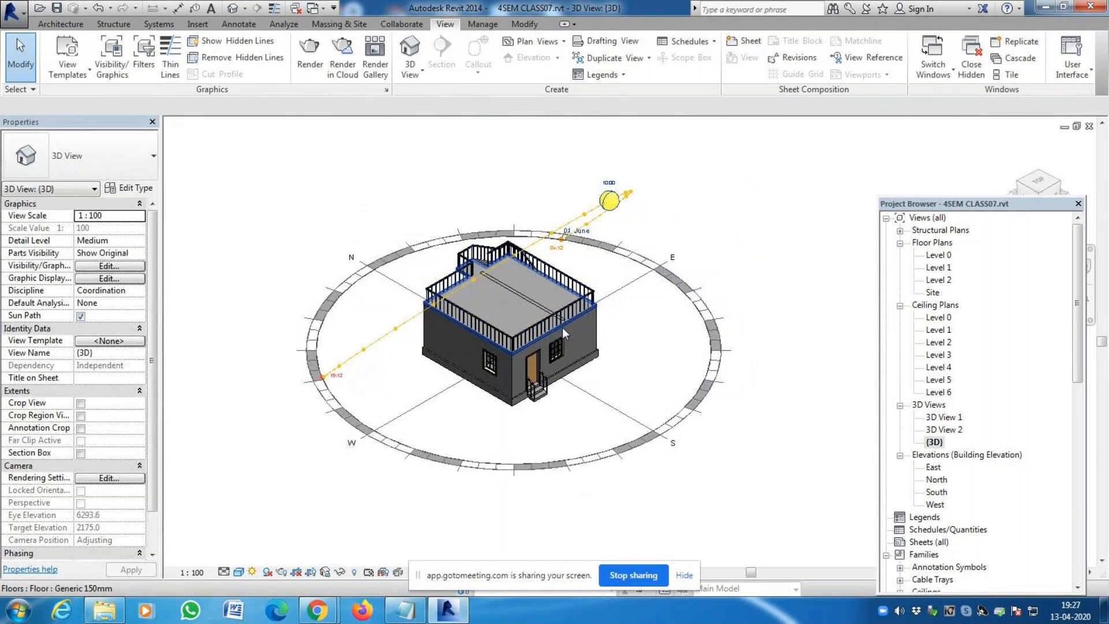
scroll(559, 286, up, 5)
scroll(633, 228, down, 5)
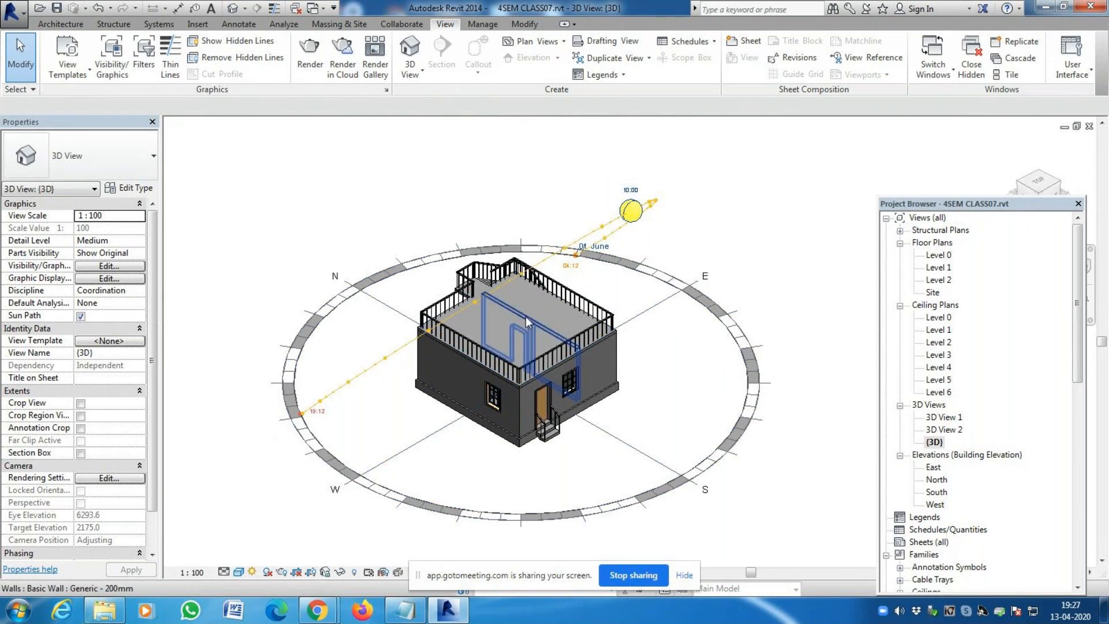
Open 3D View 1 and turn on its Sun Path using the specified project location, date and time
double_click(944, 417)
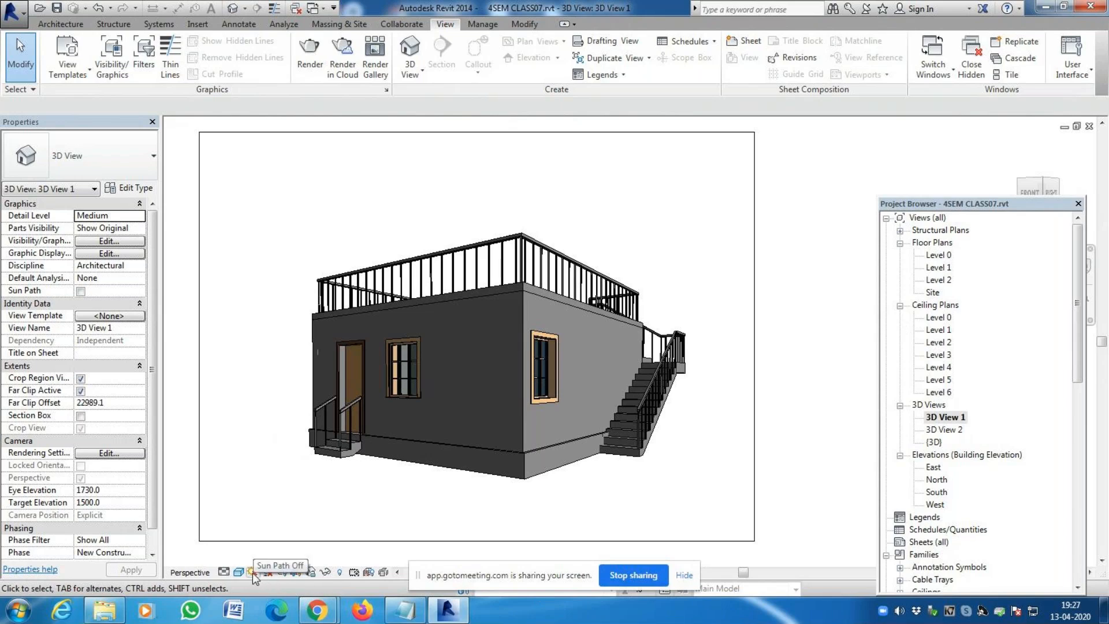
click(271, 573)
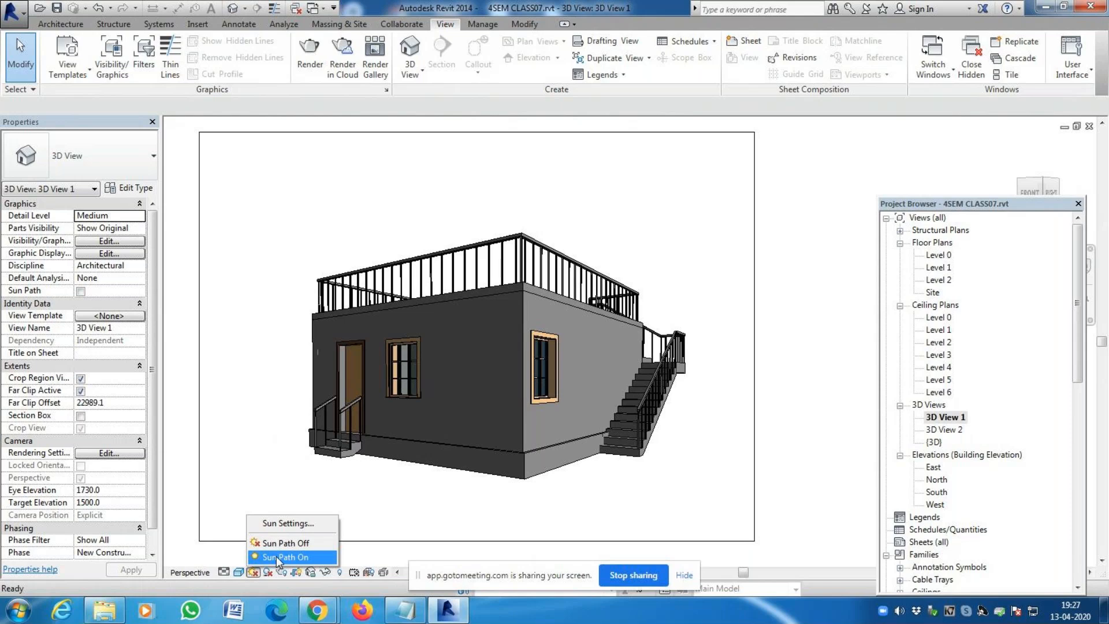
click(276, 556)
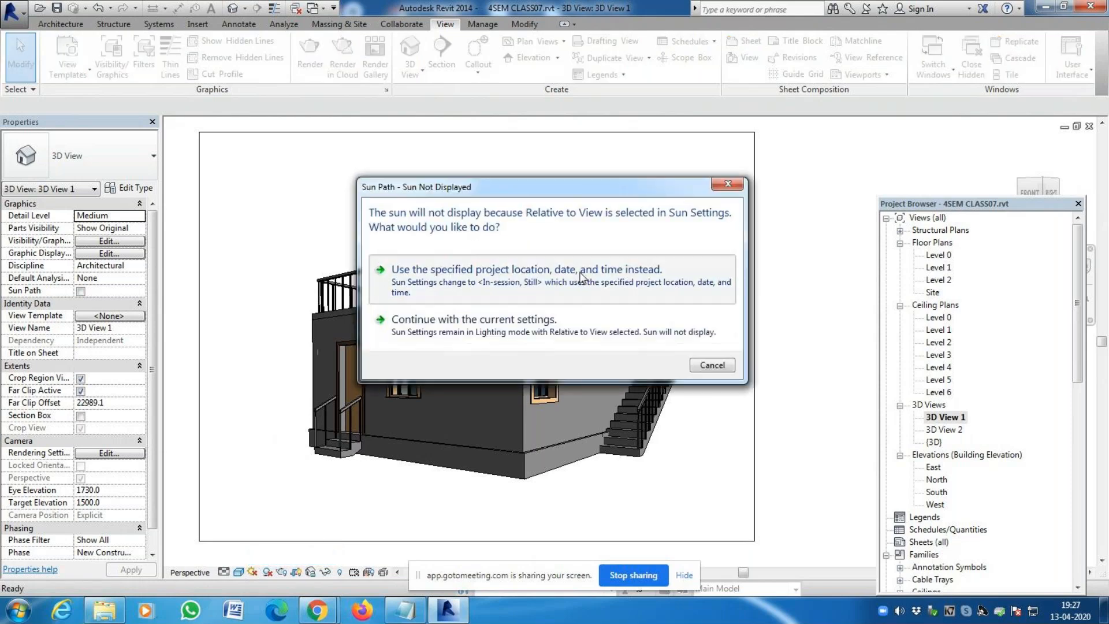
click(520, 277)
scroll(522, 396, down, 1)
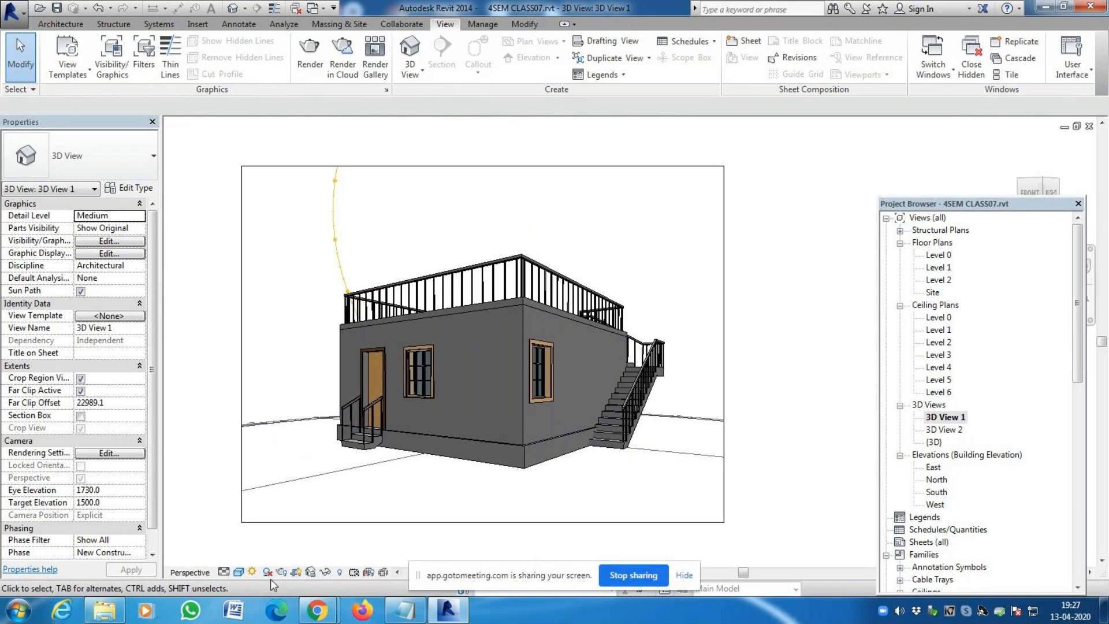
Look through 3D View 2, 3D View 1 and the {3D} view to compare how the sun path displays
double_click(937, 430)
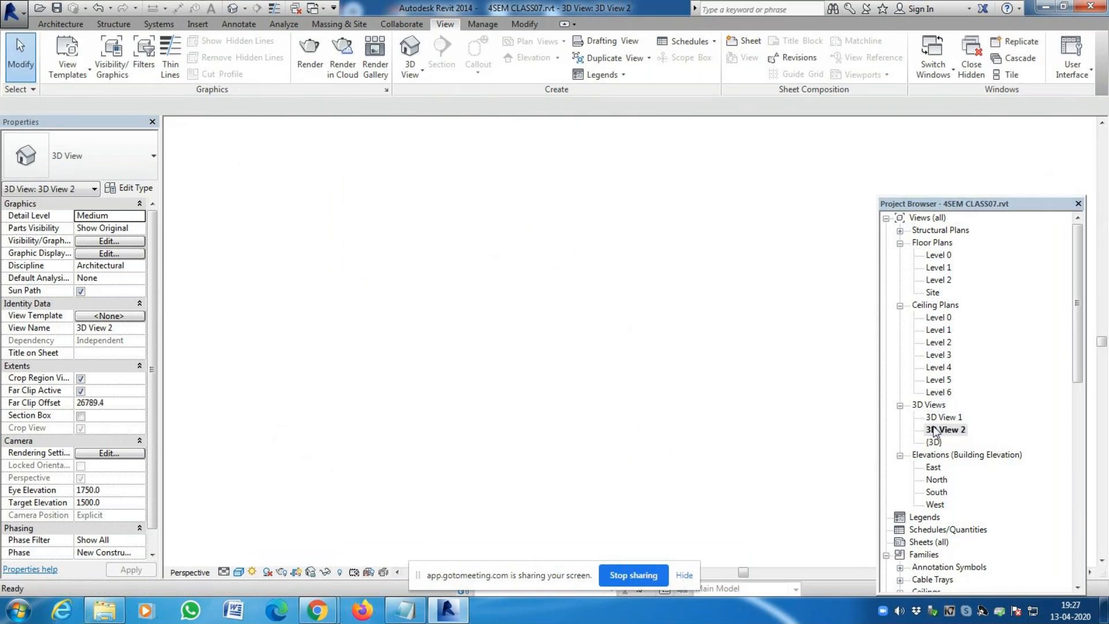
double_click(940, 417)
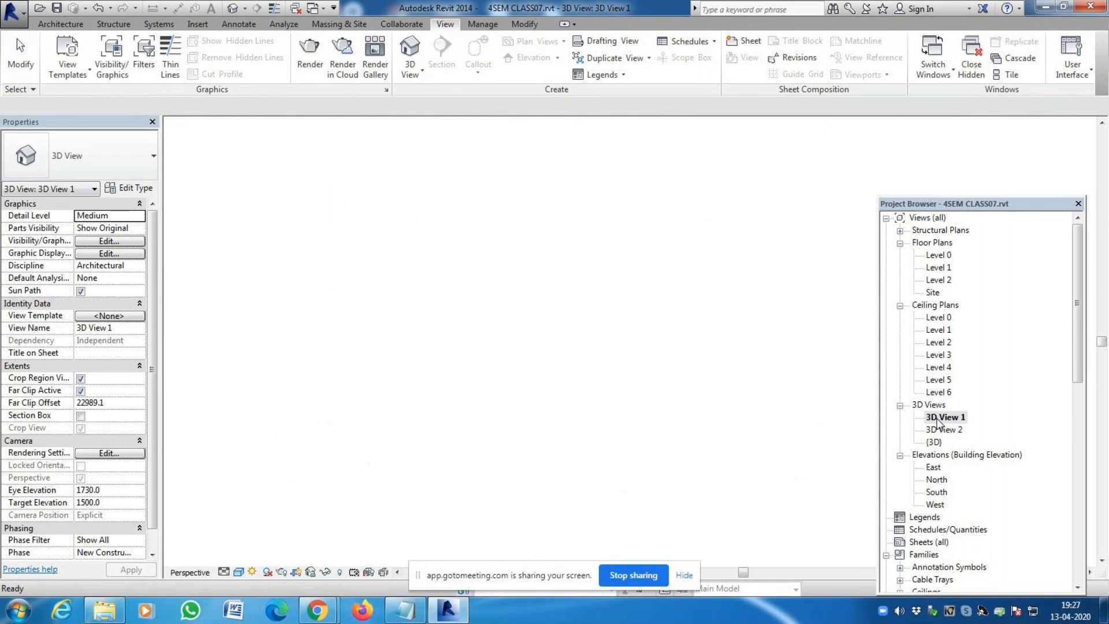
click(935, 442)
double_click(935, 442)
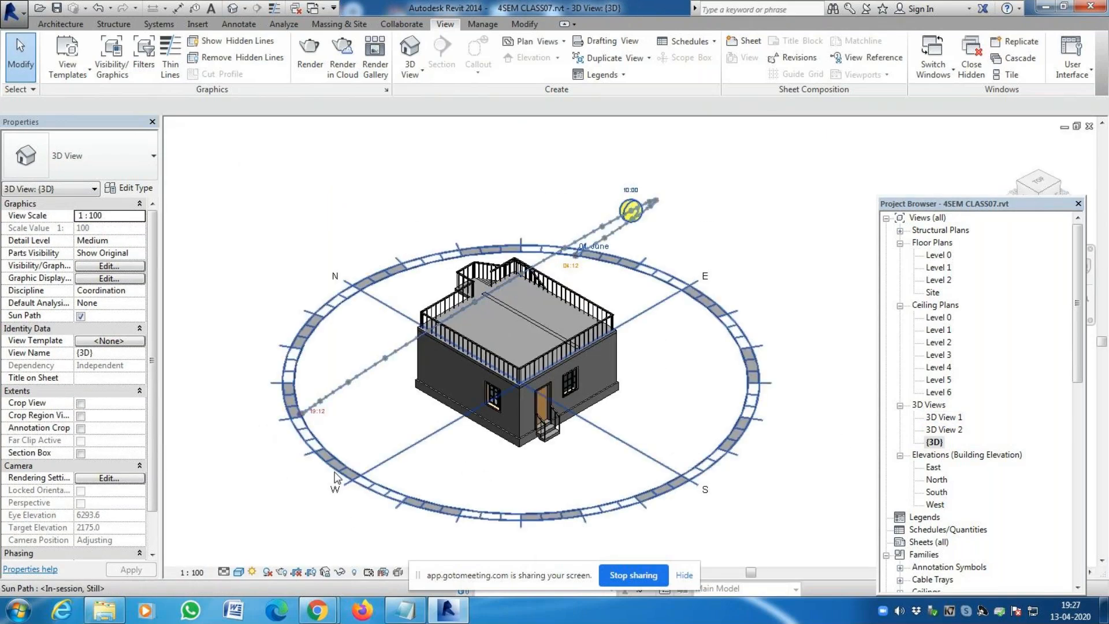
scroll(335, 485, down, 2)
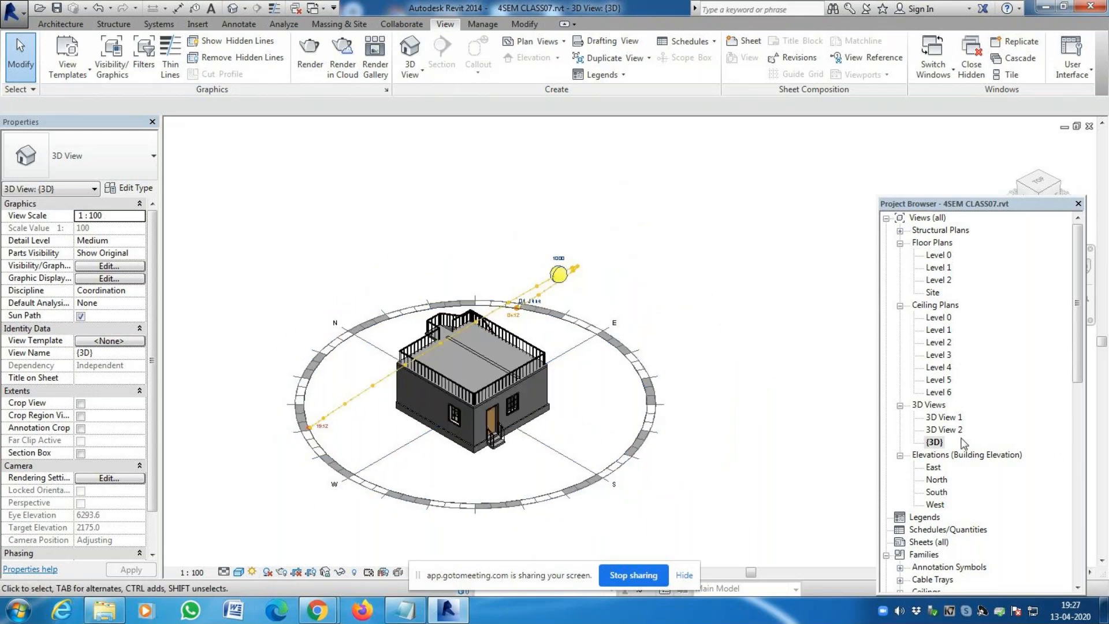
Open 3D View 2 and turn on its shadows
double_click(941, 429)
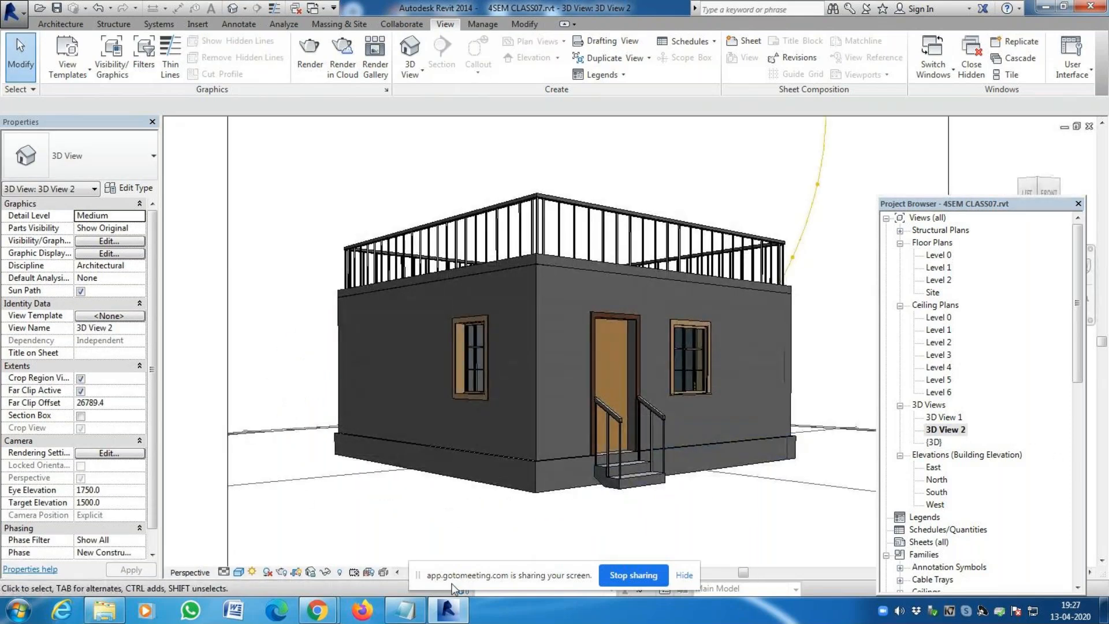
click(267, 572)
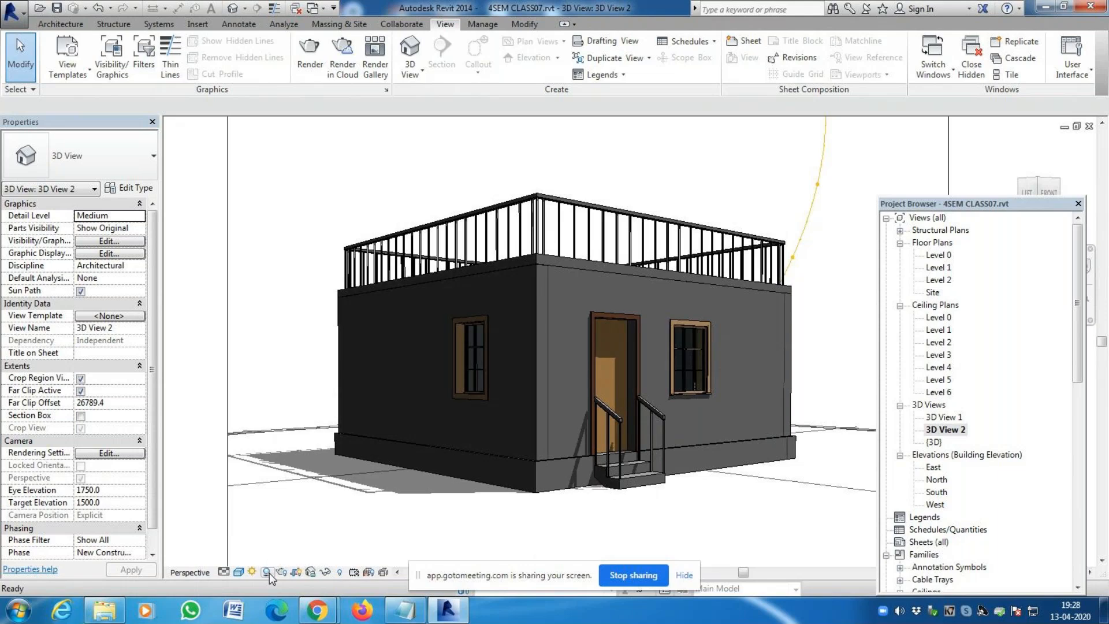
scroll(510, 436, down, 2)
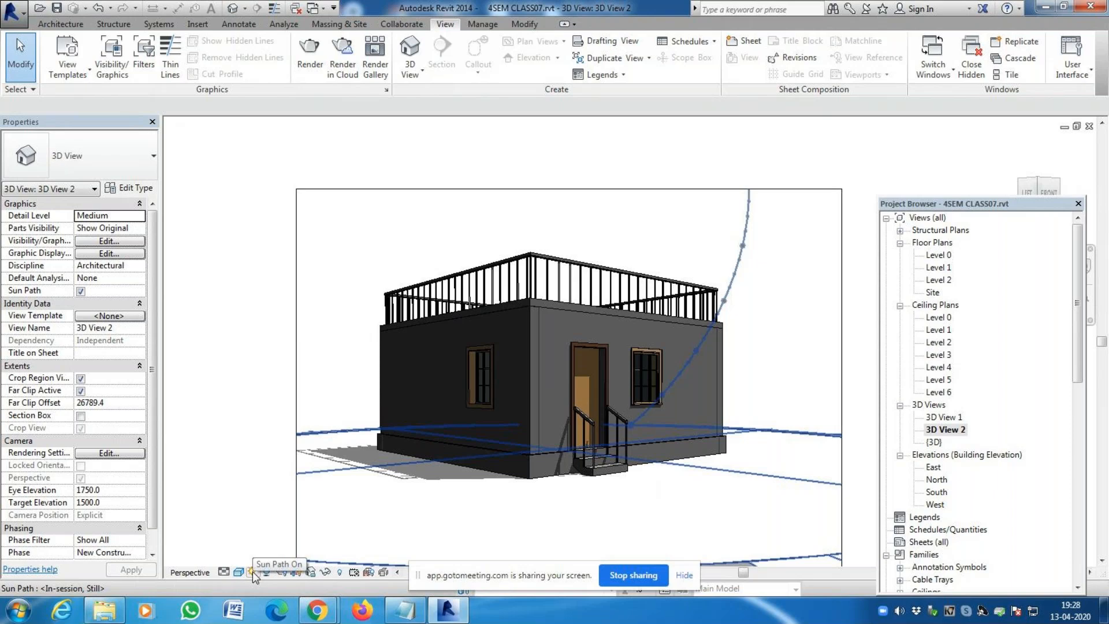
Open the sun settings of 3D View 2 and bring up the project location definition
click(254, 573)
click(287, 524)
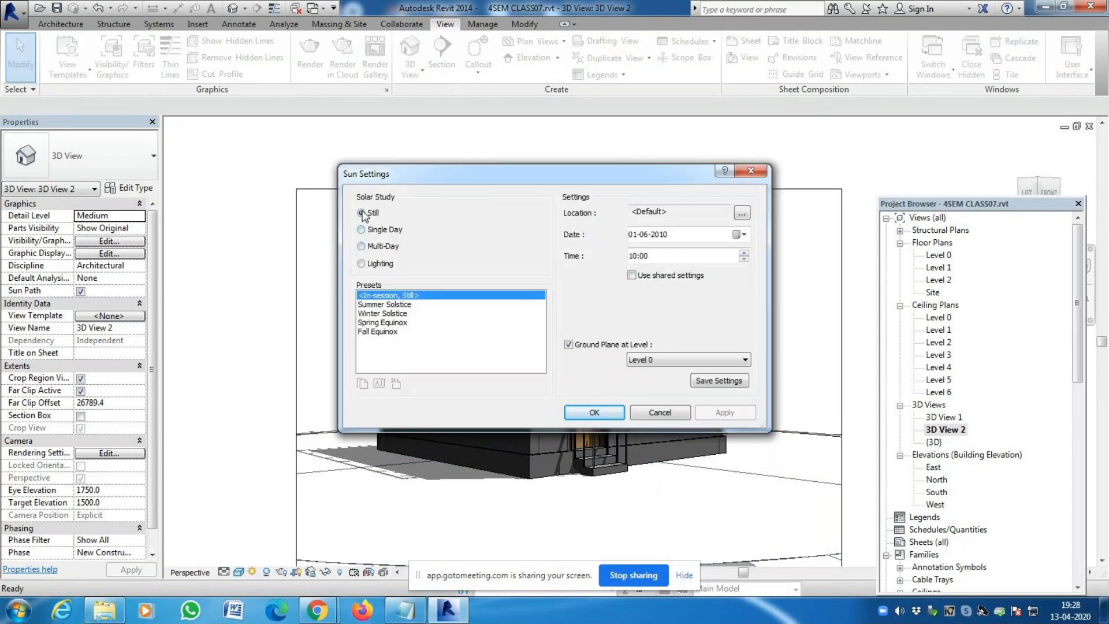
click(743, 217)
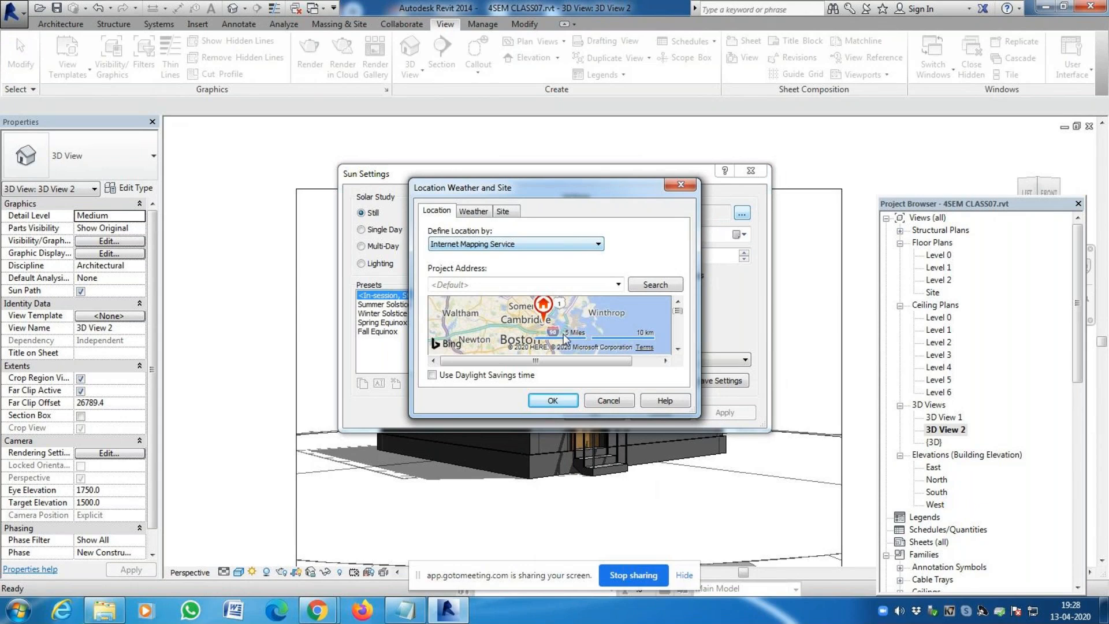
Browse the location map from Boston to southern India and the Sarjapur Road area near Bangalore, enlarging the location dialog for a closer look
scroll(567, 315, down, 3)
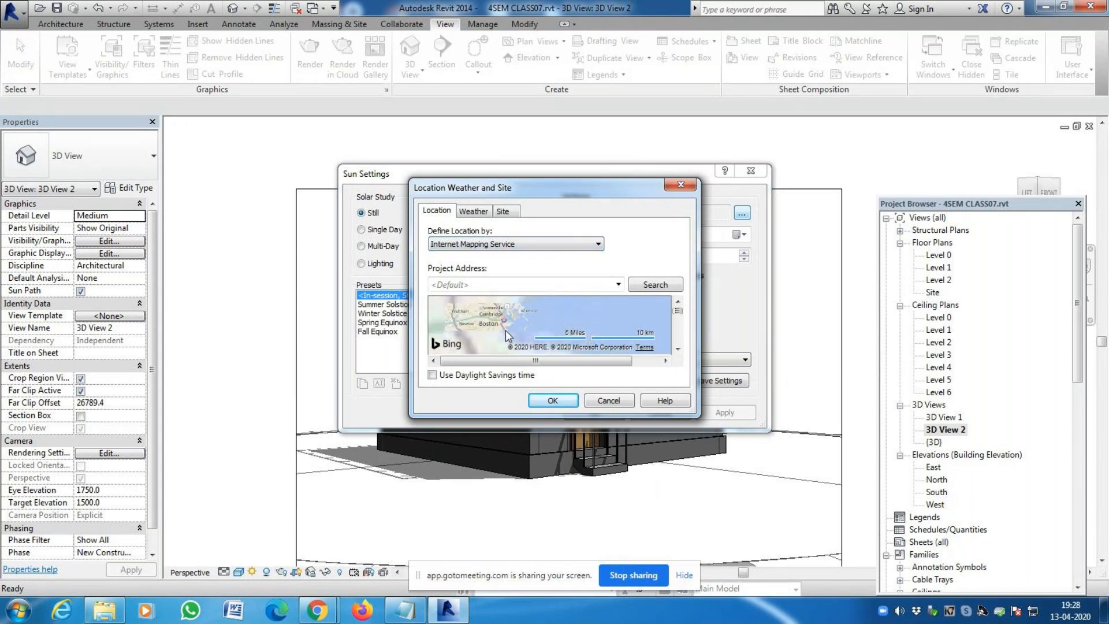
scroll(511, 331, down, 2)
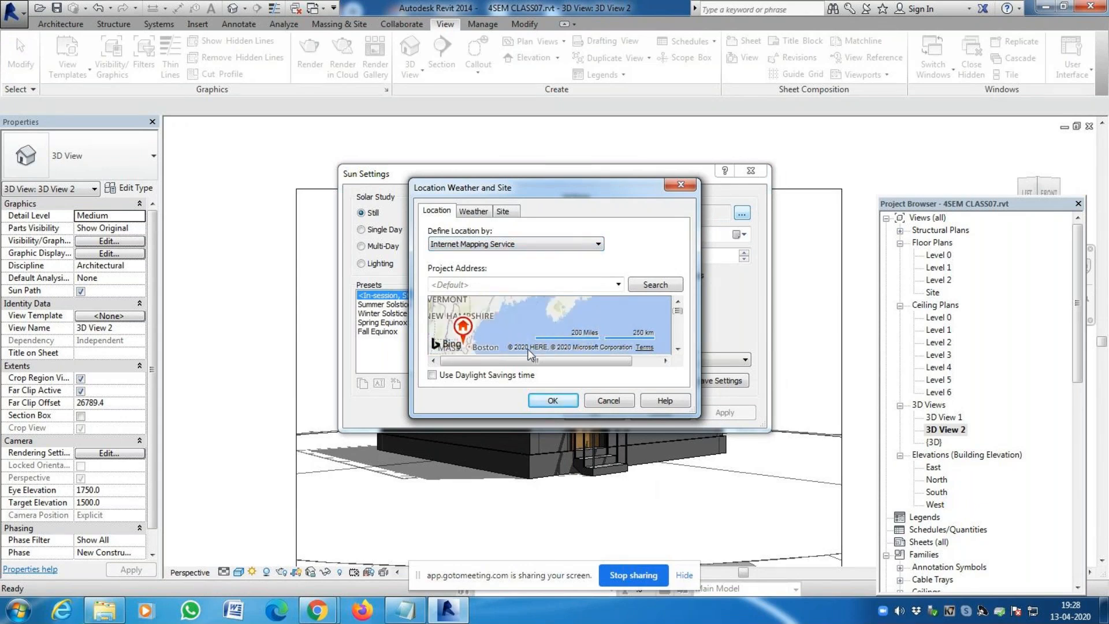
scroll(516, 325, down, 4)
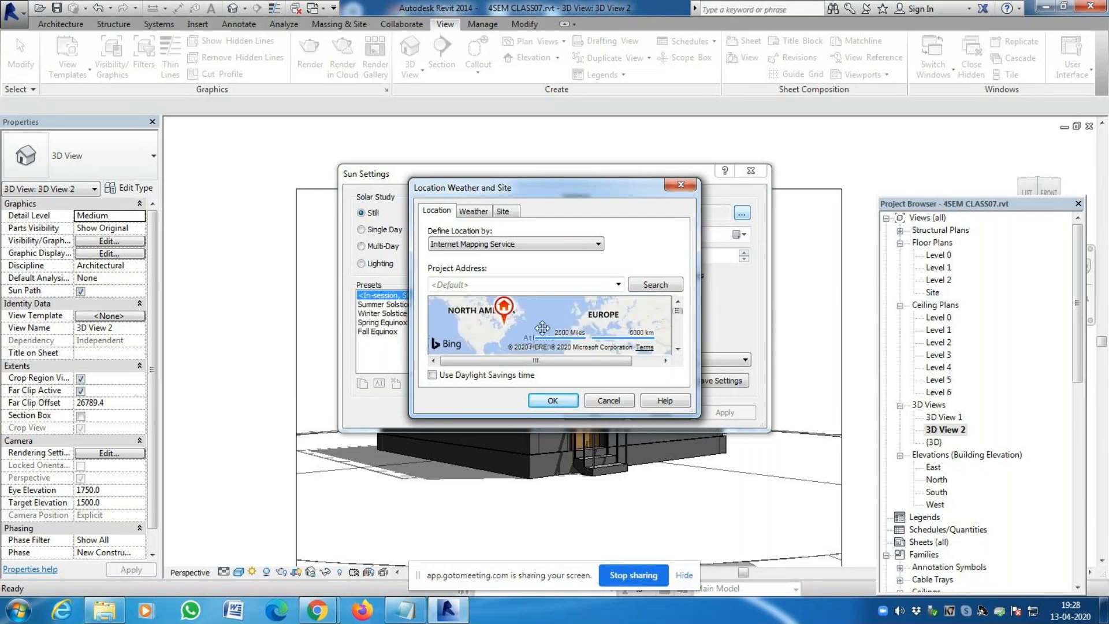
drag(591, 329, 467, 296)
scroll(541, 327, up, 1)
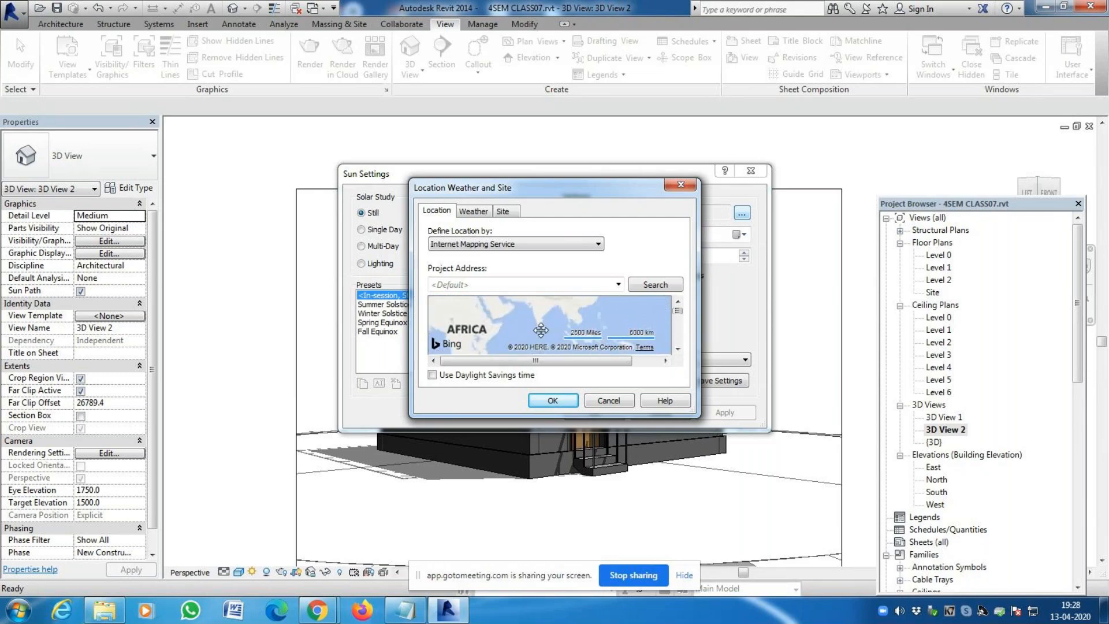
scroll(539, 327, up, 3)
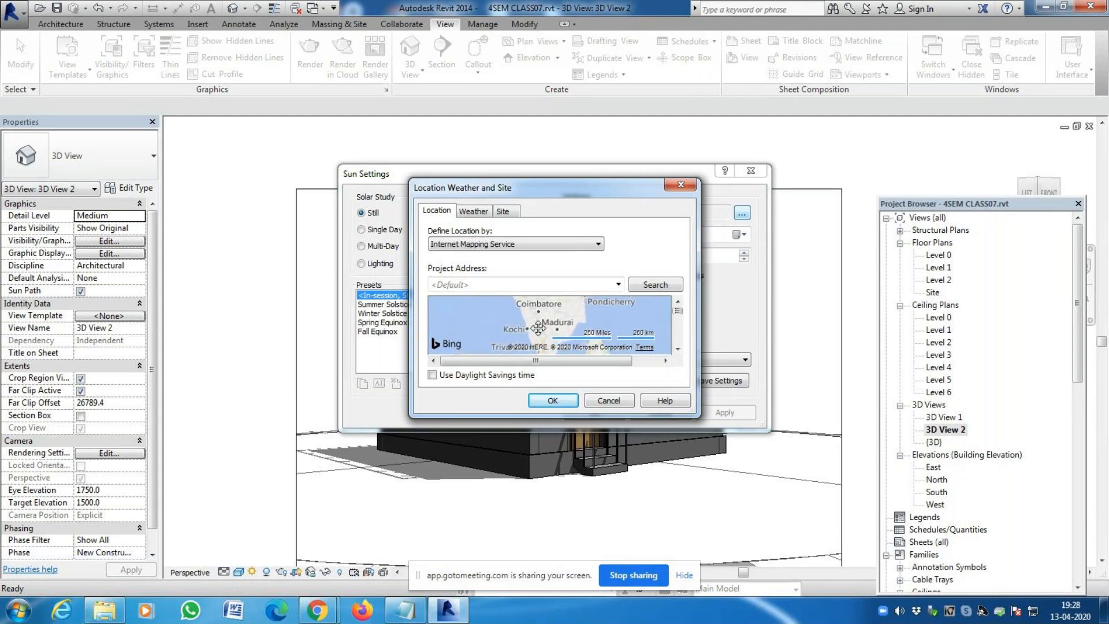
scroll(538, 327, up, 3)
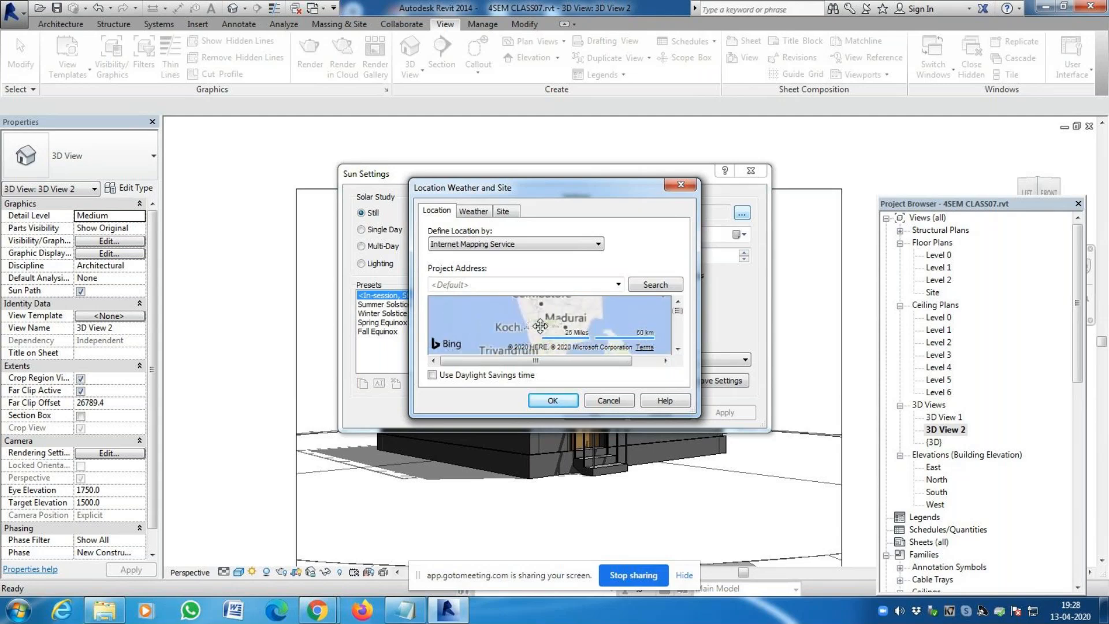
scroll(540, 326, down, 2)
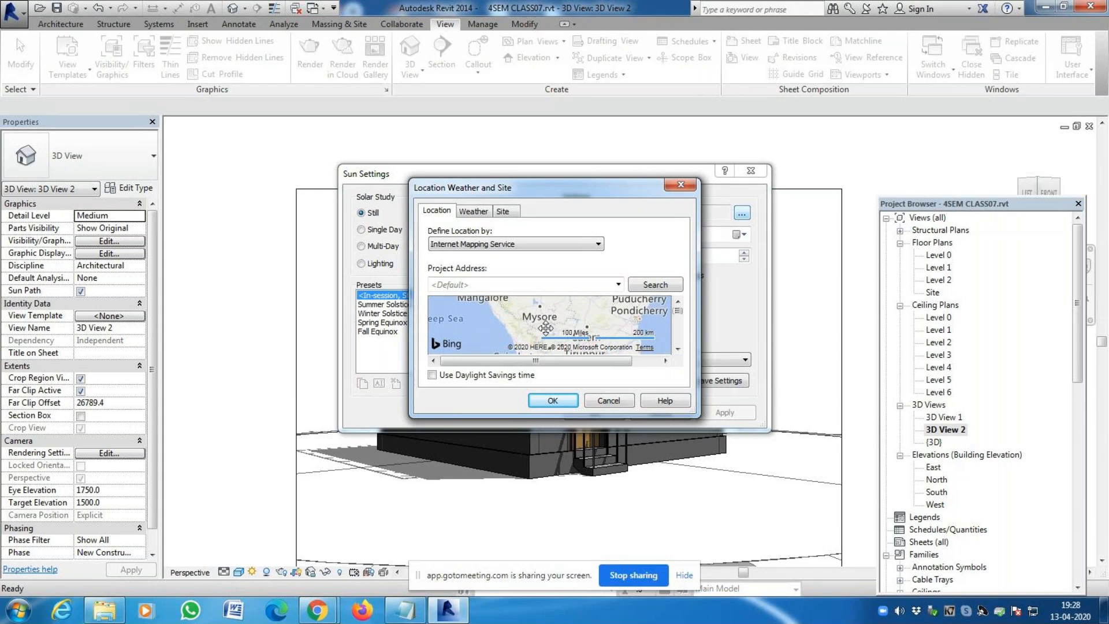
drag(552, 322, 572, 332)
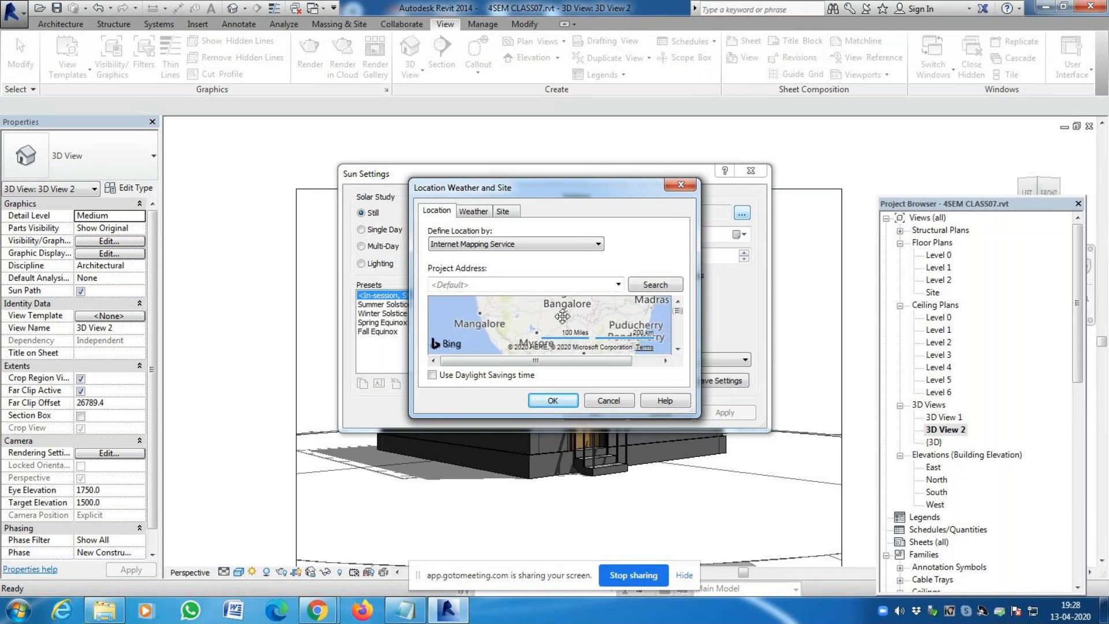
scroll(569, 315, up, 1)
scroll(569, 315, up, 4)
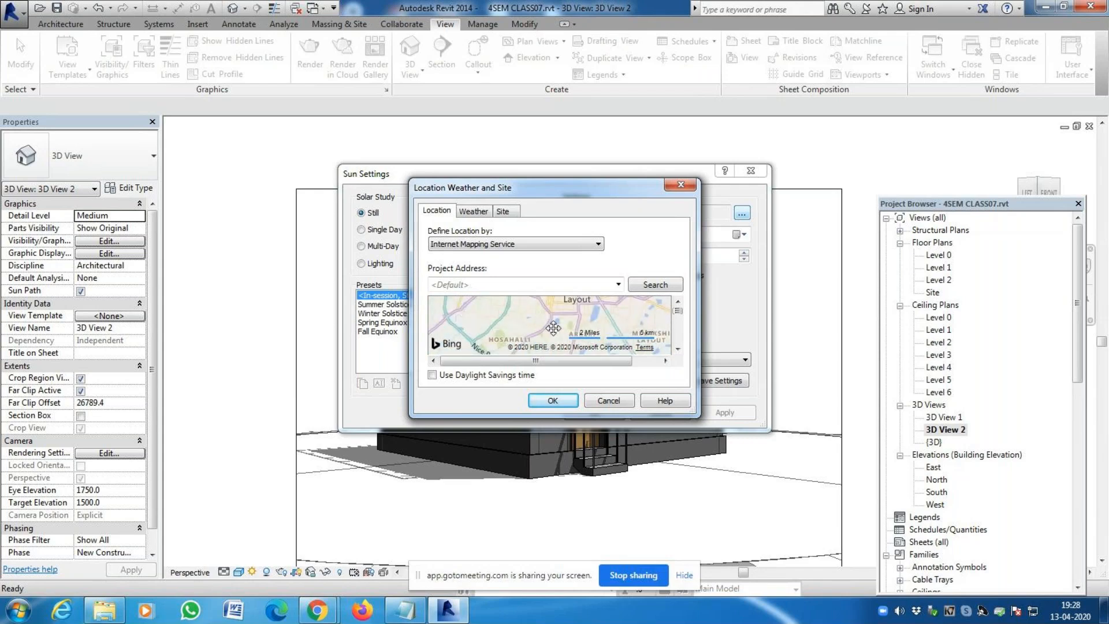
drag(581, 327, 508, 318)
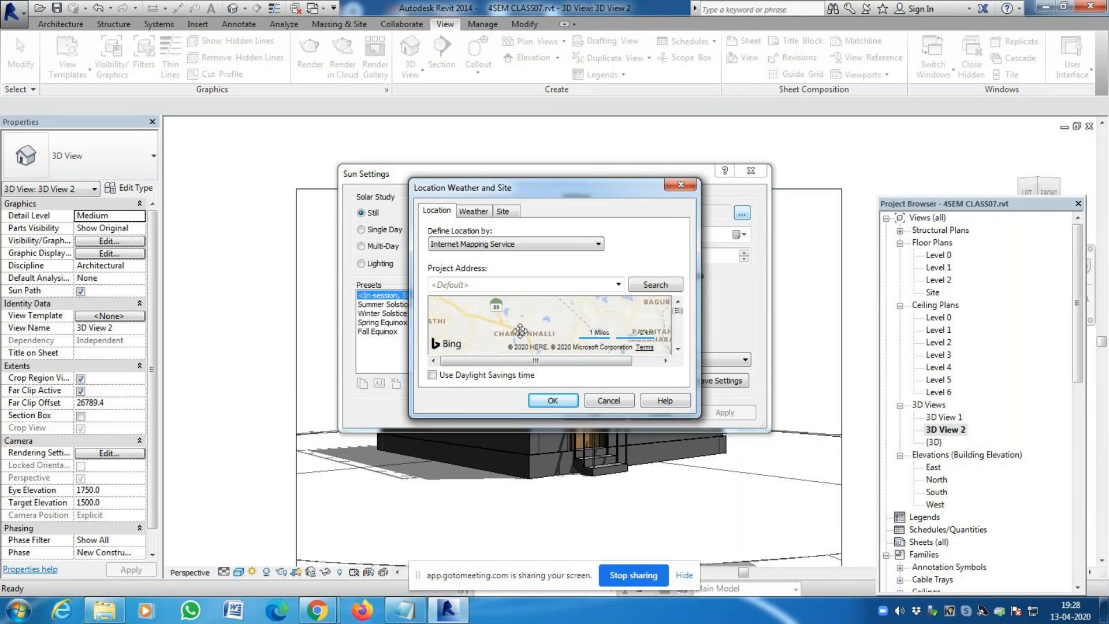
scroll(526, 319, up, 1)
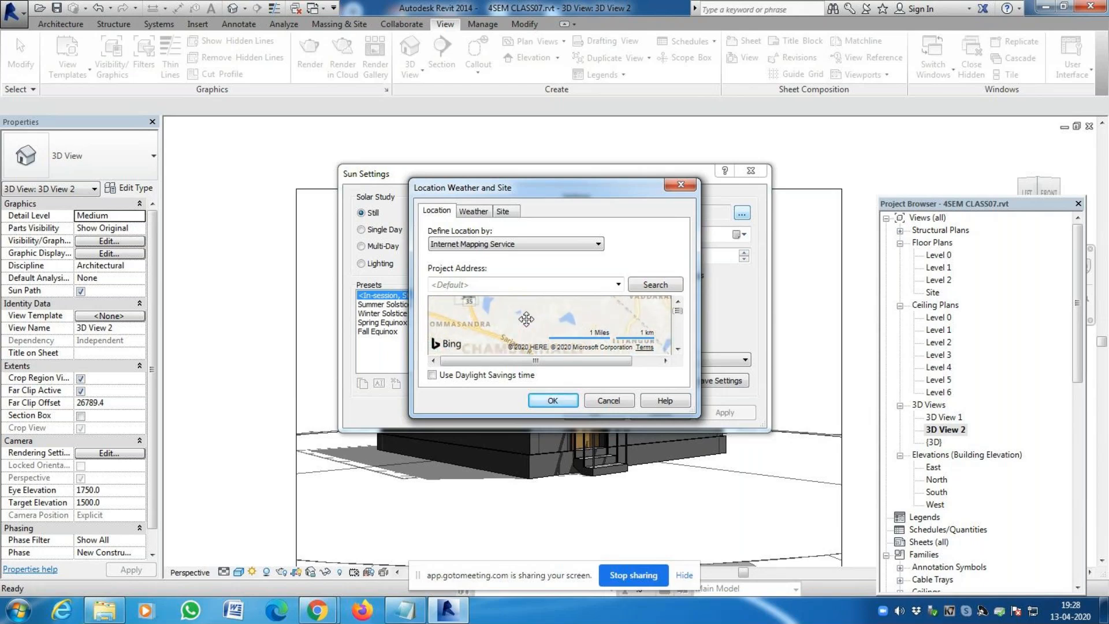
drag(698, 415, 844, 589)
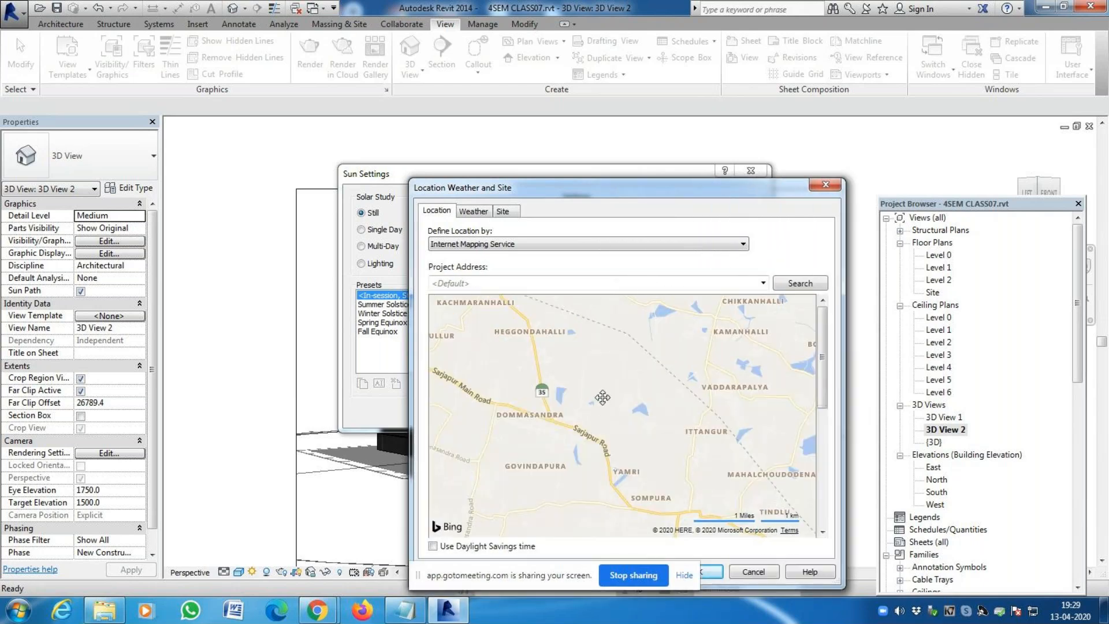
scroll(603, 397, up, 1)
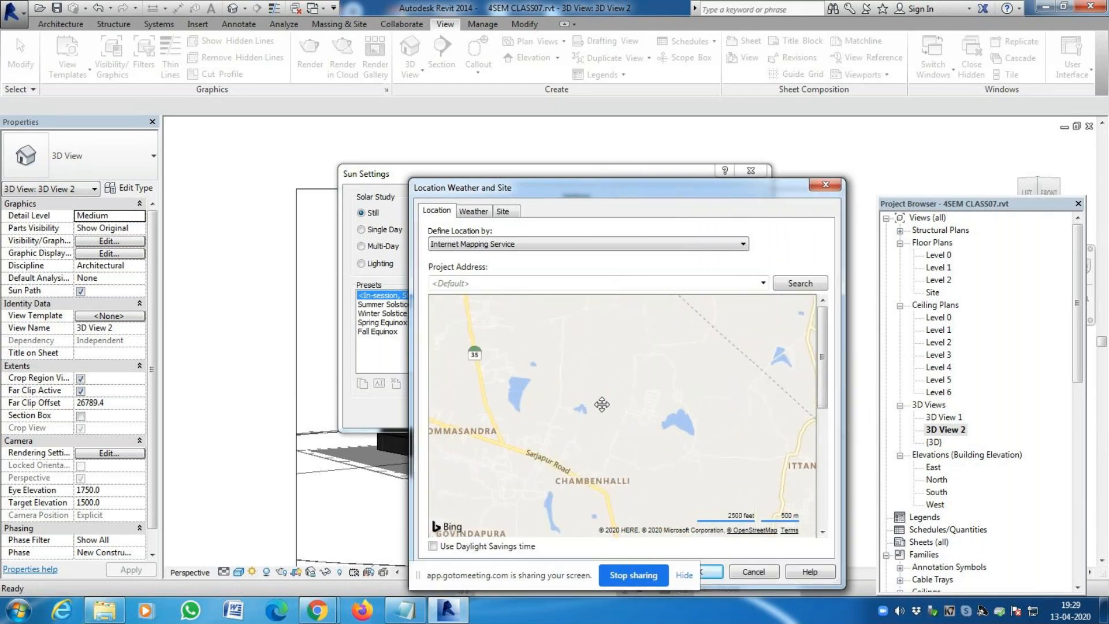
Try to locate the project by searching the map for the address SFS School
click(523, 284)
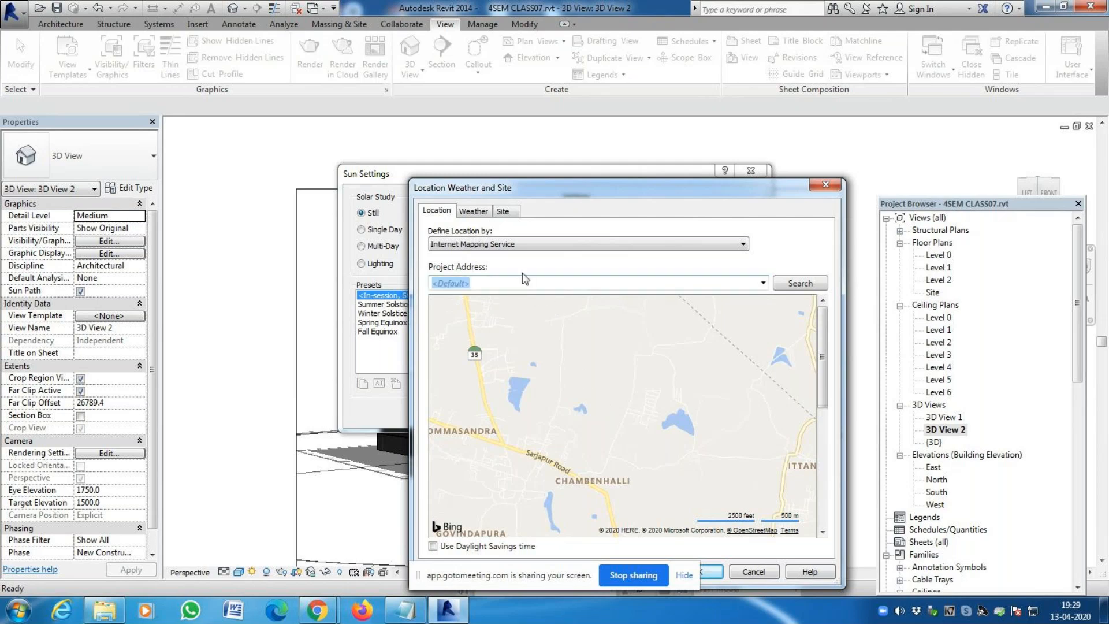
text(Ittina Ne)
key(BackSpace)
key(BackSpace)
key(BackSpace)
key(BackSpace)
key(BackSpace)
key(BackSpace)
key(BackSpace)
key(BackSpace)
key(BackSpace)
text(SFS School)
key(Return)
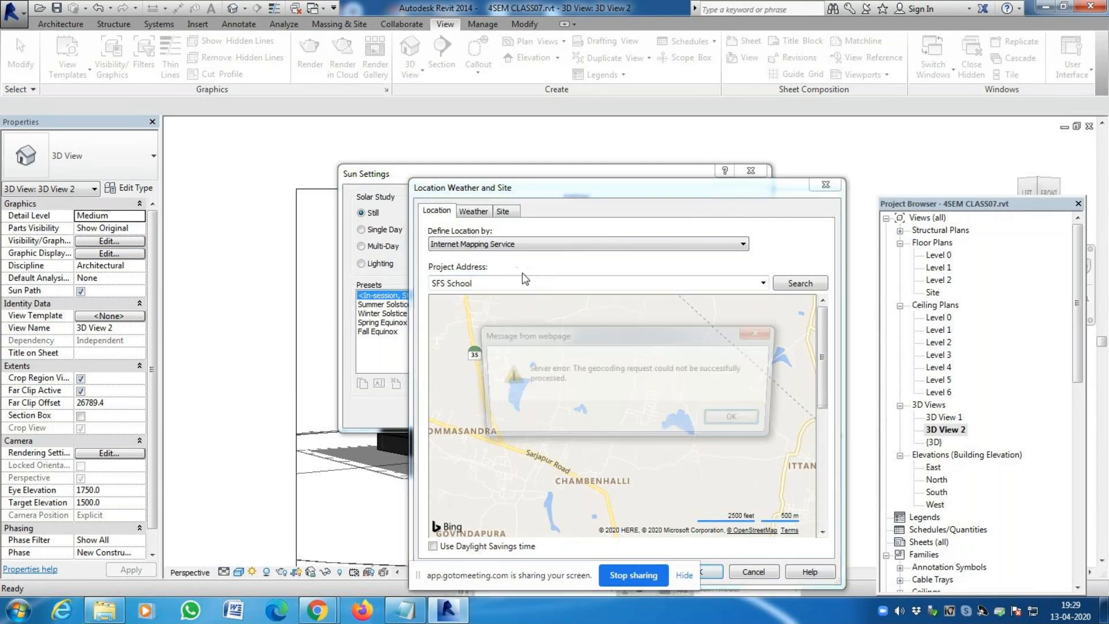
click(729, 424)
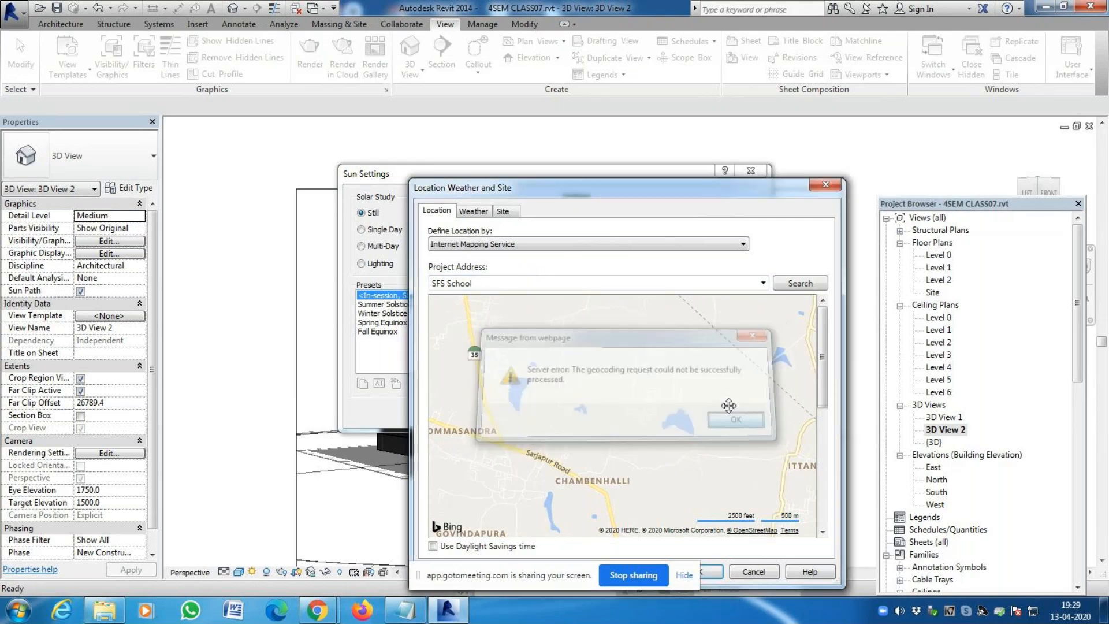
click(800, 283)
click(762, 426)
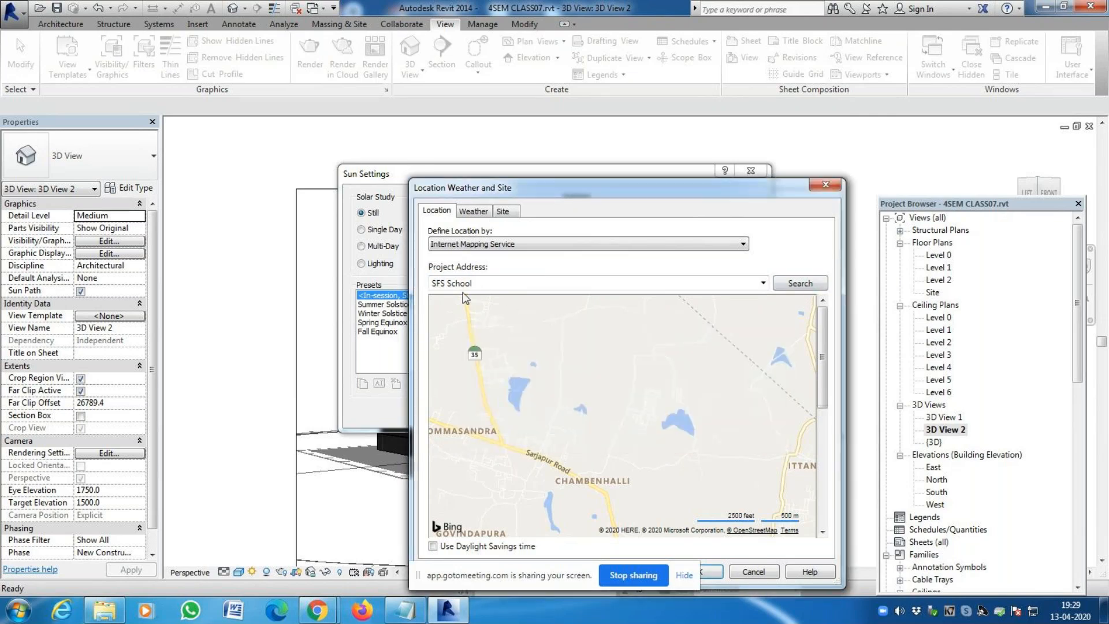
Search the map for Electronic city and choose the first suggestion, Electronic City, India, as the project address
click(446, 285)
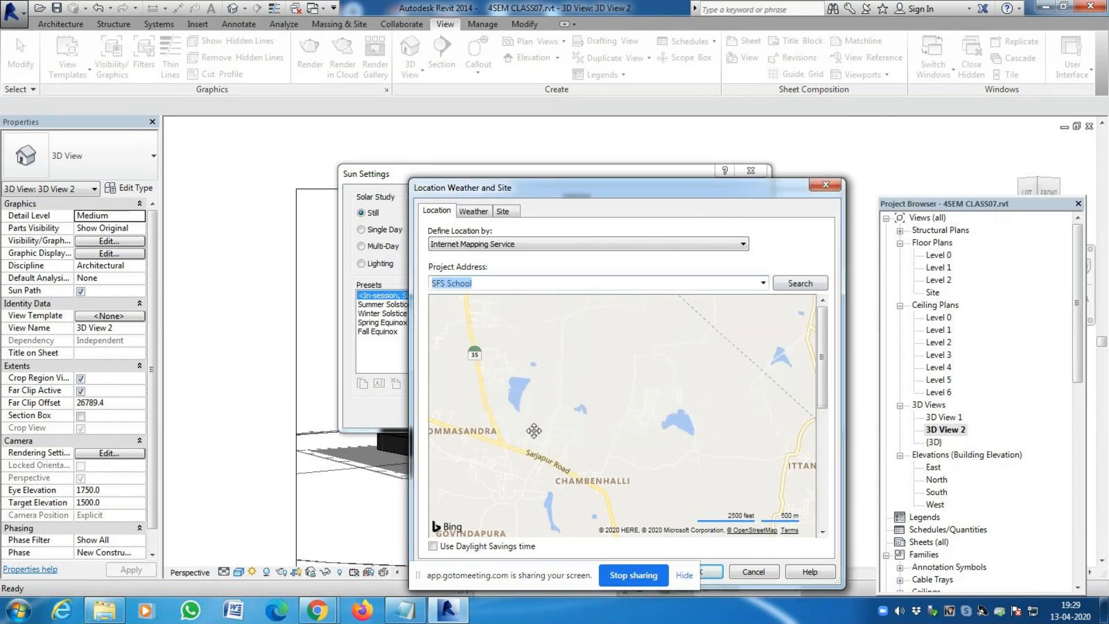
text(Electronic)
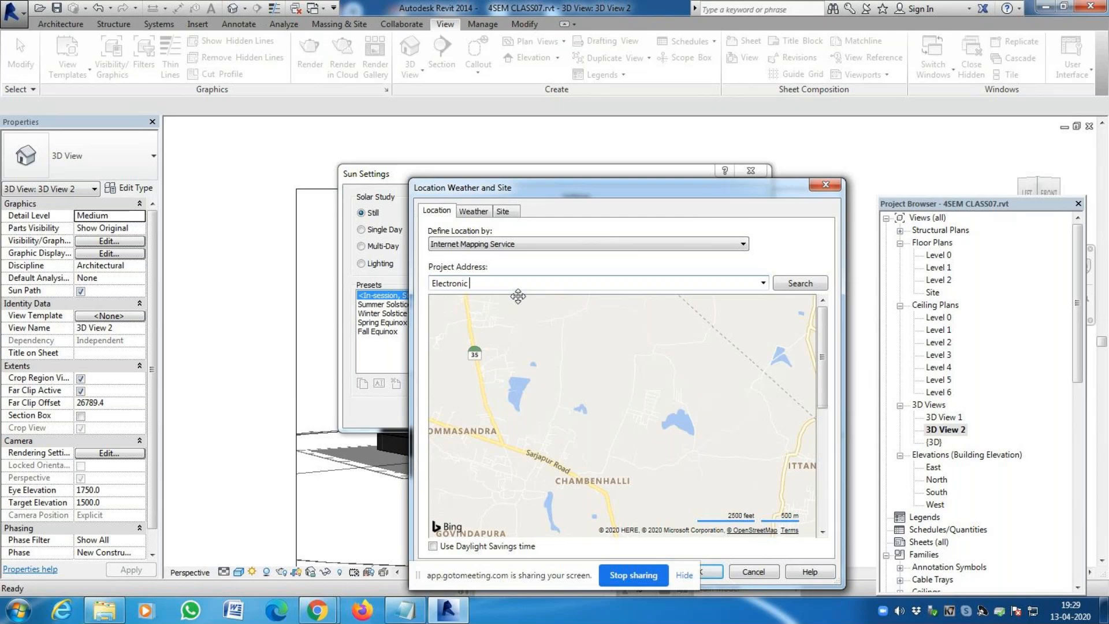
key(Return)
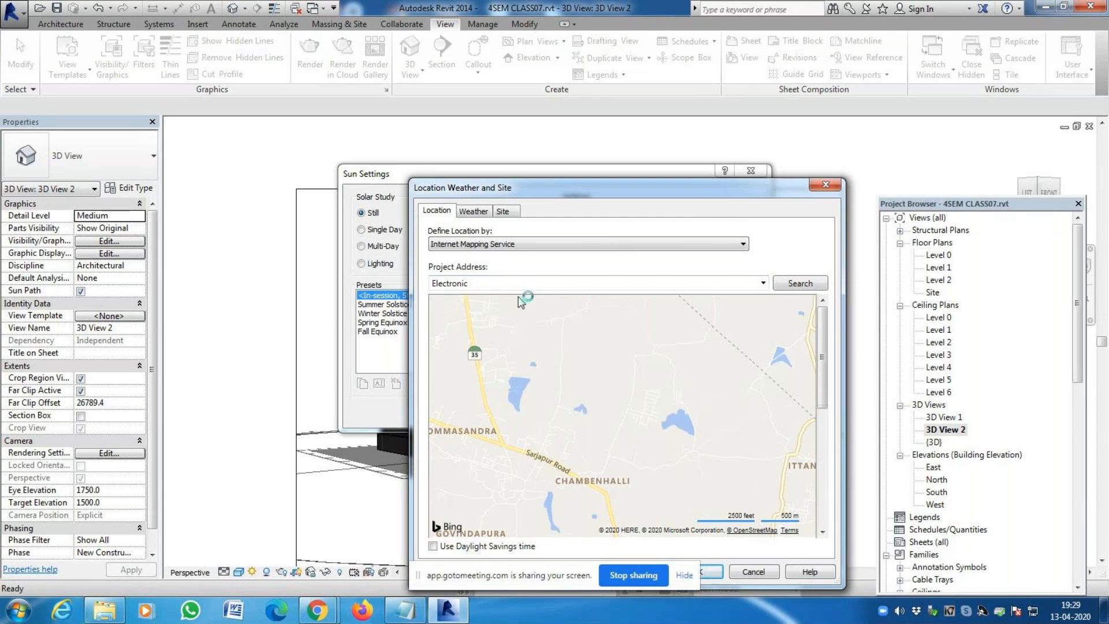
click(558, 282)
click(689, 286)
key(Return)
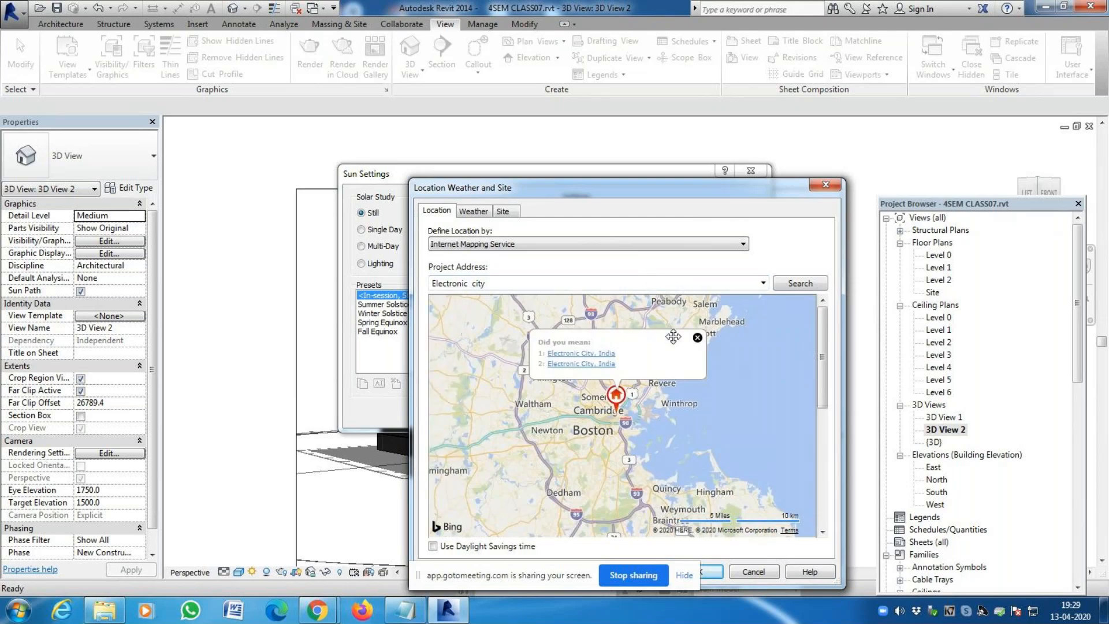
click(733, 421)
click(590, 354)
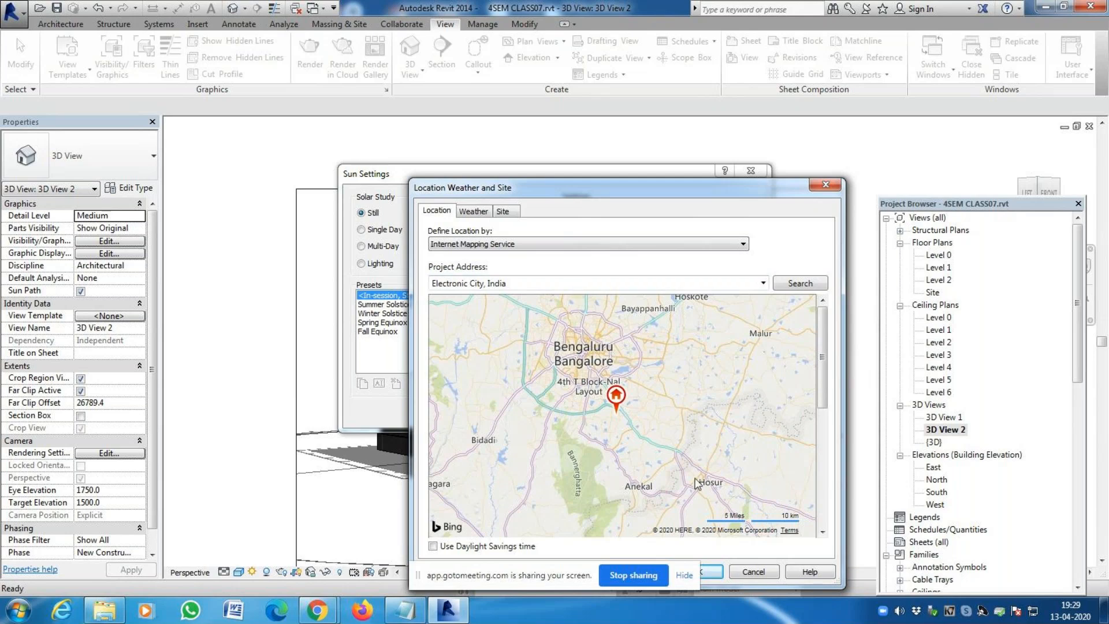
Accept Electronic City, India as the project location and return to the sun settings
click(695, 572)
click(709, 572)
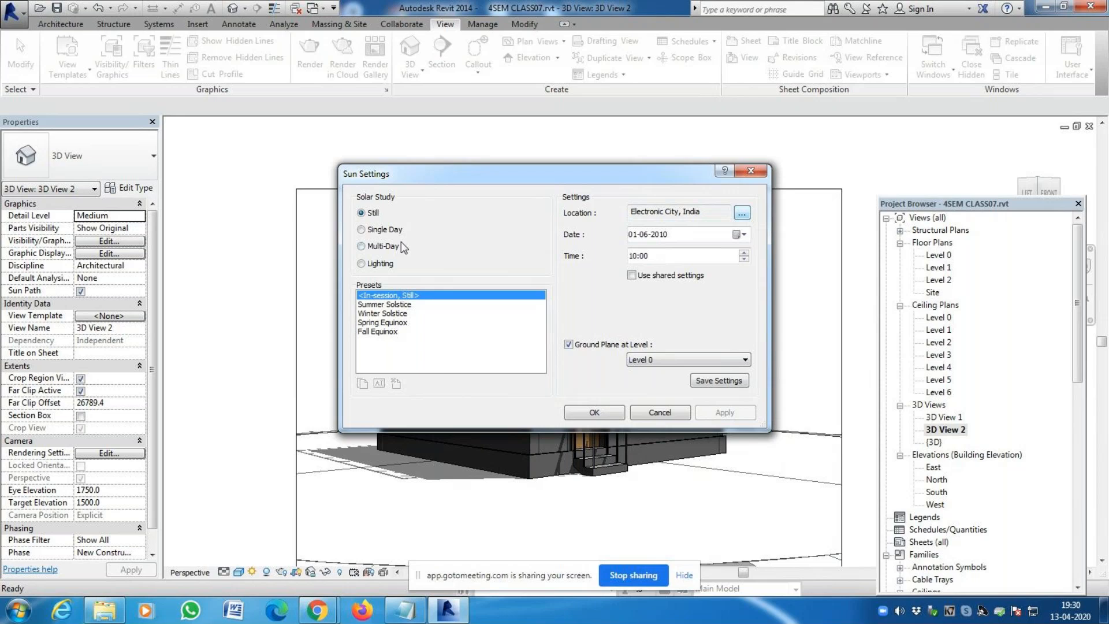
click(728, 212)
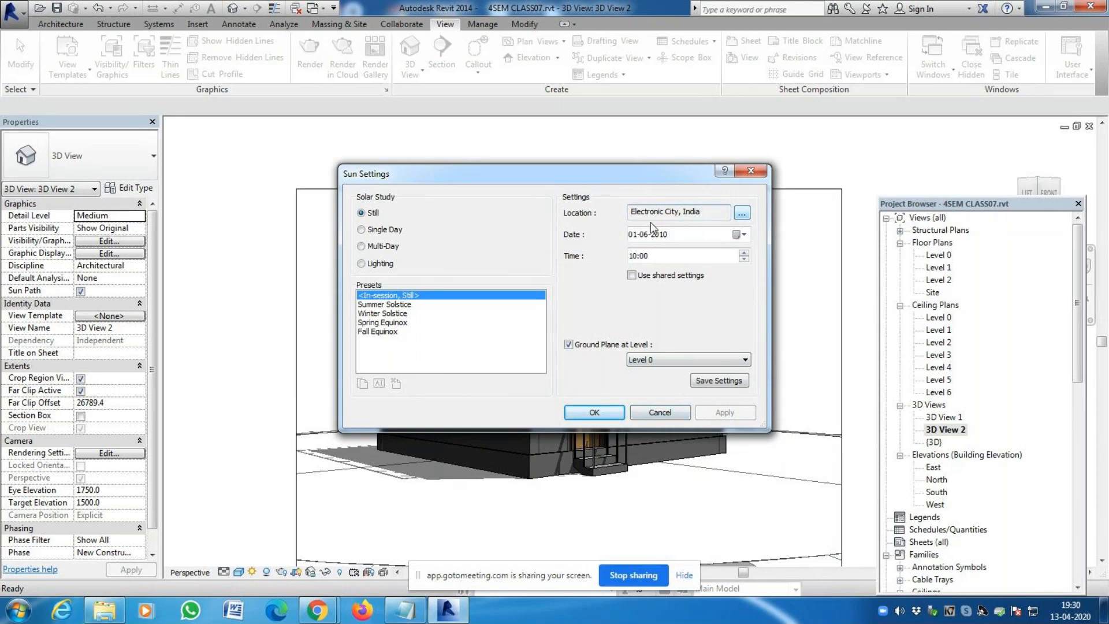
Set the still solar study's date to 13-04-2020 and apply it with the sun settings left open
click(741, 235)
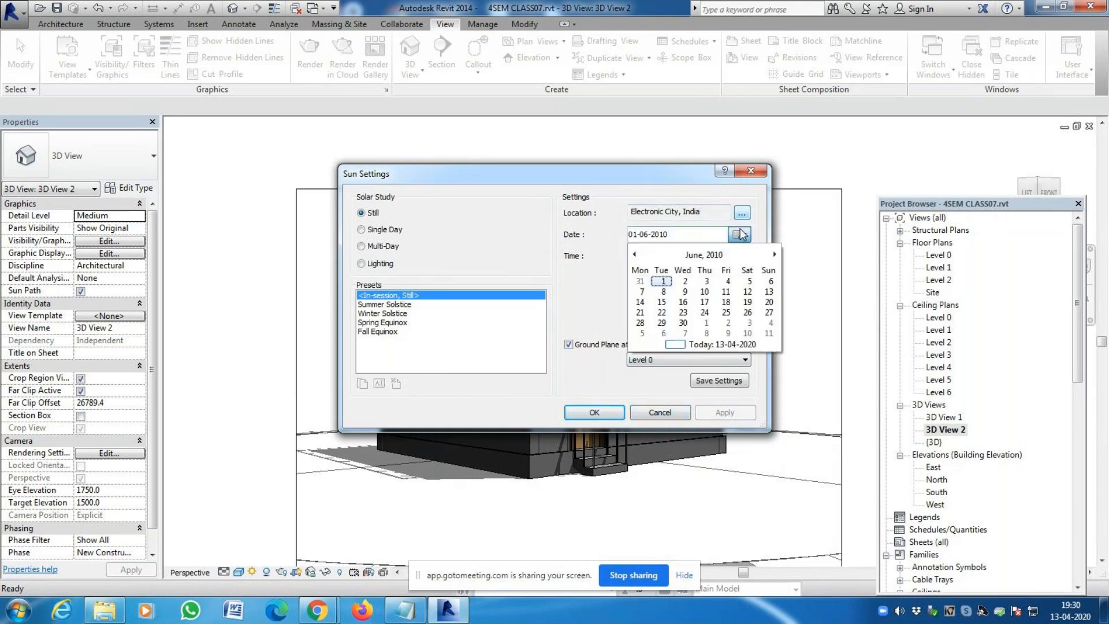
click(718, 258)
click(716, 254)
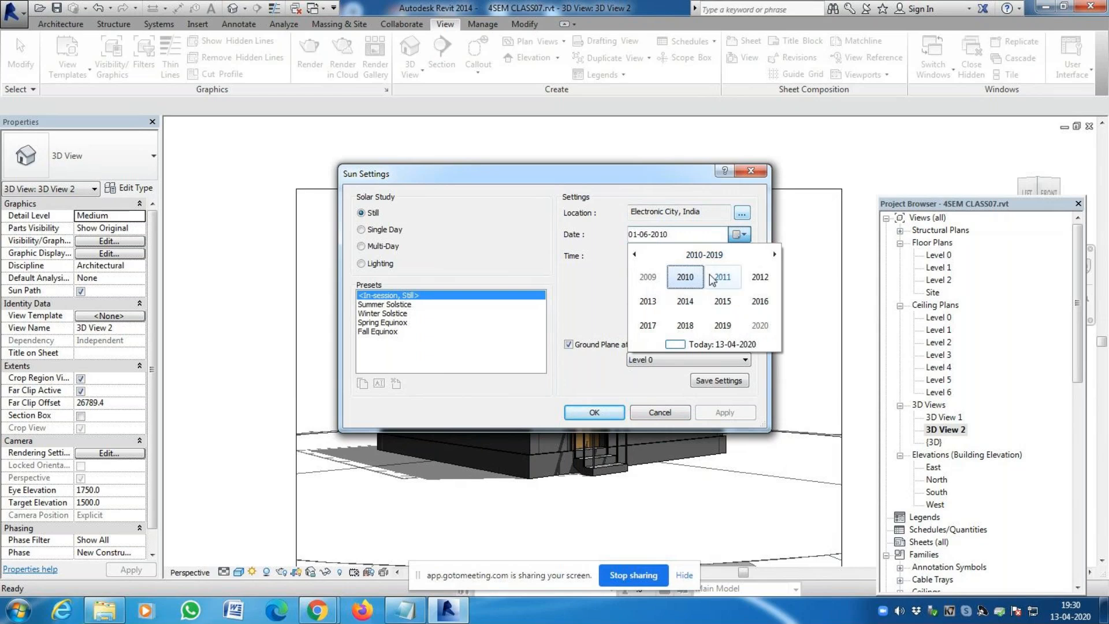
click(758, 325)
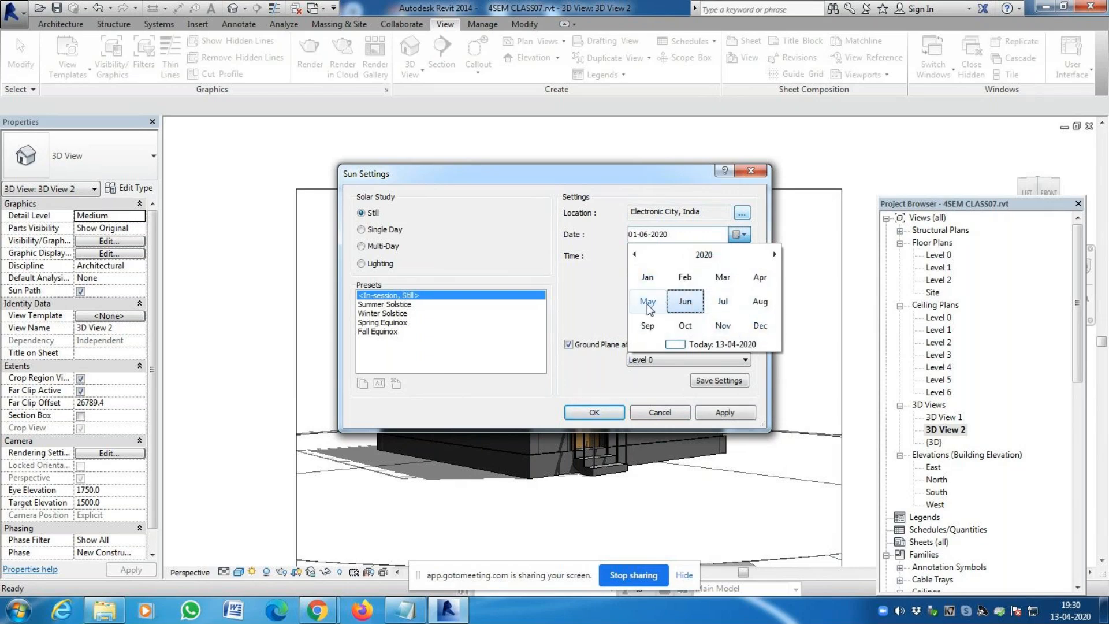
click(760, 278)
click(643, 302)
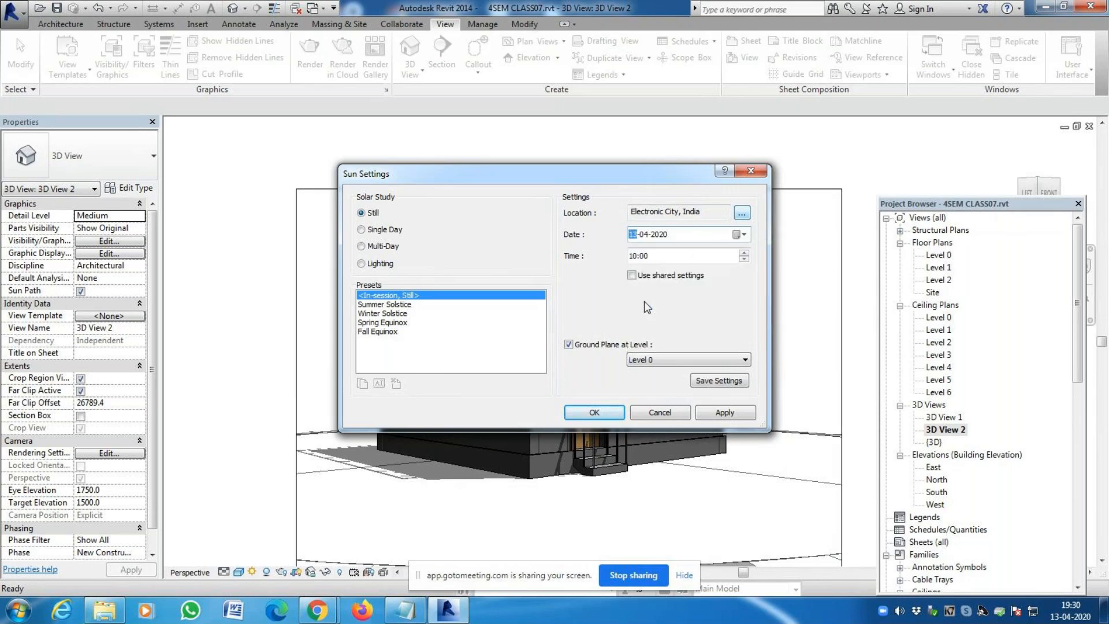
click(645, 256)
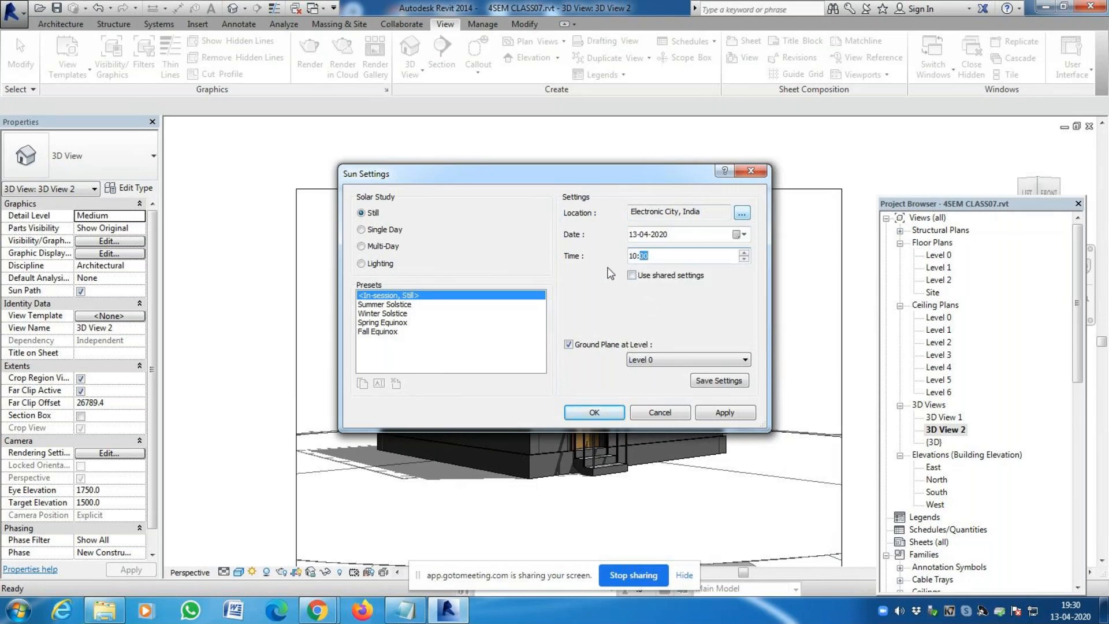
click(633, 257)
click(733, 412)
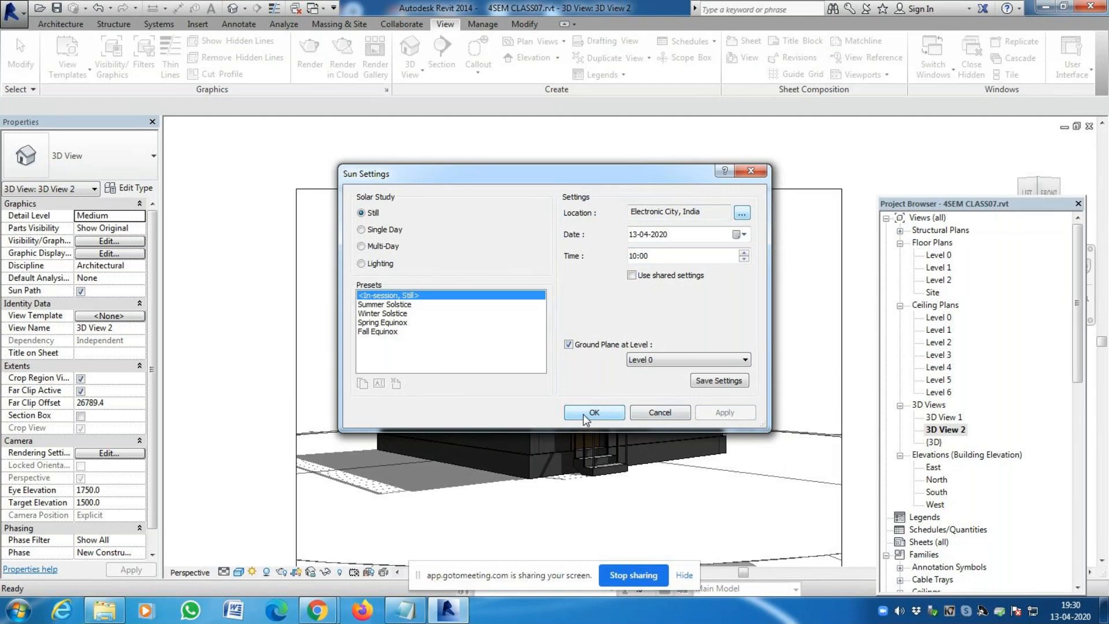
Set the solar study's time to 04:00 and accept the sun settings to see the shadows on the building
click(636, 256)
mouse_move(584, 175)
mouse_down()
mouse_move(605, 158)
mouse_move(855, 152)
mouse_move(970, 215)
mouse_move(580, 171)
mouse_up()
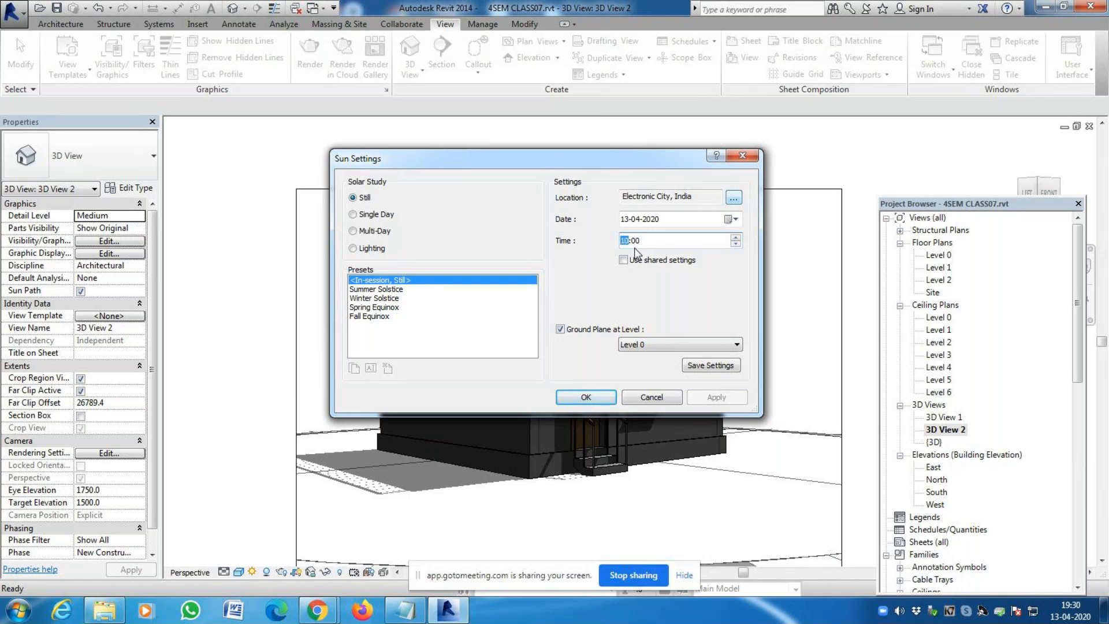
text(14)
click(599, 397)
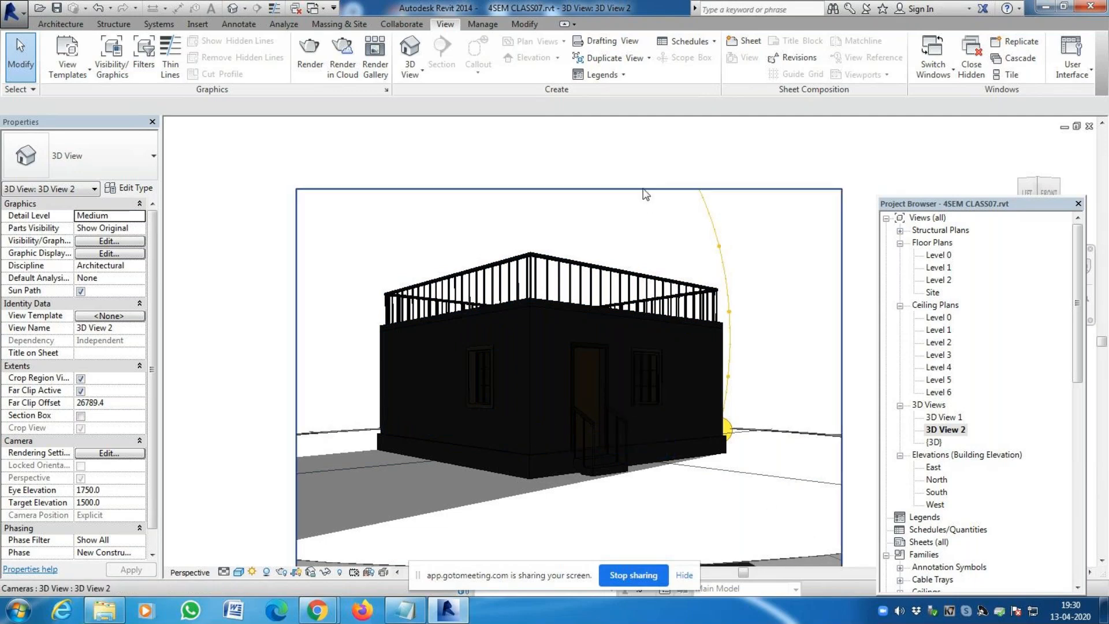
Reopen the sun settings of 3D View 2 and apply a time of 11:00 to the still study
click(253, 573)
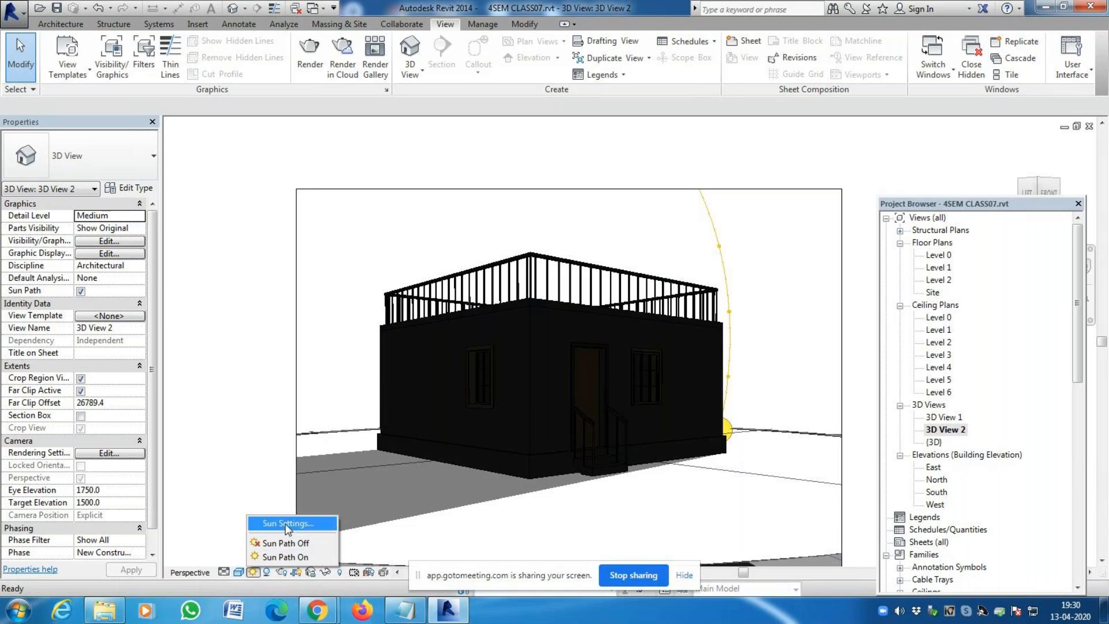
click(287, 526)
click(626, 241)
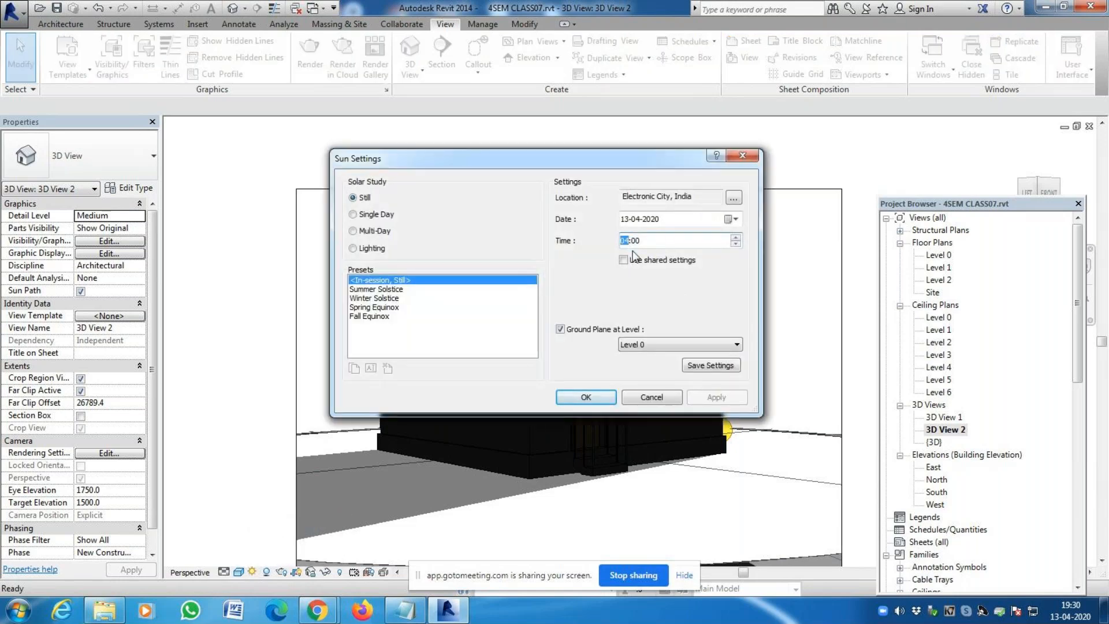
text(11)
click(717, 398)
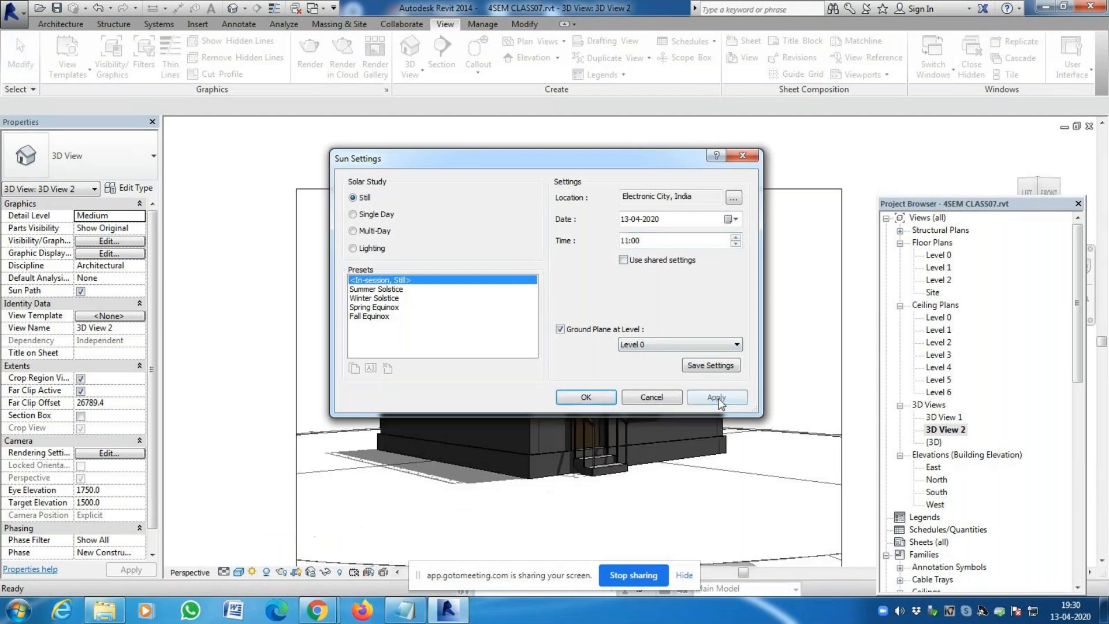
Try the still study at 09:00 and at 02:00, applying each time to compare the shadows
click(631, 247)
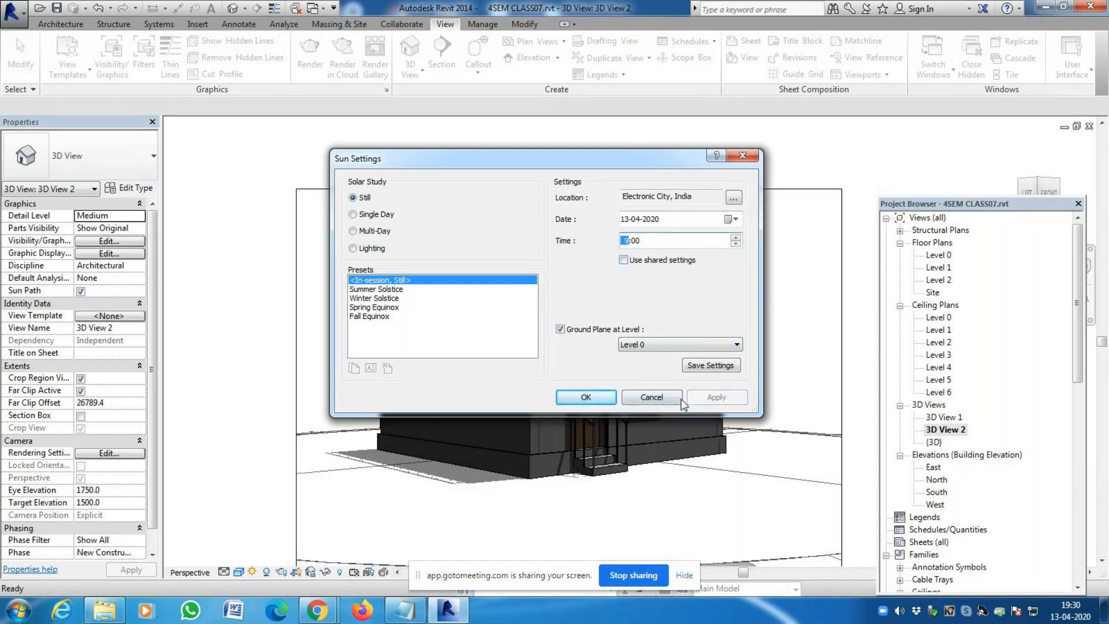
click(728, 395)
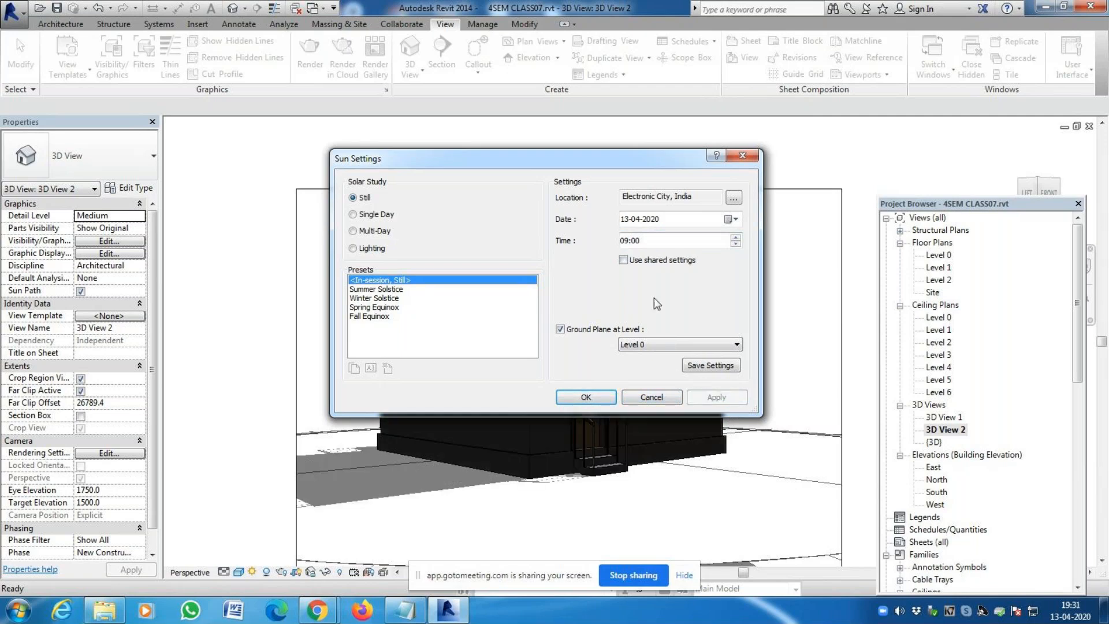
click(629, 241)
text(2)
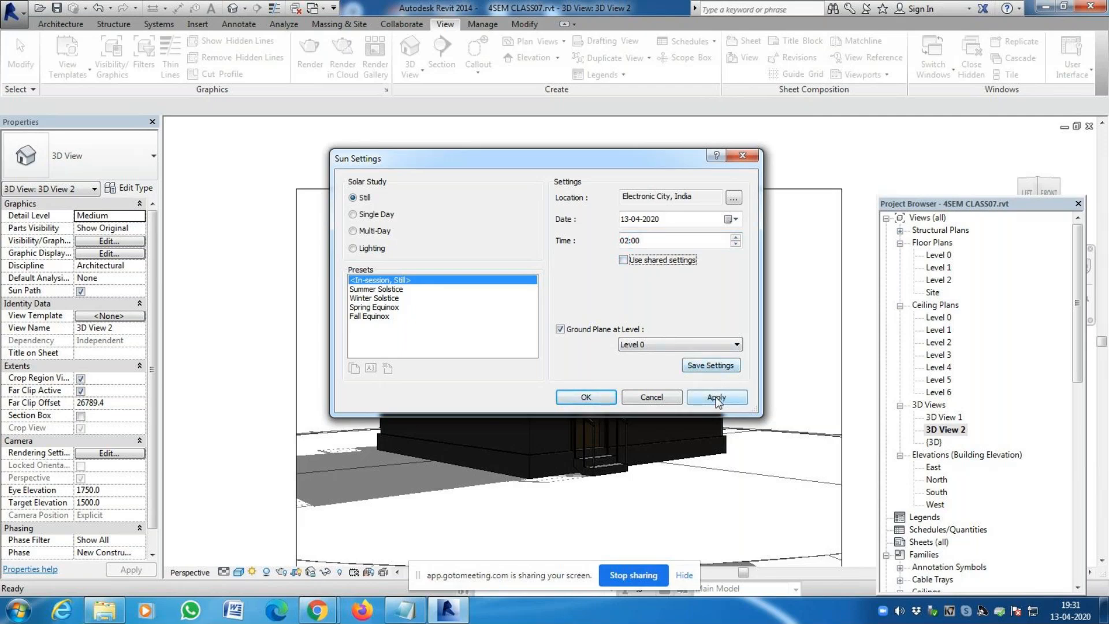
click(717, 397)
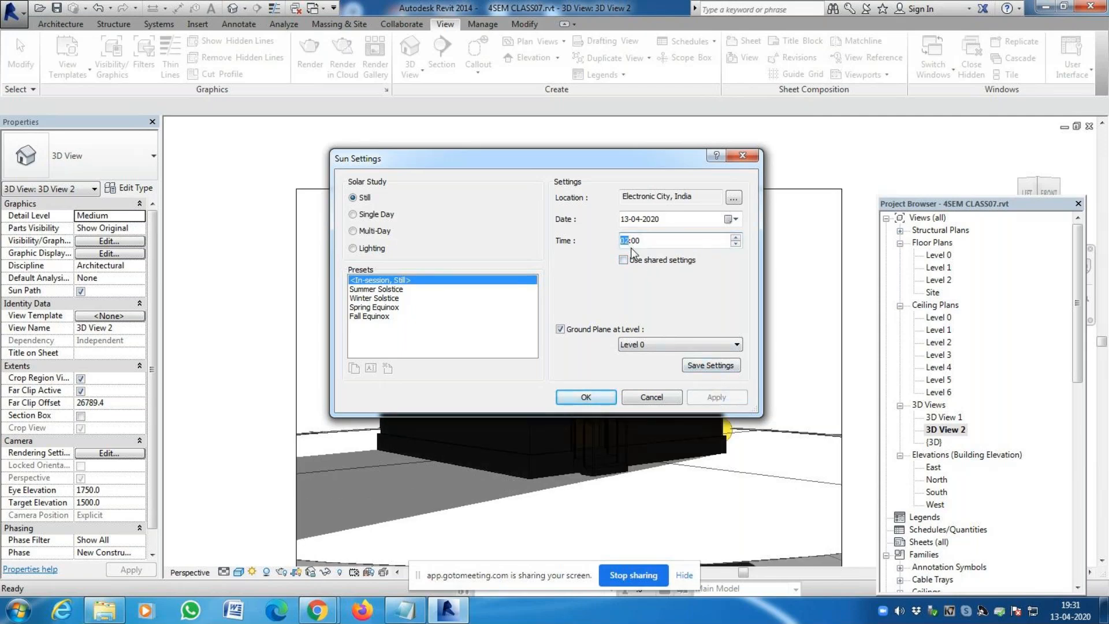
Set the still study's time to 11:00, apply it and close the sun settings
text(11)
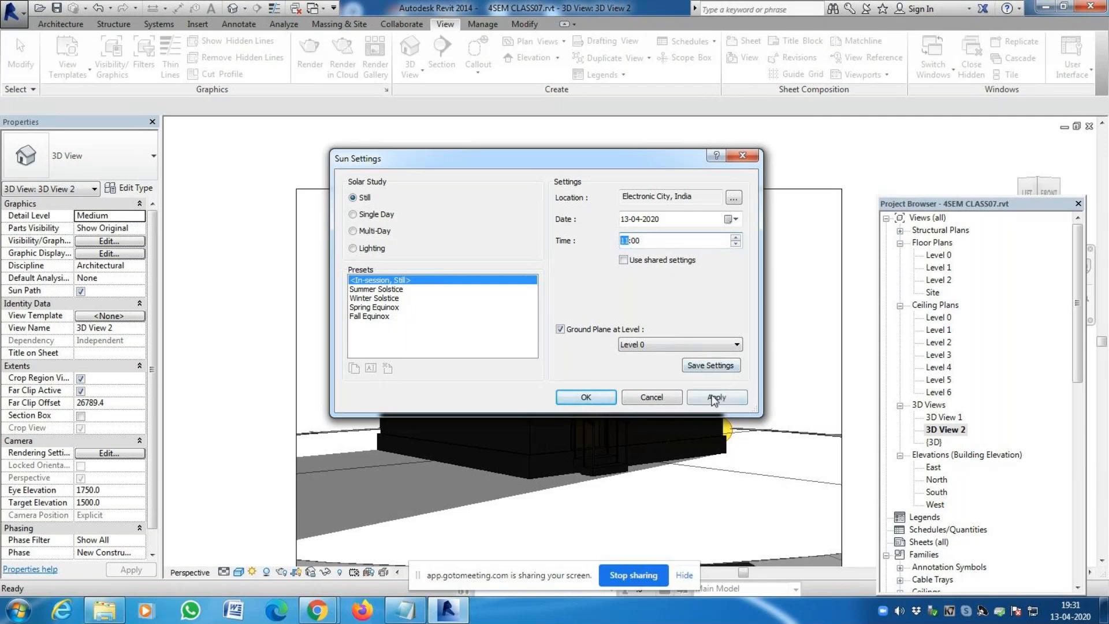
click(715, 398)
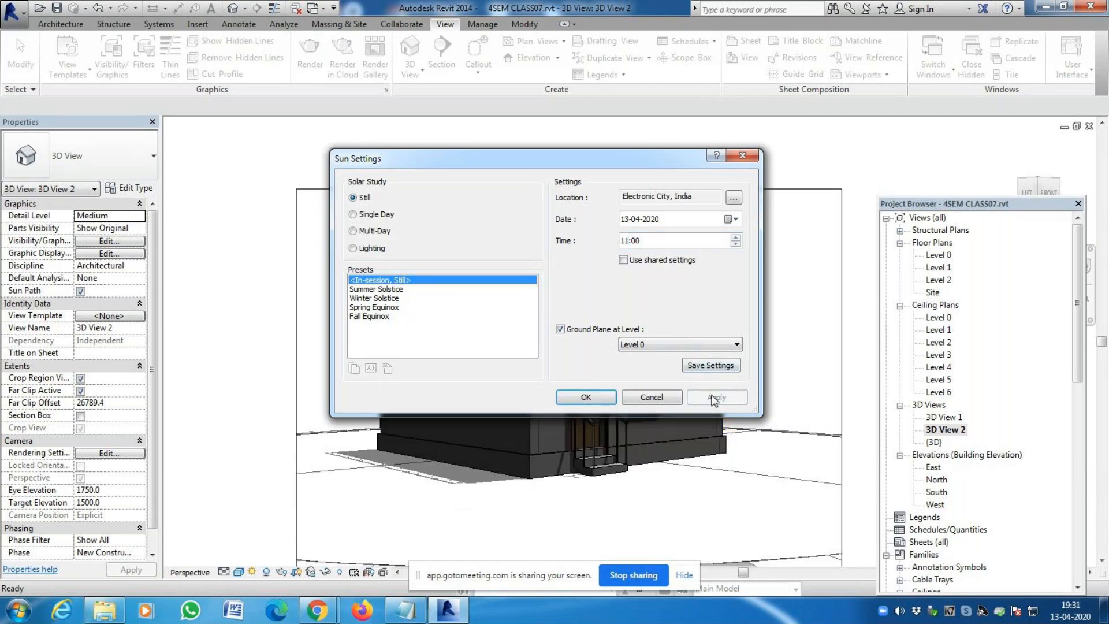
click(587, 398)
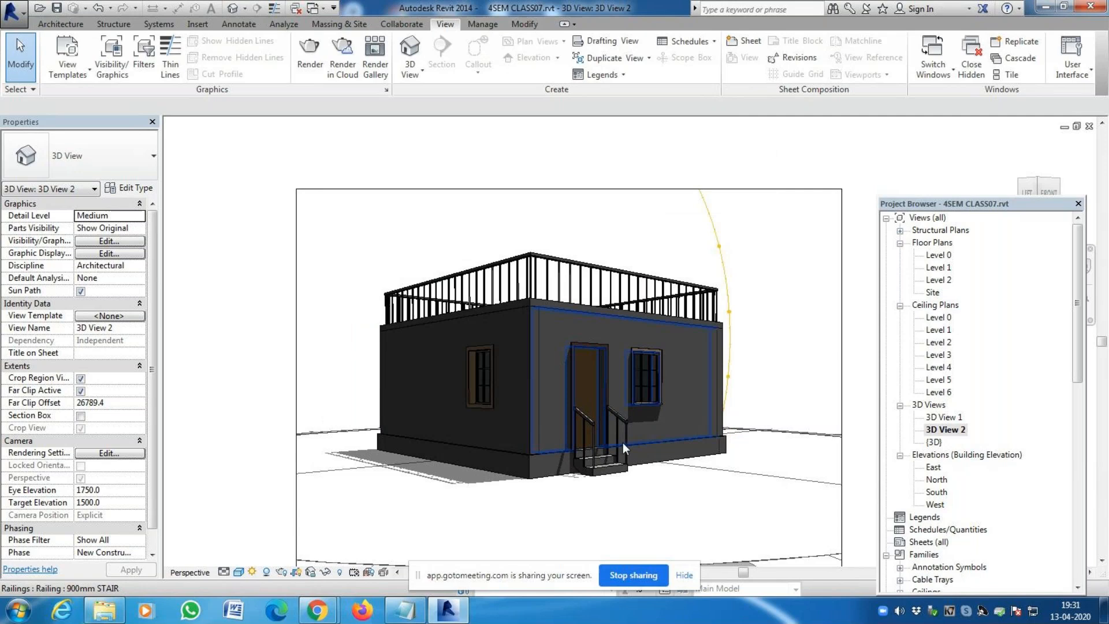
Examine the building's shadows up close and from farther away in 3D View 2 with the sun path on
scroll(567, 448, up, 5)
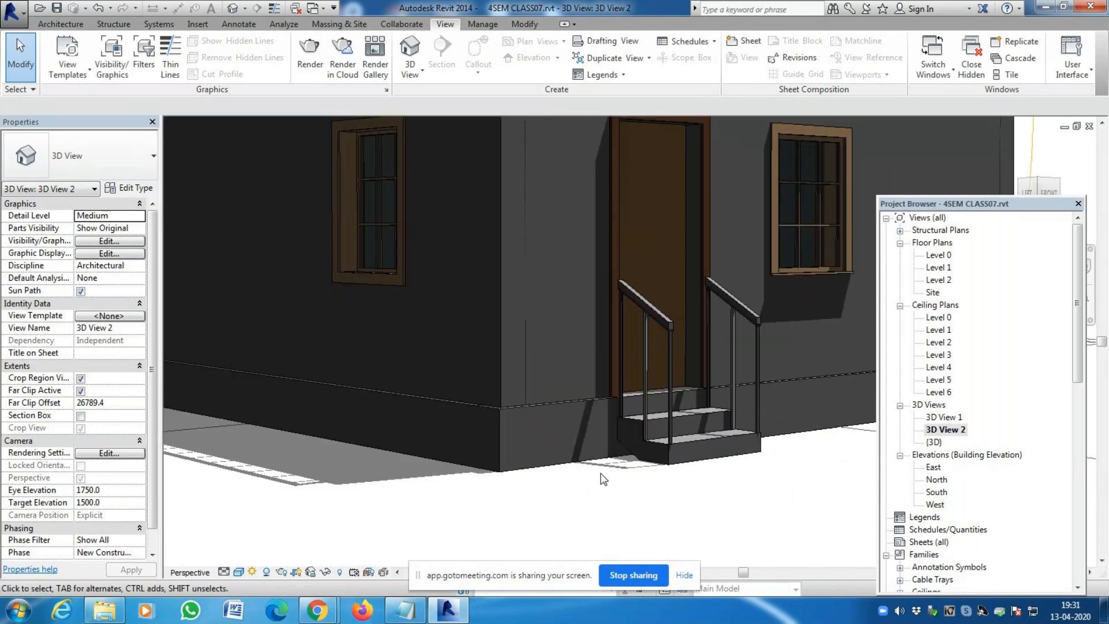
scroll(640, 425, down, 6)
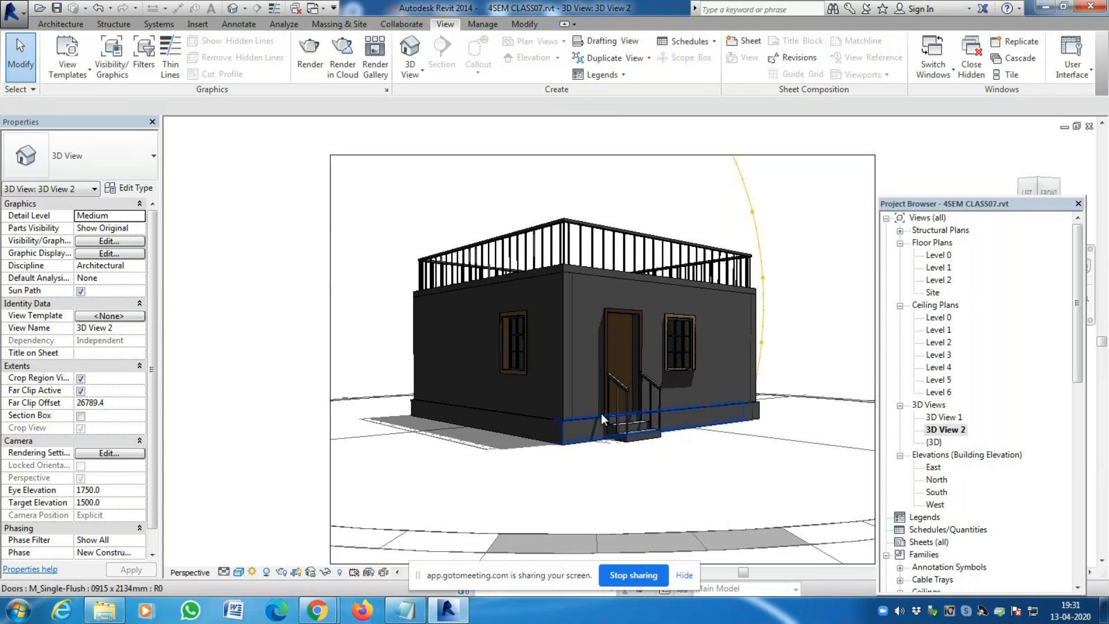
scroll(601, 413, down, 3)
scroll(636, 373, up, 4)
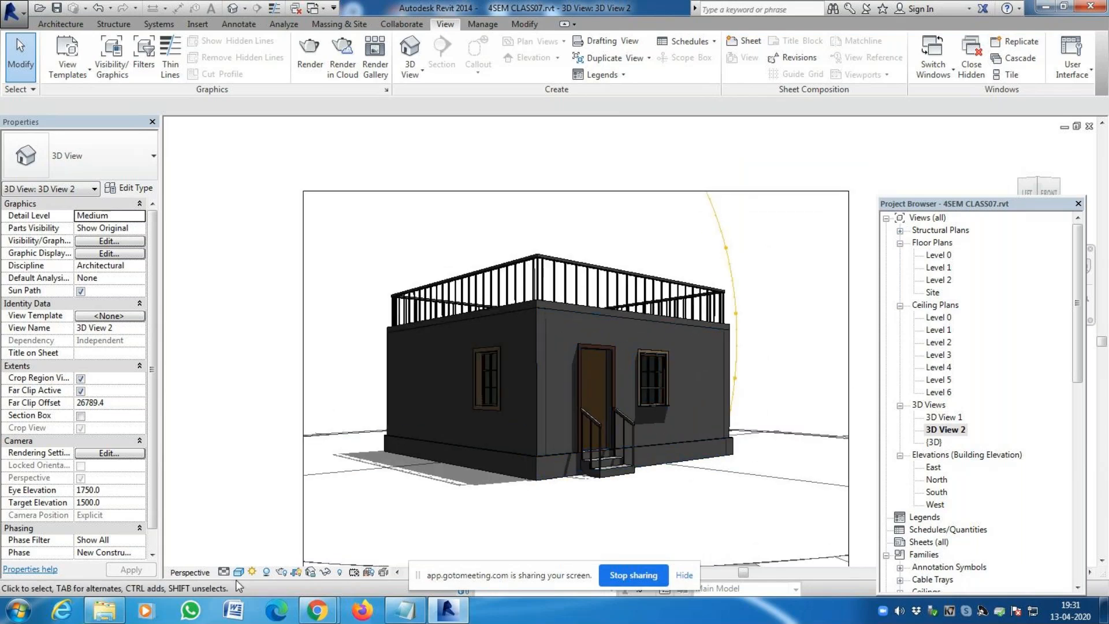
click(253, 572)
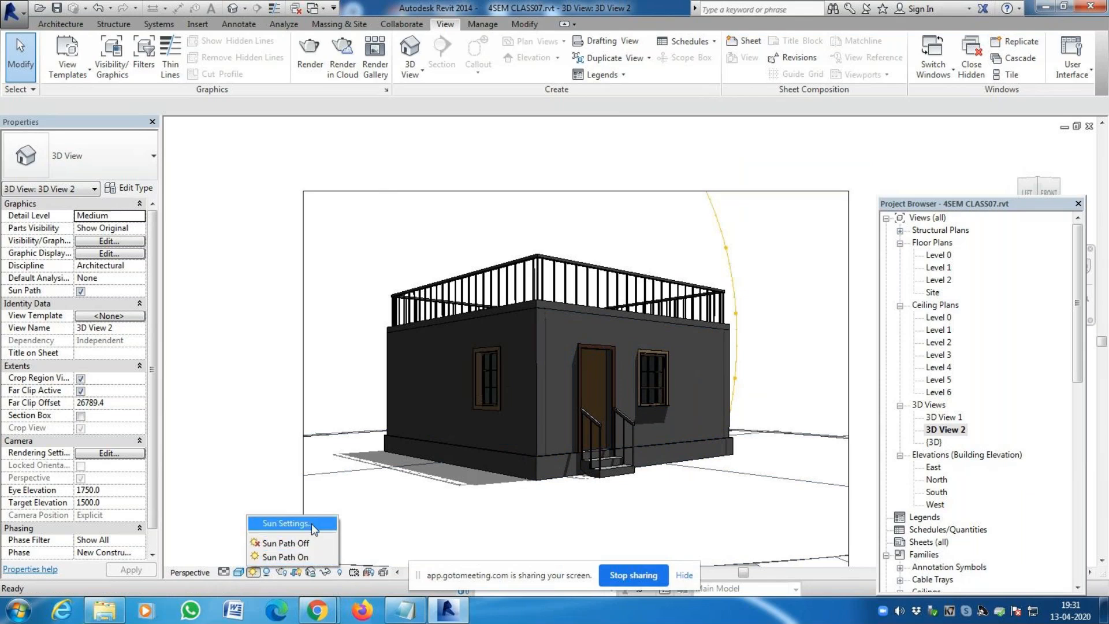
click(285, 556)
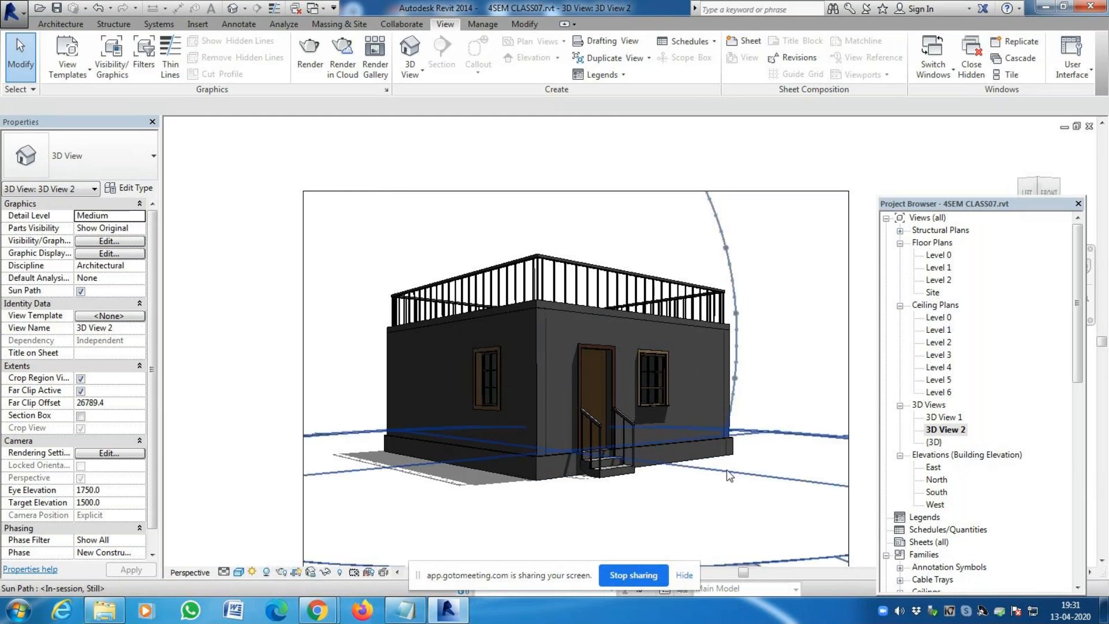
scroll(690, 462, down, 3)
scroll(826, 520, up, 2)
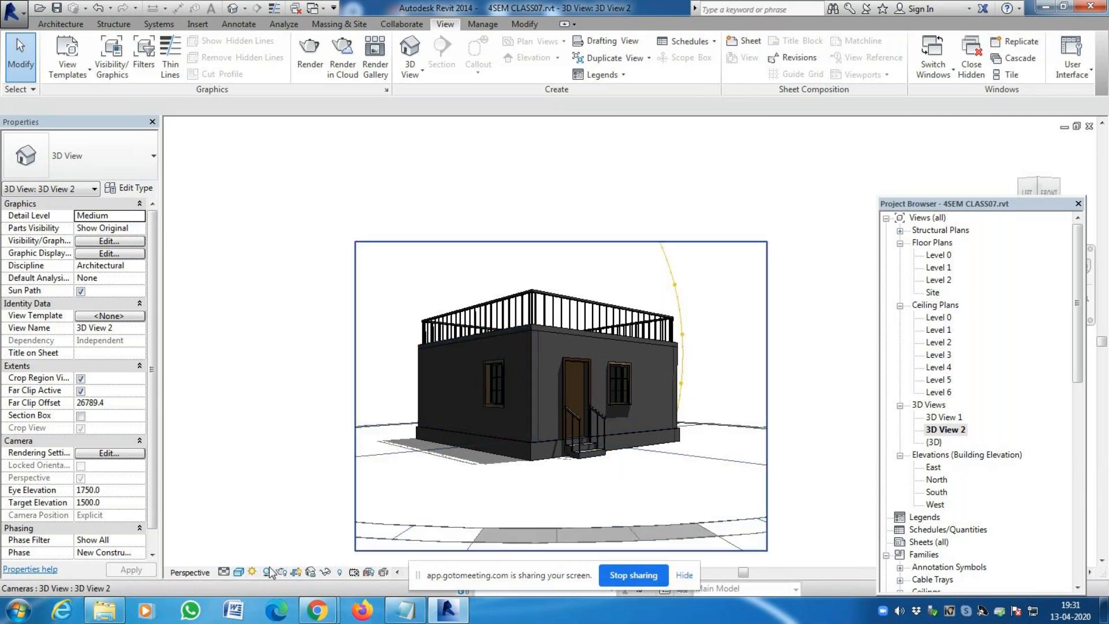
Look at the sun path in the {3D} view and in 3D View 1, and return to 3D View 2
double_click(935, 442)
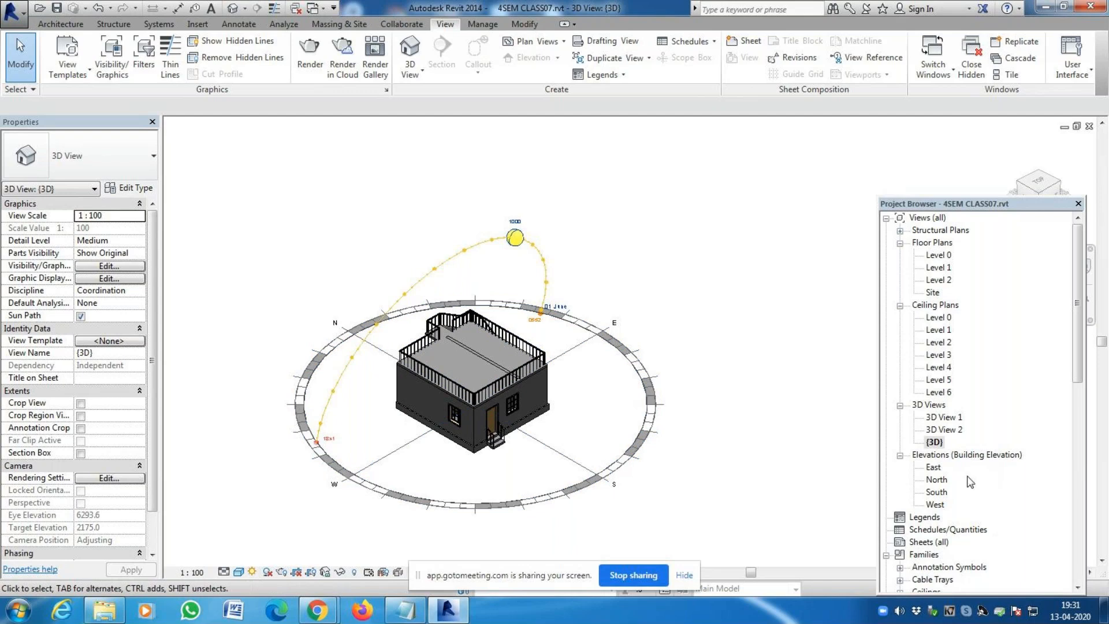
double_click(947, 418)
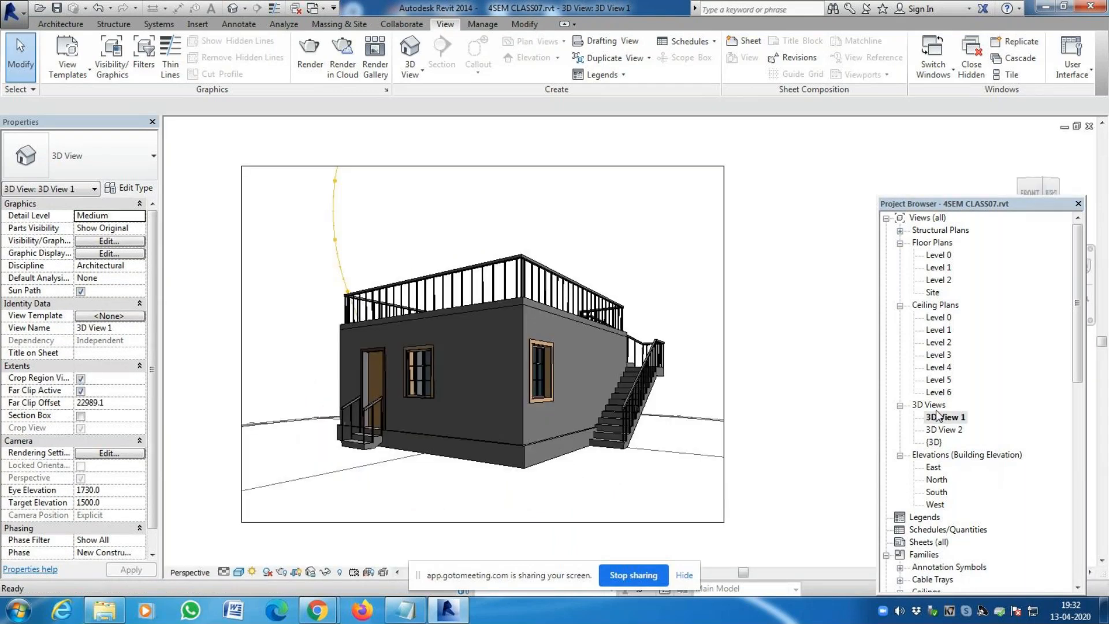
double_click(939, 430)
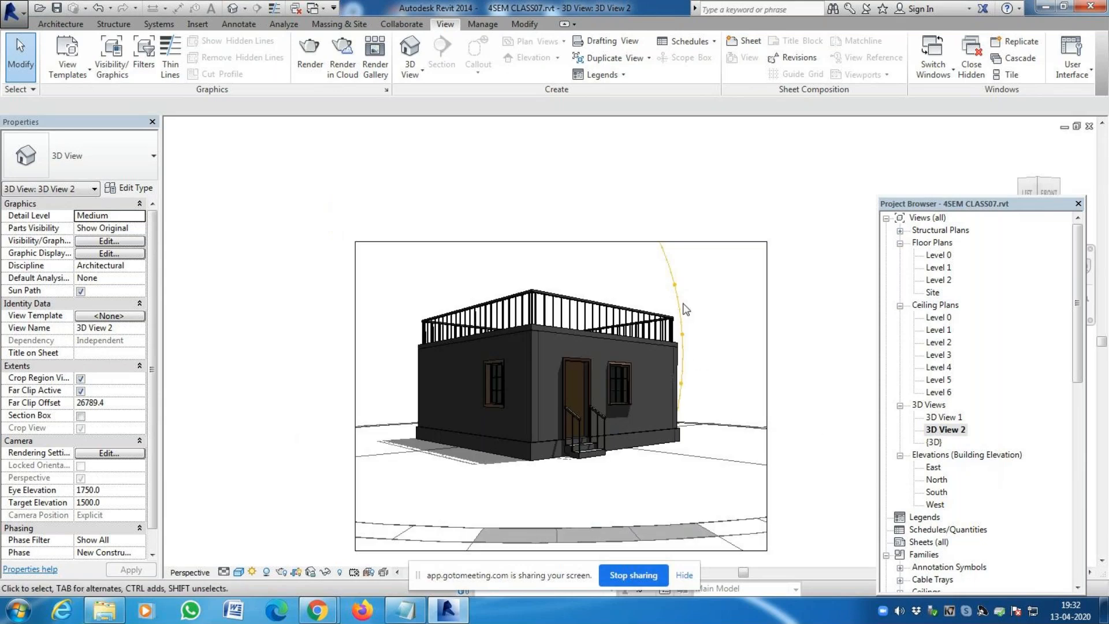
Shift the sun path arc toward the building in 3D View 2, moving the sun's date to 29-06-2009, and deselect it
click(679, 312)
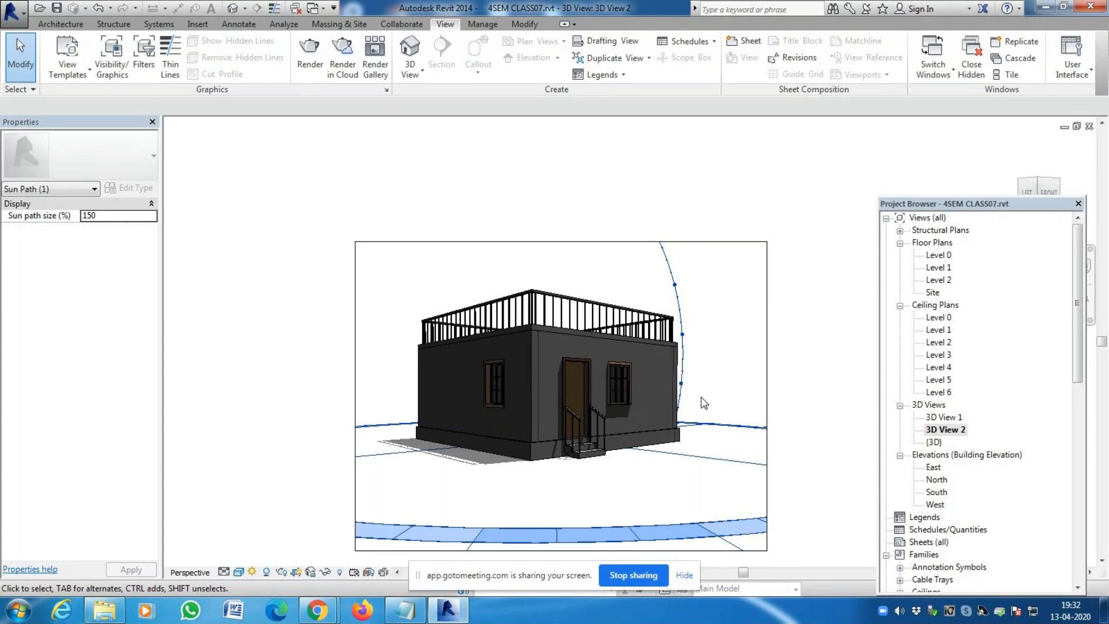
click(679, 306)
drag(680, 307, 671, 288)
drag(602, 221, 594, 205)
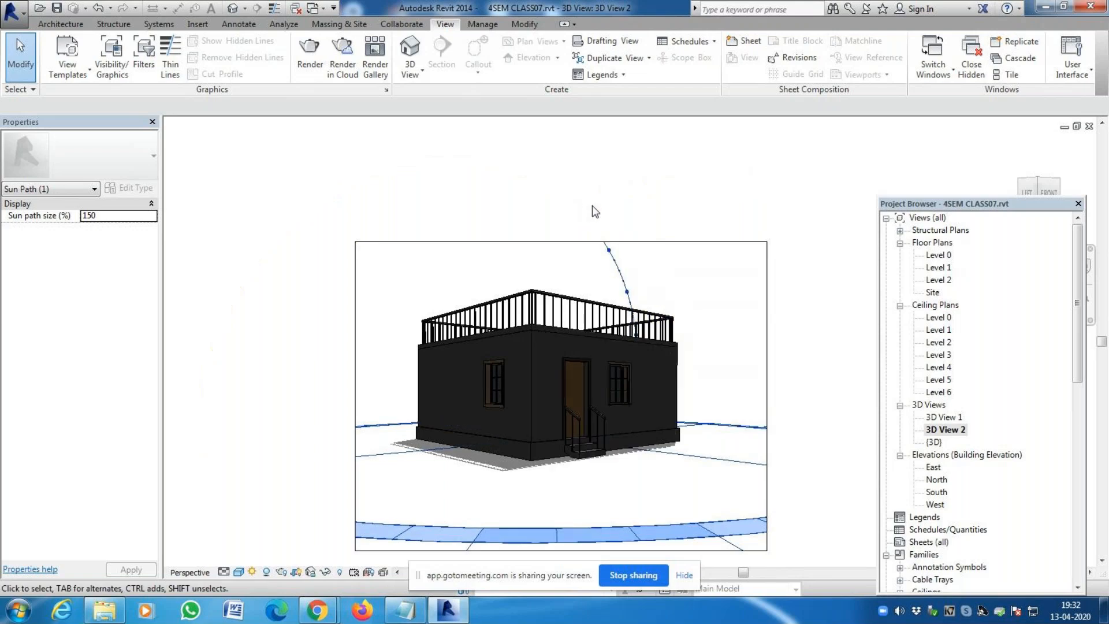
drag(606, 250, 605, 249)
click(735, 283)
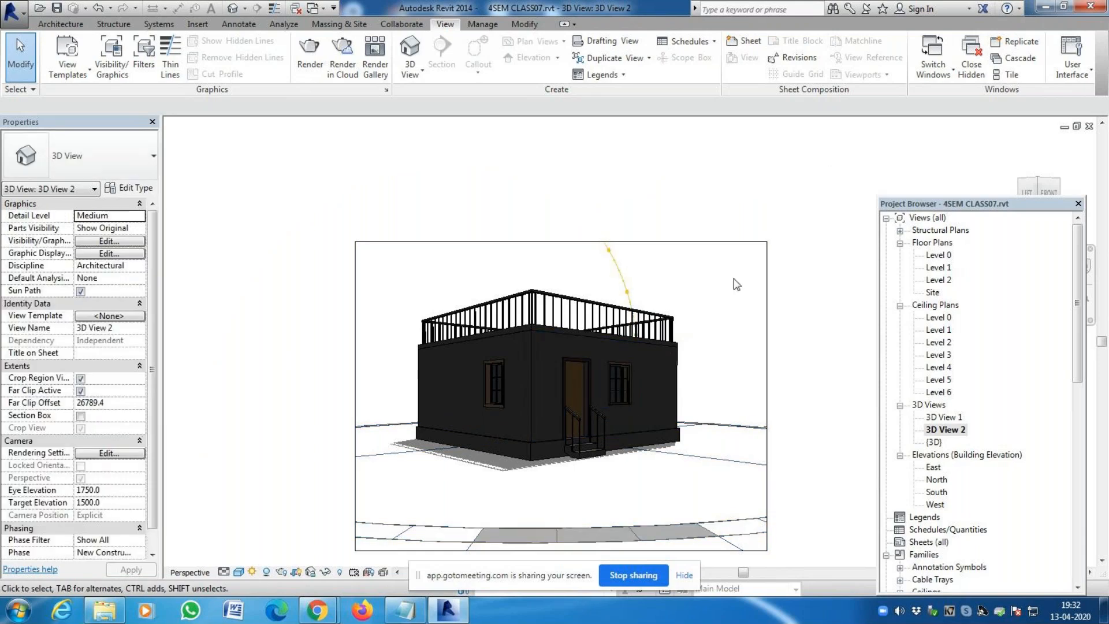
Select the sun path, open its sun settings and switch the solar study to Single Day
click(628, 287)
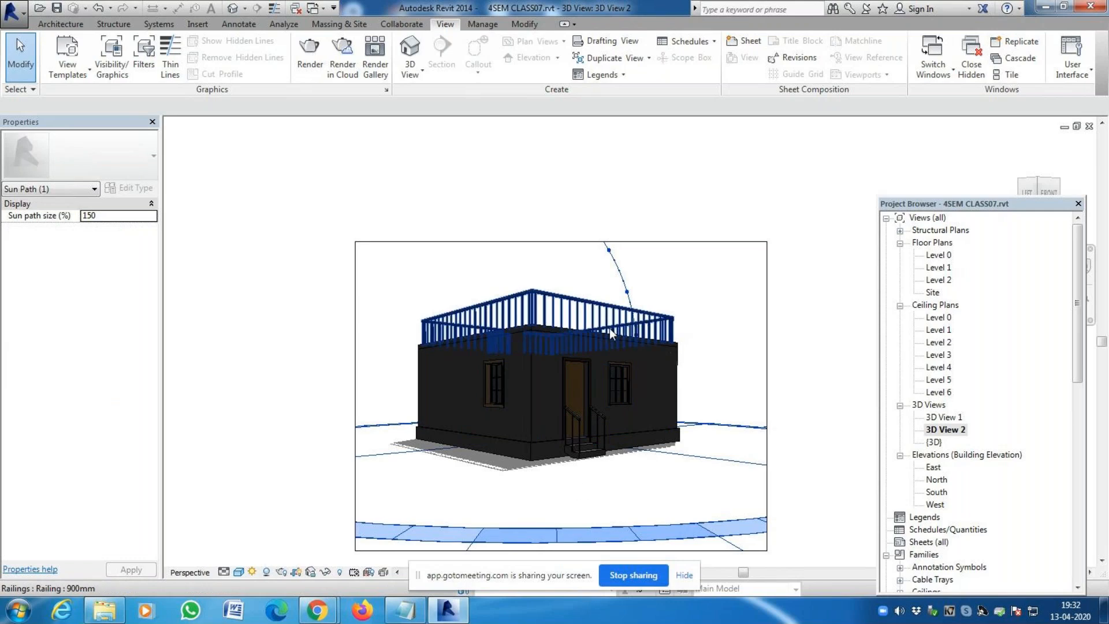
click(250, 572)
click(274, 523)
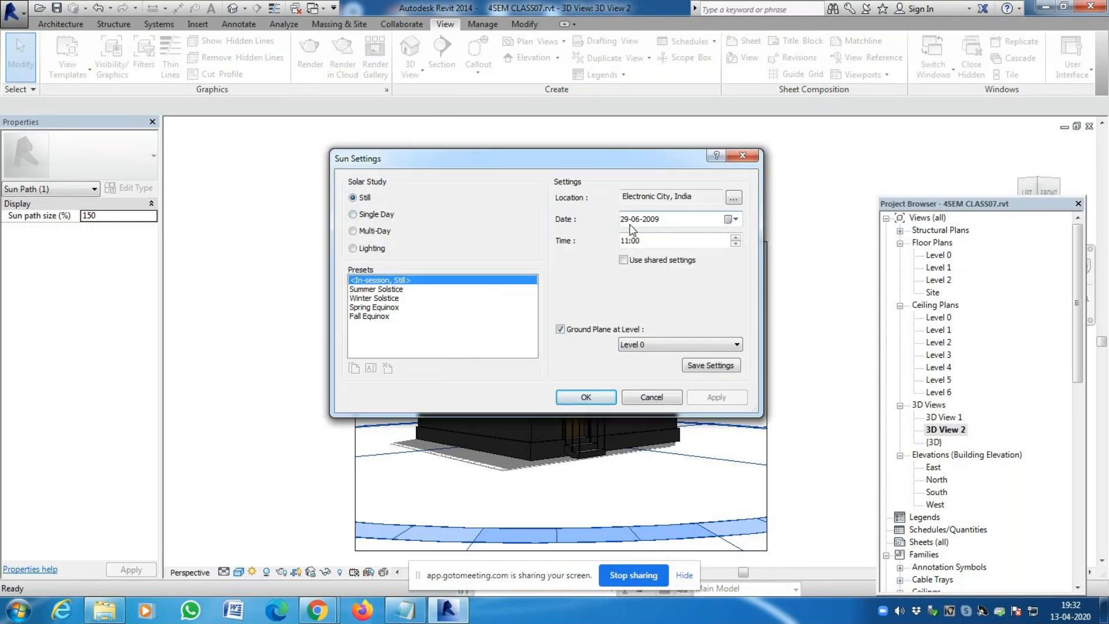
click(361, 214)
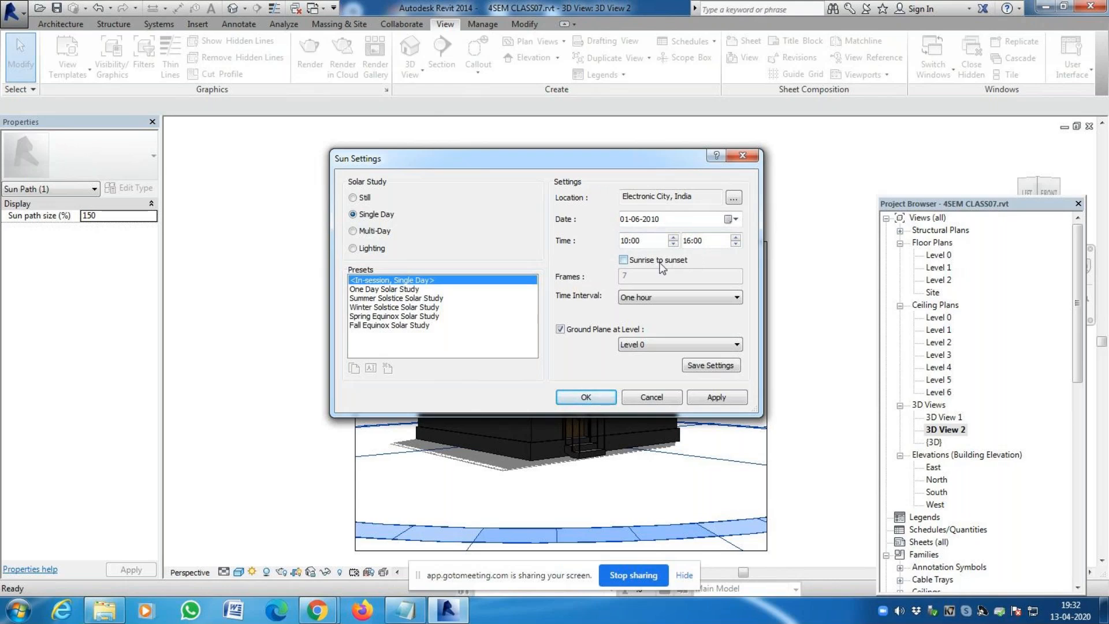
Enable Sunrise to sunset for the single-day solar study and apply the sun settings
click(625, 261)
click(709, 400)
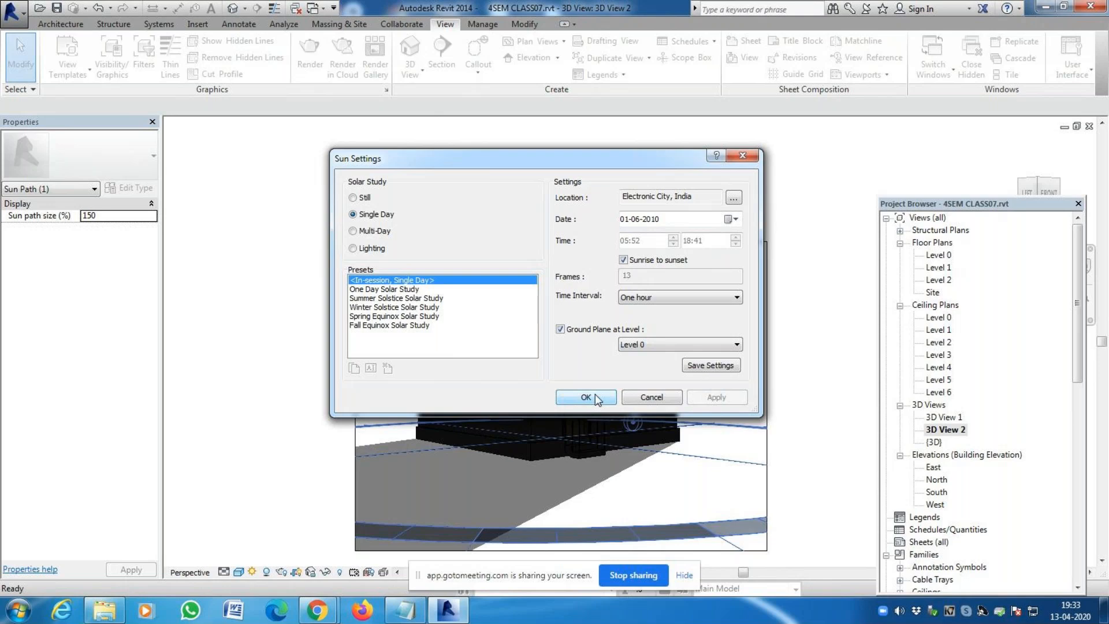
click(595, 395)
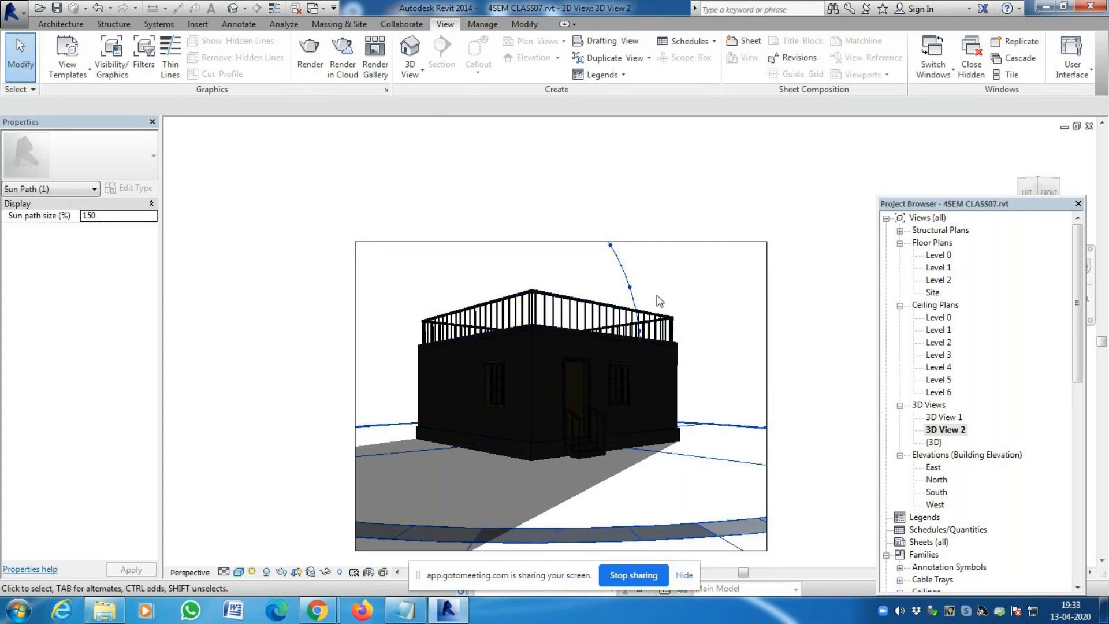
Reopen the sun settings, switch the solar study to Still and set the date to 06-04-2020
click(253, 572)
click(297, 503)
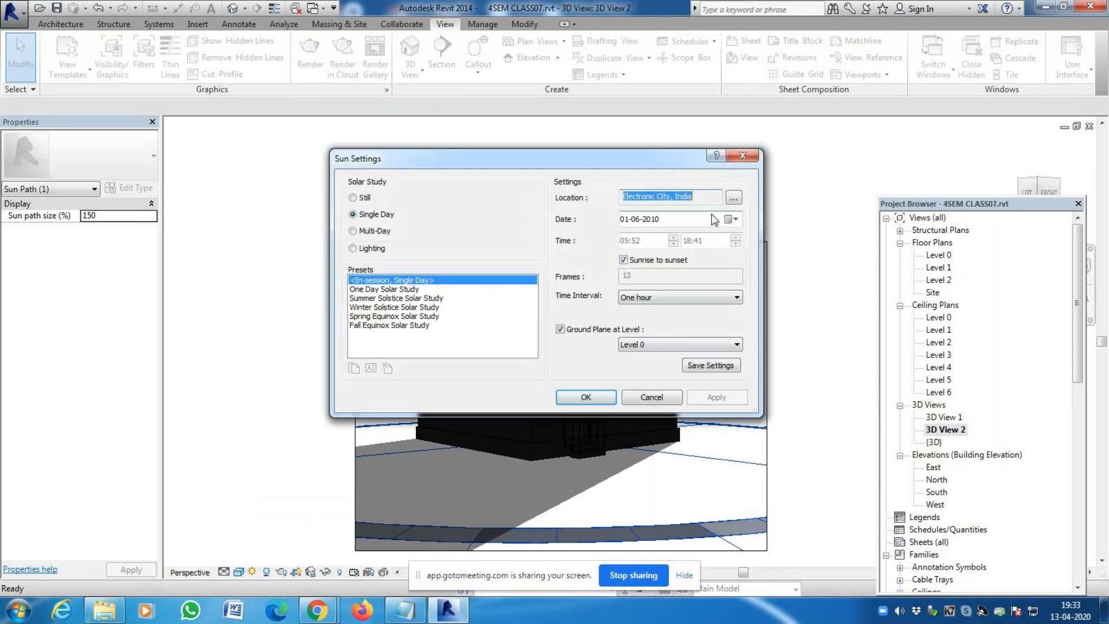
click(353, 197)
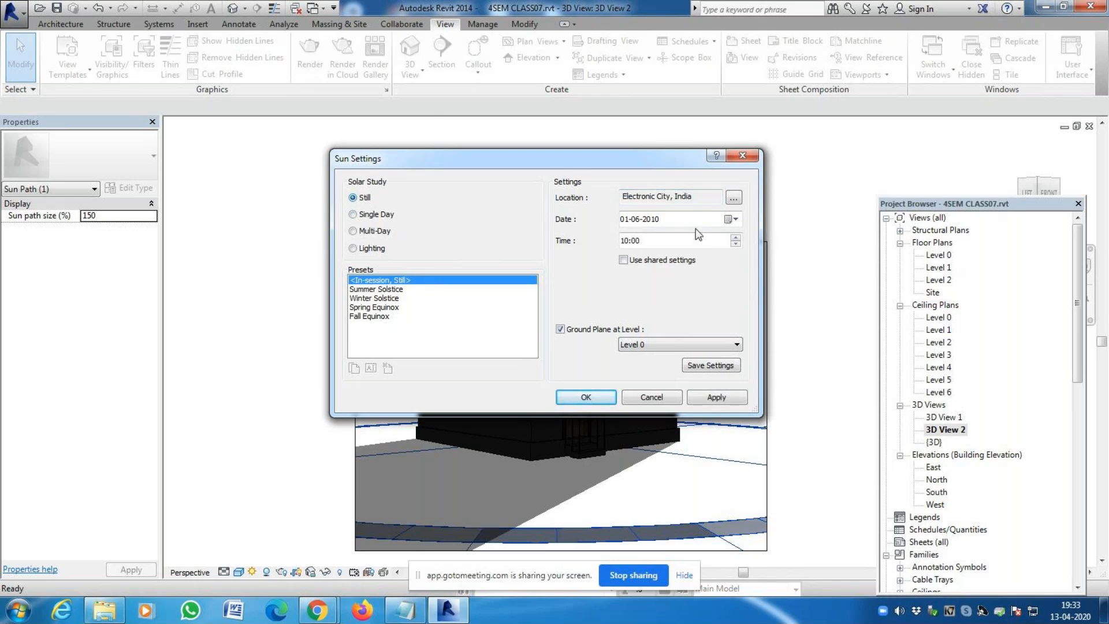
click(732, 221)
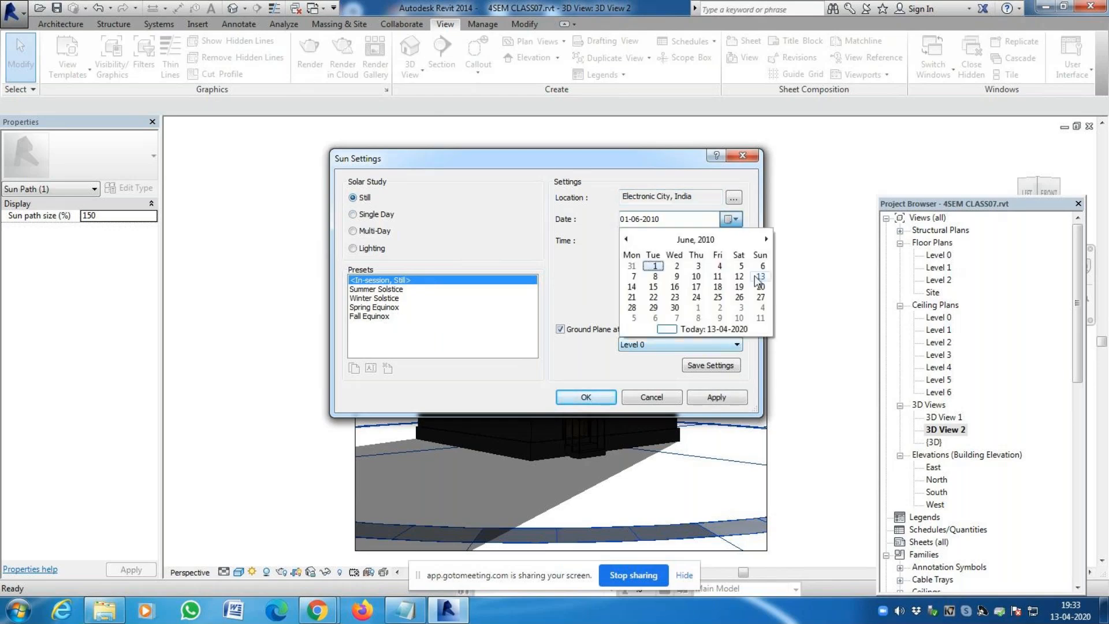
click(699, 240)
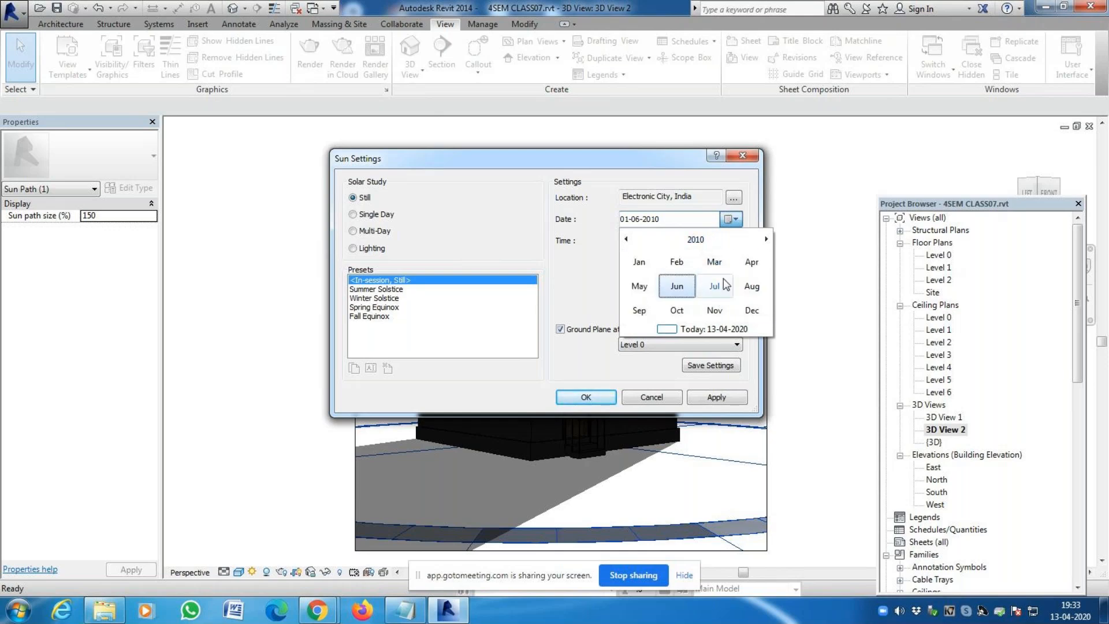
click(705, 241)
click(744, 311)
click(750, 263)
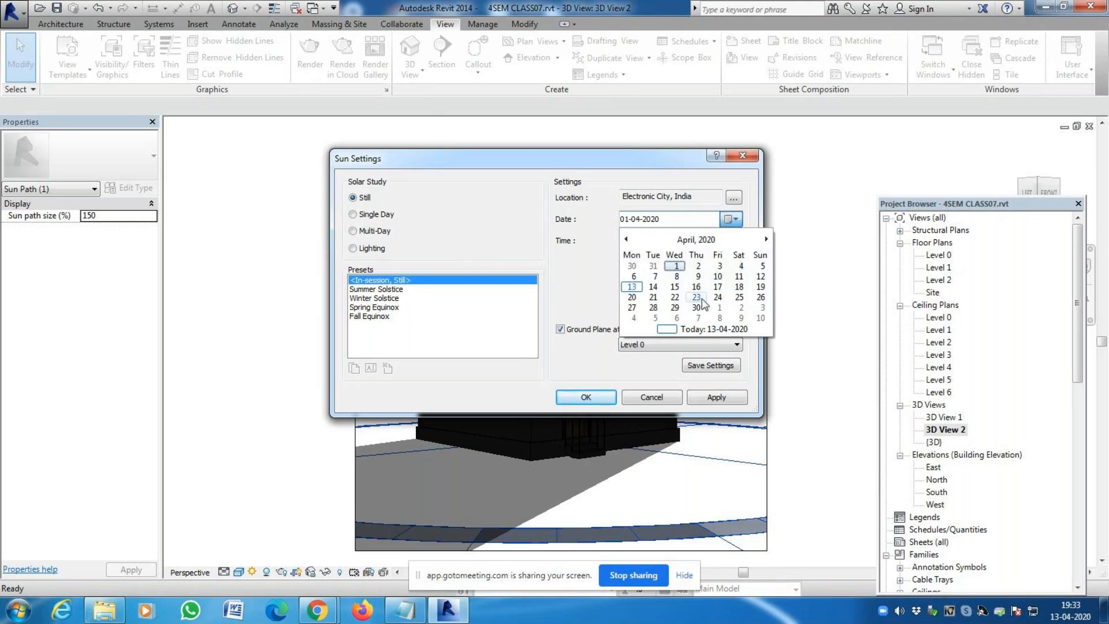
click(634, 277)
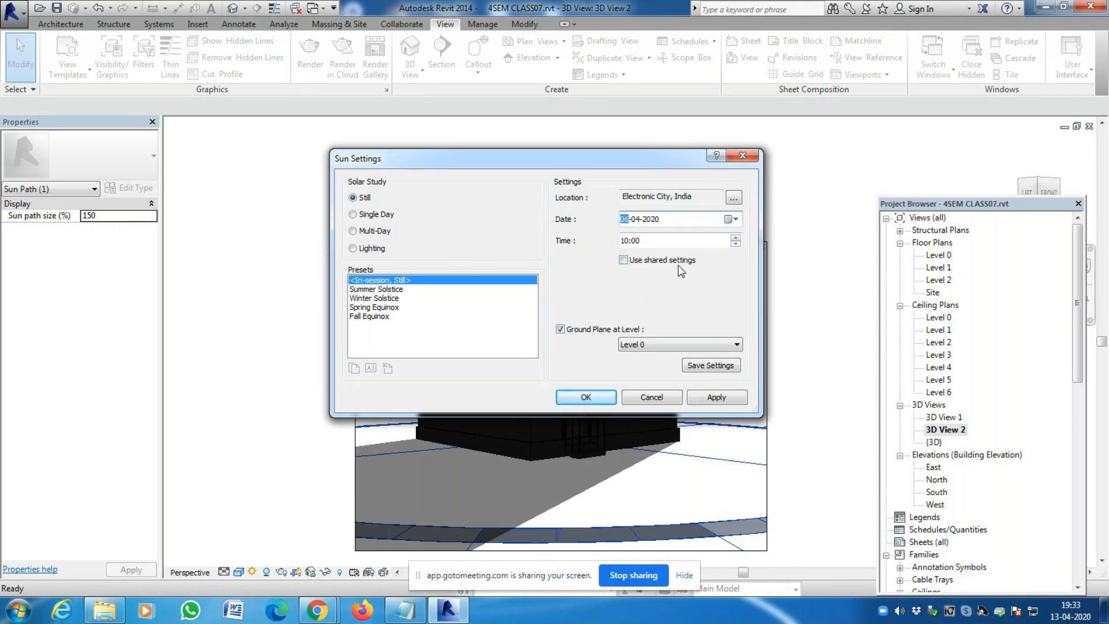
Set the still solar study's hour to 11 and apply the sun settings
click(642, 241)
click(628, 242)
text(11)
click(716, 397)
click(586, 398)
Examine the building's shadows in 3D View 2, deselect the sun path, and compare with 3D View 1 before returning to 3D View 2
scroll(613, 405, down, 2)
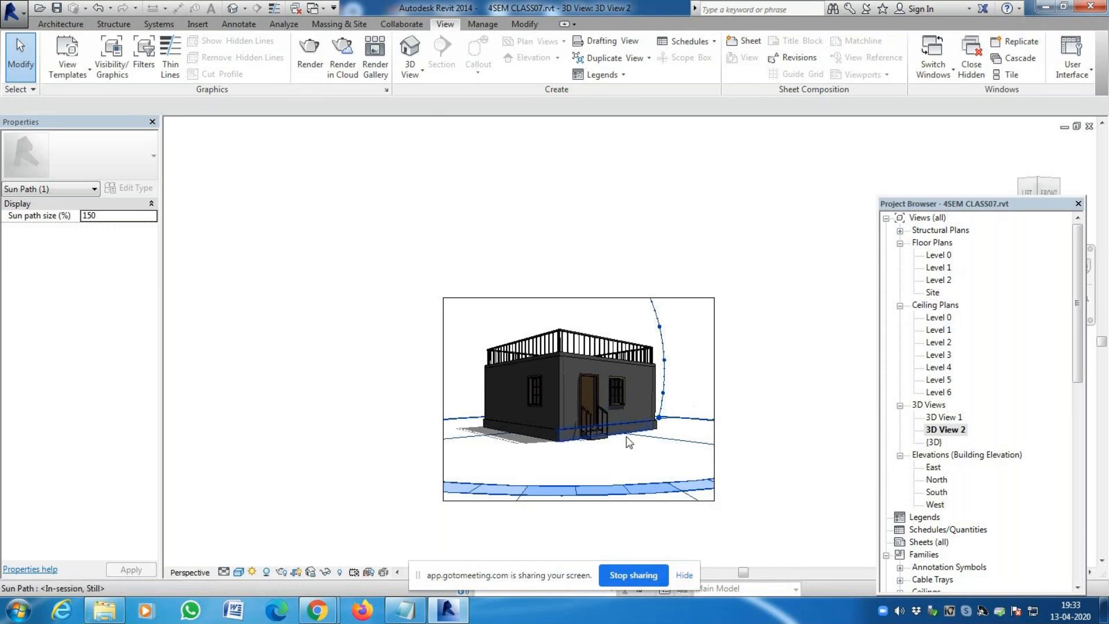
scroll(313, 456, down, 1)
scroll(577, 383, up, 1)
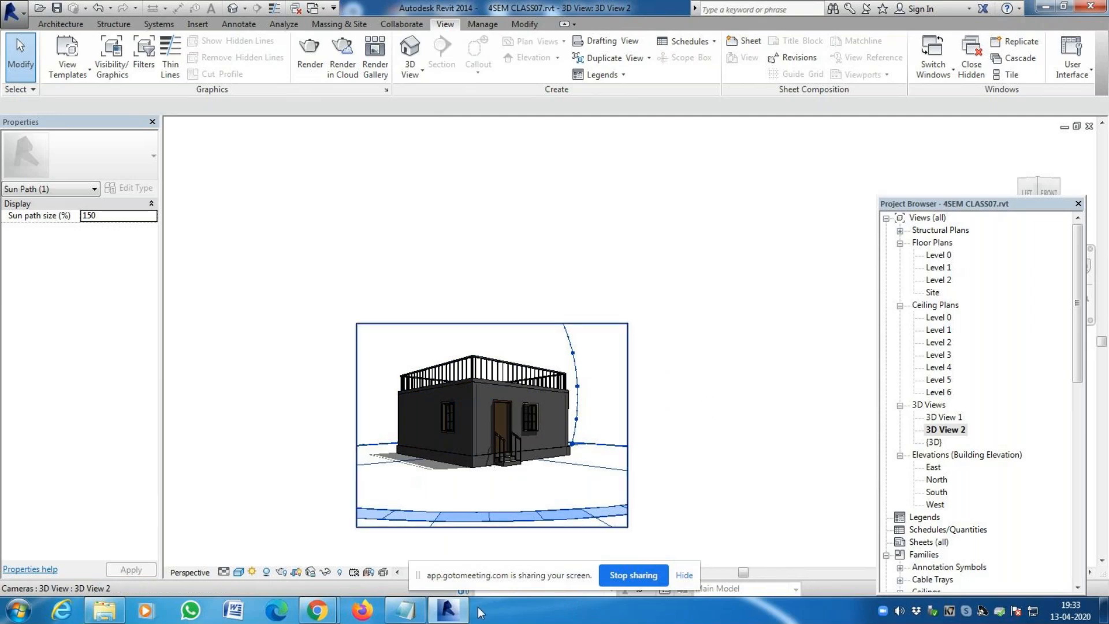
click(252, 576)
click(266, 577)
click(266, 577)
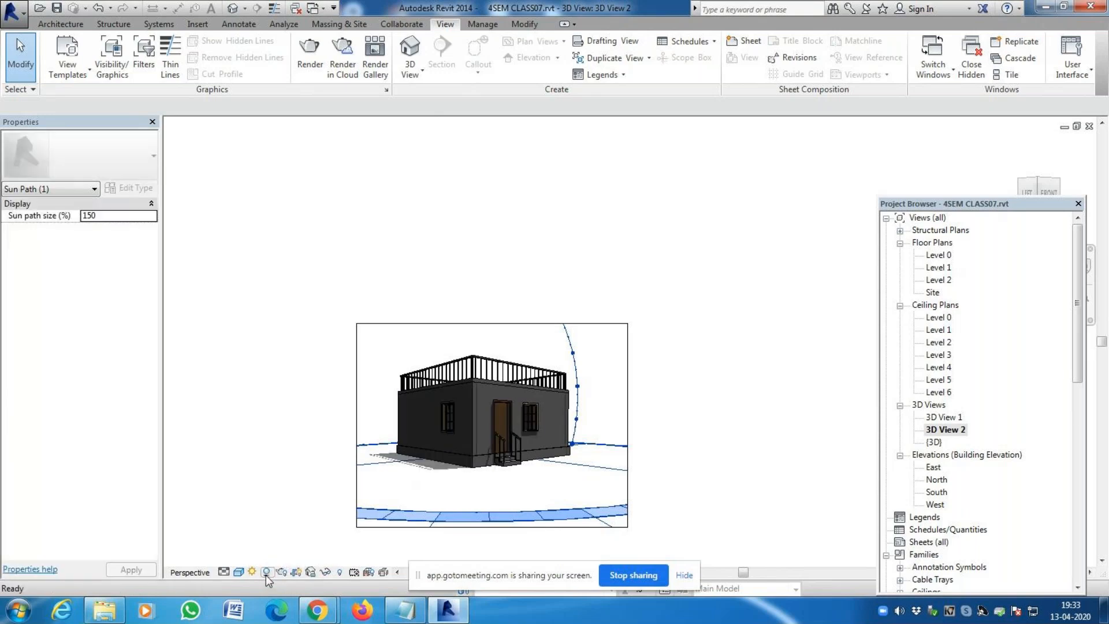
click(723, 497)
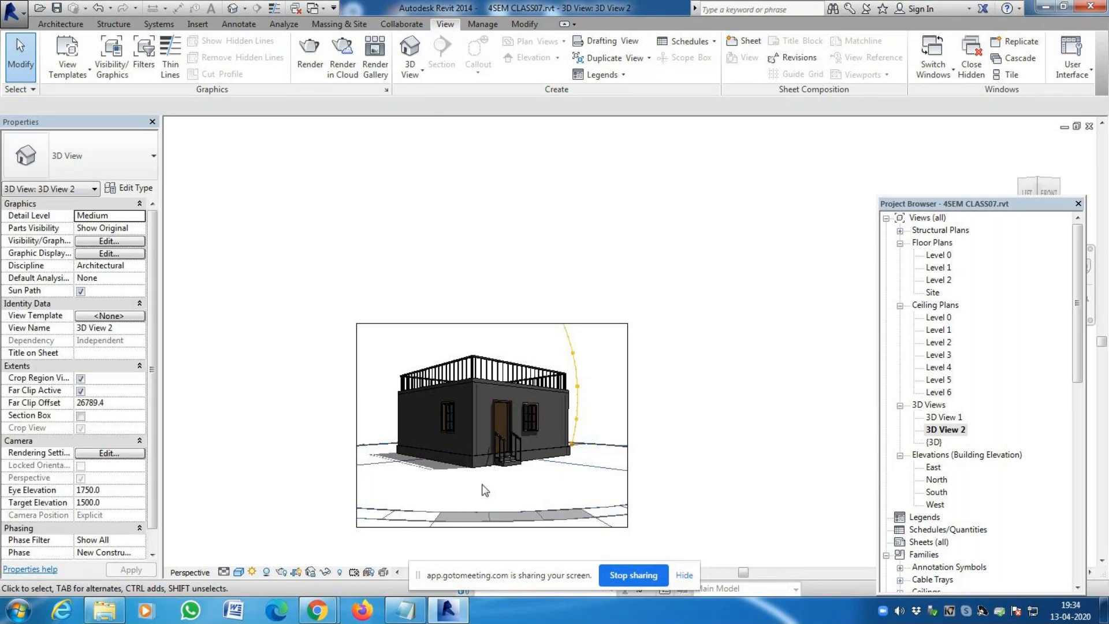
scroll(359, 456, up, 2)
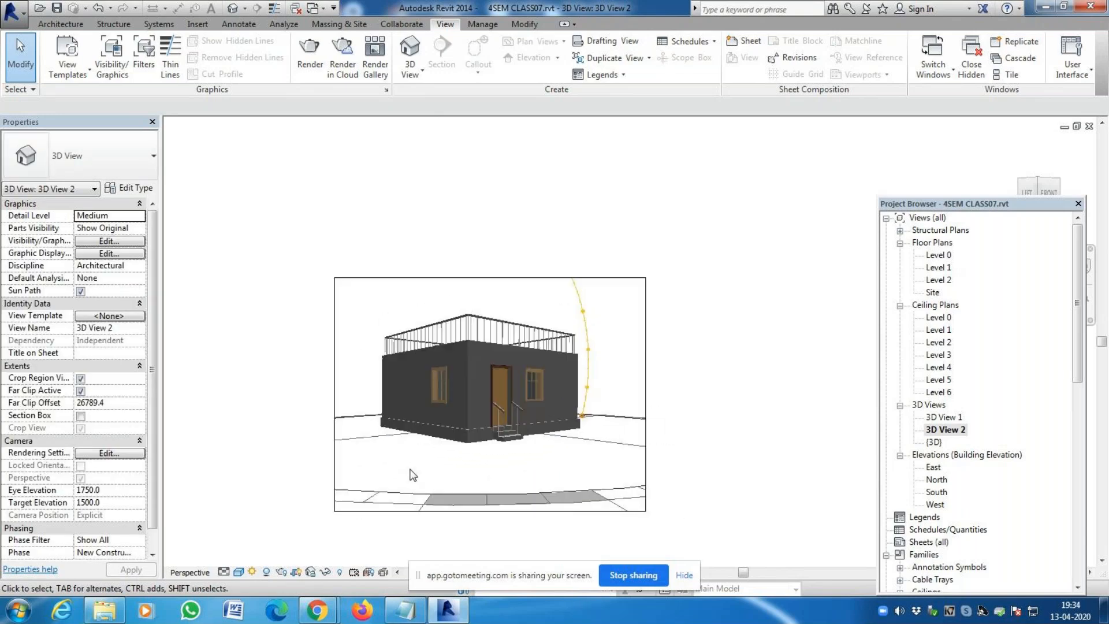
double_click(956, 418)
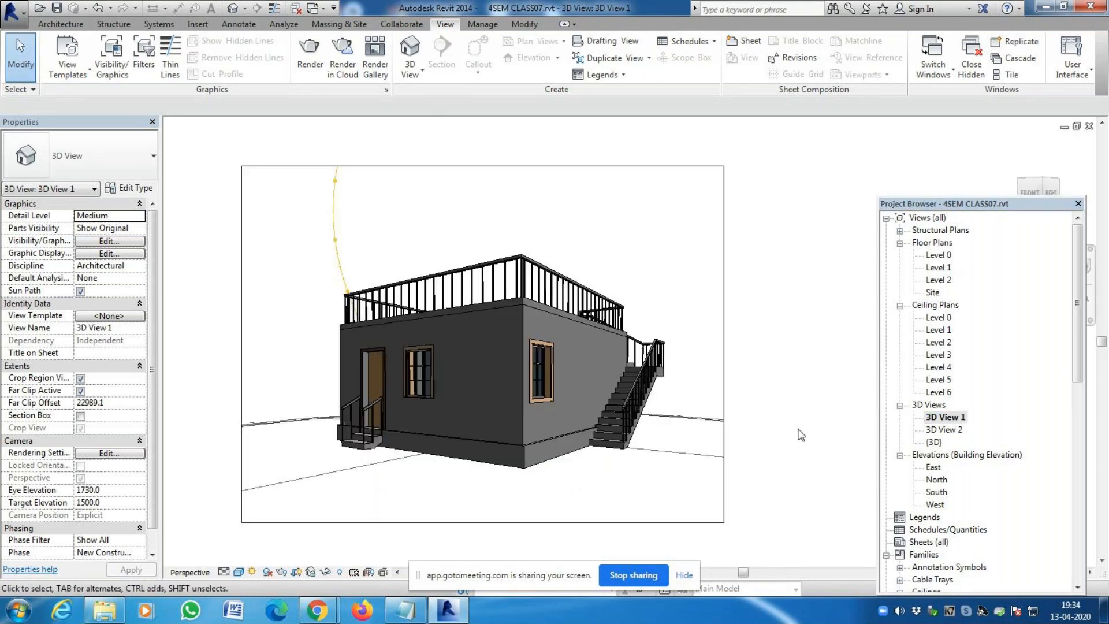
double_click(939, 430)
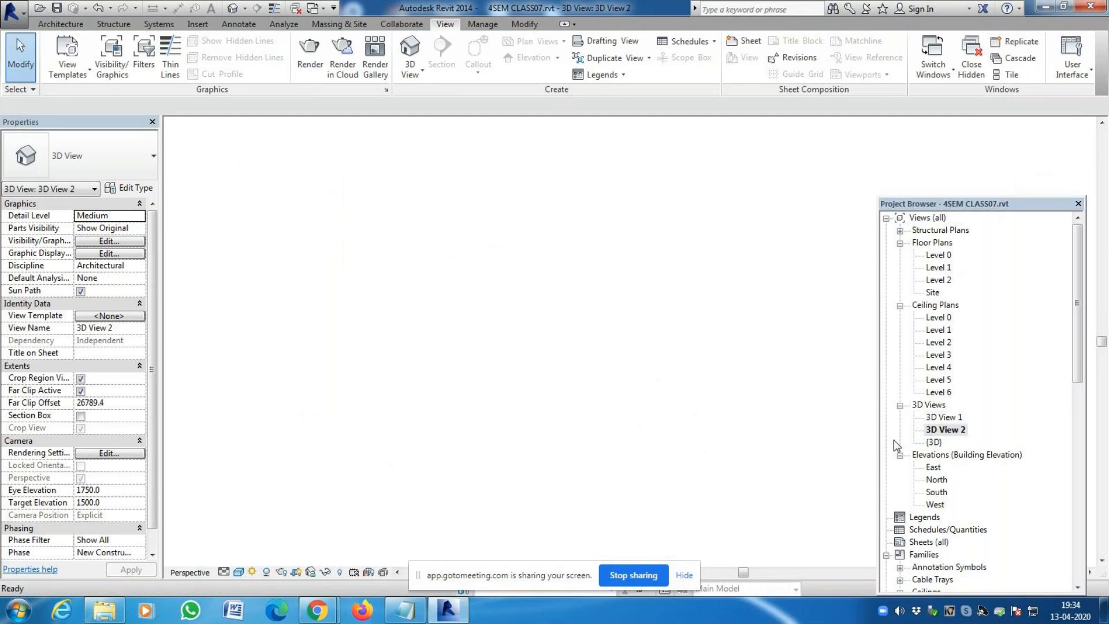
Switch to the Materials.txt notes in Notepad, mark the Sun Path topic with "/", and return to Revit
click(393, 616)
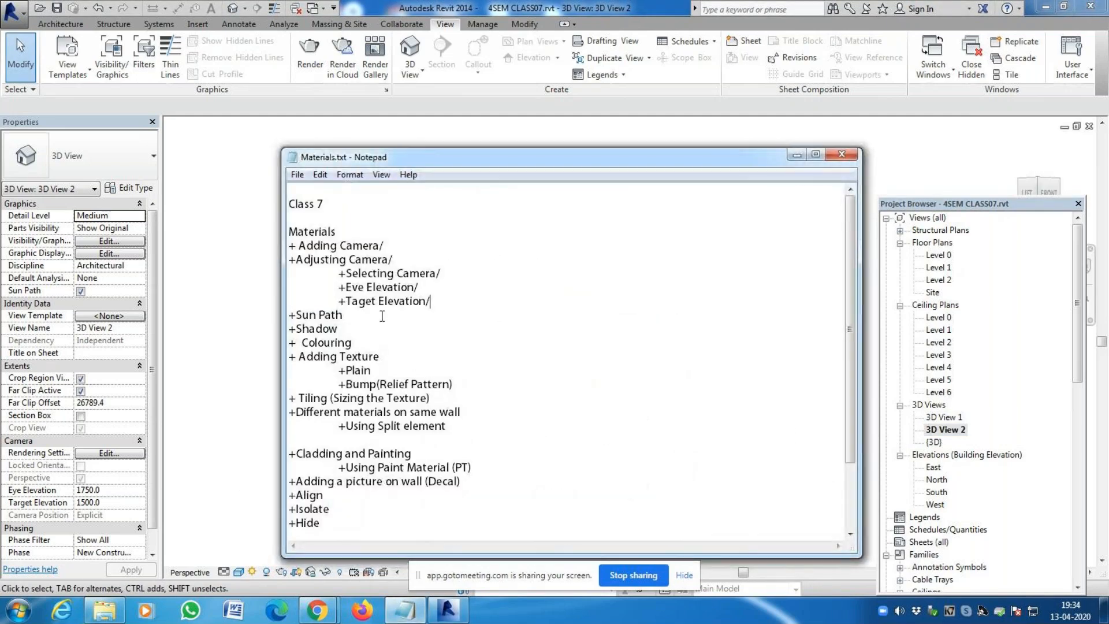
text(/)
click(796, 155)
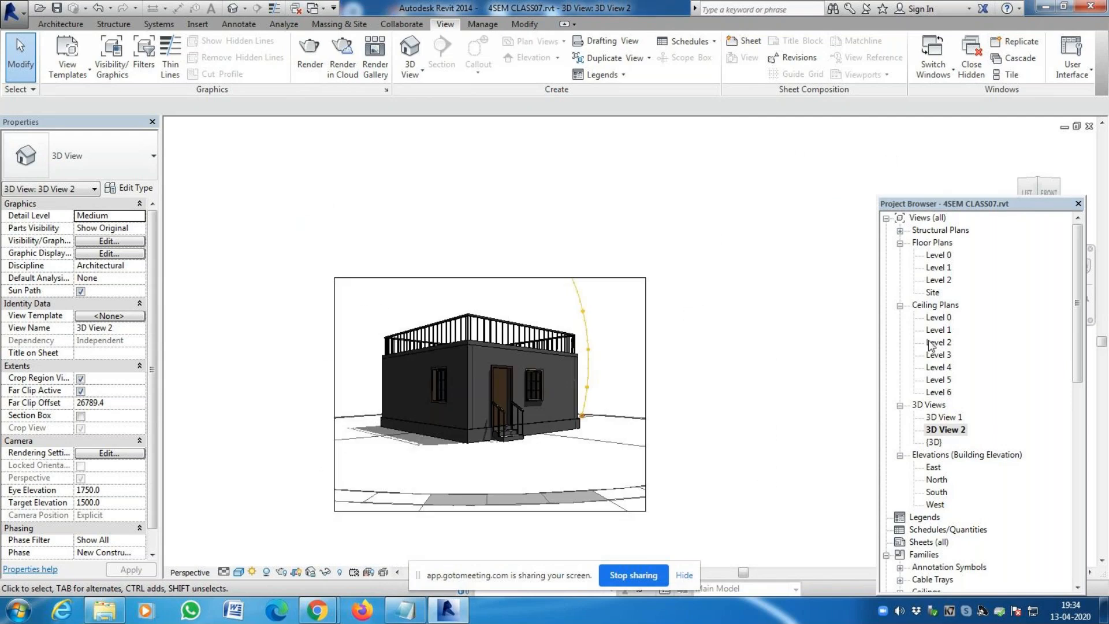
On the Level 0 plan, draw an L-shaped pair of Generic - 140mm Masonry walls outside the building's lower-right corner, the horizontal one about 5000 mm long
double_click(939, 254)
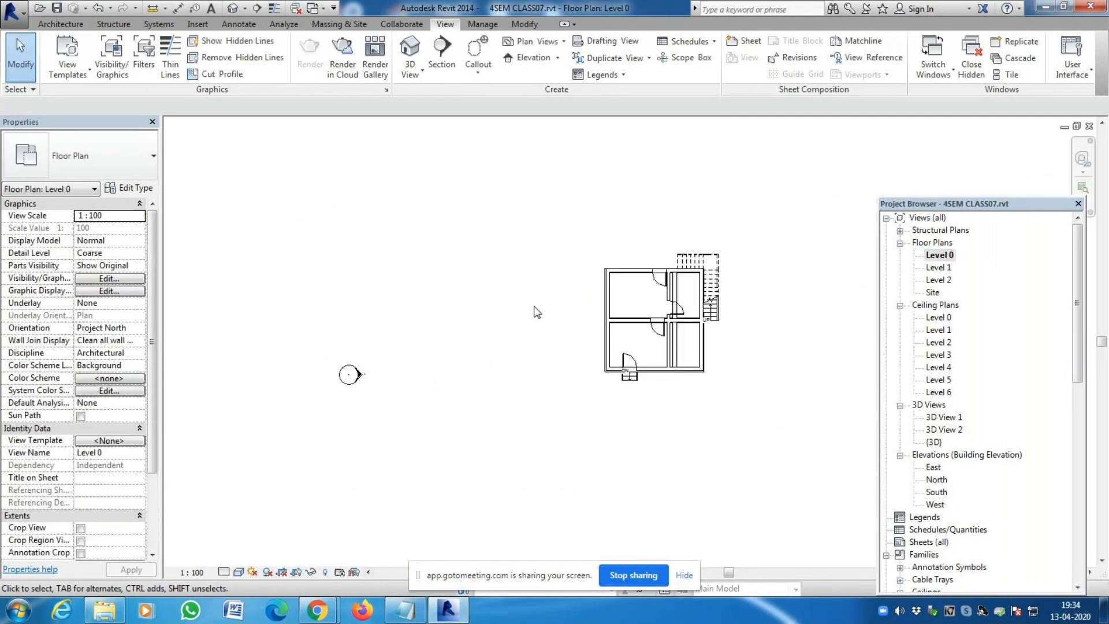
click(61, 23)
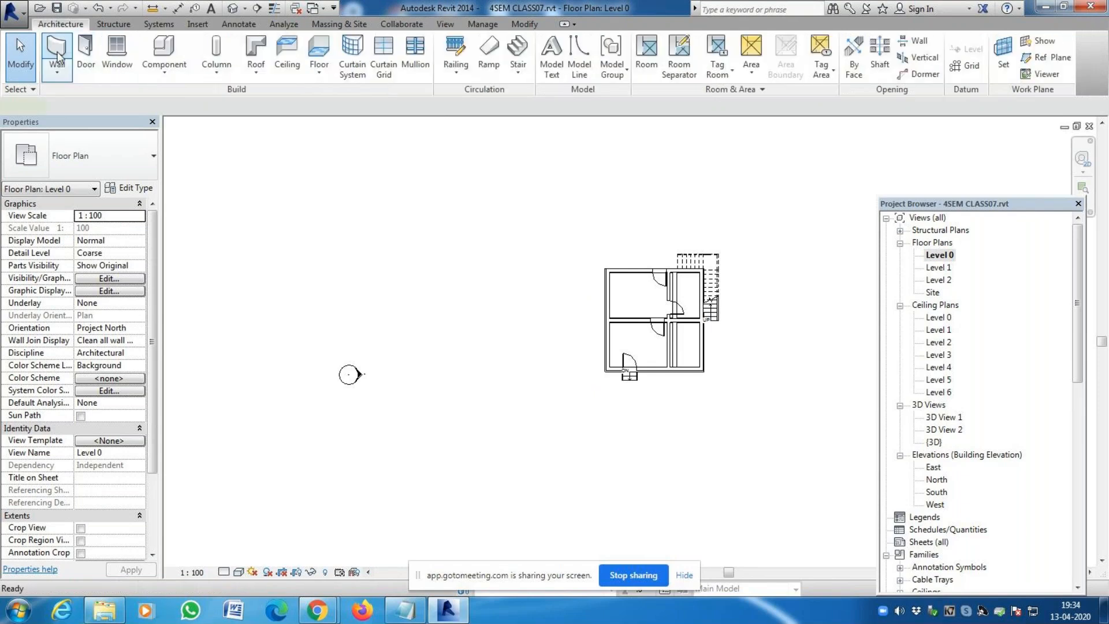
click(60, 55)
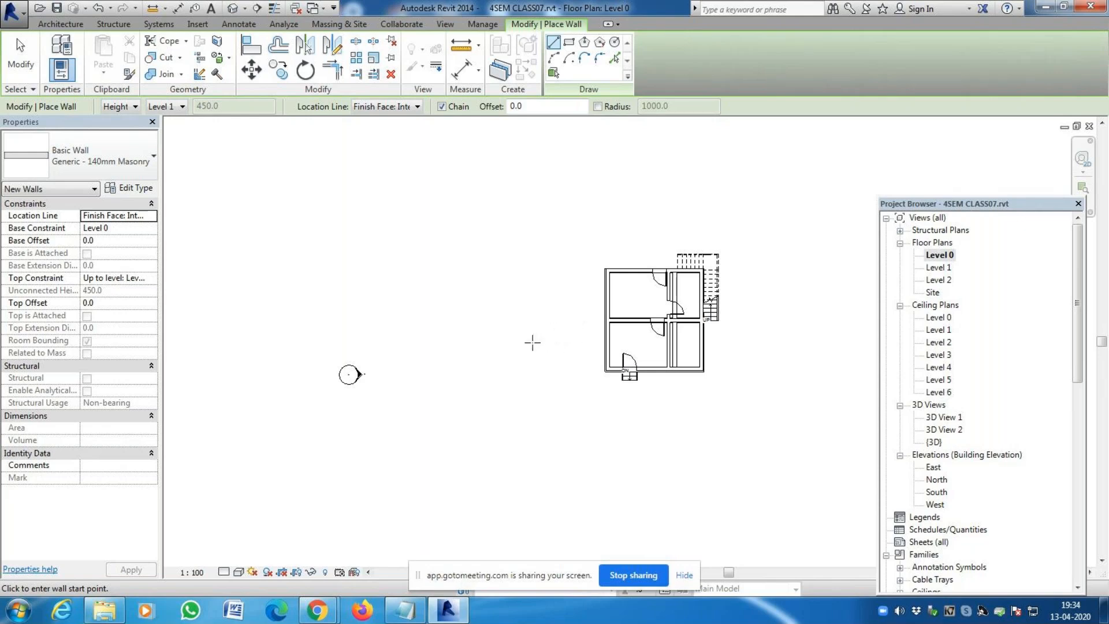
scroll(542, 381, down, 3)
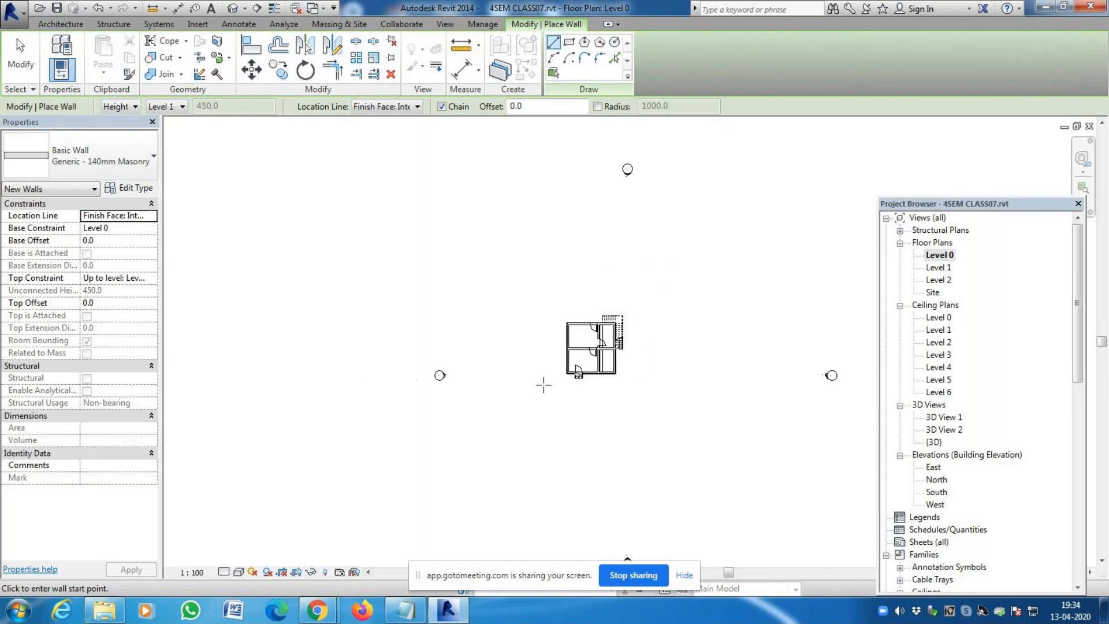
scroll(591, 390, up, 3)
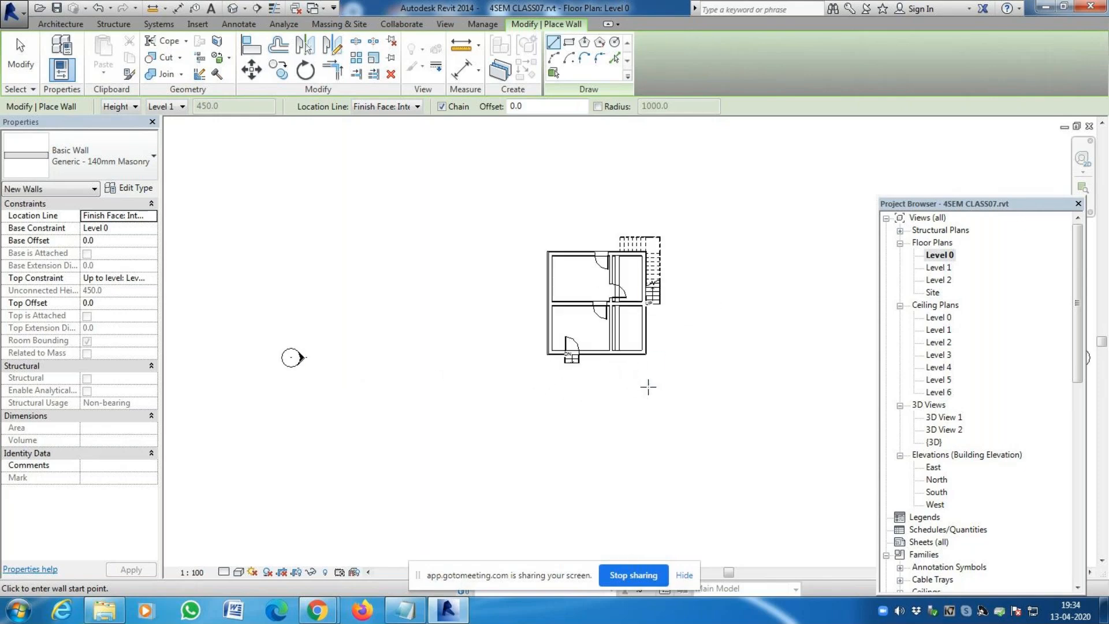
click(648, 387)
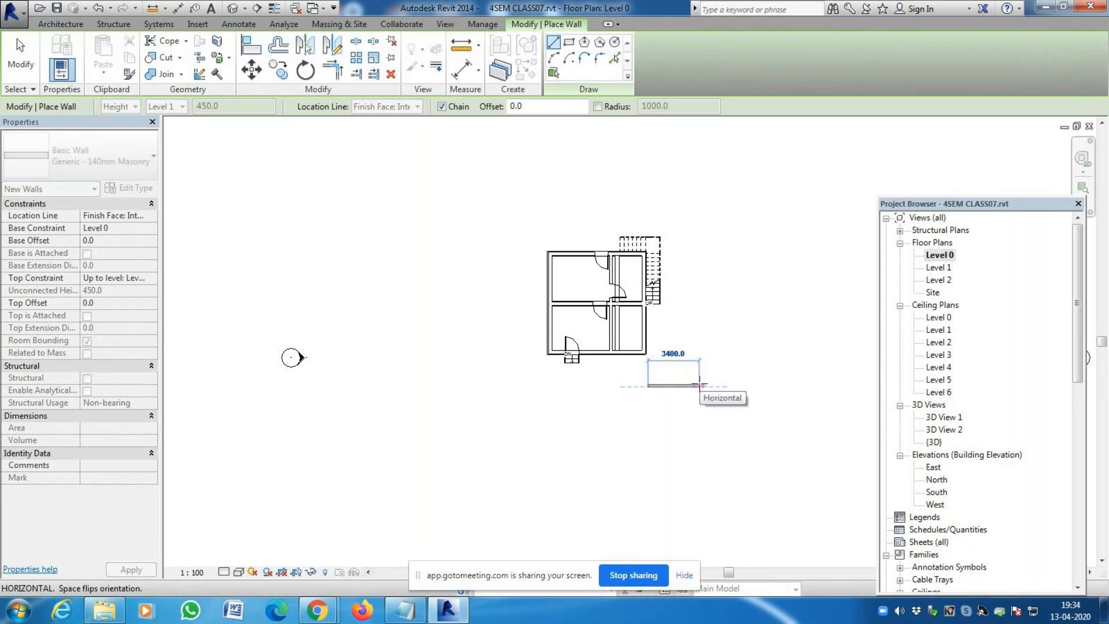
key(Escape)
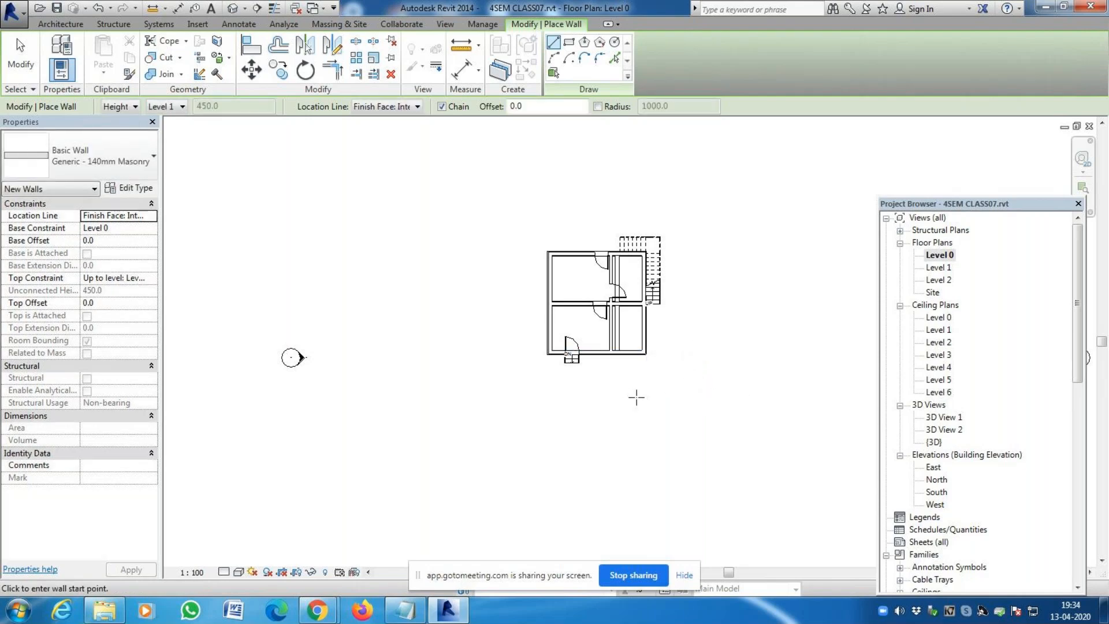
click(703, 350)
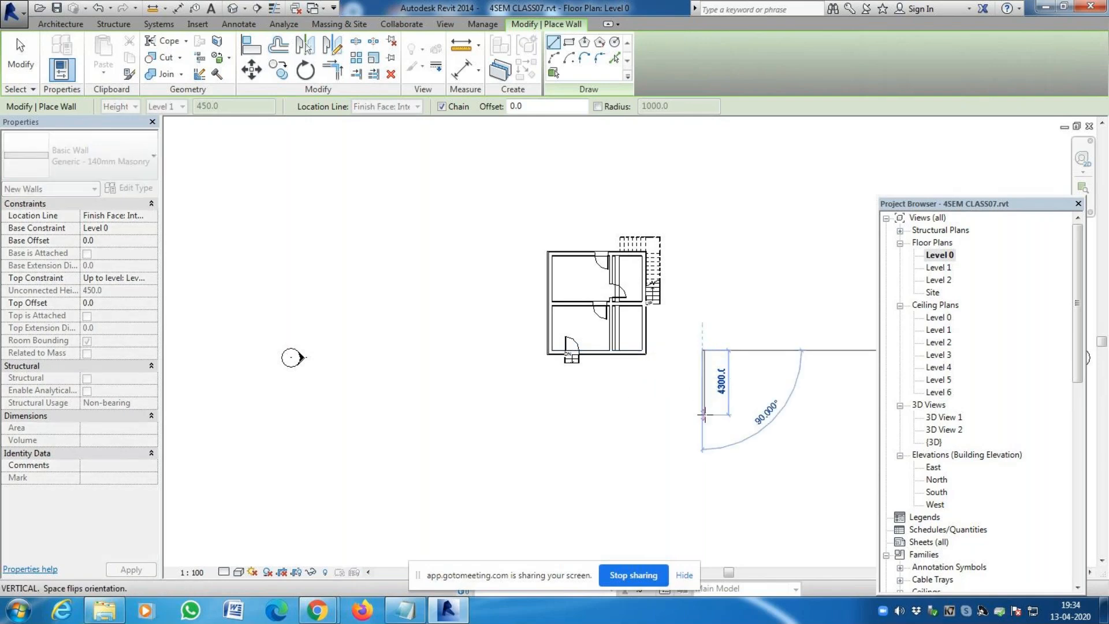
click(704, 393)
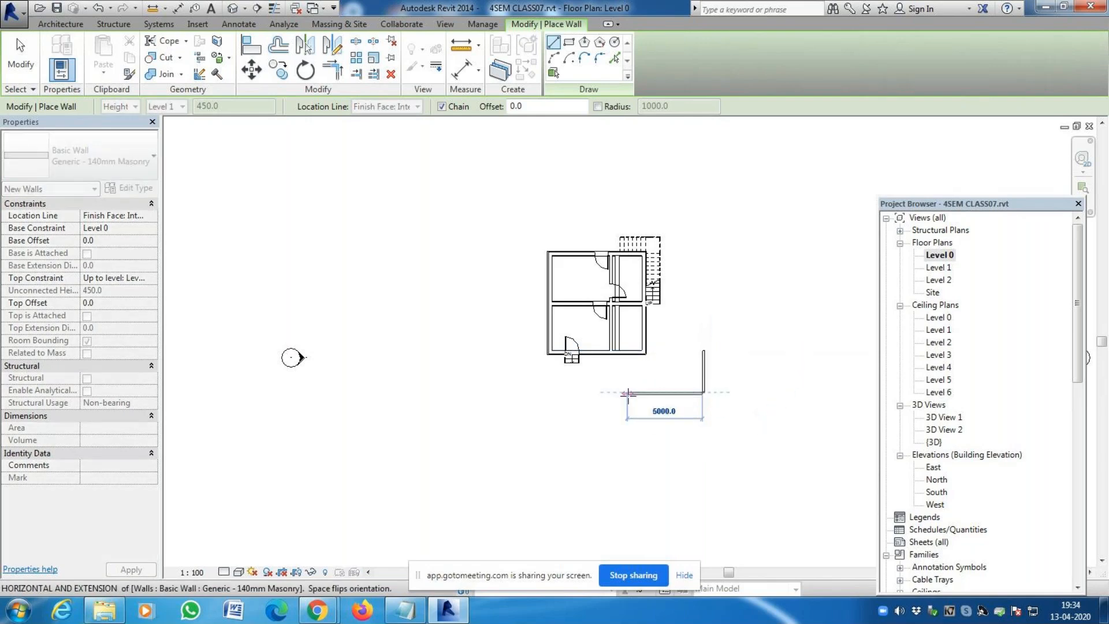
click(627, 393)
key(Escape)
key(Escape)
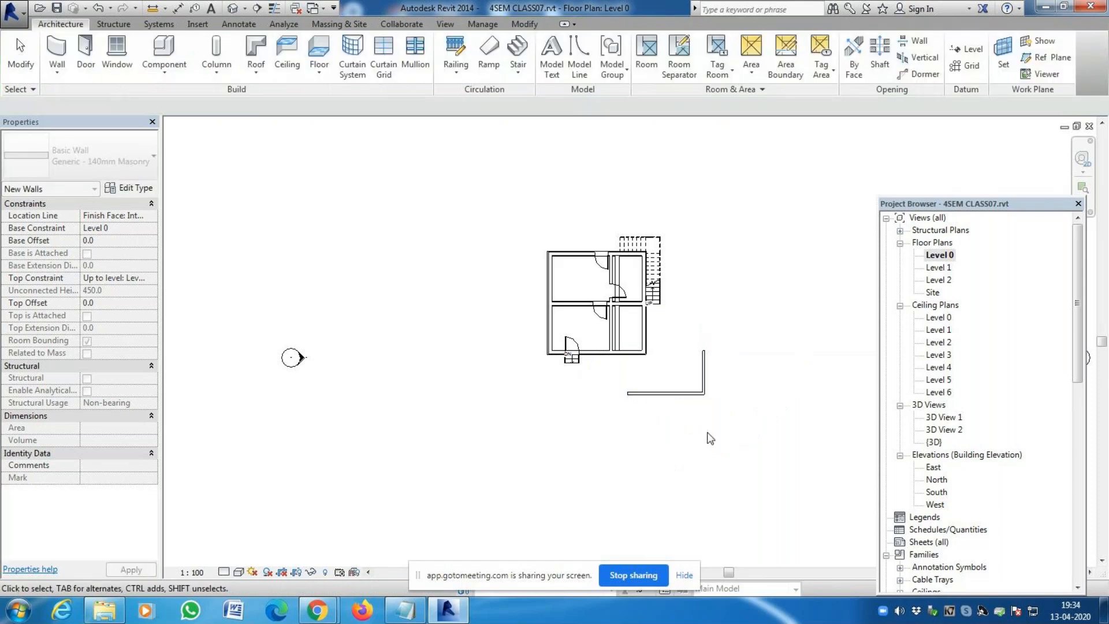
Select the new horizontal wall and examine it in front of the building in 3D View 1
click(685, 396)
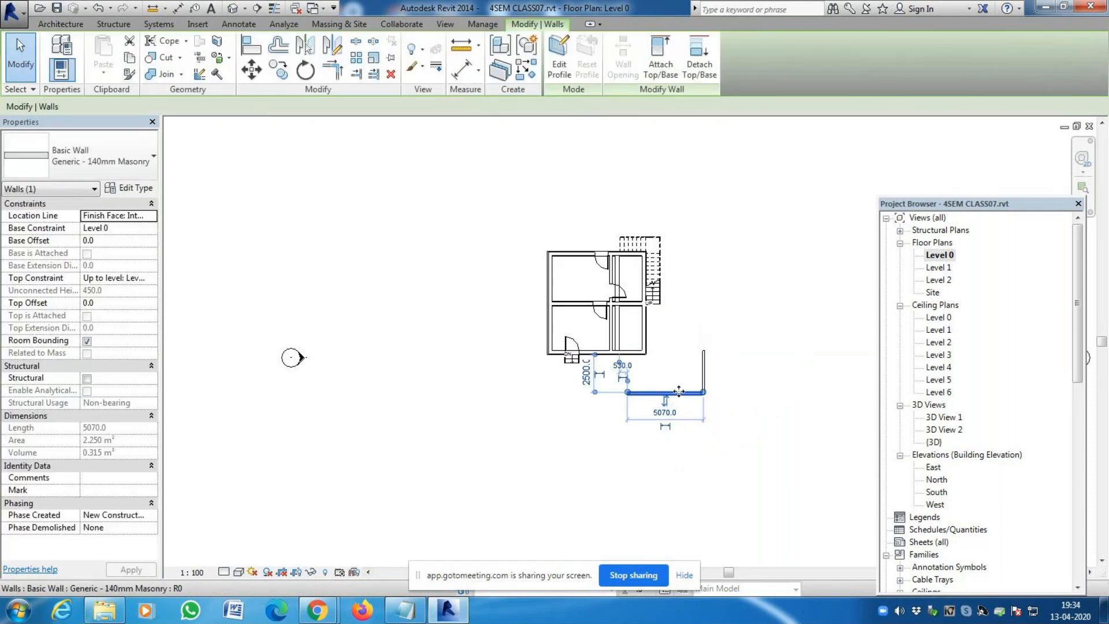
double_click(938, 422)
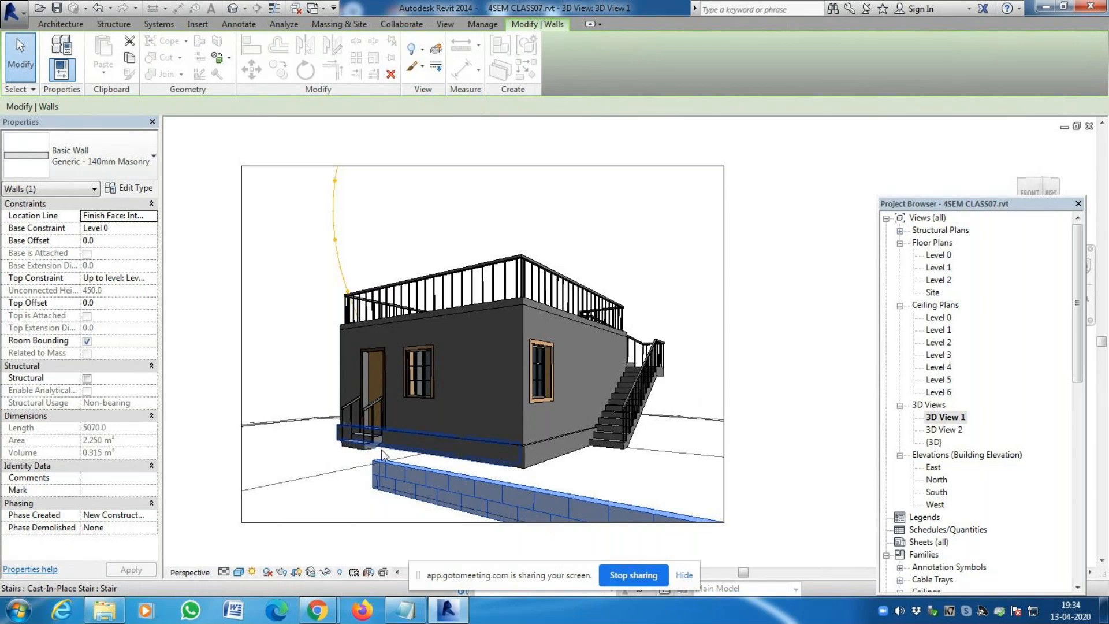
scroll(362, 439, down, 1)
scroll(437, 485, up, 1)
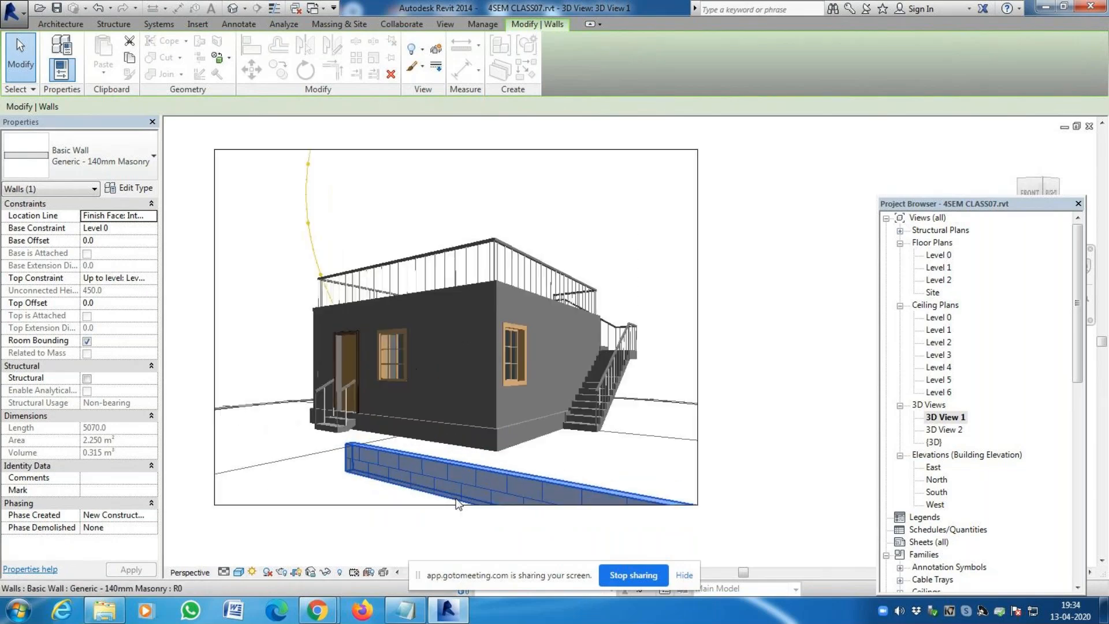
scroll(425, 468, up, 3)
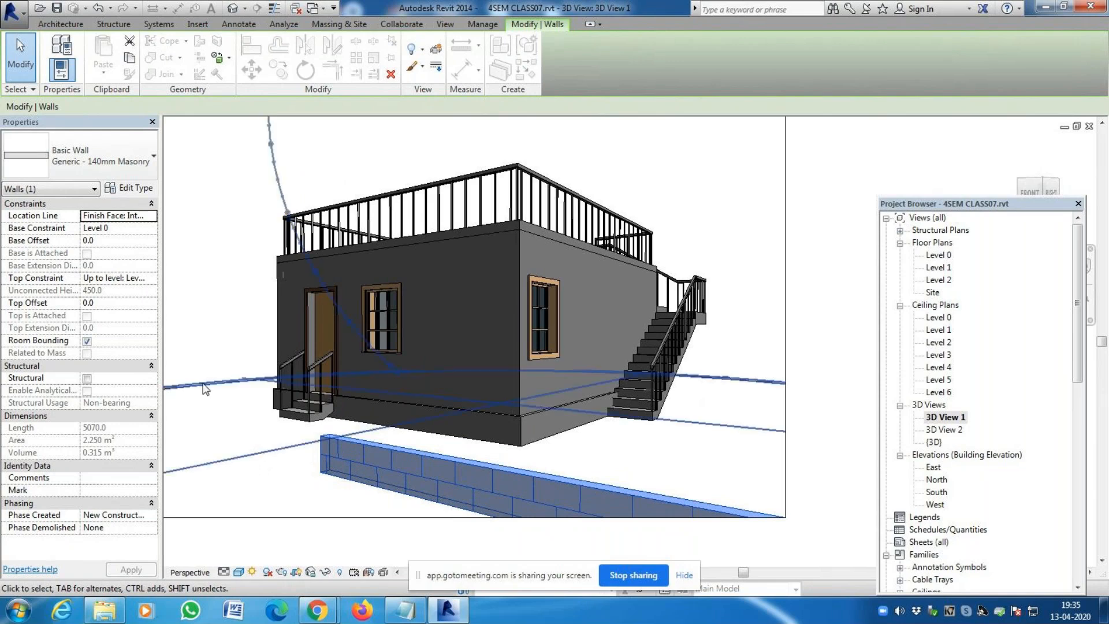
scroll(406, 430, down, 2)
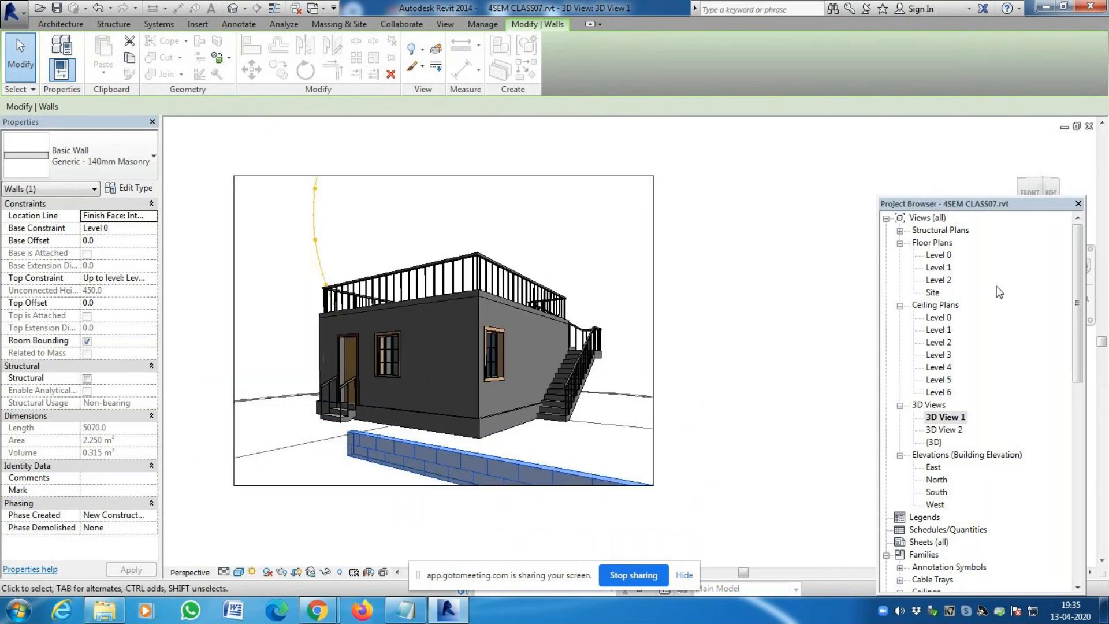
On the Level 0 plan, copy the horizontal masonry wall upward to just beyond the building's upper side and staircase
double_click(937, 254)
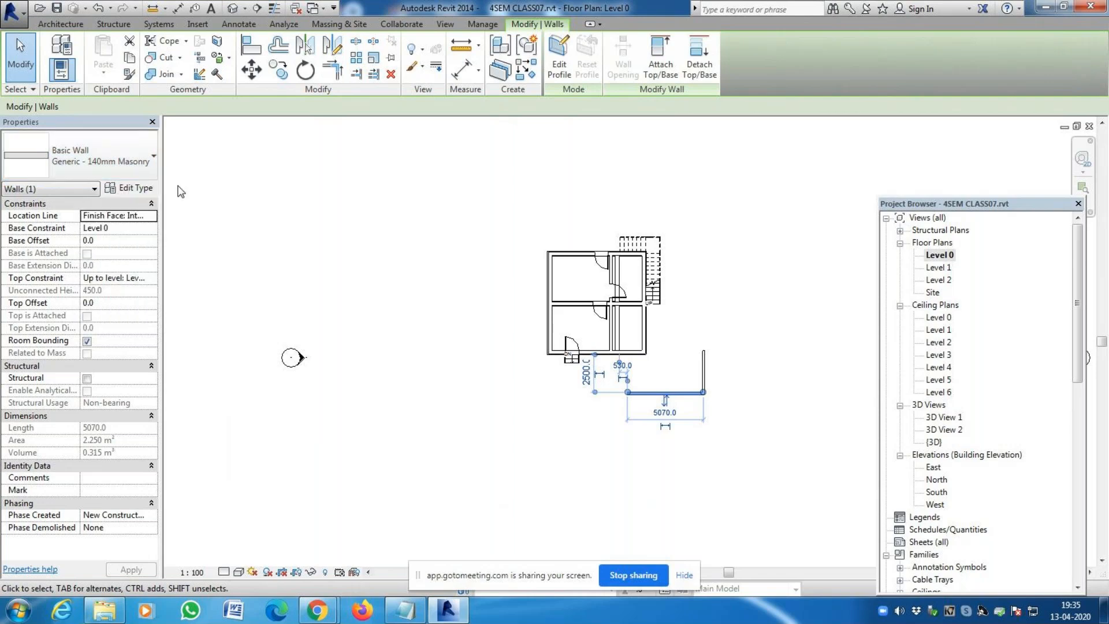
click(705, 379)
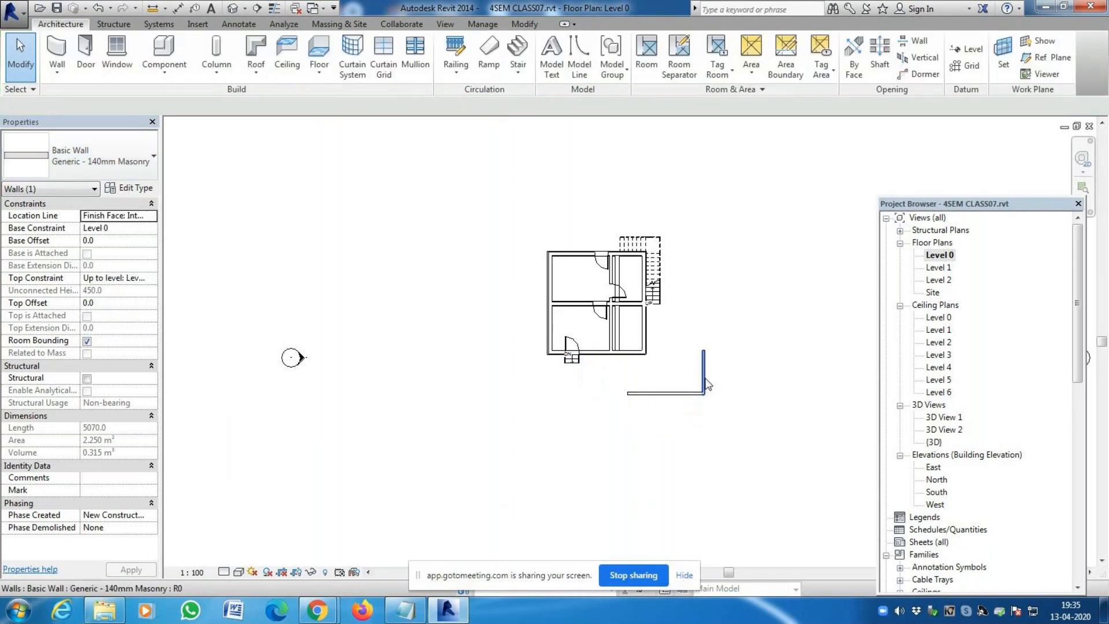
click(670, 392)
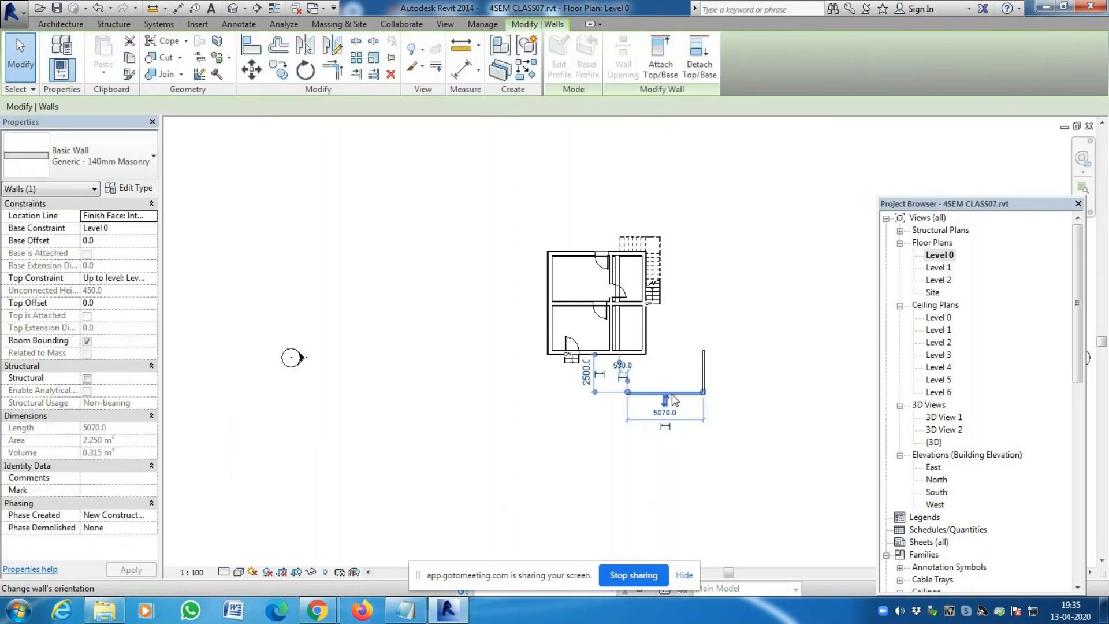
key(Escape)
key(c)
key(p)
key(Escape)
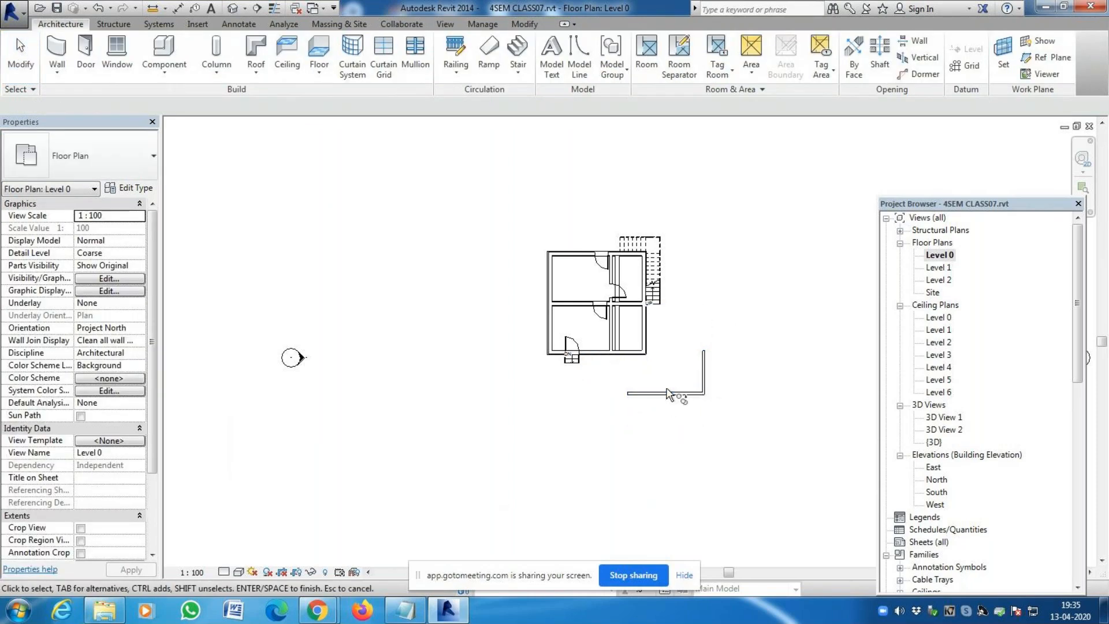
click(700, 393)
key(c)
key(o)
click(703, 392)
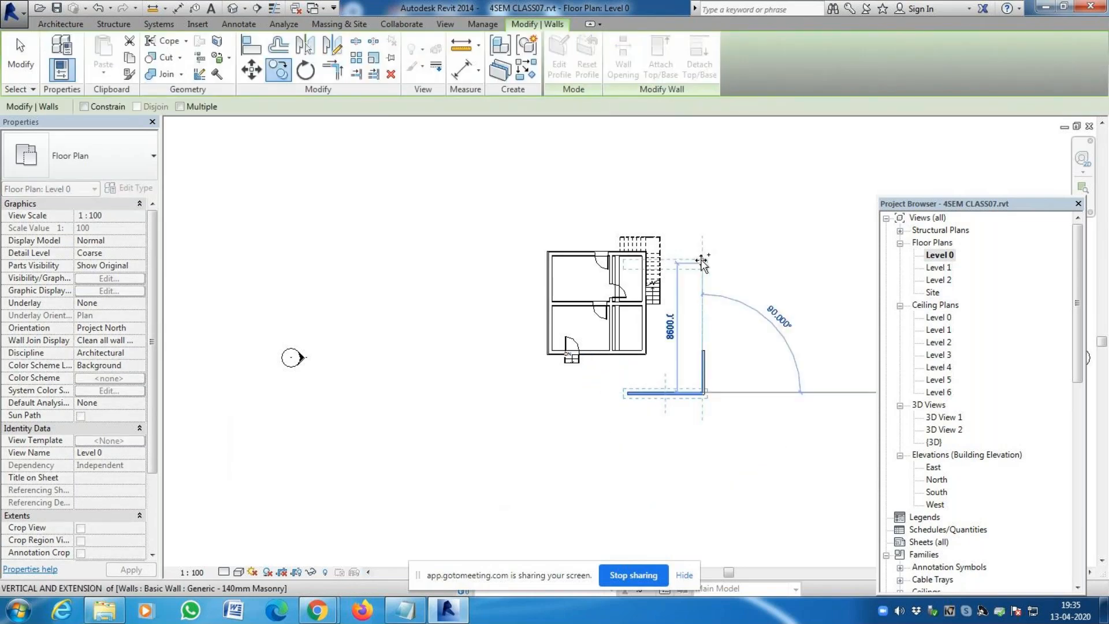
click(694, 217)
key(Escape)
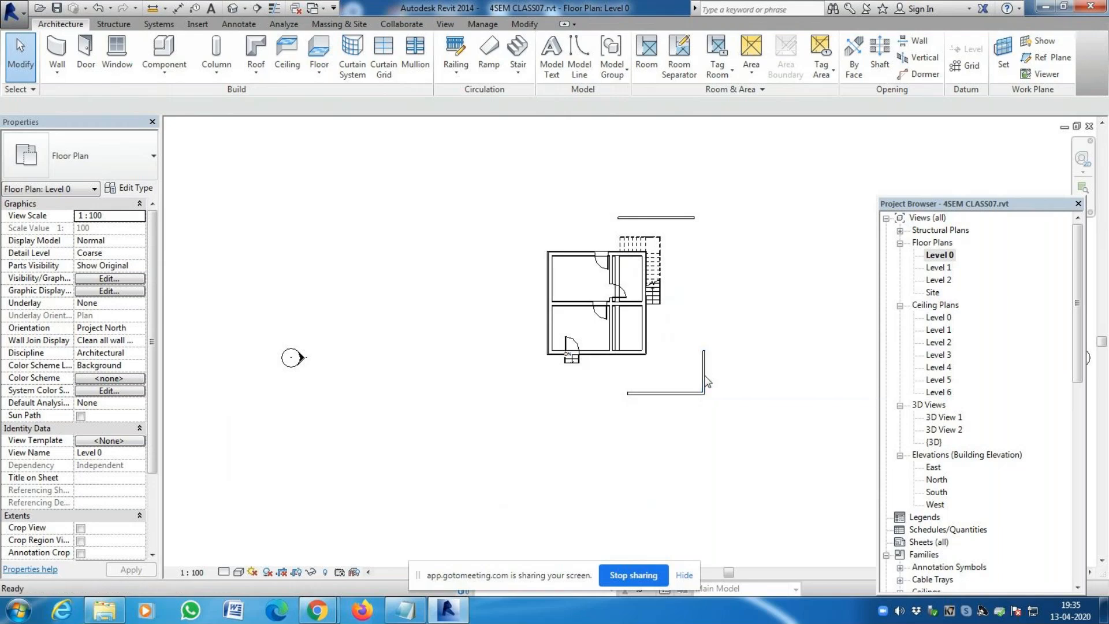
Copy the vertical masonry wall horizontally across to the outside of the building's left side
click(702, 381)
key(c)
key(o)
click(703, 392)
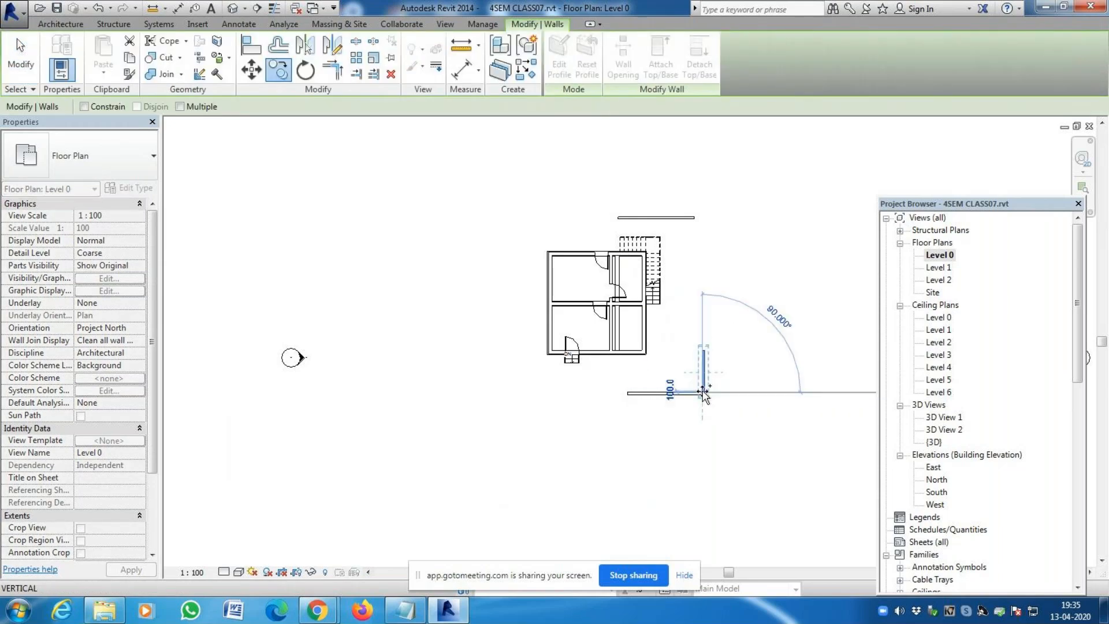
click(527, 392)
key(Escape)
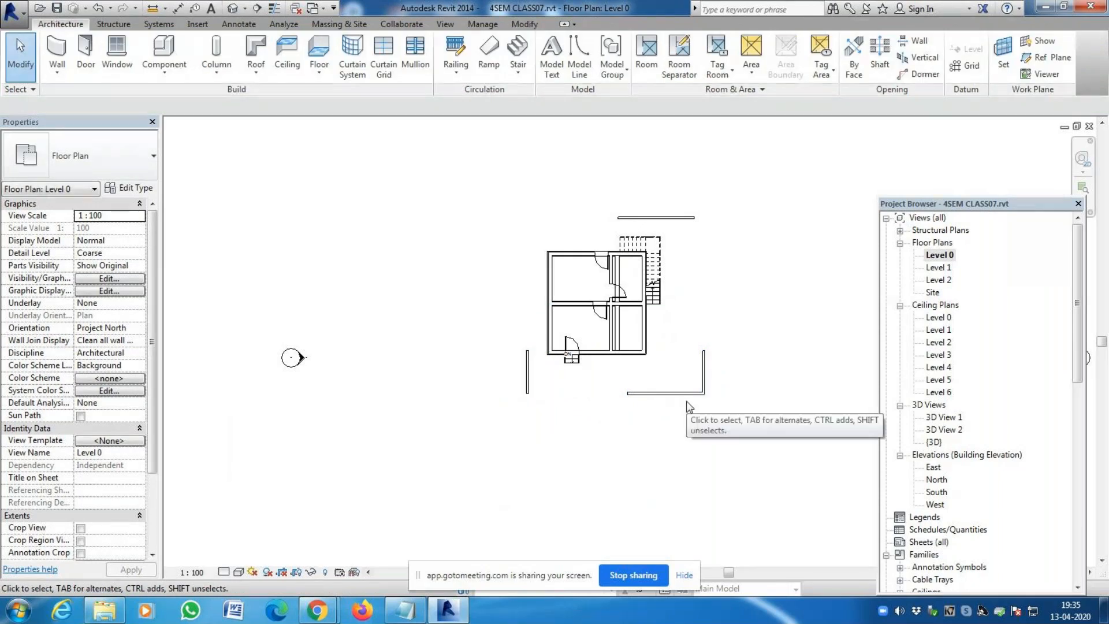
Trim/Extend the left and right vertical walls to meet the upper wall at its two corners
key(t)
key(r)
click(528, 379)
click(666, 218)
click(704, 372)
key(Escape)
key(Escape)
Draw a wall about 2200 mm long rightward from the lower end of the left wall, leaving a gap in the front side
scroll(653, 411, up, 2)
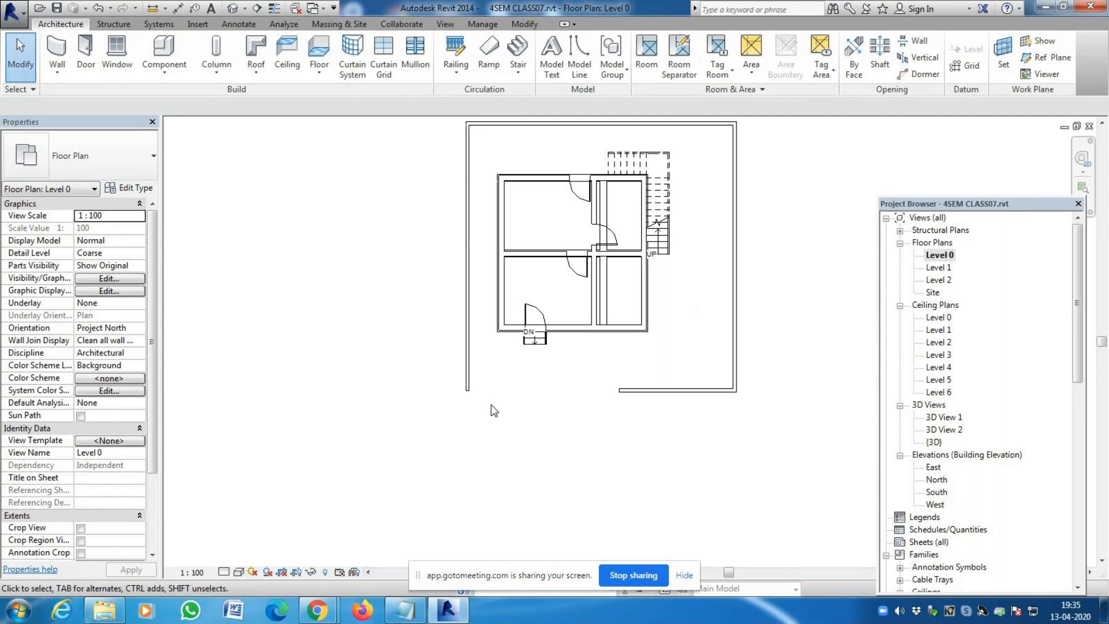
key(w)
key(a)
click(468, 390)
click(531, 390)
key(Escape)
key(Escape)
scroll(598, 382, down, 1)
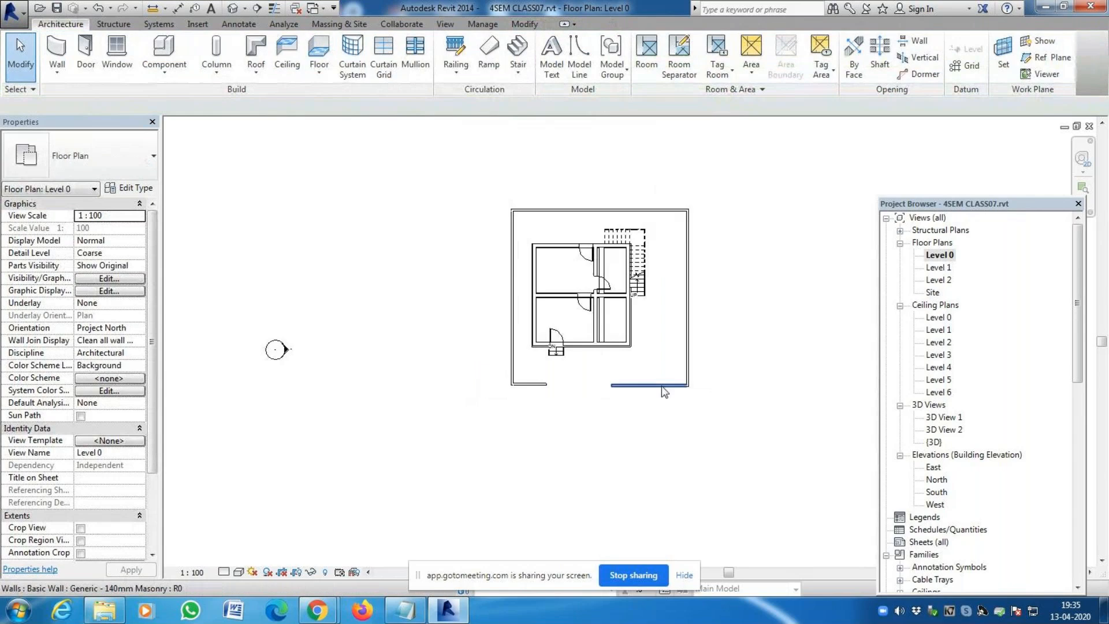
Examine the masonry compound walls around the building in 3D View 1 and 3D View 2
double_click(938, 417)
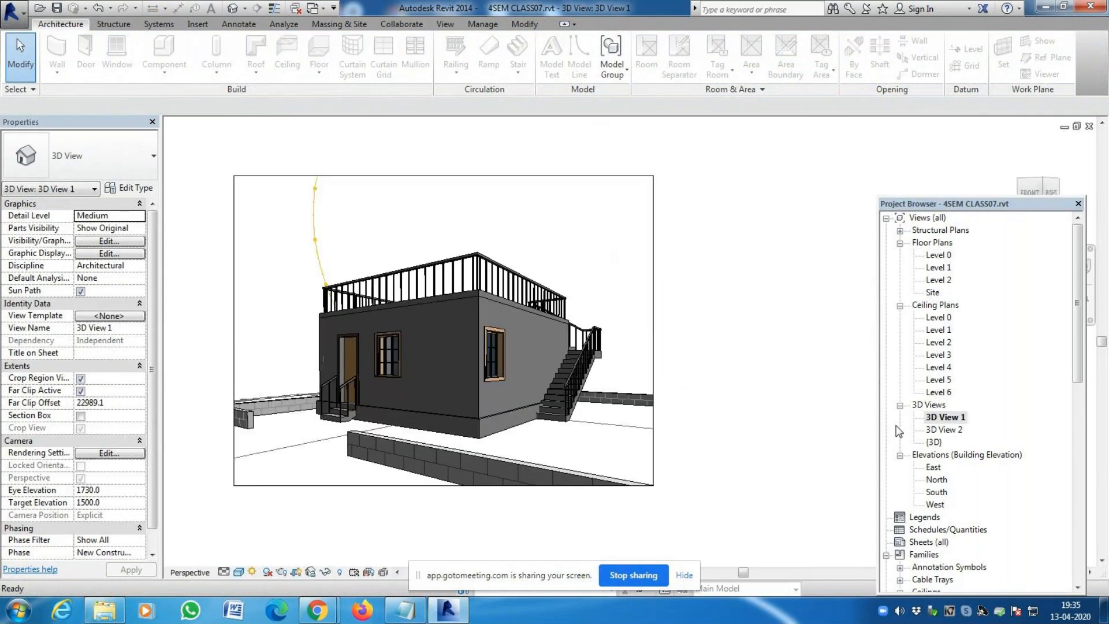
double_click(945, 430)
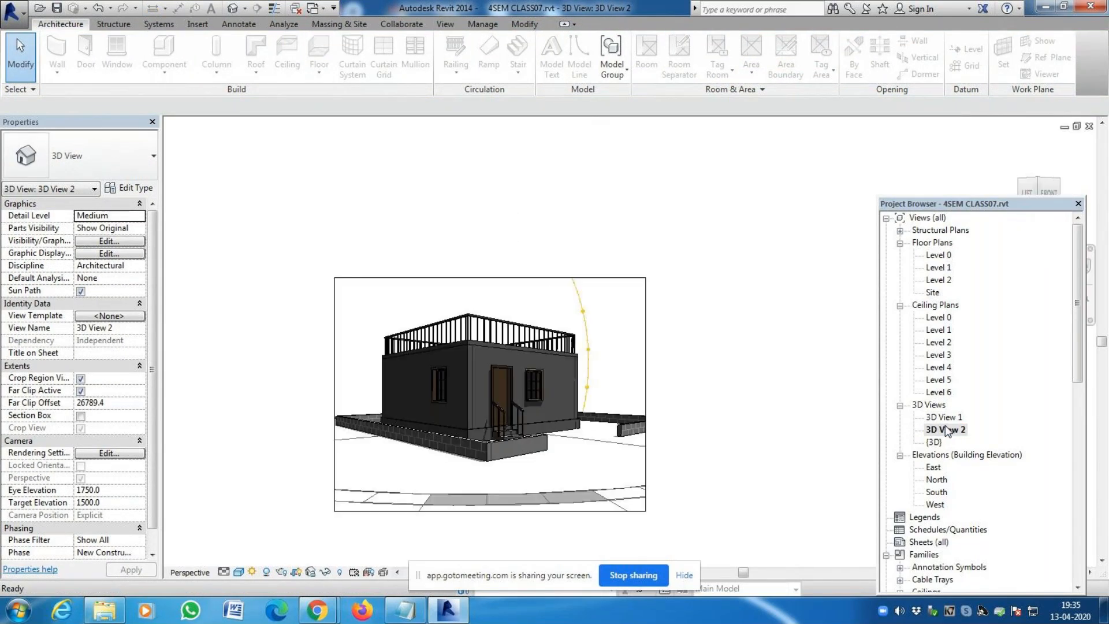
scroll(595, 354, up, 3)
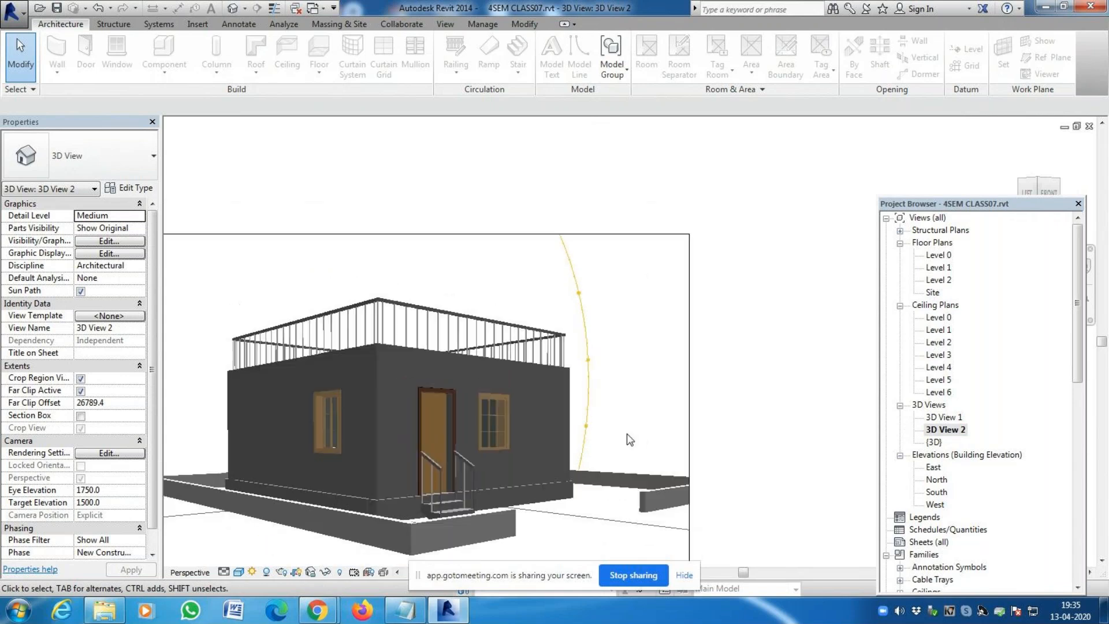
scroll(629, 440, down, 4)
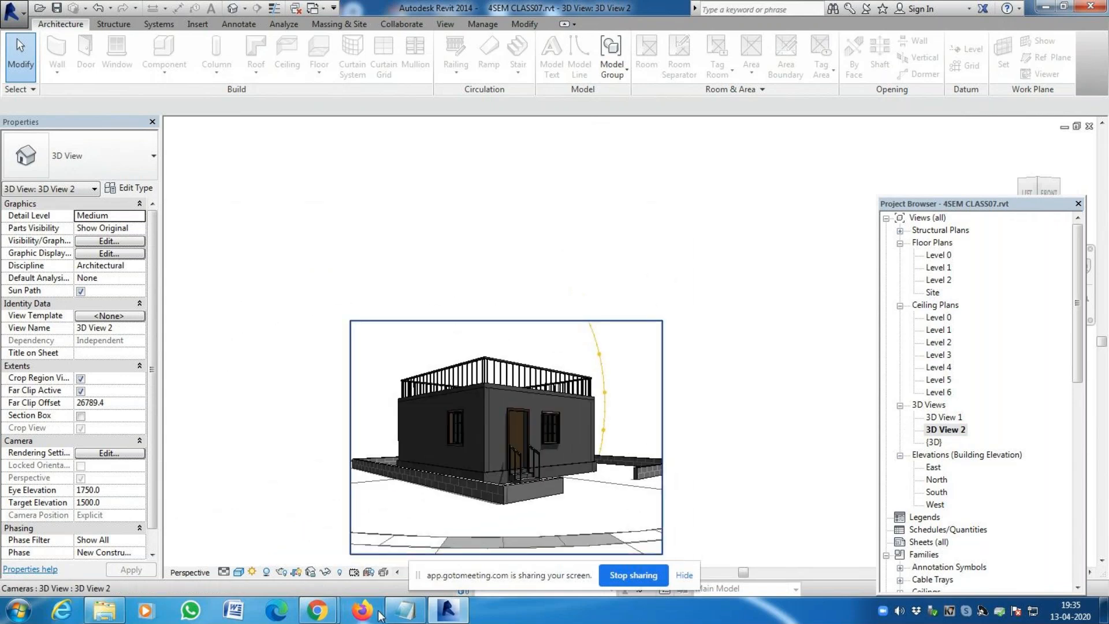
scroll(494, 498, up, 2)
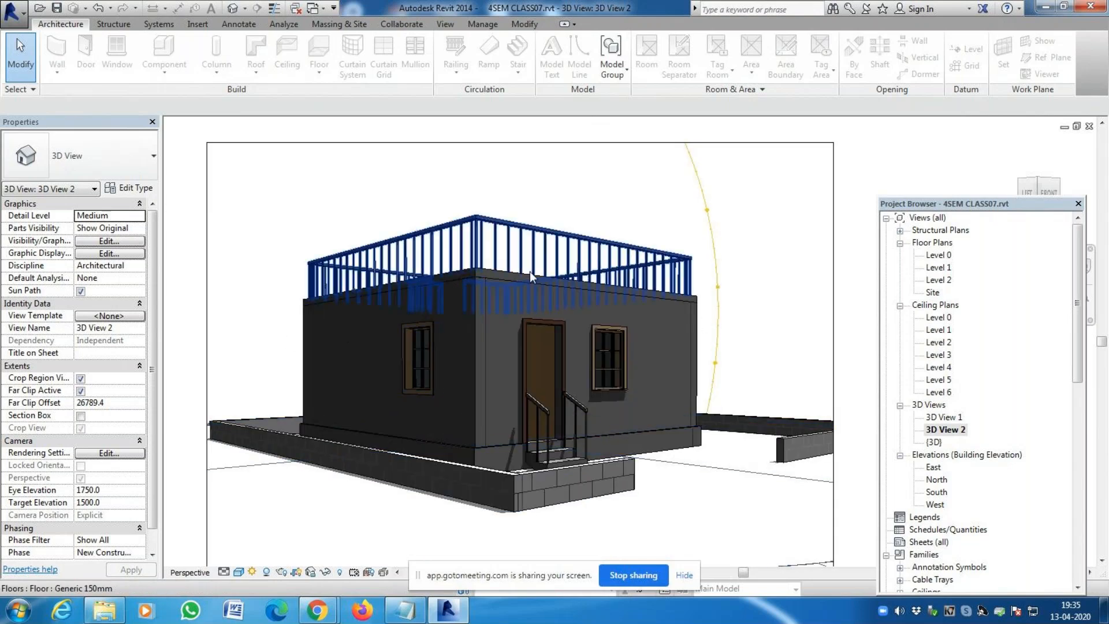
scroll(831, 388, up, 3)
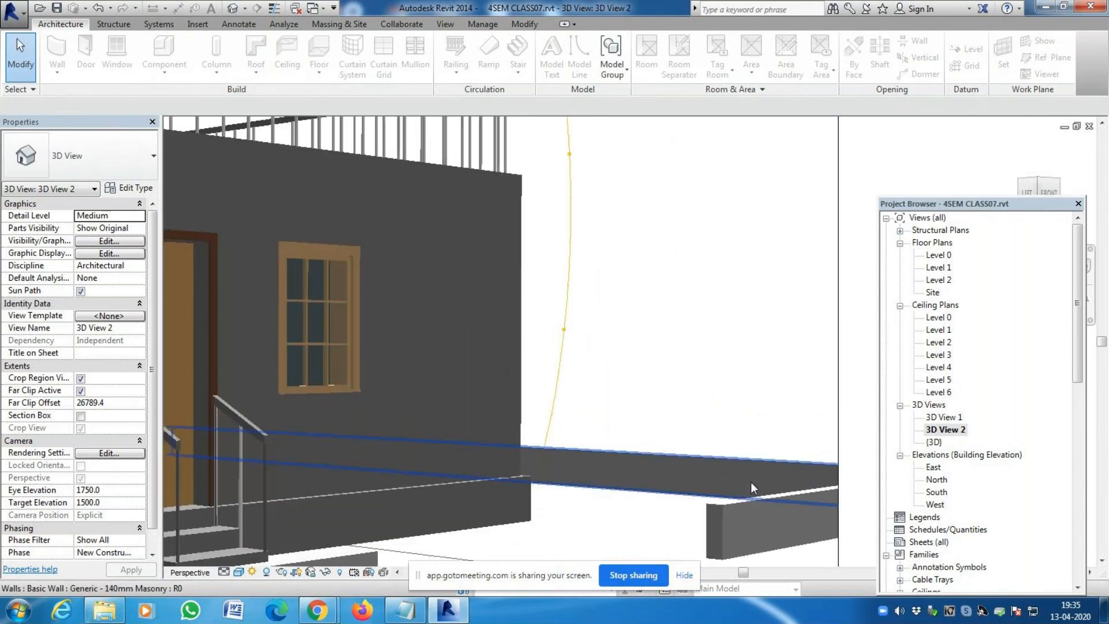
click(744, 480)
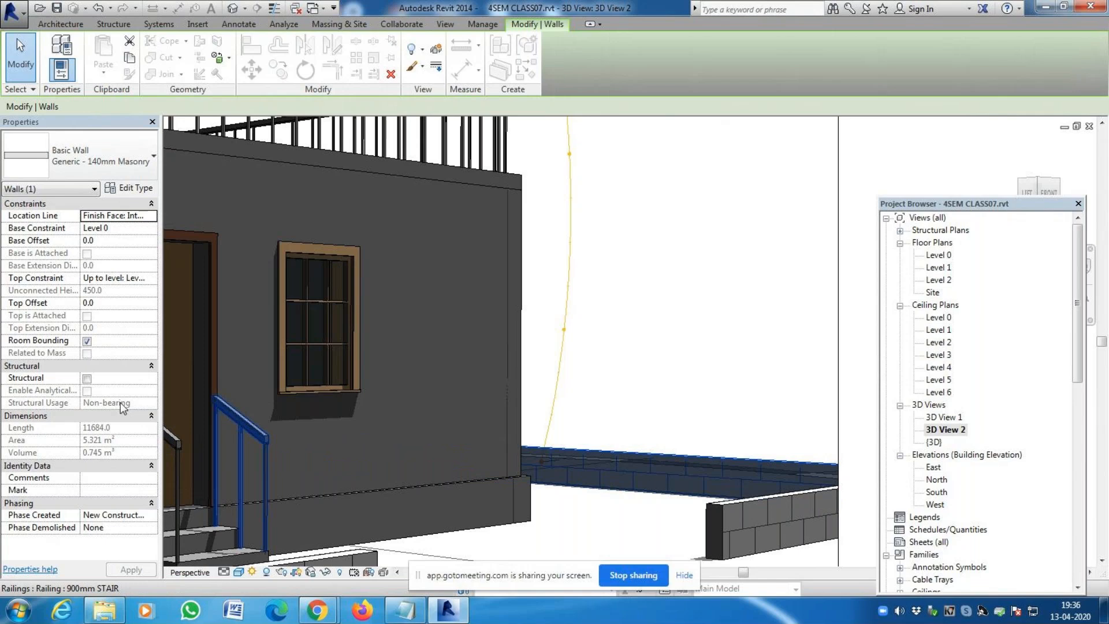
scroll(227, 349, down, 5)
scroll(435, 440, up, 5)
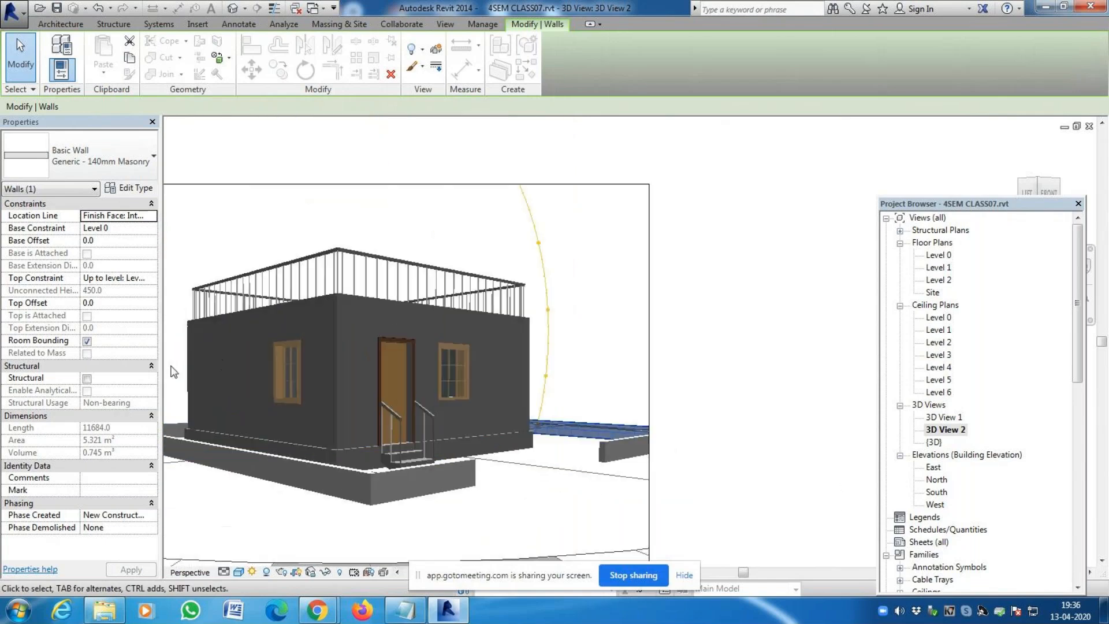
key(Escape)
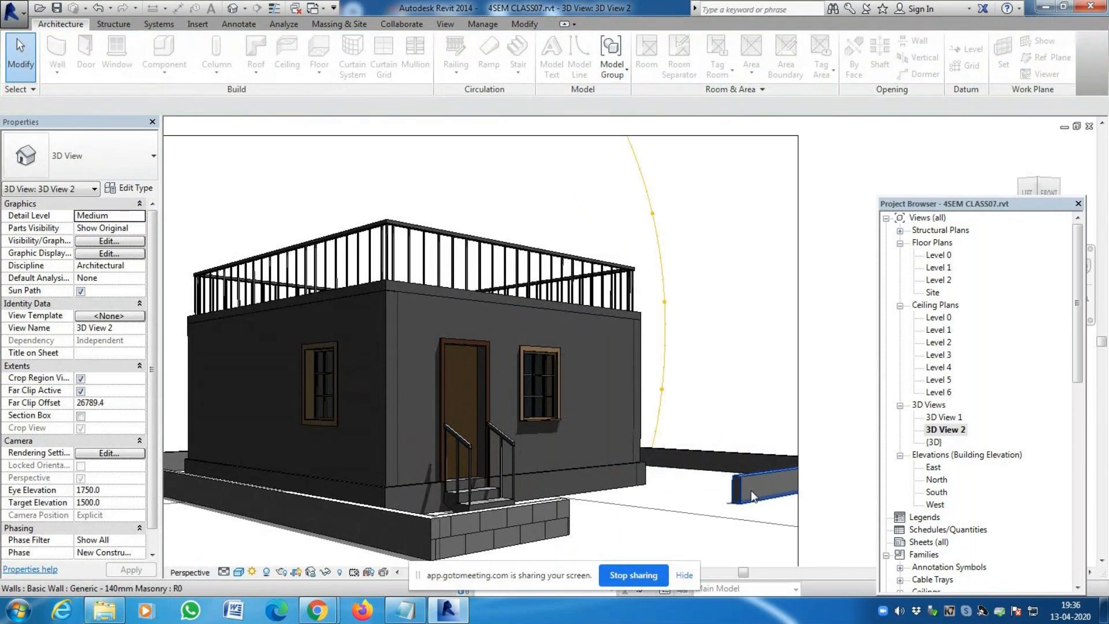
Inspect the layer structure of the front wall's Generic - 140mm Masonry type and close it without changes
click(751, 491)
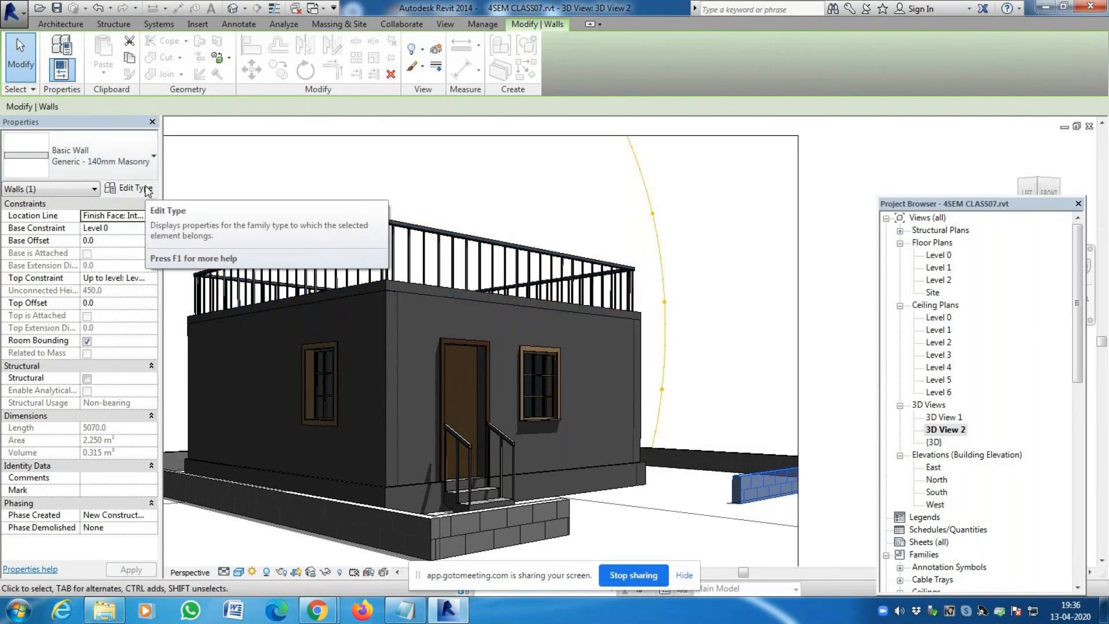
click(147, 190)
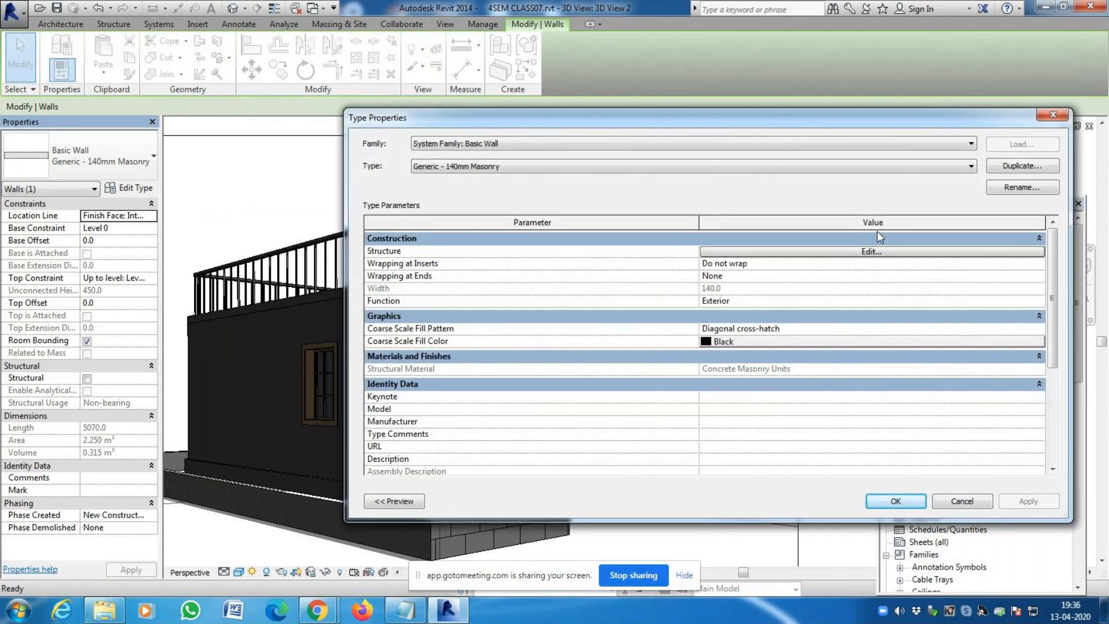
click(875, 252)
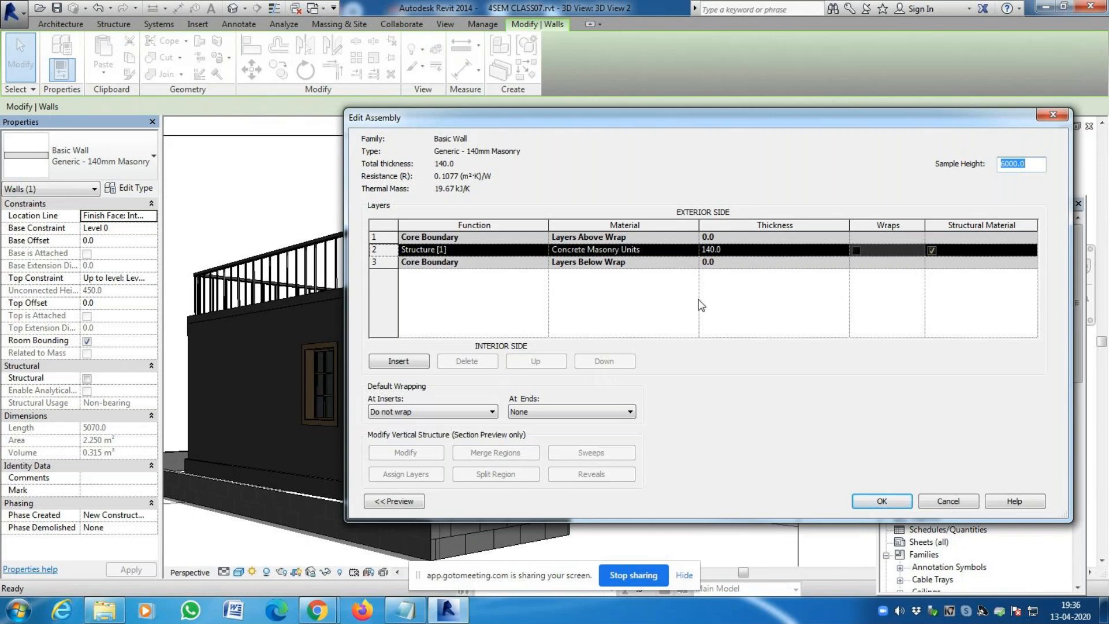
click(949, 501)
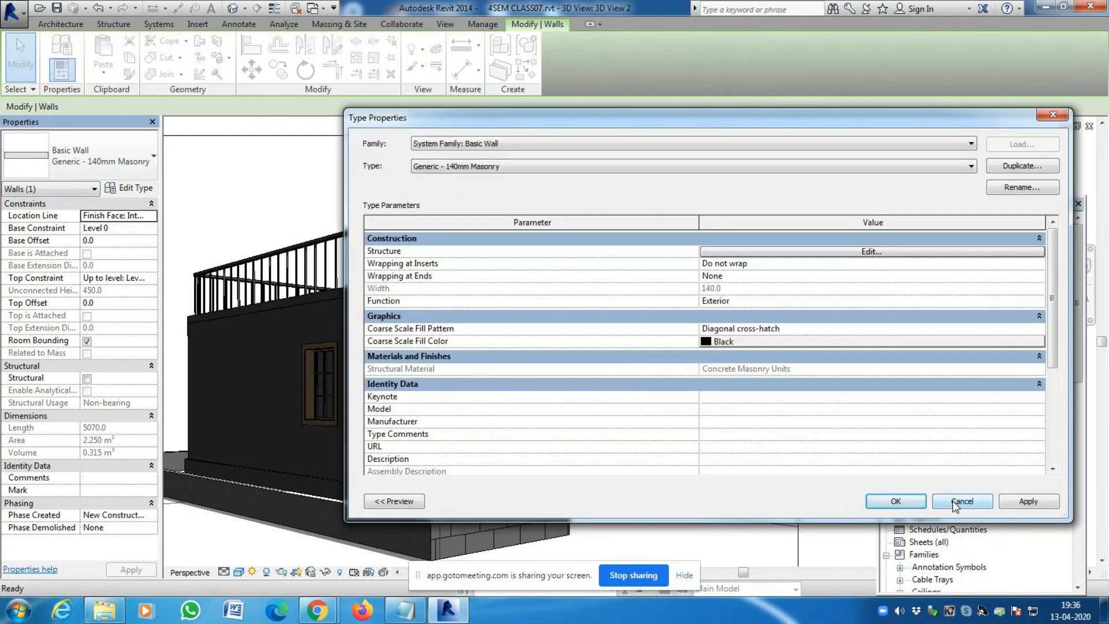
click(952, 501)
On the Level 0 plan, change all five compound walls to the Generic - 230 mm type
double_click(939, 255)
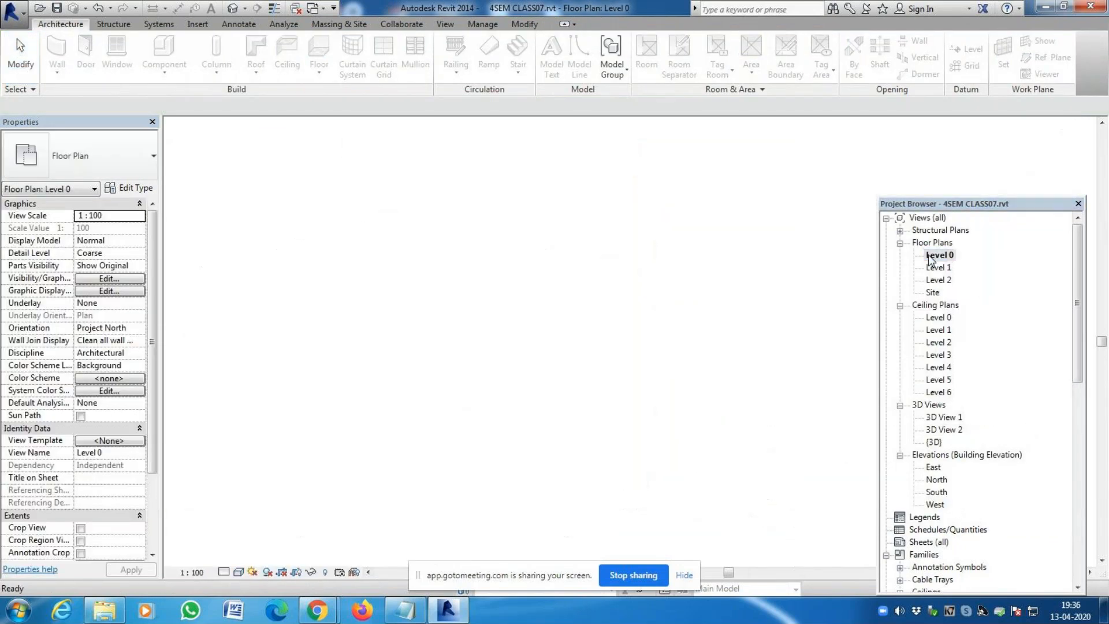
click(511, 294)
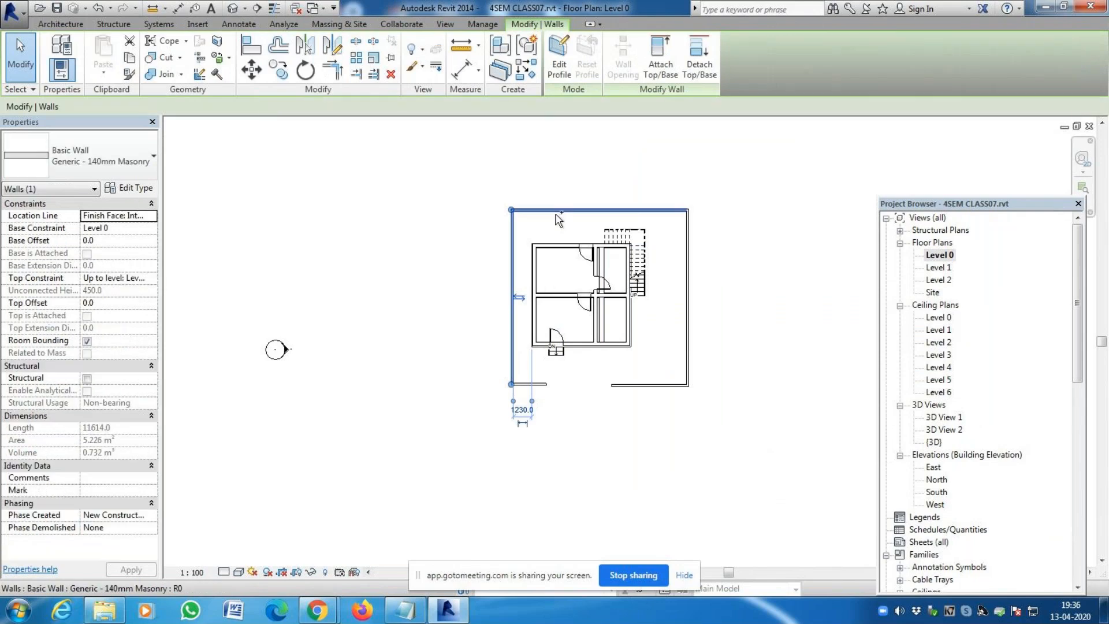
ctrl+click(689, 249)
ctrl+click(661, 385)
ctrl+click(528, 385)
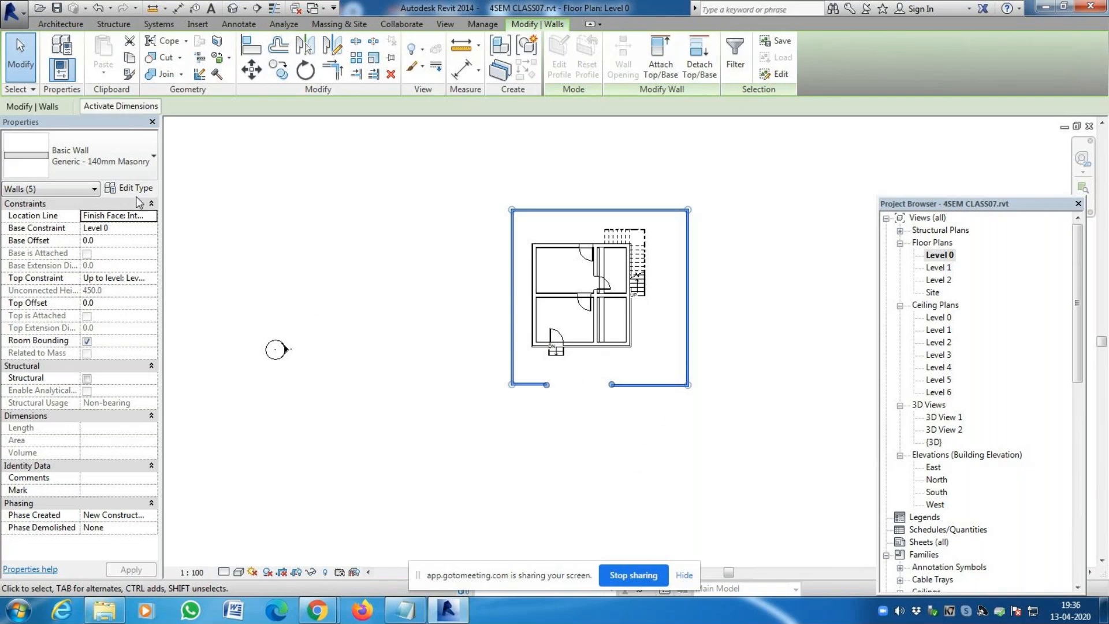
click(152, 160)
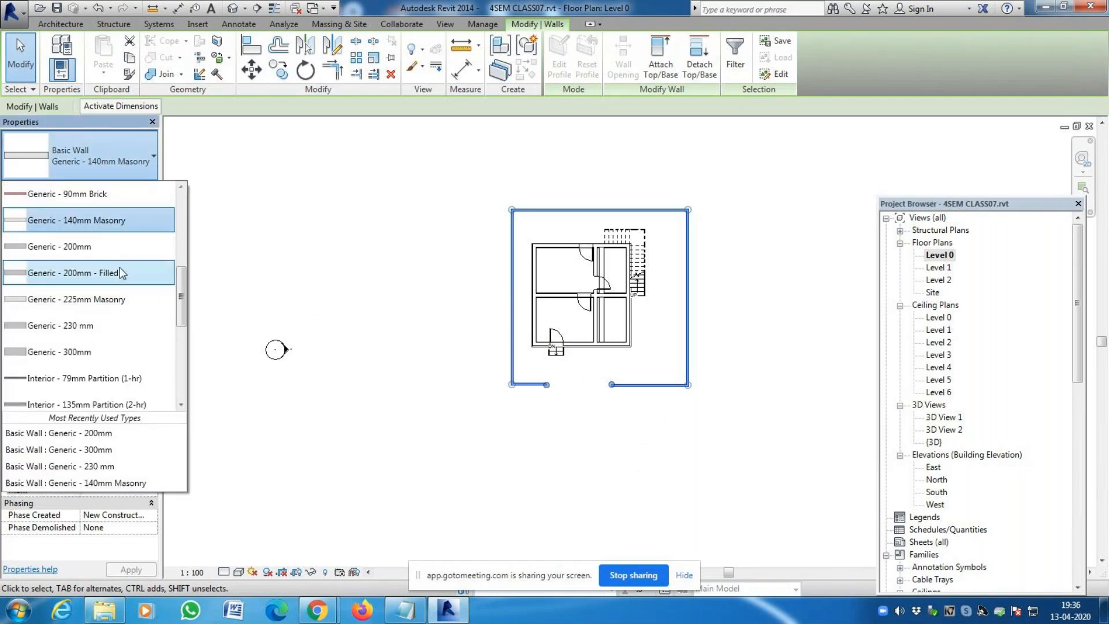
click(105, 336)
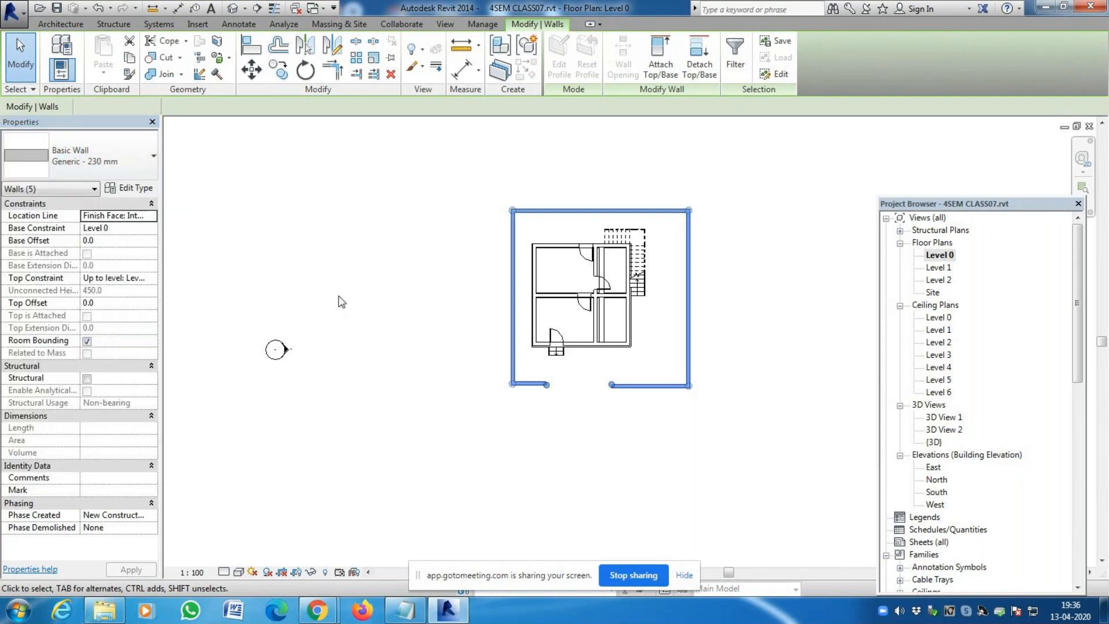
click(339, 295)
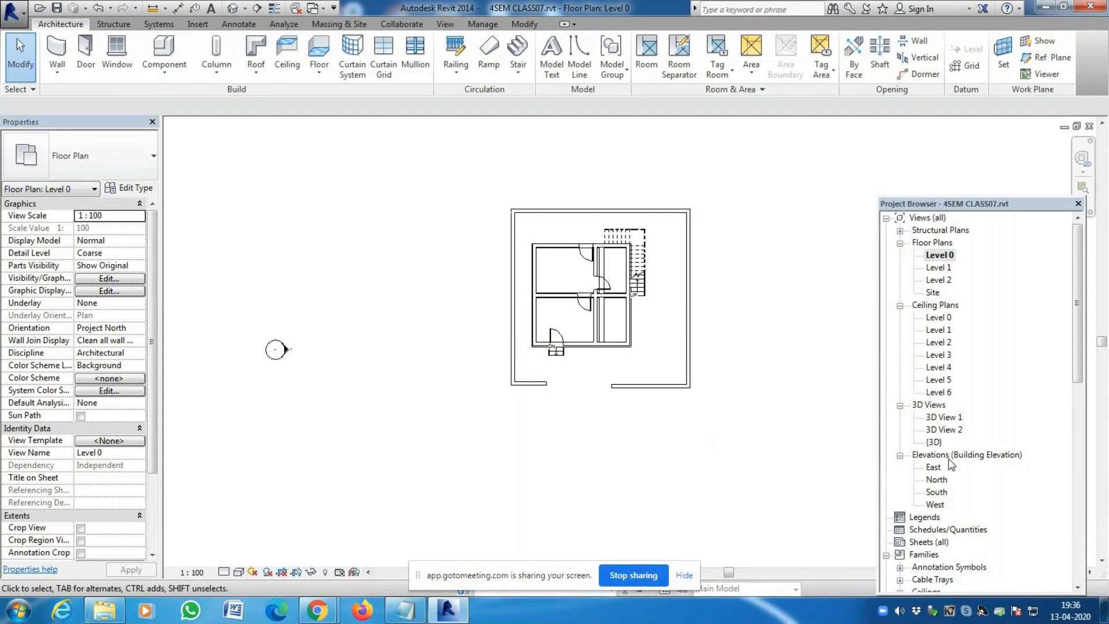
Examine the retyped compound walls in 3D View 1, including the short wall beside the entrance gap
double_click(933, 418)
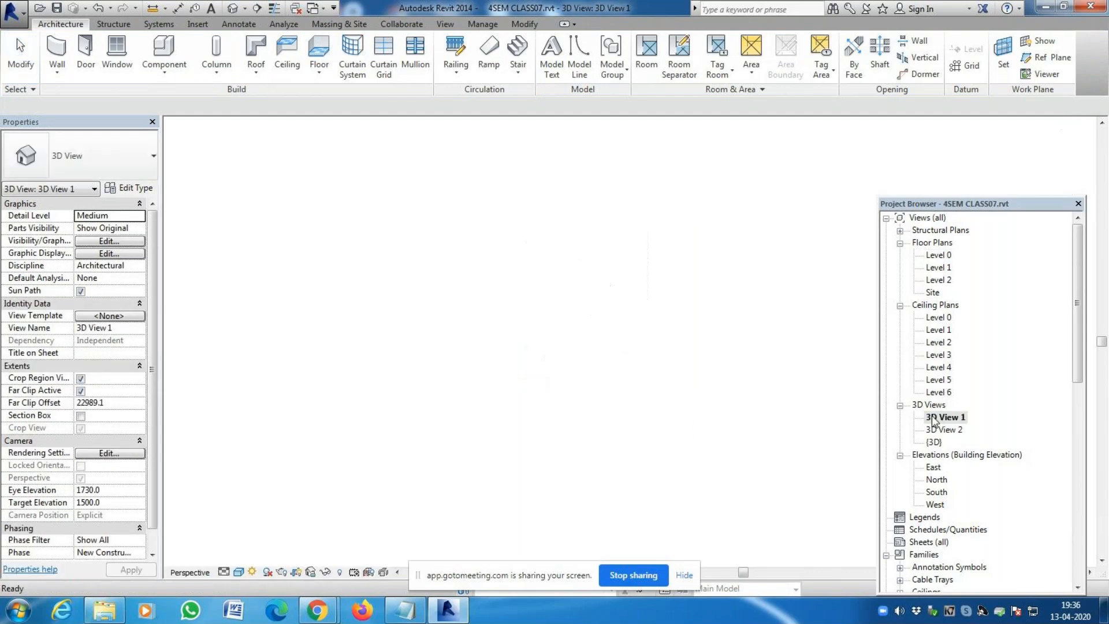
scroll(450, 407, up, 3)
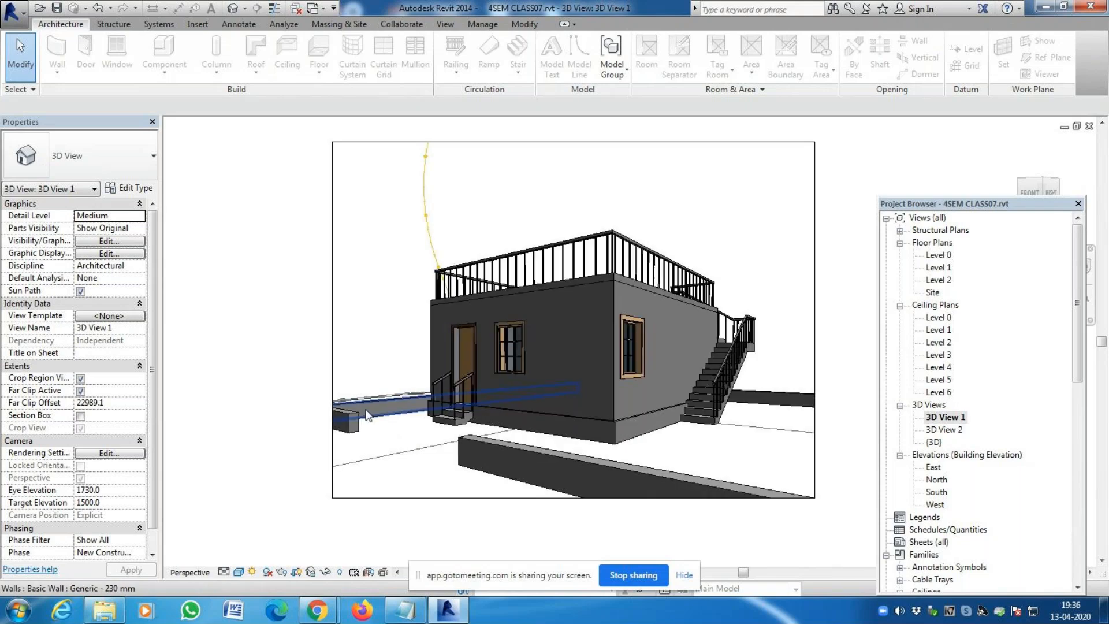
click(356, 428)
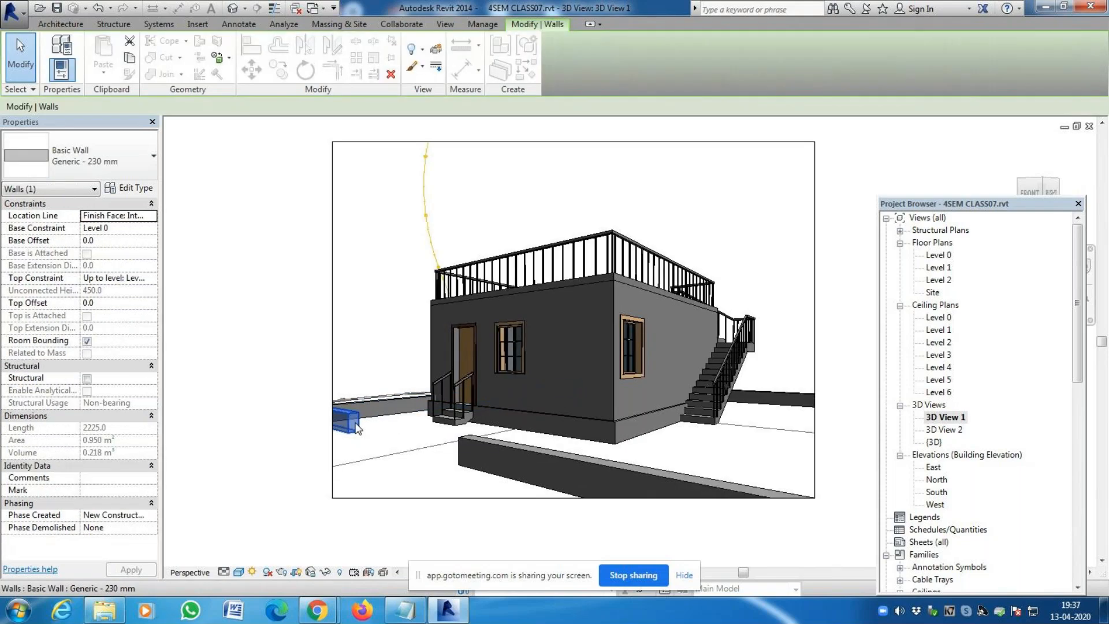
scroll(350, 422, up, 3)
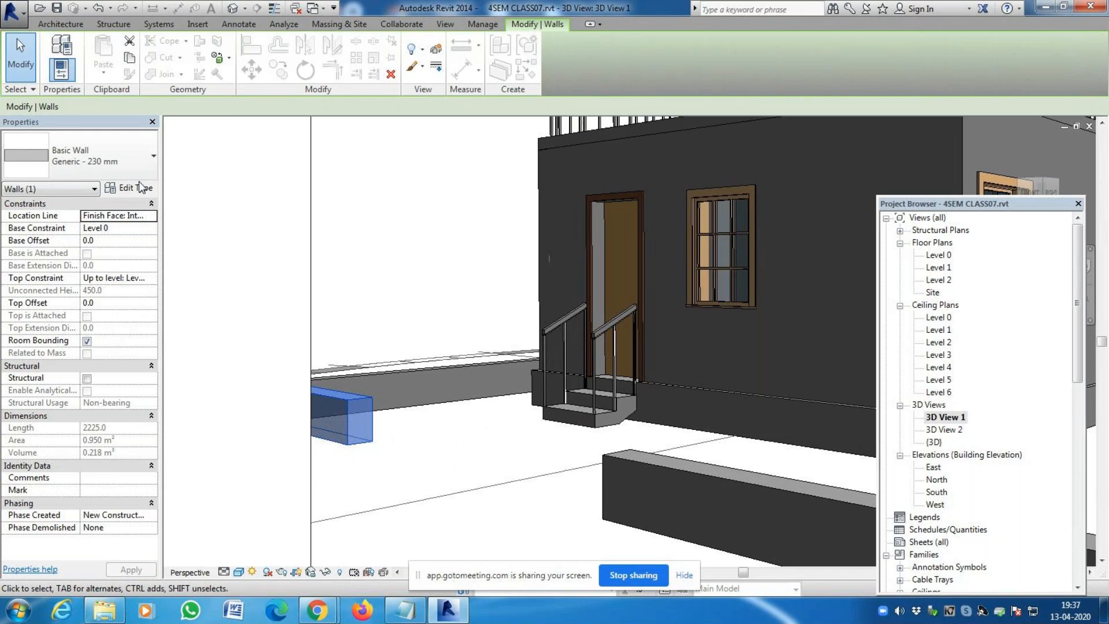
scroll(252, 273, down, 3)
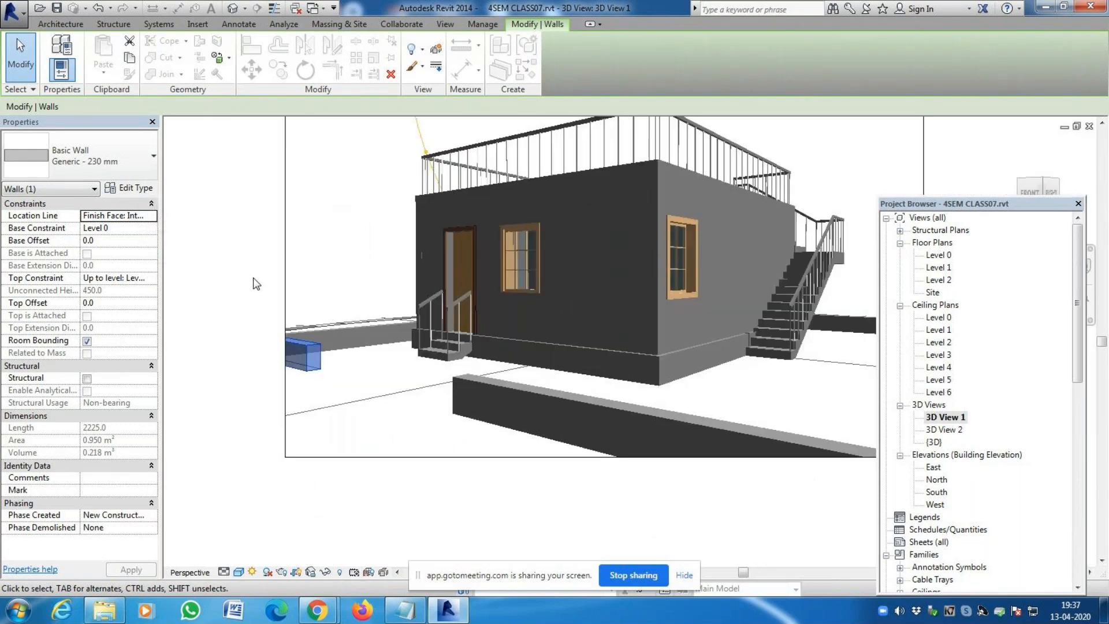
click(252, 274)
scroll(372, 357, up, 3)
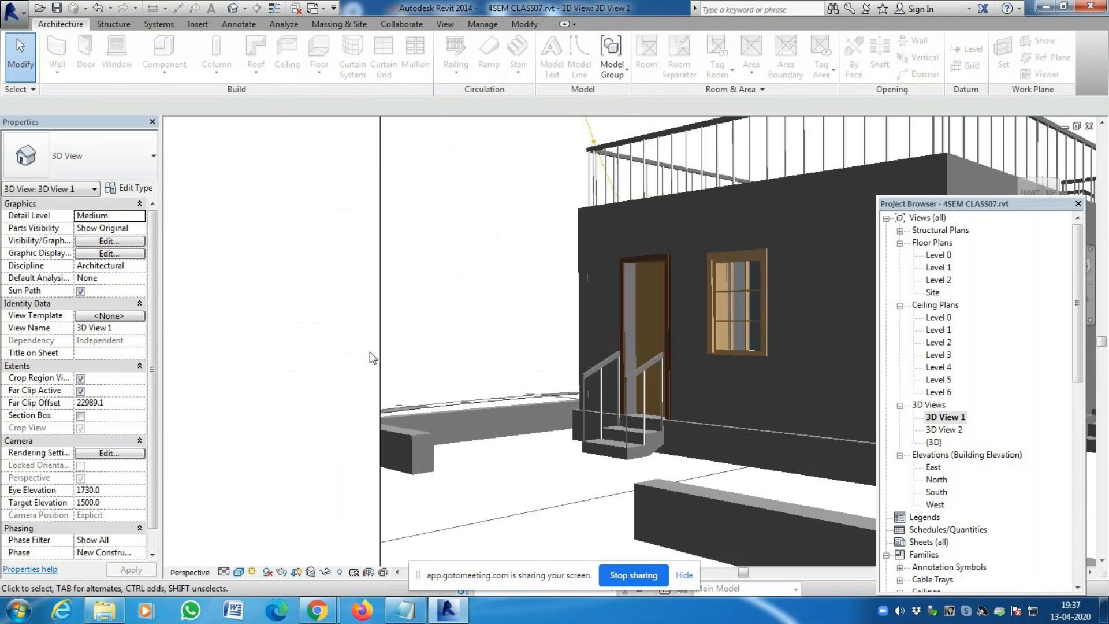
Check the wall types of the long compound wall beside the entrance steps and the building's front and side walls in 3D View 1
click(435, 422)
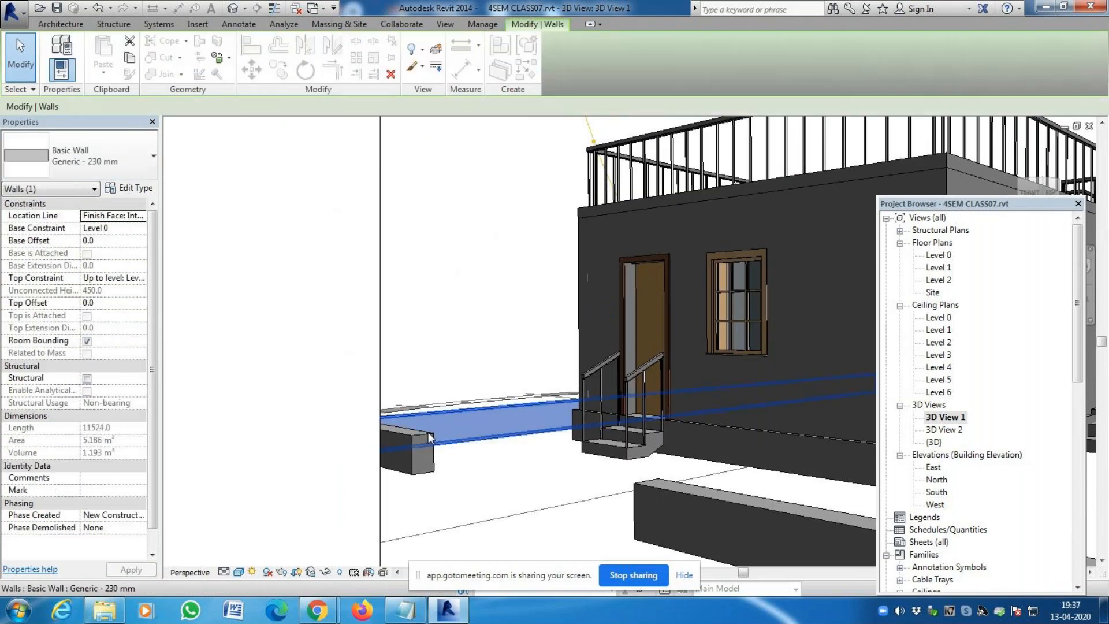
scroll(411, 422, down, 1)
scroll(411, 423, down, 1)
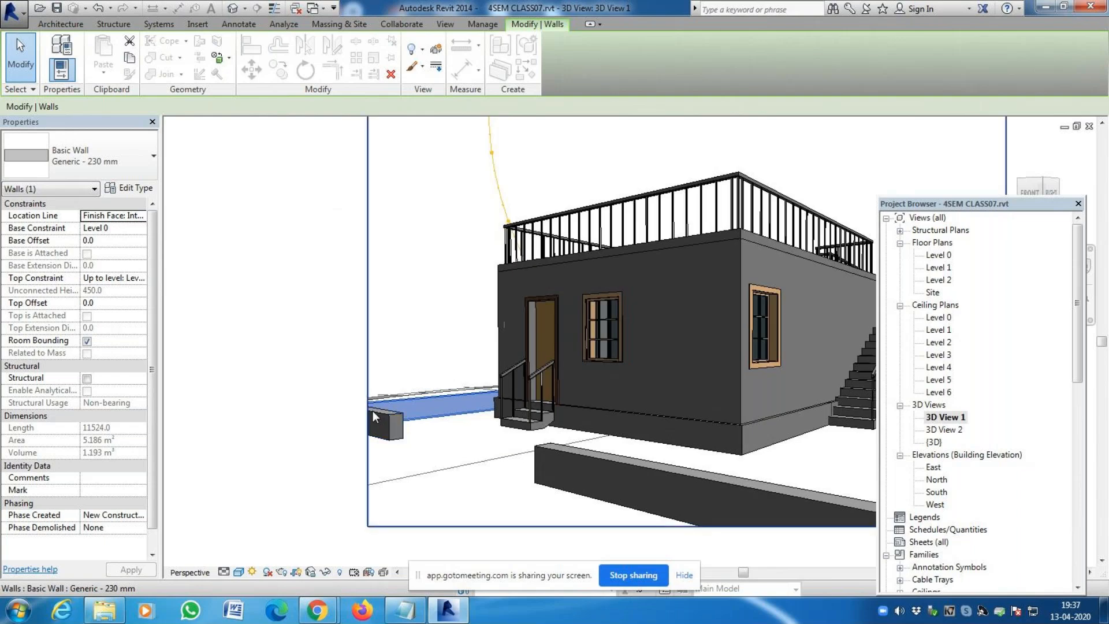
key(Escape)
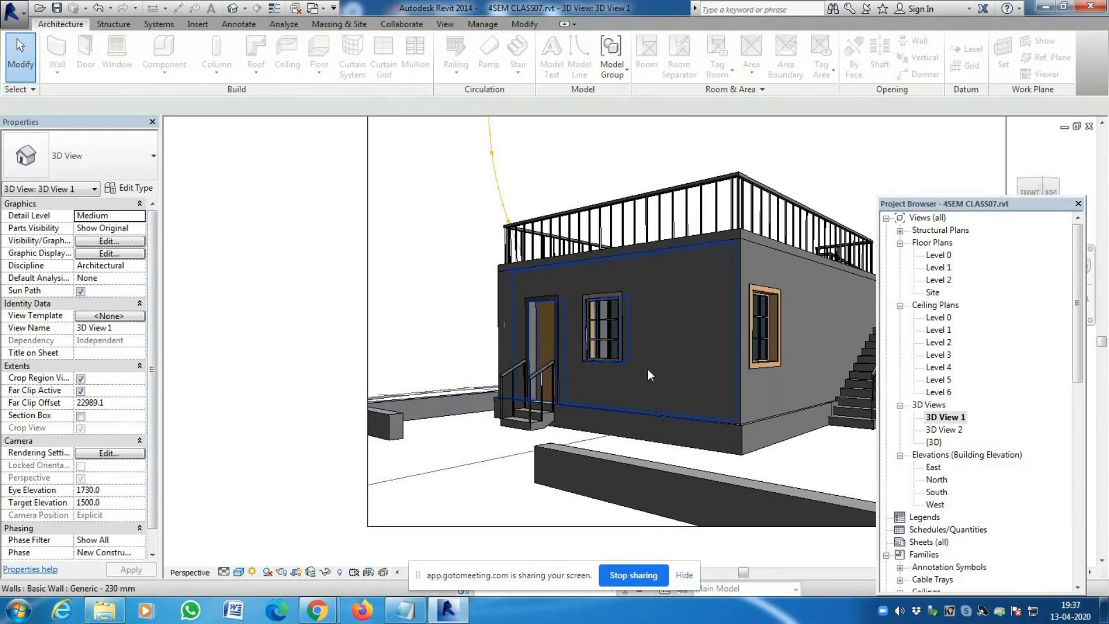
click(667, 350)
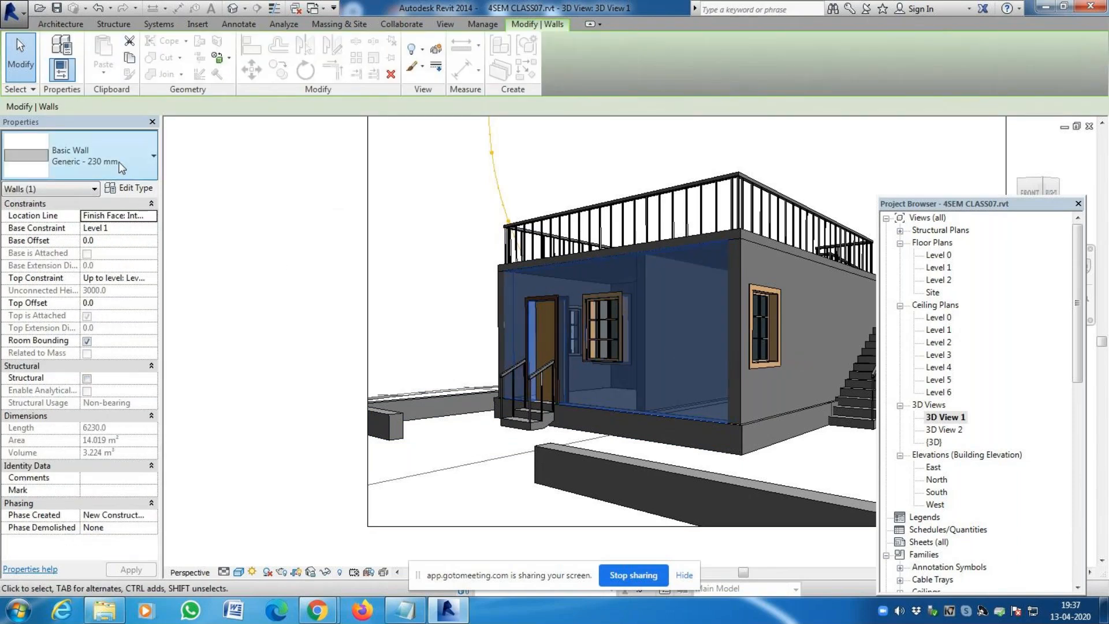
key(Escape)
click(813, 353)
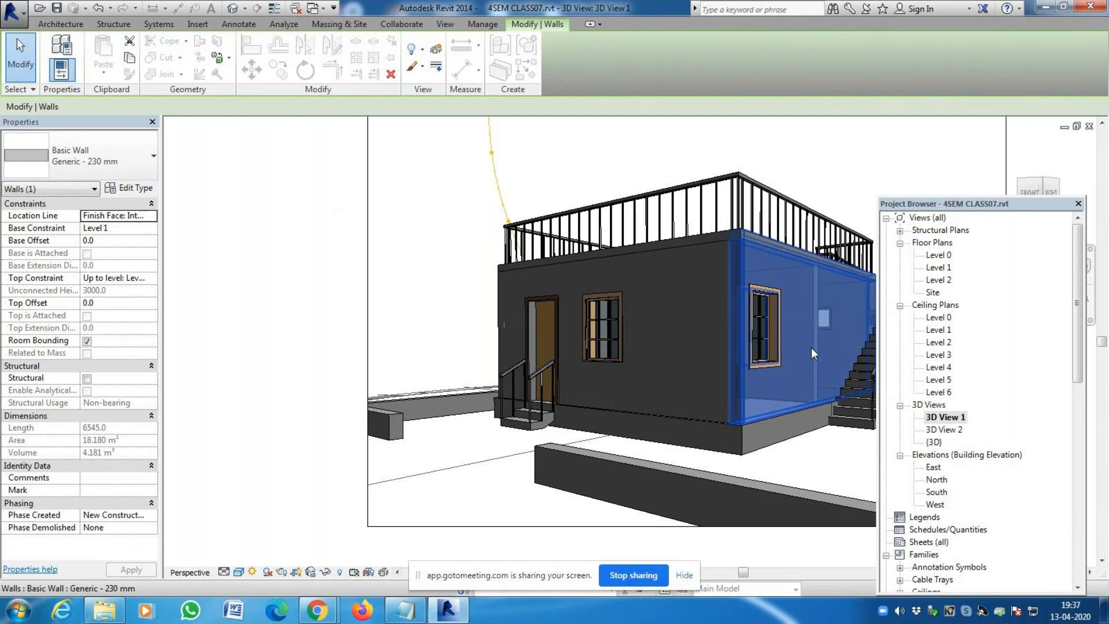
key(Escape)
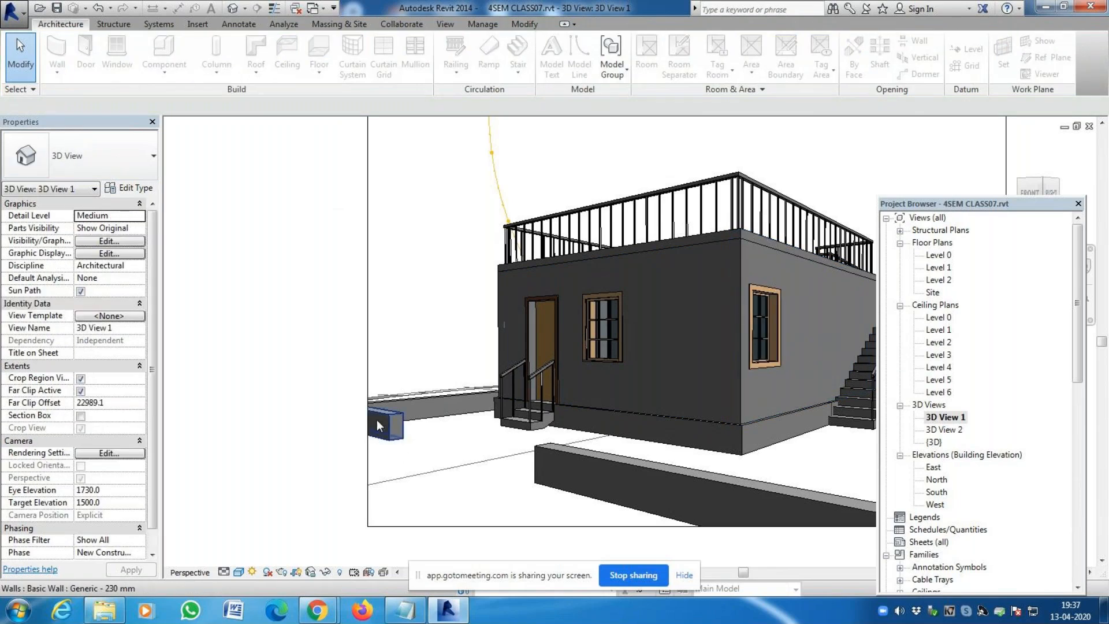
Compare the types of the front and rear compound walls with those of the building walls in 3D View 1
click(377, 419)
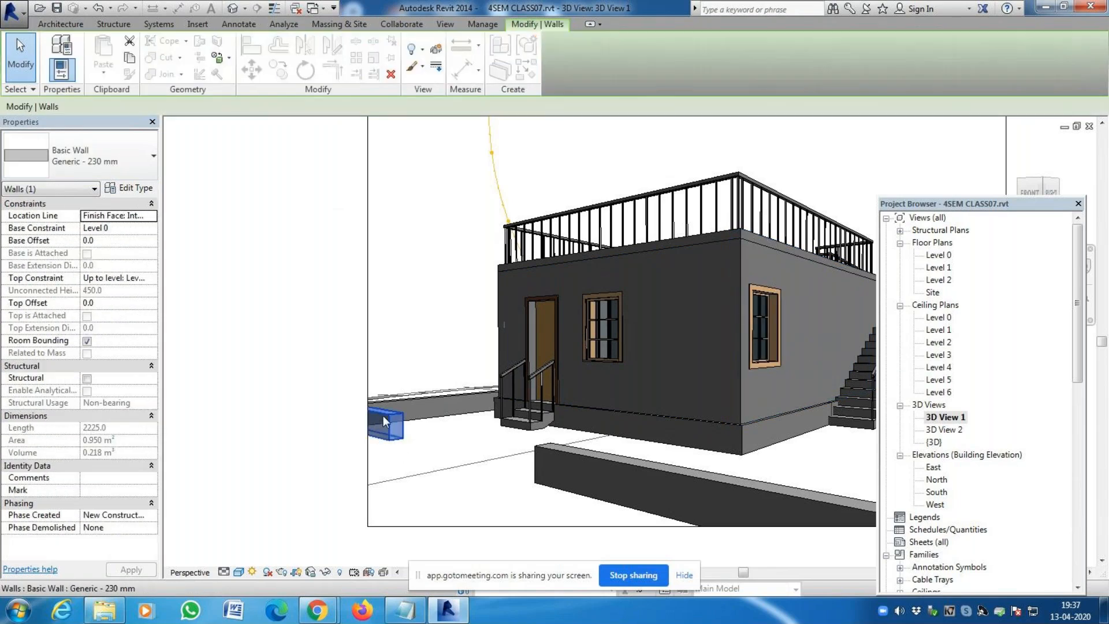
click(622, 461)
scroll(693, 459, down, 2)
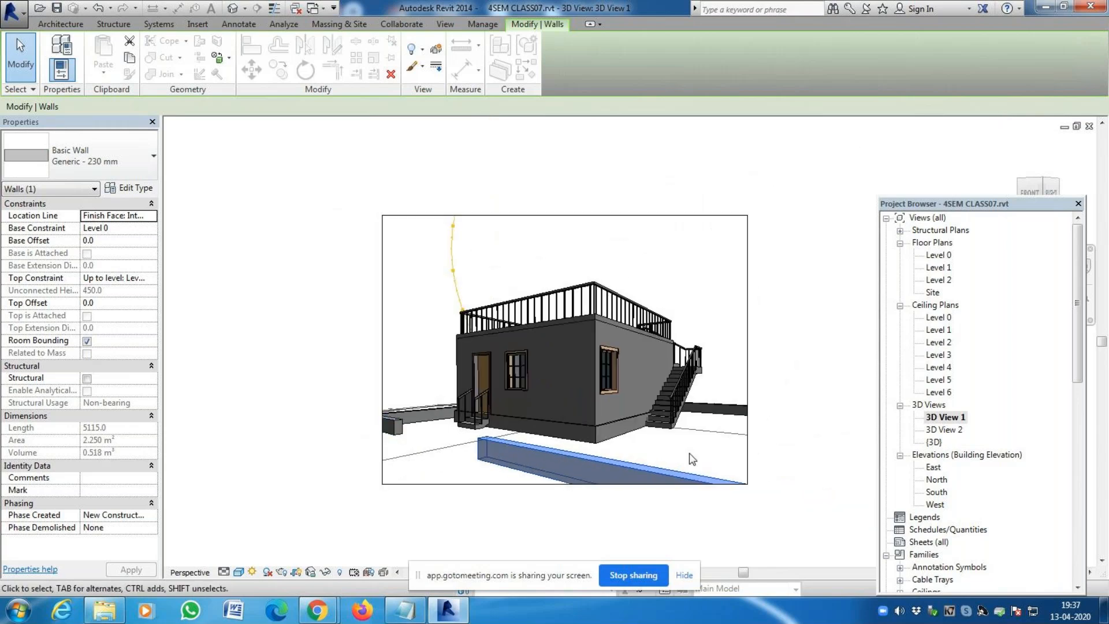
click(716, 412)
scroll(346, 423, up, 2)
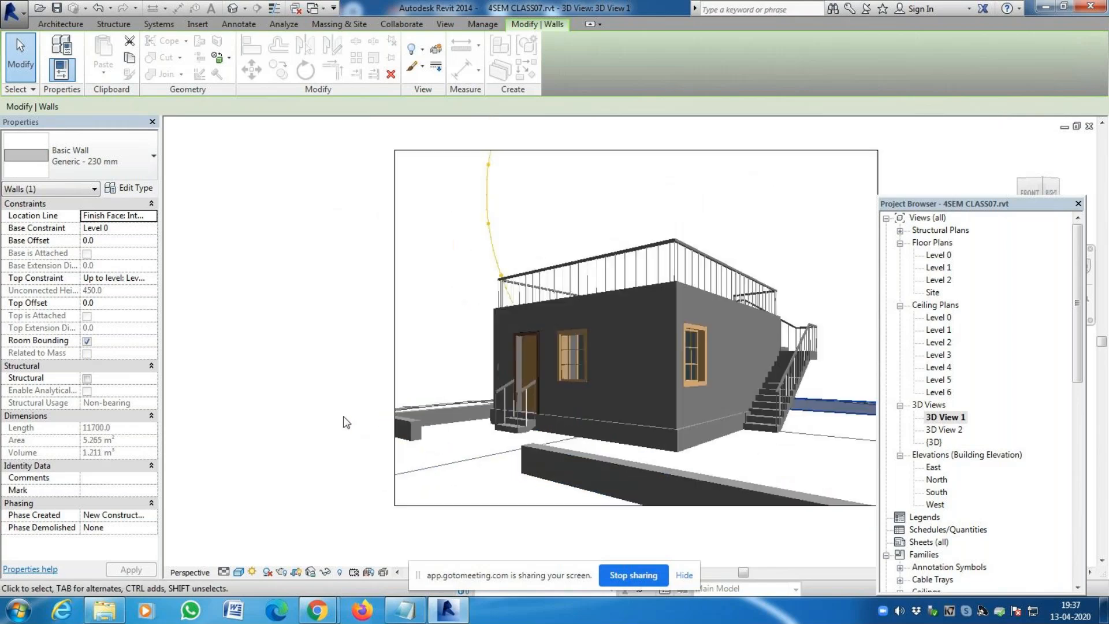
scroll(345, 423, up, 2)
click(765, 363)
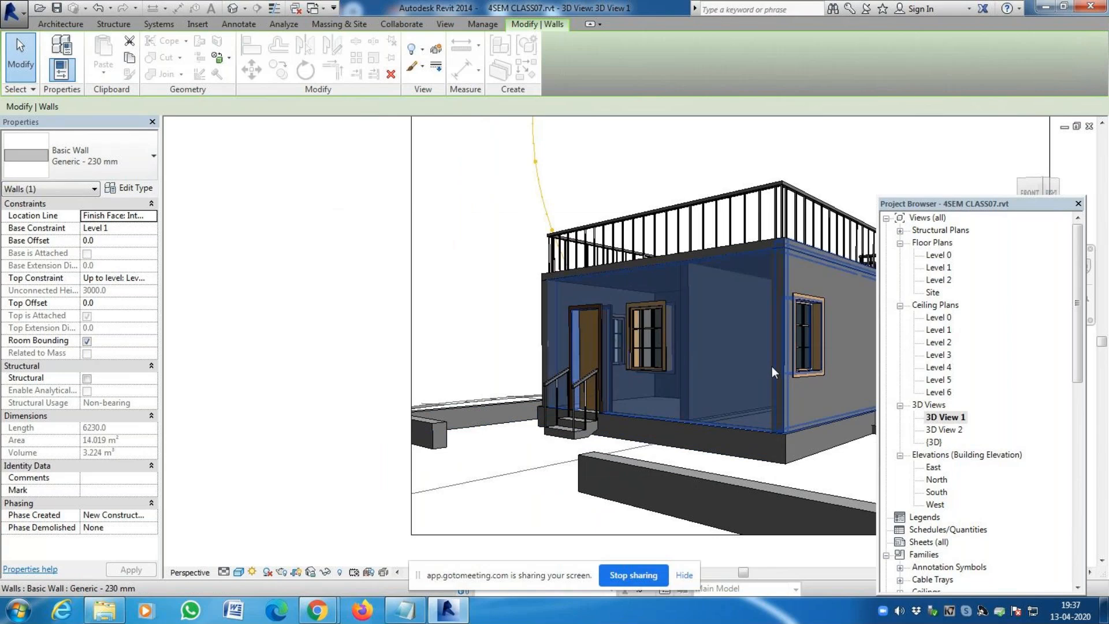
click(835, 361)
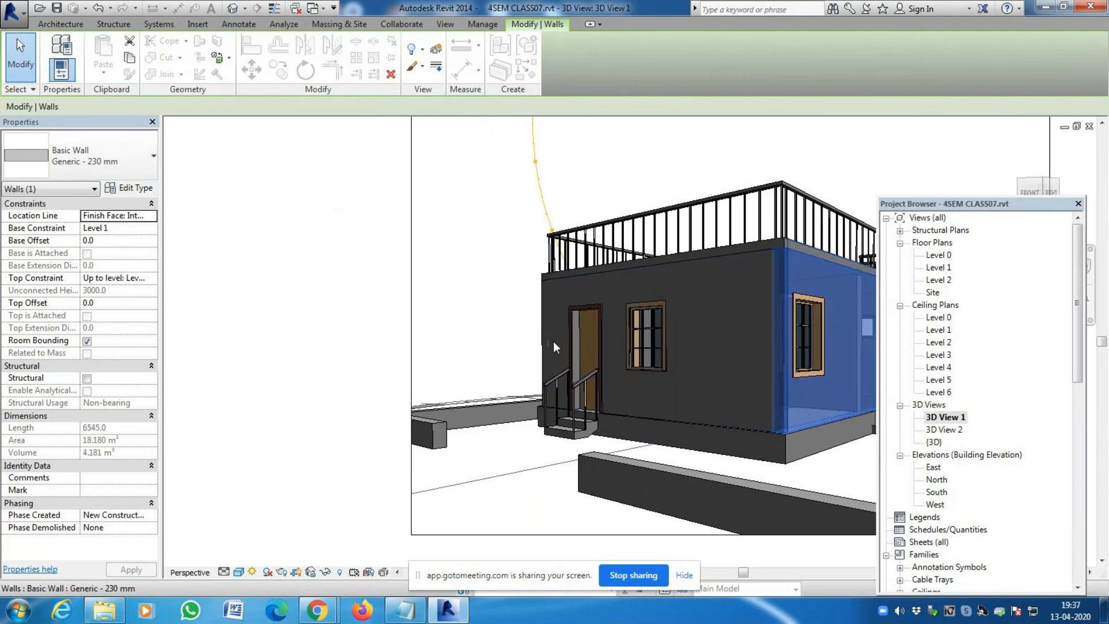
scroll(422, 439, down, 3)
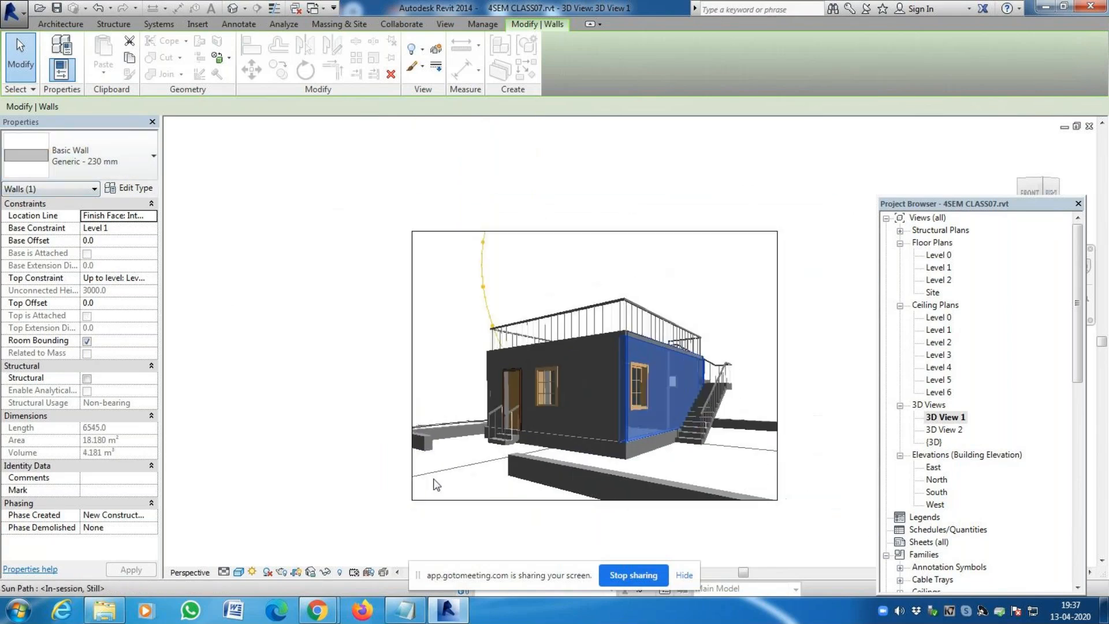
scroll(470, 488, up, 1)
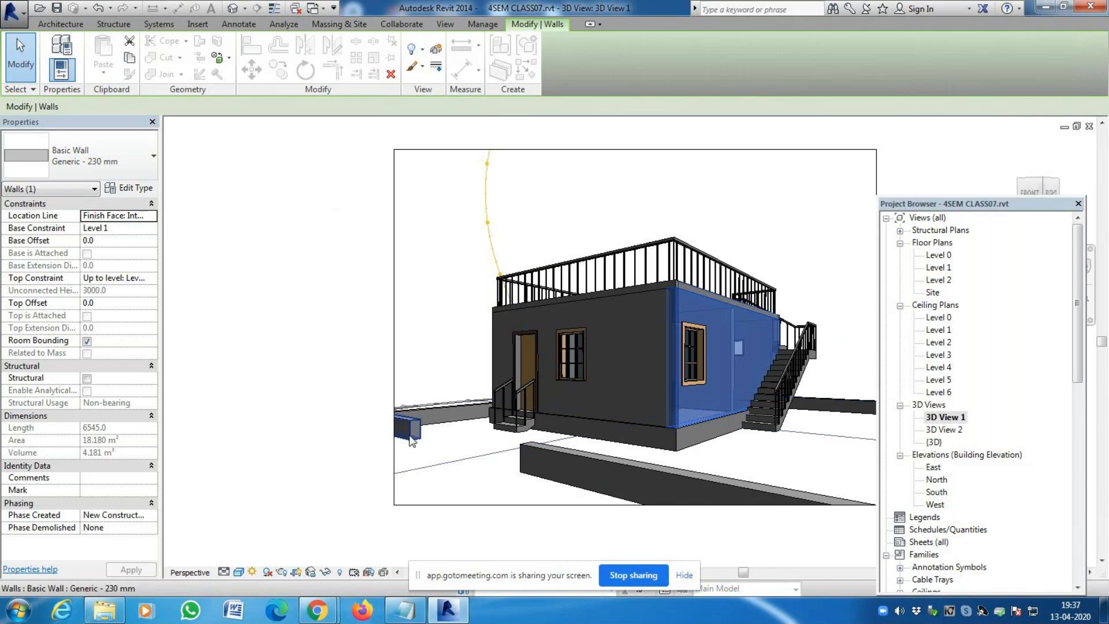
Open the layer structure of the Generic - 230 mm type from the short compound wall beside the entrance gap
click(412, 441)
click(134, 188)
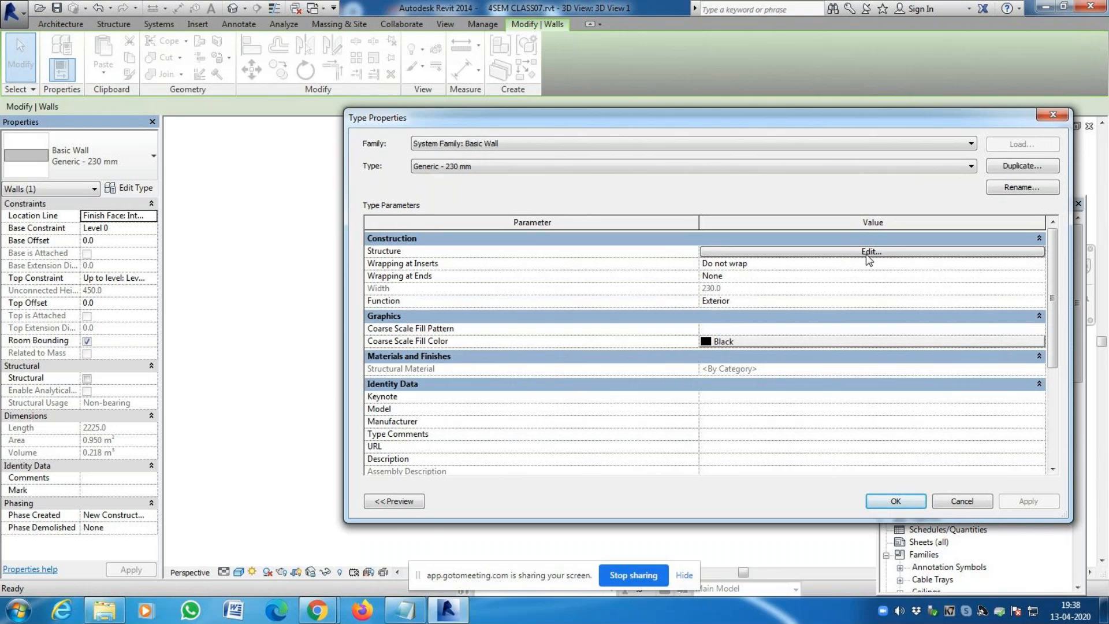
key(Escape)
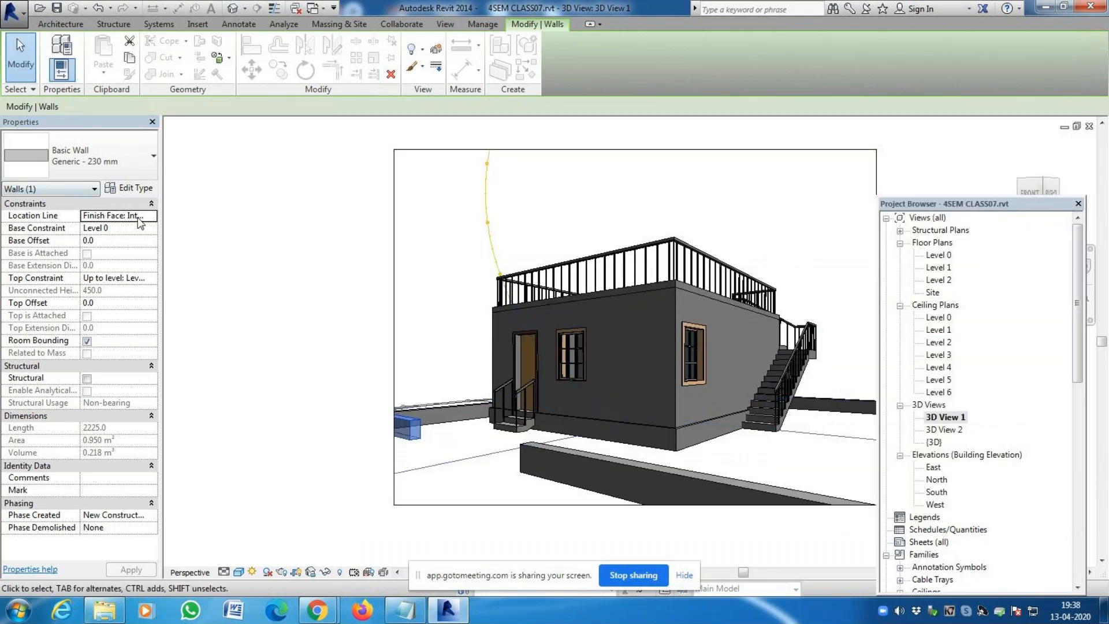
click(147, 189)
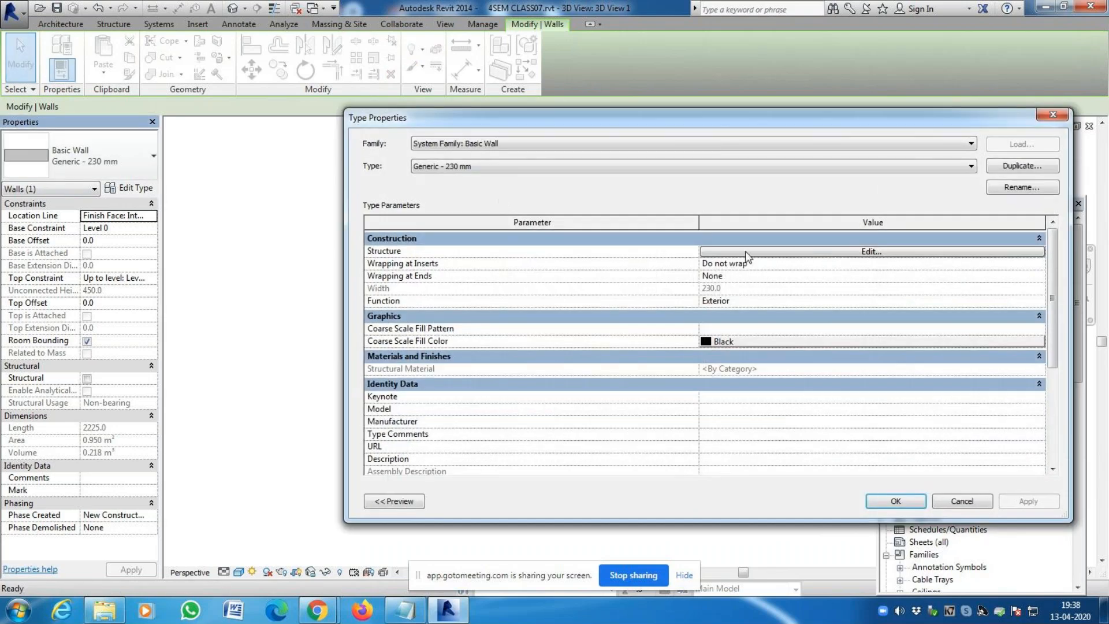
click(872, 252)
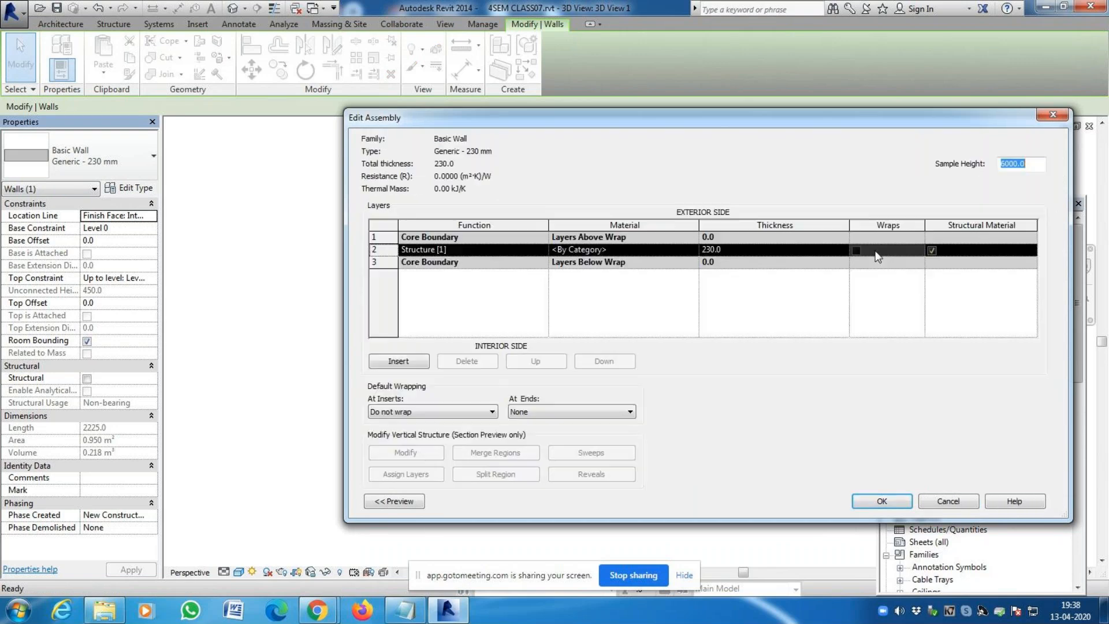
Try a 210 mm thickness on the wall's structure layer, and restore it to 230 mm
click(710, 251)
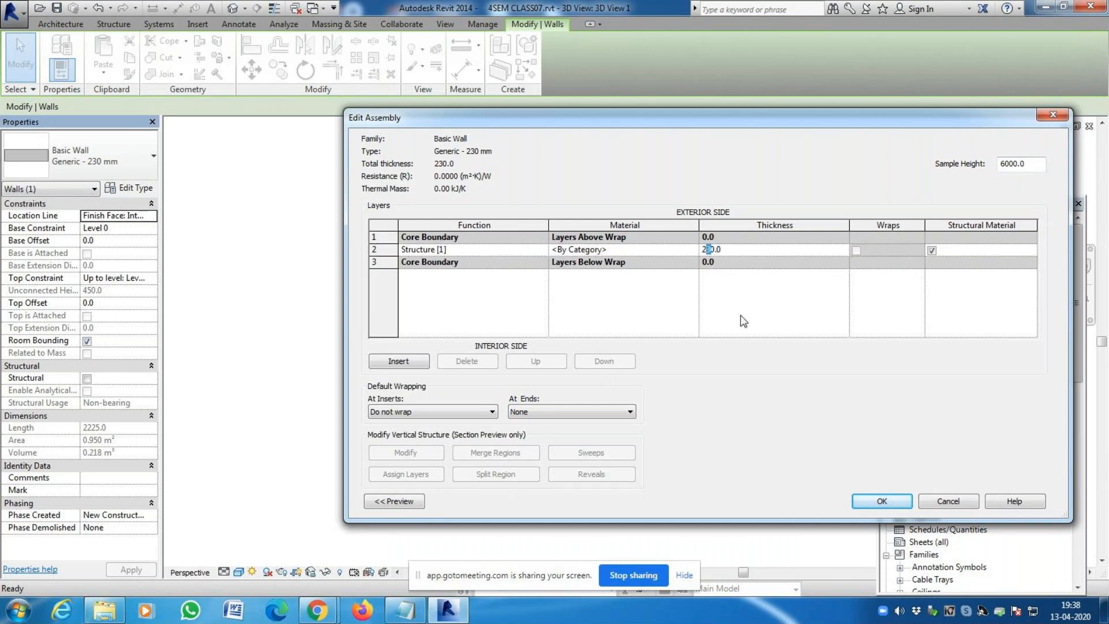
text(1)
key(Return)
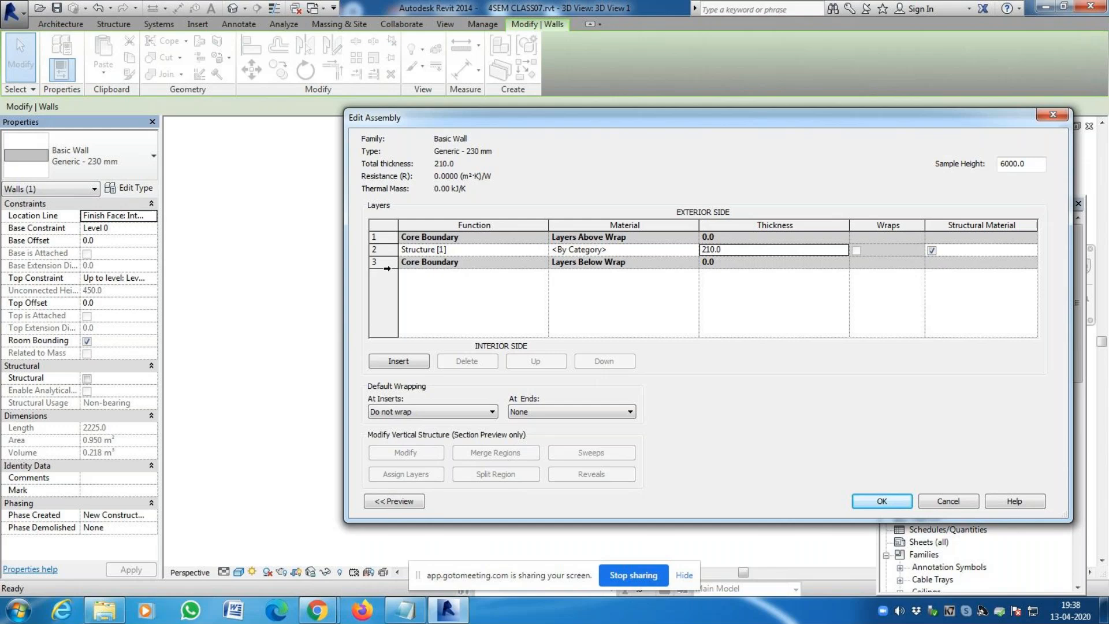
click(384, 250)
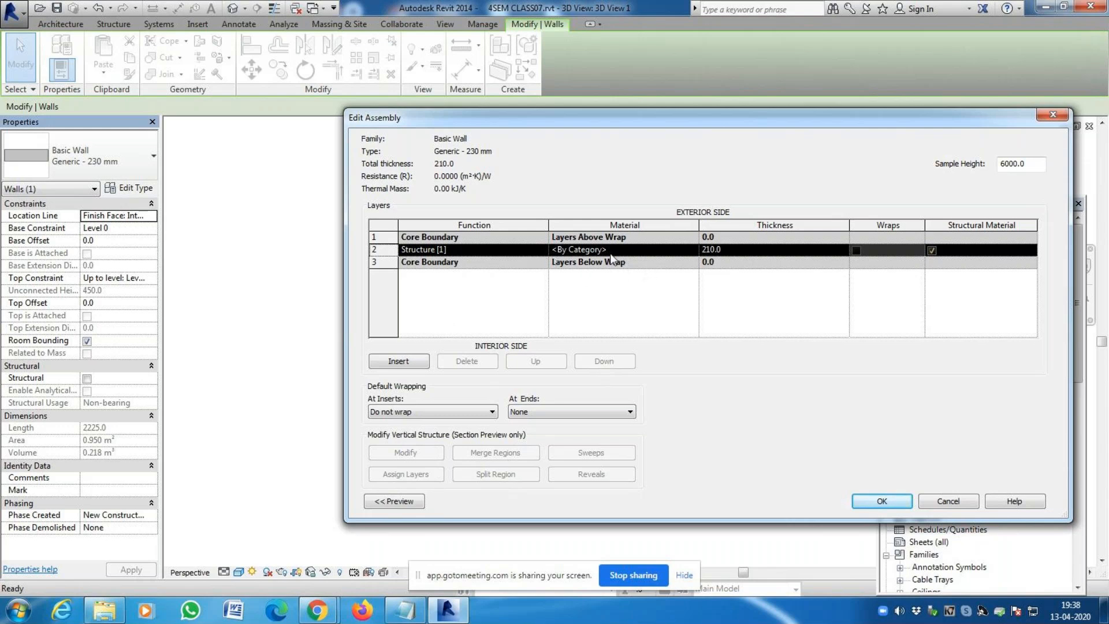
click(703, 249)
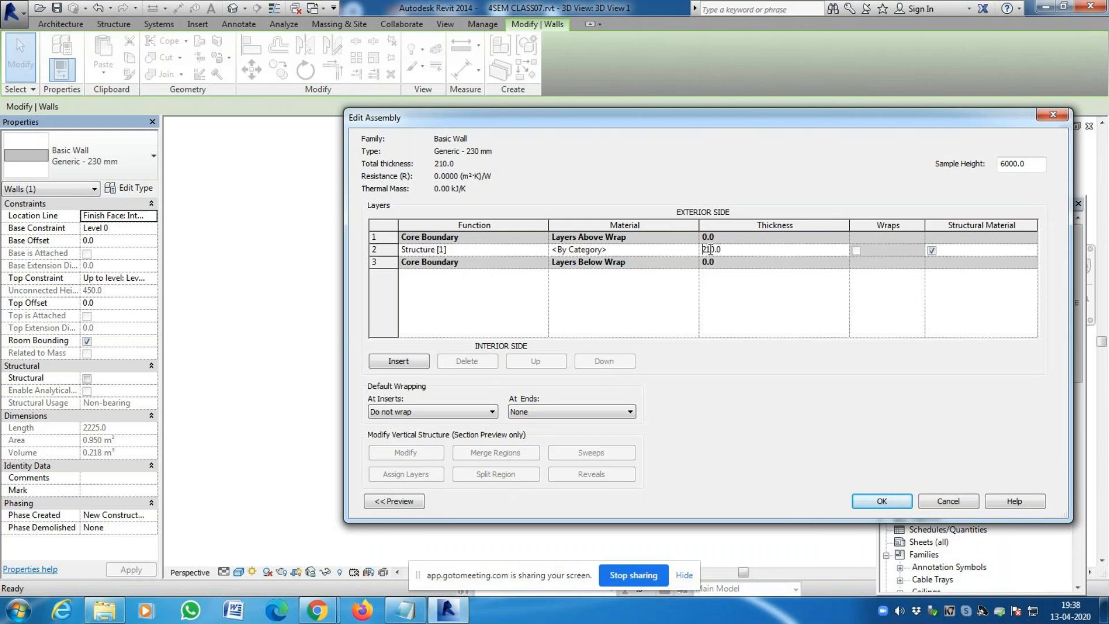
drag(711, 249, 708, 250)
text(3)
key(Return)
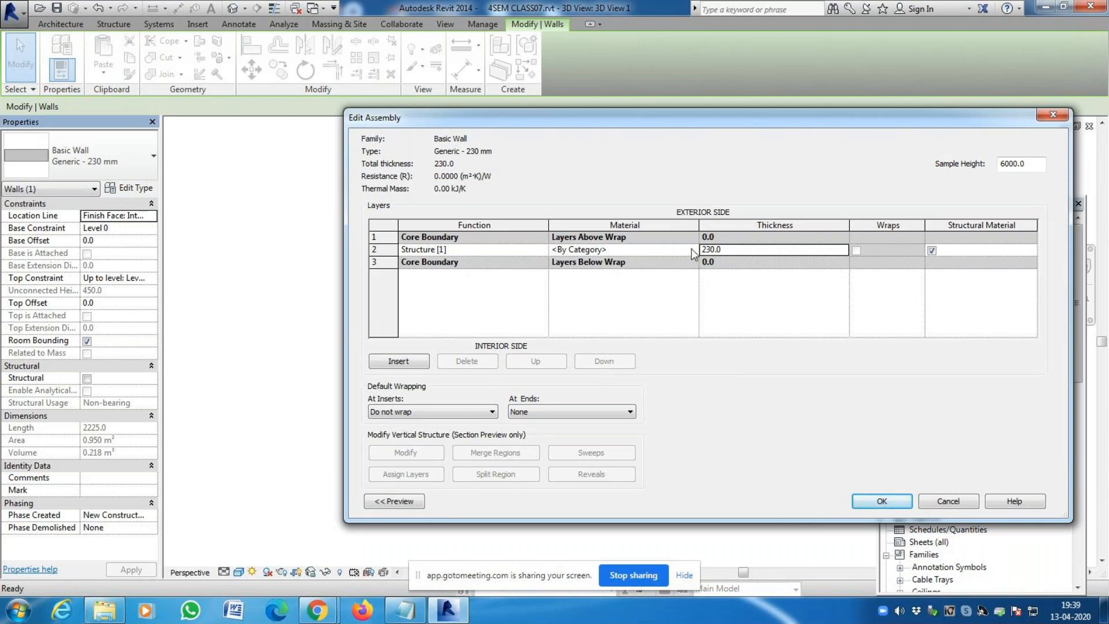
click(693, 249)
click(695, 248)
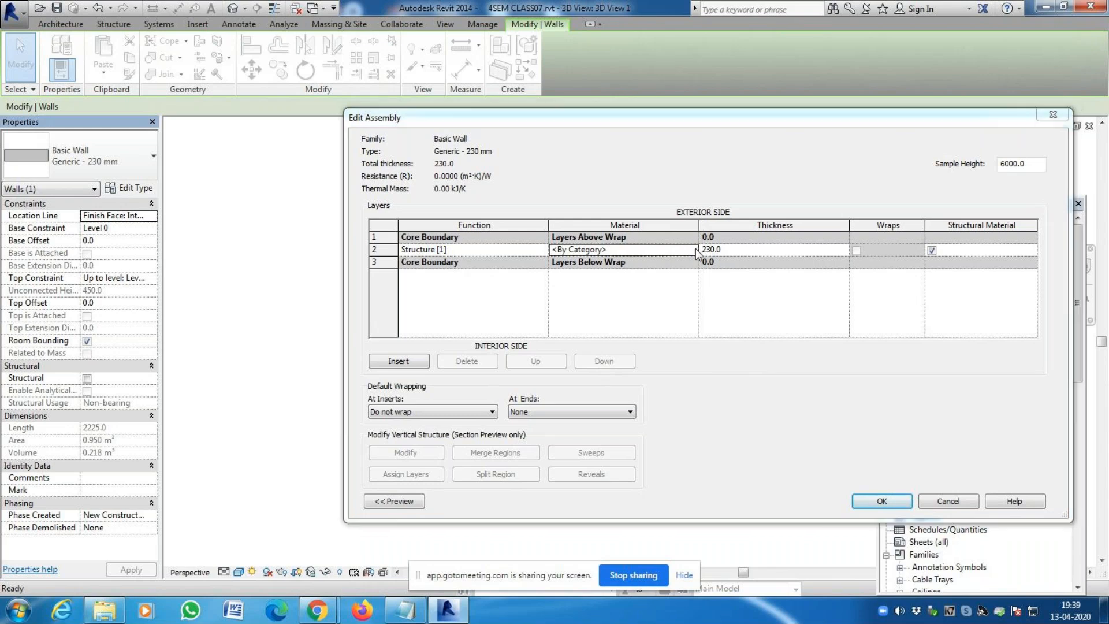
scroll(196, 237, down, 10)
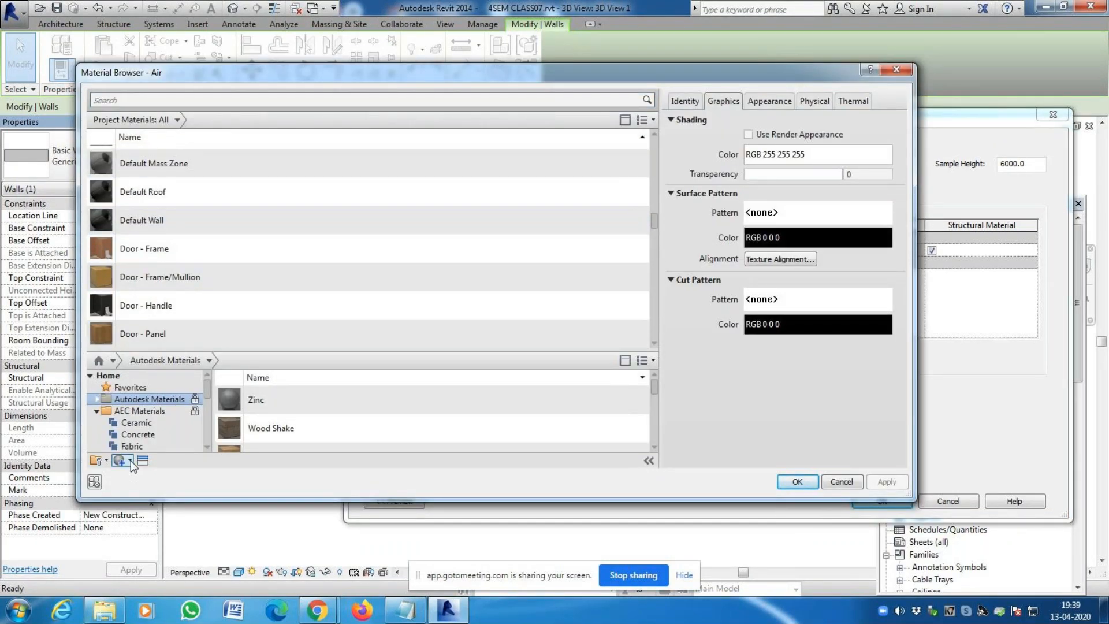
scroll(260, 433, down, 1)
click(896, 70)
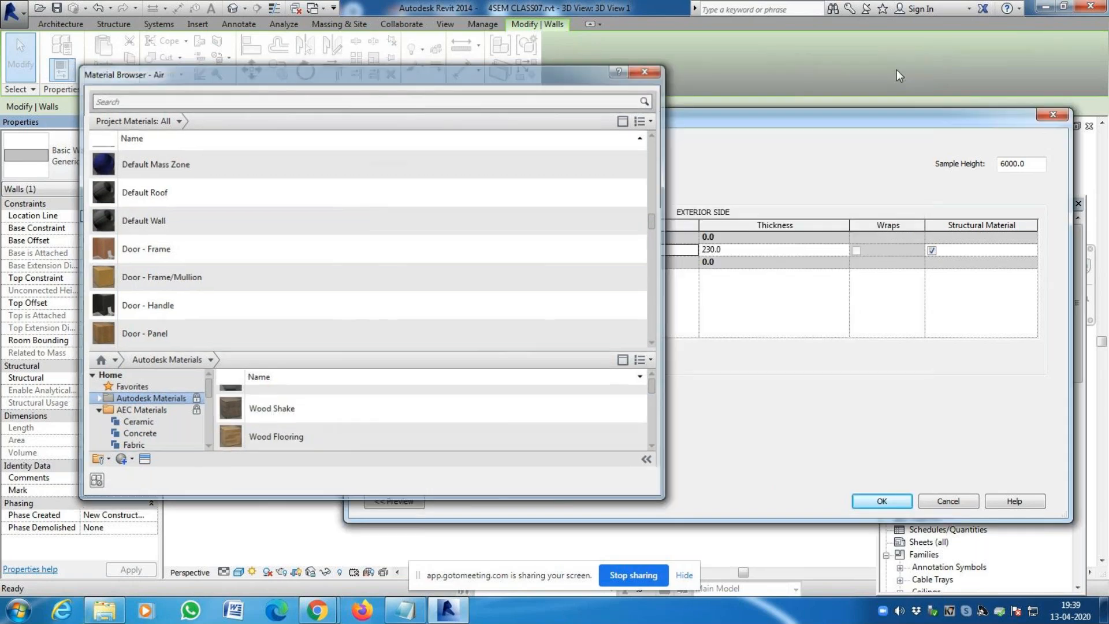
Create a new material from the structure layer's material selection and name it WHITE
click(693, 249)
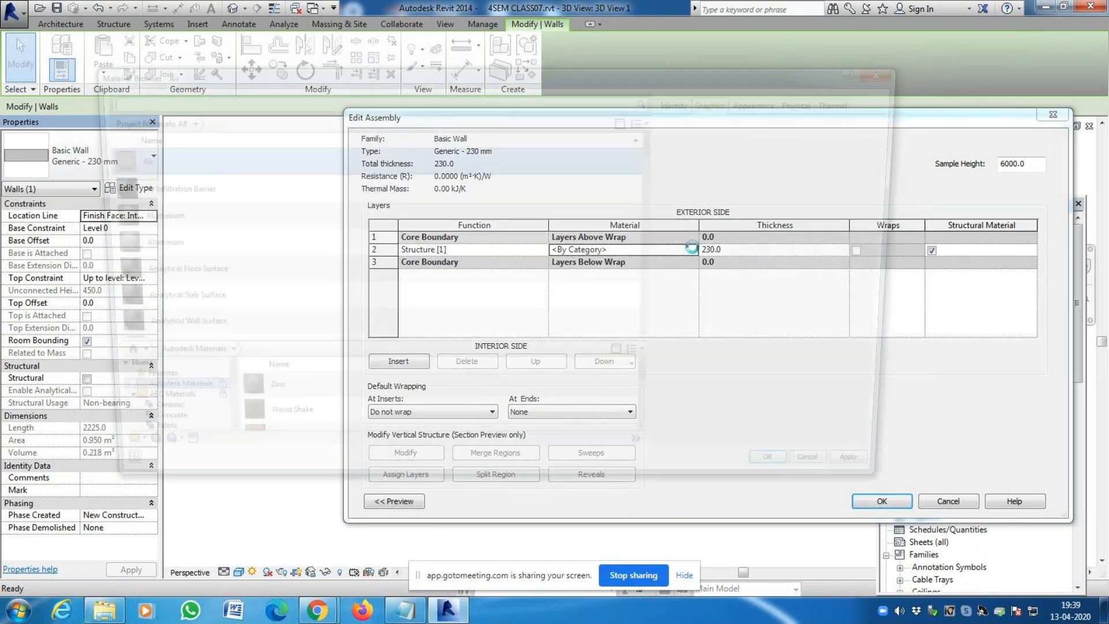
click(131, 460)
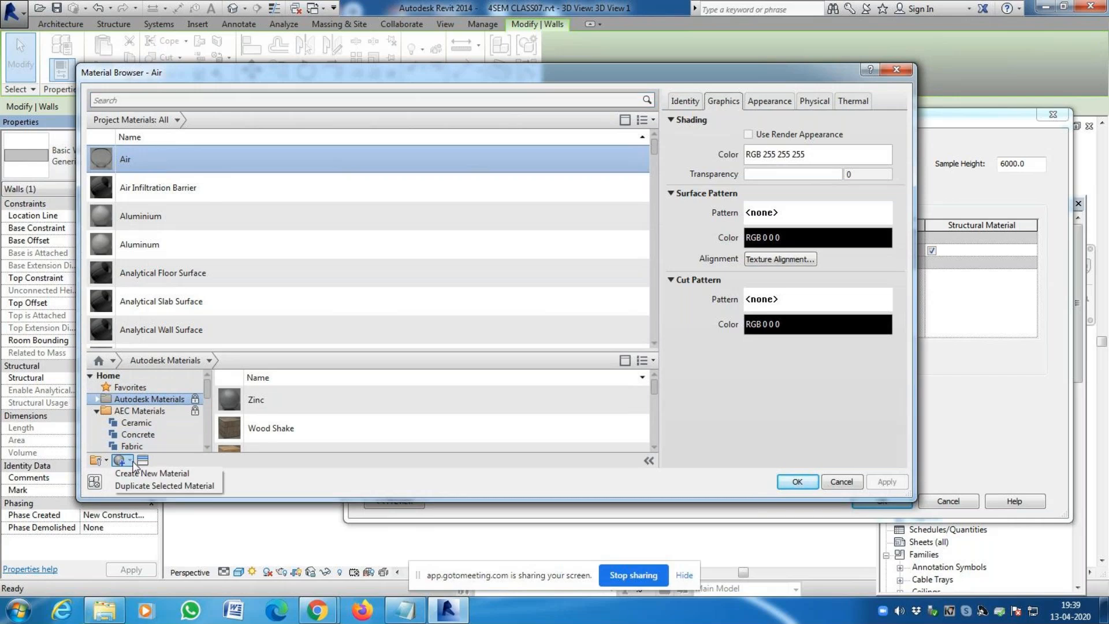
click(151, 473)
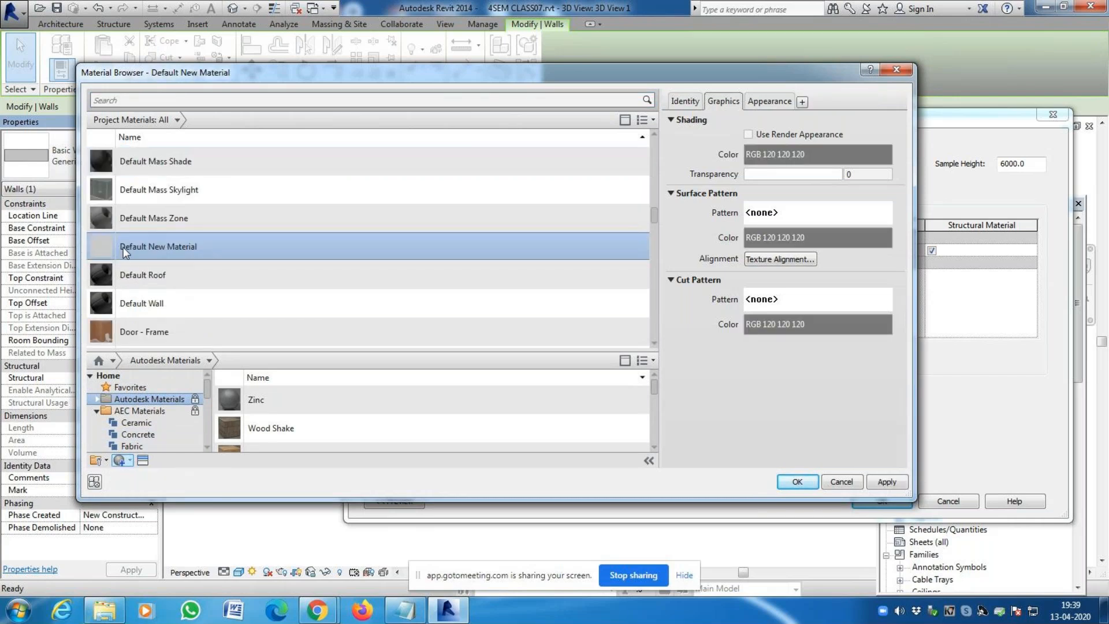
right_click(172, 247)
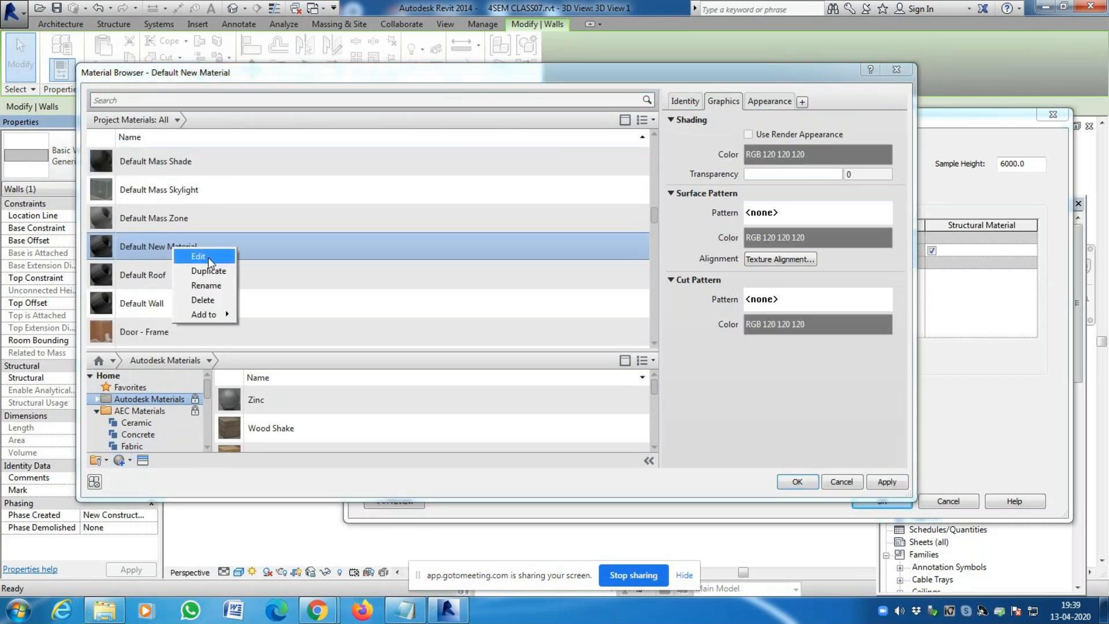
click(217, 285)
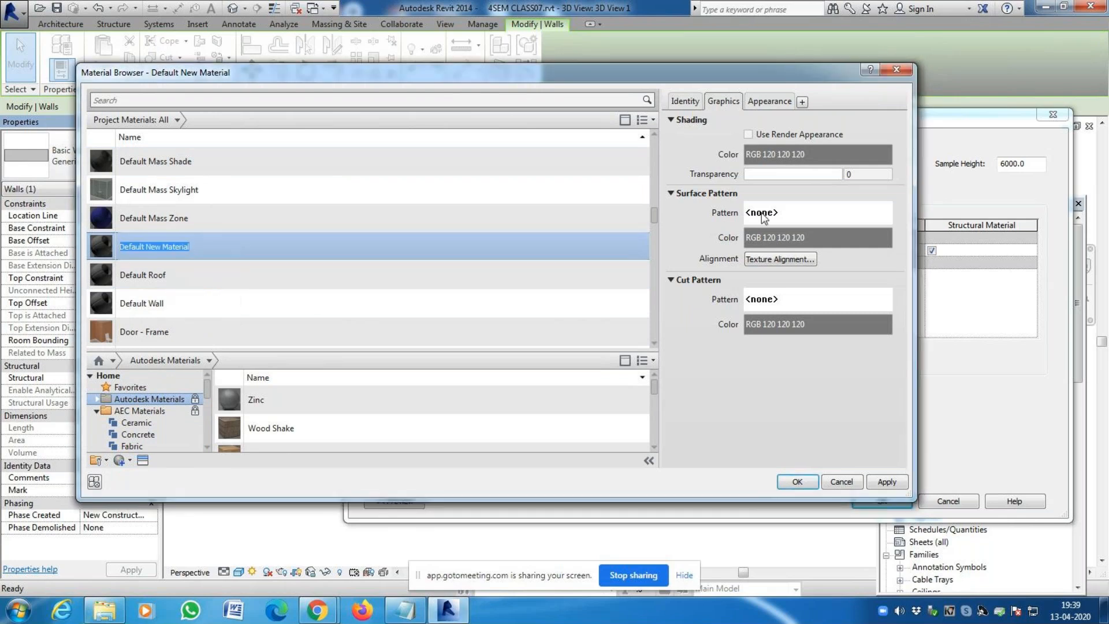
key(BackSpace)
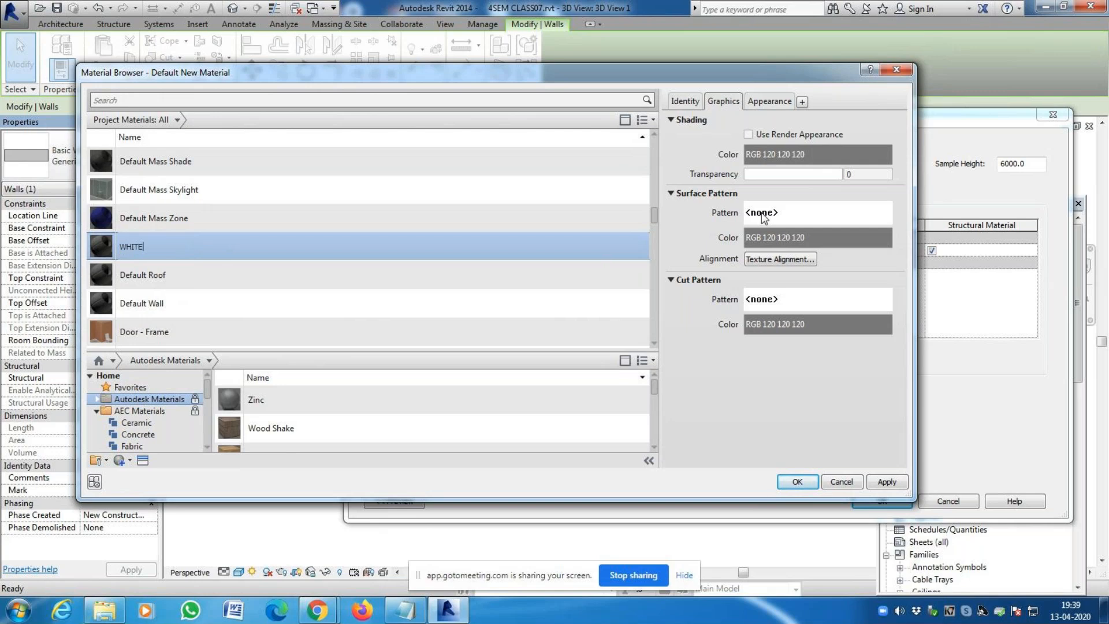
text(WHITE)
key(Return)
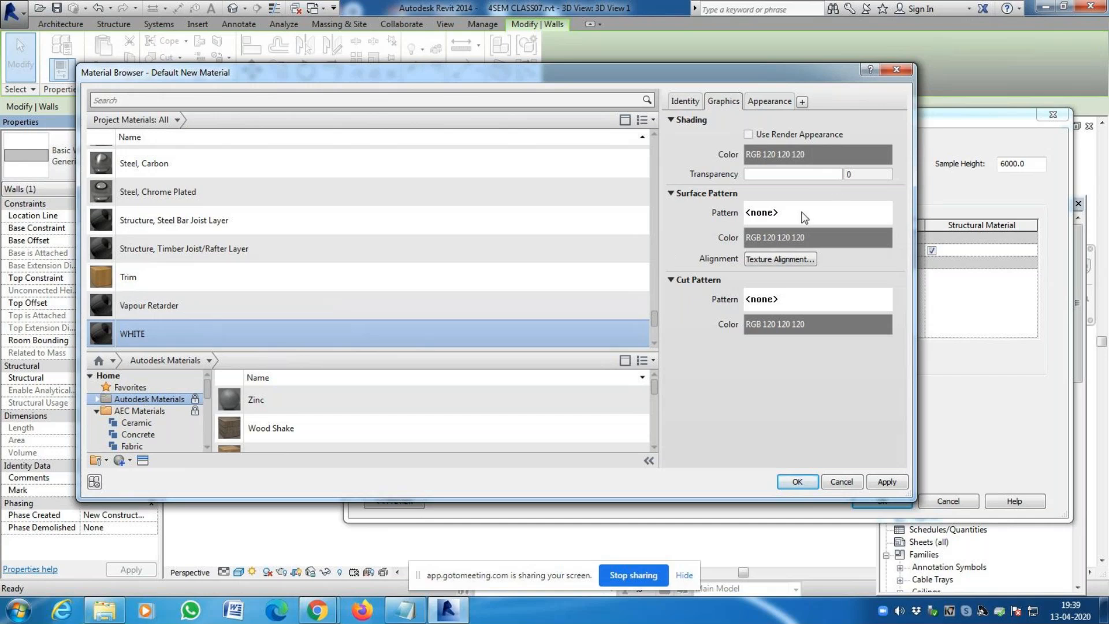
Check the WHITE material's appearance colour options without changing them, and return to its graphics settings
click(774, 103)
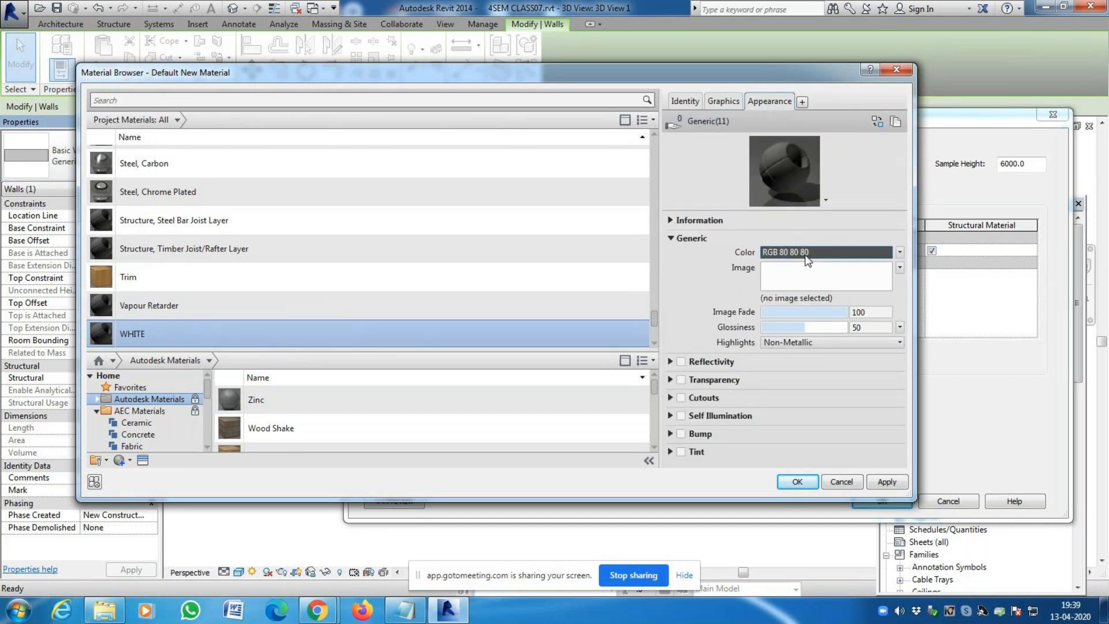
click(806, 254)
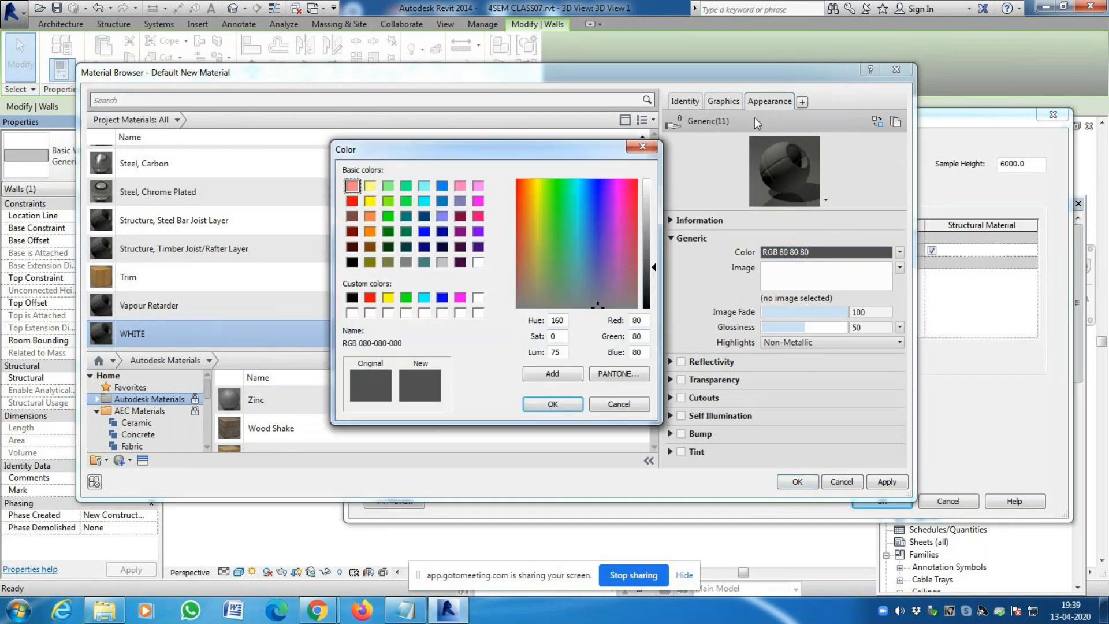
click(643, 146)
click(723, 102)
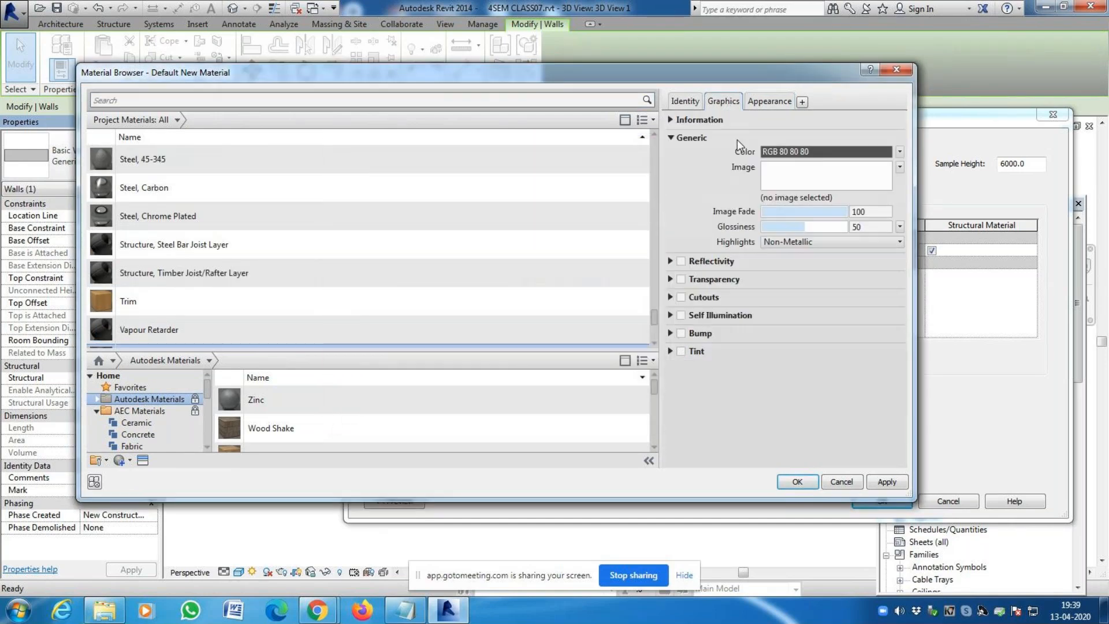
Set the WHITE material's appearance colour to white, RGB 255 255 255
click(774, 101)
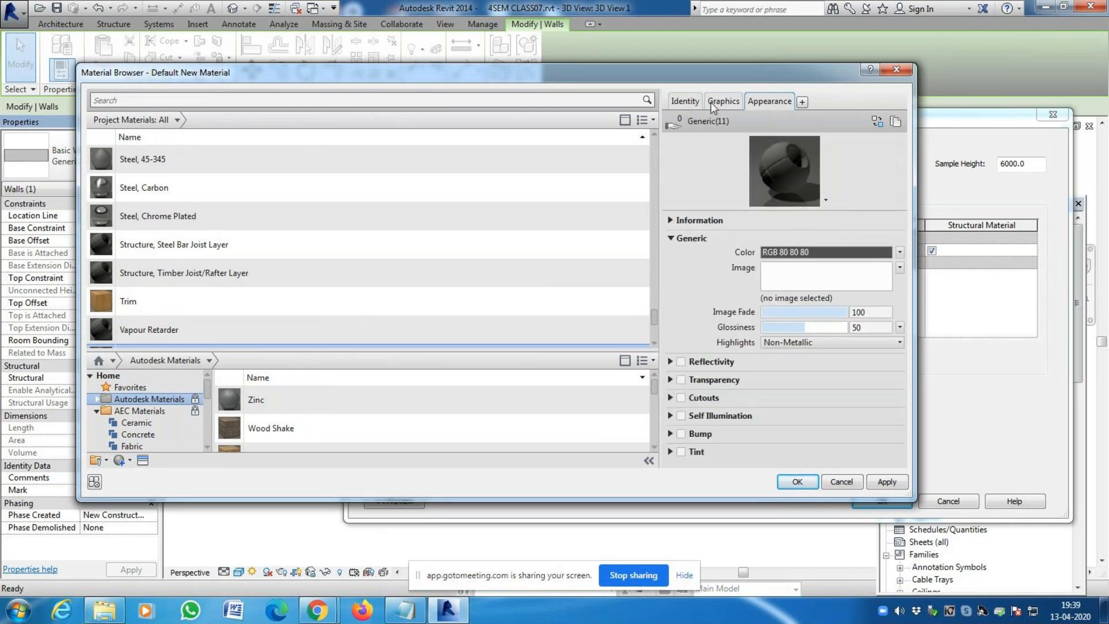
click(712, 102)
click(767, 102)
click(796, 254)
click(479, 263)
click(546, 404)
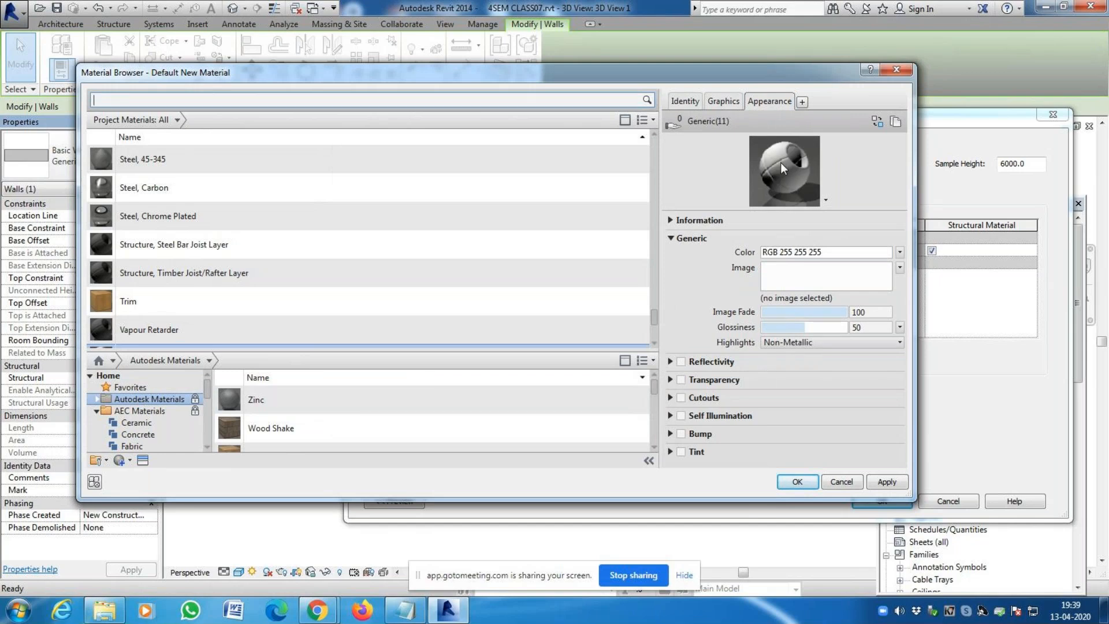
Make the WHITE material's shading use its render appearance, and locate the material in the project materials
click(720, 103)
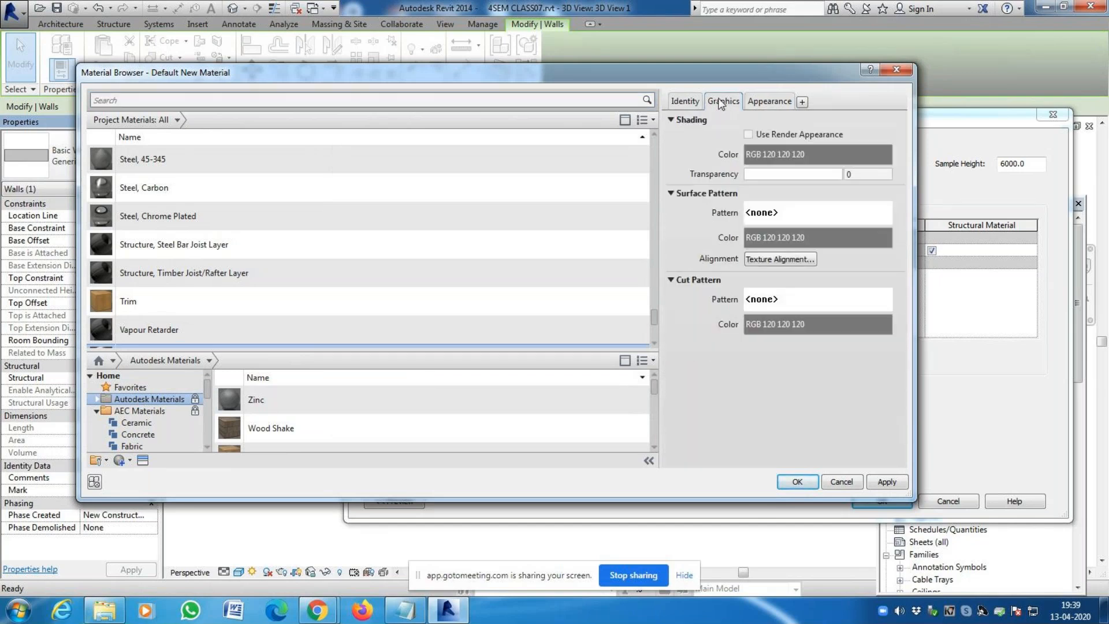
click(752, 136)
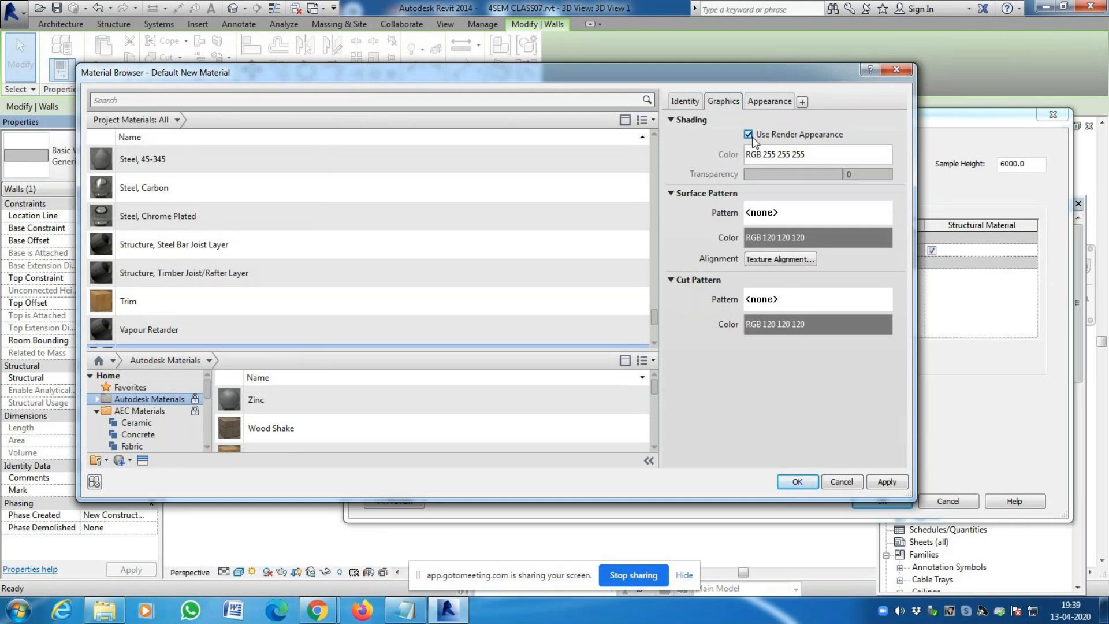
drag(657, 316, 658, 359)
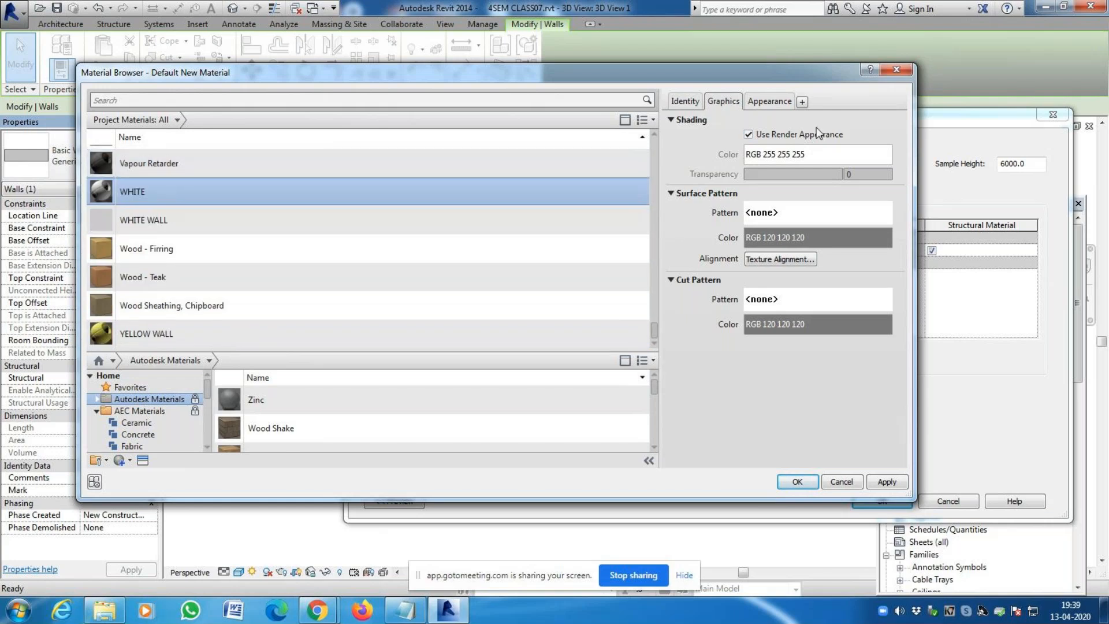
Compare the WHITE material's render appearance with its shading graphics settings
click(779, 101)
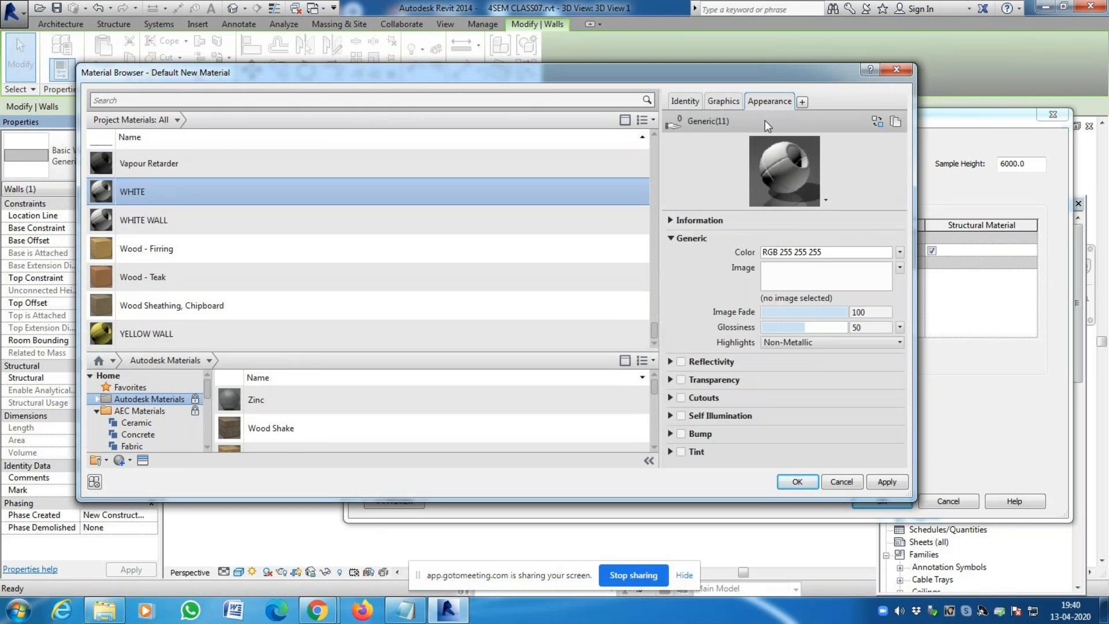
click(722, 101)
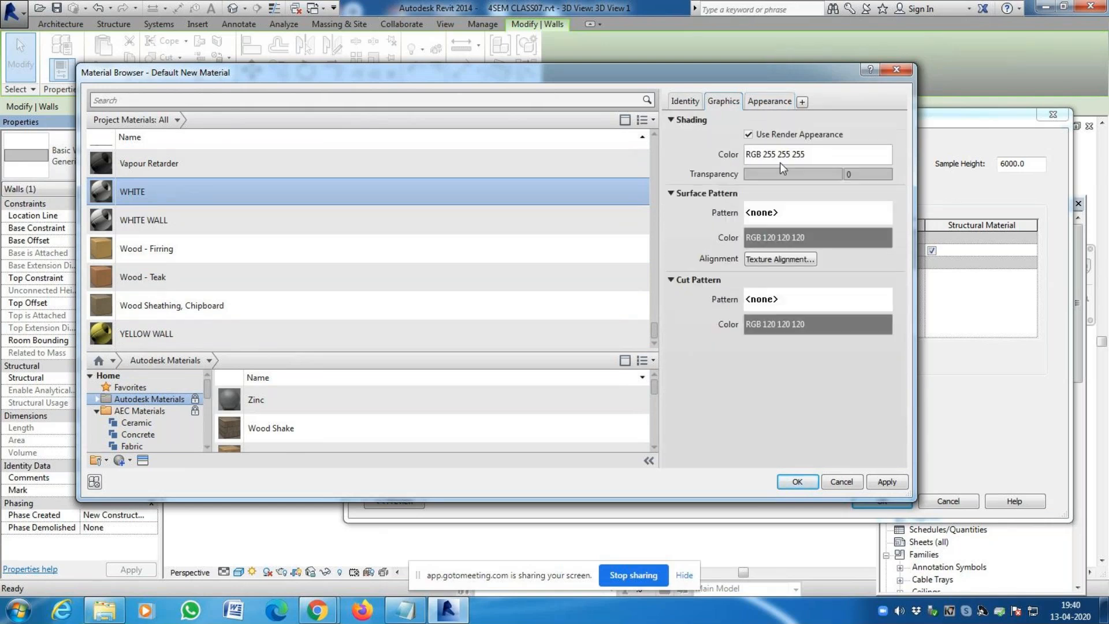
click(769, 101)
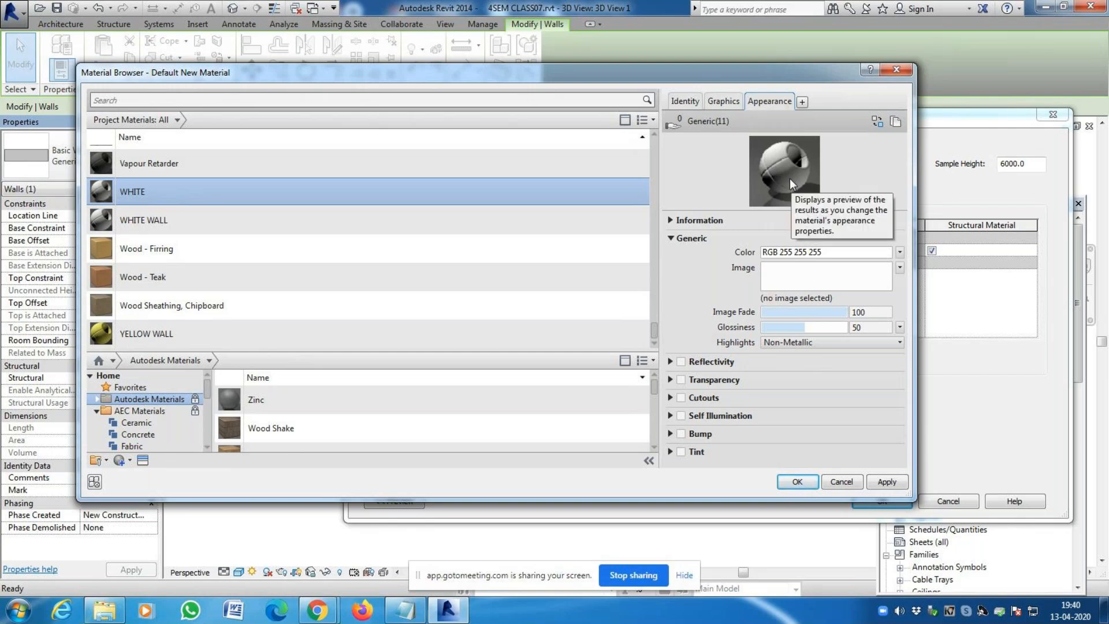
click(723, 102)
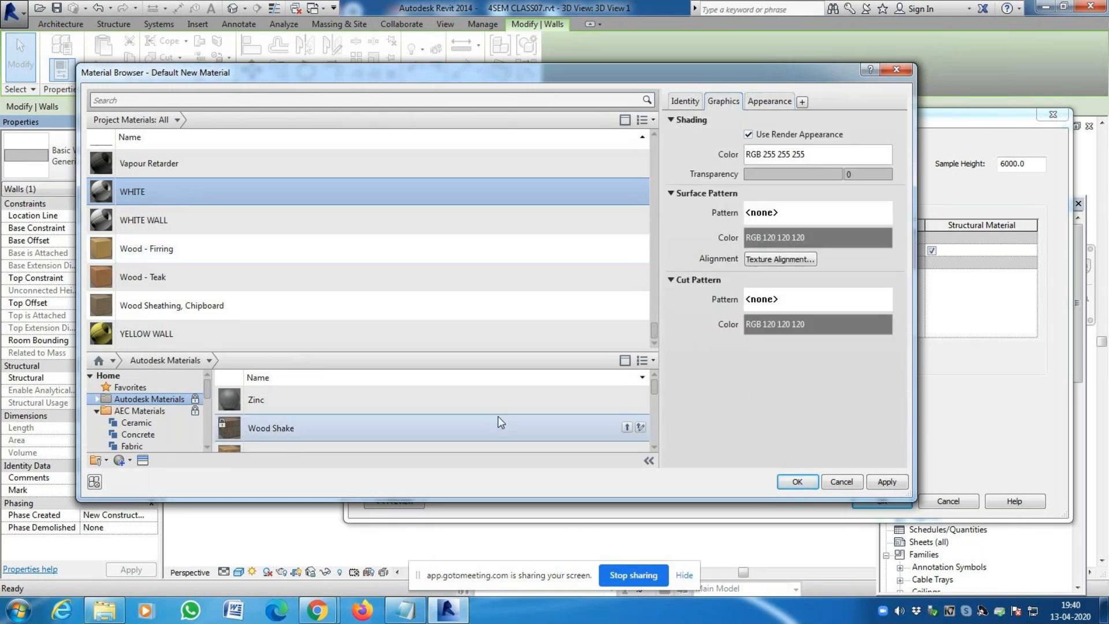
scroll(352, 404, down, 1)
click(771, 102)
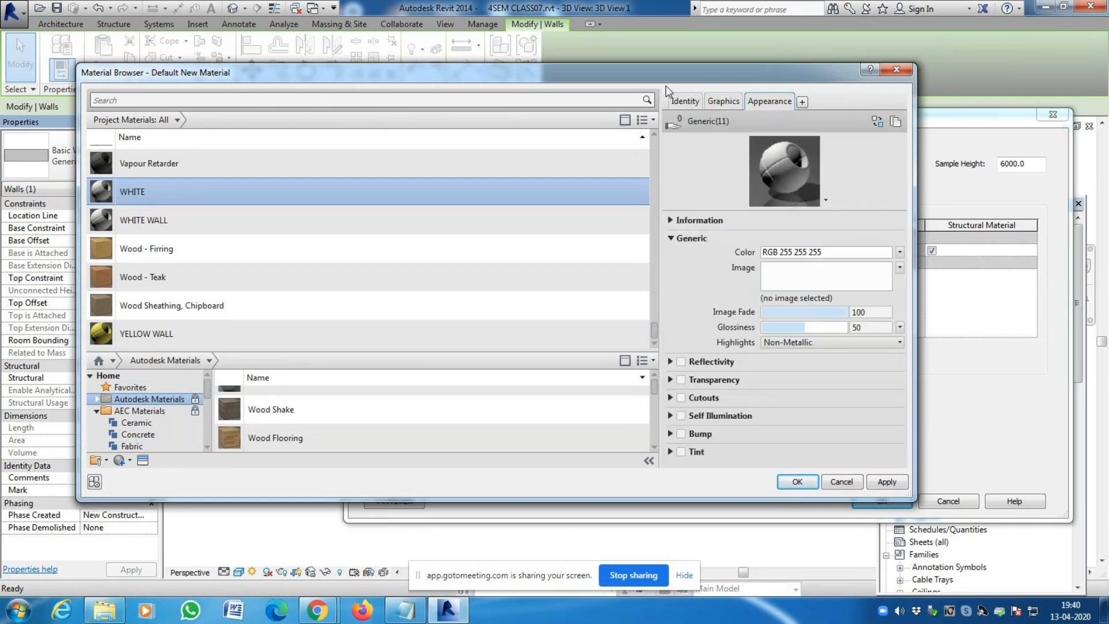
click(725, 102)
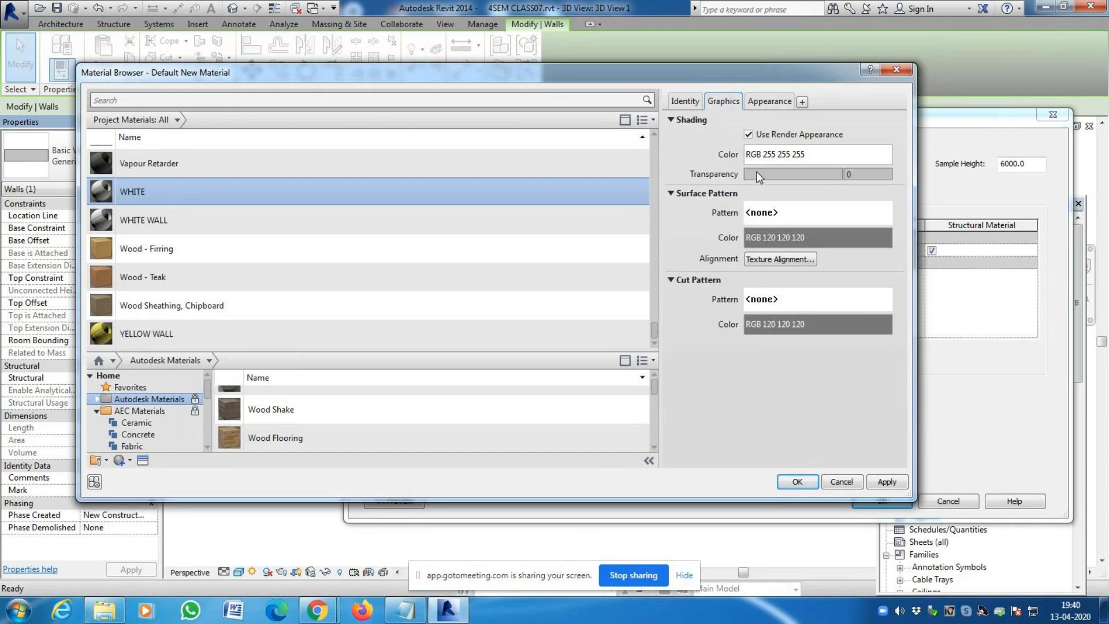
Try a separate RGB 192 192 192 shading colour without the render appearance, and restore the use of render appearance
click(760, 137)
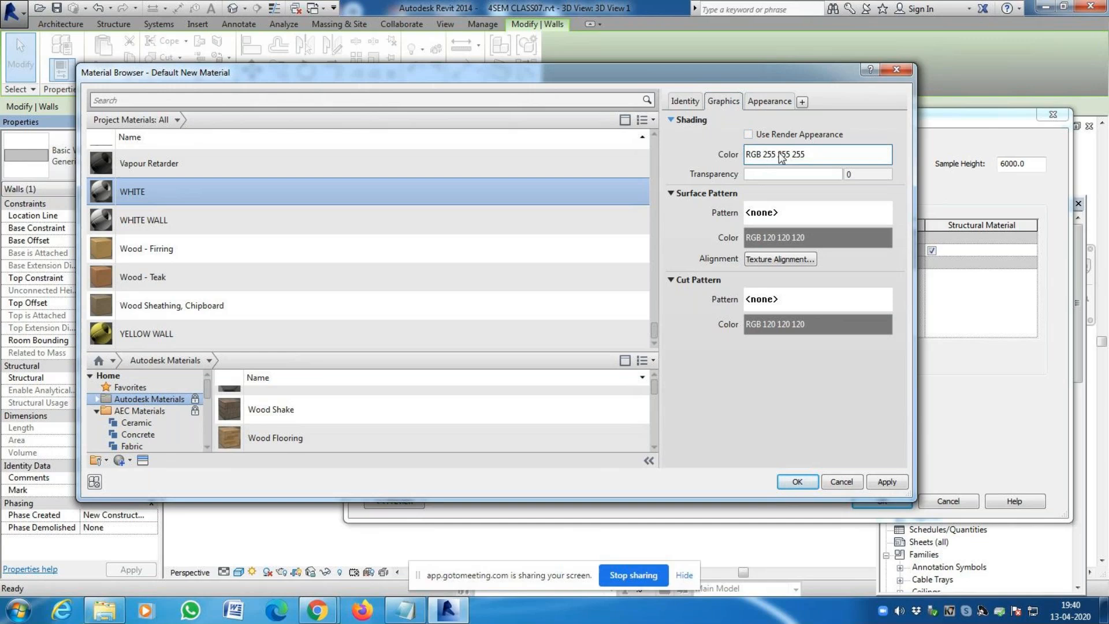
click(764, 156)
click(460, 262)
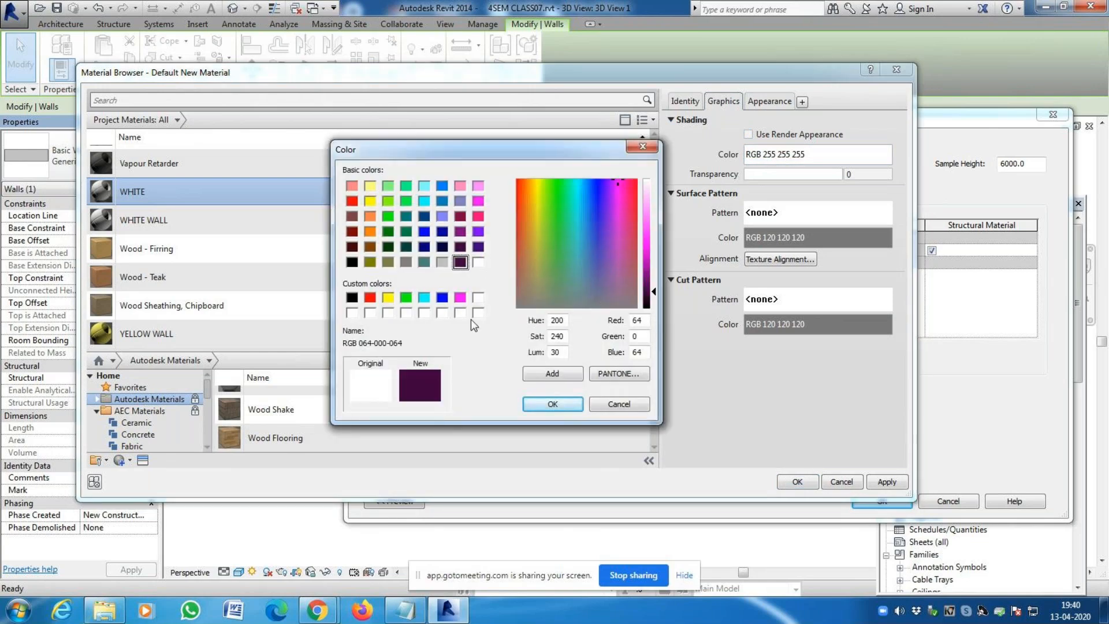
click(442, 263)
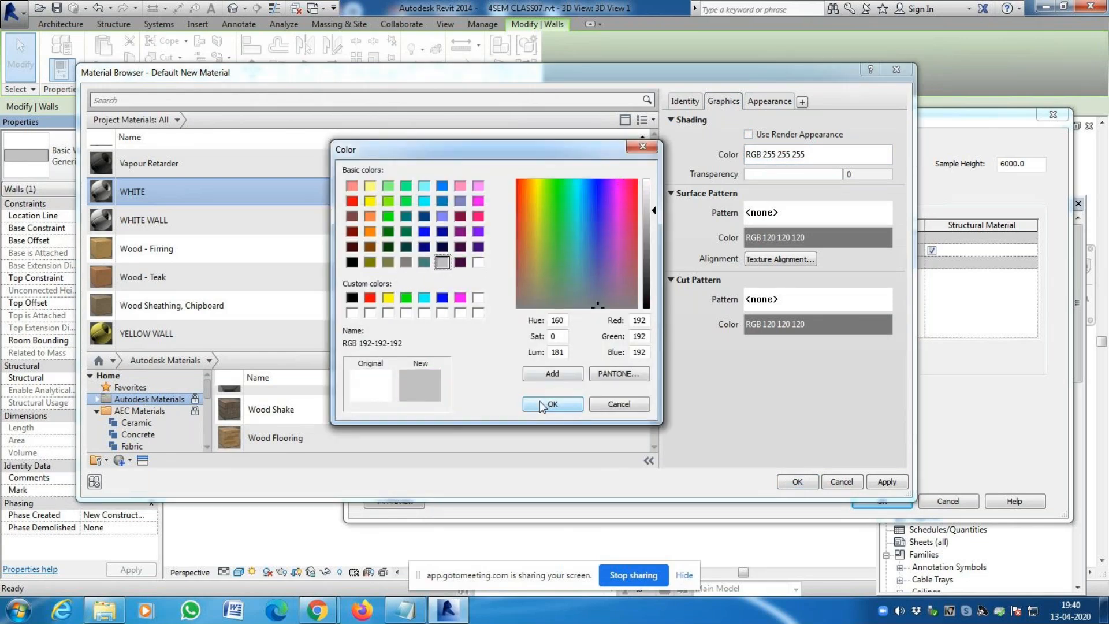
click(541, 404)
click(760, 102)
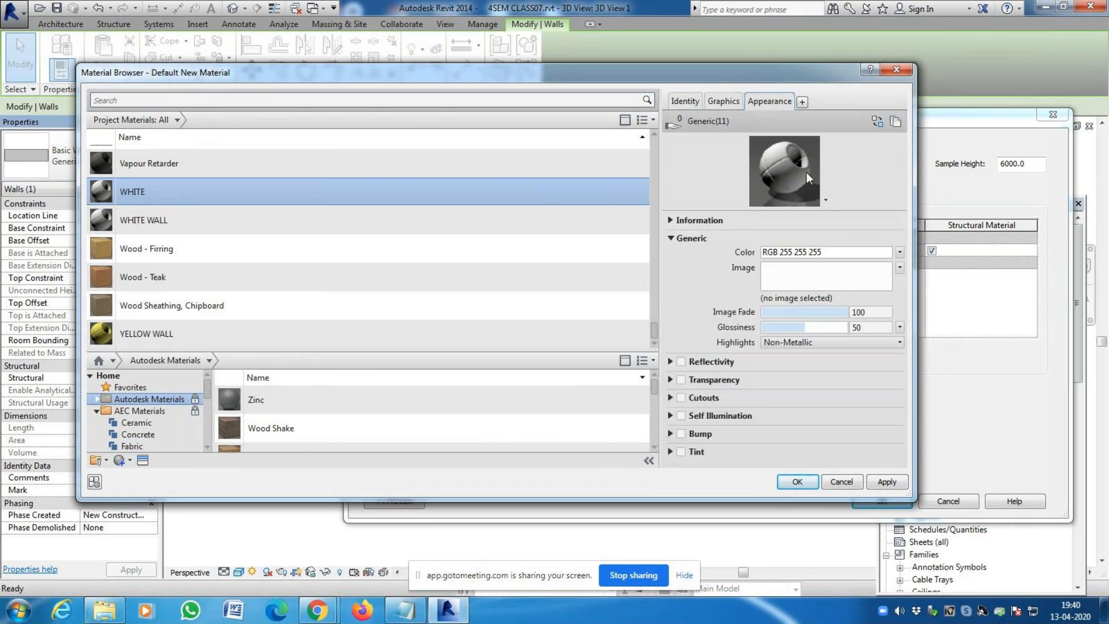
click(717, 102)
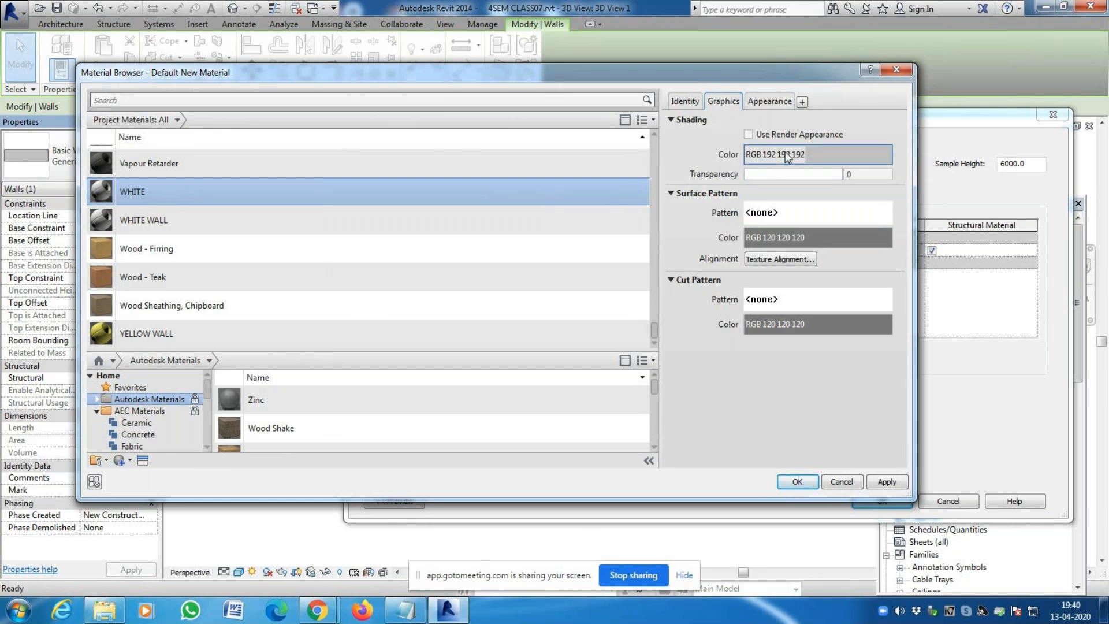
click(752, 137)
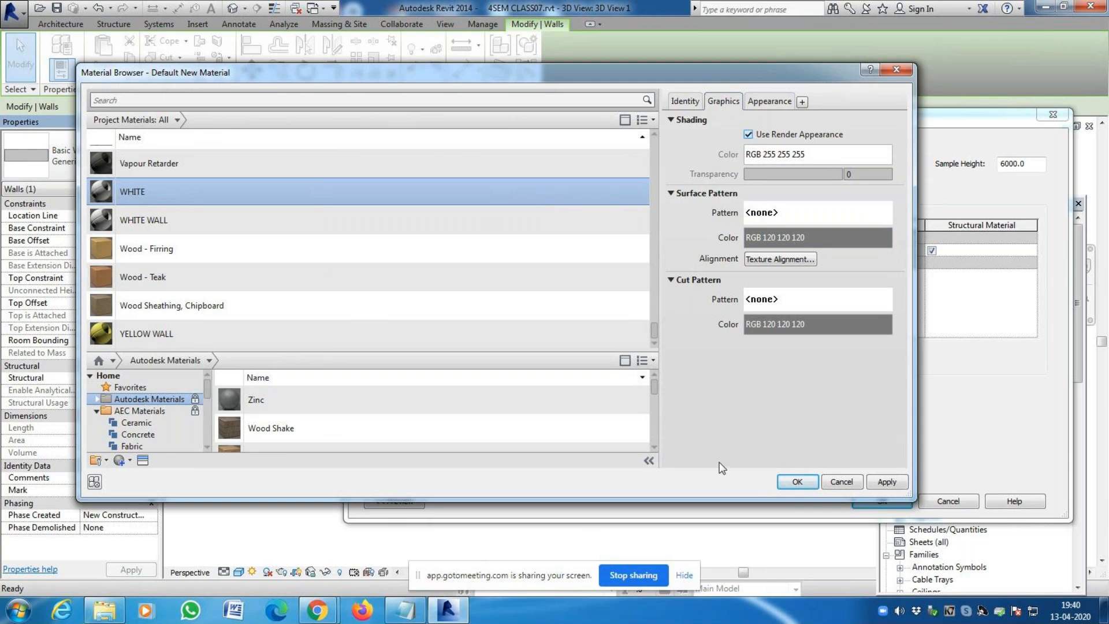
Review the WHITE material's appearance colour, keep it white, and check that the shading still uses the render appearance
click(768, 104)
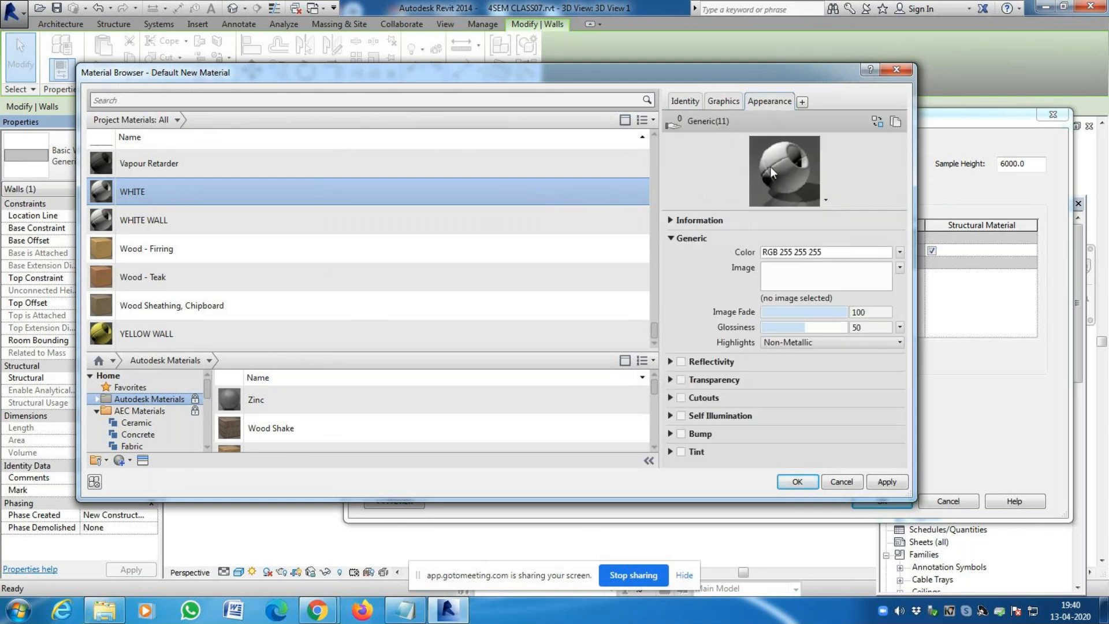
click(786, 252)
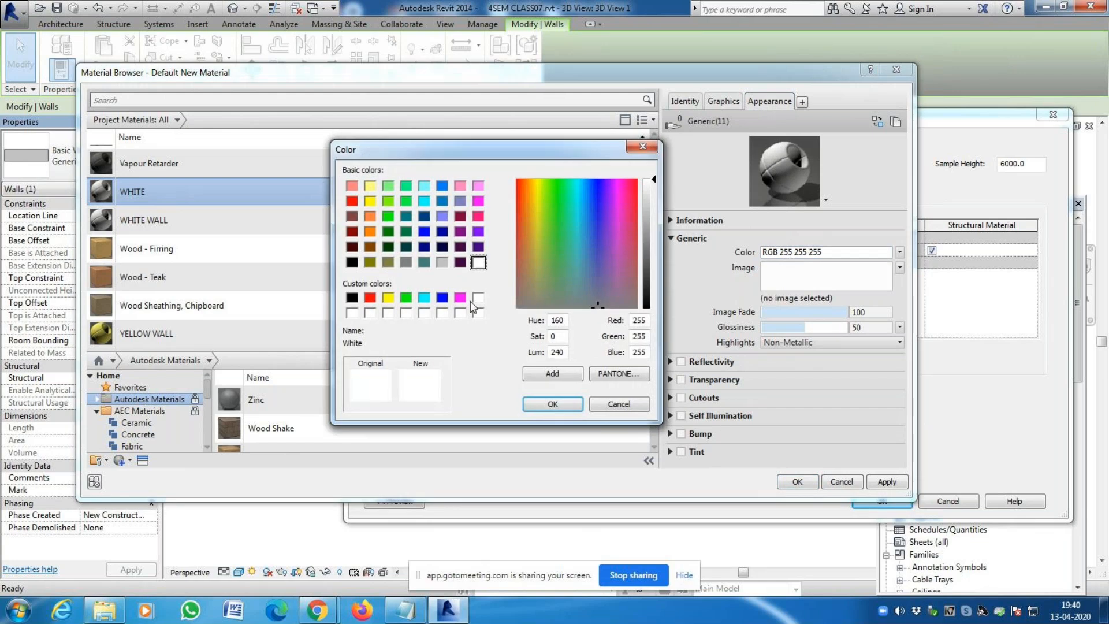
click(552, 404)
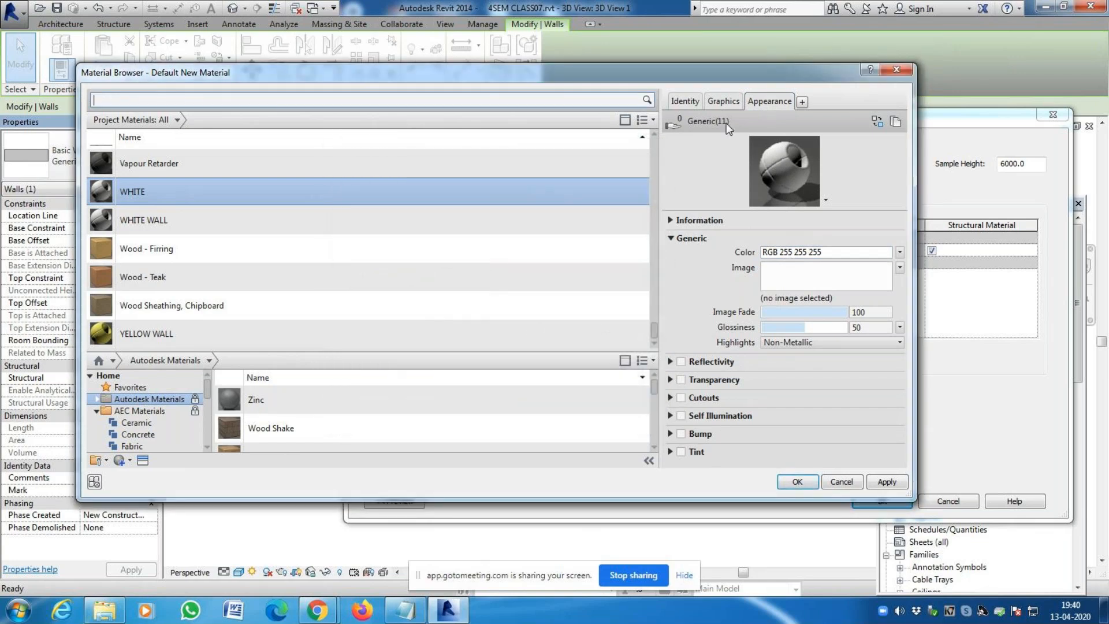
scroll(738, 128, down, 3)
click(749, 134)
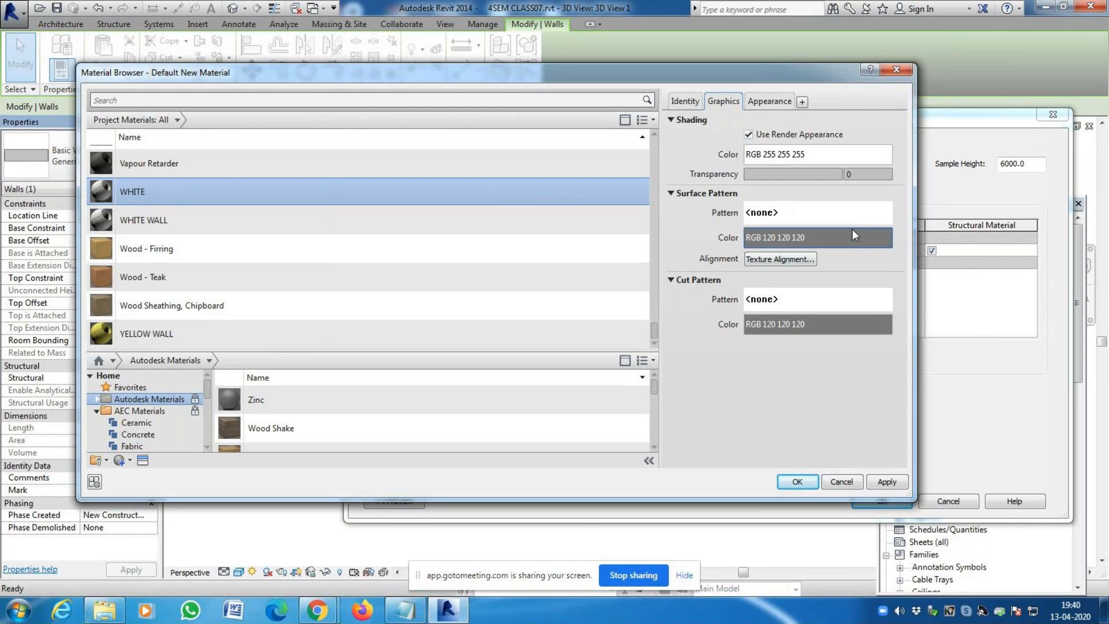
Apply the WHITE material to the structure layer and confirm the Generic - 230 mm type changes
click(885, 484)
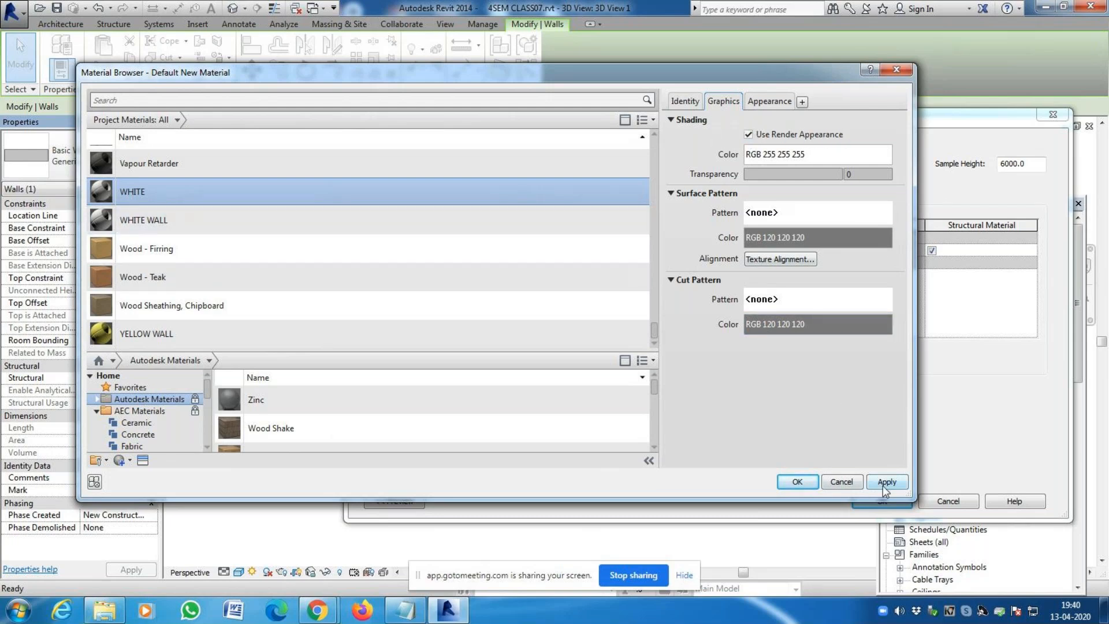
click(798, 482)
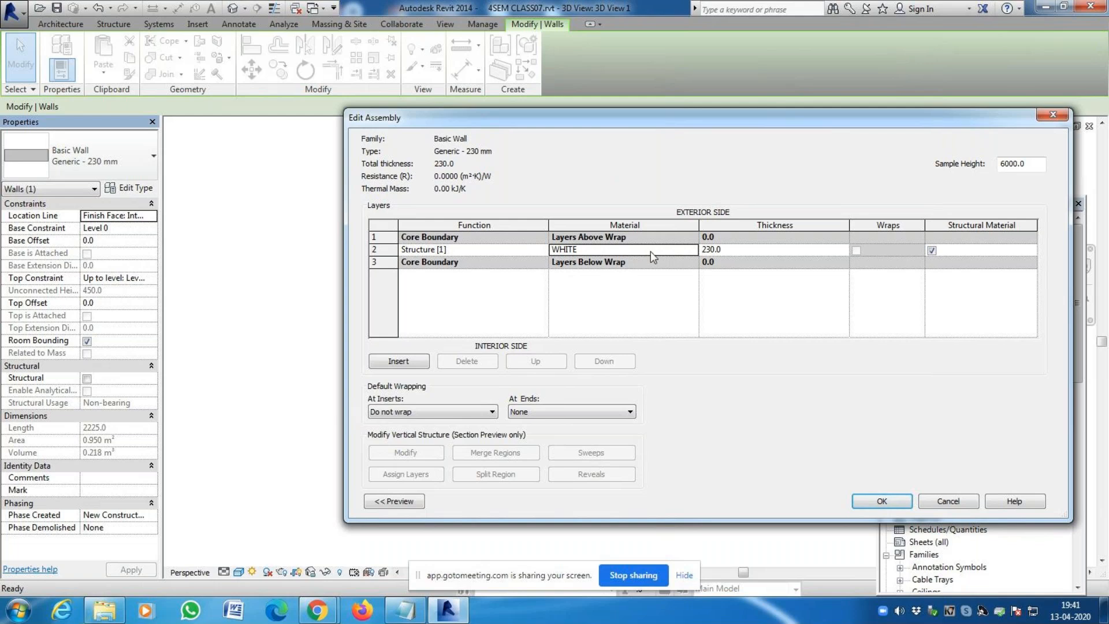
click(894, 507)
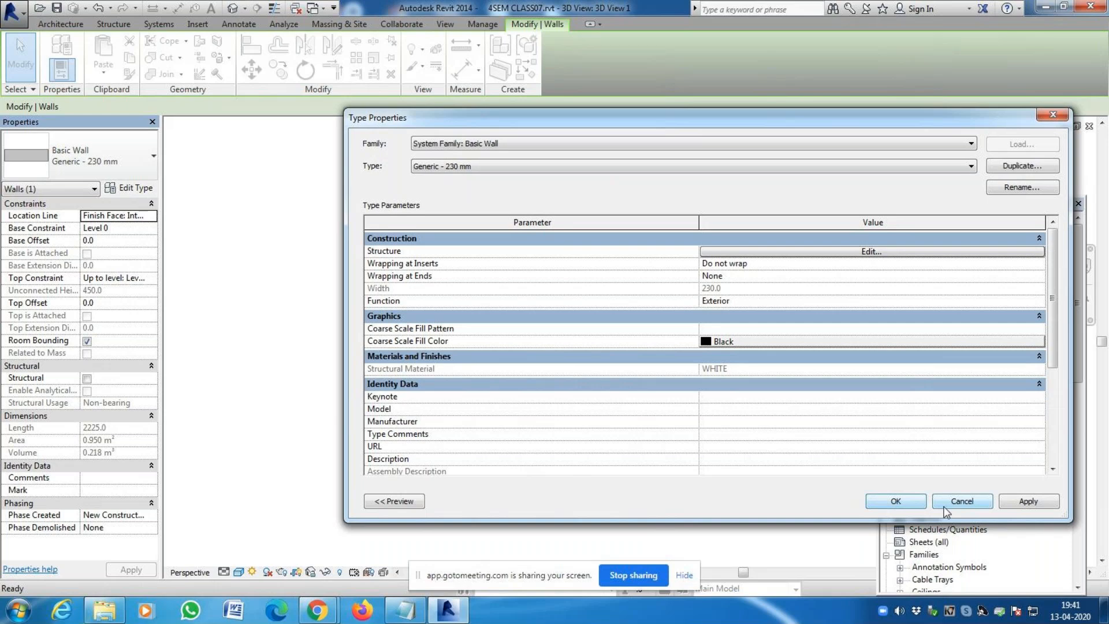
click(910, 500)
Examine the building's front and side walls and the compound wall in 3D View 1 with the new material
click(436, 445)
scroll(418, 463, up, 3)
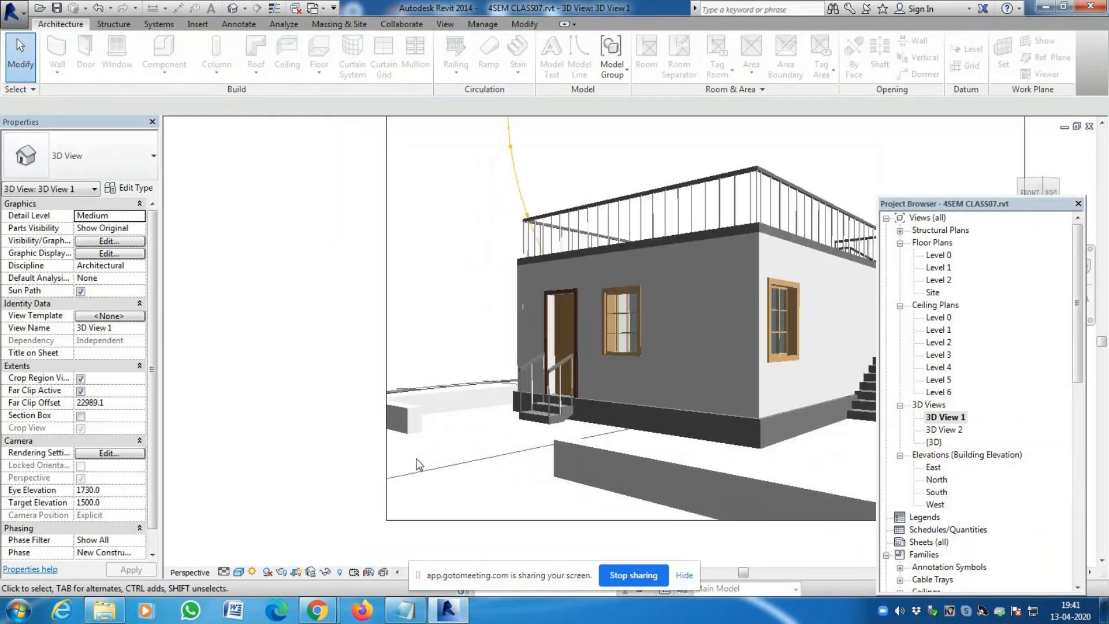
scroll(406, 404, down, 2)
scroll(406, 410, down, 2)
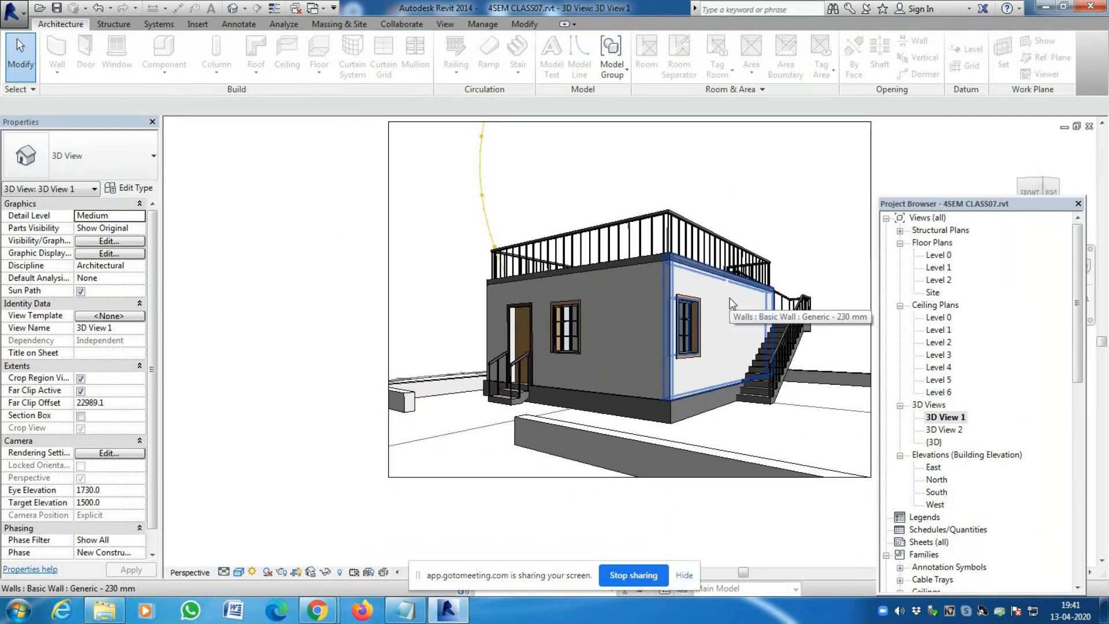
click(730, 297)
click(626, 330)
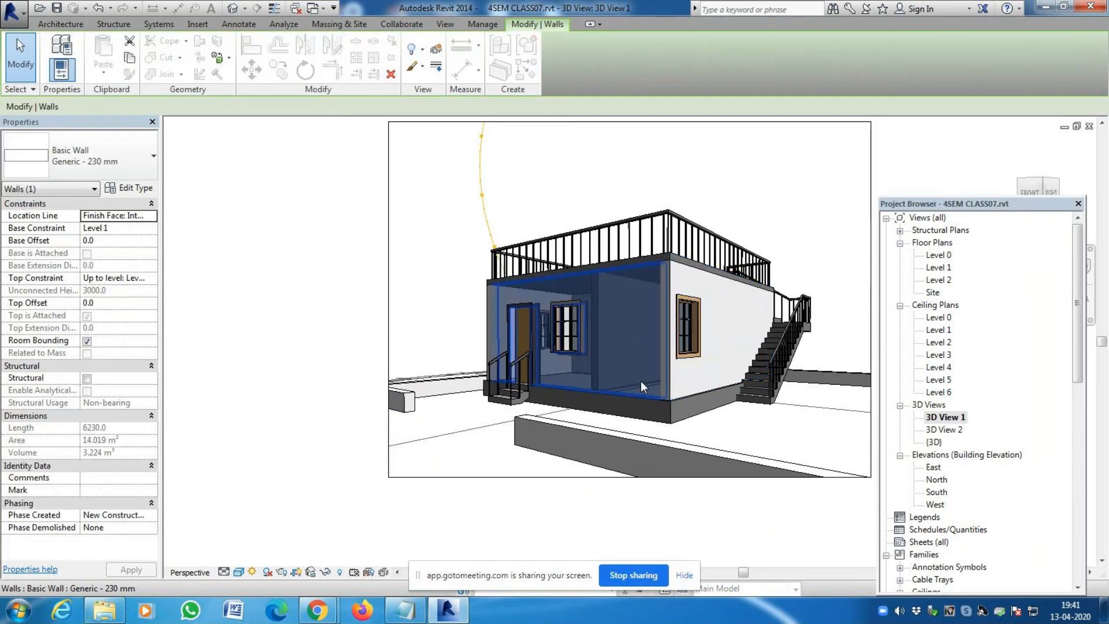
click(717, 334)
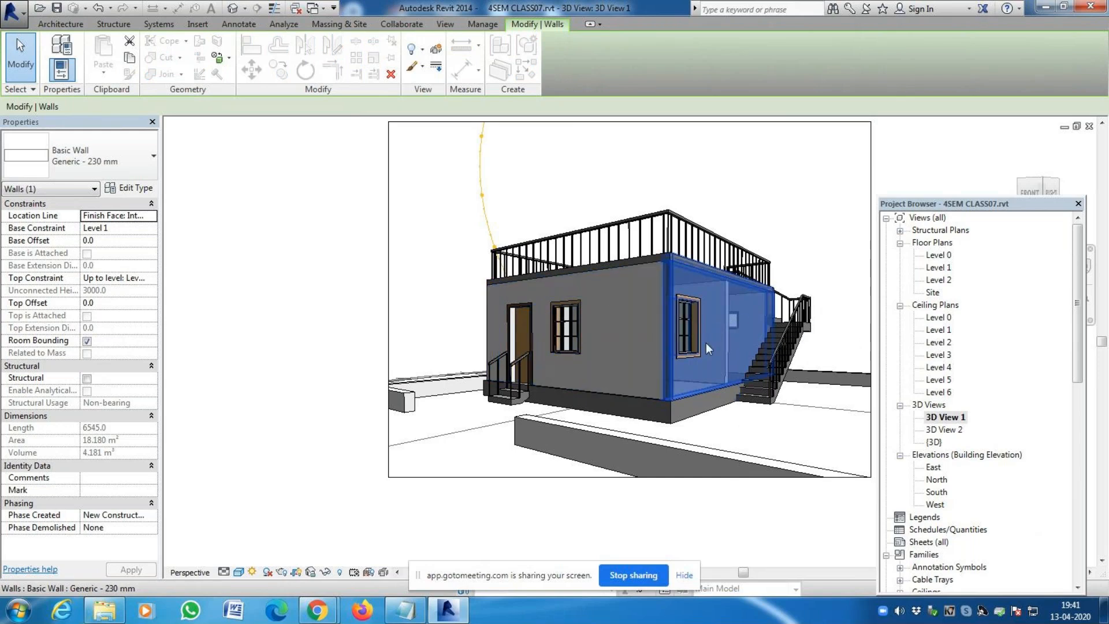
scroll(466, 394, down, 3)
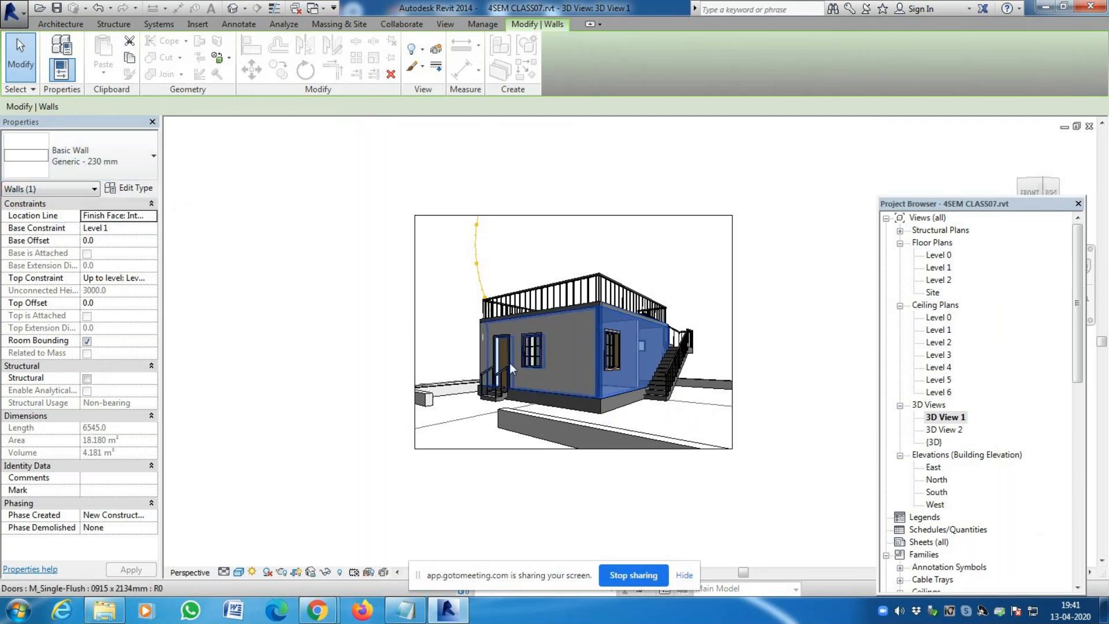
scroll(594, 353, up, 3)
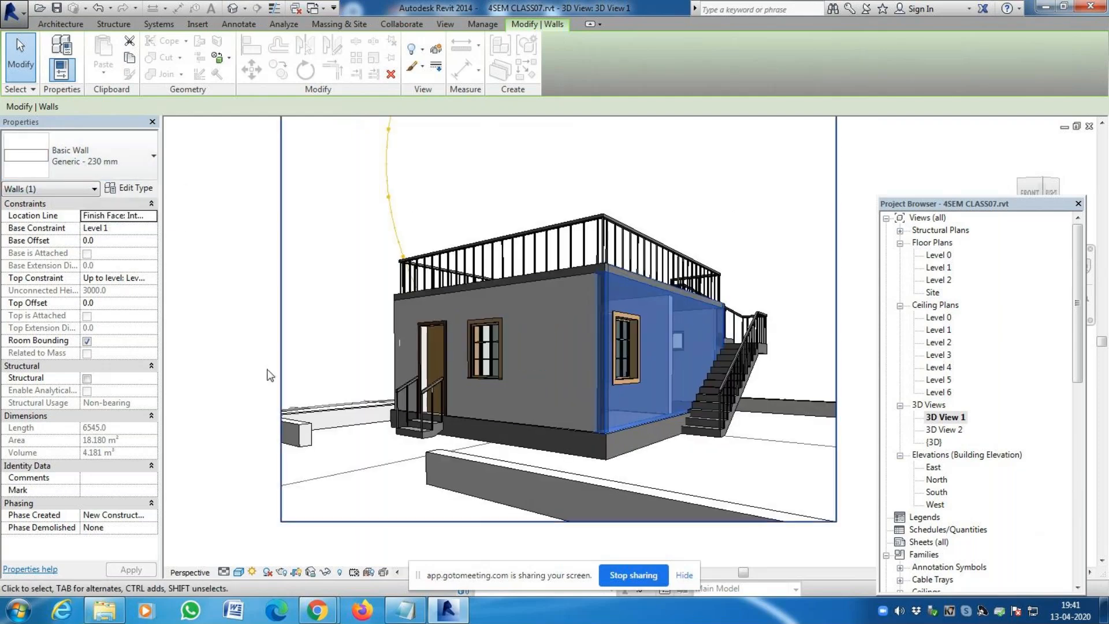
click(618, 119)
scroll(605, 257, down, 1)
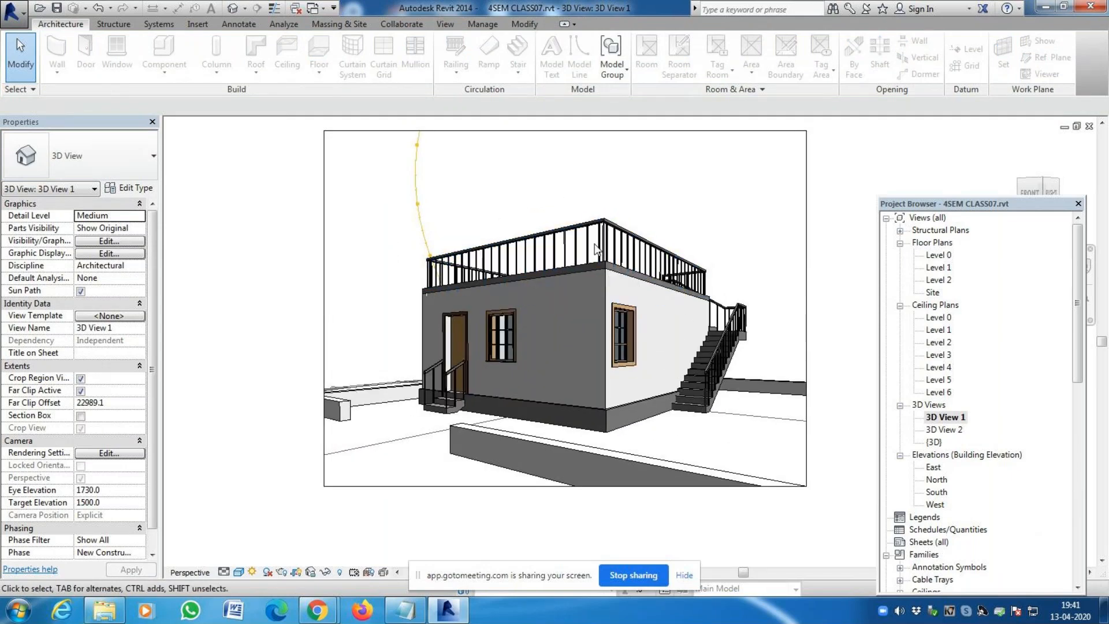
Render 3D View 1 at Best quality, keeping the Sky: Few Clouds background
click(443, 25)
click(312, 56)
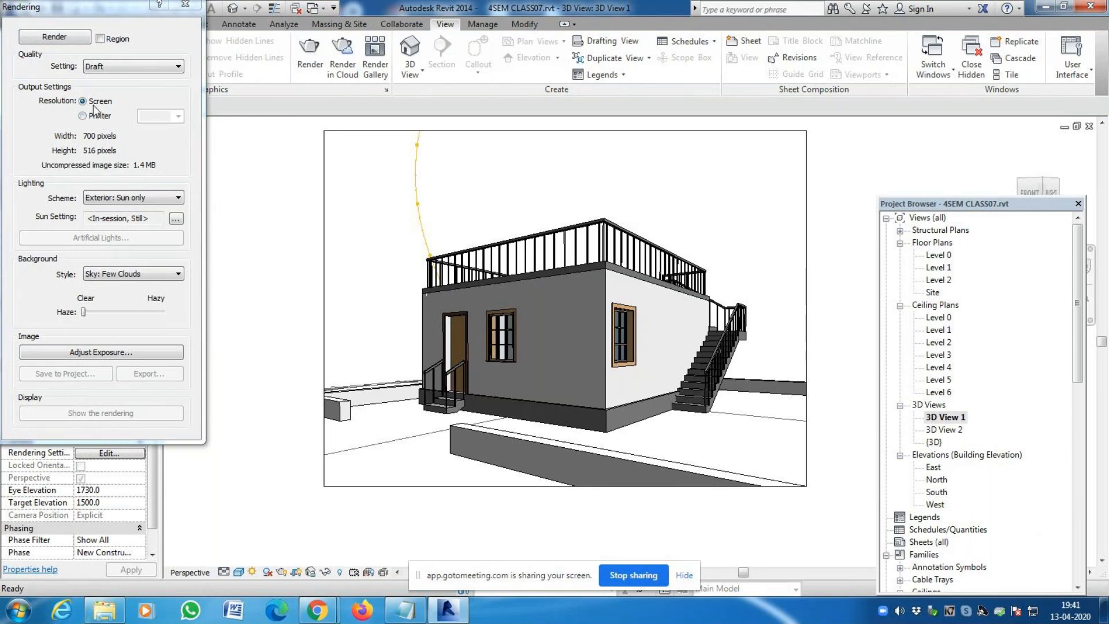
click(137, 66)
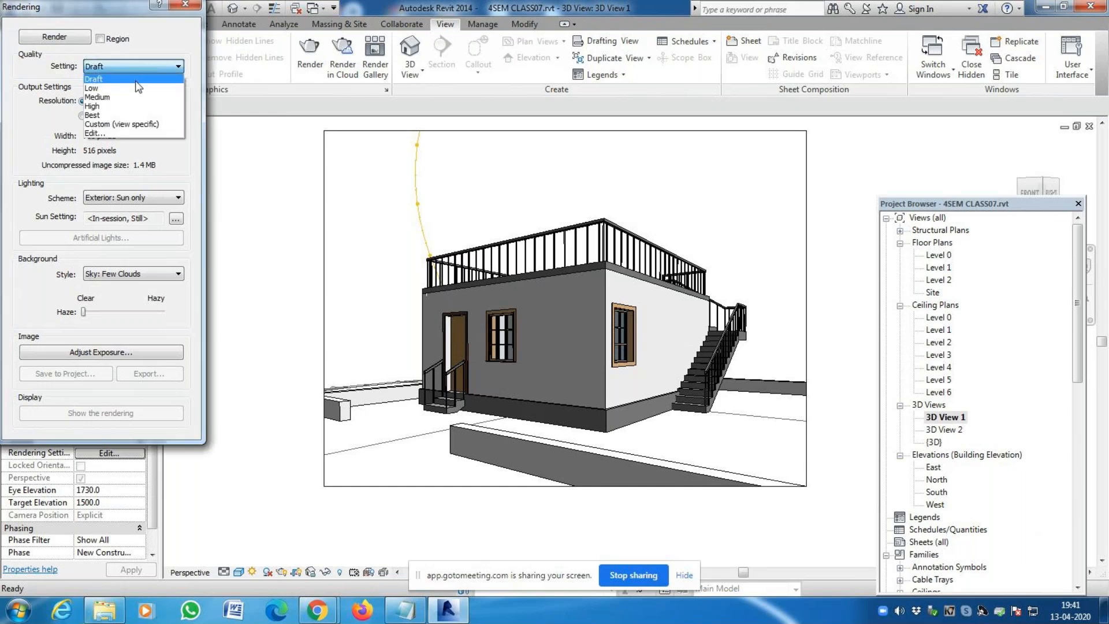
click(123, 119)
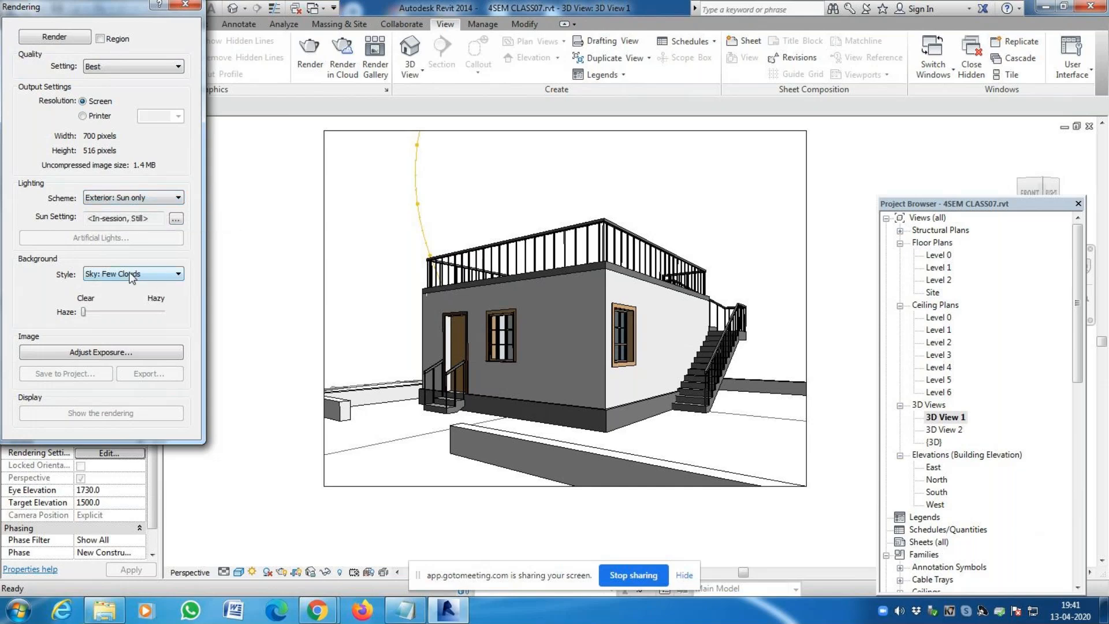
click(174, 278)
click(174, 278)
click(64, 39)
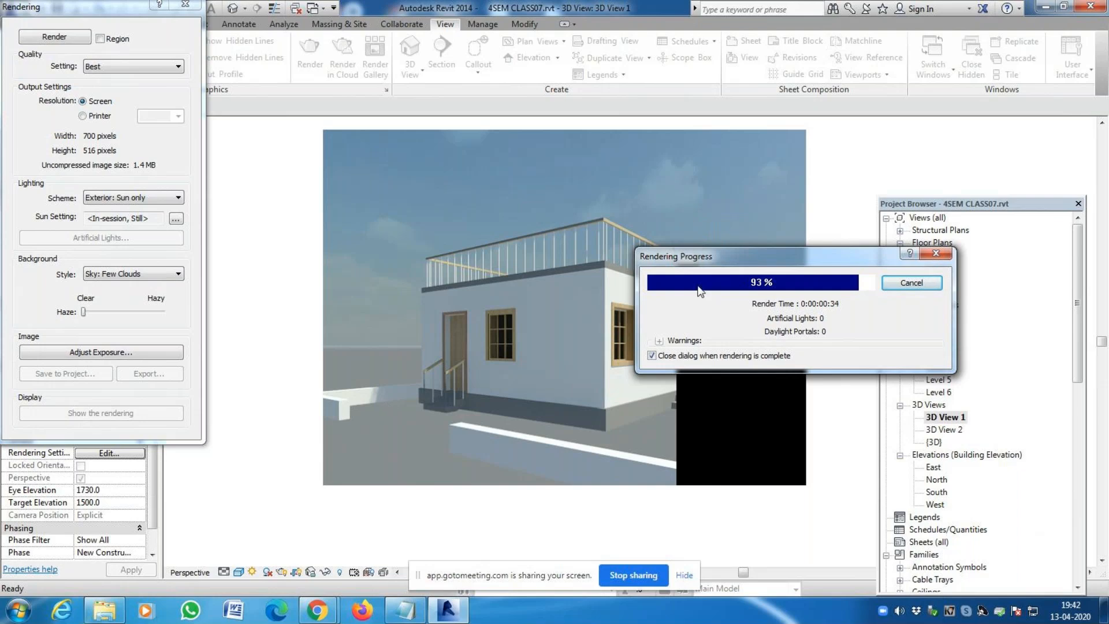
Leave the rendering of 3D View 1 and open the Site floor plan
drag(720, 261, 852, 223)
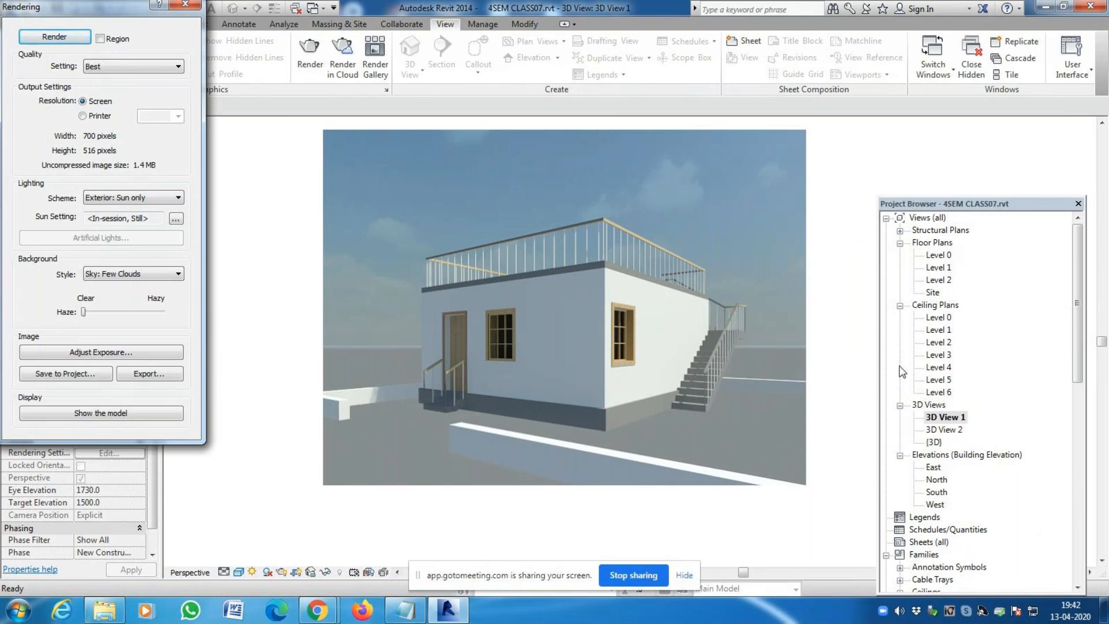
click(305, 50)
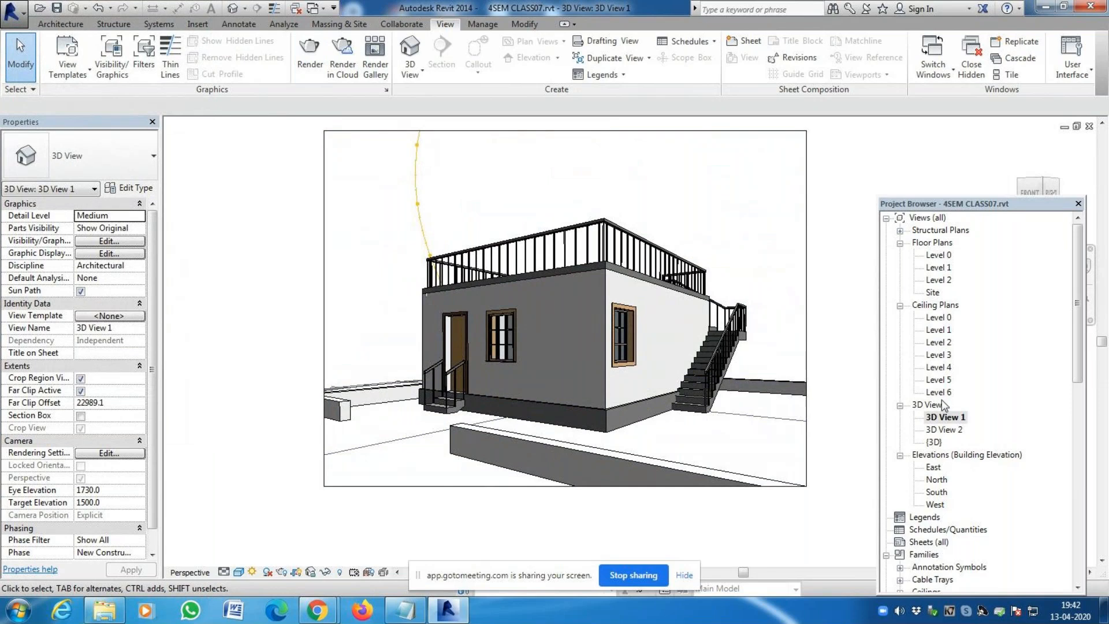
double_click(933, 292)
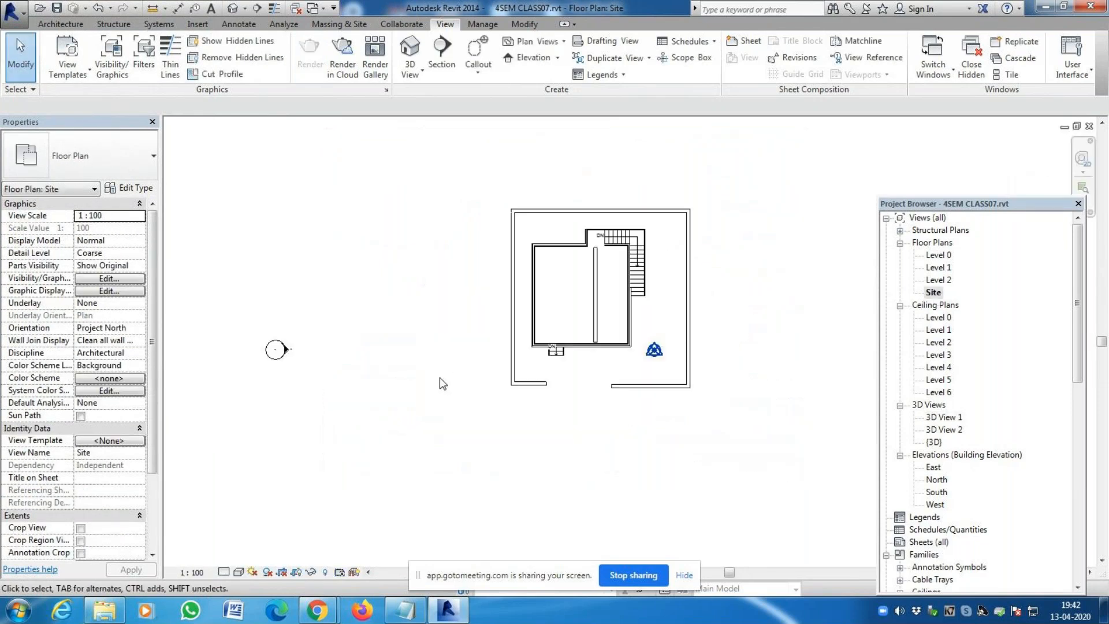
Create a toposurface from seven points at absolute elevation 0.0, surrounding the building and its compound wall with wide margins
scroll(439, 377, down, 2)
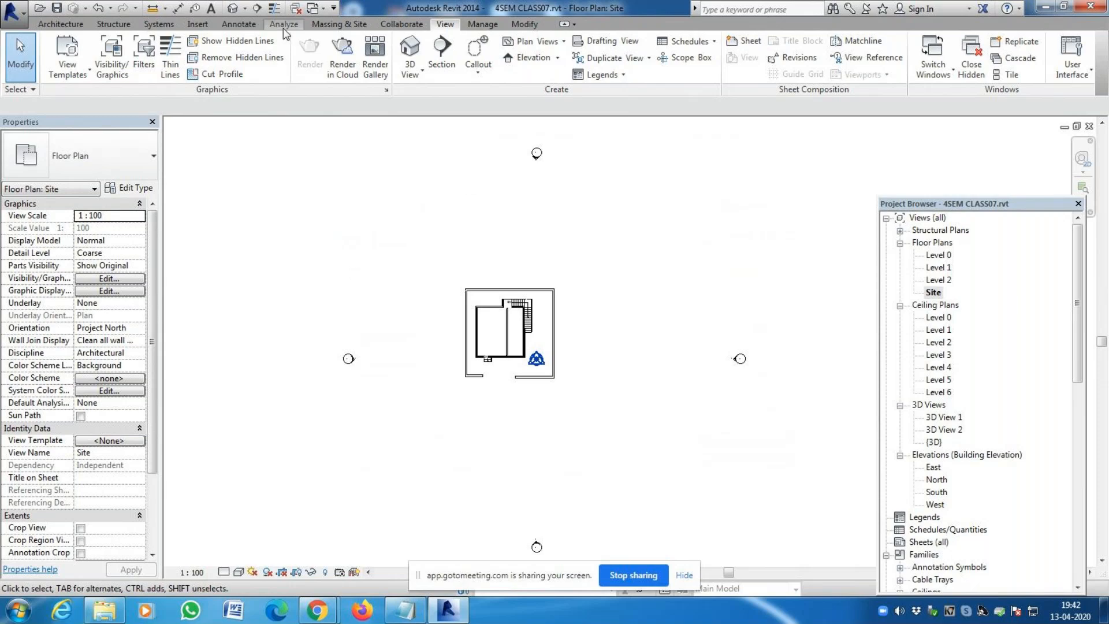
click(339, 25)
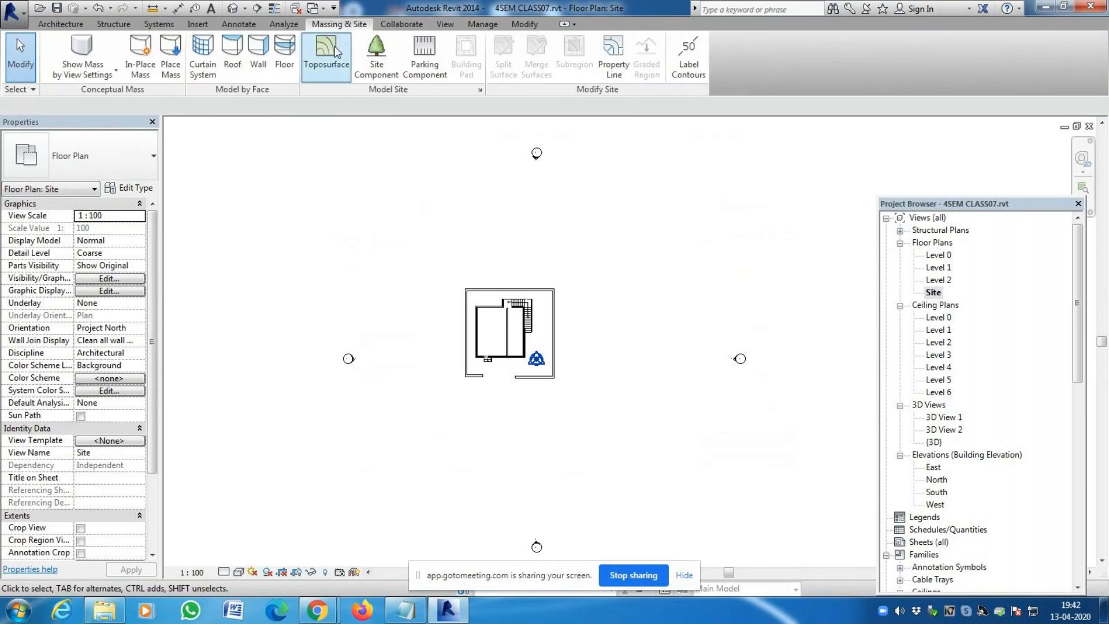
click(333, 47)
click(395, 242)
click(346, 457)
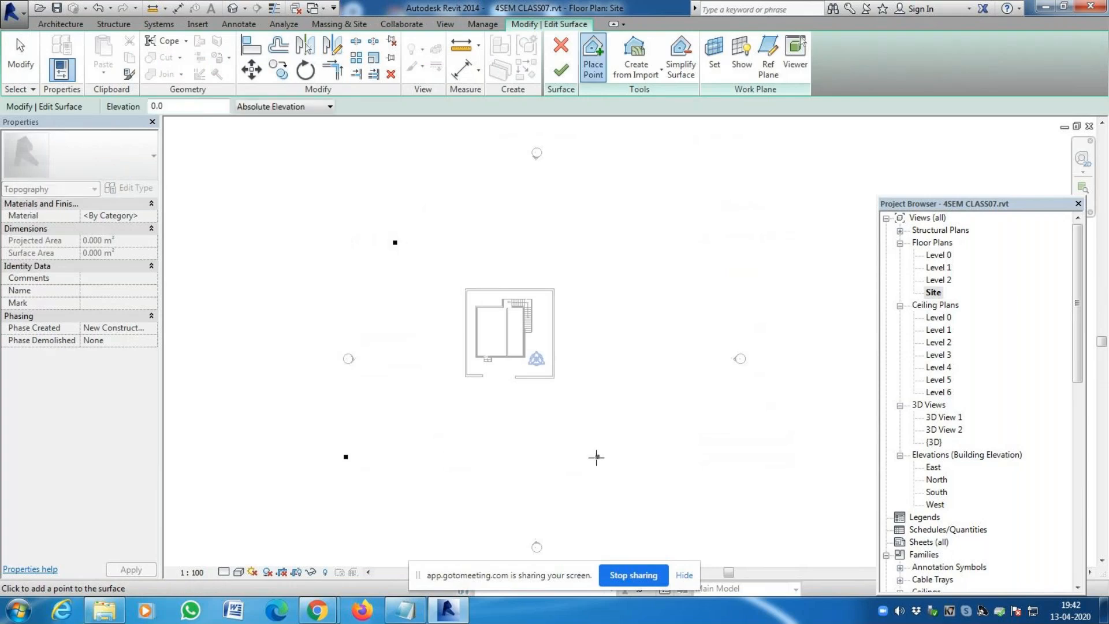
click(515, 501)
click(705, 440)
click(687, 275)
click(631, 183)
click(449, 186)
click(561, 69)
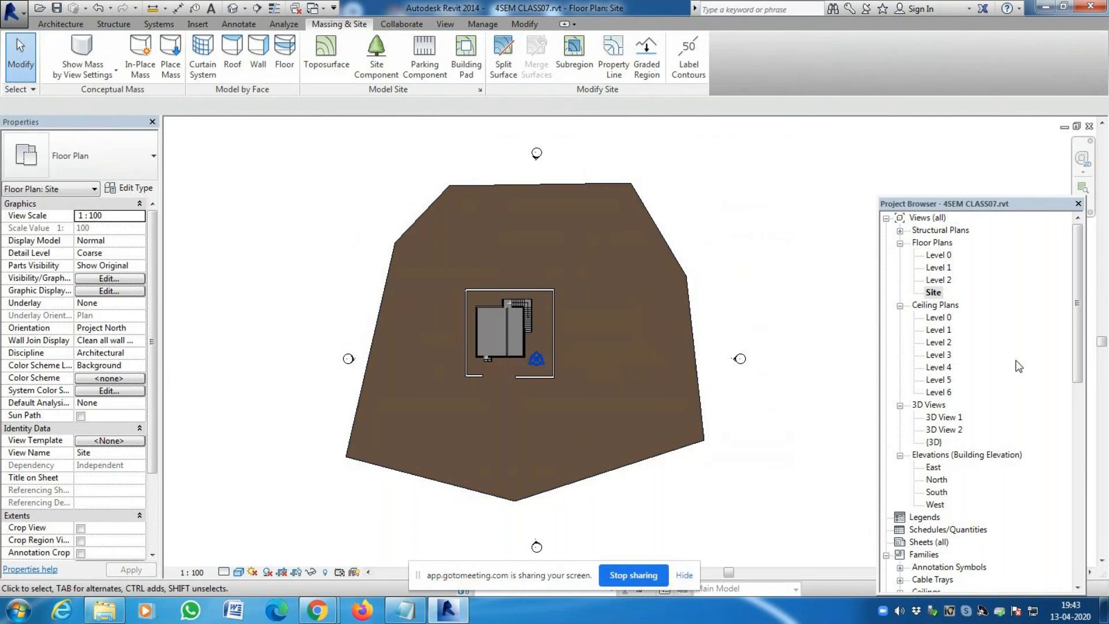
Check the new ground surface in 3D View 2 and 3D View 1, and render 3D View 1 at Best quality
double_click(945, 430)
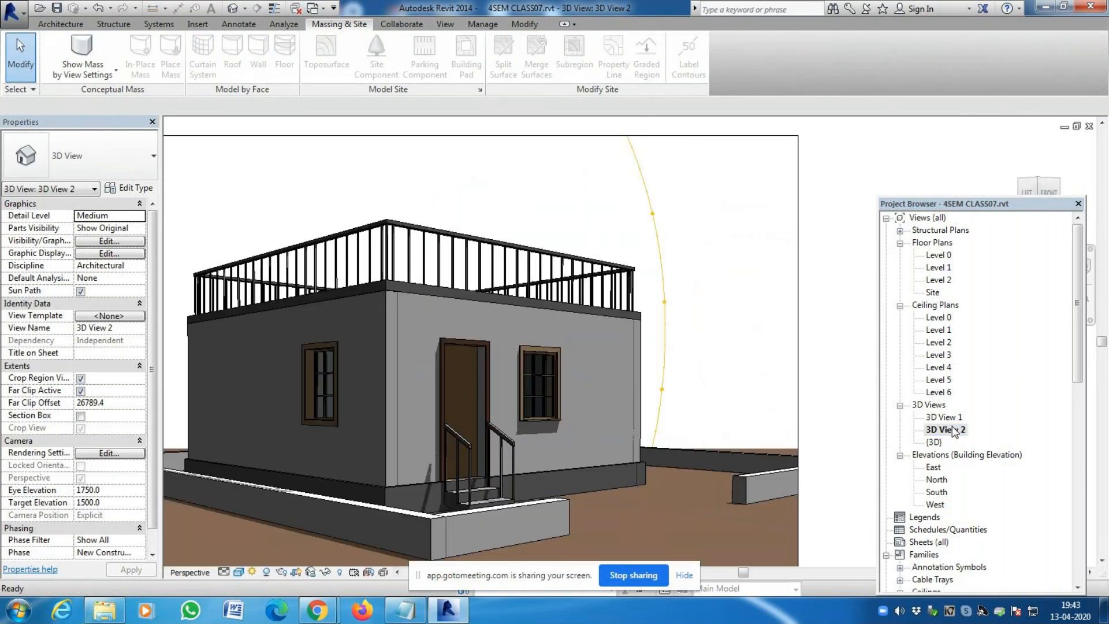
double_click(947, 417)
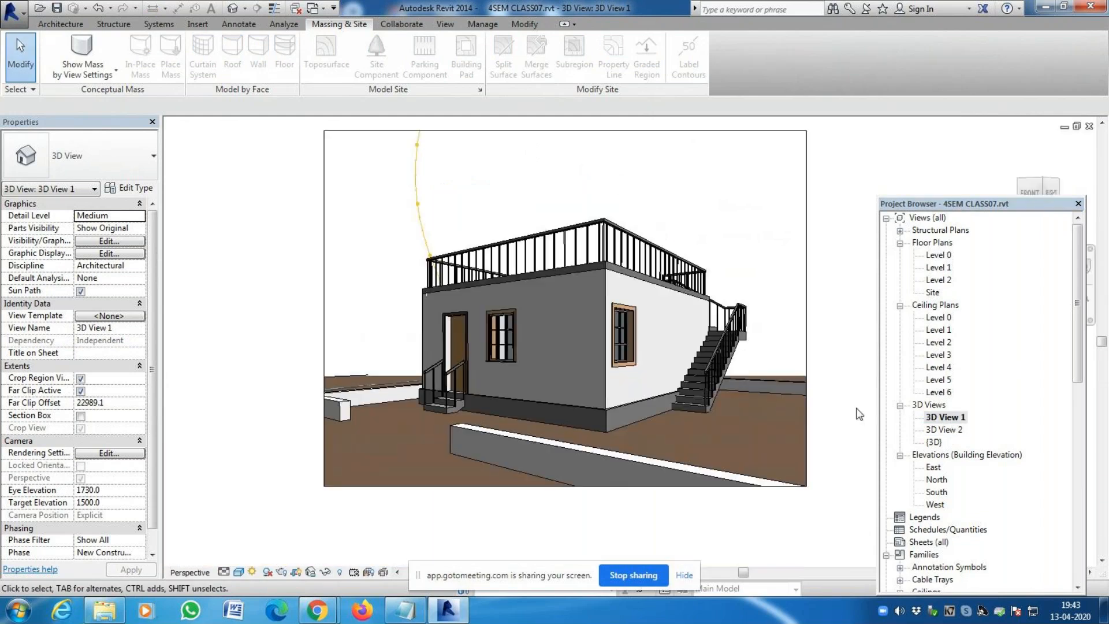
click(445, 23)
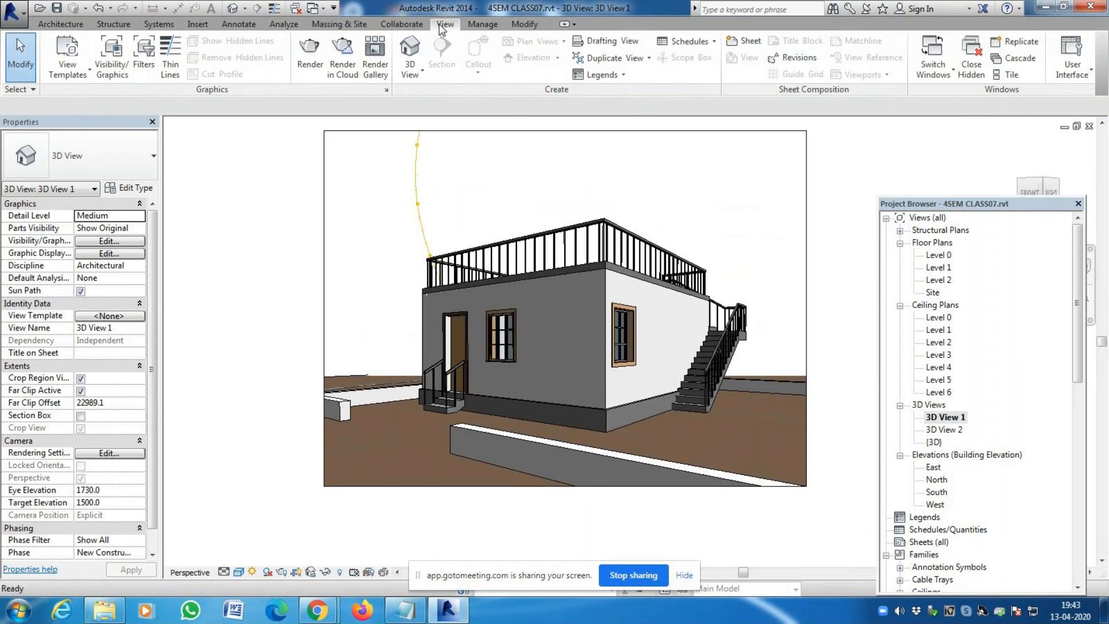
click(318, 60)
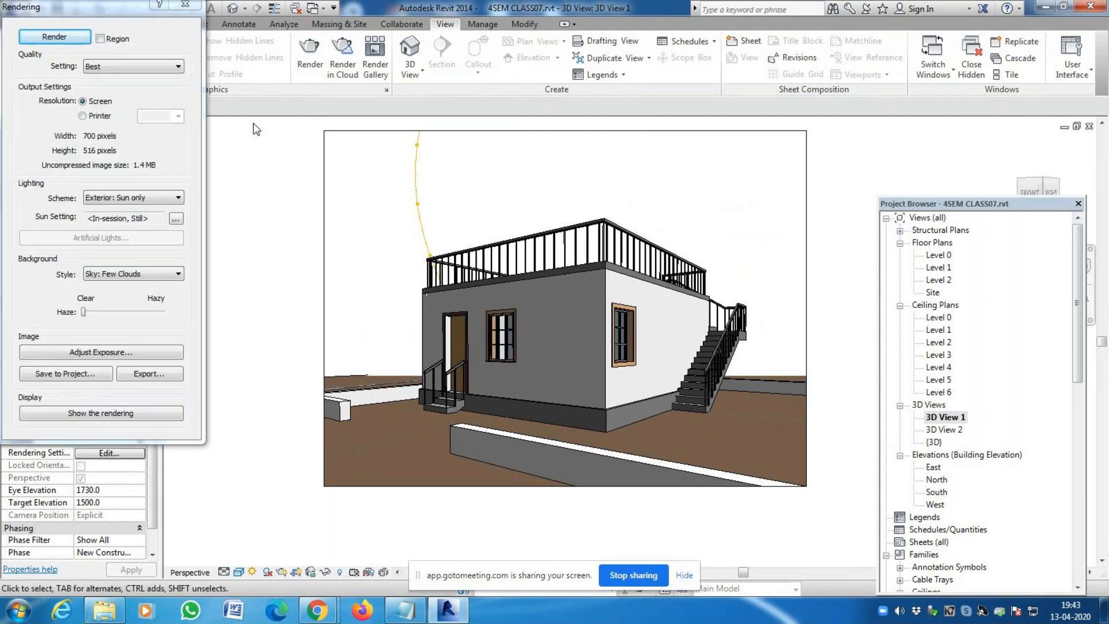
click(54, 36)
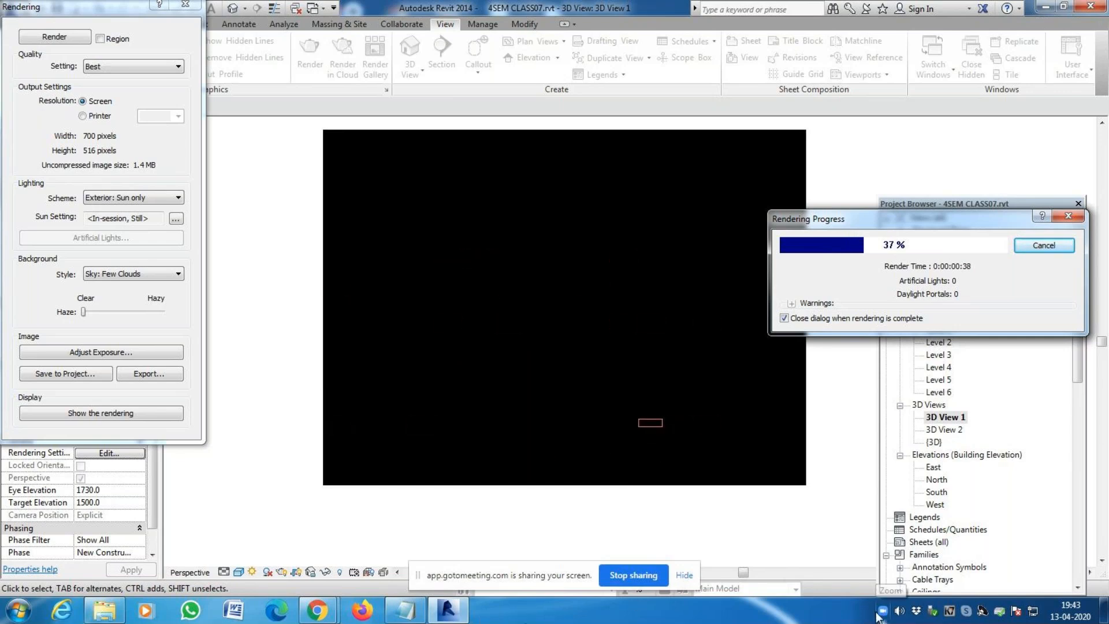
key(alt+Tab)
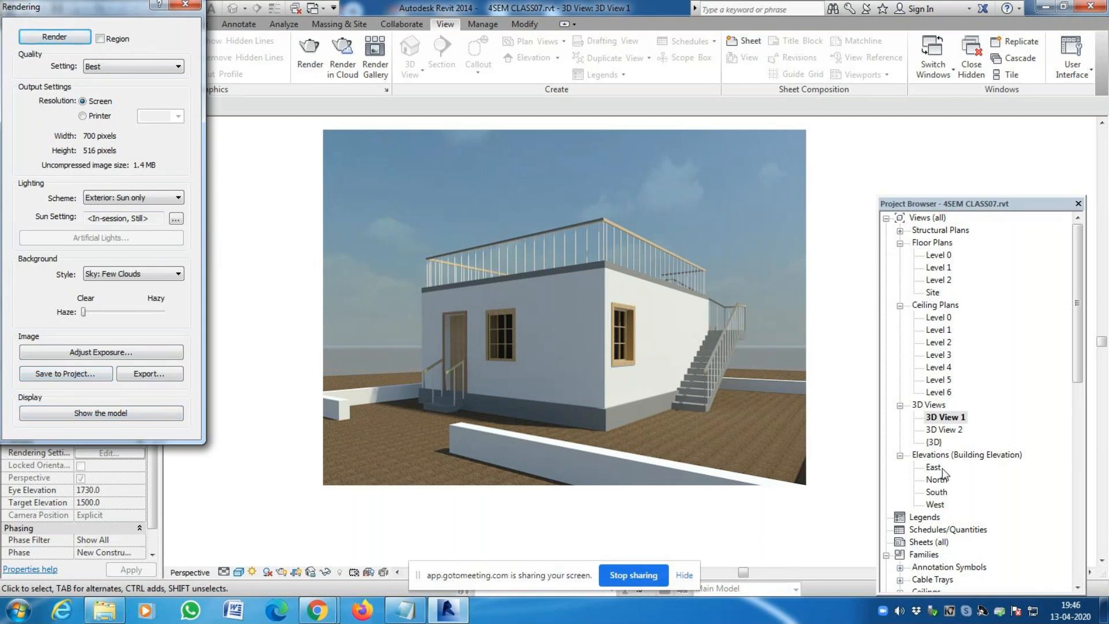
Save the rendering to the project as 3D View 1_1 and expand the project's Renderings branch
click(70, 376)
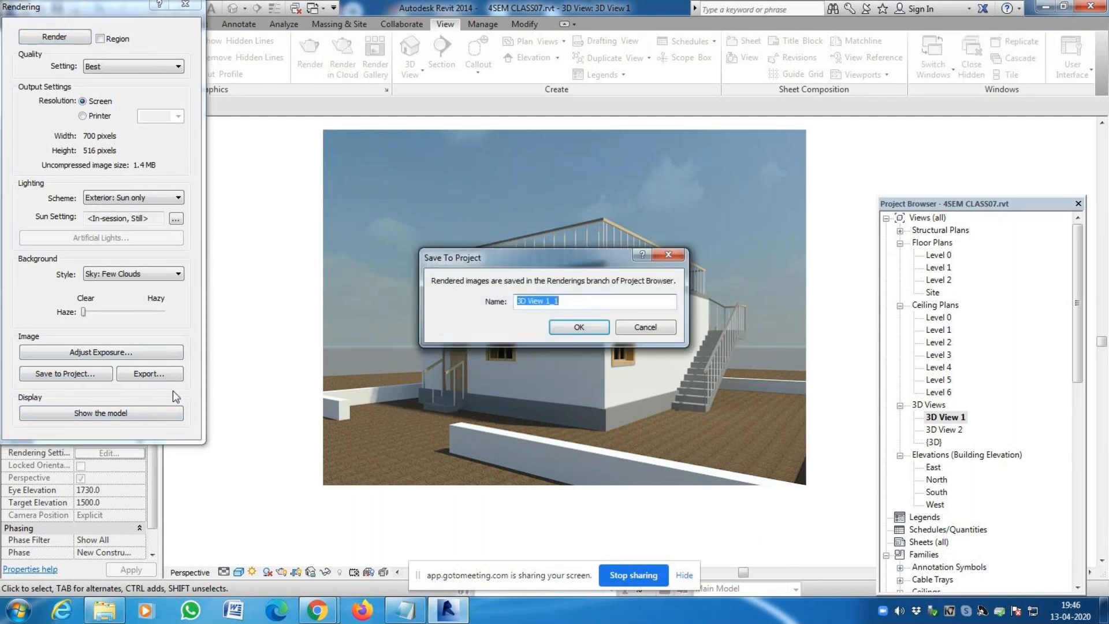
click(576, 328)
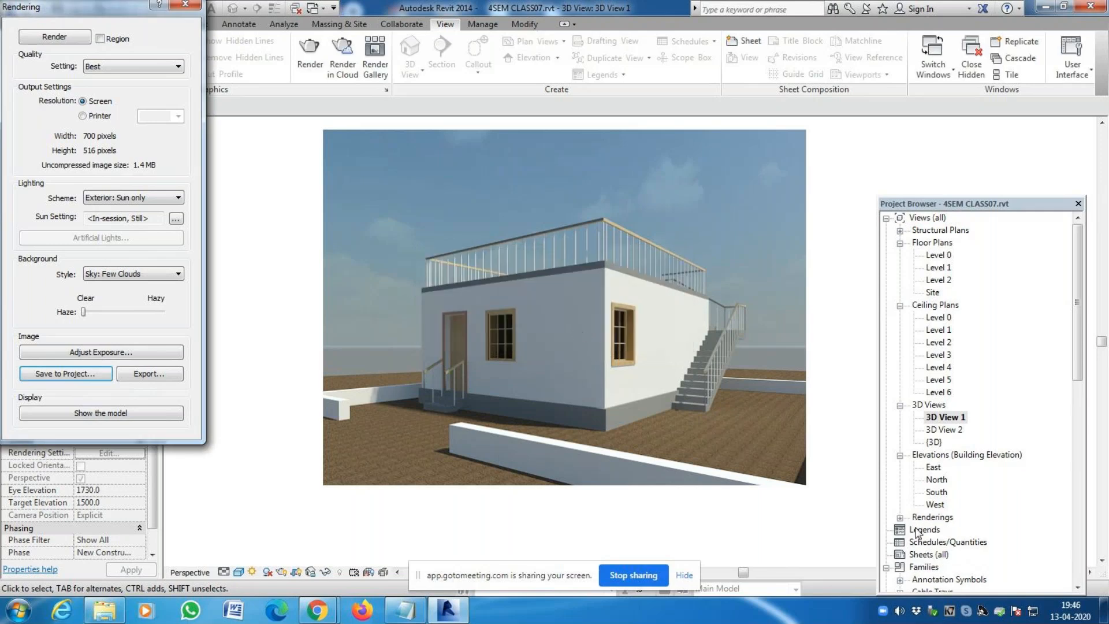
click(900, 517)
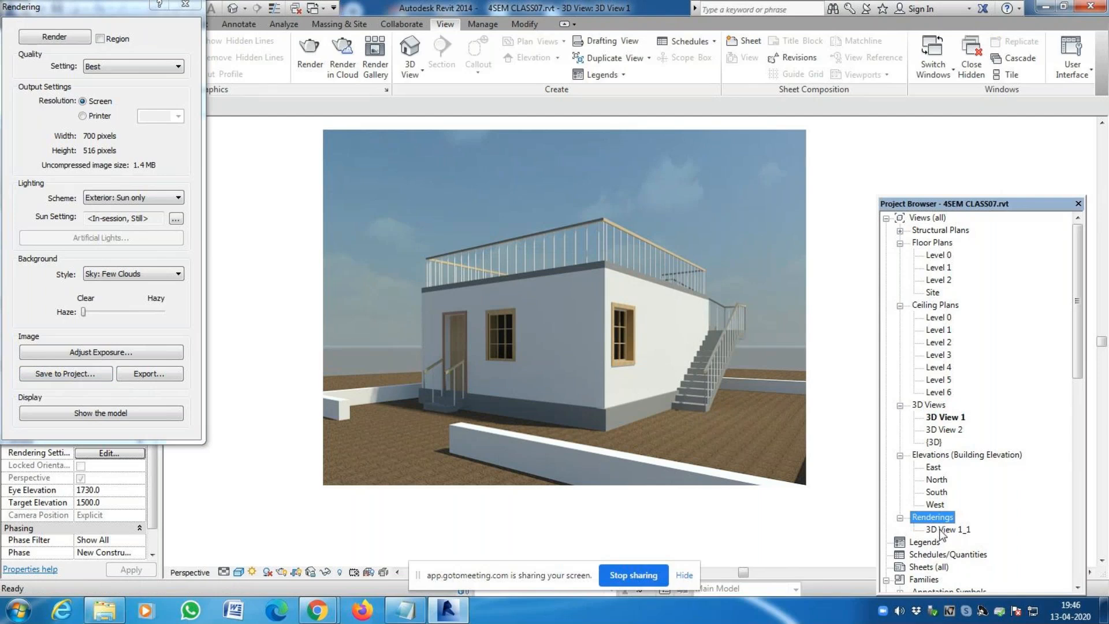
Start exporting the rendering as a JPEG image and look in the ONLINE CLASSES folder
click(149, 374)
scroll(255, 297, down, 2)
click(370, 113)
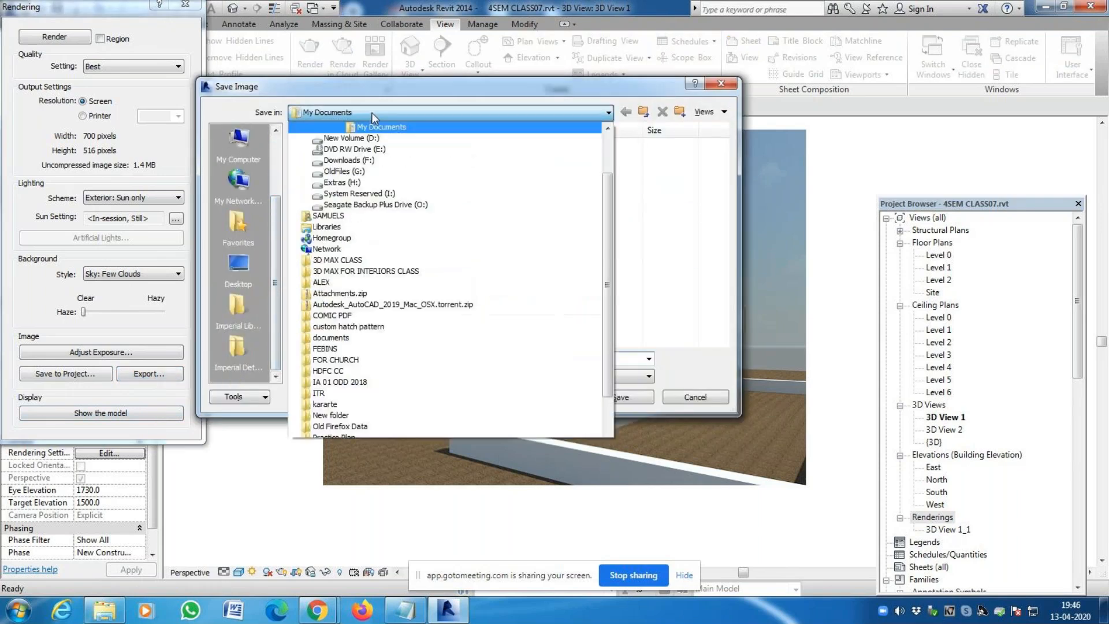
click(370, 186)
double_click(338, 172)
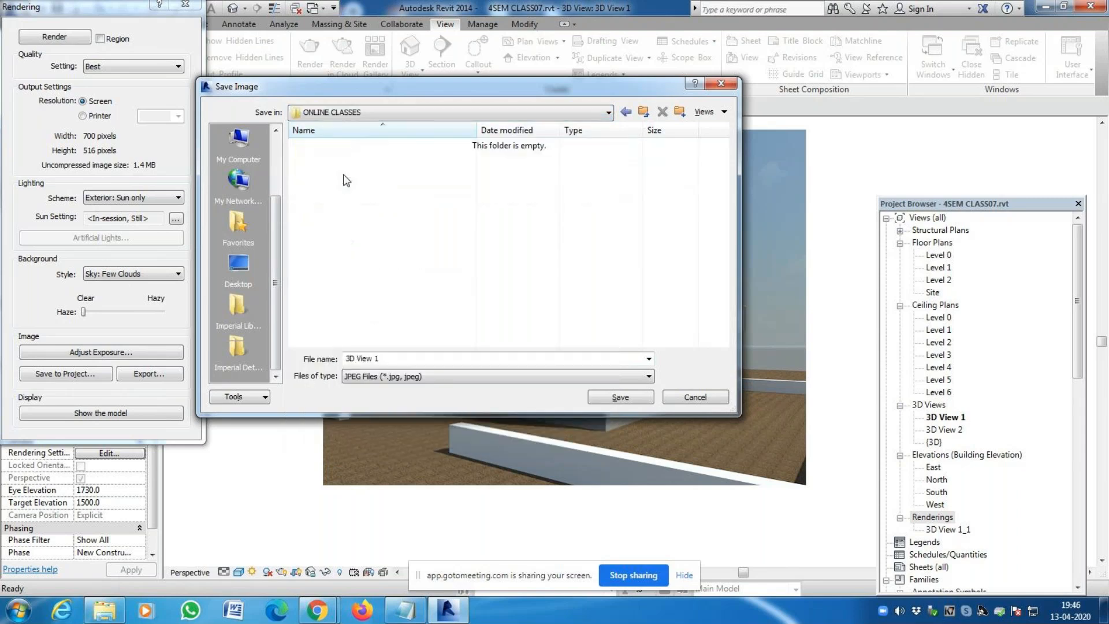
Set the export location to the ADVANCED REVIT\CLASS 07 folder inside FROM D on the Downloads (F:) drive
click(522, 117)
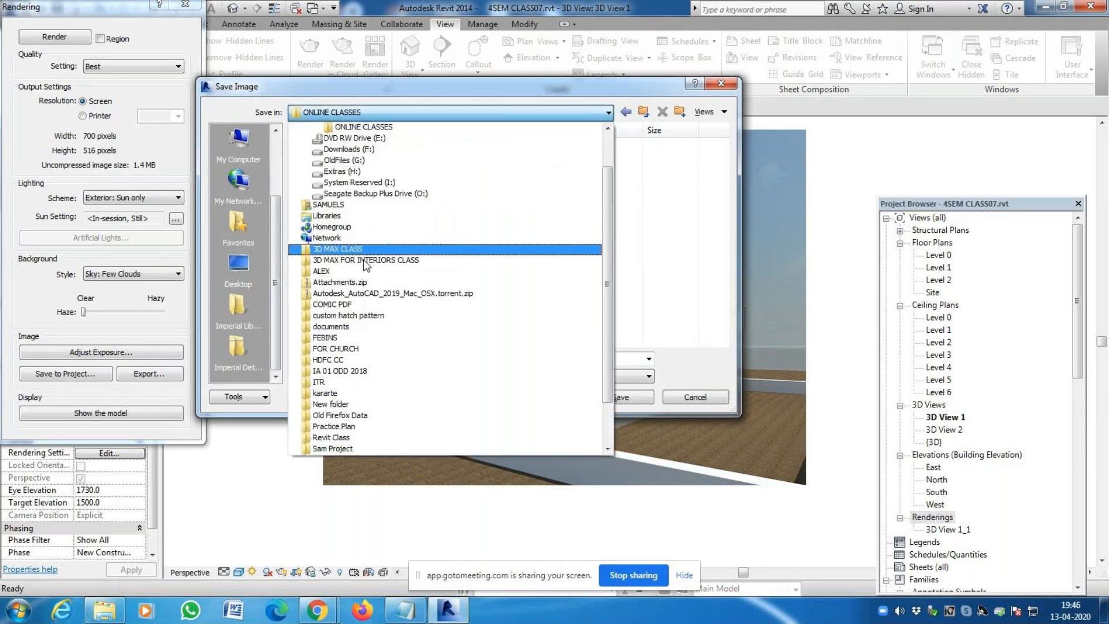
click(380, 154)
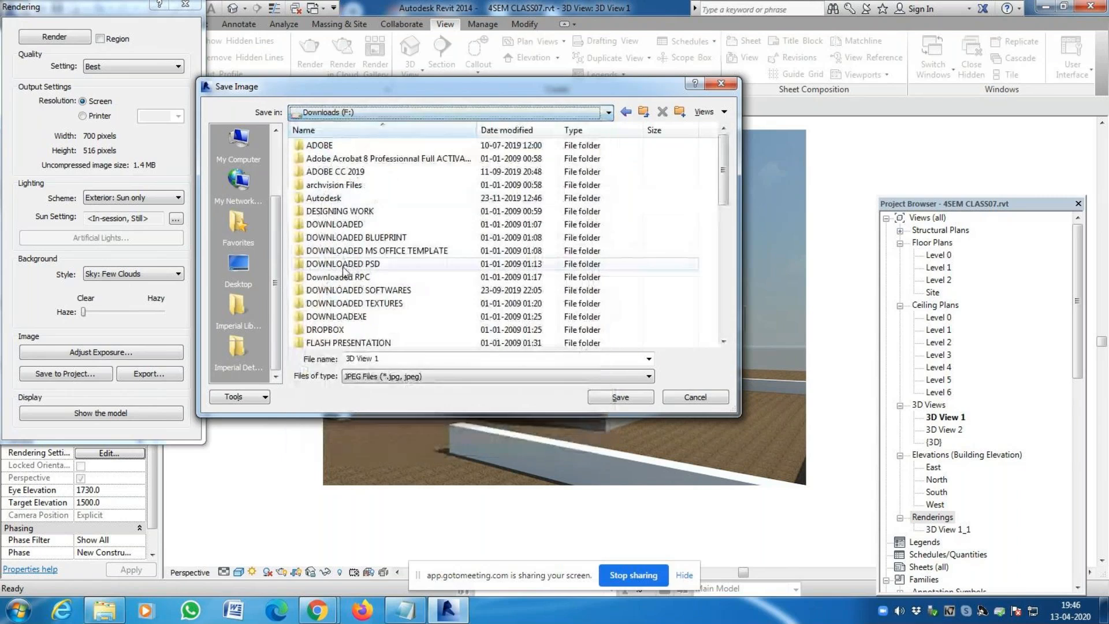
scroll(335, 220, down, 5)
double_click(332, 199)
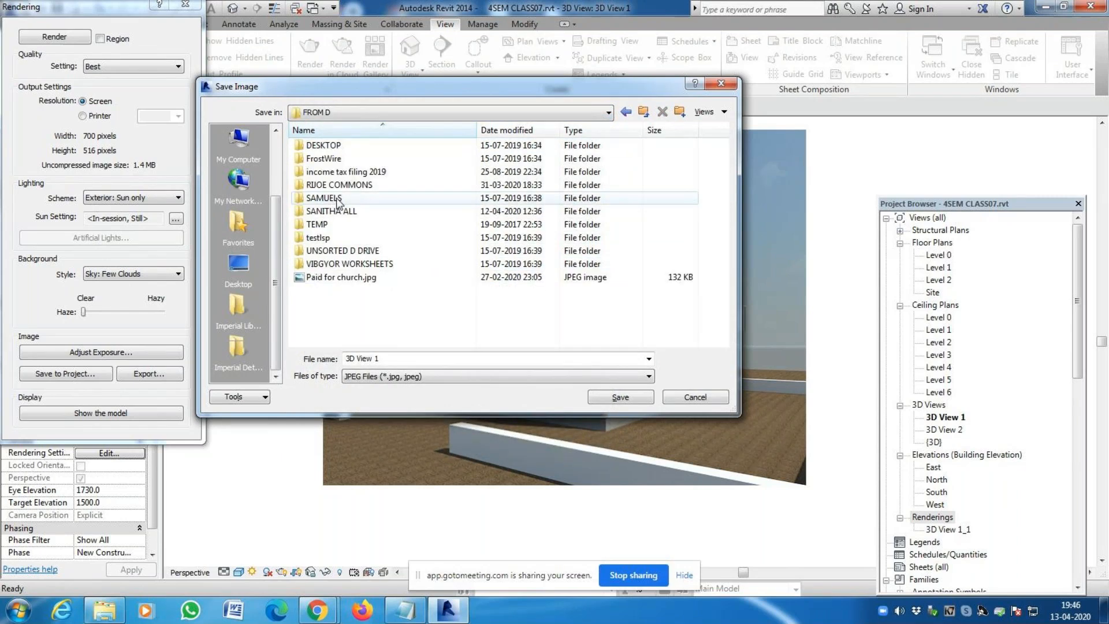
double_click(347, 185)
click(346, 185)
key(o)
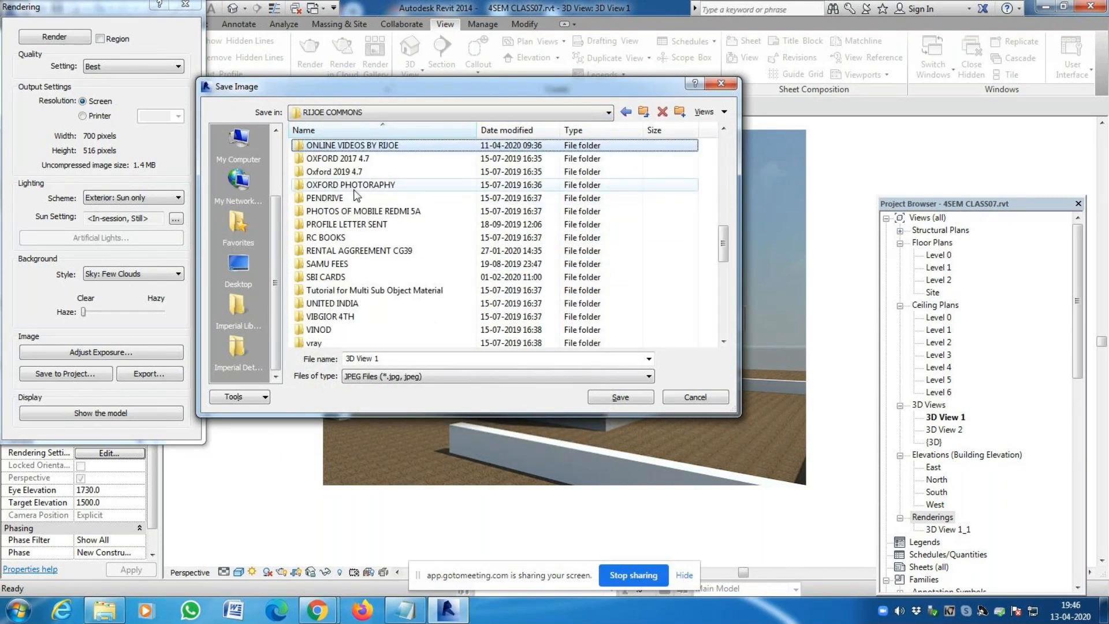
double_click(361, 145)
double_click(355, 145)
double_click(341, 224)
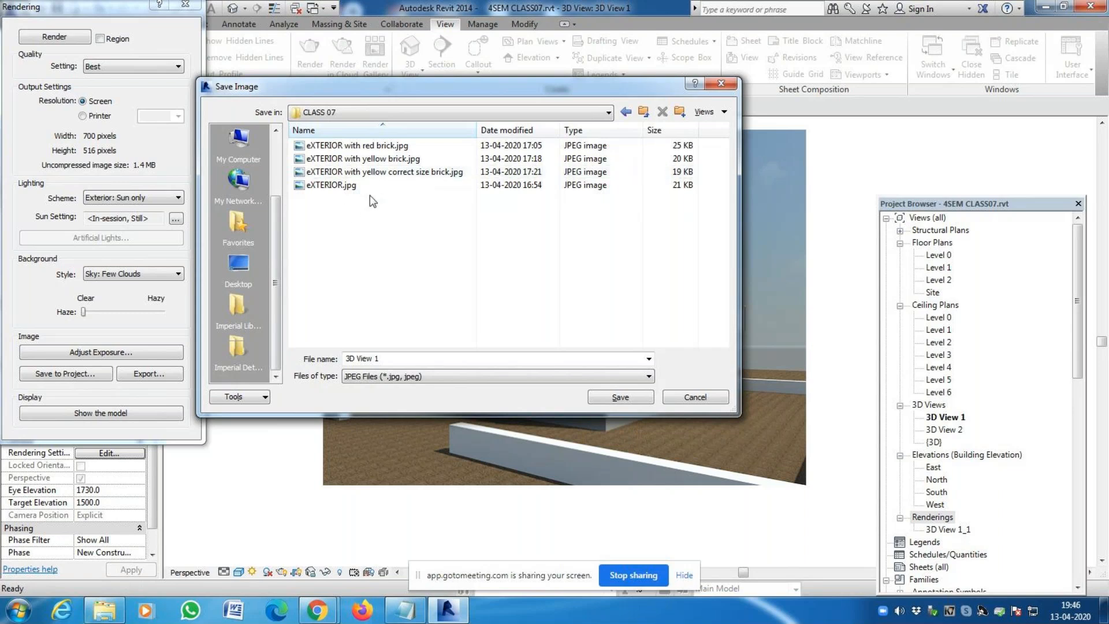
click(341, 186)
double_click(341, 188)
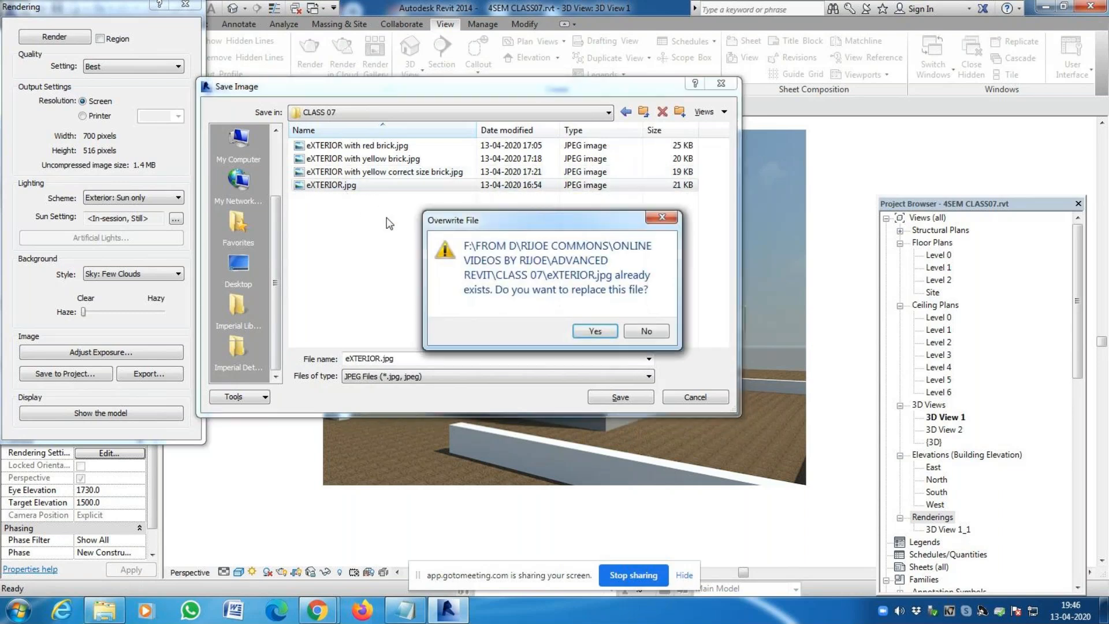
click(657, 333)
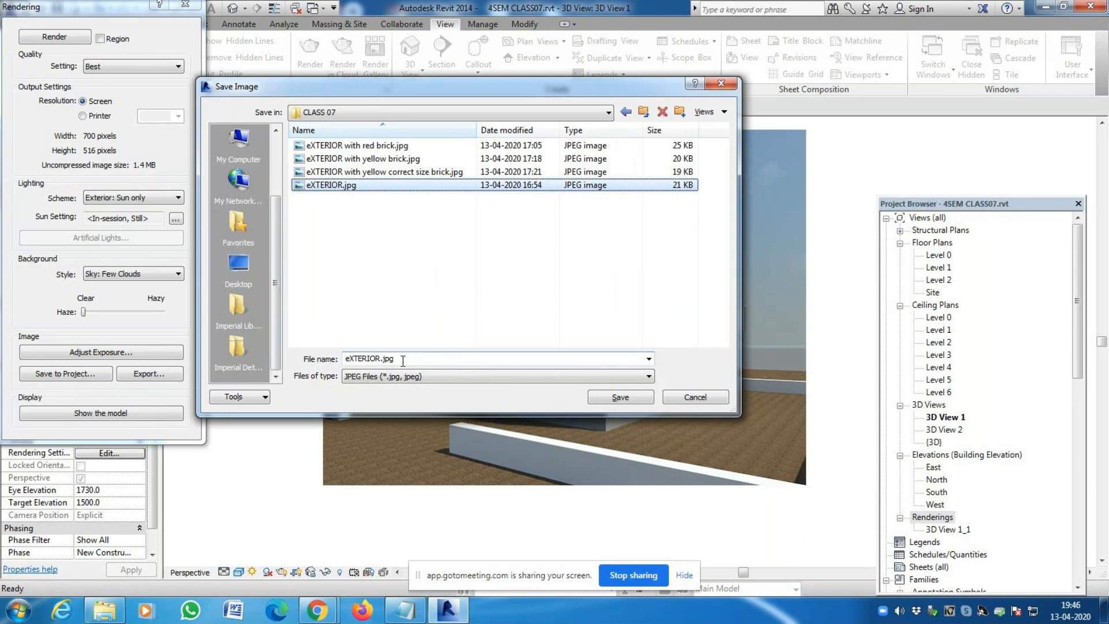
Export the rendering as eXTERIOR.jpg, replacing the existing file in CLASS 07
double_click(381, 359)
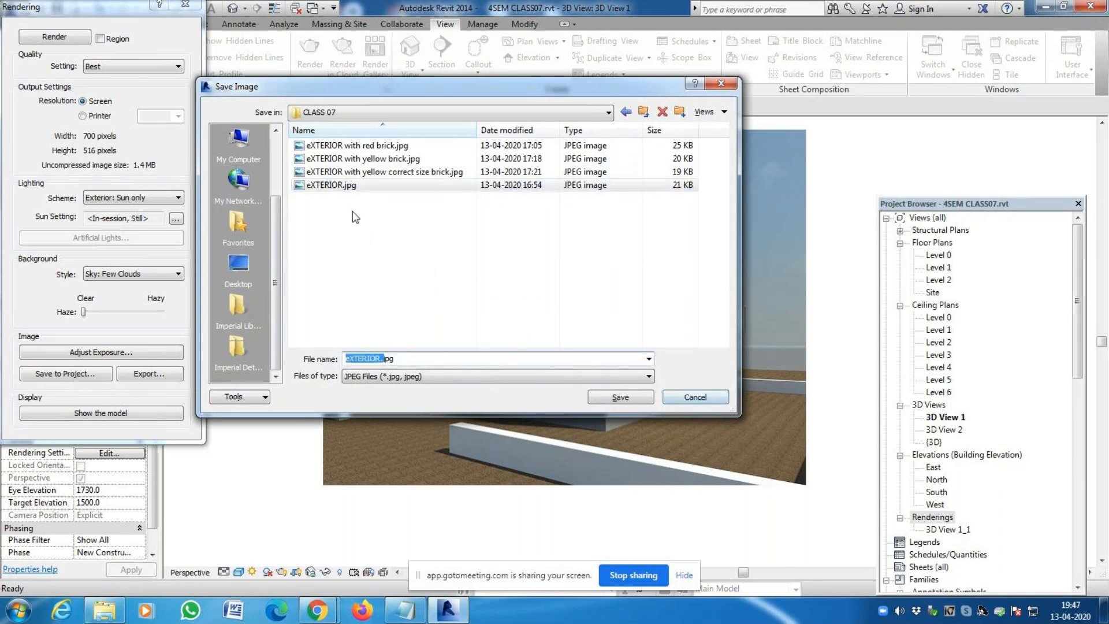
click(328, 186)
click(633, 397)
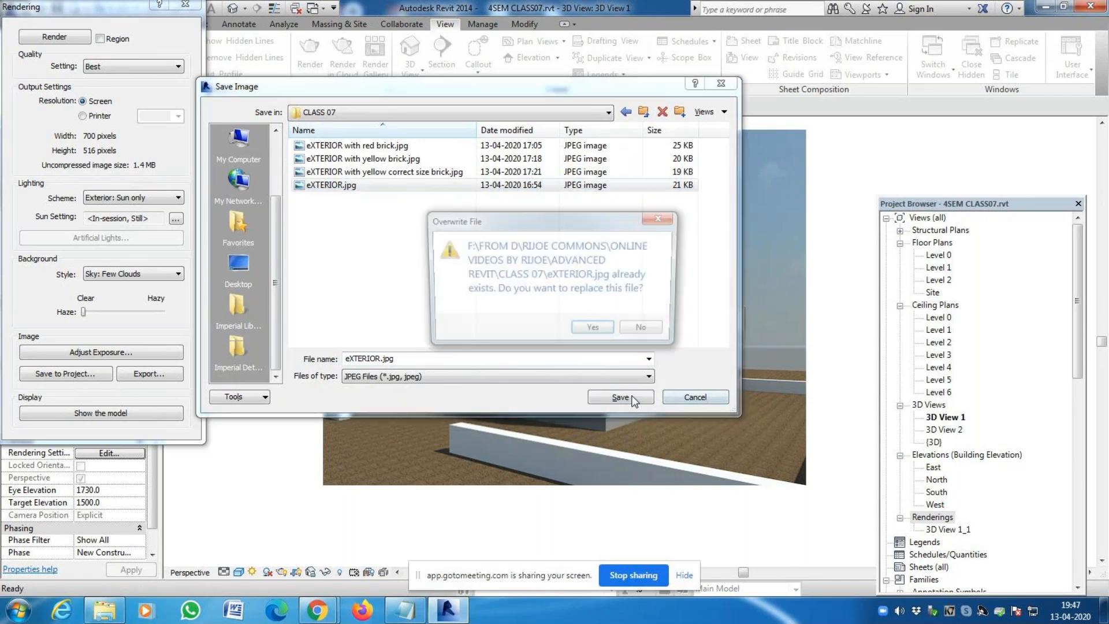
click(595, 332)
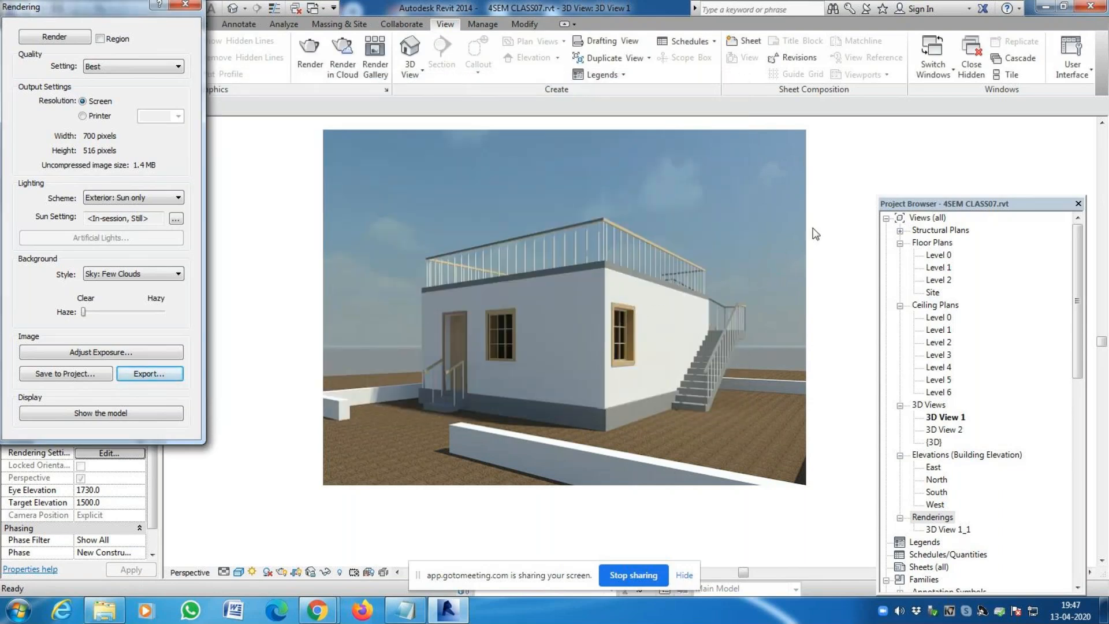
Try exposure values of 16 and 12 on the rendered image
scroll(490, 325, down, 3)
scroll(567, 380, up, 2)
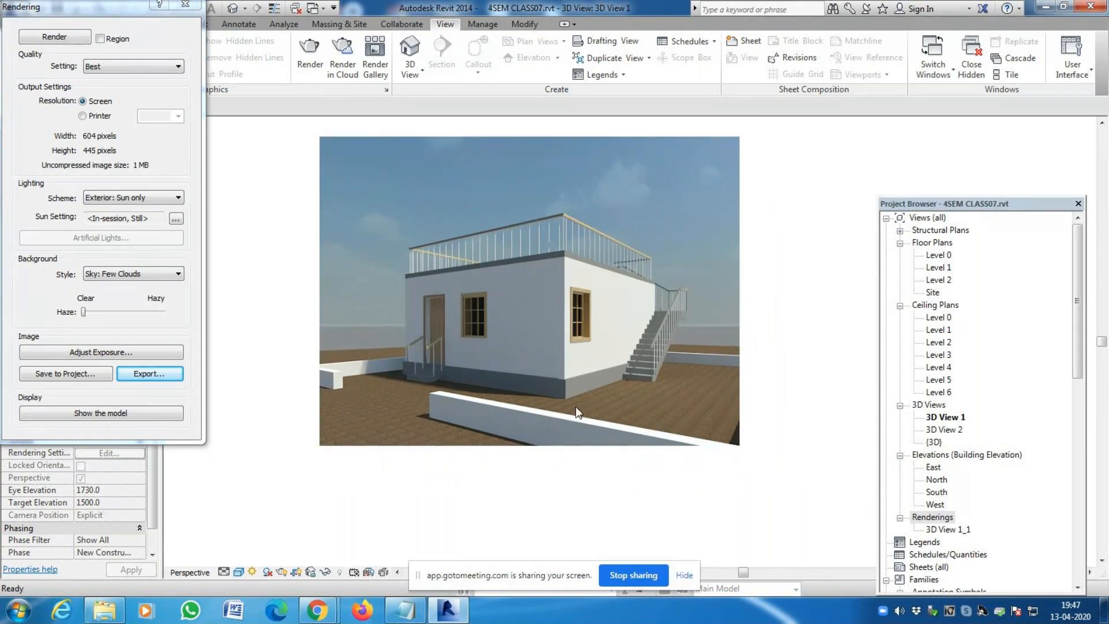
click(123, 353)
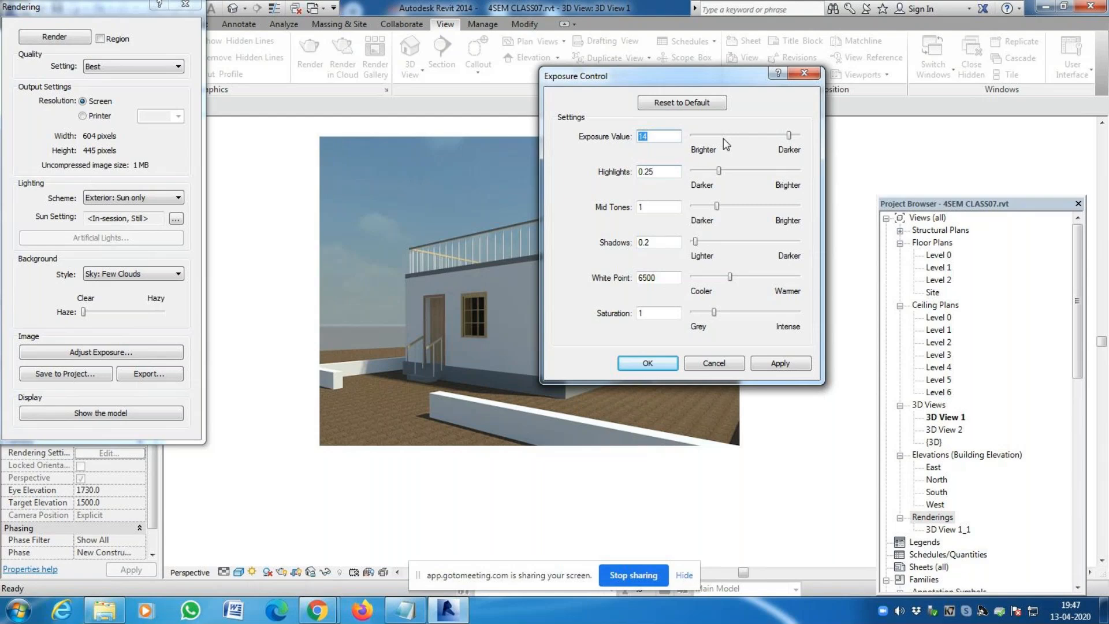
double_click(653, 137)
text(16)
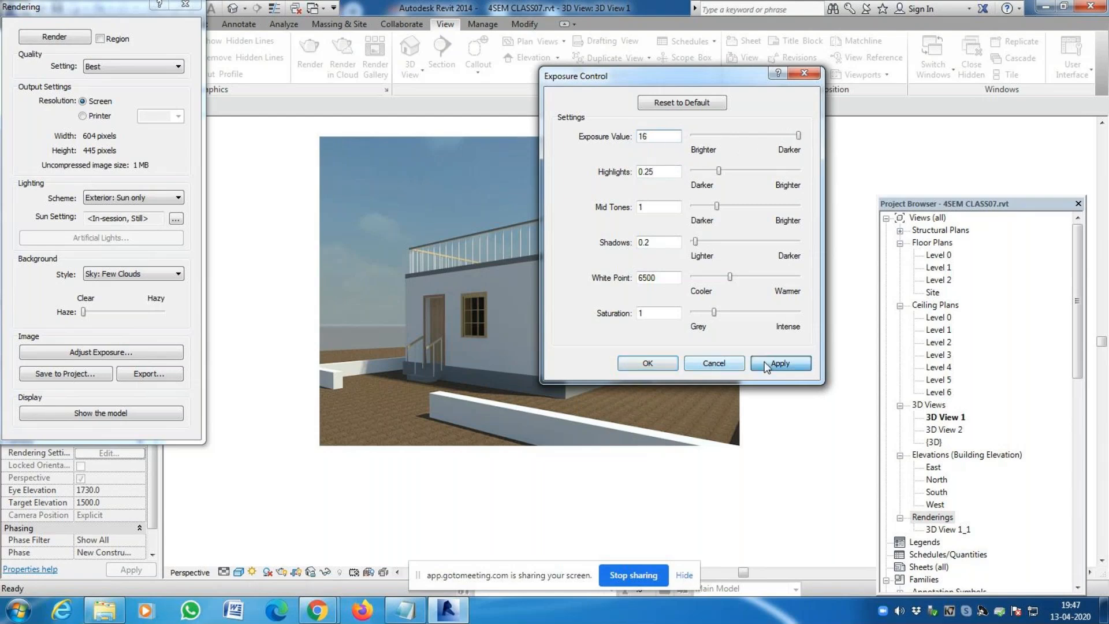
click(777, 363)
text(12)
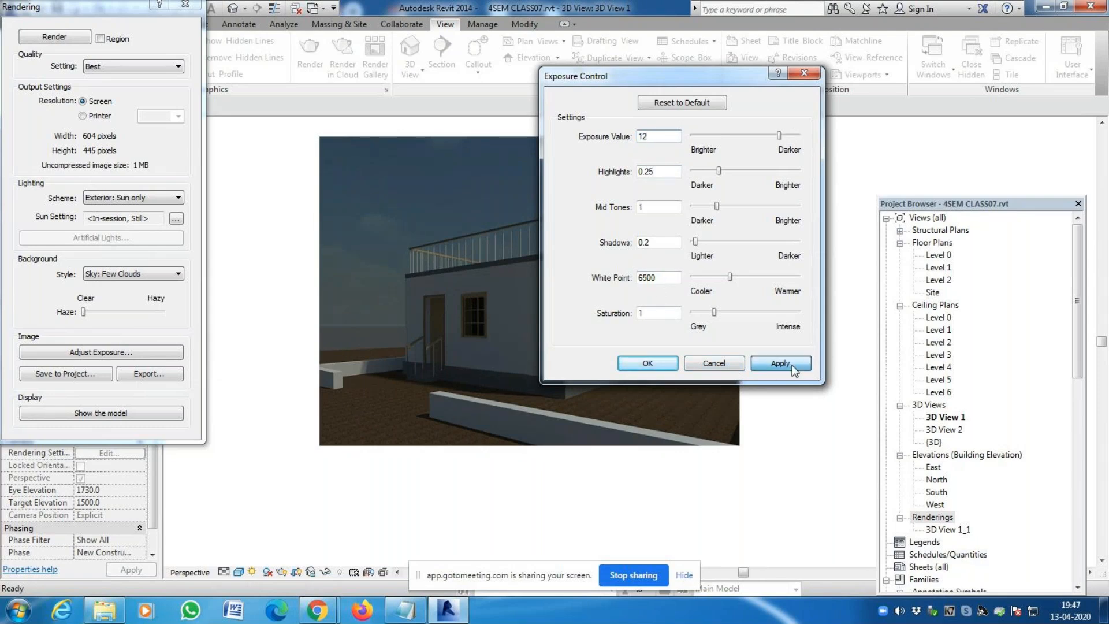
click(789, 369)
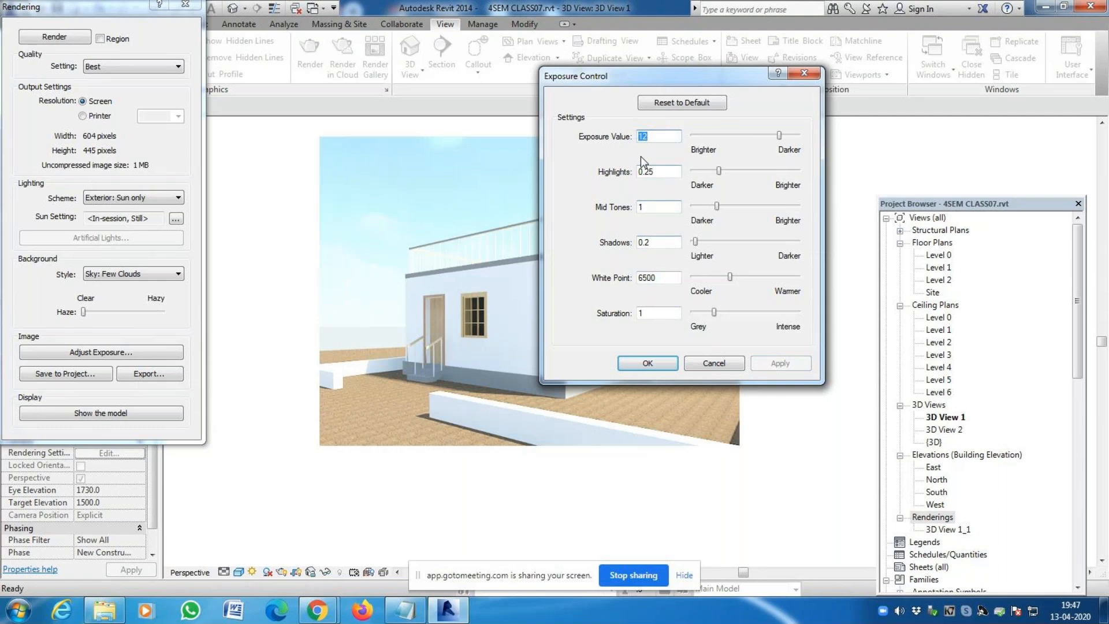
Set the rendering's exposure value to 14 and accept the exposure settings
text(14)
click(789, 363)
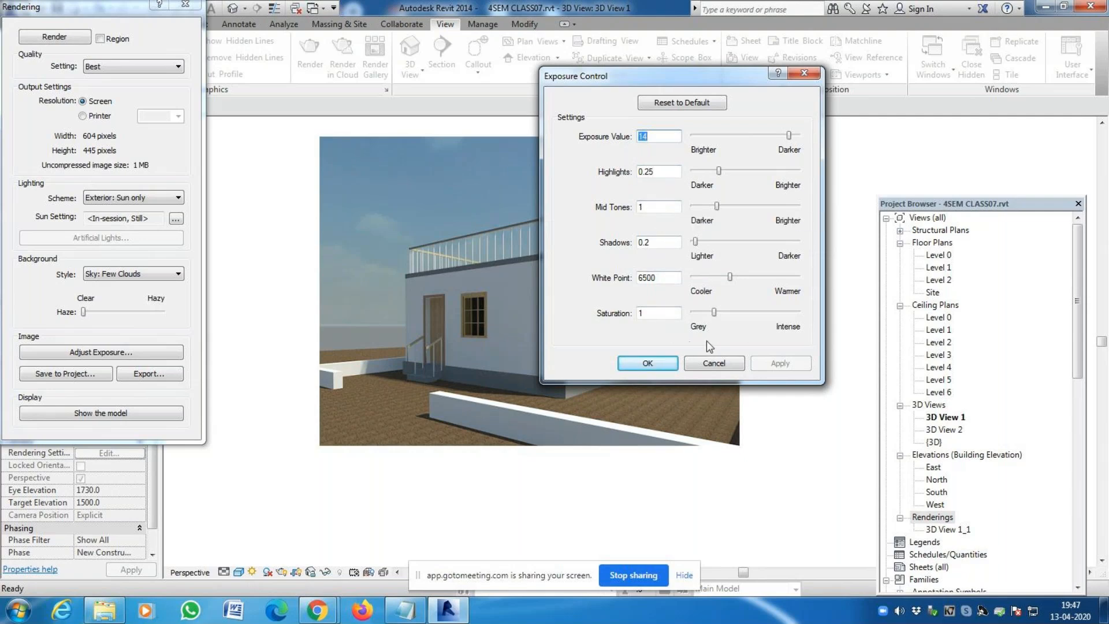
click(660, 359)
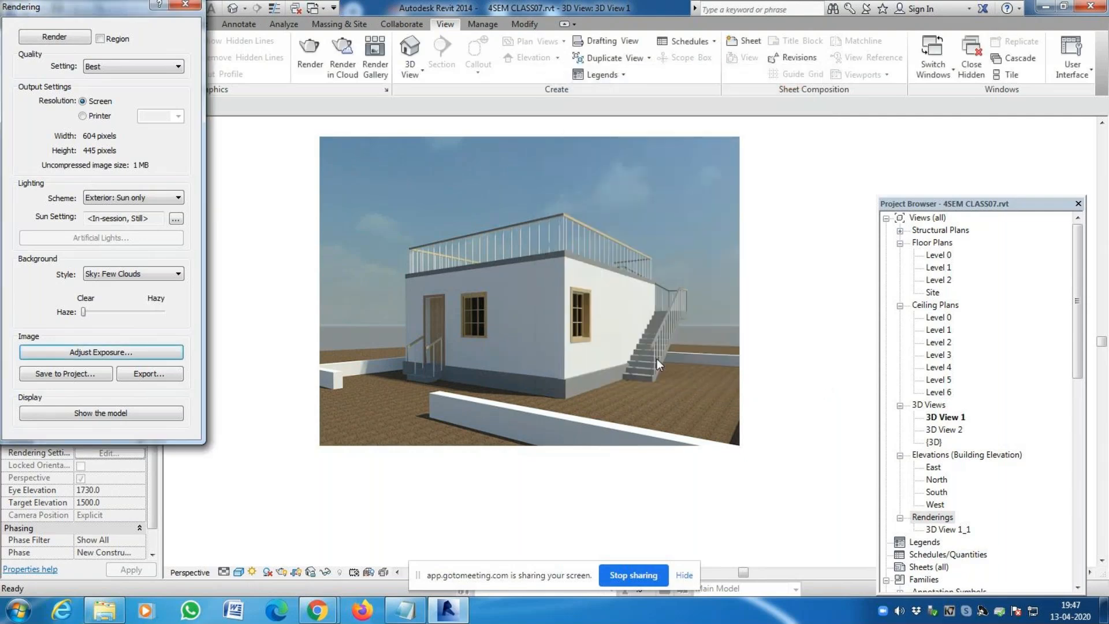
Try the Sky: No Clouds background for the rendering, and settle on the Sky: Very Few Clouds style
click(173, 275)
click(169, 289)
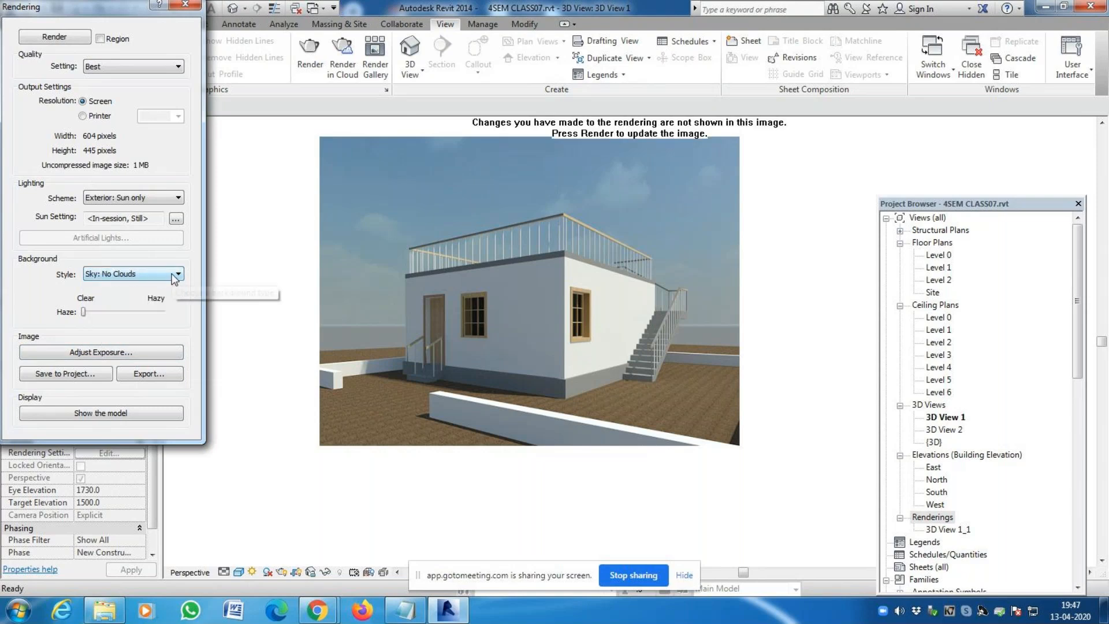
click(141, 274)
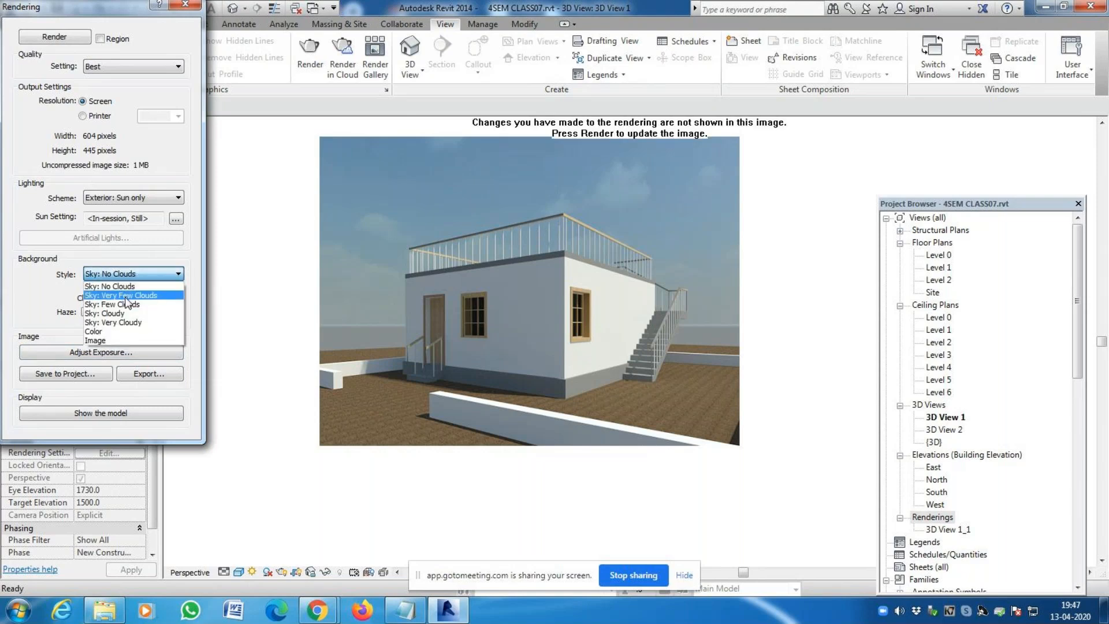
click(129, 297)
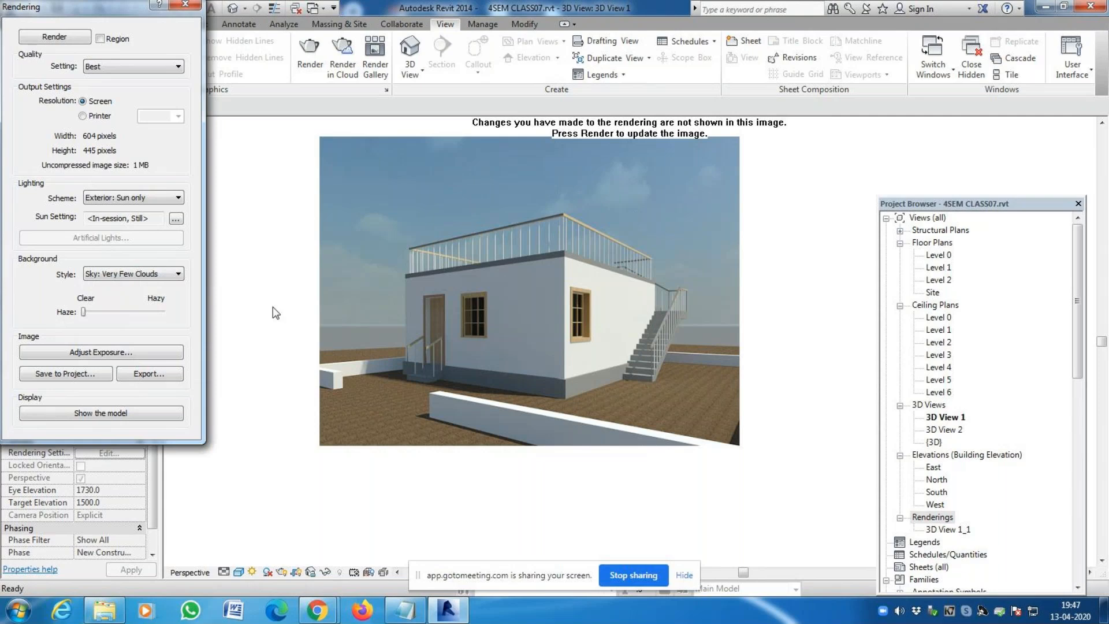
click(146, 274)
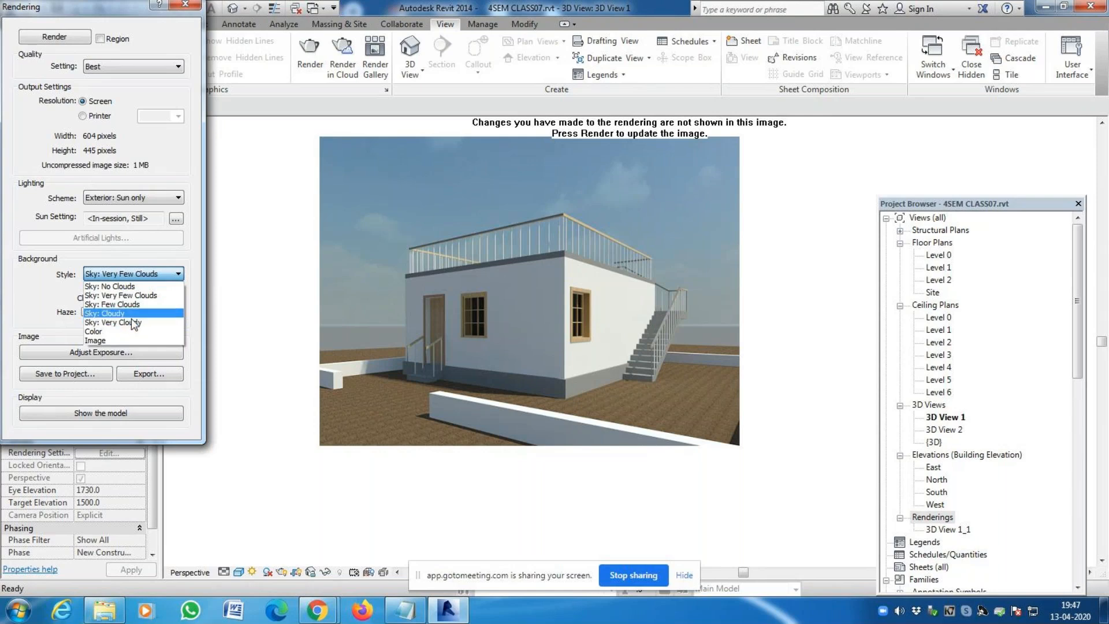
click(184, 262)
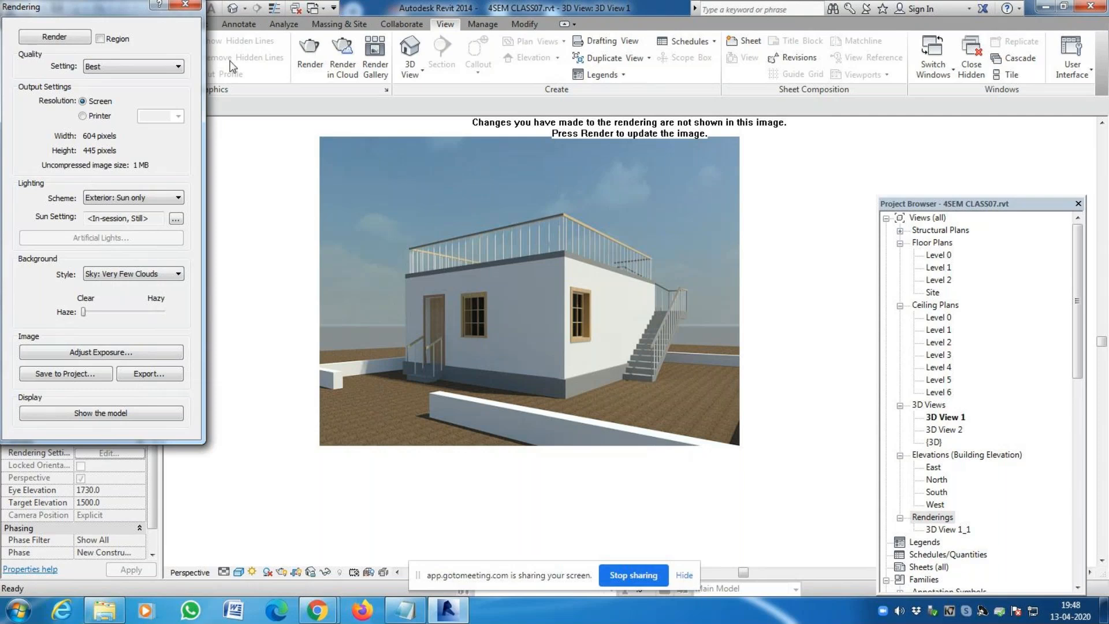
Leave the rendering display for the model and select the short compound wall segment near the entrance steps
click(95, 414)
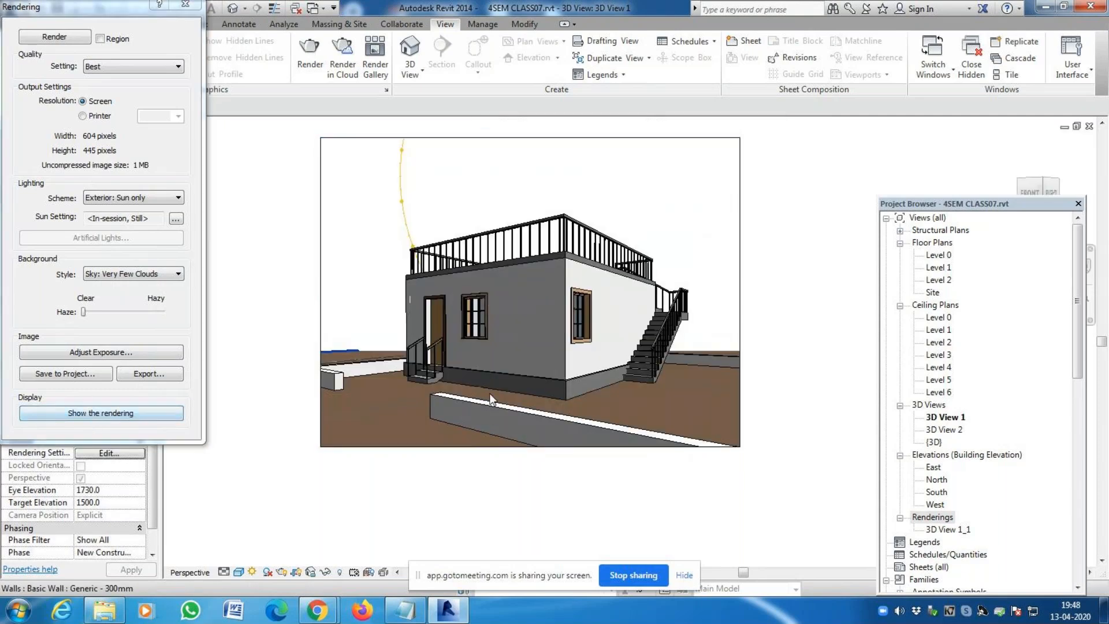
click(338, 387)
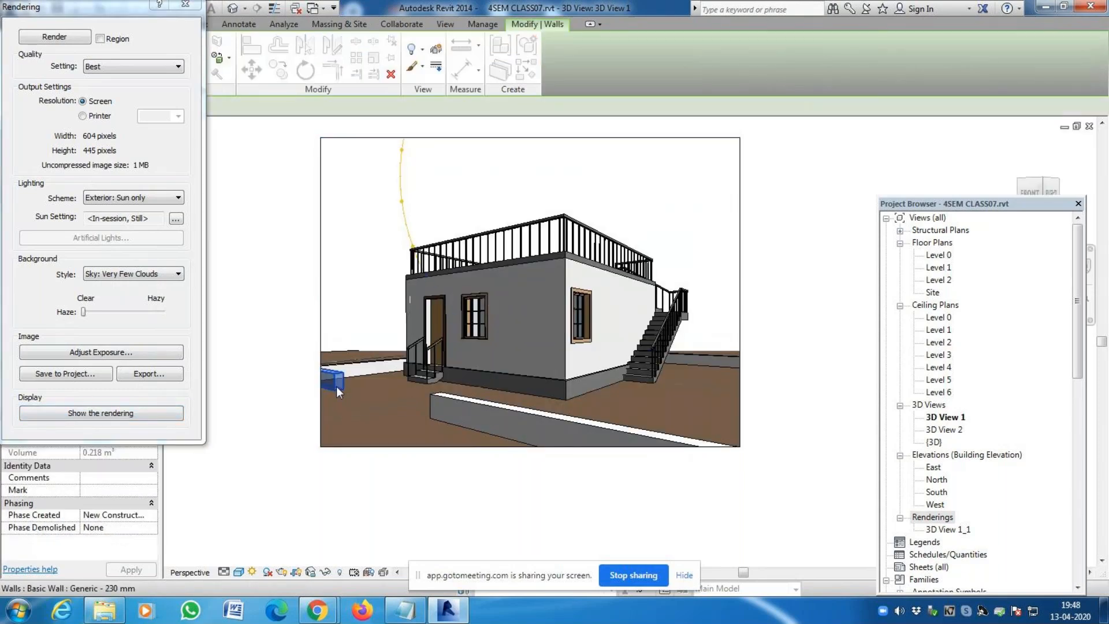
click(184, 4)
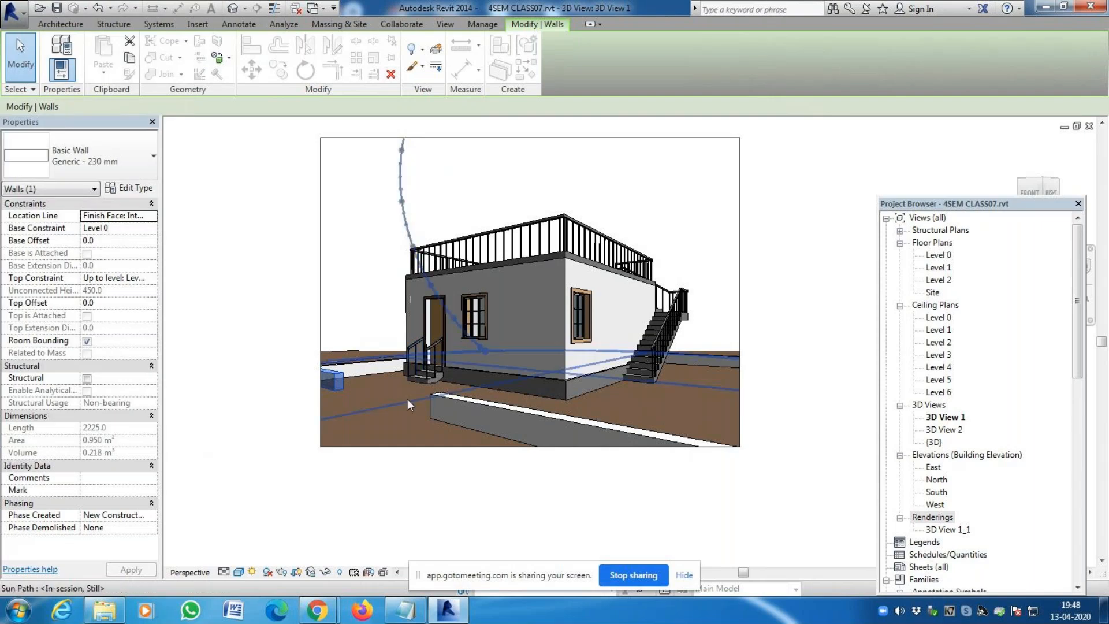
Duplicate the selected wall's type as "Generic - 230 mm YELLOW WHITE"
click(148, 193)
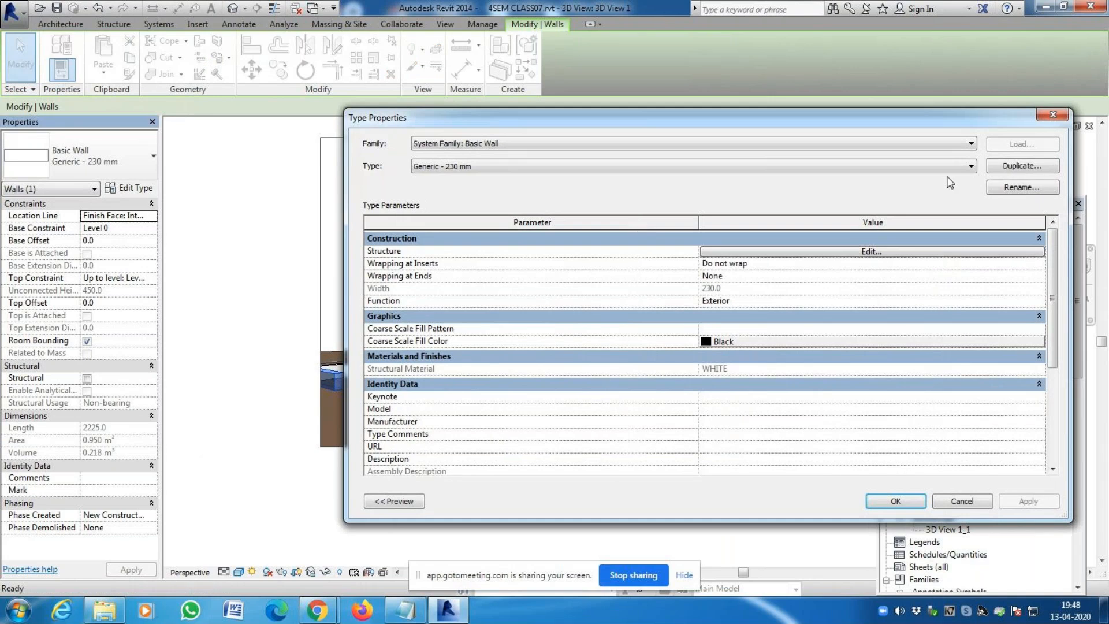
click(1024, 167)
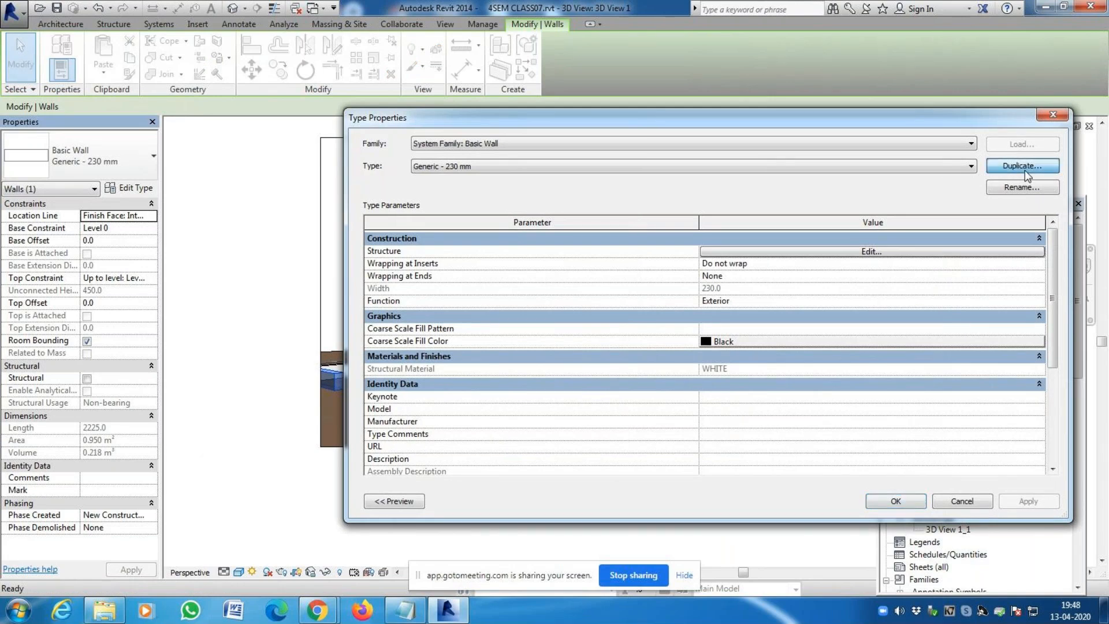
click(680, 273)
key(BackSpace)
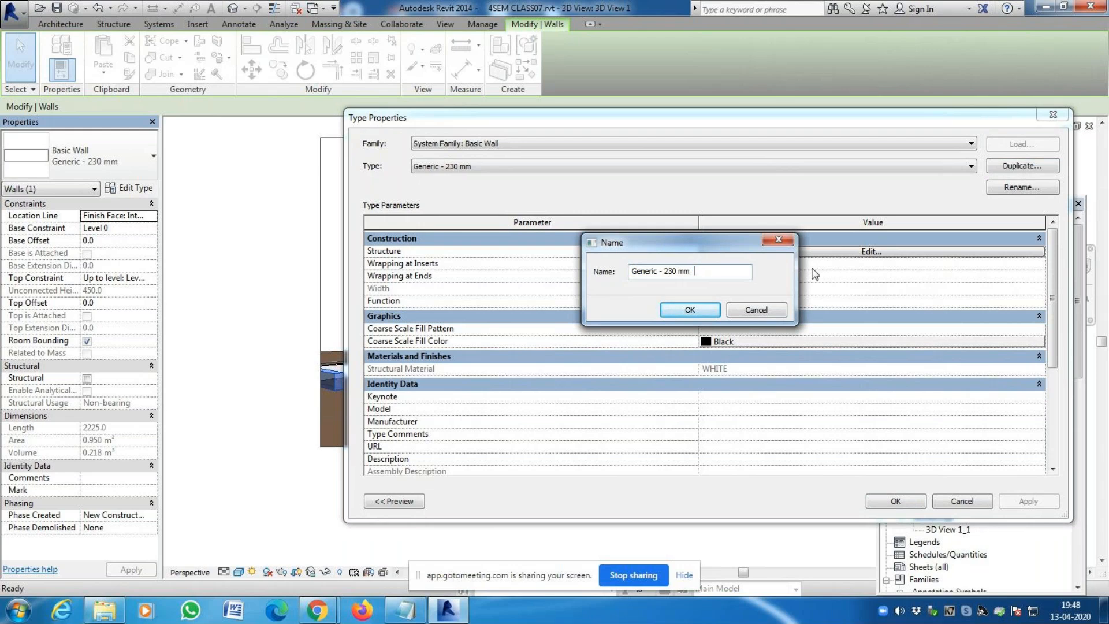
text(YELLL)
text(W WHITE)
key(Return)
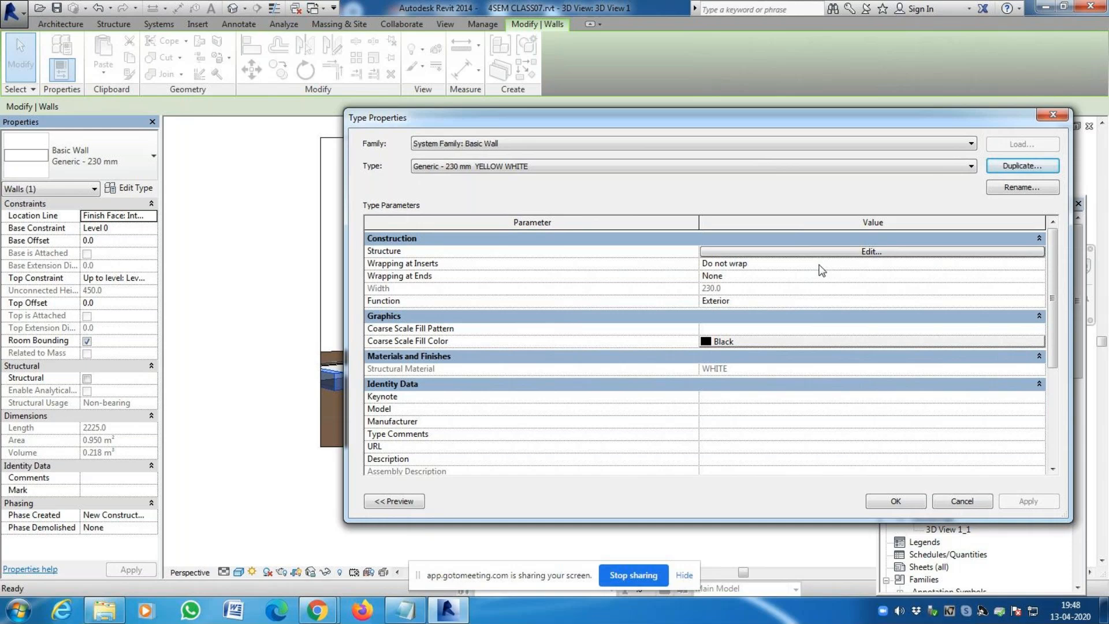
Set the Structure [1] layer's thickness to 210 in the new wall type's assembly and select the lower core boundary row
click(861, 253)
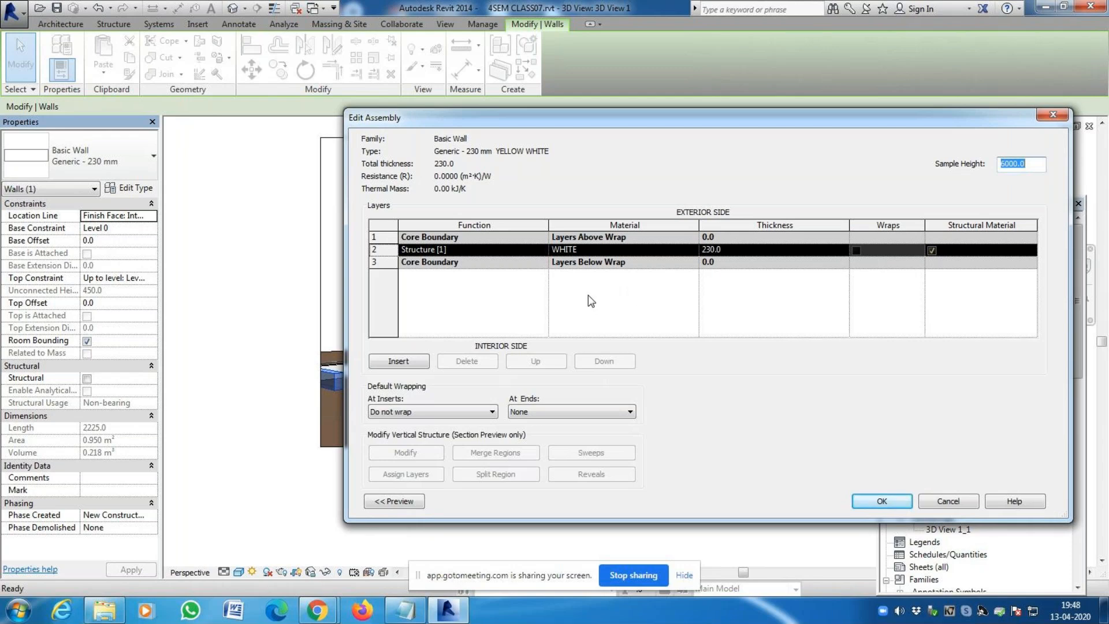
click(406, 252)
click(382, 250)
click(717, 251)
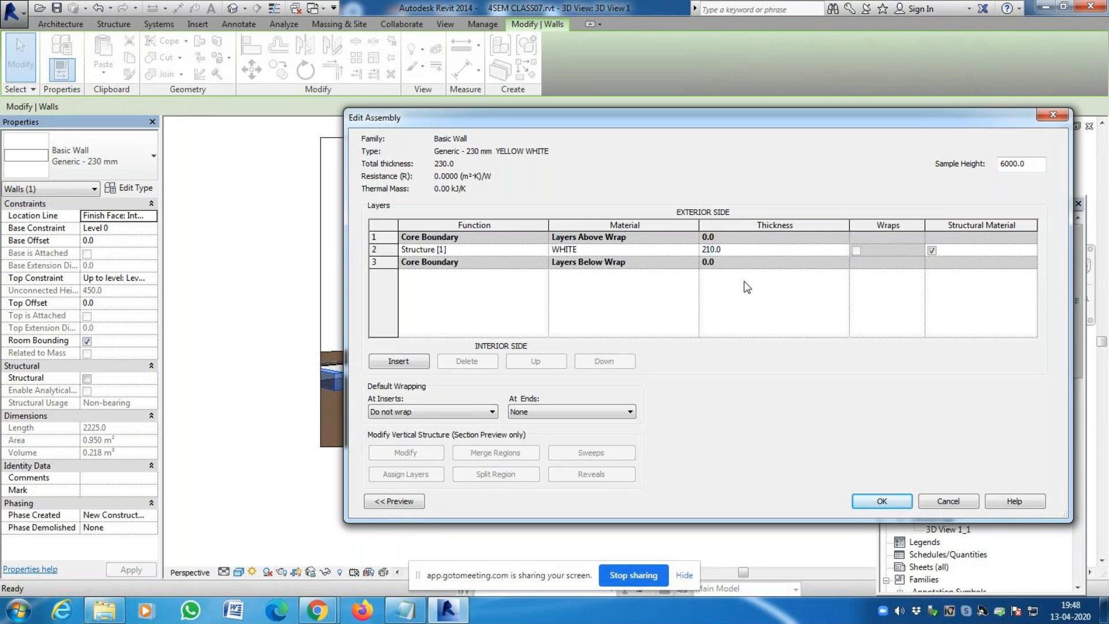
click(711, 249)
click(385, 261)
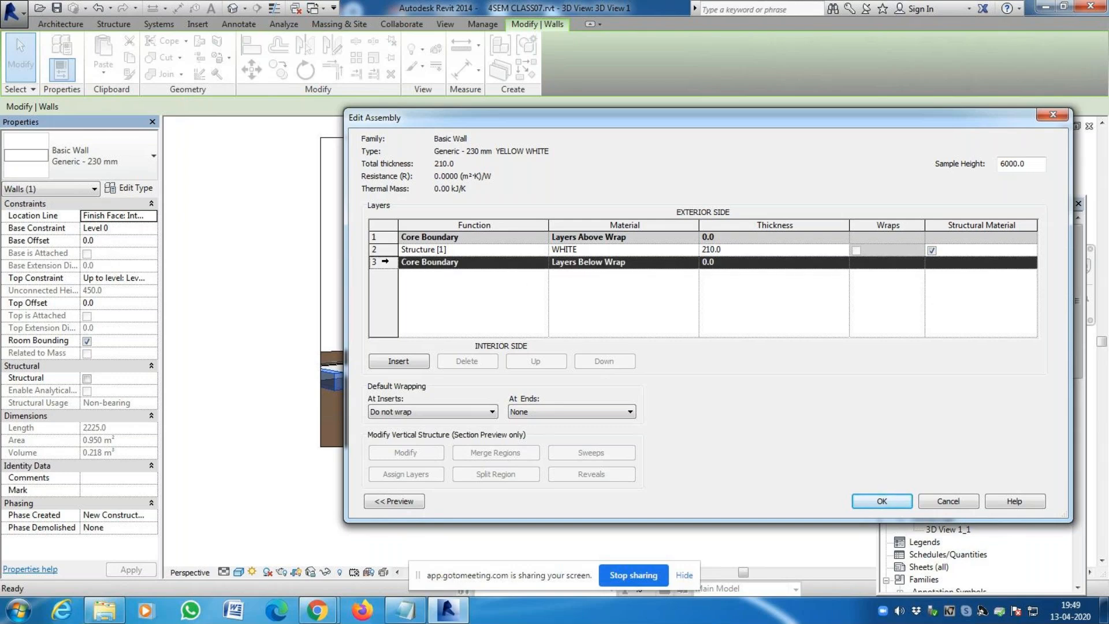
Insert a wall layer beside the white structure layer with function Finish 1 [4] and thickness 10
click(398, 361)
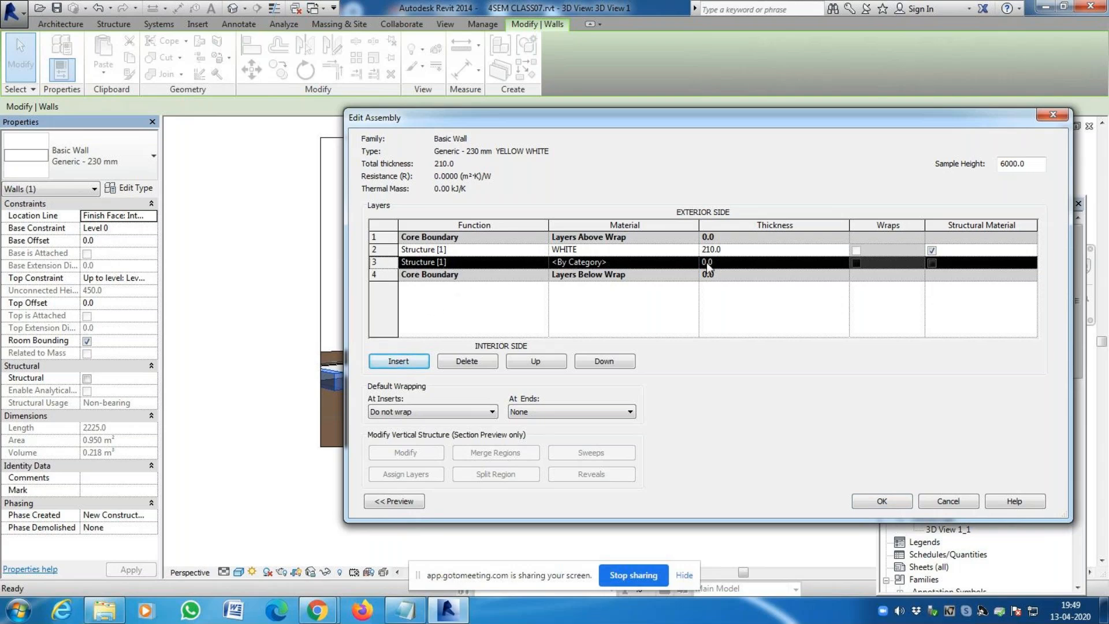
click(546, 263)
click(543, 262)
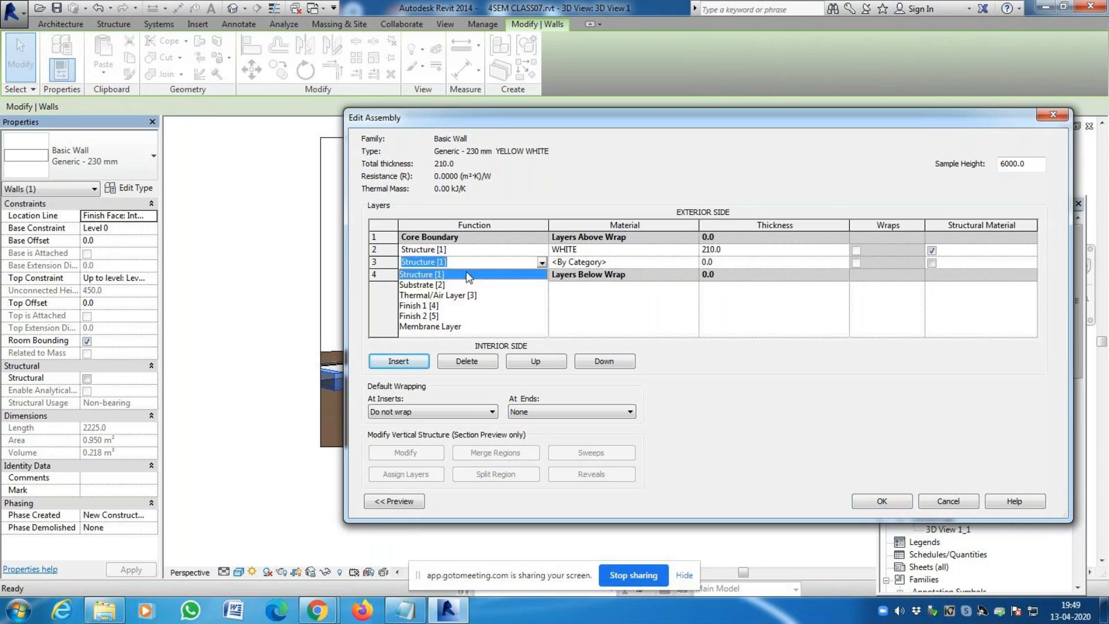
click(437, 306)
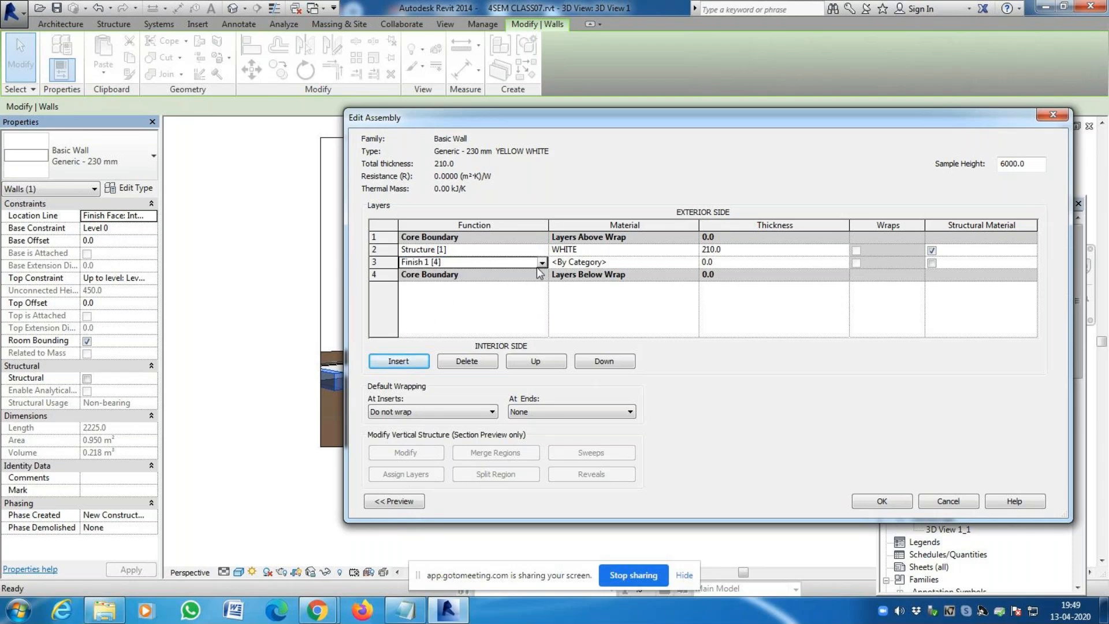
click(710, 263)
text(1)
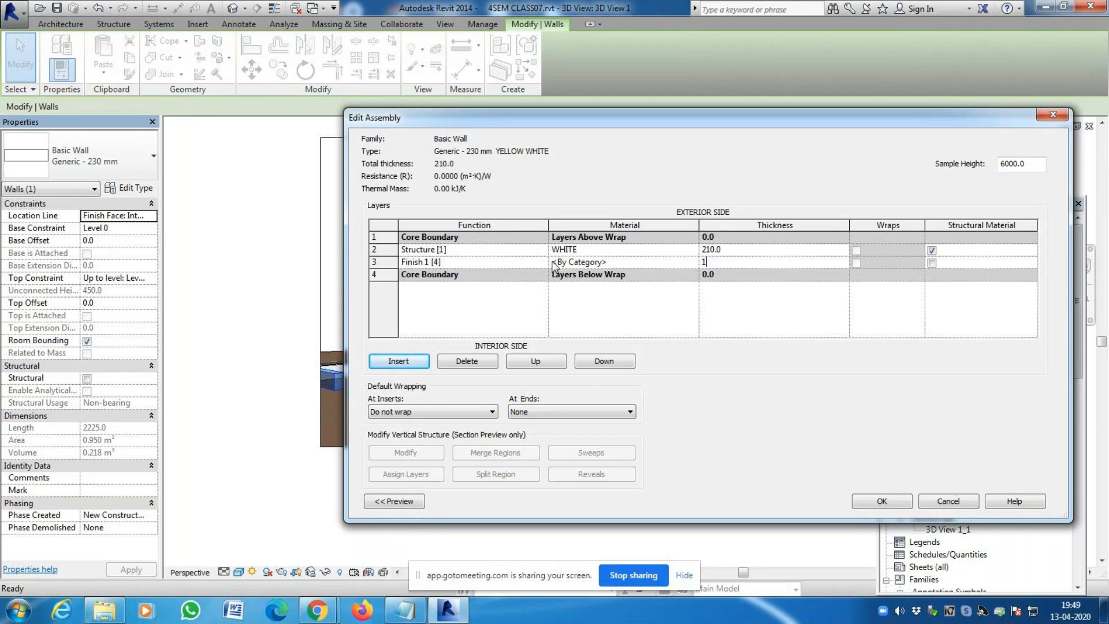
text(0)
Move the Finish 1 [4] layer above the upper core boundary, to the exterior side of the wall
click(384, 261)
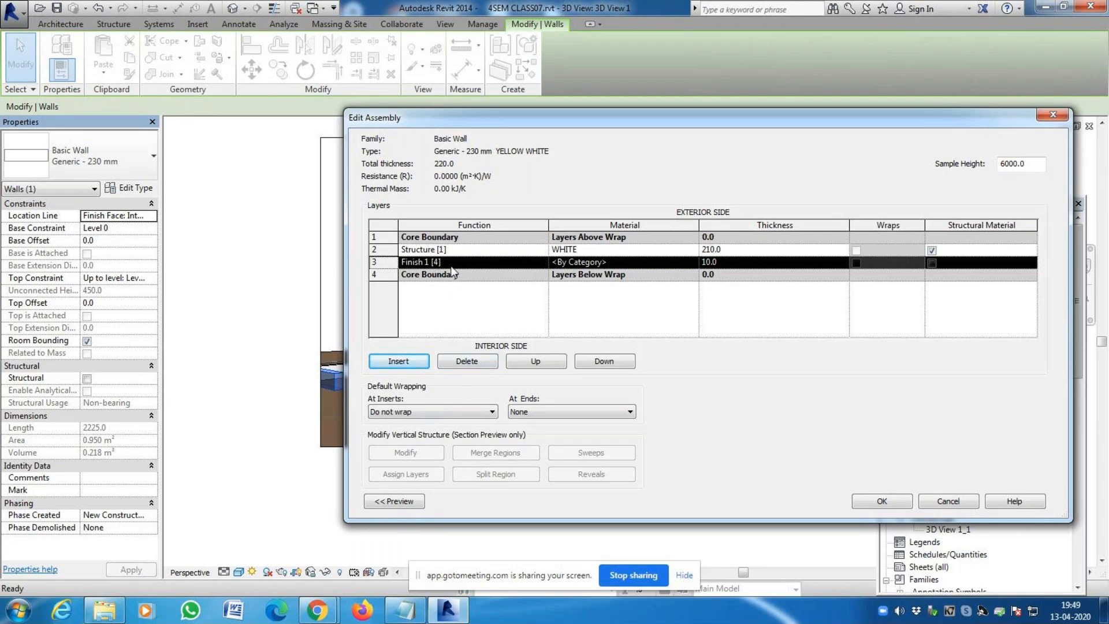
click(543, 362)
click(543, 361)
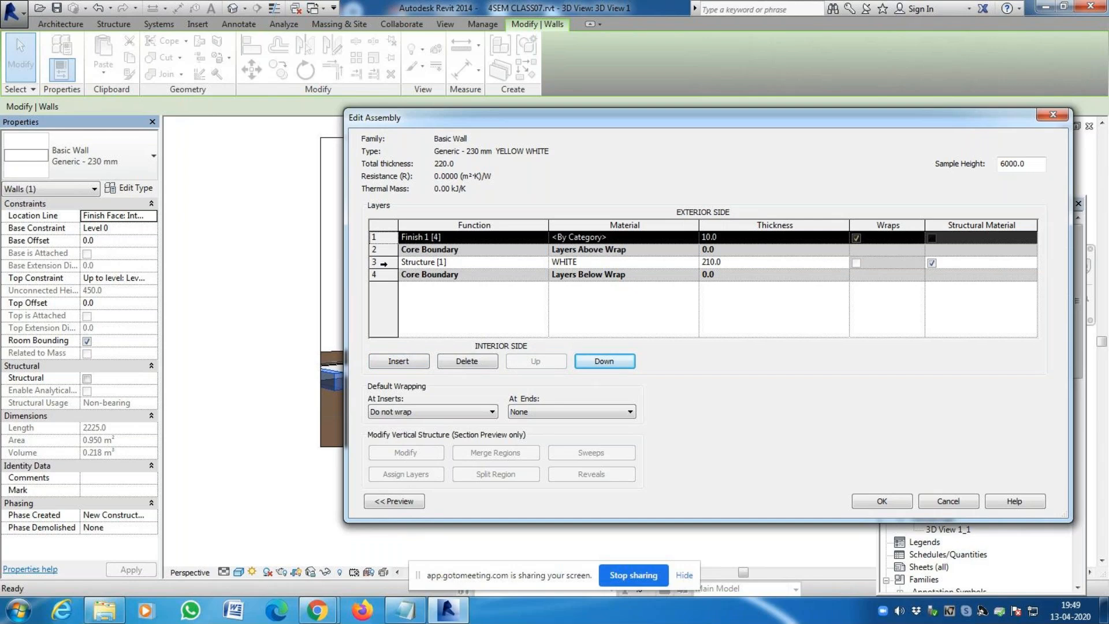
Insert another layer with function Finish 2 [5] and move it below the lower core boundary, to the interior side
click(410, 263)
click(405, 363)
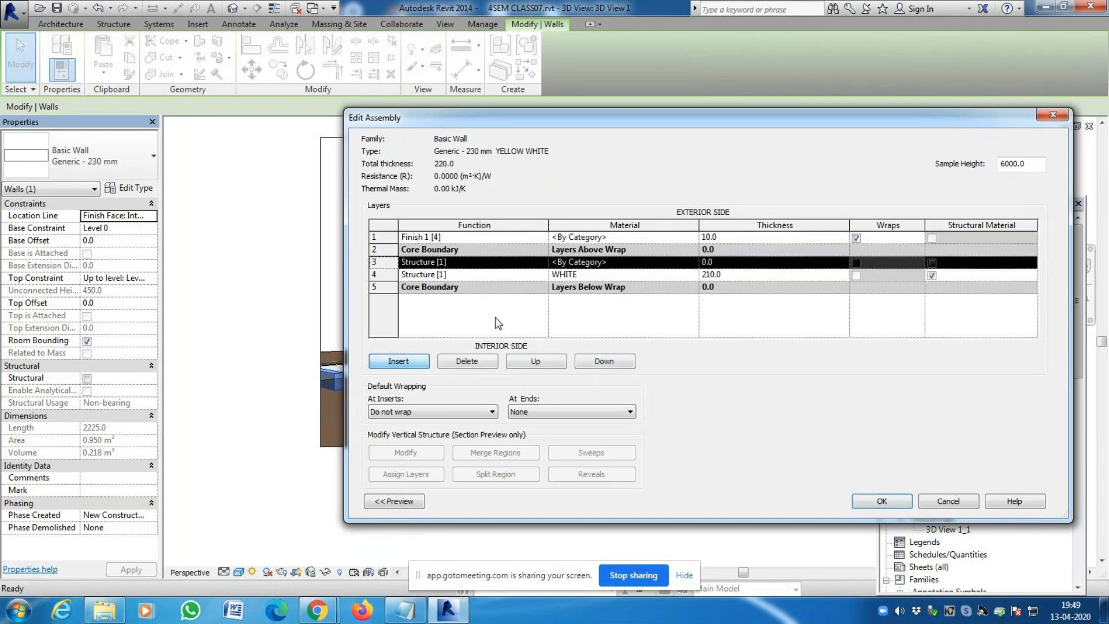
click(542, 263)
click(439, 317)
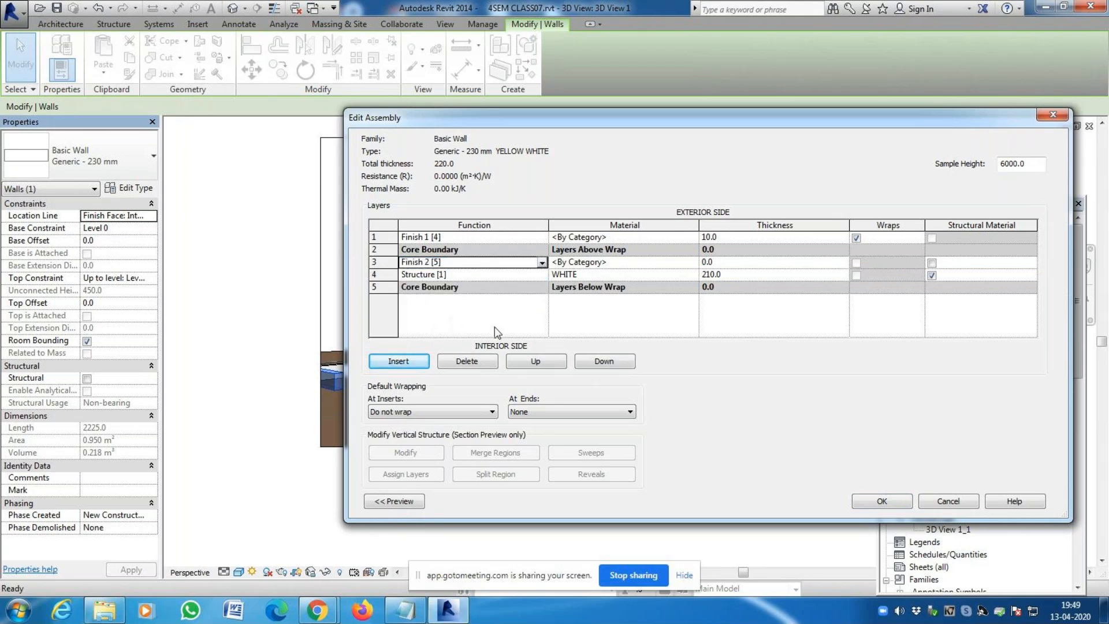
click(608, 363)
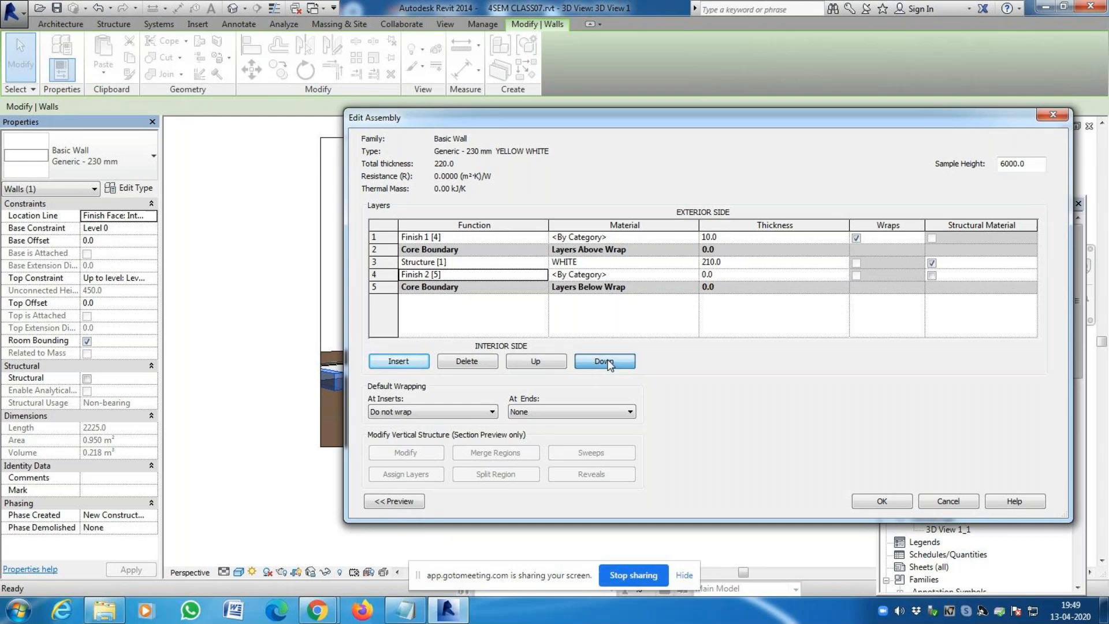
click(604, 362)
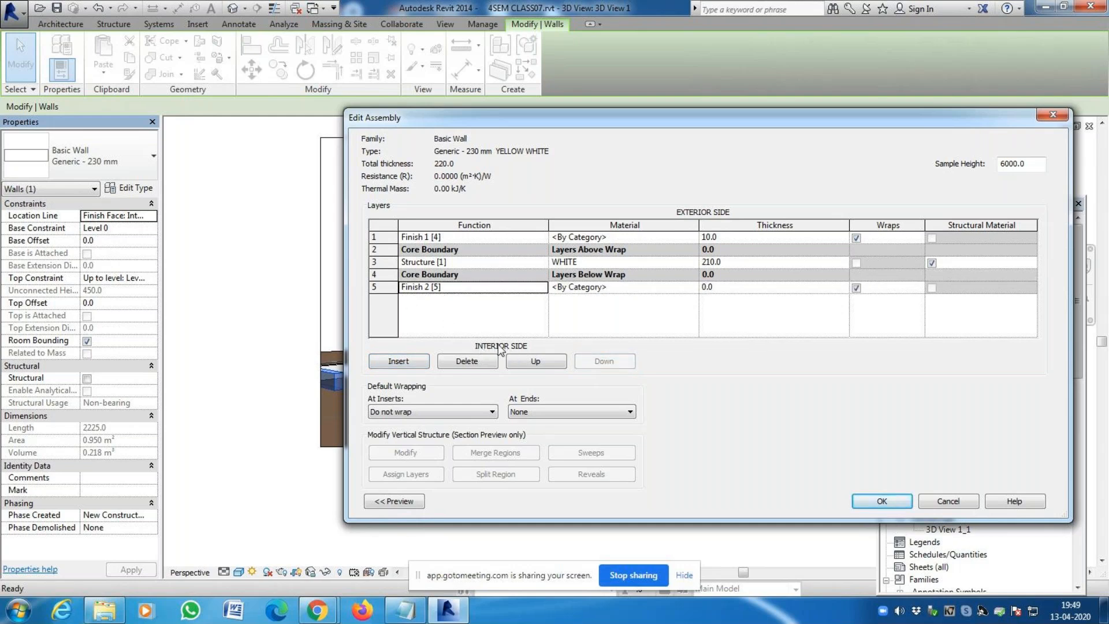
click(405, 237)
click(381, 237)
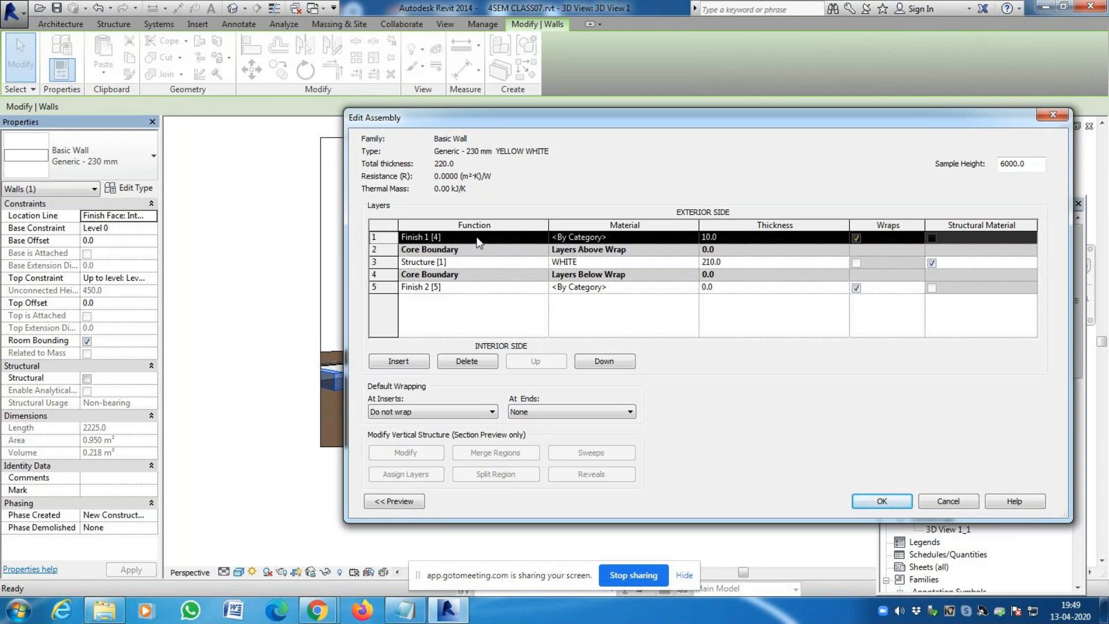
click(377, 286)
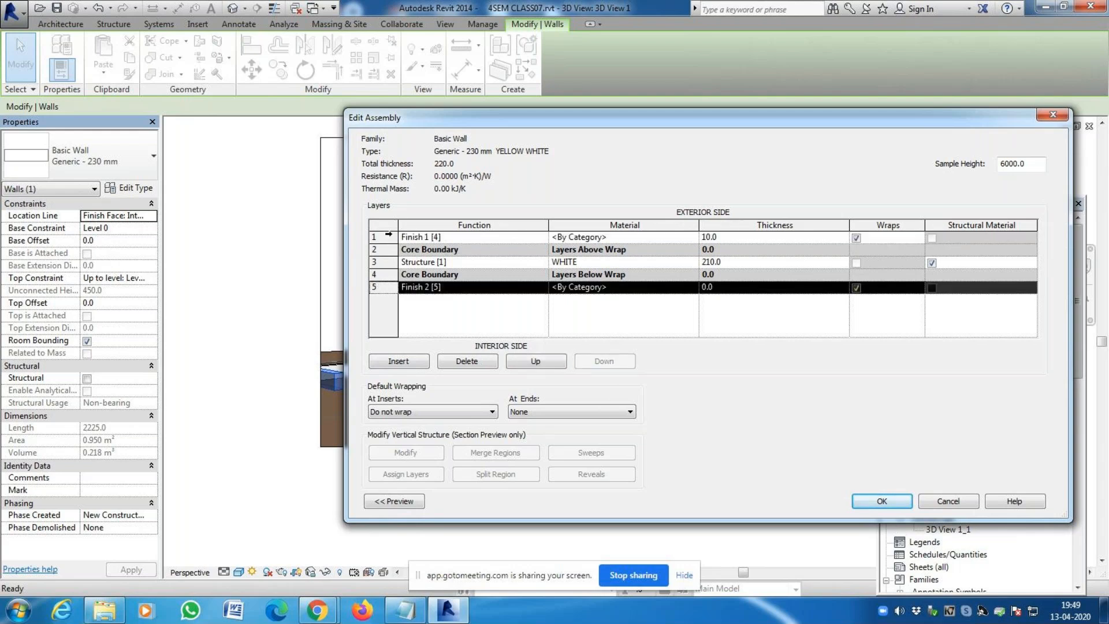
click(384, 236)
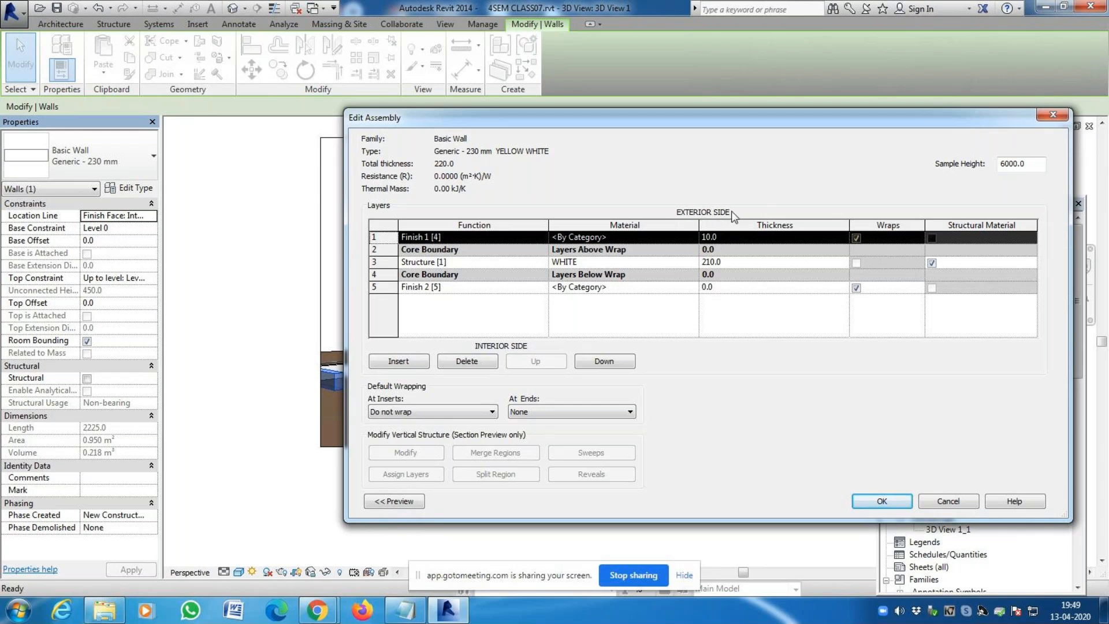
click(386, 287)
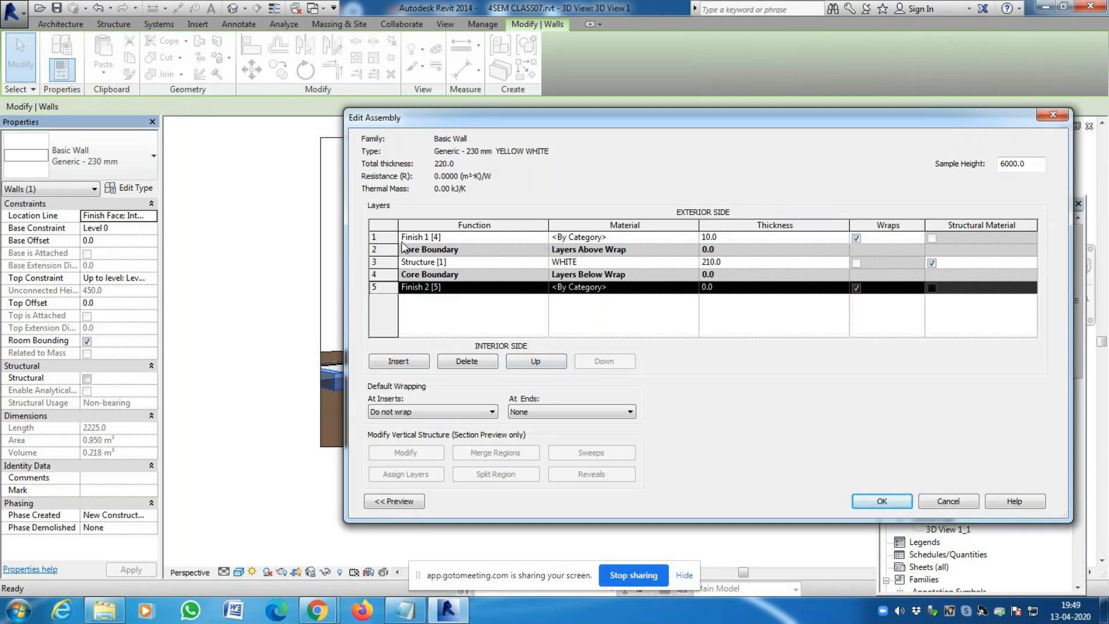
click(380, 240)
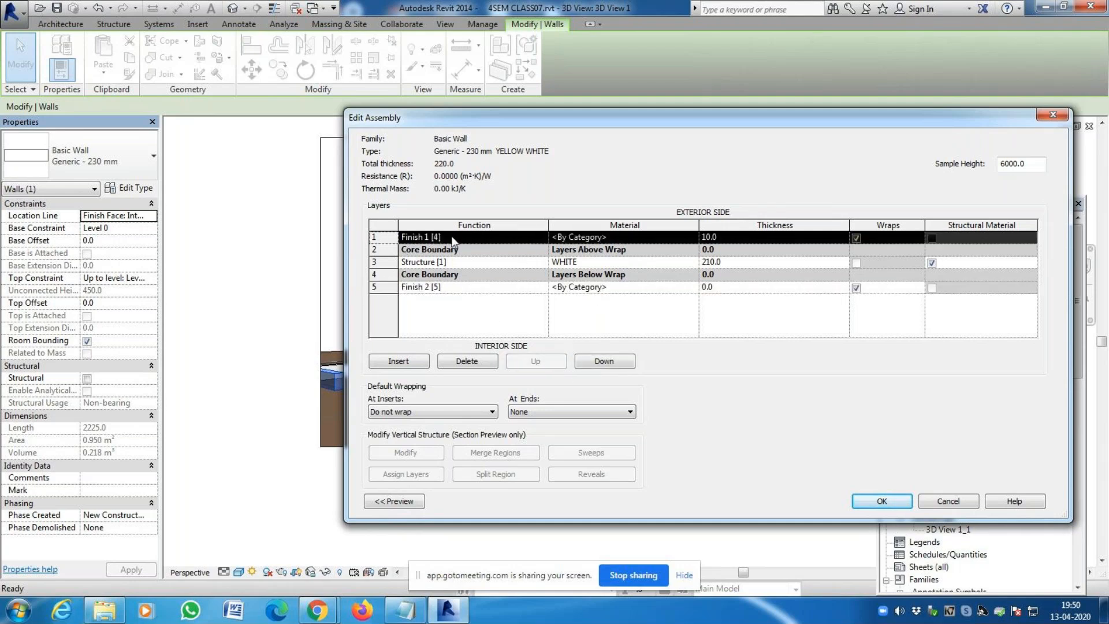
For the Finish 1 layer's material, create a new material and rename it EX YELLOW
click(689, 243)
click(694, 238)
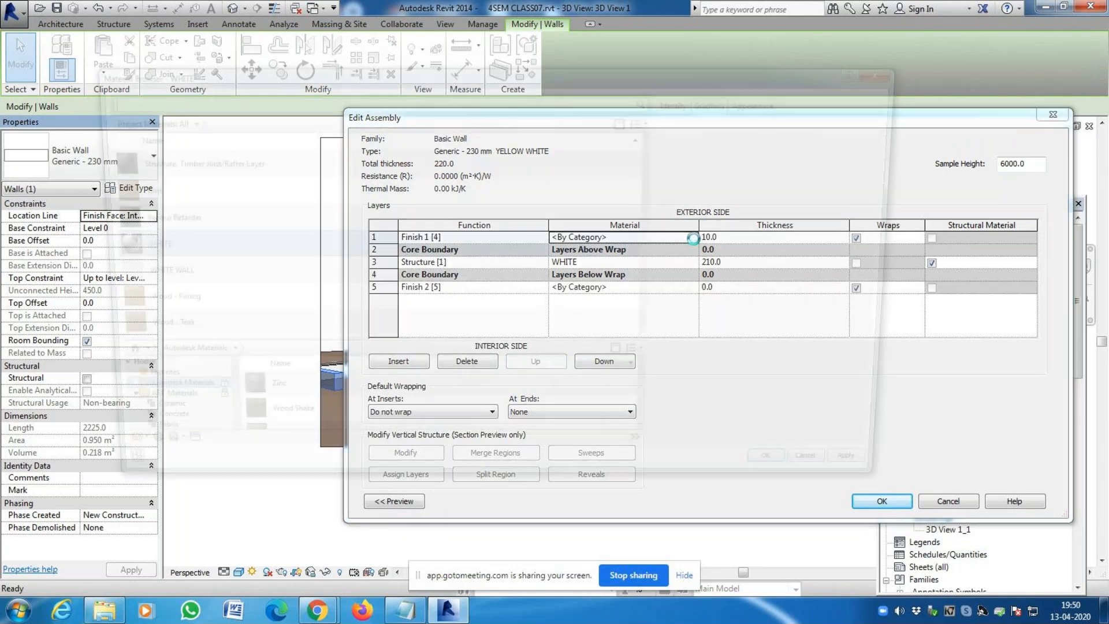
scroll(241, 428, down, 1)
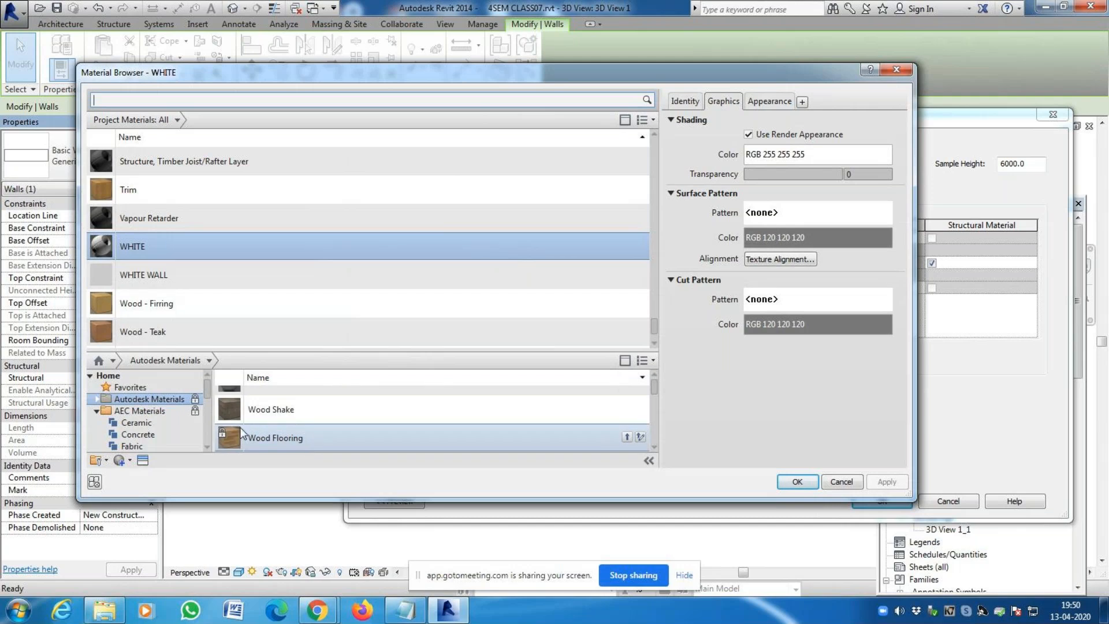
click(130, 461)
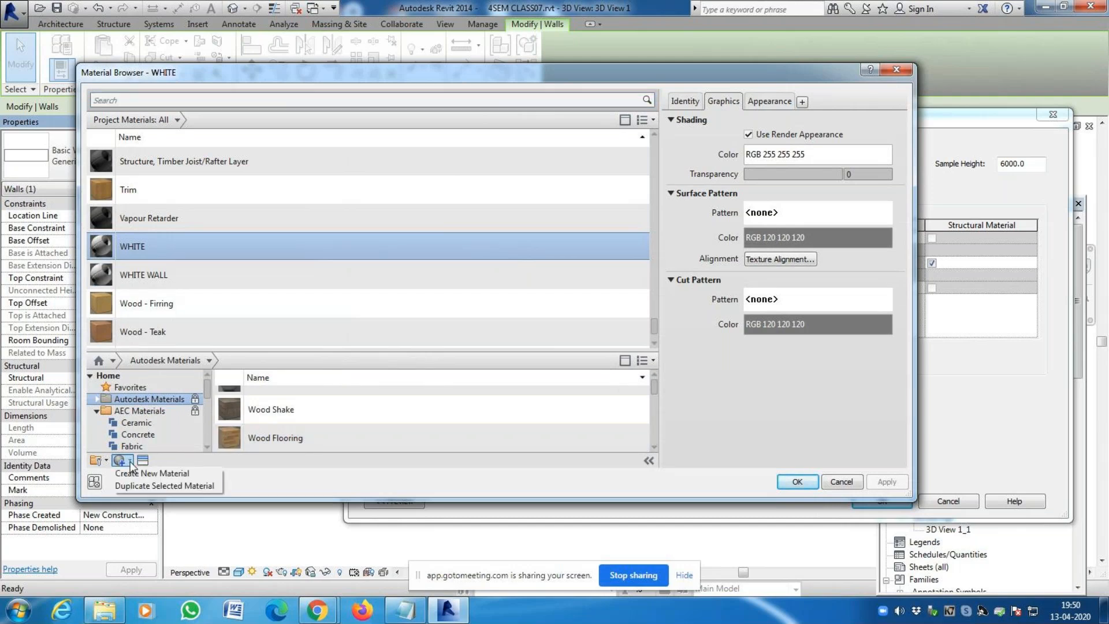
click(137, 473)
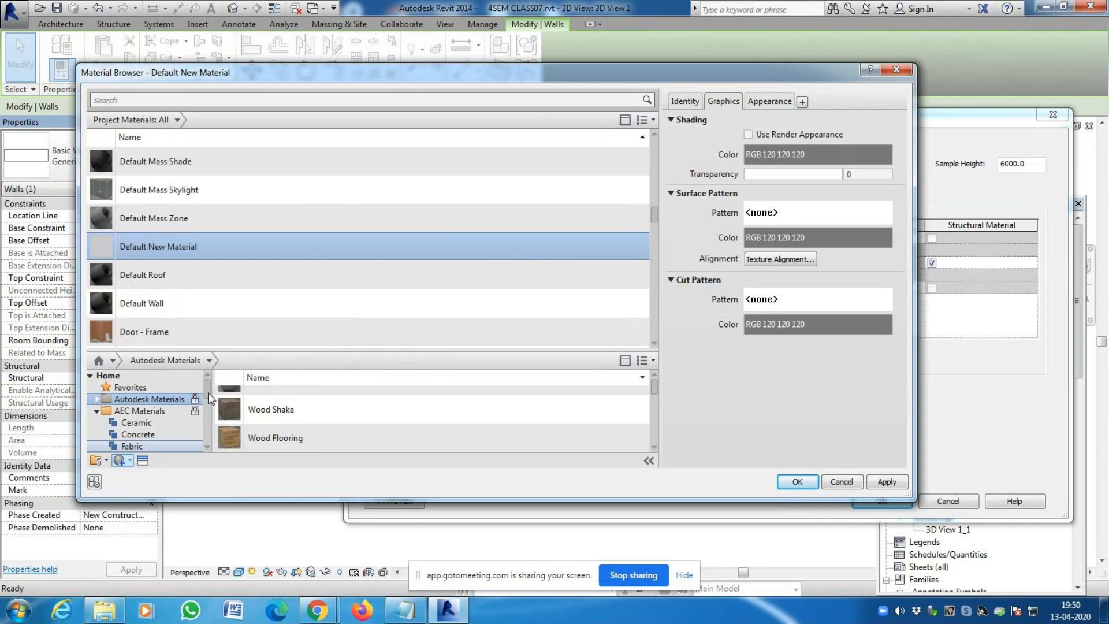
right_click(183, 240)
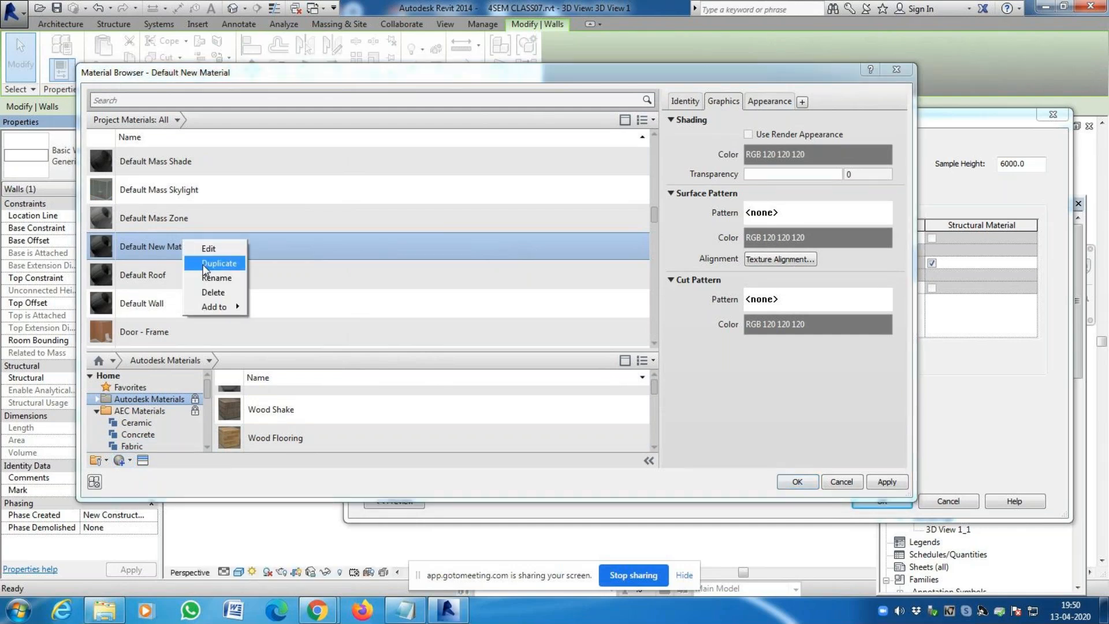
click(218, 277)
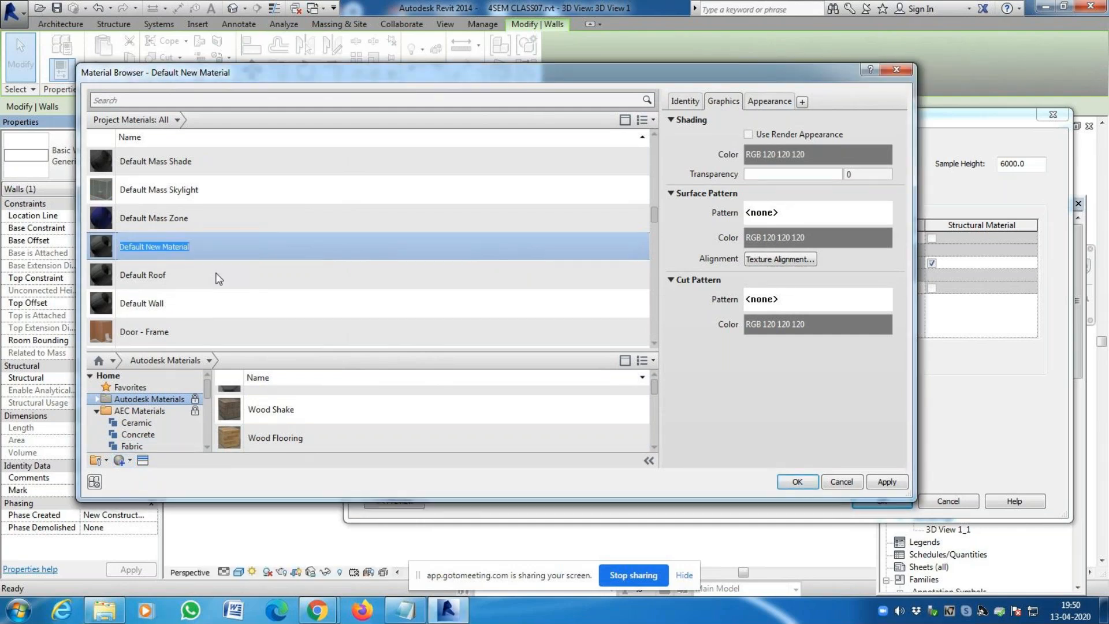
text(EX YELLOW)
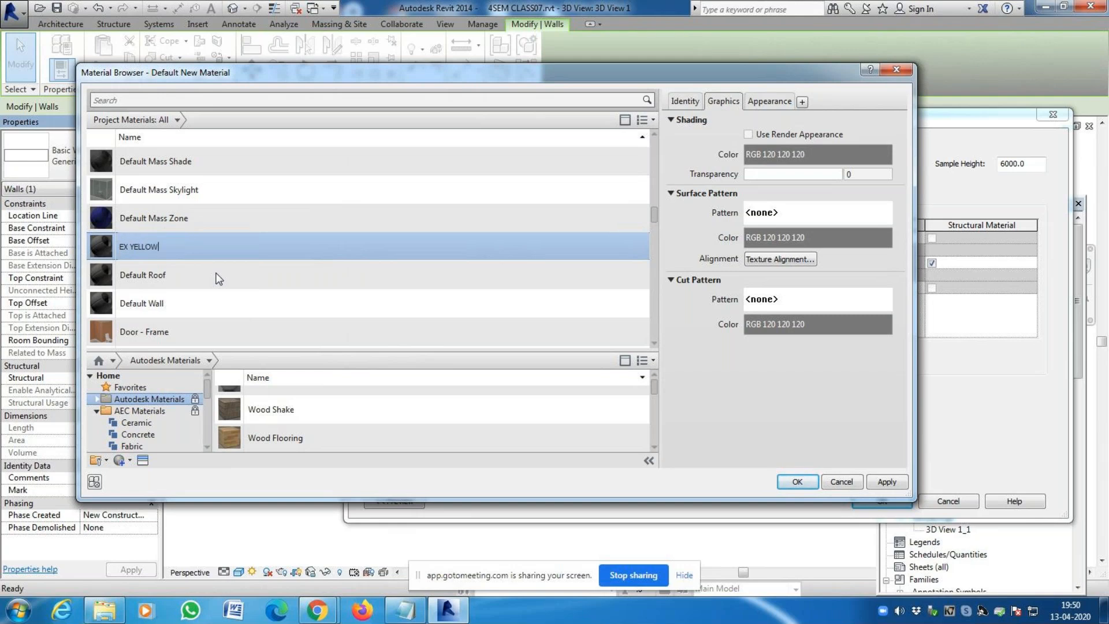
key(Return)
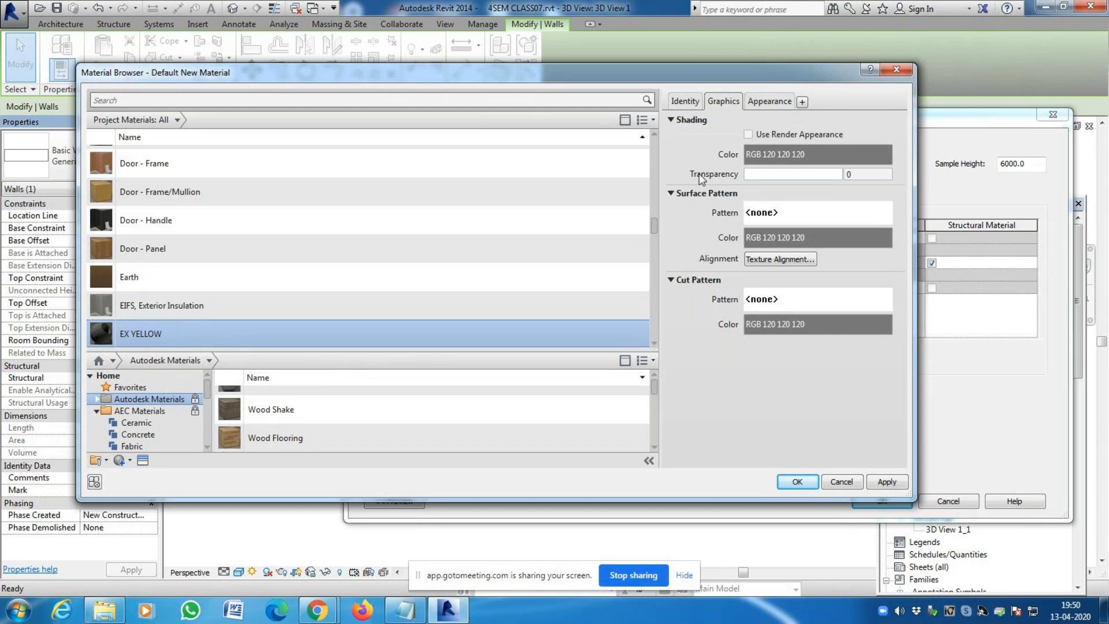
click(783, 104)
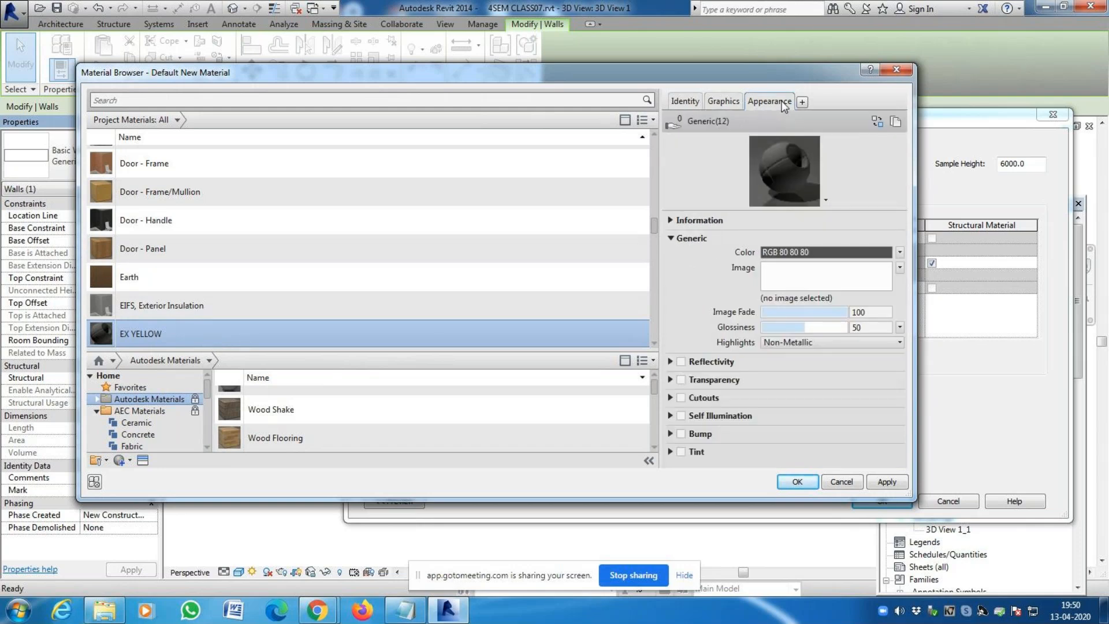
click(724, 101)
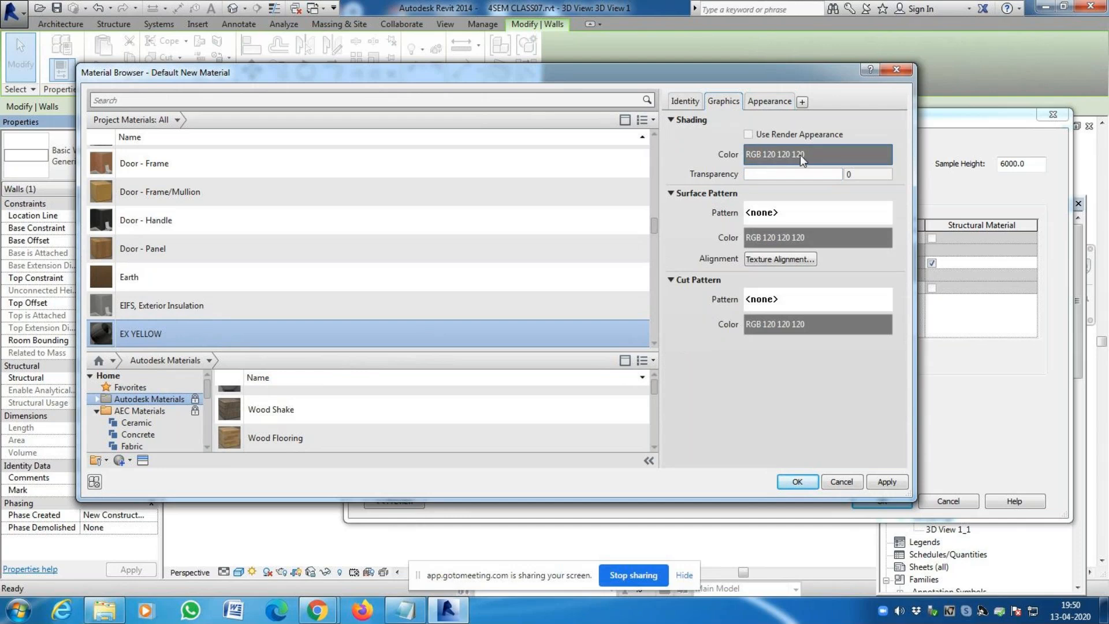
click(770, 102)
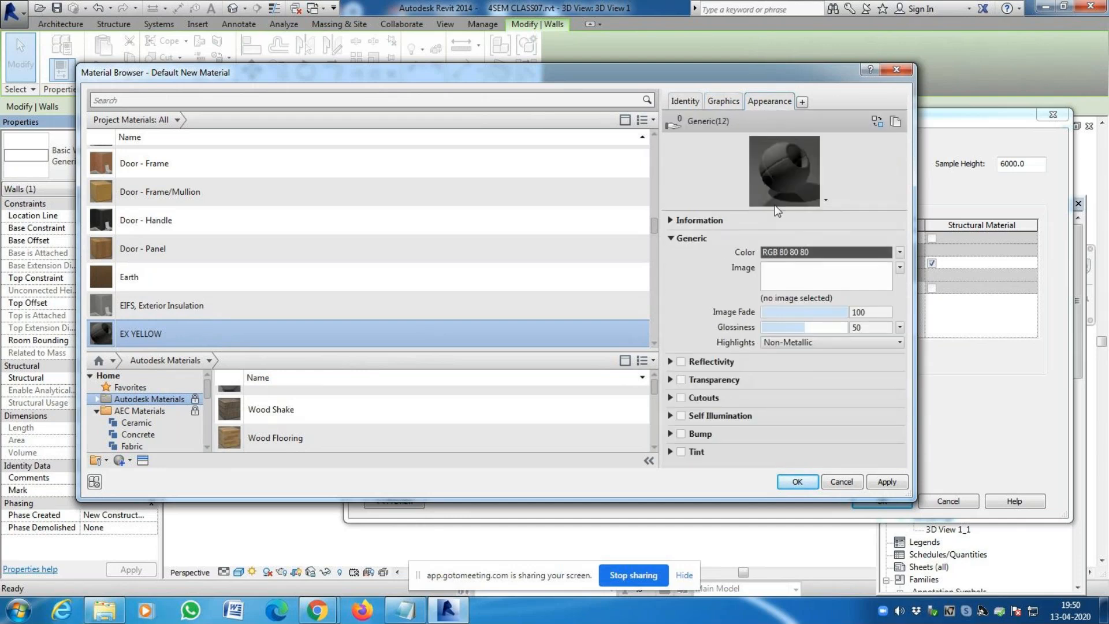
click(723, 103)
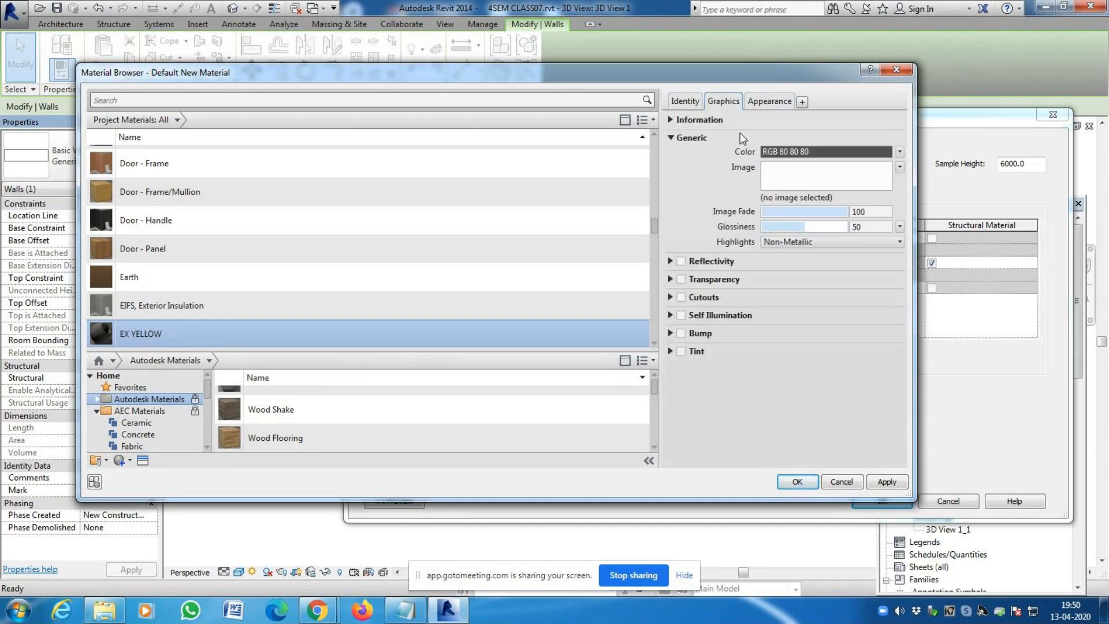
Set the EX YELLOW material's generic appearance color to yellow, RGB 255 255 0
click(763, 100)
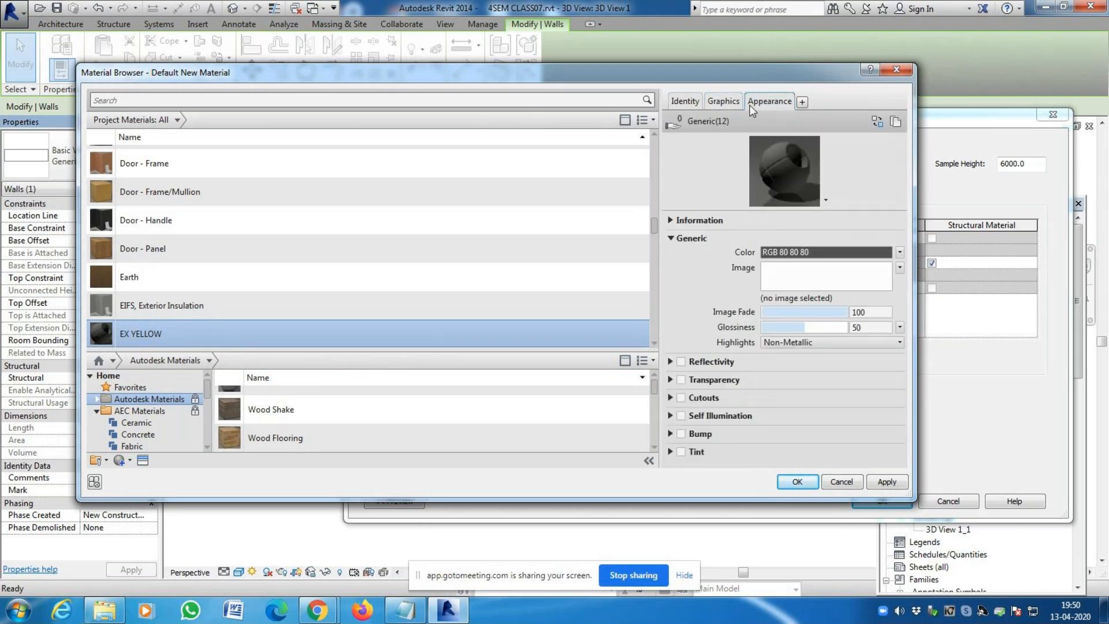
click(806, 254)
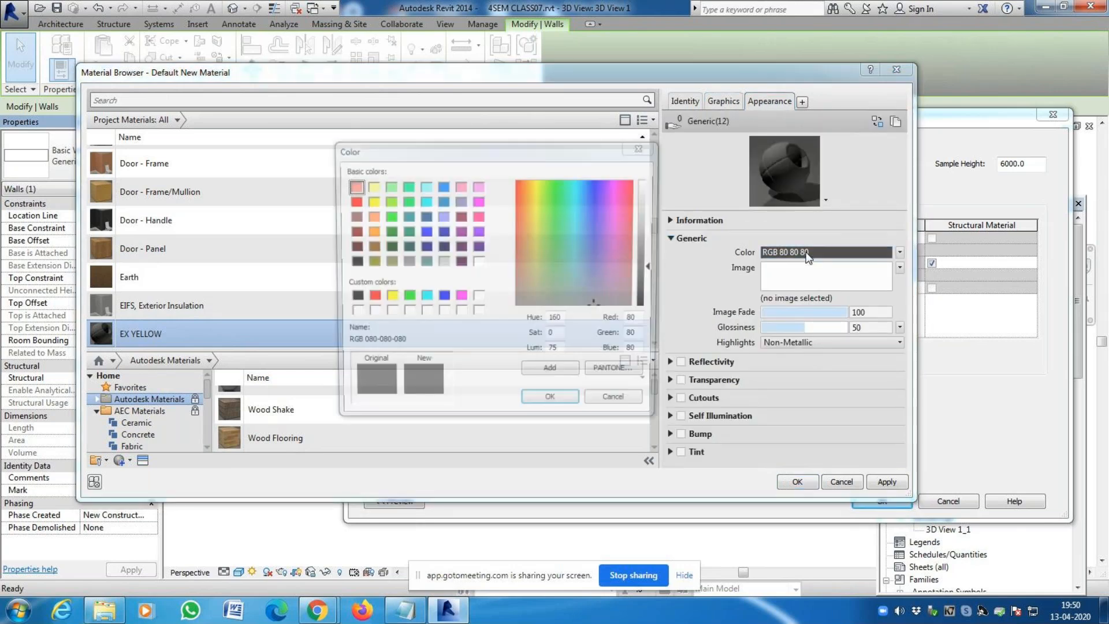
click(389, 297)
click(543, 404)
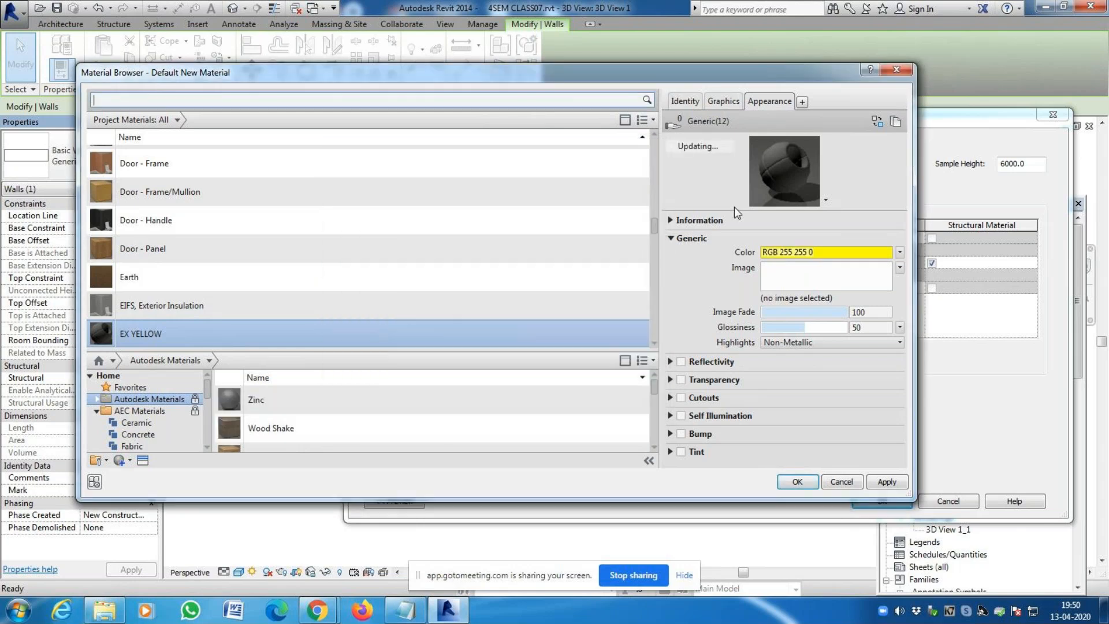
Make EX YELLOW use its render appearance for shading and assign the material to the Finish 1 layer
click(723, 101)
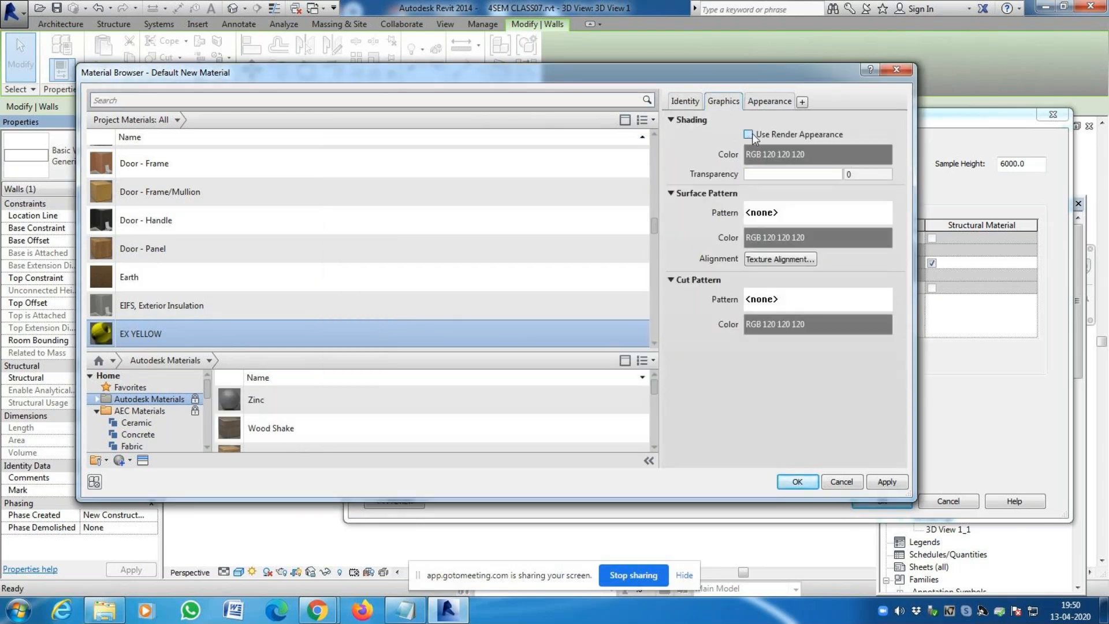
click(748, 135)
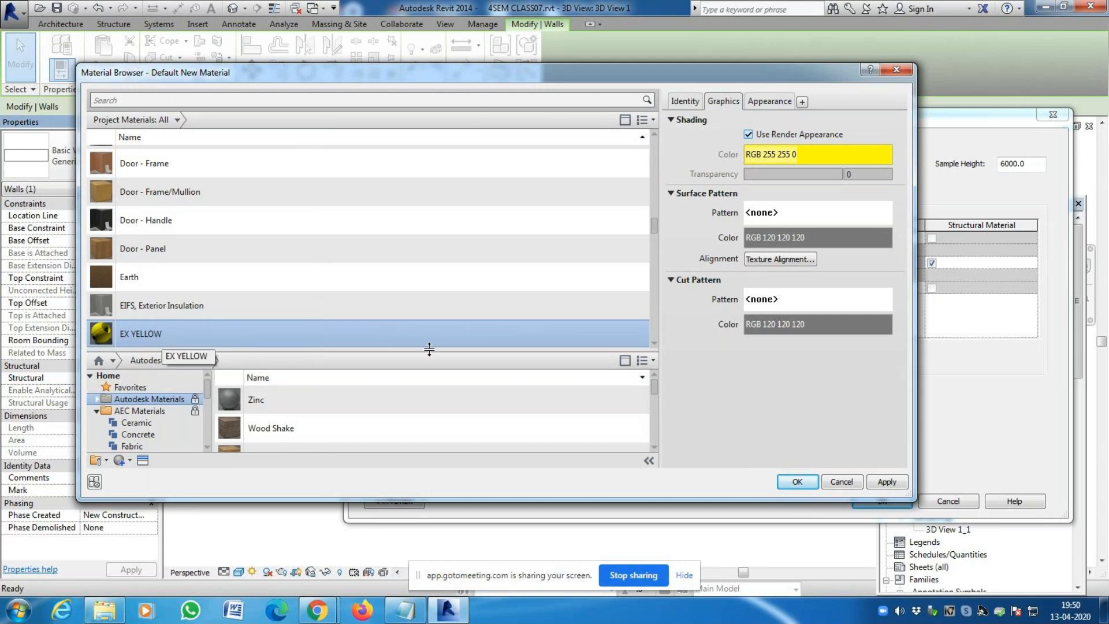
click(874, 482)
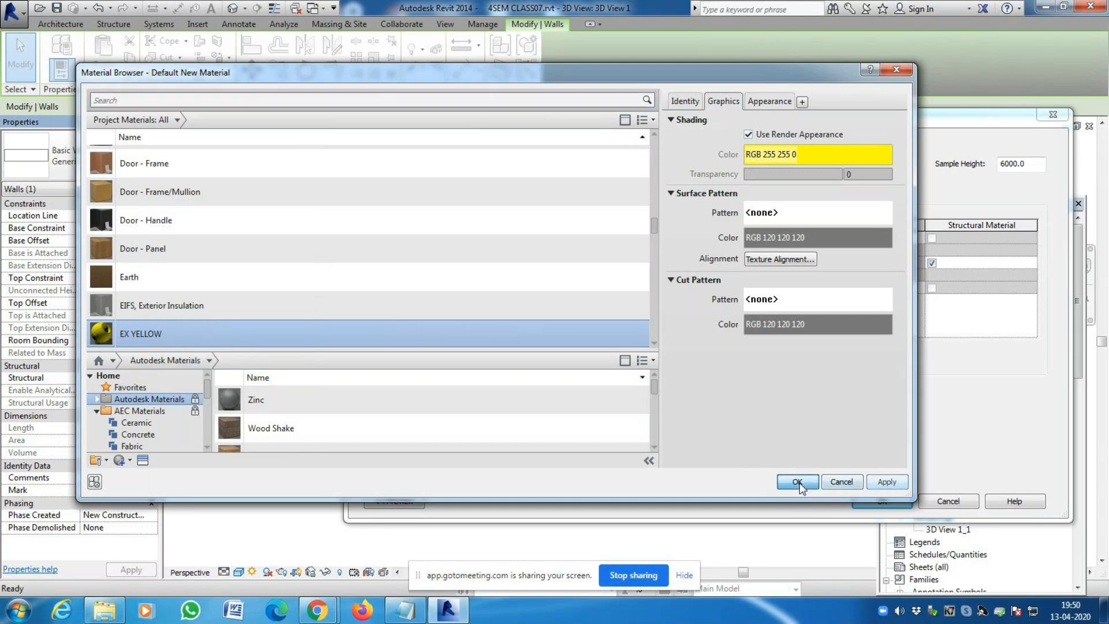
click(798, 482)
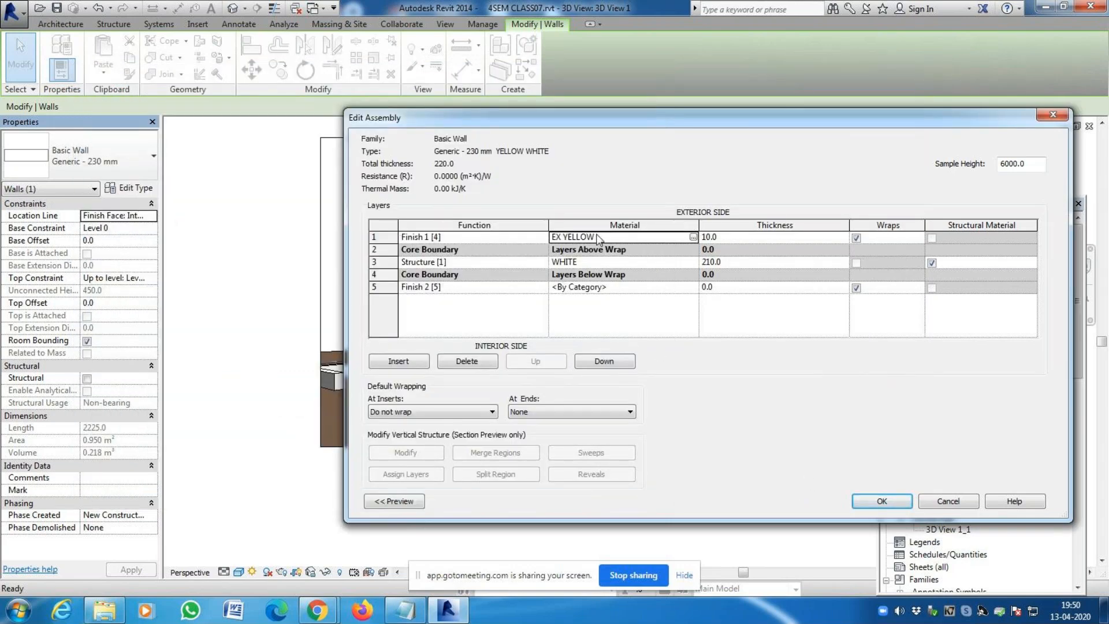
For the Finish 2 layer's material, create a new material and rename it INT WHITE
click(692, 288)
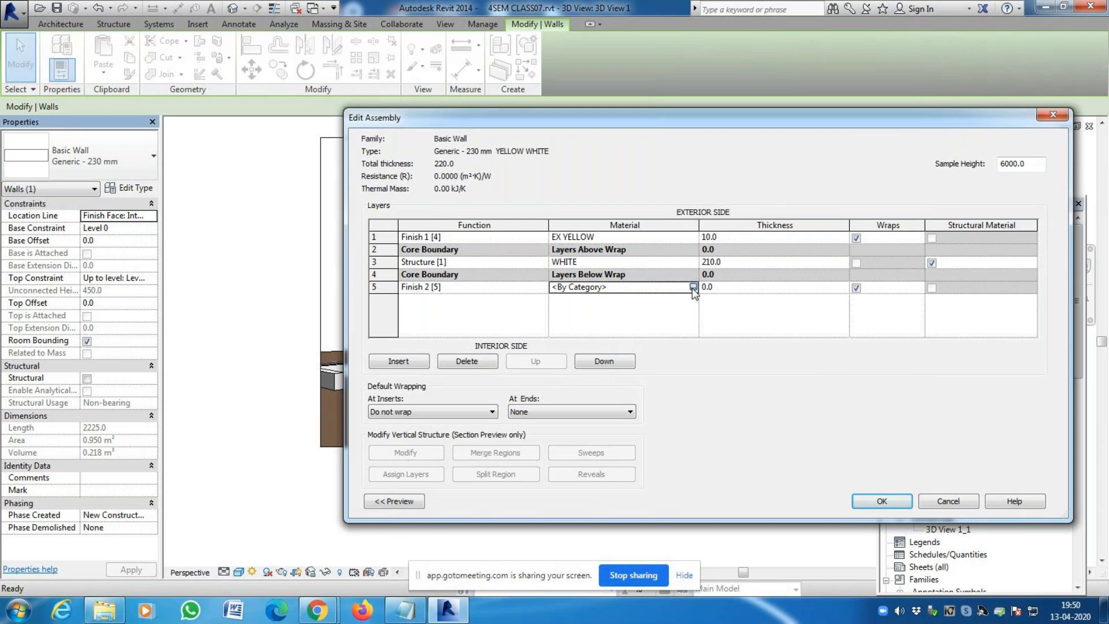
click(693, 287)
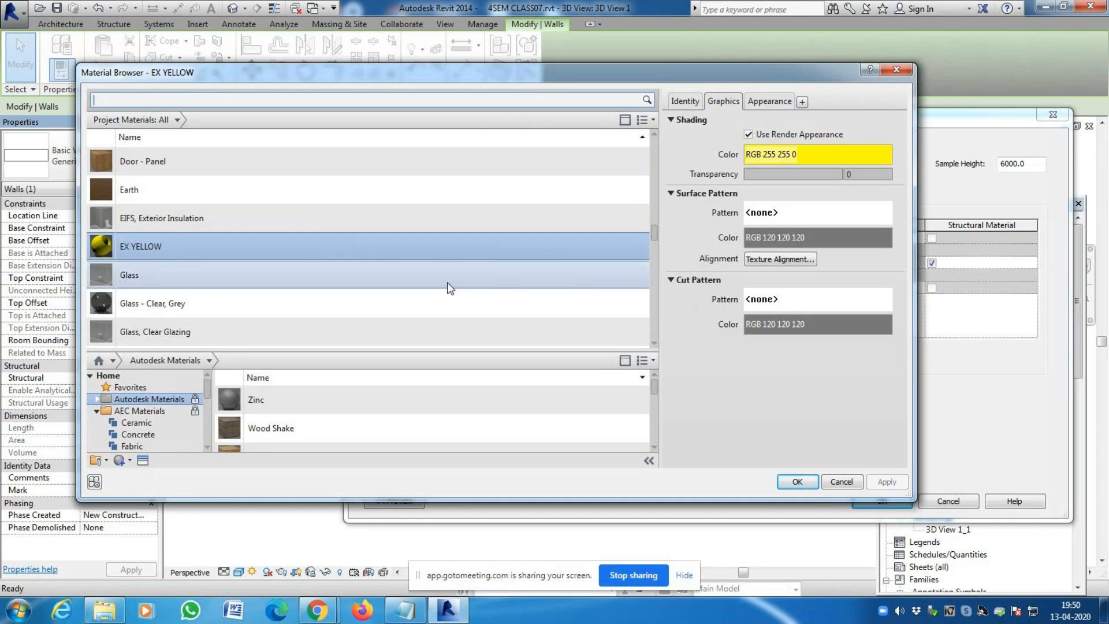
scroll(306, 347, down, 1)
click(128, 461)
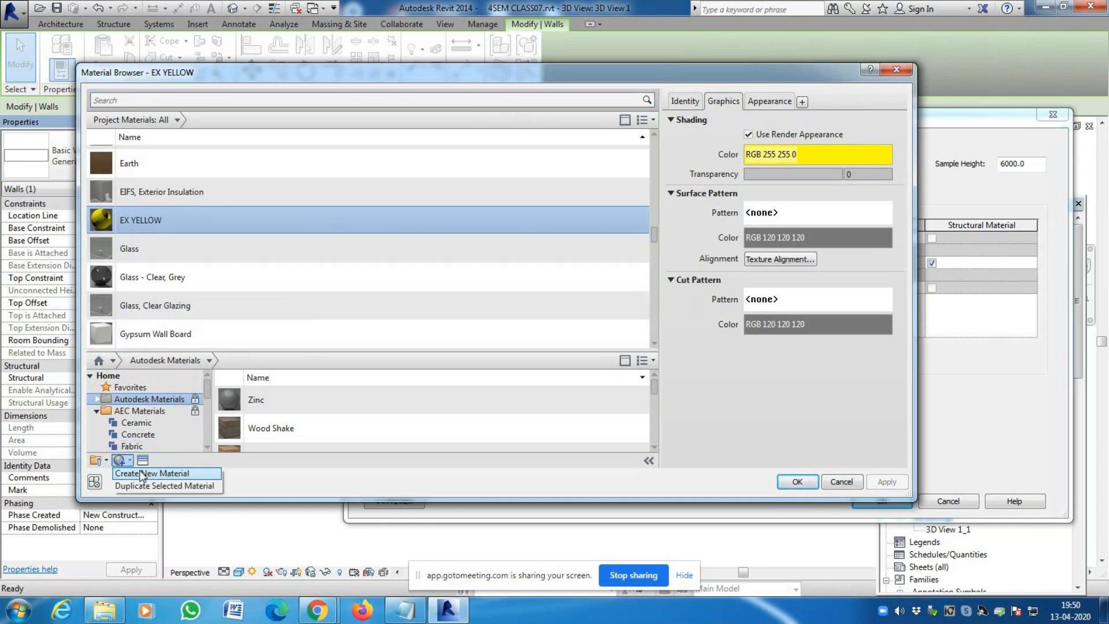
click(130, 472)
right_click(177, 247)
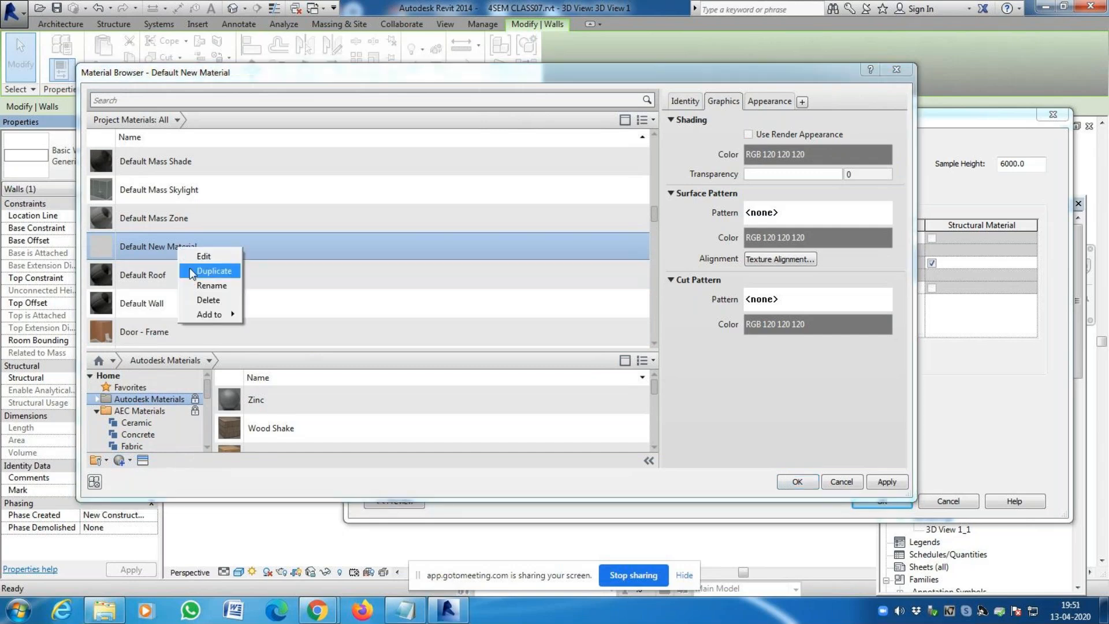
click(207, 287)
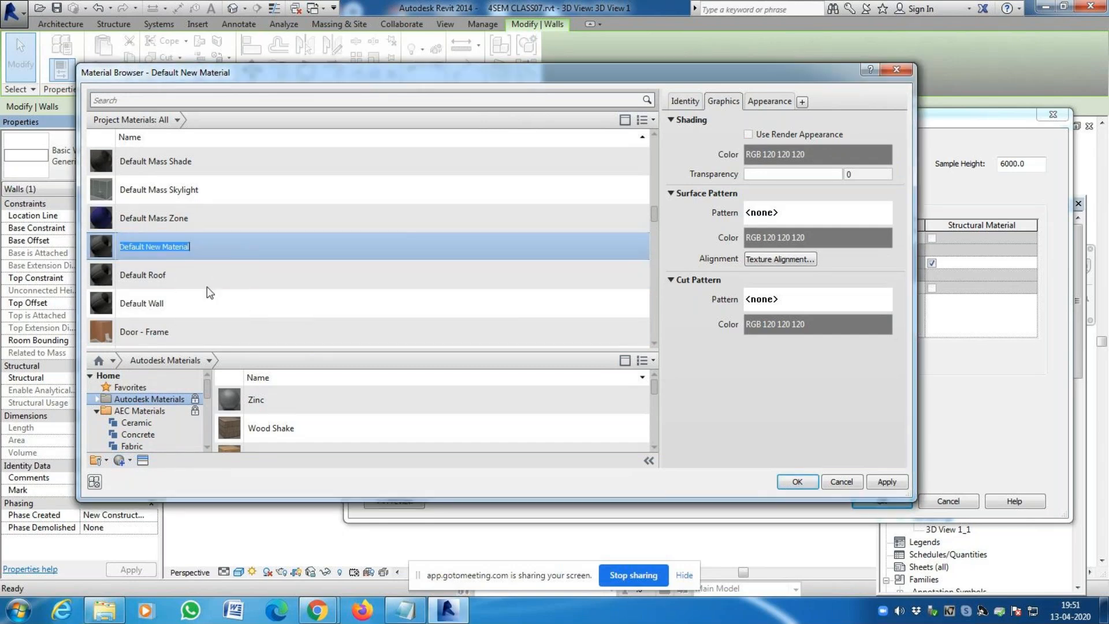
text(INT )
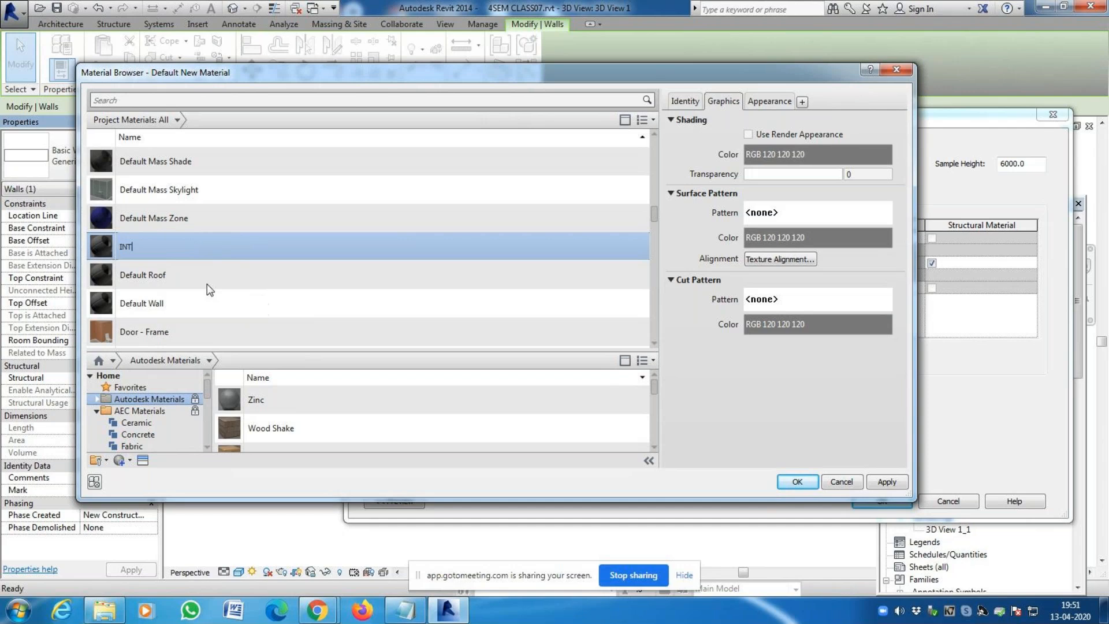
text(WHITE)
key(Return)
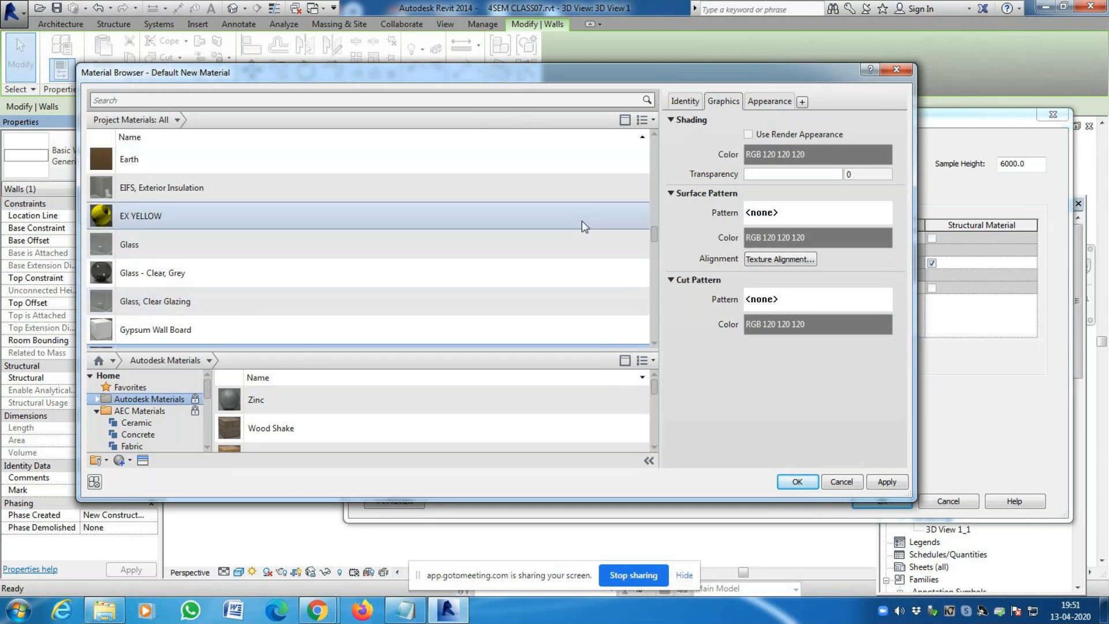
Set the INT WHITE material's generic appearance color to white, RGB 255 255 255
scroll(383, 275, down, 2)
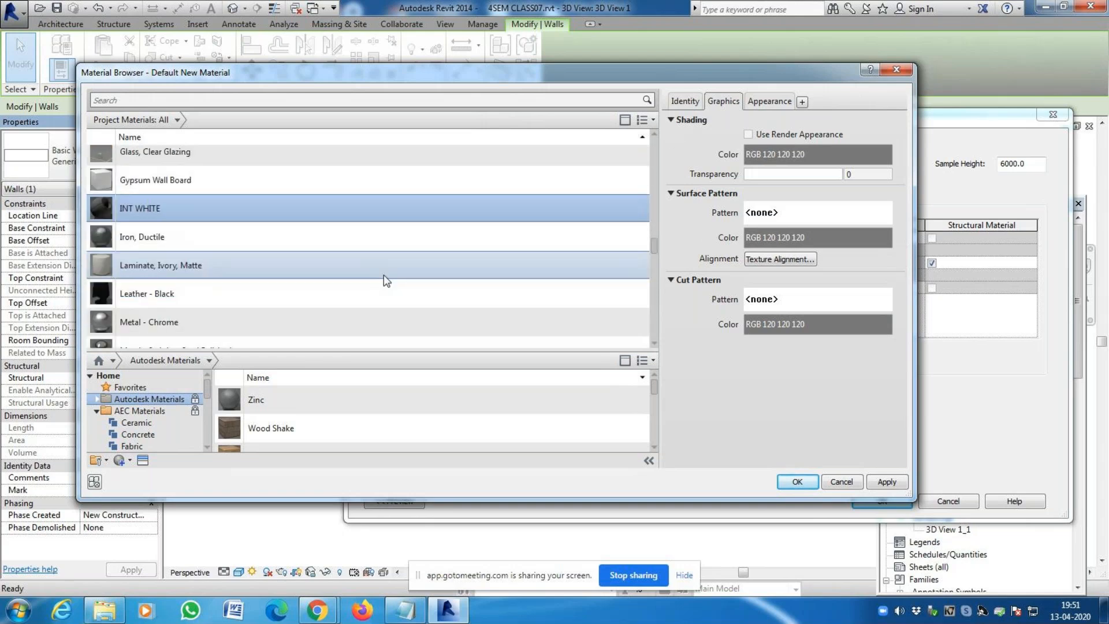
click(769, 102)
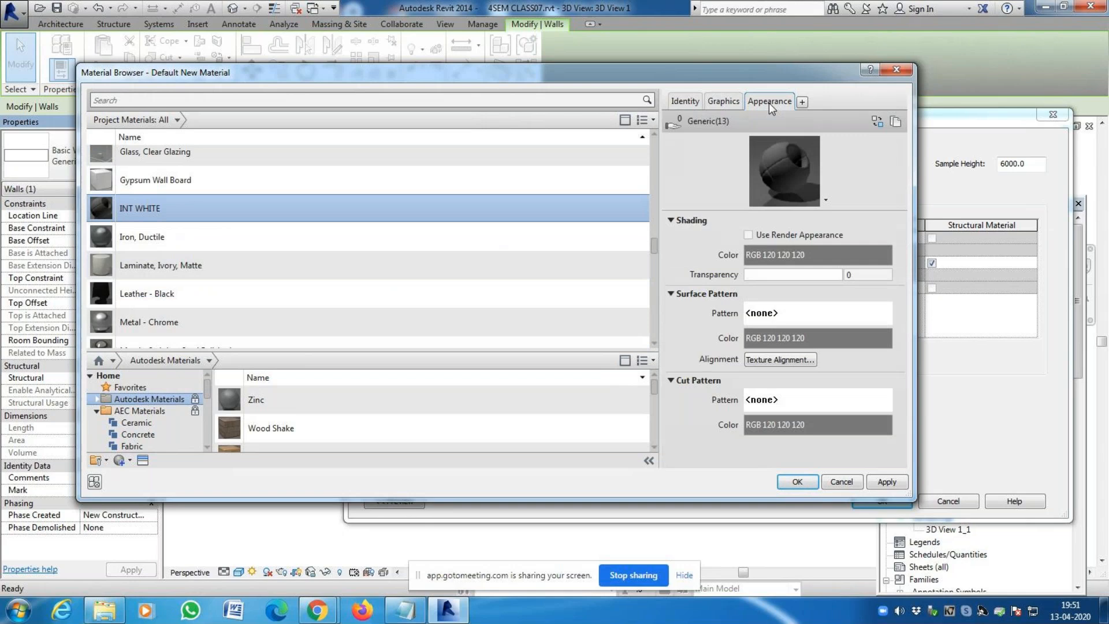
click(815, 252)
click(478, 263)
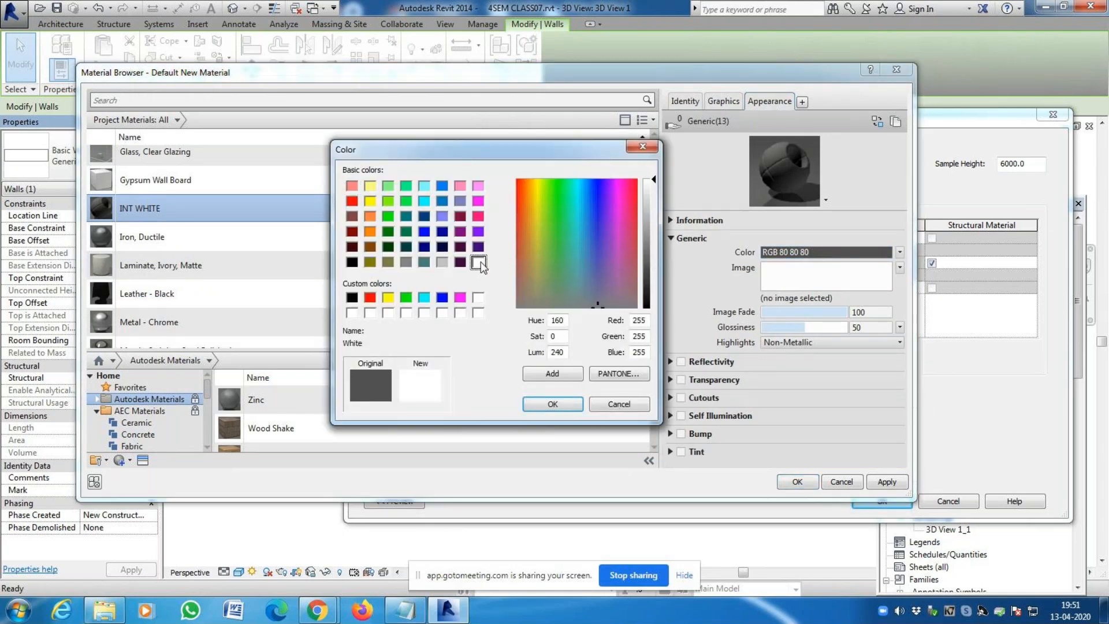
click(552, 403)
Make INT WHITE use its render appearance for shading and assign the material to the Finish 2 layer
click(721, 100)
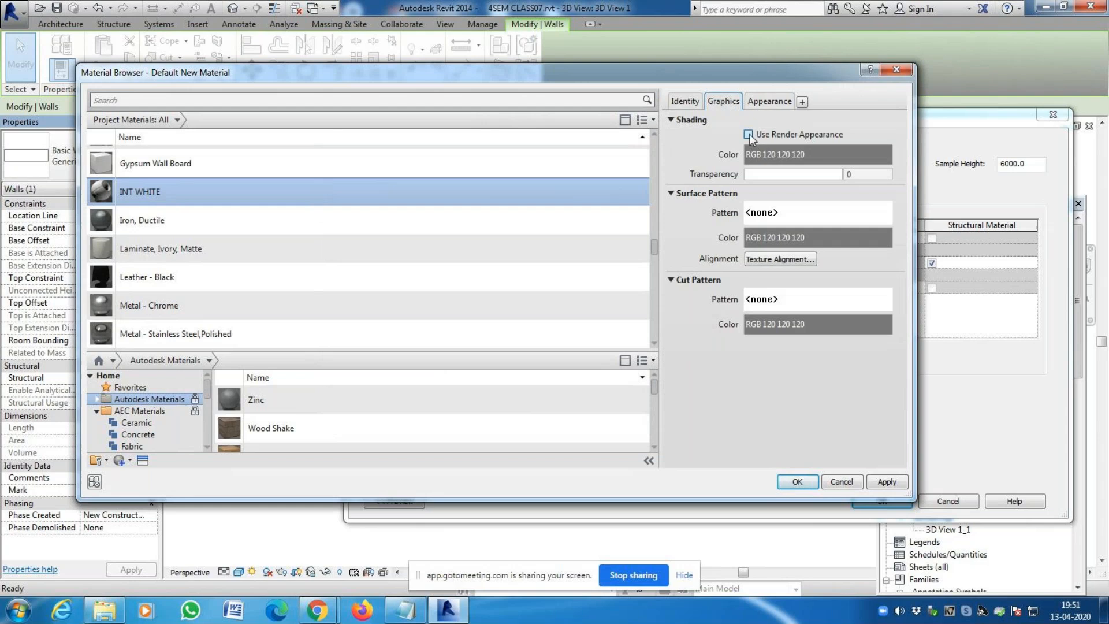
click(752, 135)
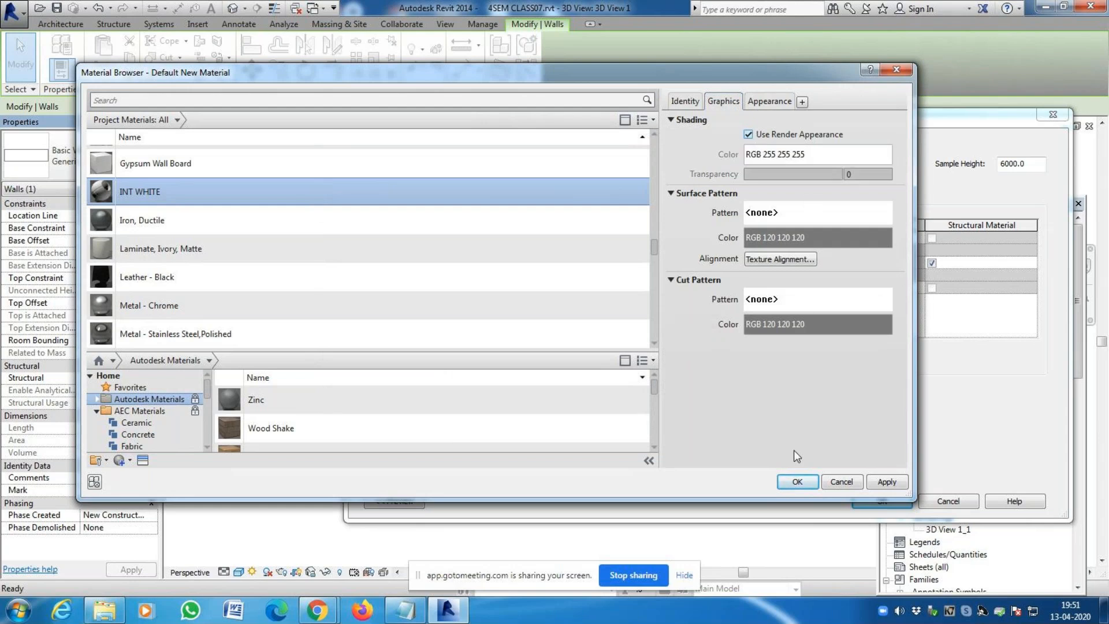
click(887, 482)
click(812, 482)
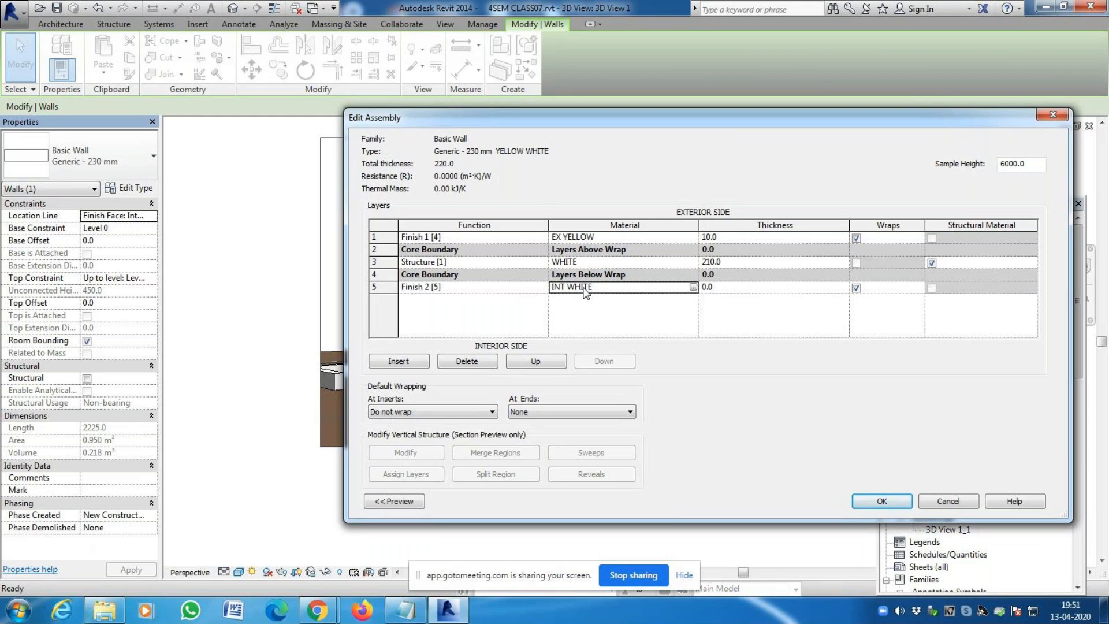
Set the Finish 2 layer's thickness to 10 mm and accept the wall assembly and type properties
click(882, 501)
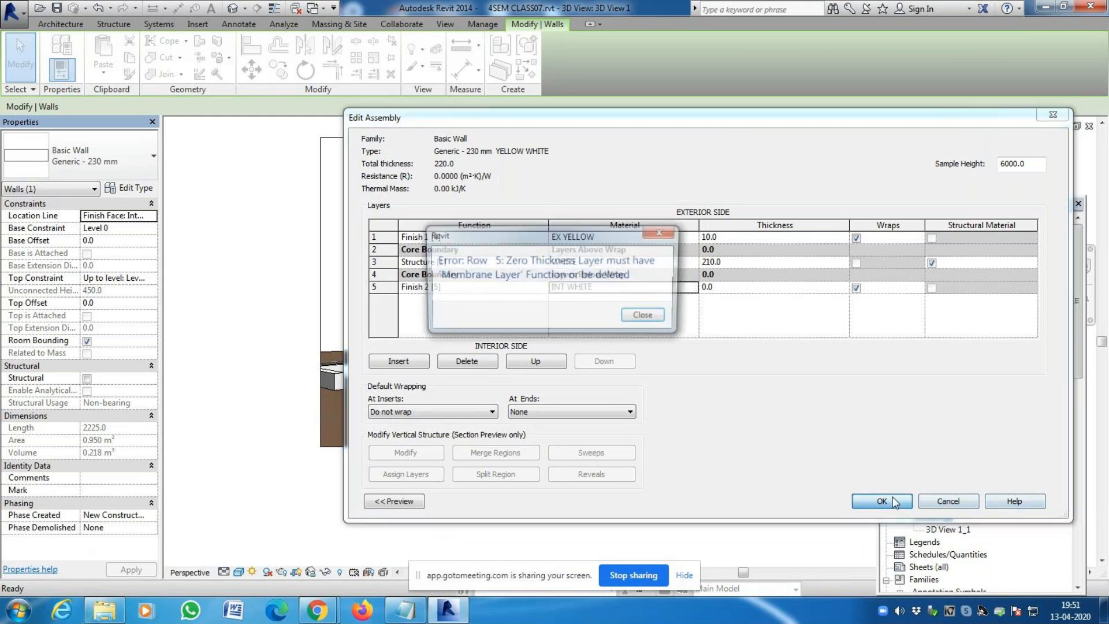
click(647, 317)
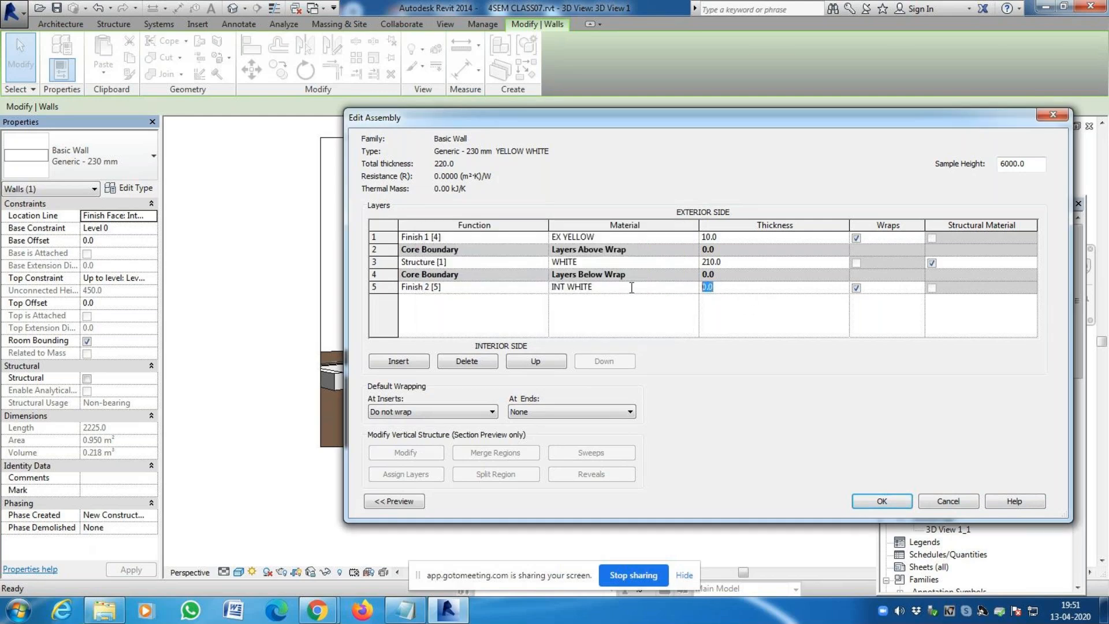
text(10)
click(882, 501)
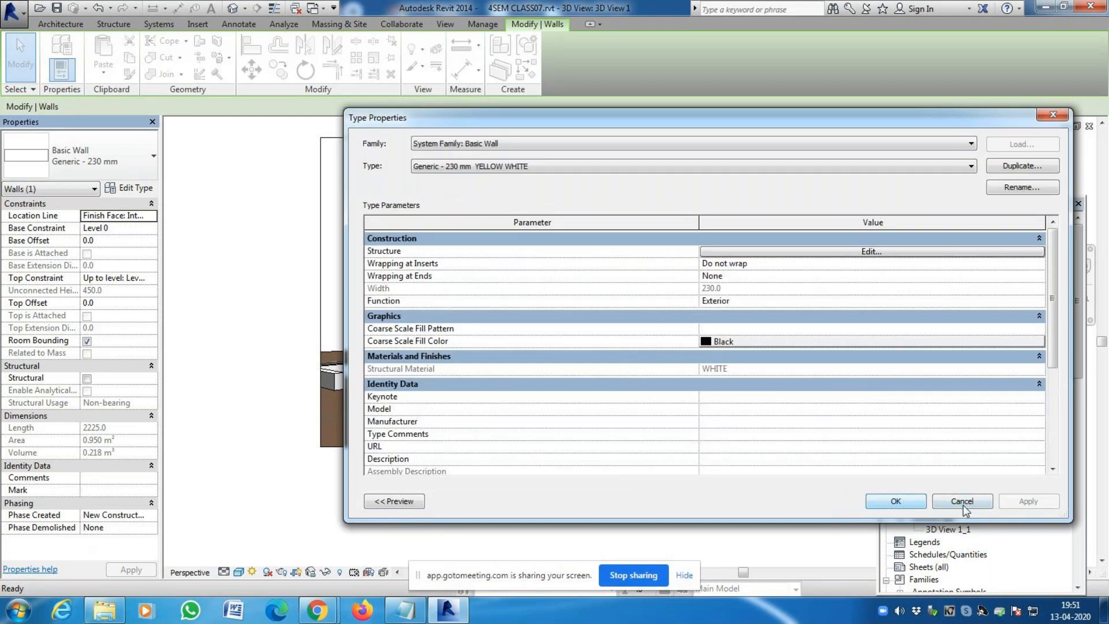
click(896, 501)
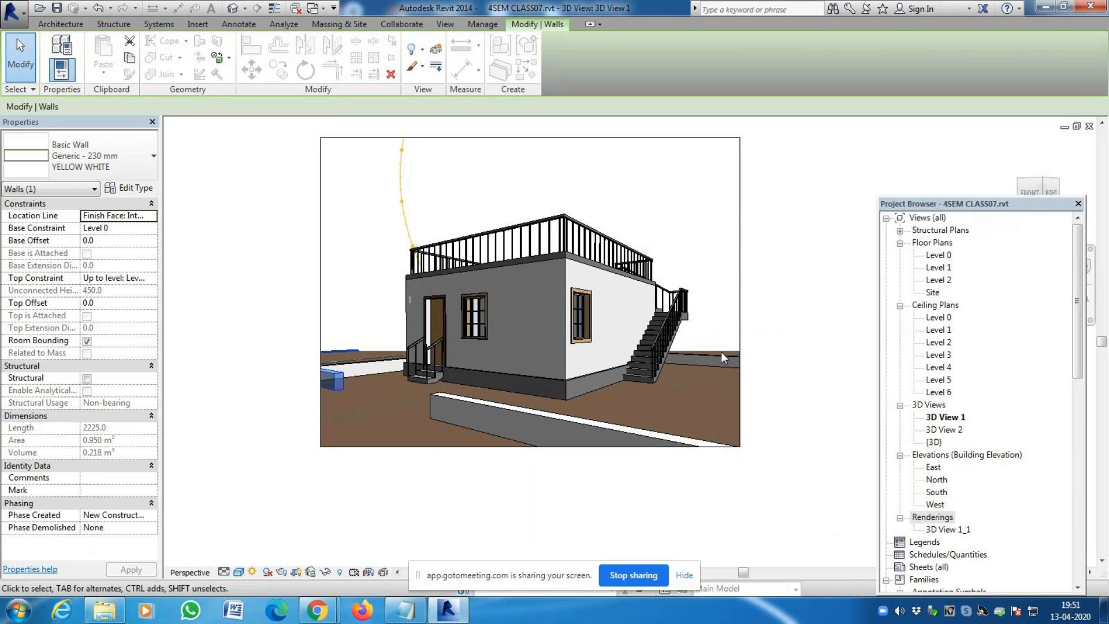
Inspect the short front boundary wall in 3D View 1 and switch the view's visual style to Realistic
click(773, 235)
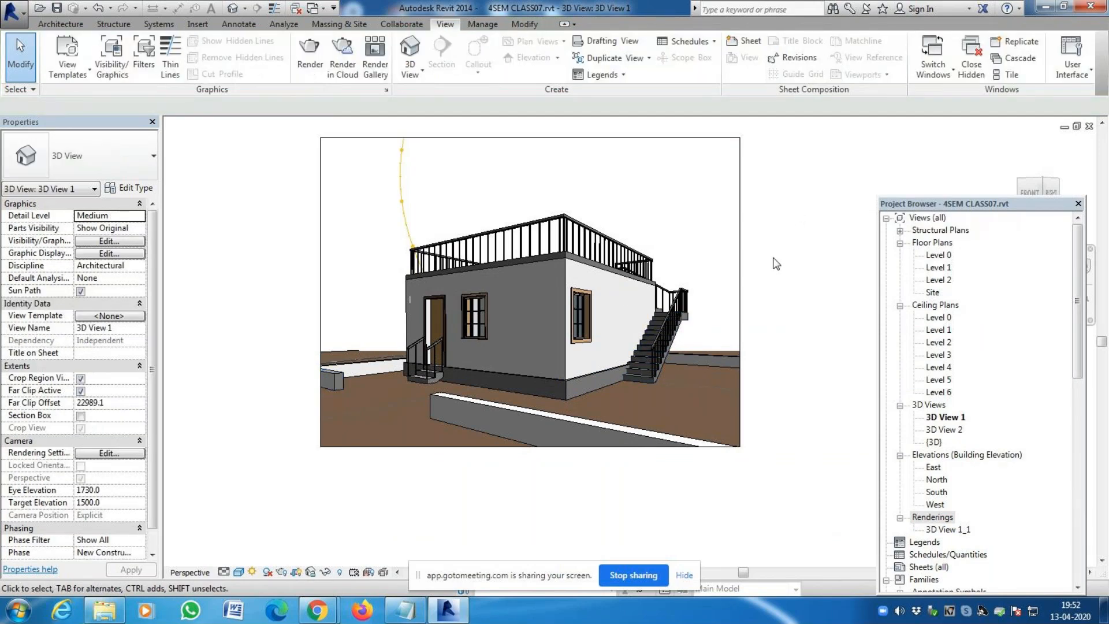
scroll(773, 260, down, 1)
scroll(453, 332, up, 2)
scroll(415, 366, up, 2)
click(428, 352)
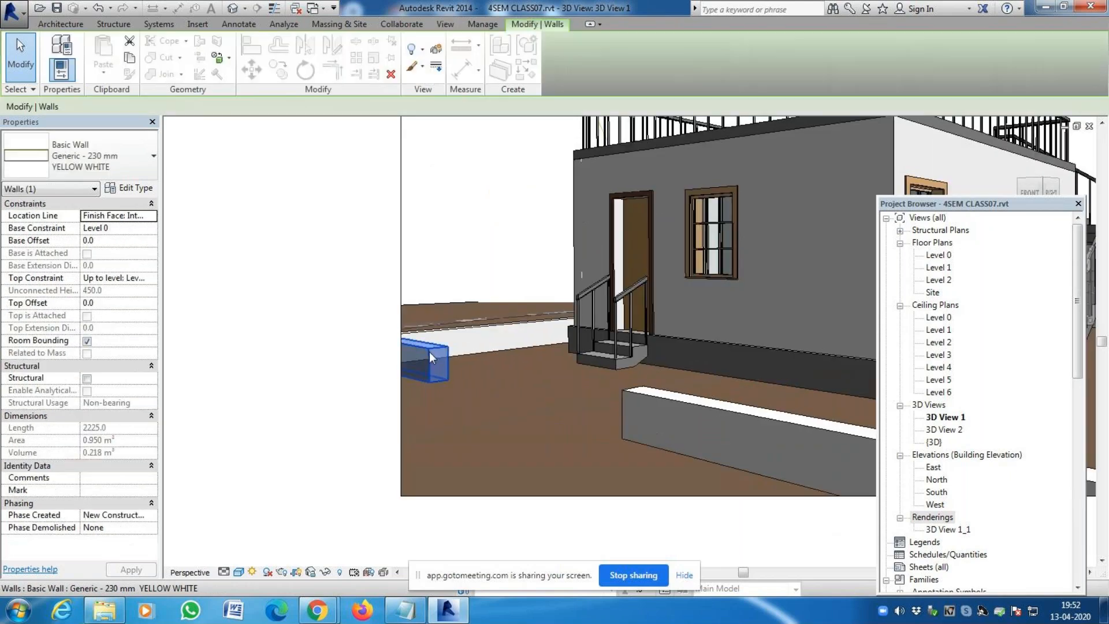
key(Escape)
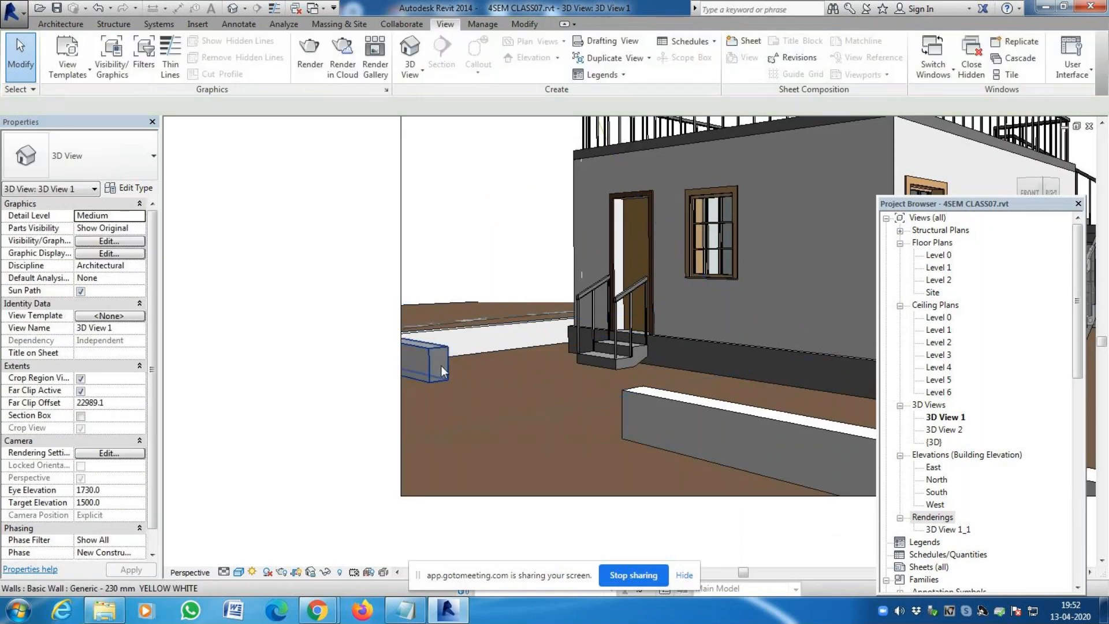
click(439, 353)
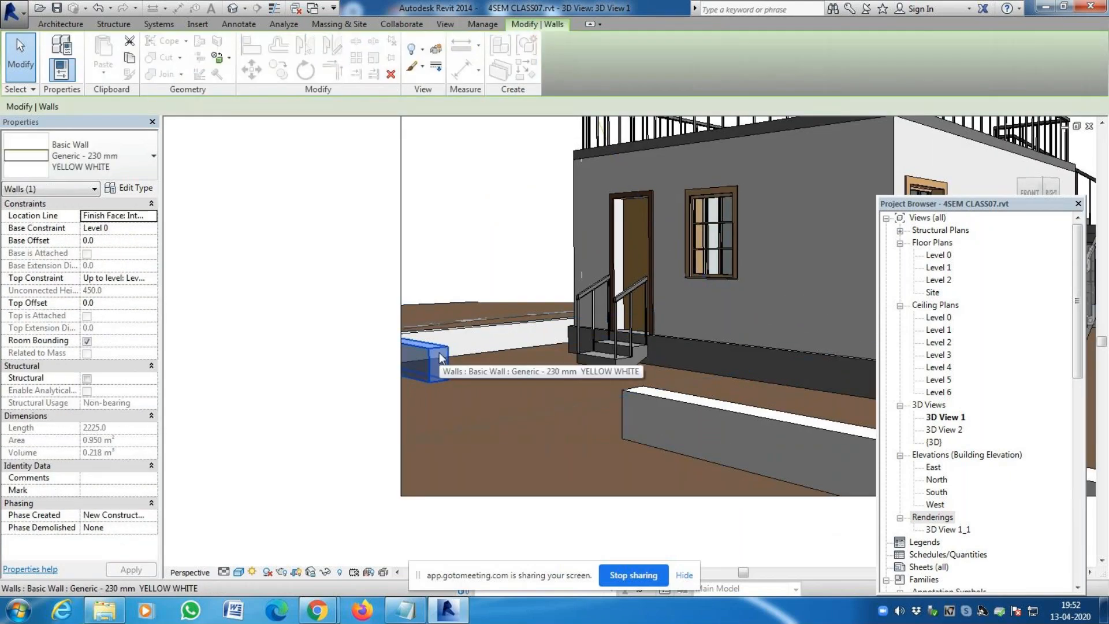
click(237, 572)
click(266, 543)
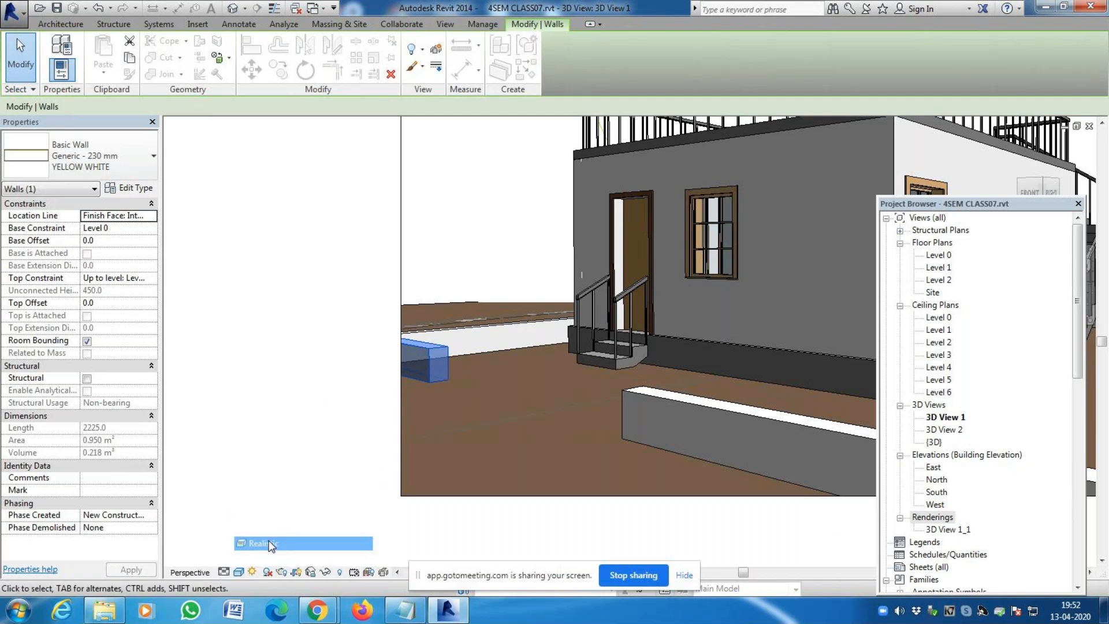
key(Escape)
Review the materials of the Finish 1 and Finish 2 layers in the short boundary wall's type structure
click(437, 363)
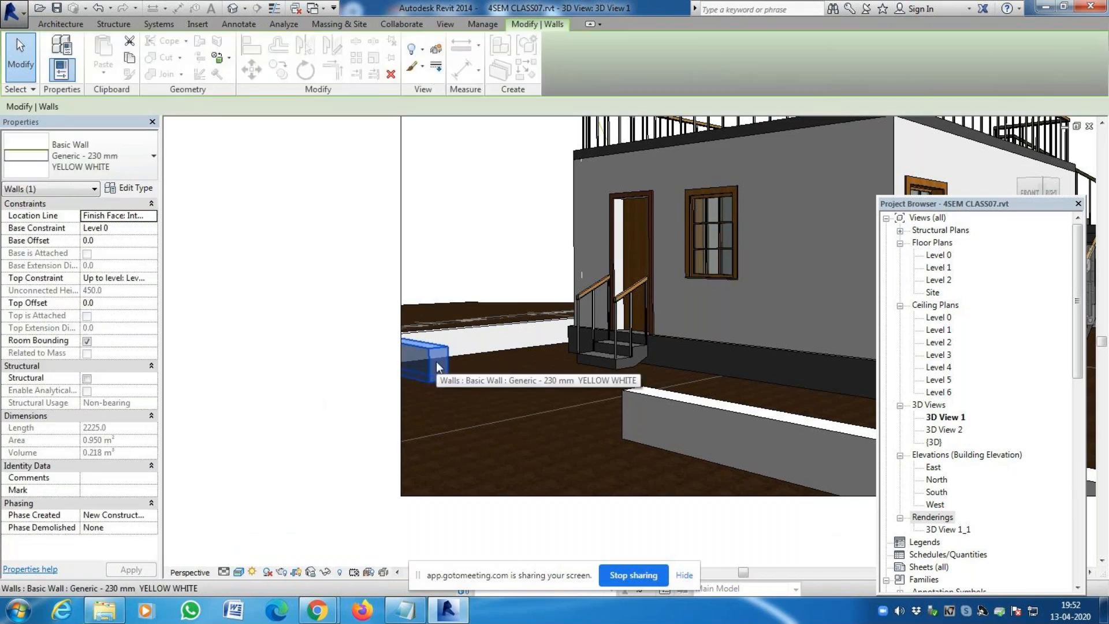
click(136, 188)
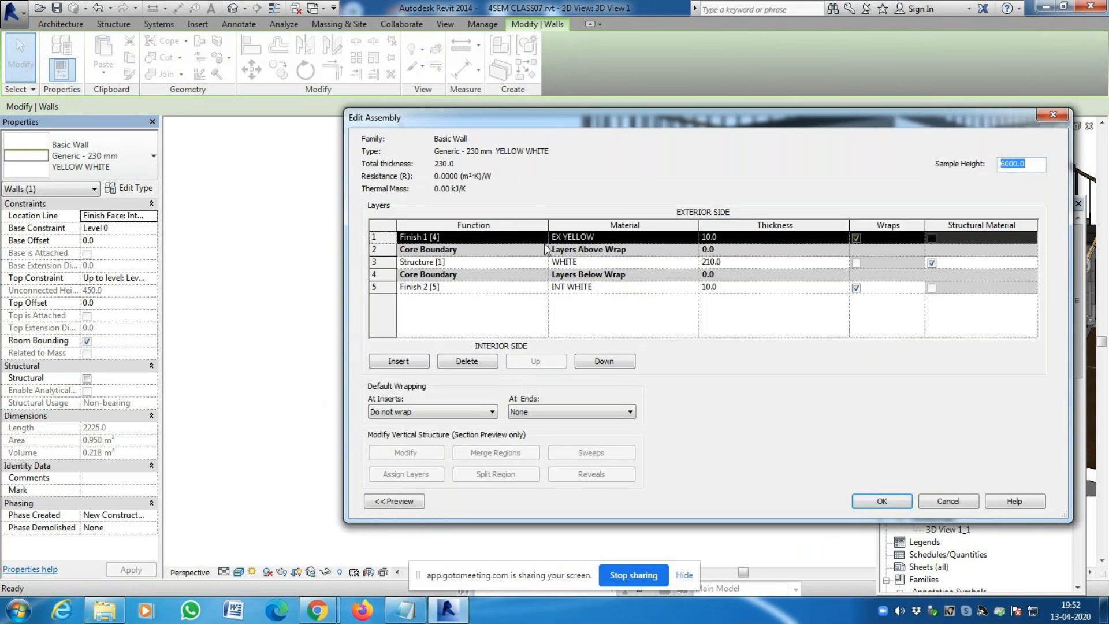
click(638, 238)
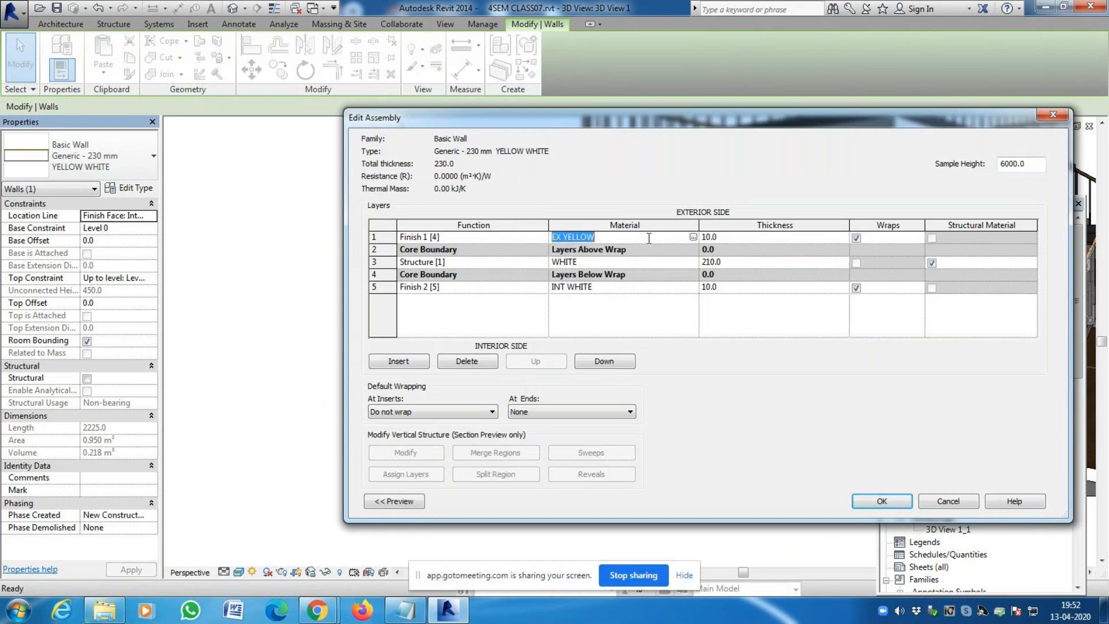
click(693, 237)
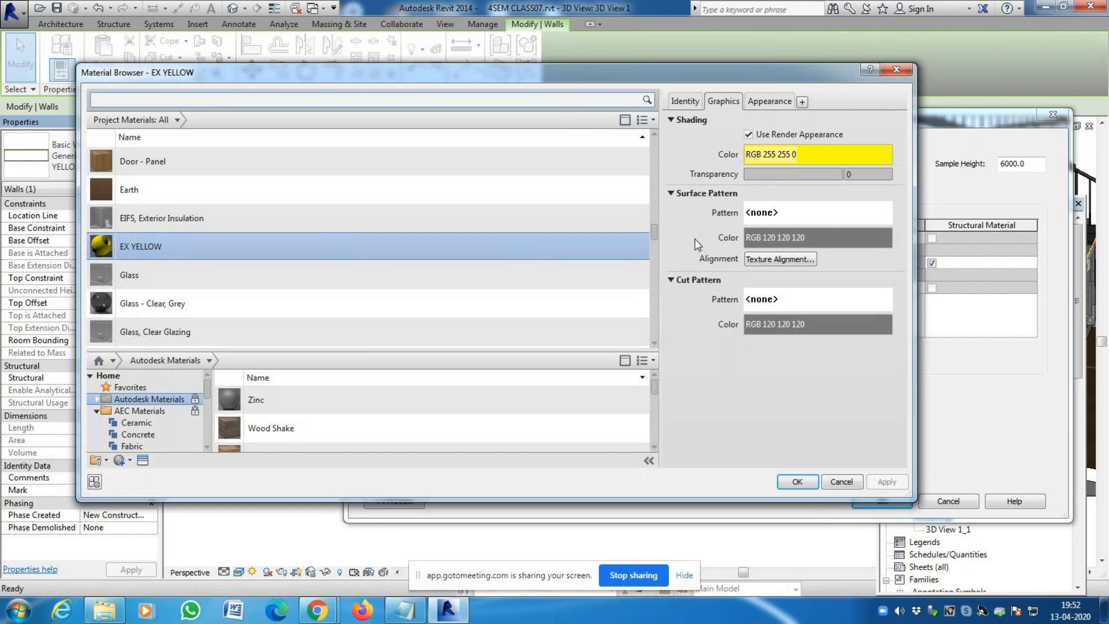
click(796, 481)
click(644, 288)
click(692, 287)
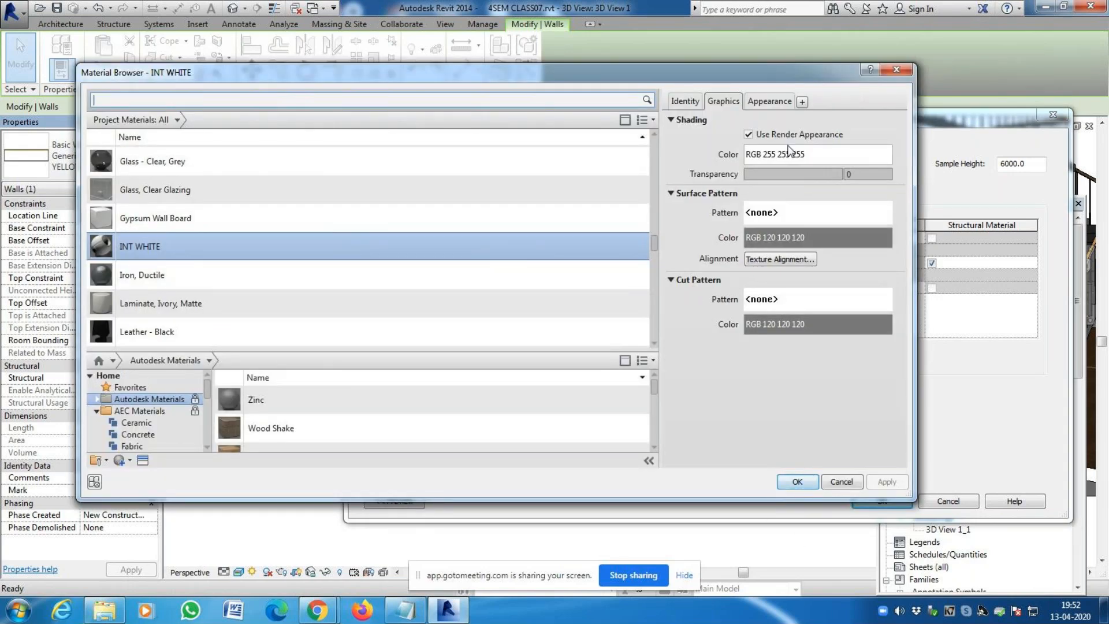
click(798, 482)
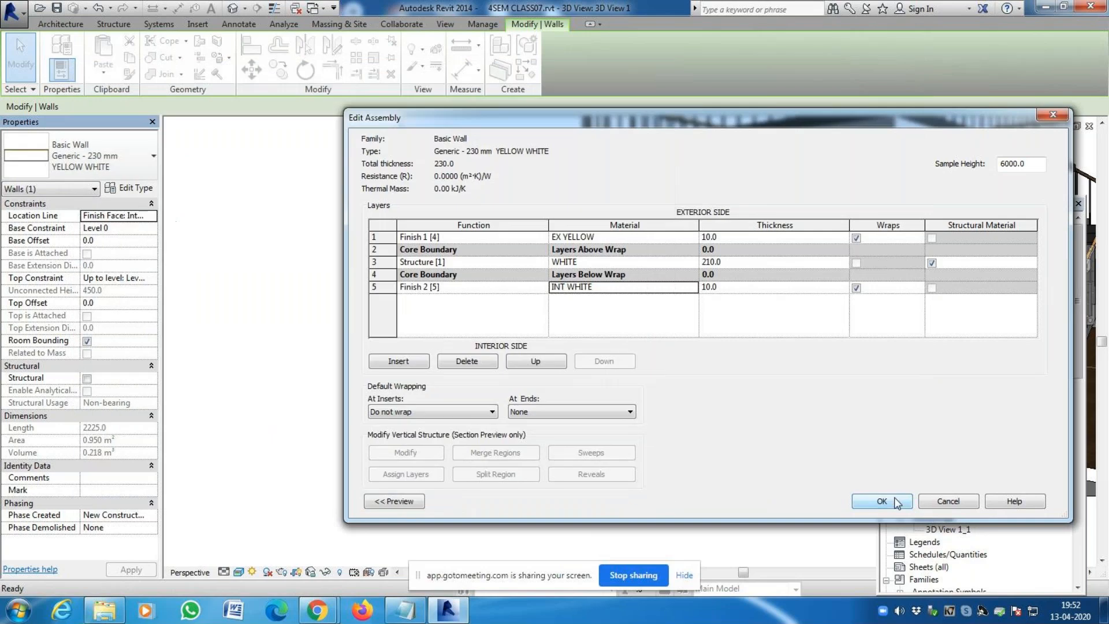
click(882, 501)
click(894, 500)
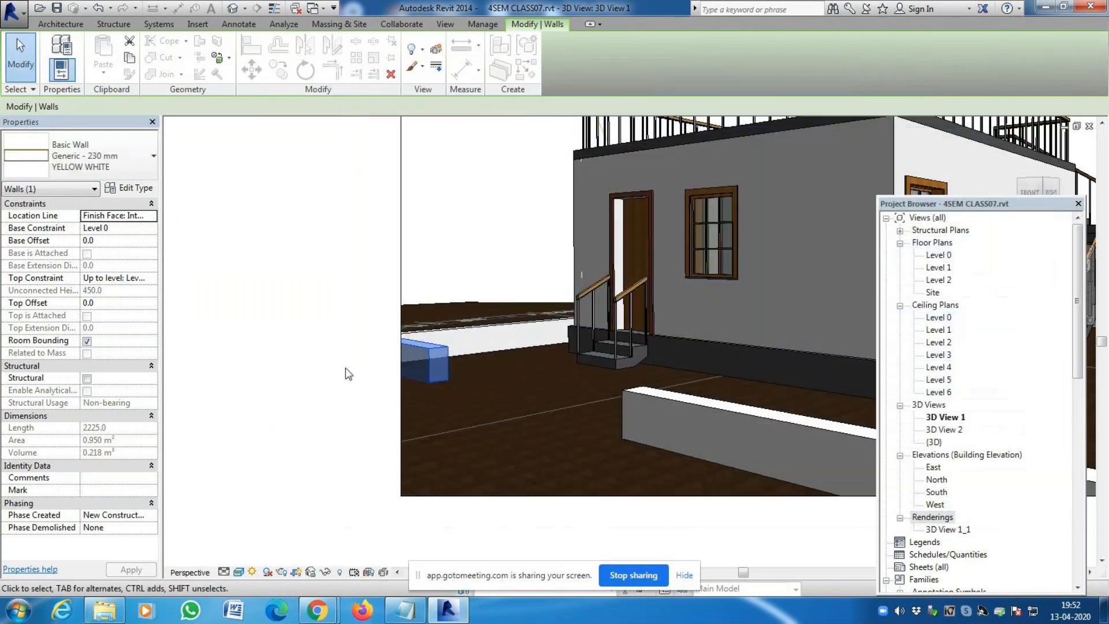
click(443, 362)
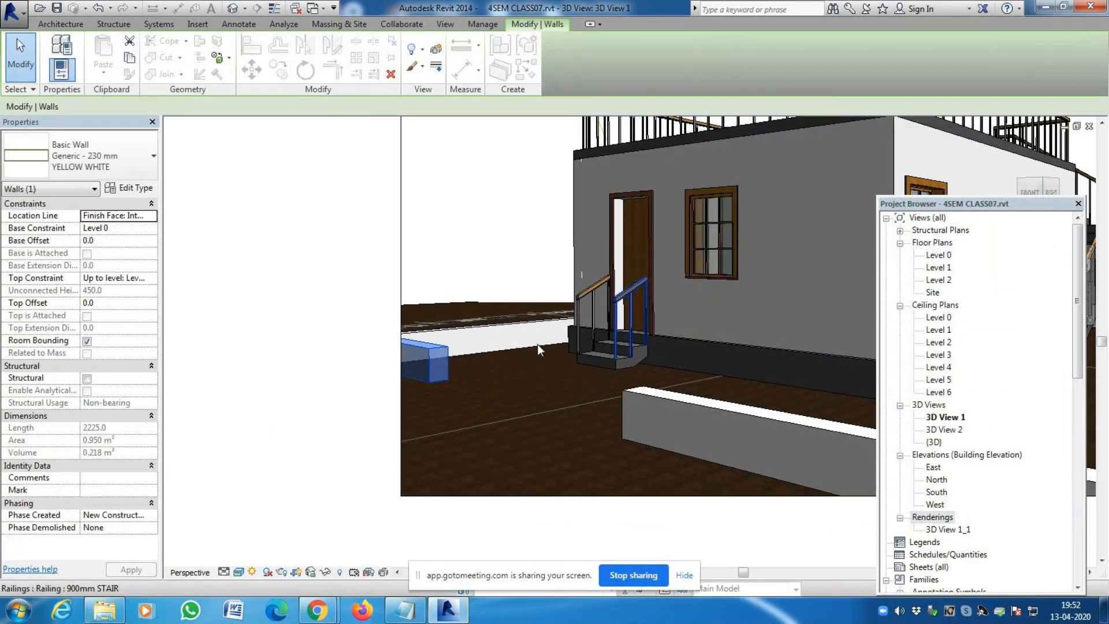
In the Level 0 floor plan, change all five boundary wall segments to the Generic - 230 mm YELLOW WHITE type
double_click(938, 255)
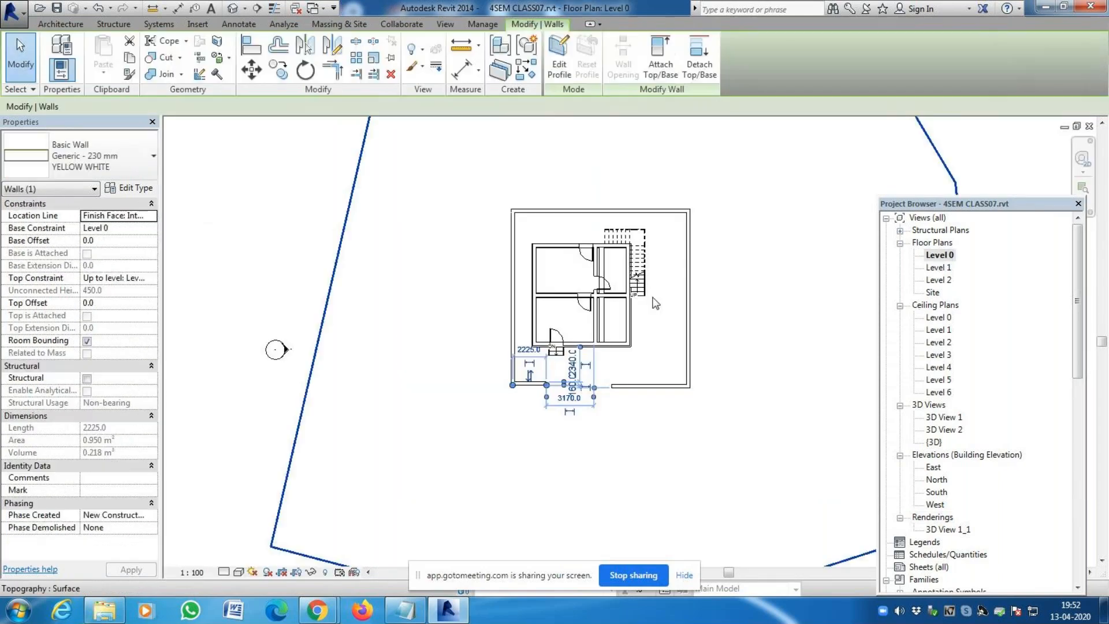
click(511, 366)
ctrl+click(549, 211)
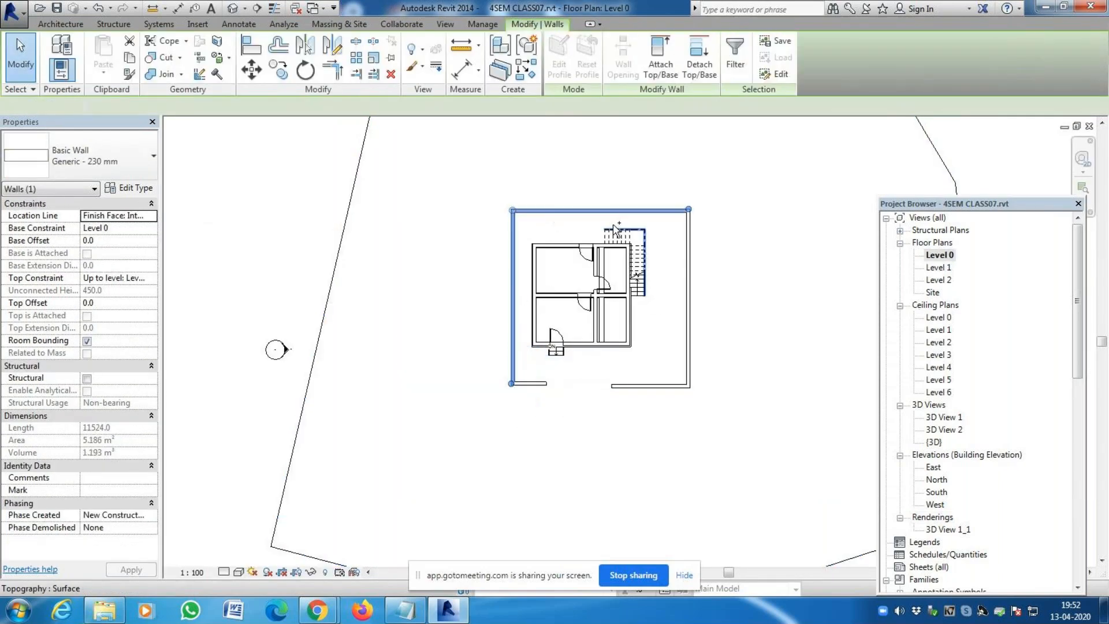
ctrl+click(688, 300)
ctrl+click(658, 386)
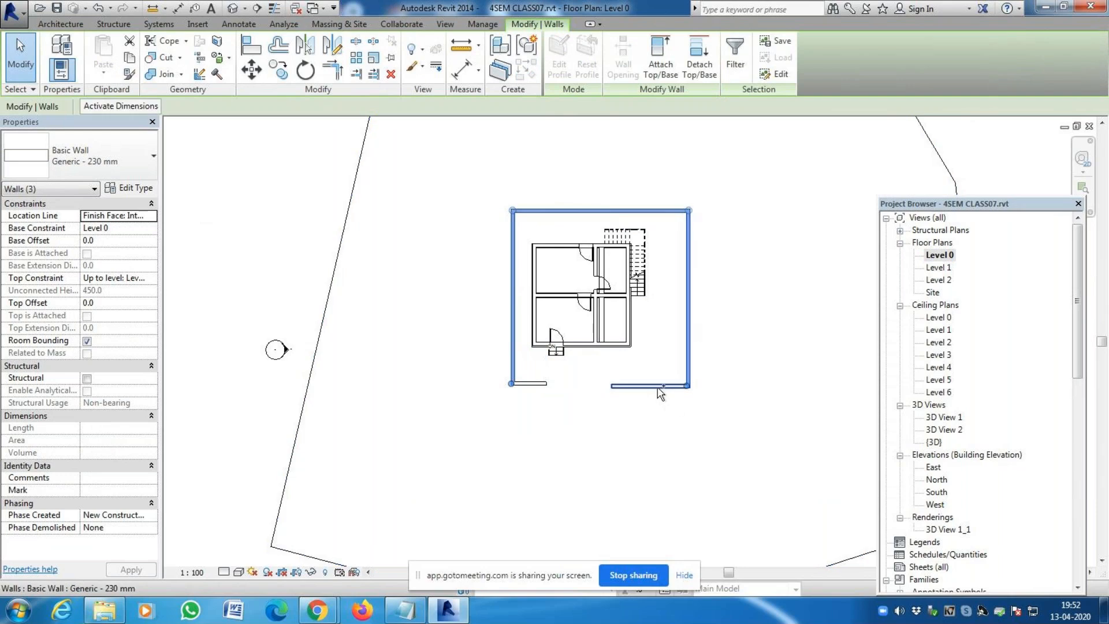
ctrl+click(535, 384)
click(134, 160)
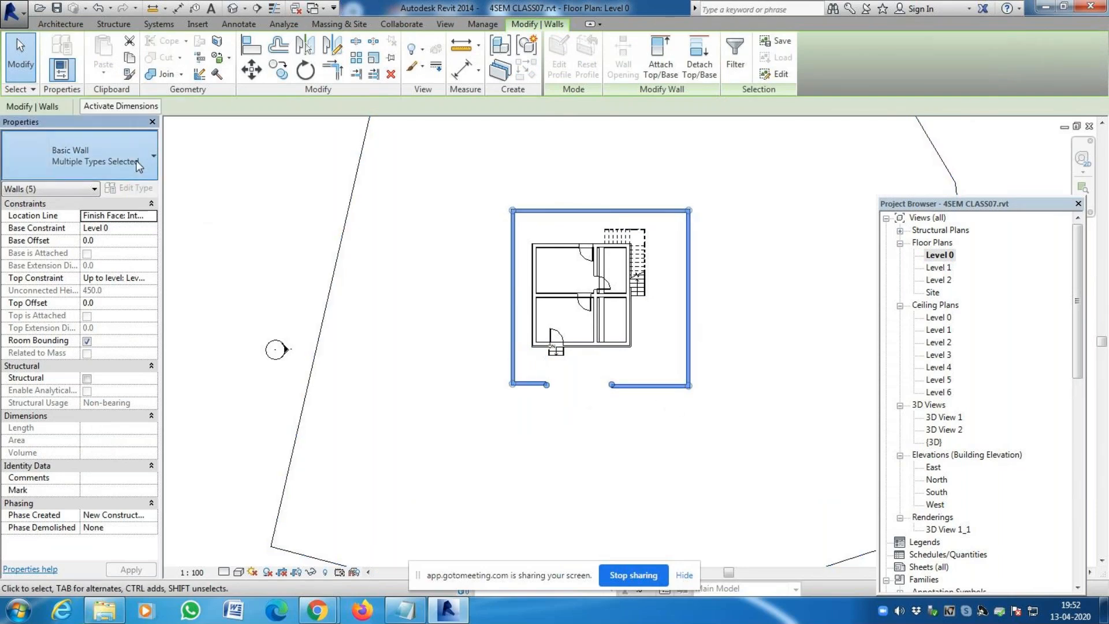
click(150, 356)
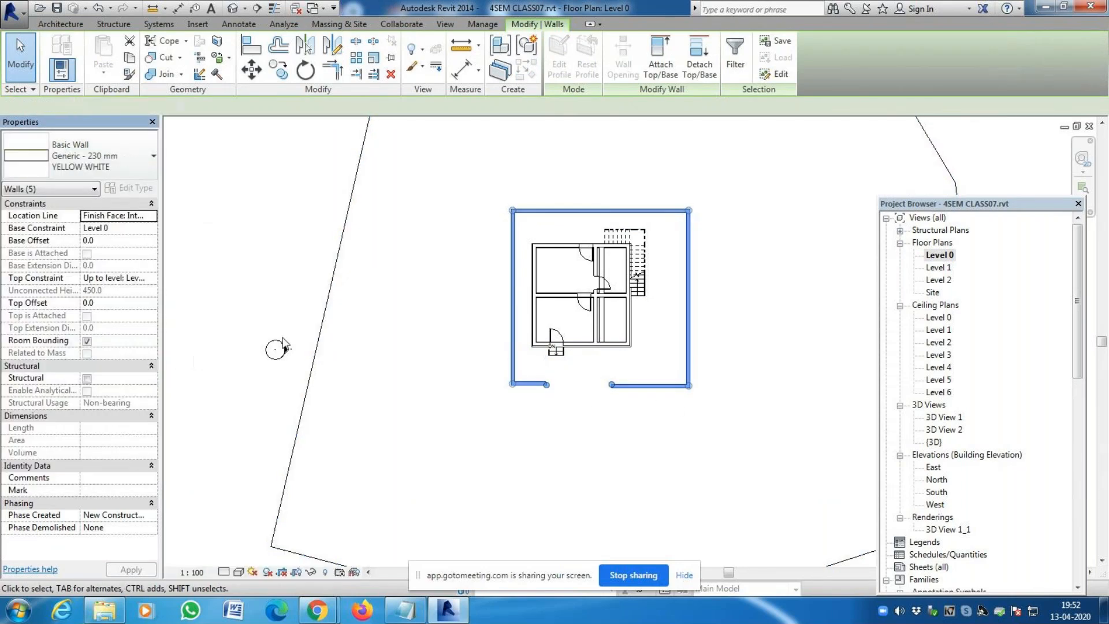
Clear the boundary wall selection and inspect the house walls in the South elevation
click(289, 286)
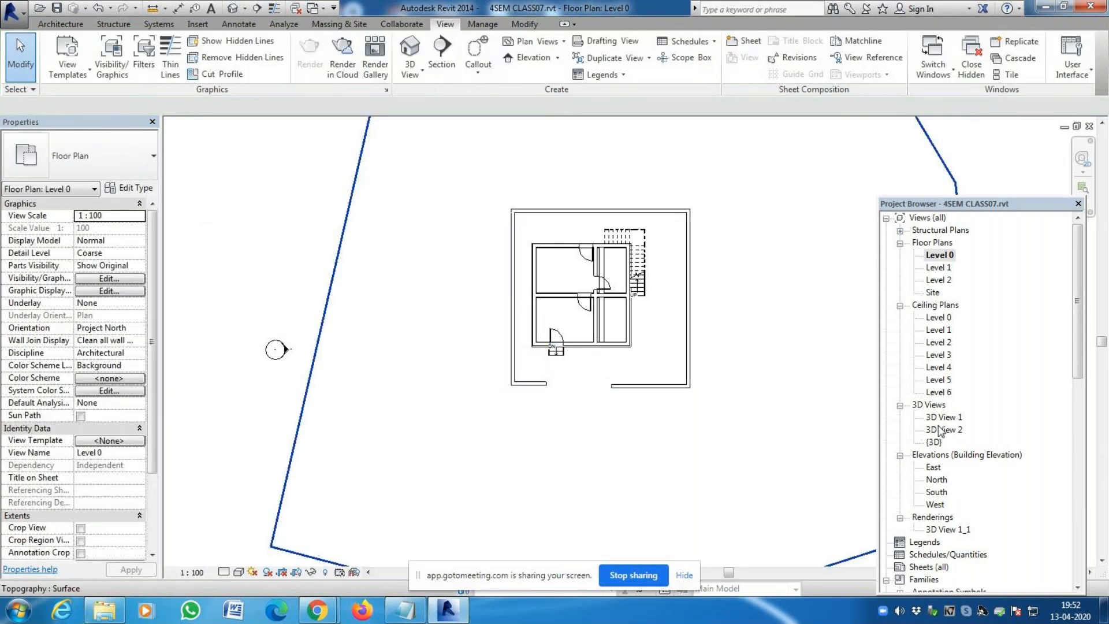
double_click(935, 493)
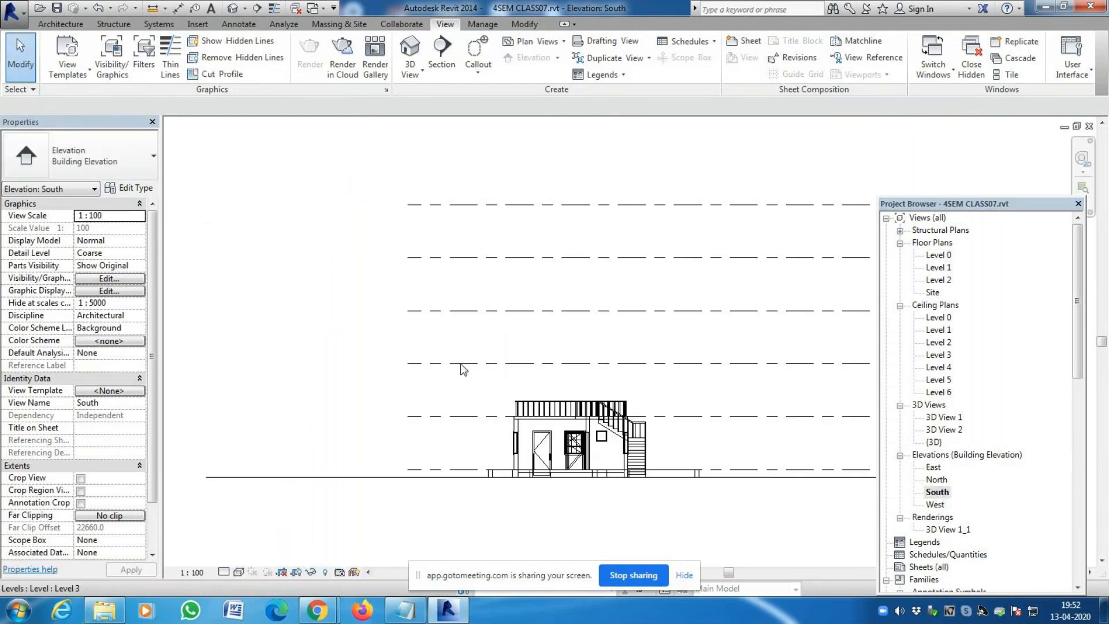
scroll(522, 443, up, 2)
click(511, 444)
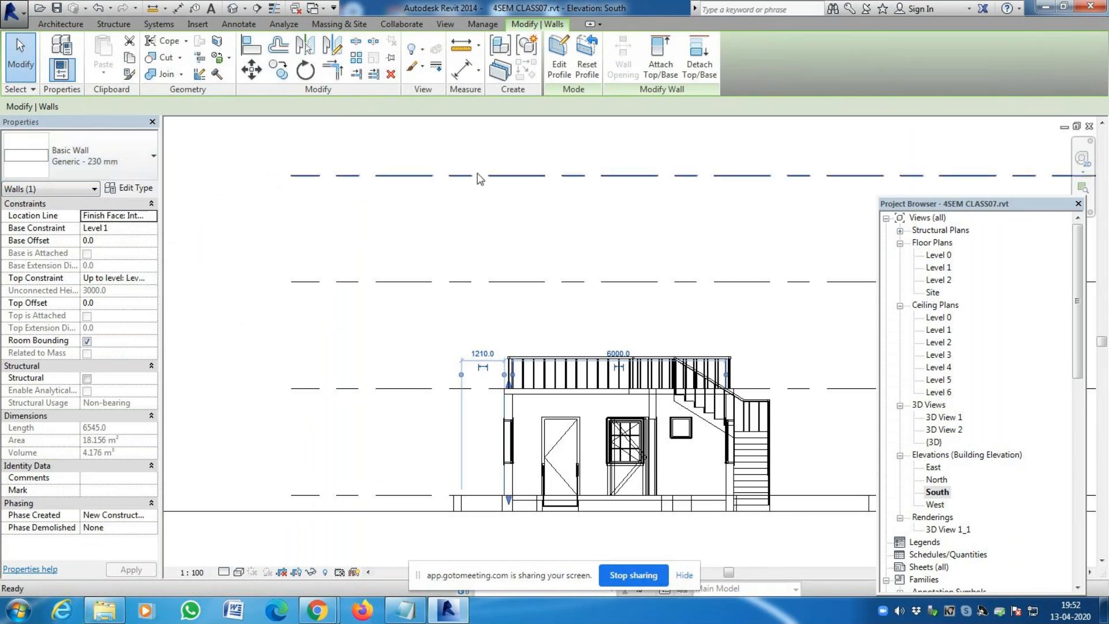
key(Escape)
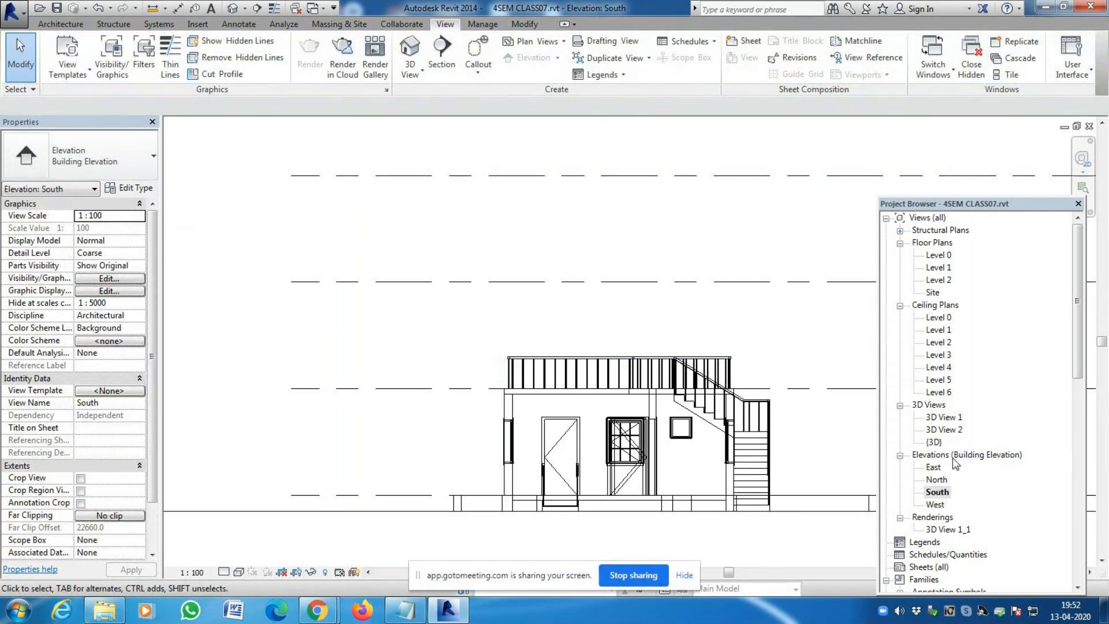
Examine which way the boundary walls' yellow and white faces point in 3D View 1, and locate the front segments in the Level 0 plan
double_click(945, 419)
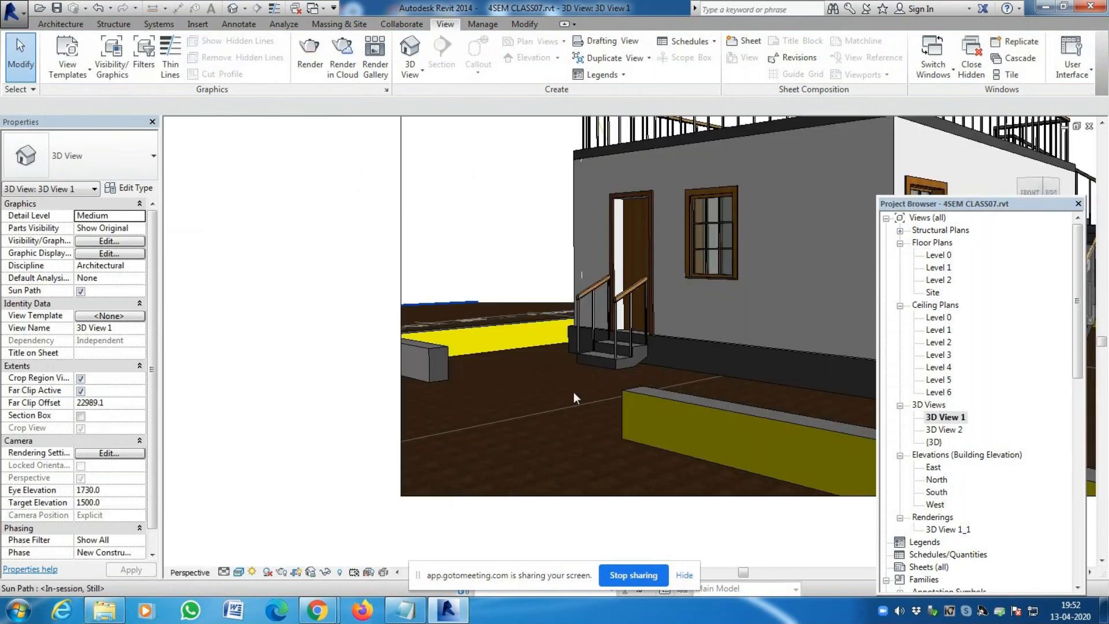
scroll(397, 298, down, 1)
scroll(479, 326, down, 1)
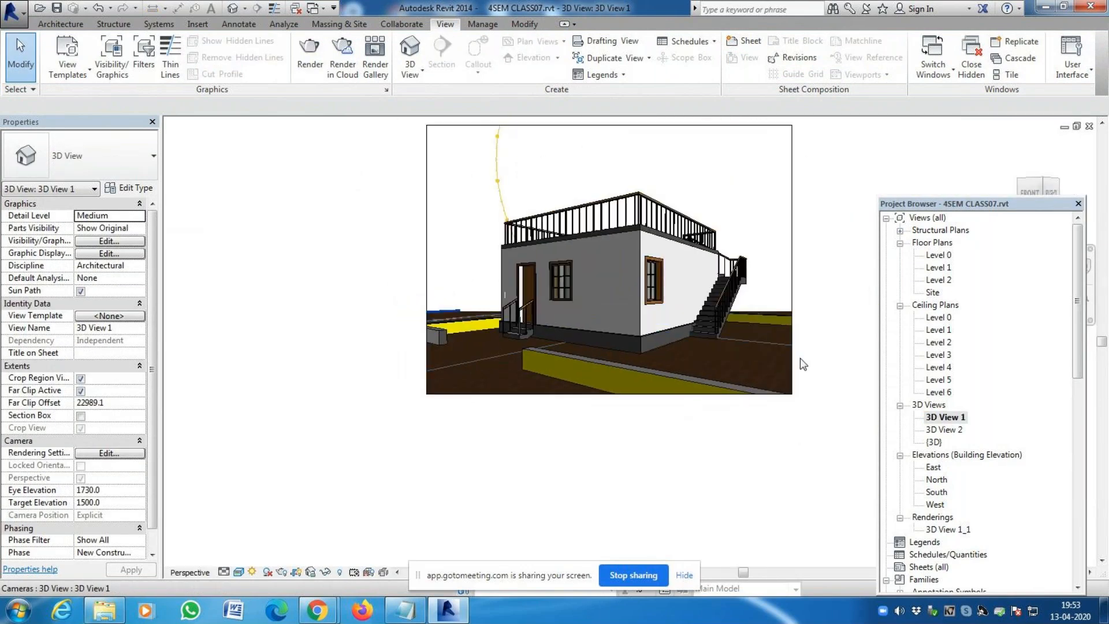
scroll(740, 338, up, 1)
scroll(293, 332, up, 2)
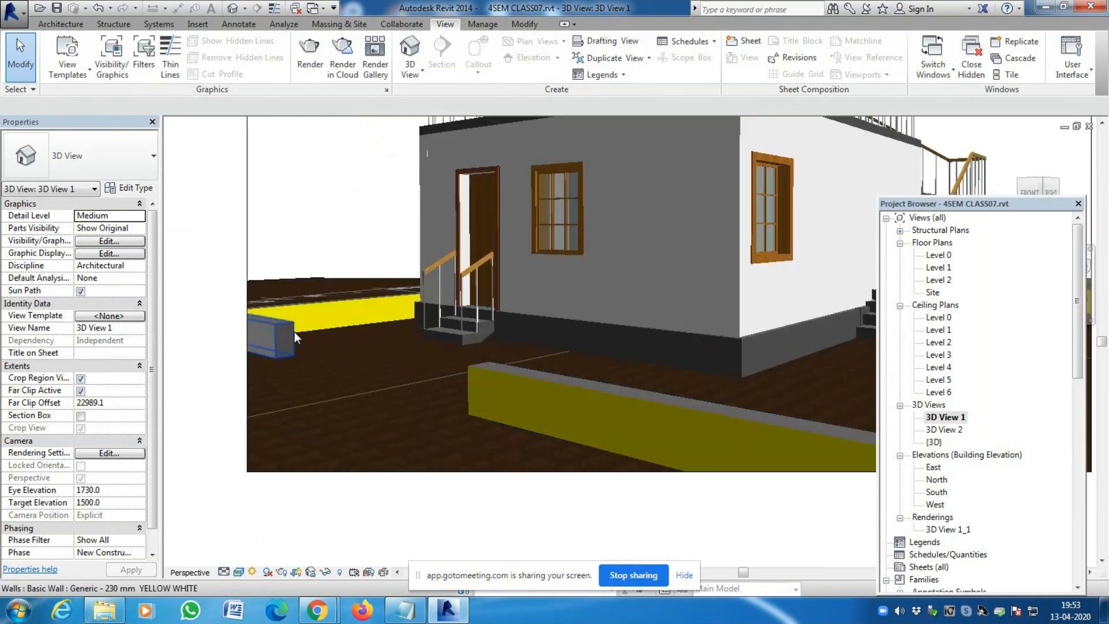
scroll(321, 335, down, 4)
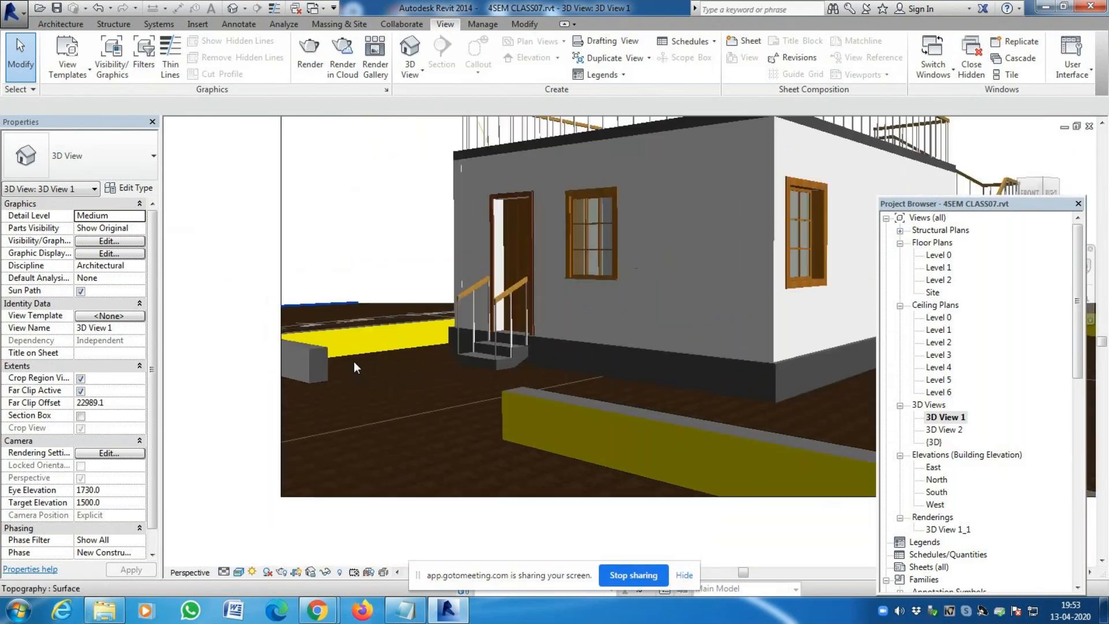
scroll(390, 348, down, 2)
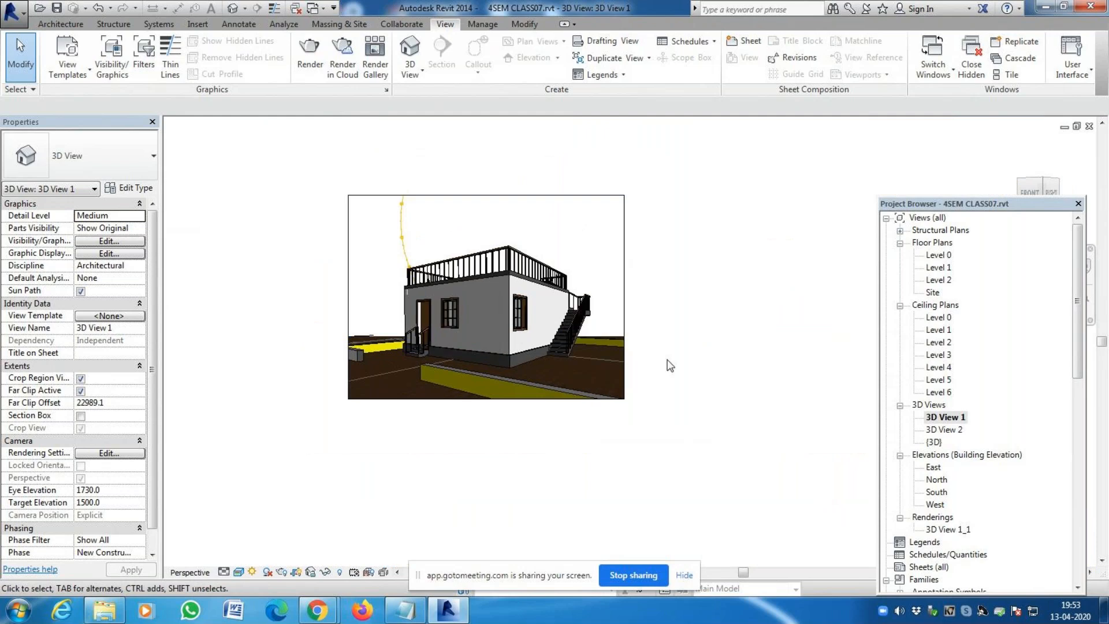
scroll(629, 349, up, 2)
scroll(609, 342, down, 2)
scroll(328, 346, up, 1)
scroll(298, 327, up, 5)
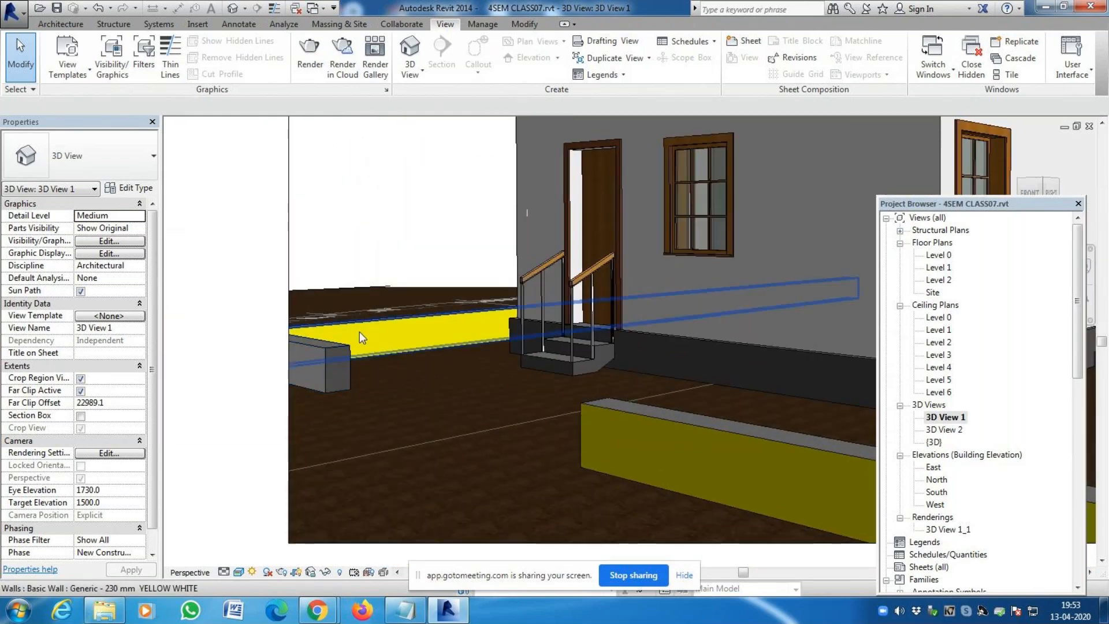
double_click(945, 257)
scroll(513, 374, up, 4)
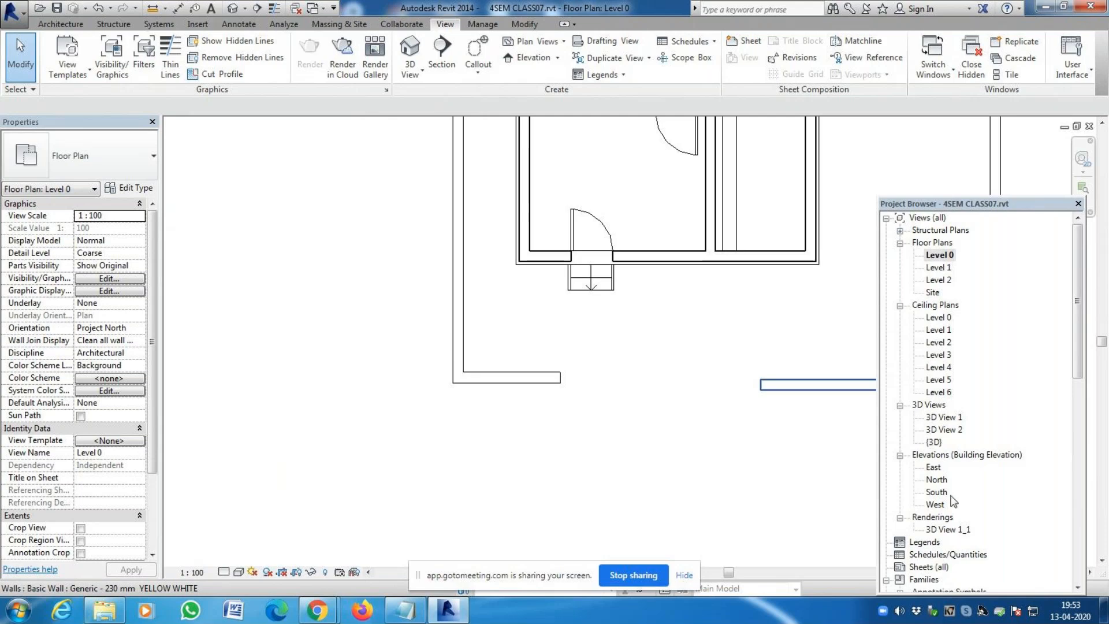
In the {3D} view, flip the longer front boundary wall and the east boundary wall so their yellow faces point inward
double_click(935, 442)
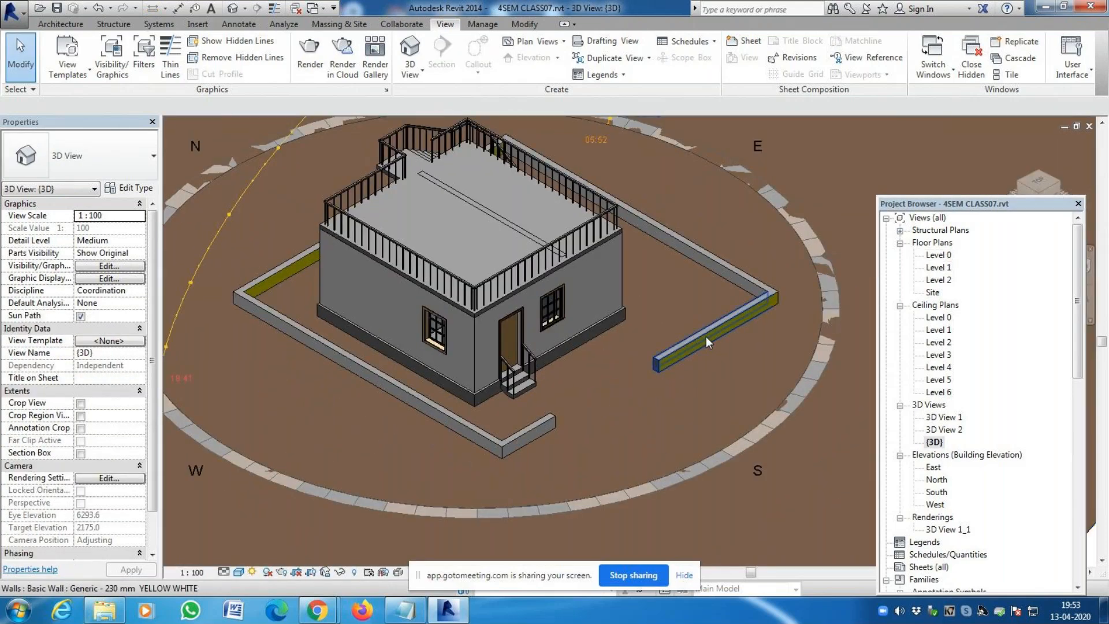
click(706, 336)
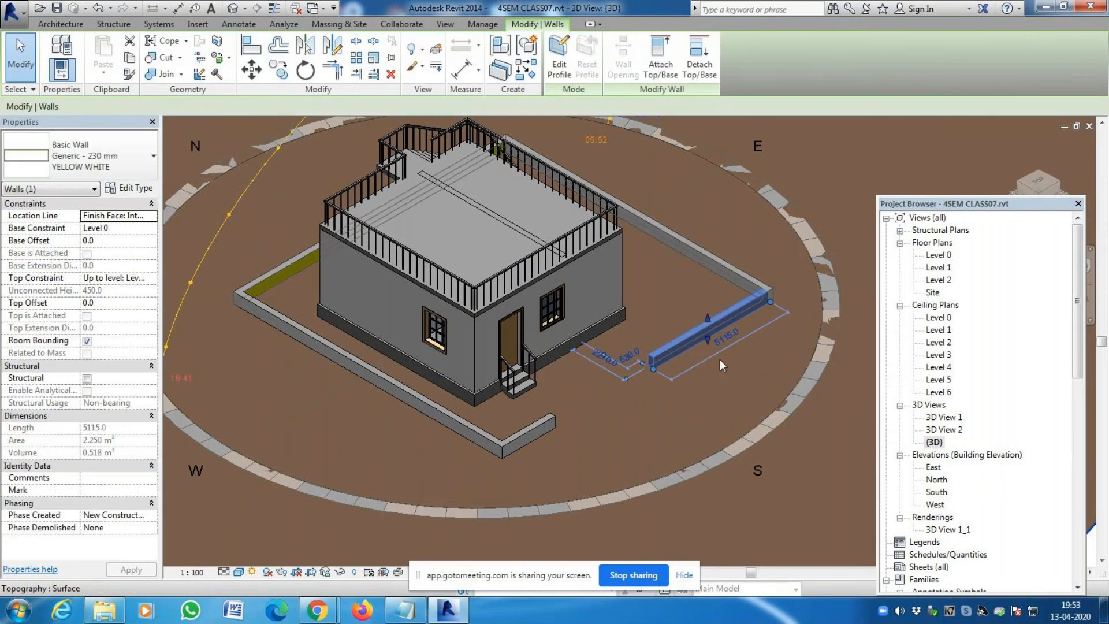
click(799, 309)
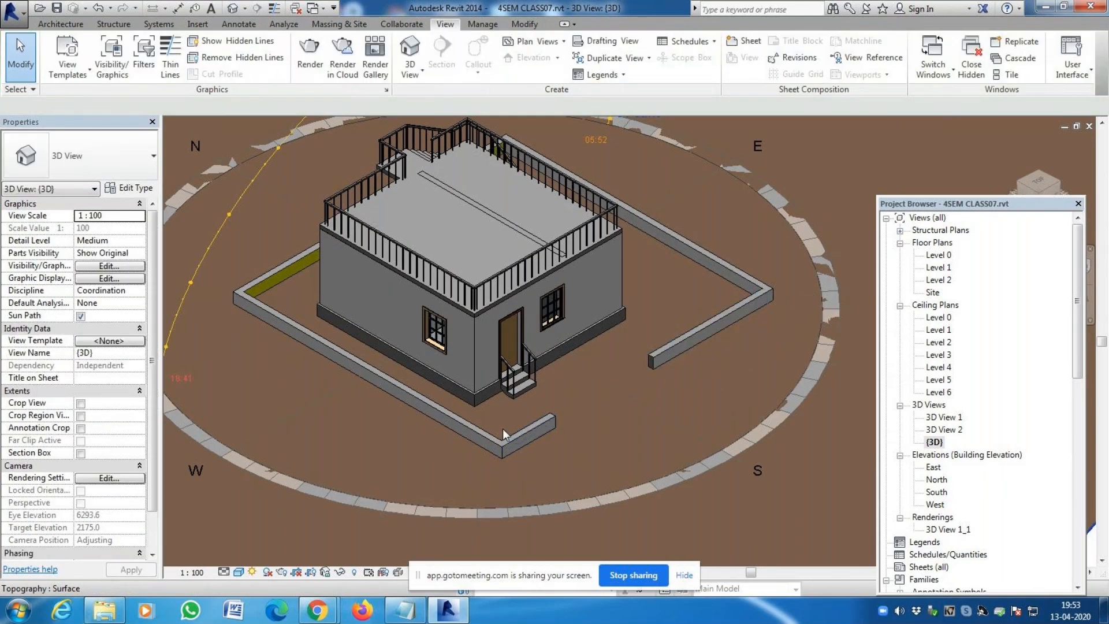
click(271, 275)
scroll(444, 308, up, 1)
click(769, 268)
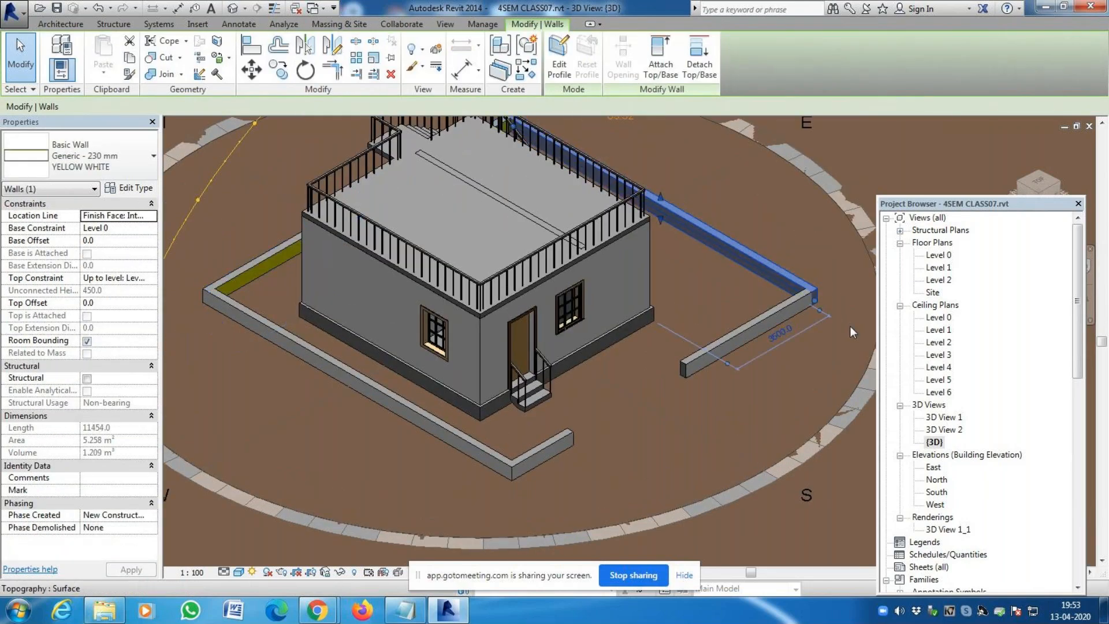
key(Escape)
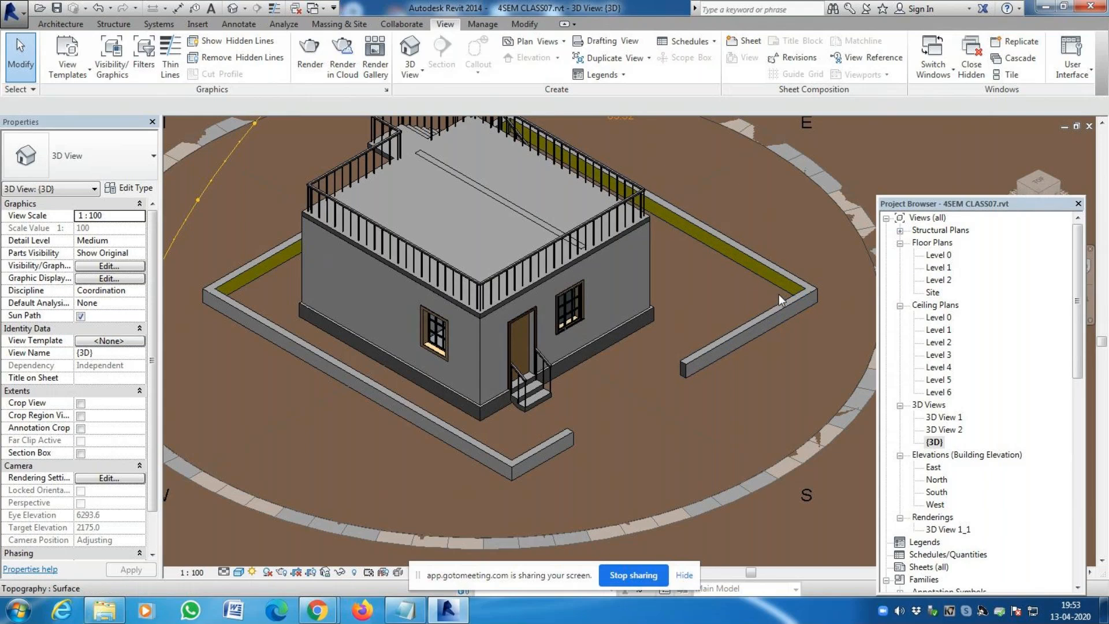
Flip all five boundary wall segments in the {3D} view so their yellow faces point outward and white faces inward
click(1059, 185)
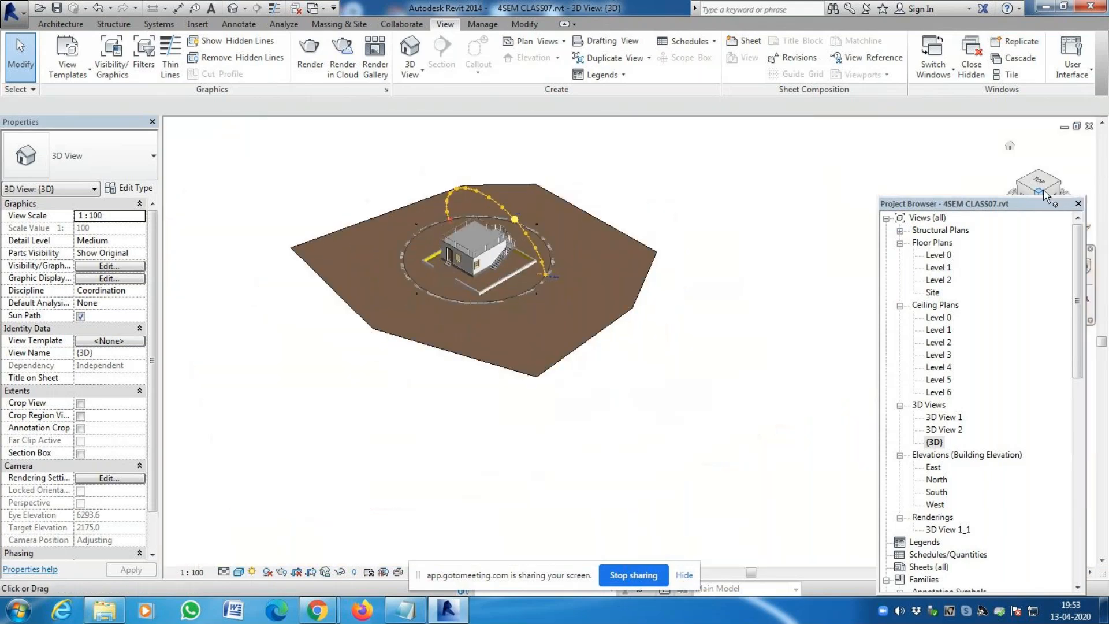
scroll(623, 372, up, 3)
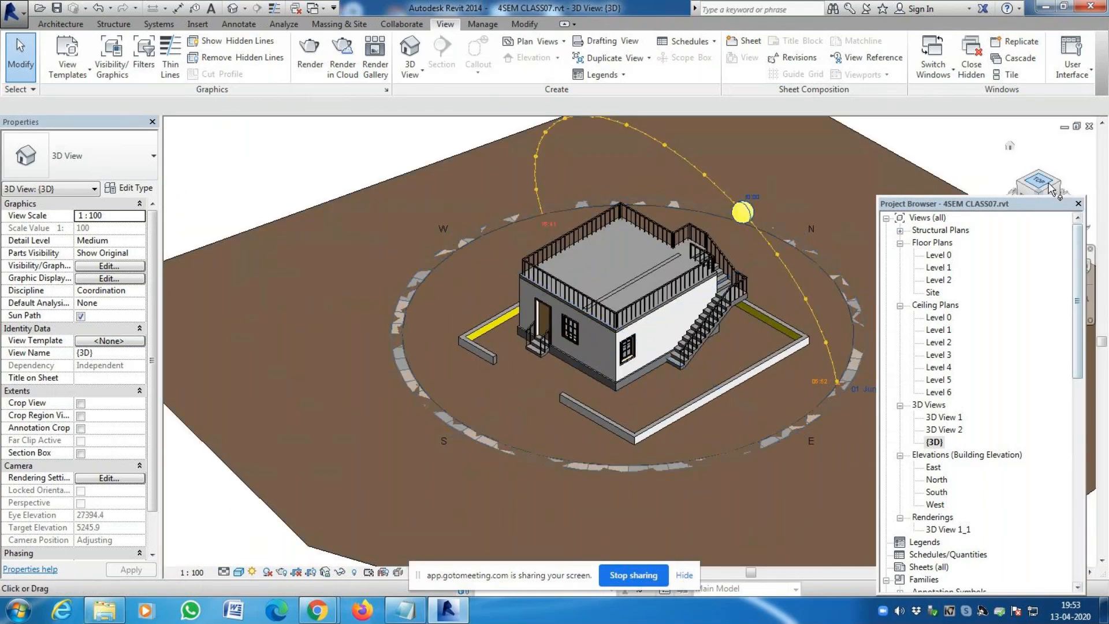
click(486, 355)
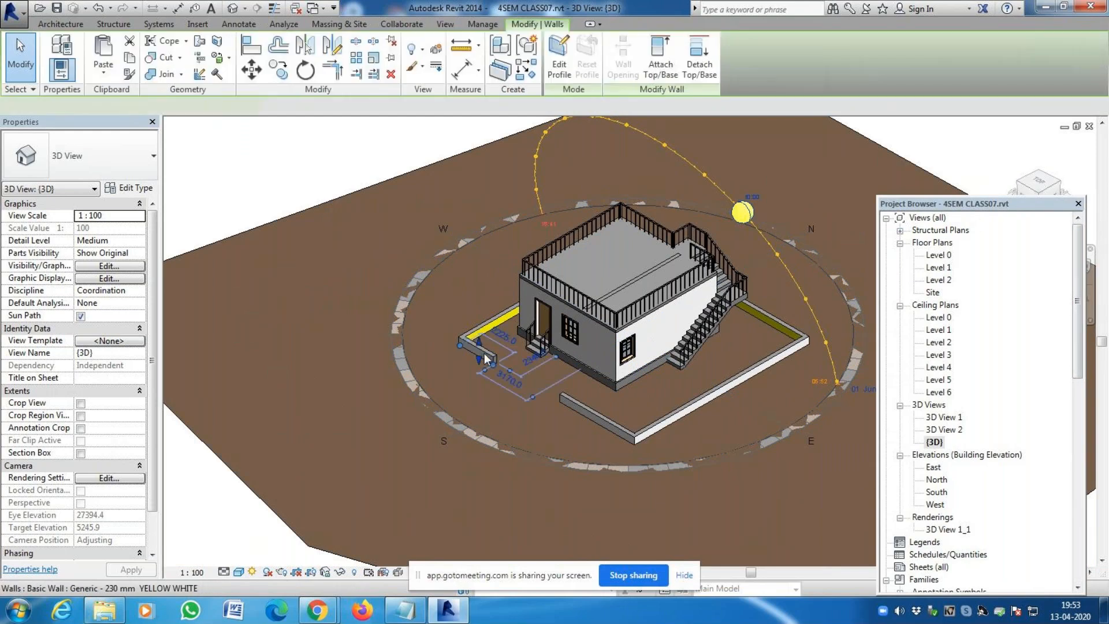
click(620, 432)
click(670, 415)
click(787, 326)
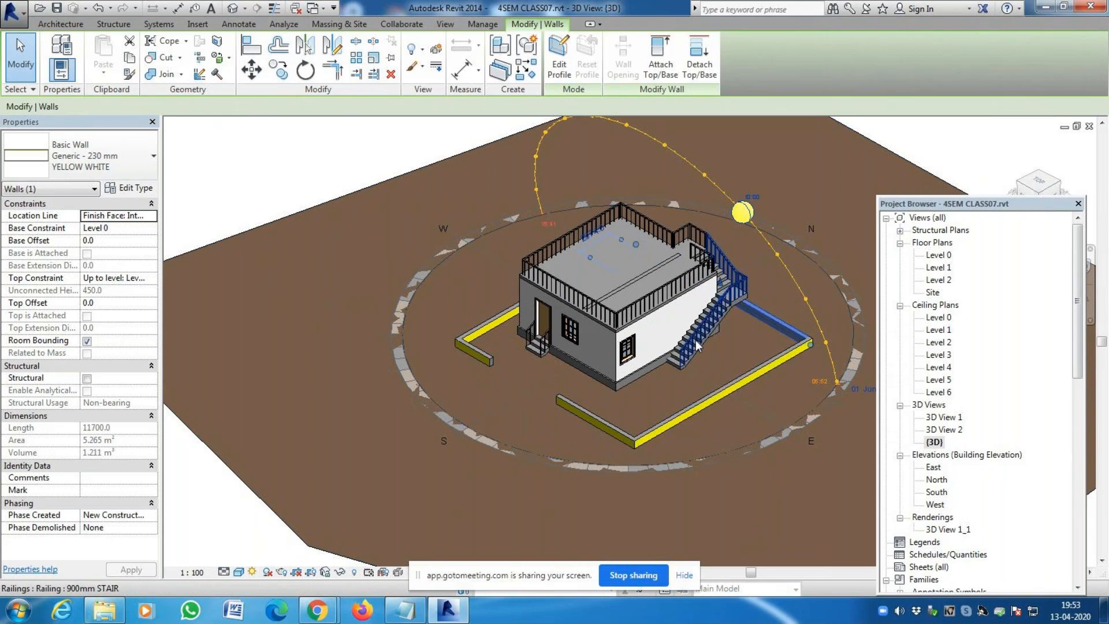
key(Escape)
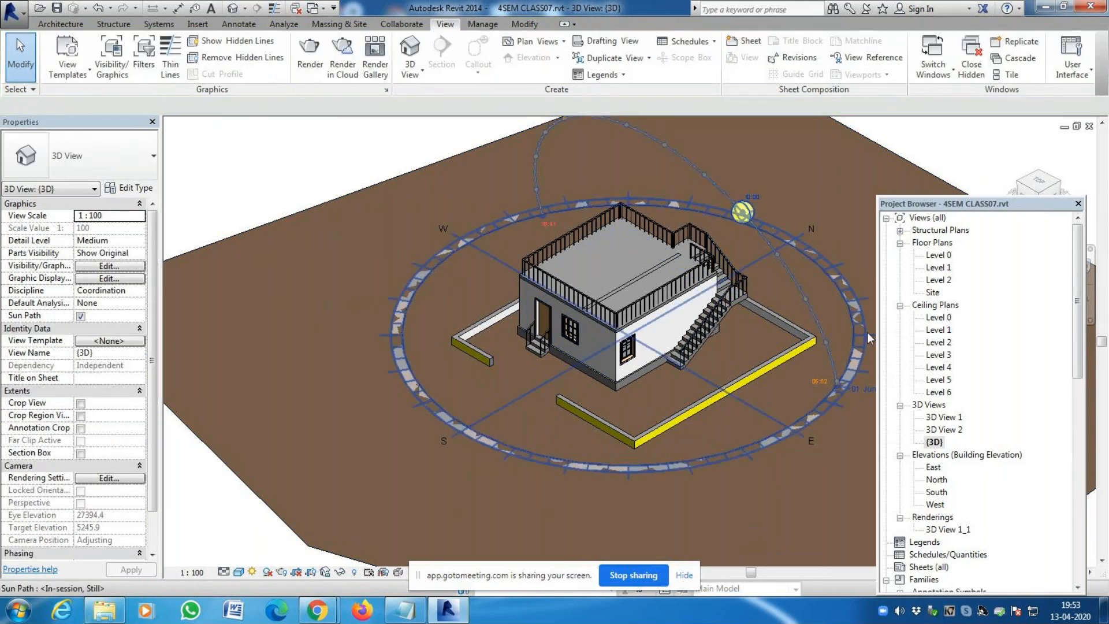
In 3D View 1, change the house's front wall with the door to the Generic - 230 mm YELLOW WHITE type
double_click(951, 417)
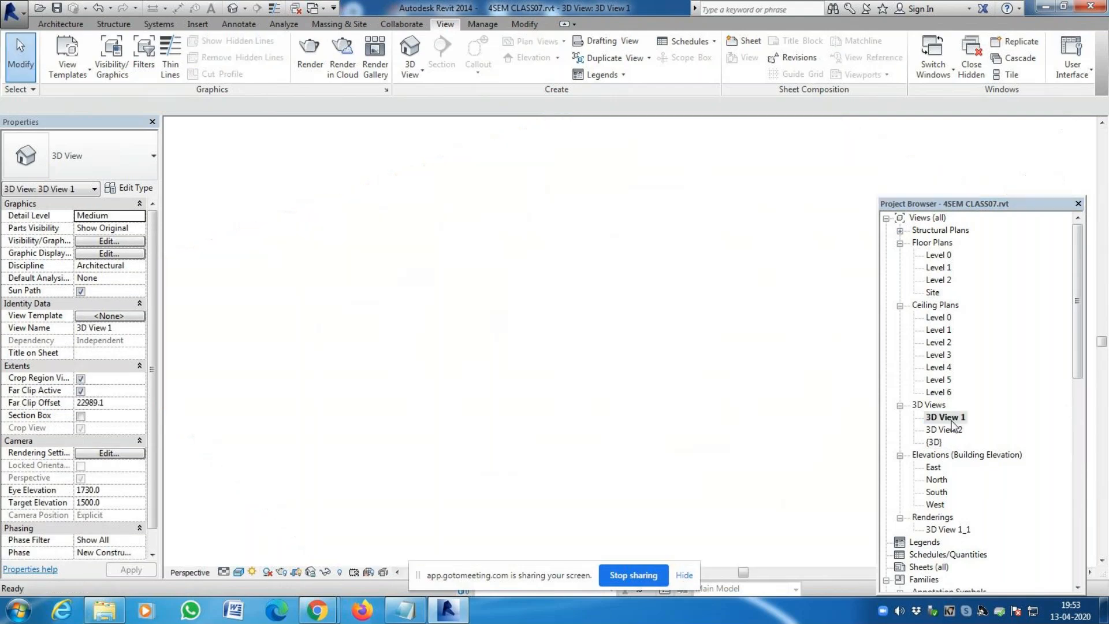
scroll(400, 387, down, 4)
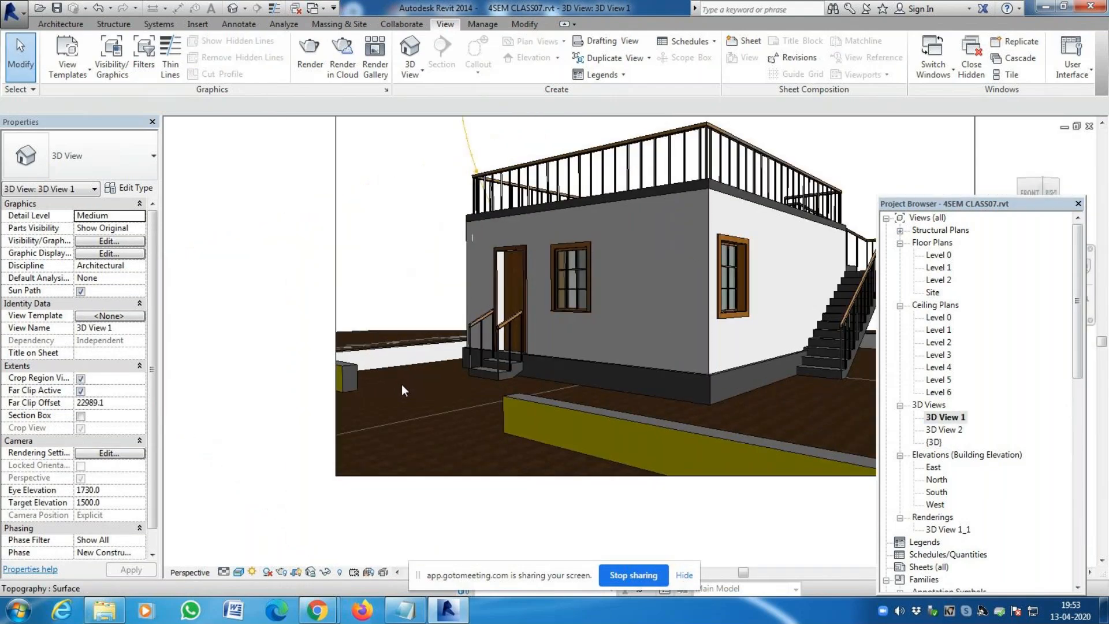
scroll(401, 384, down, 4)
scroll(745, 308, up, 1)
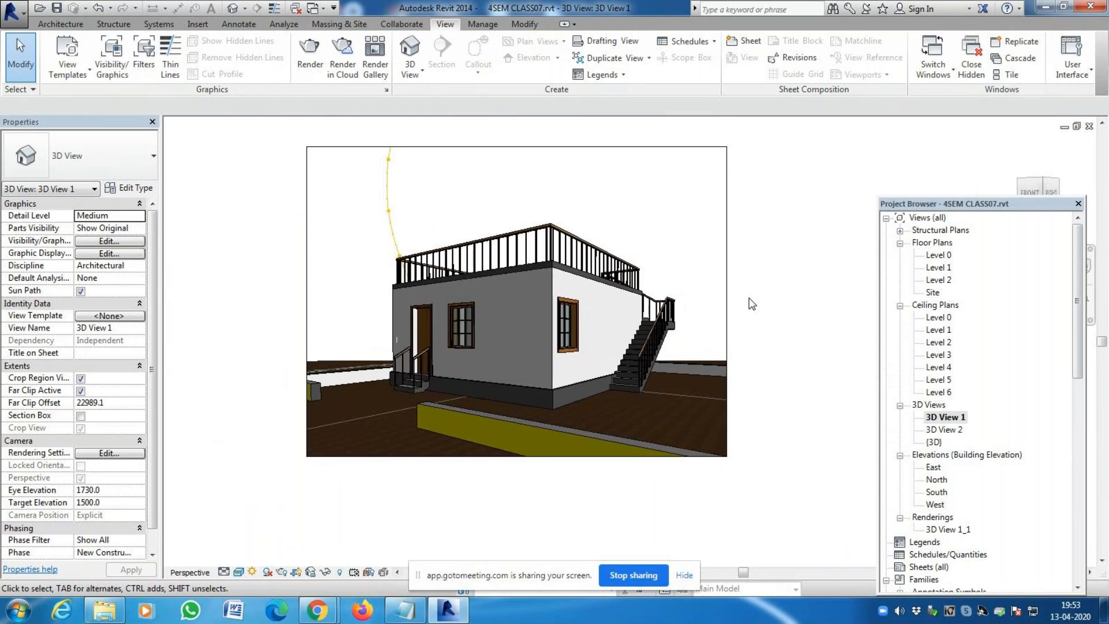
click(694, 152)
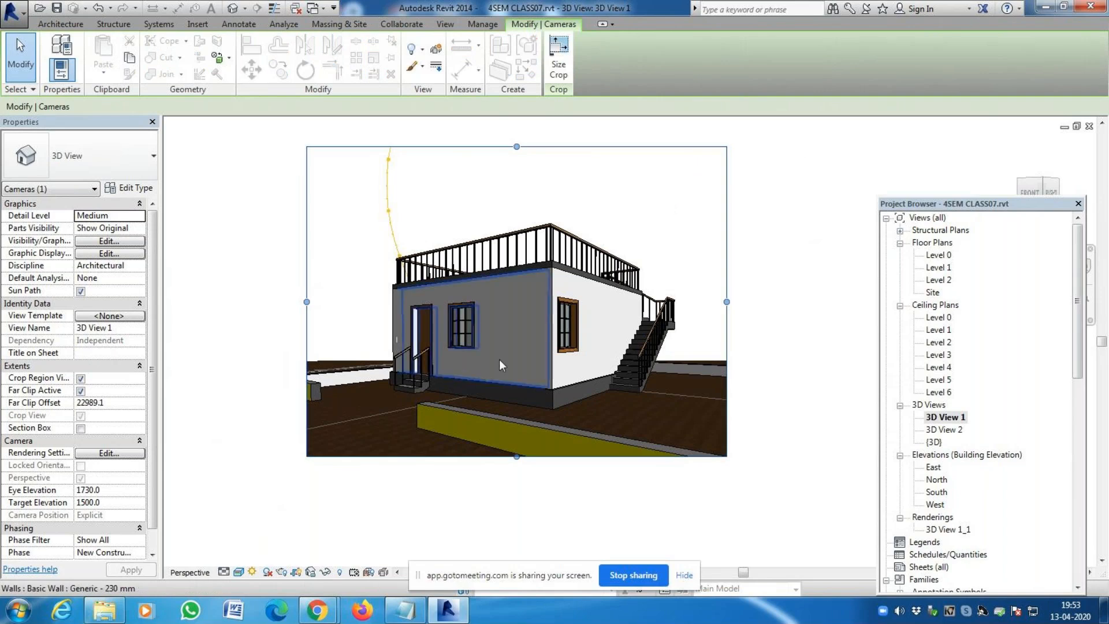
click(517, 337)
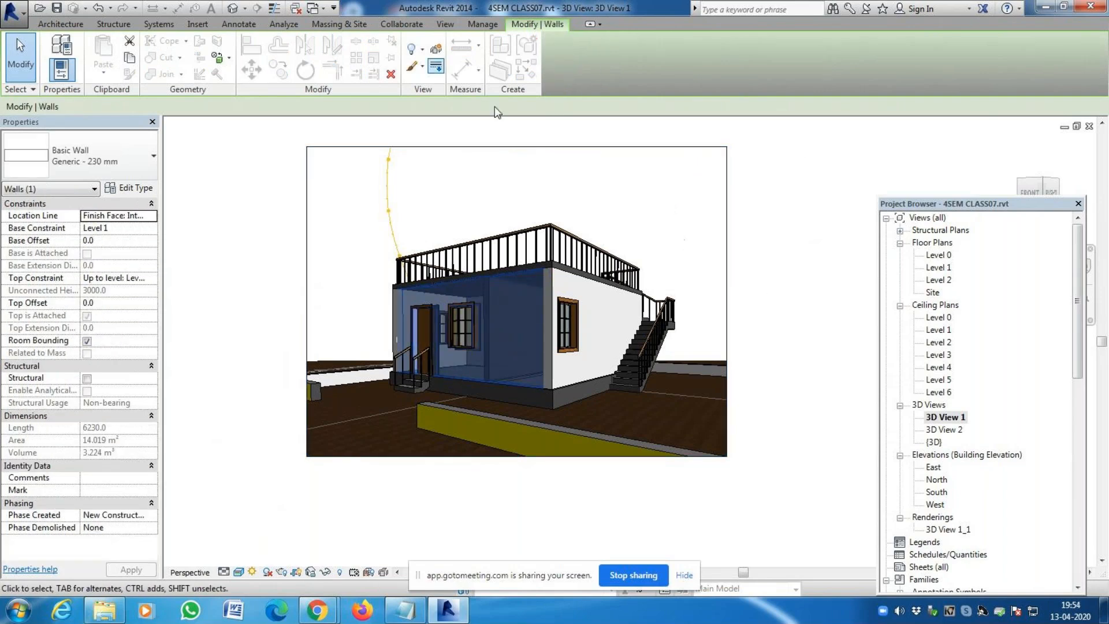
click(60, 156)
click(103, 252)
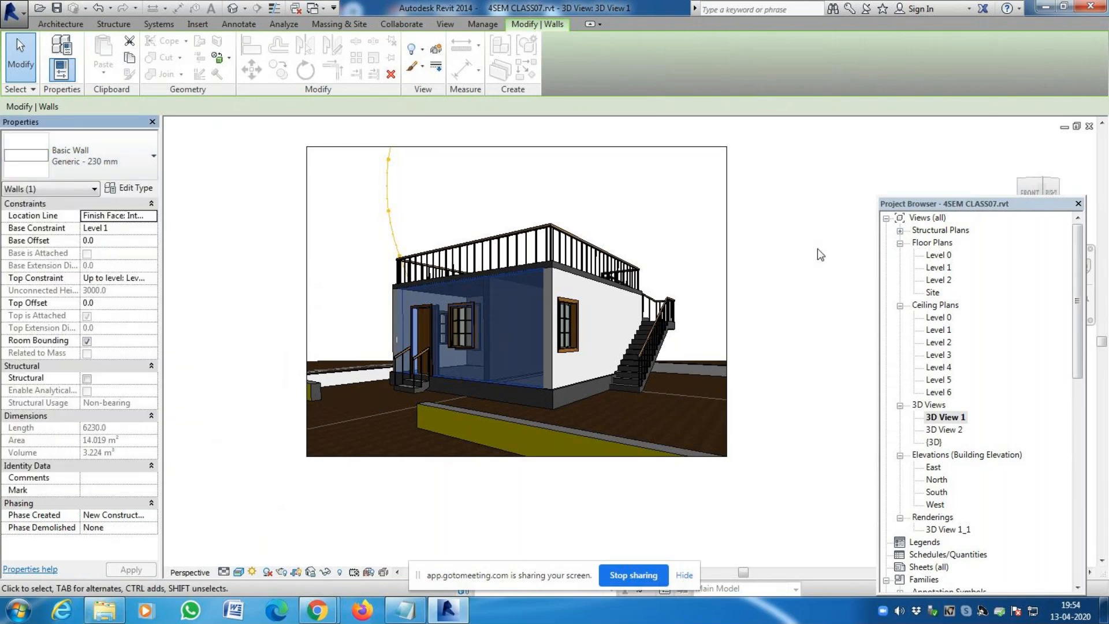
click(817, 233)
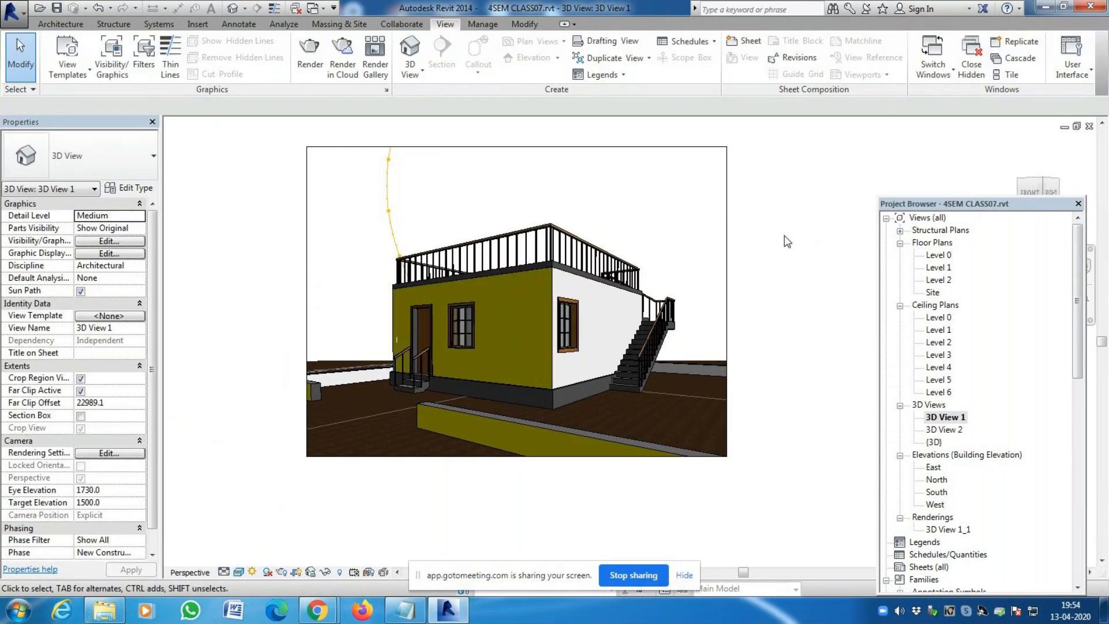
Check the house's side wall with the staircase and view the building from other corners in 3D View 1
scroll(554, 330, up, 2)
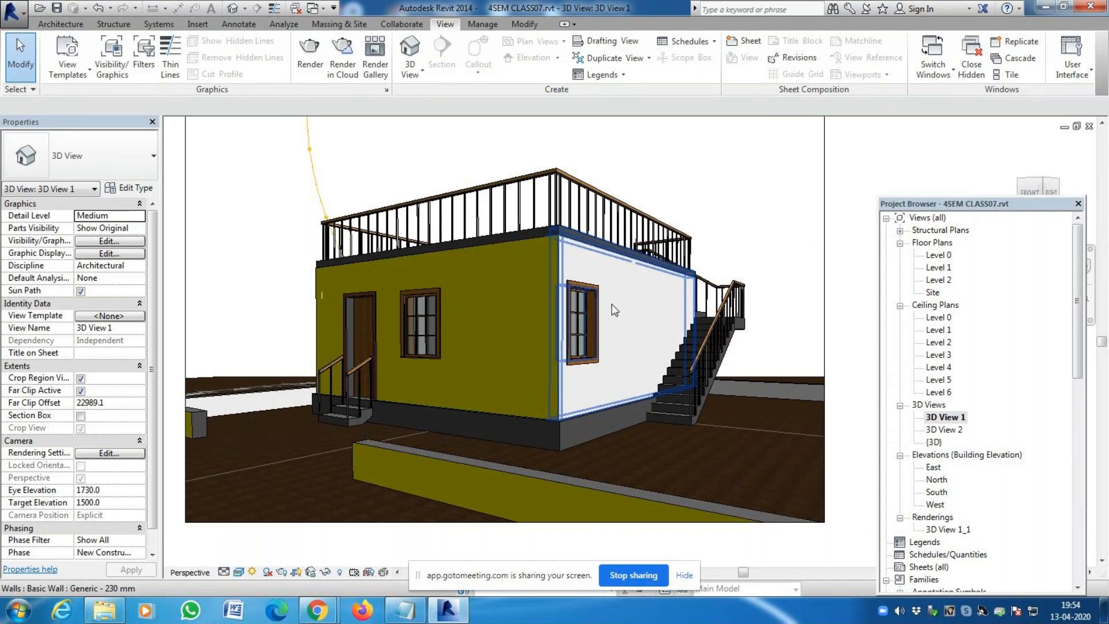
click(613, 311)
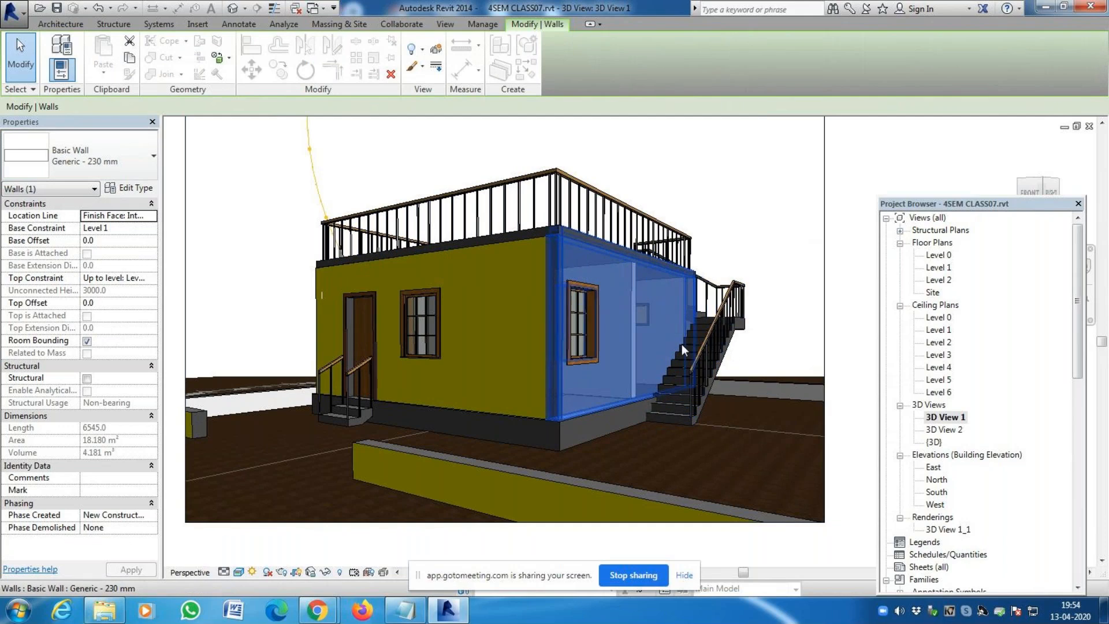
key(Escape)
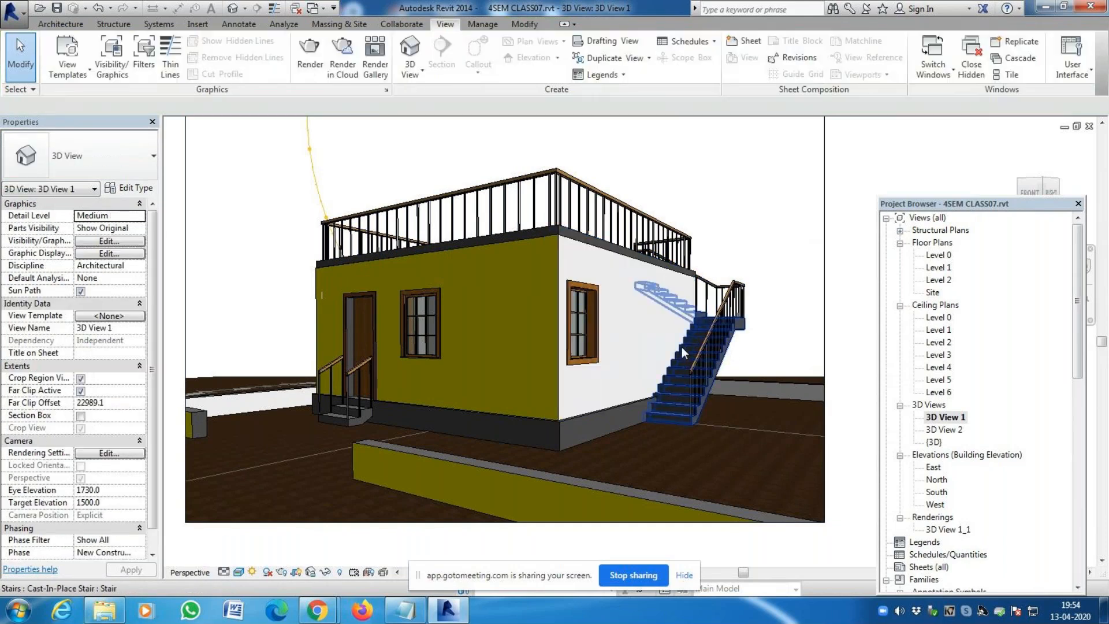
click(1042, 185)
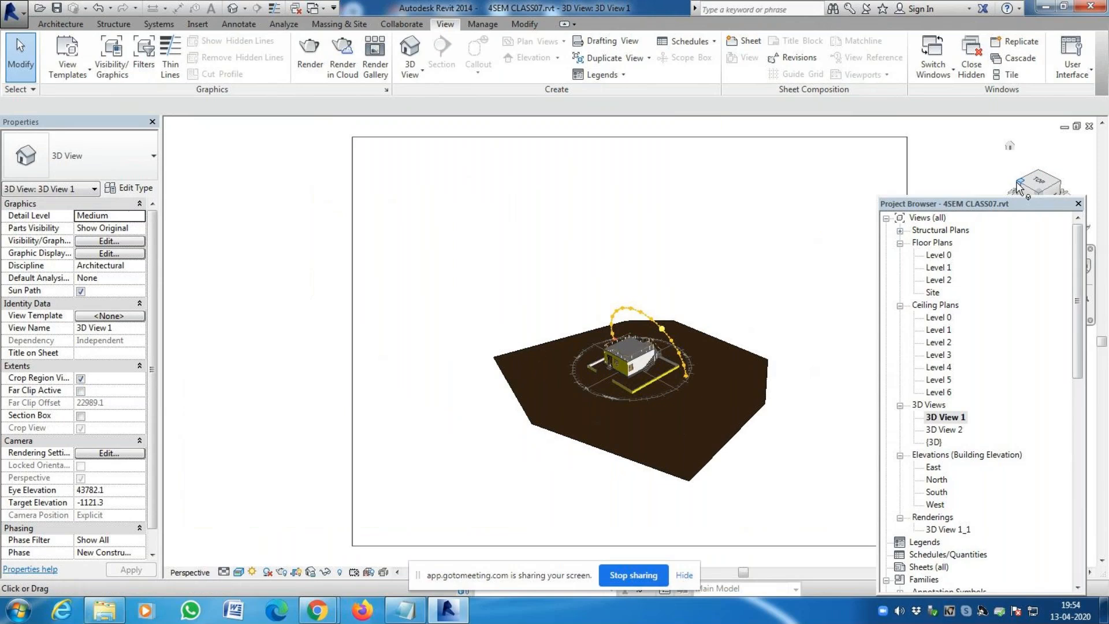
scroll(609, 376, up, 3)
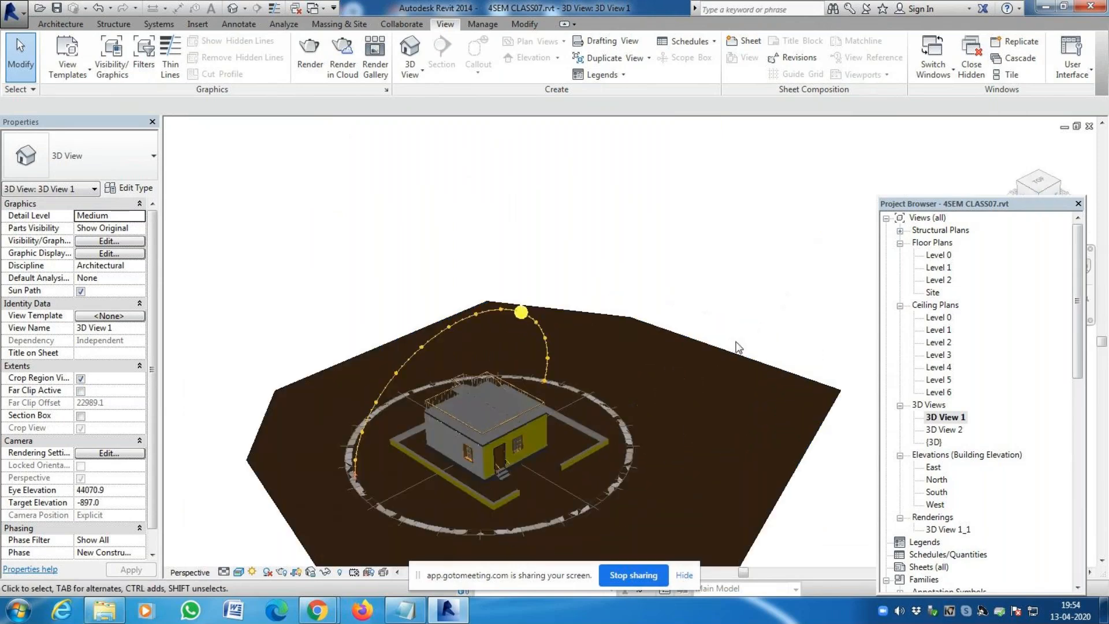
click(1015, 182)
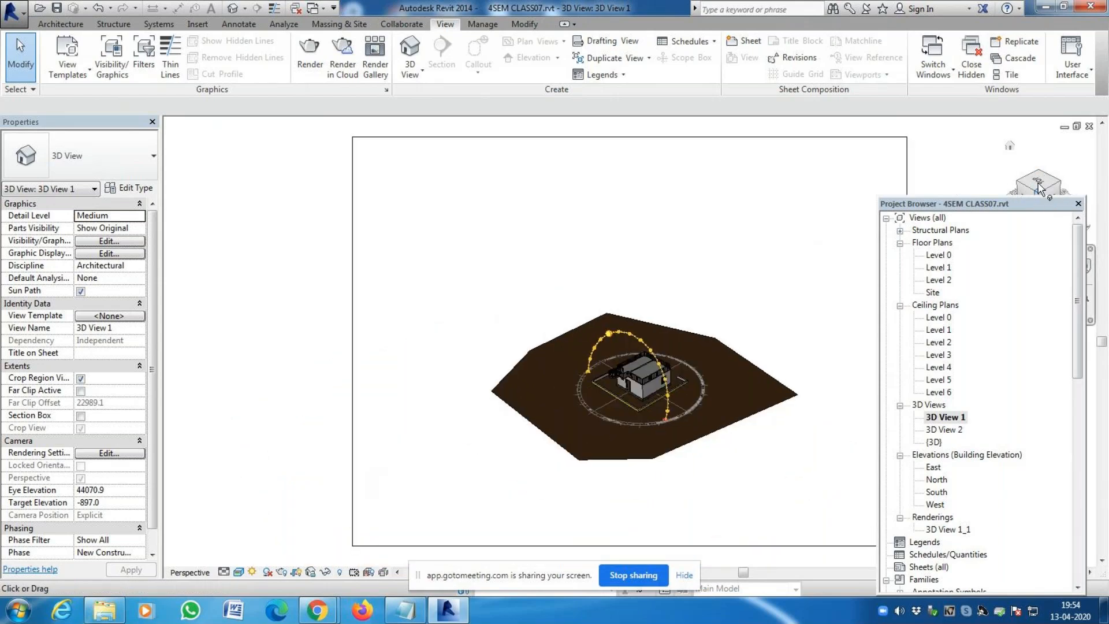
click(948, 420)
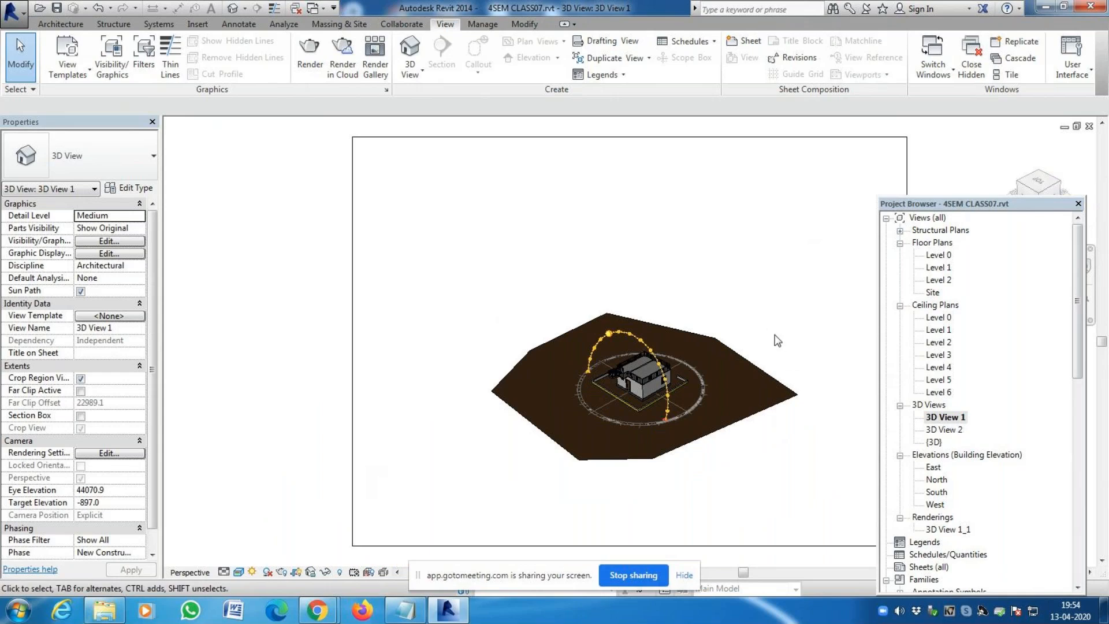
scroll(796, 386, down, 3)
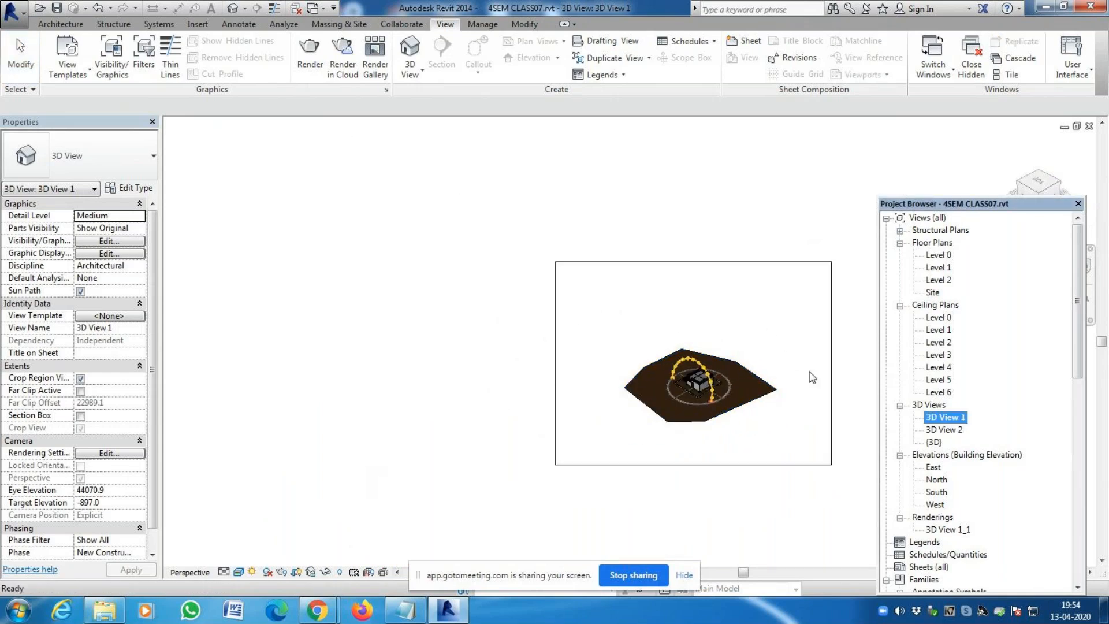
double_click(939, 254)
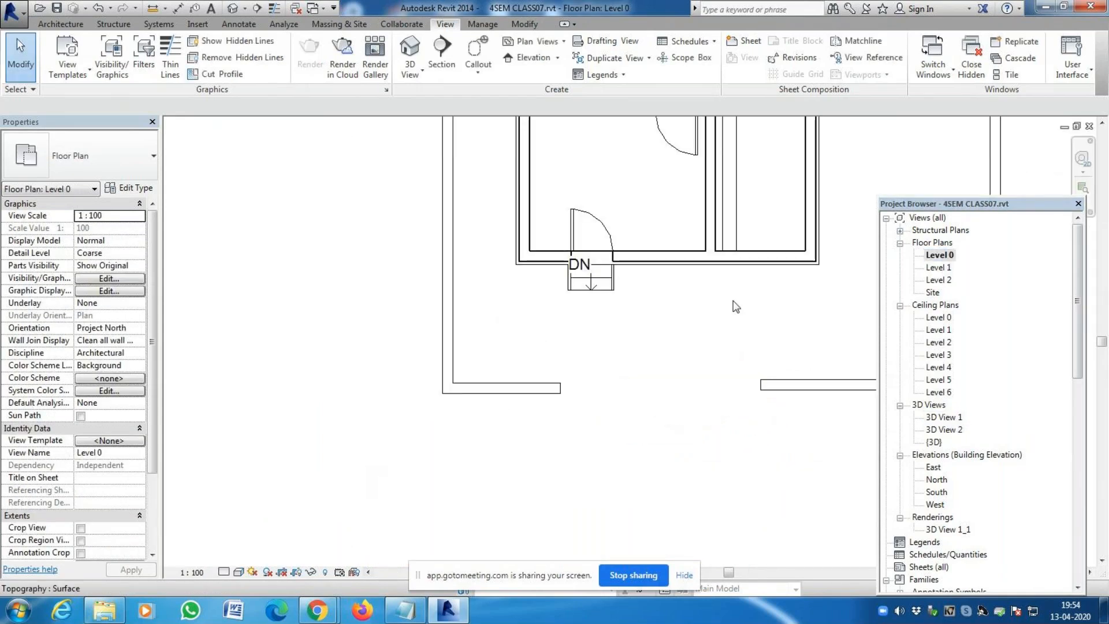
scroll(493, 312, down, 3)
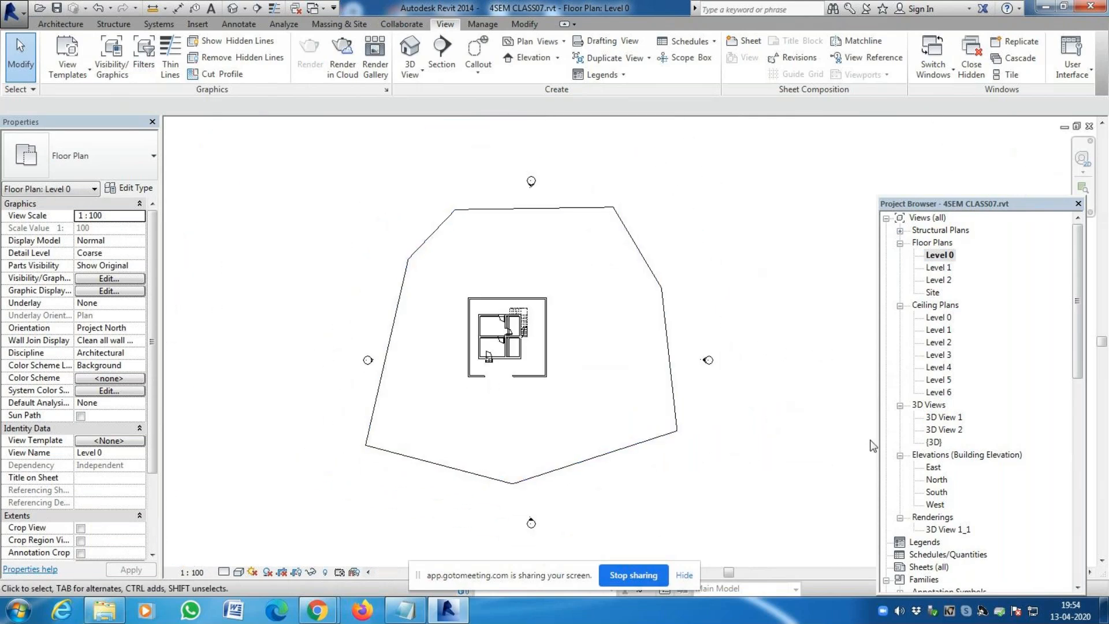
double_click(941, 417)
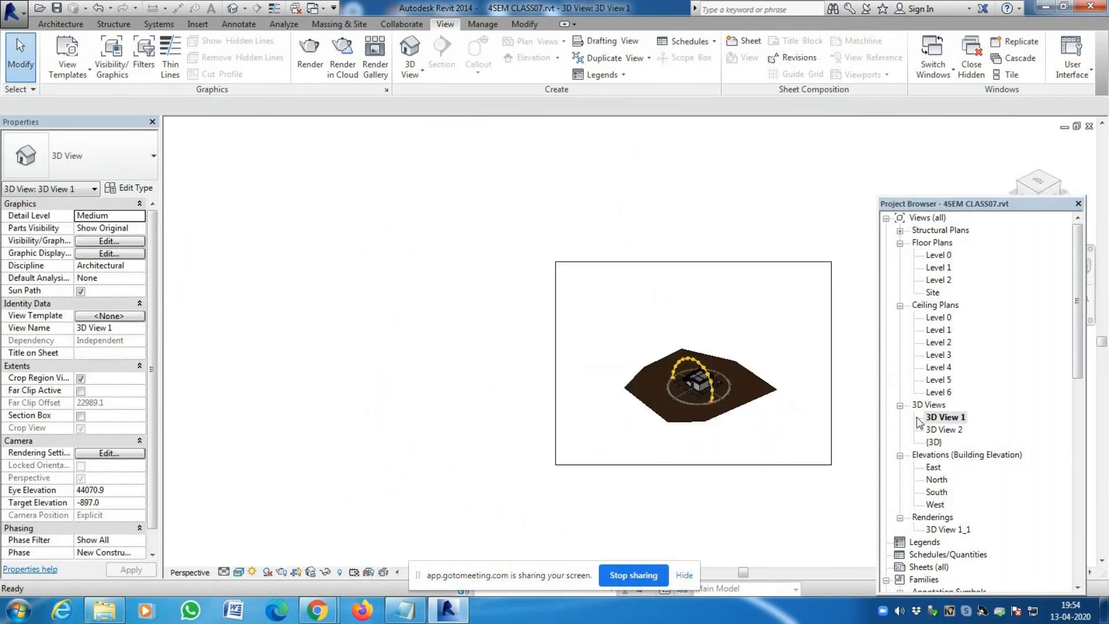
Render 3D View 2 at Best quality with screen resolution
double_click(950, 429)
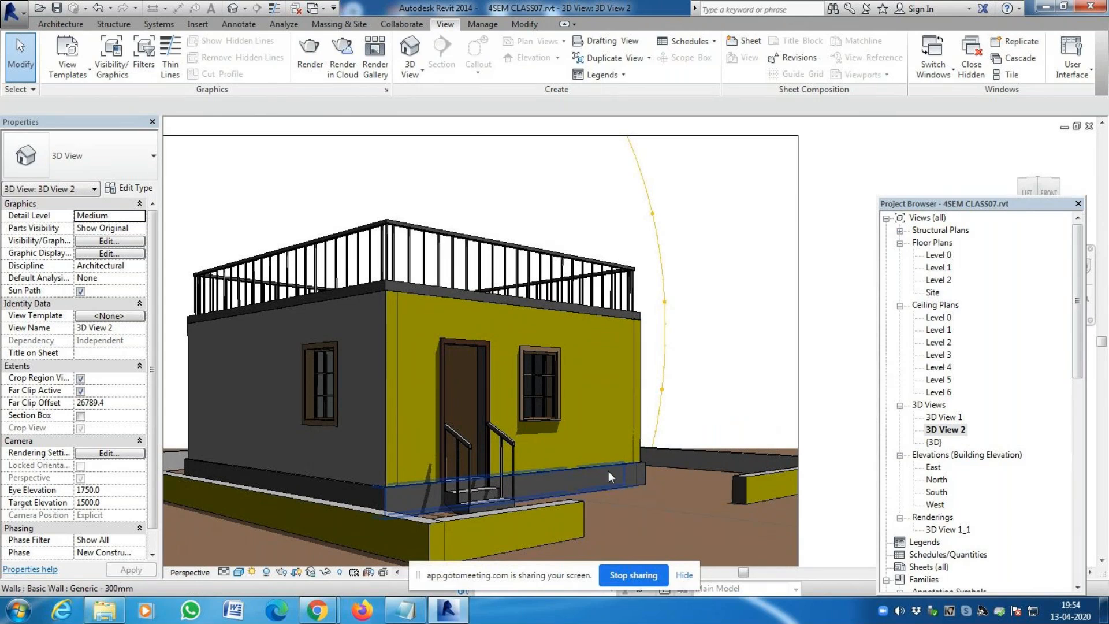
click(310, 49)
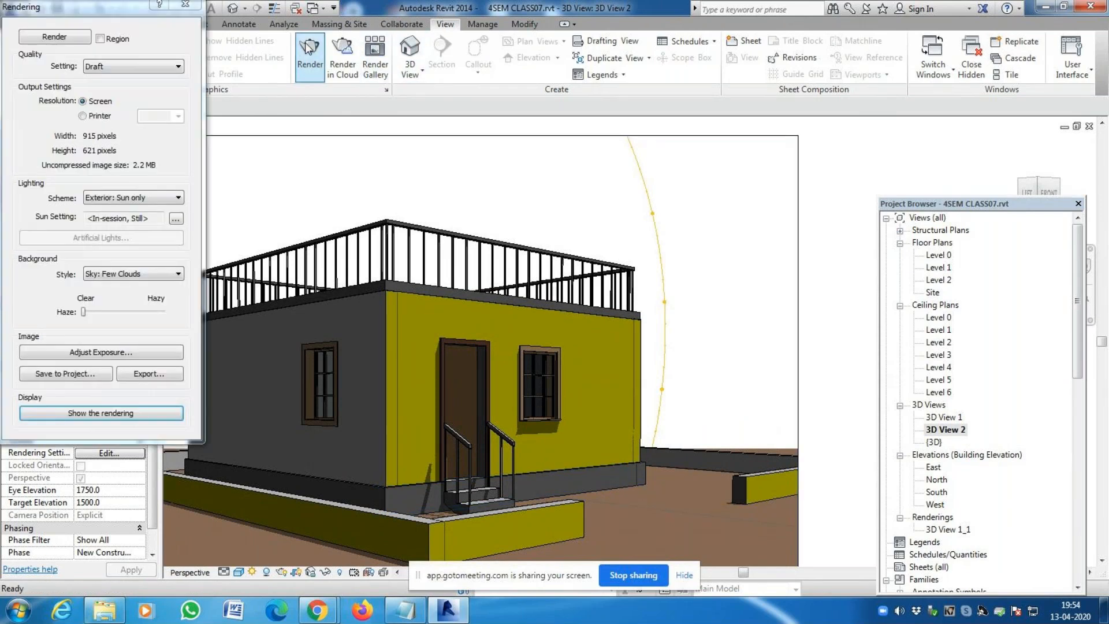
click(143, 67)
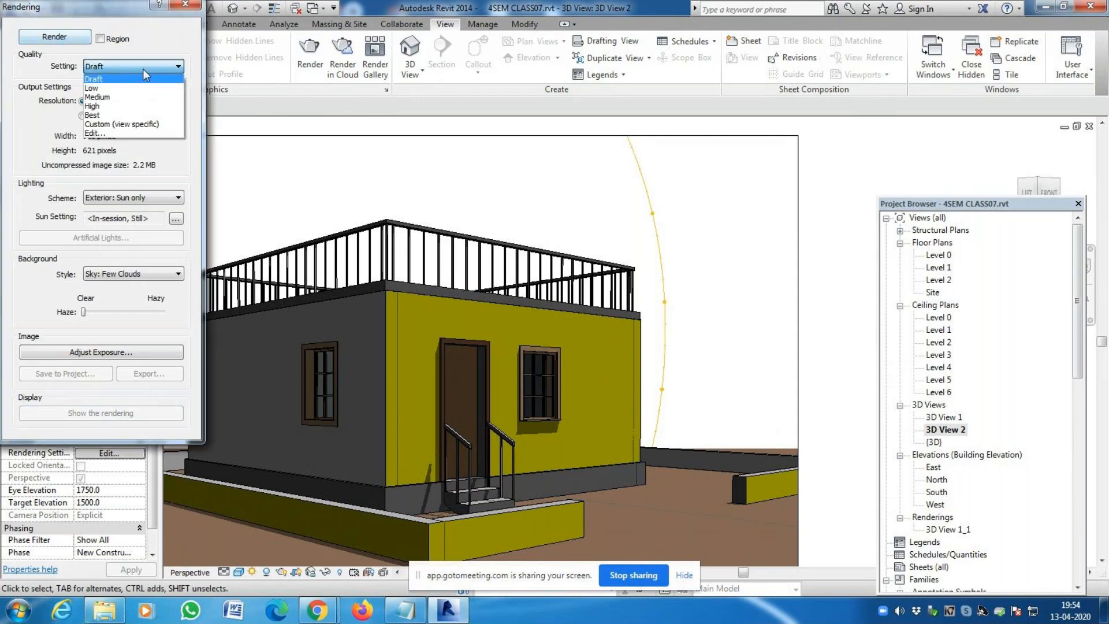
click(103, 106)
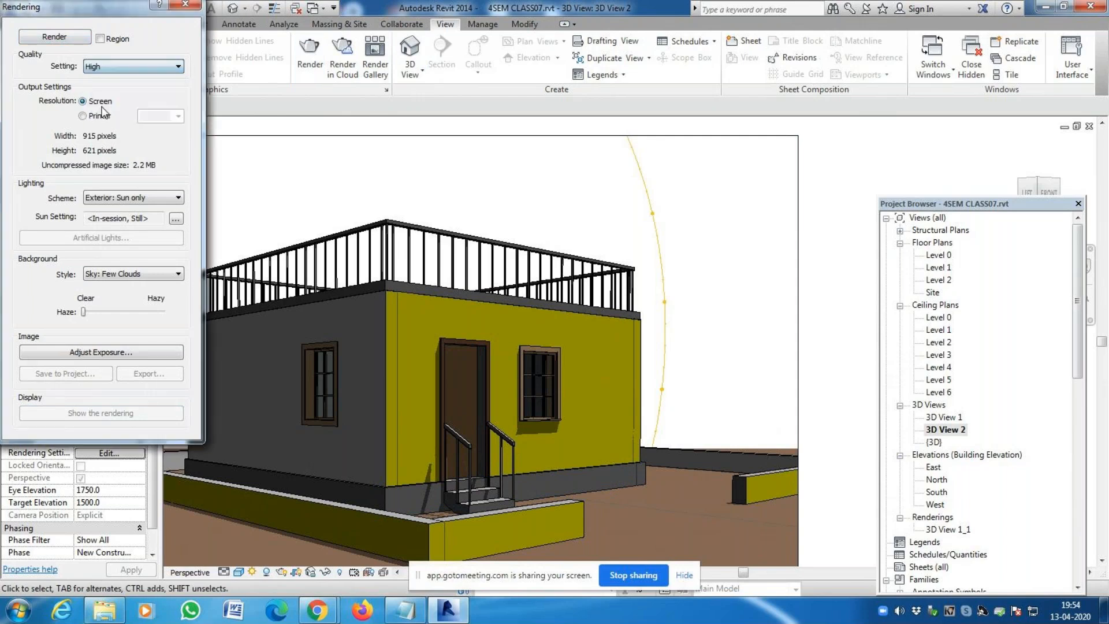
click(89, 66)
click(98, 115)
click(54, 36)
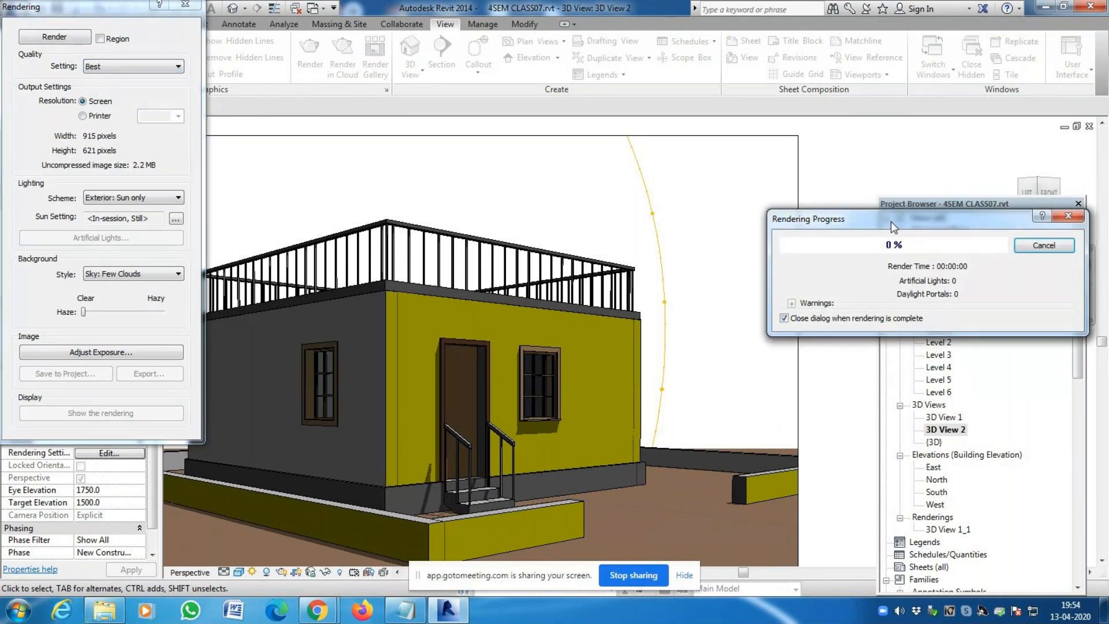
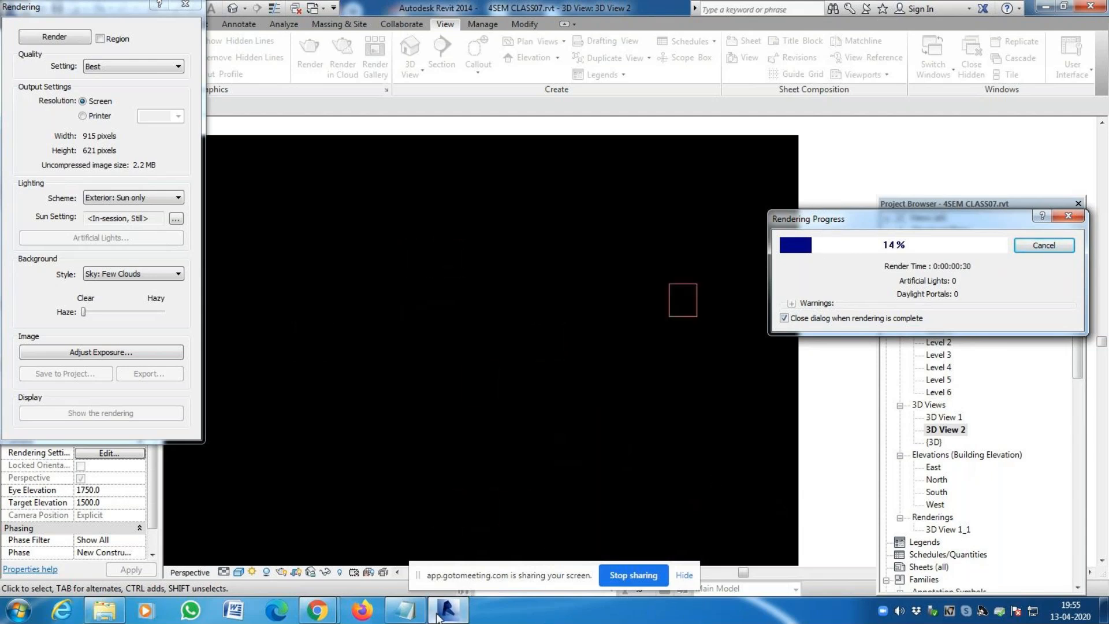
Switch to Materials.txt in Notepad, add "(Reflection)" after Plain under Adding Texture, and minimize the notes
click(408, 616)
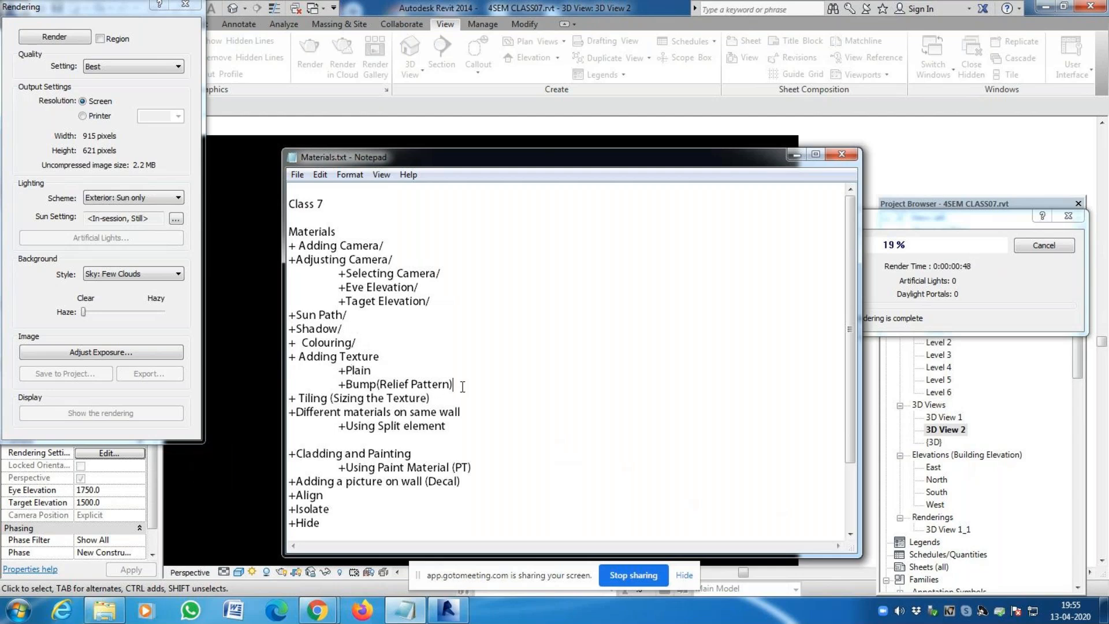
drag(463, 386, 340, 385)
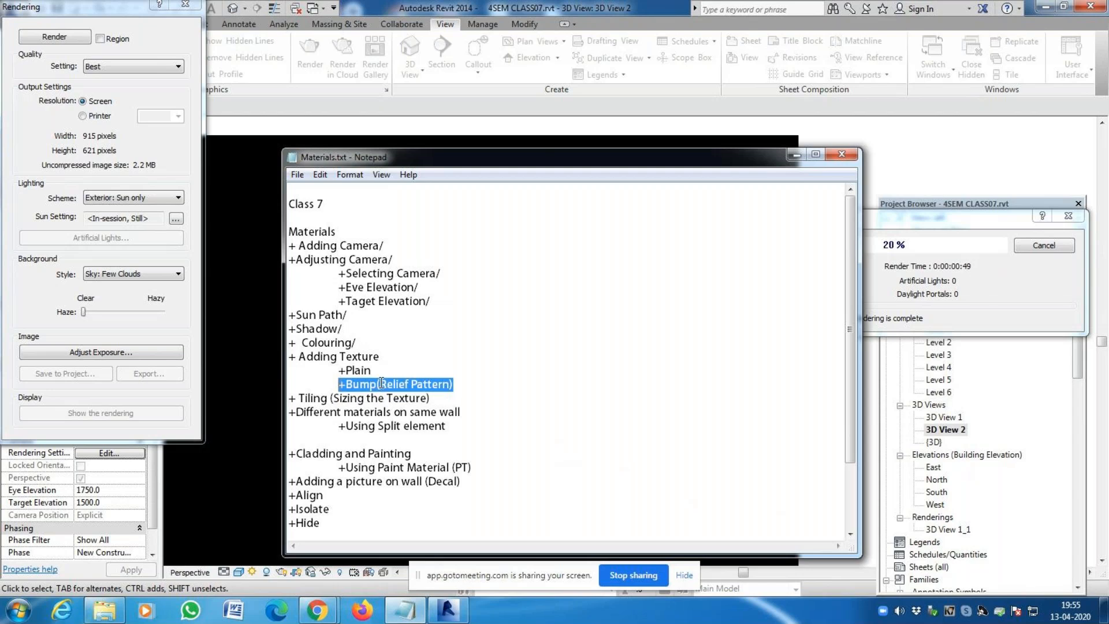
click(366, 376)
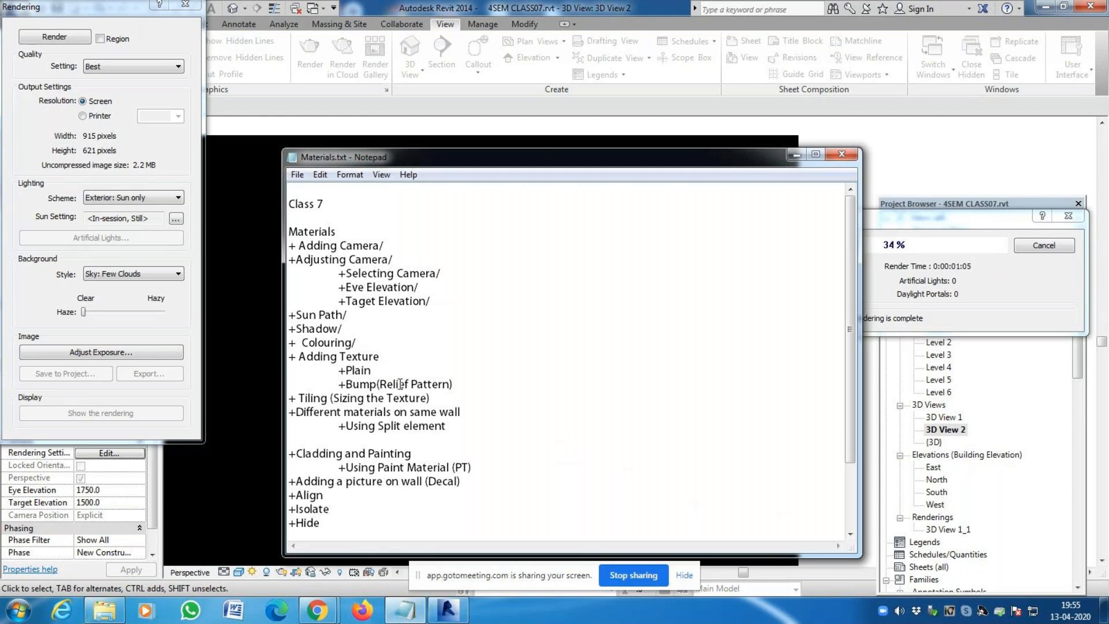
text((rEFLECTION)
key(BackSpace)
key(BackSpace)
key(BackSpace)
key(BackSpace)
key(BackSpace)
key(BackSpace)
key(BackSpace)
key(BackSpace)
key(BackSpace)
key(BackSpace)
text(Re)
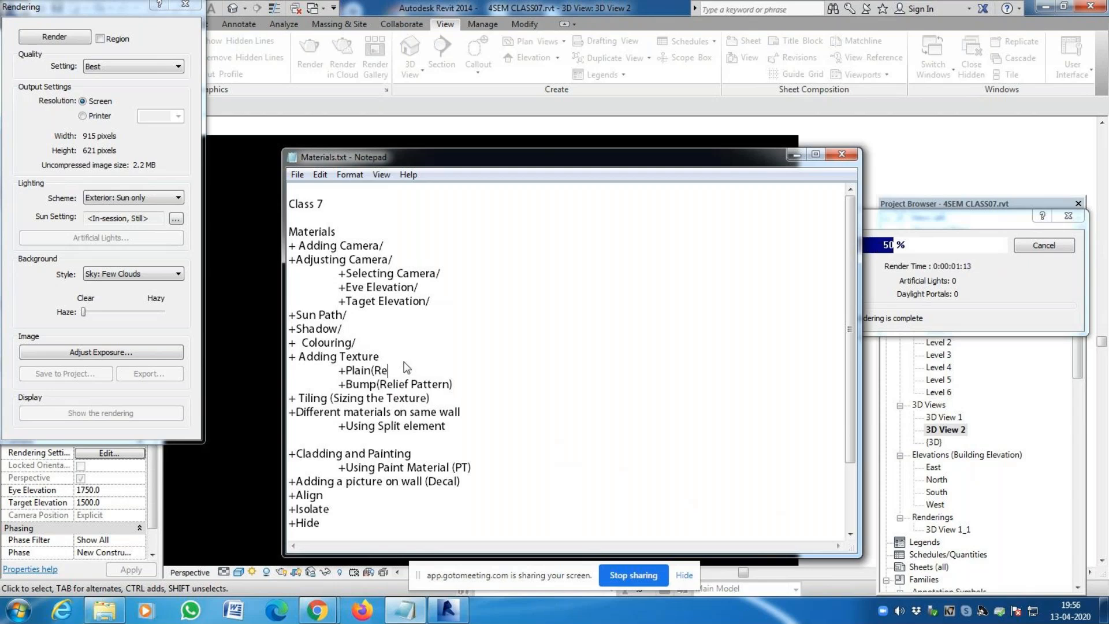
text(flection))
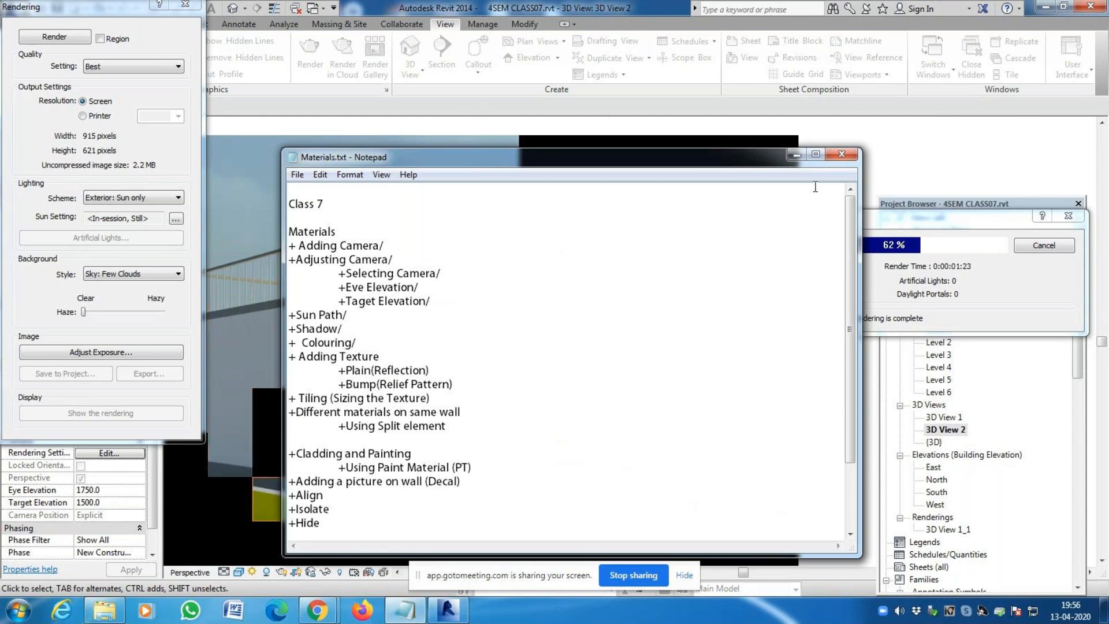
click(796, 155)
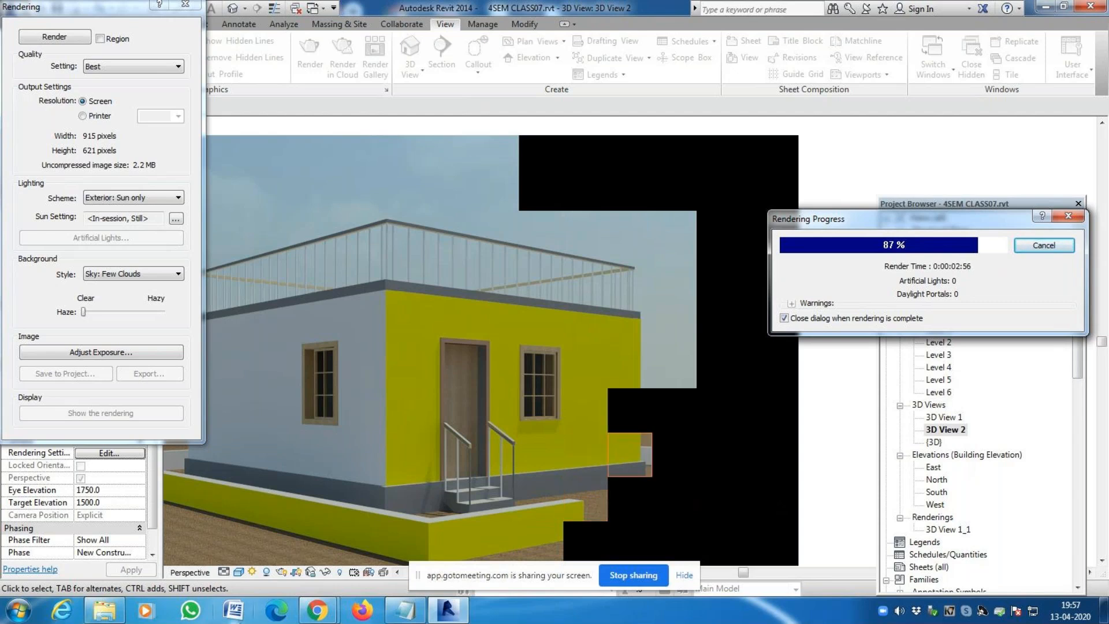
mouse_move(322, 612)
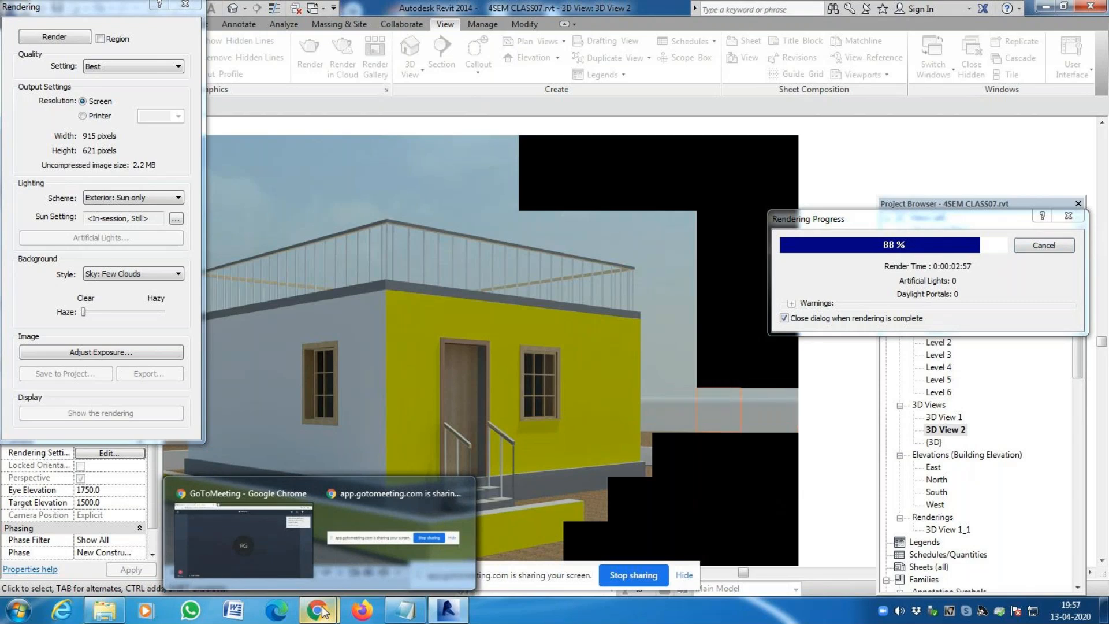
mouse_move(311, 556)
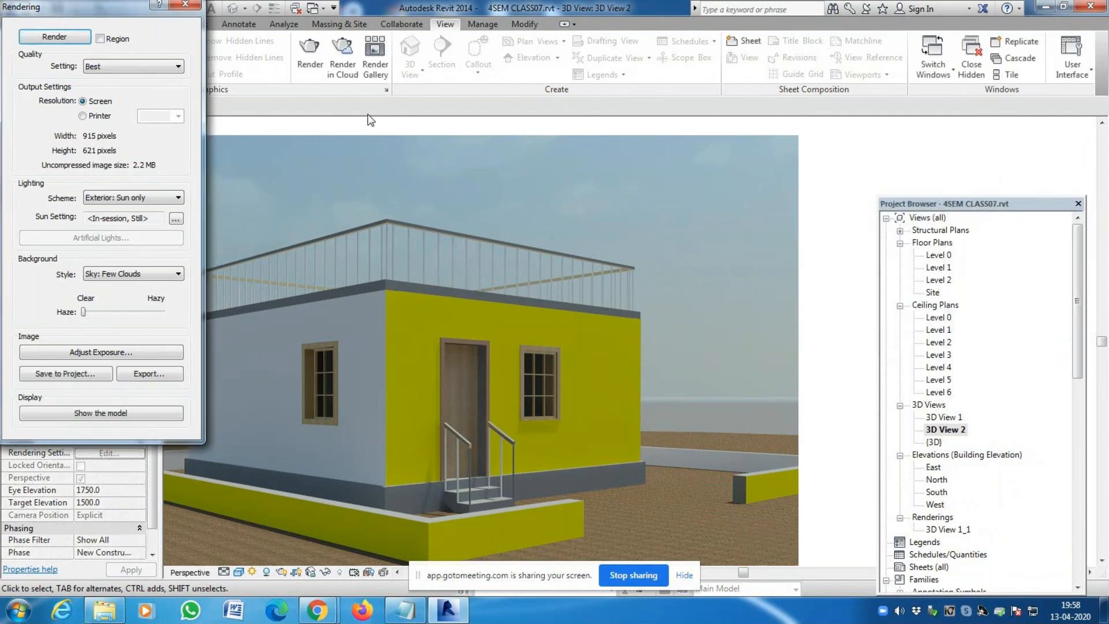
Save the finished rendering to the project as 3D View 2_1 and open the saved image
click(71, 374)
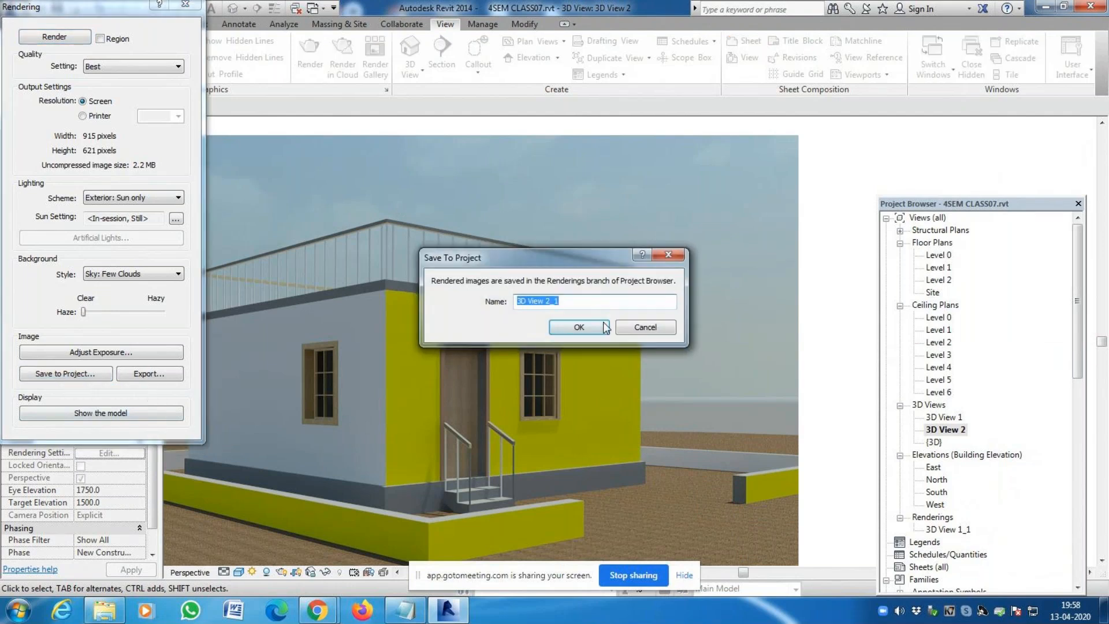
click(576, 327)
double_click(954, 543)
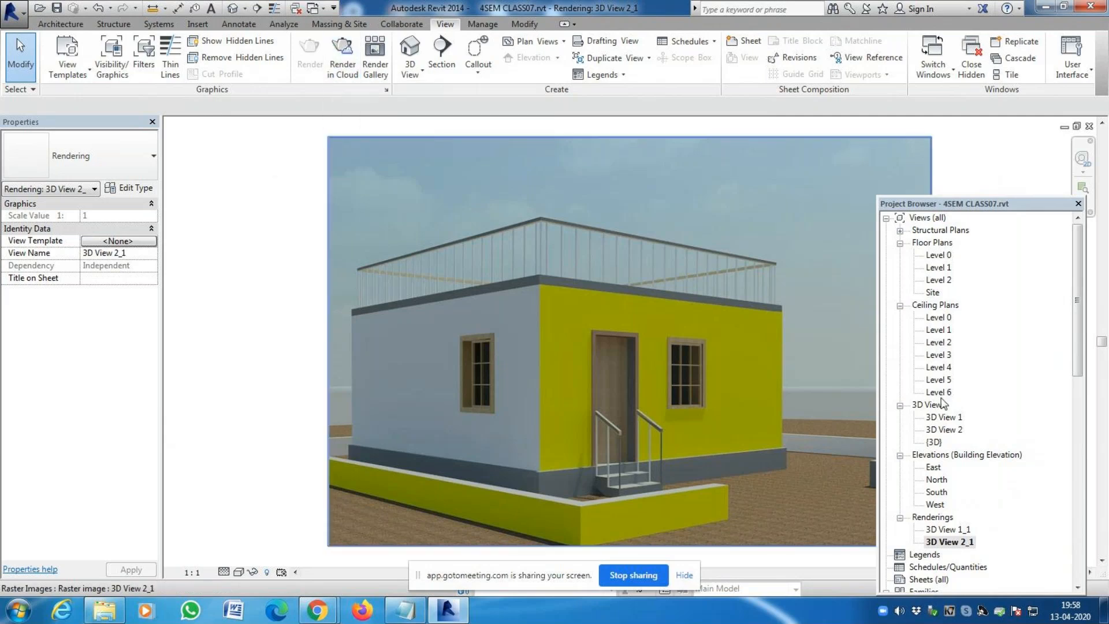
Return to 3D View 2, export its rendering to the CLASS 07 folder as the JPEG "eXTERIOR yellow.jpg", and check the folder for the file
double_click(943, 430)
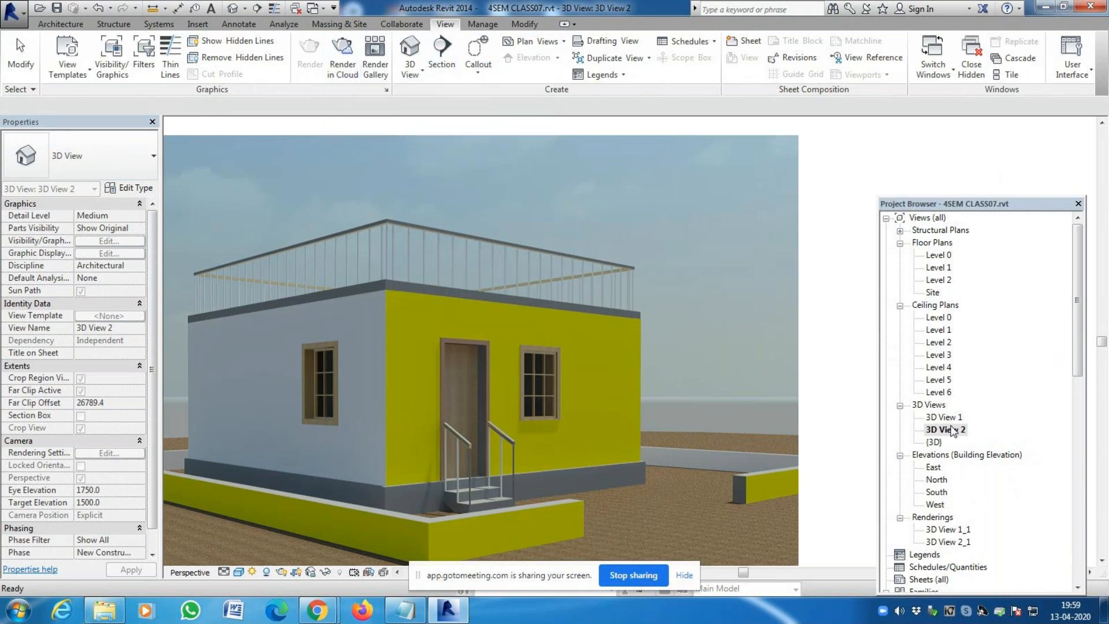
click(953, 432)
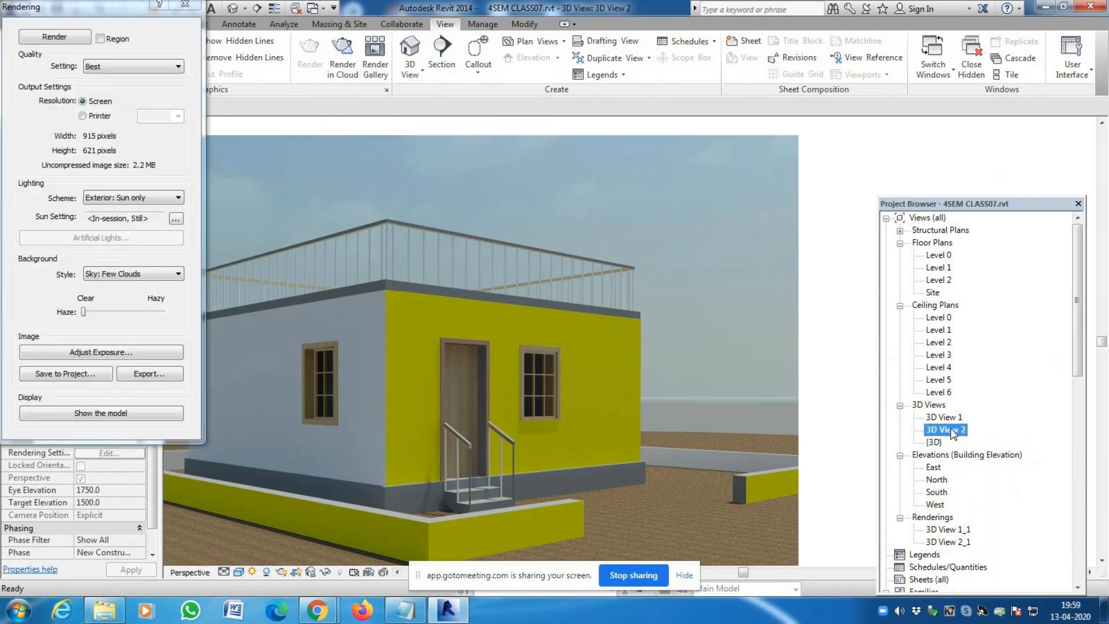
click(150, 374)
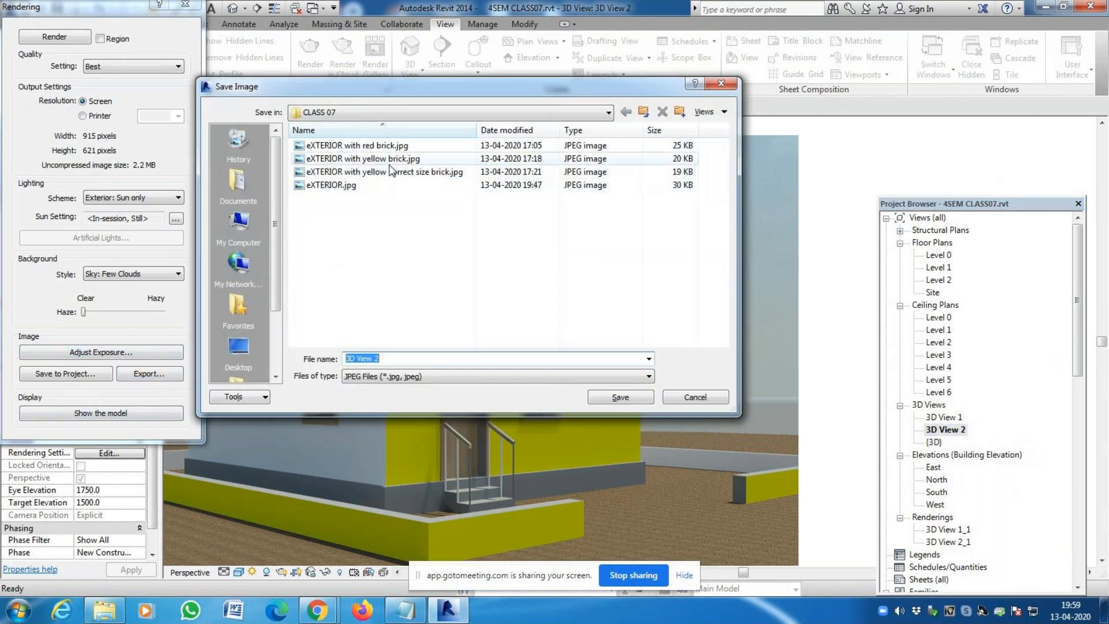
click(338, 186)
click(385, 359)
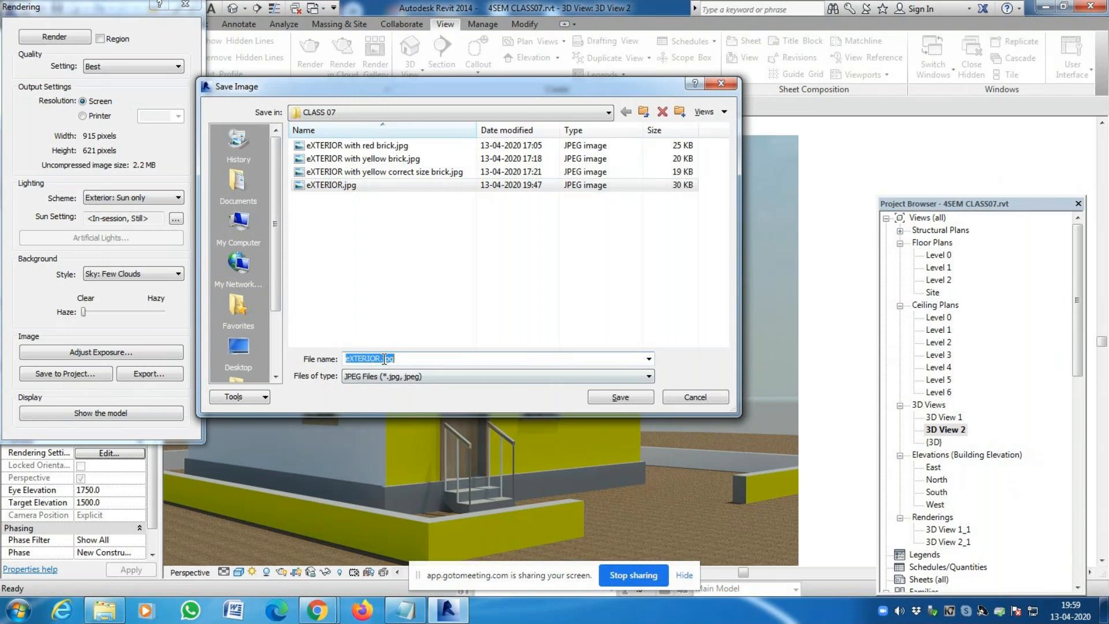
click(381, 359)
text(yellow)
key(Return)
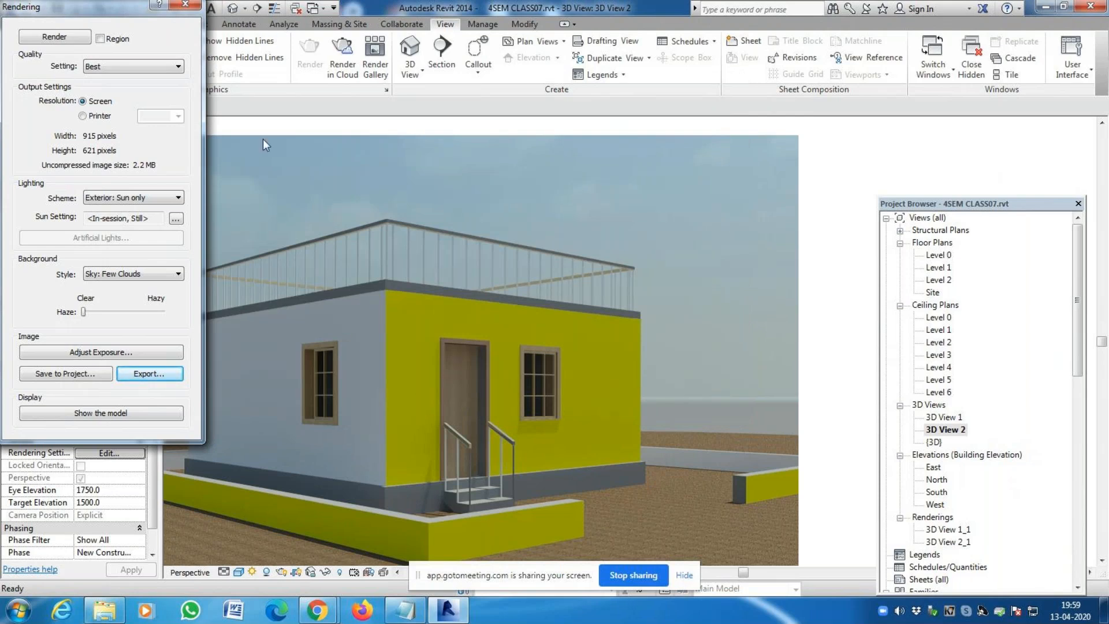
click(155, 376)
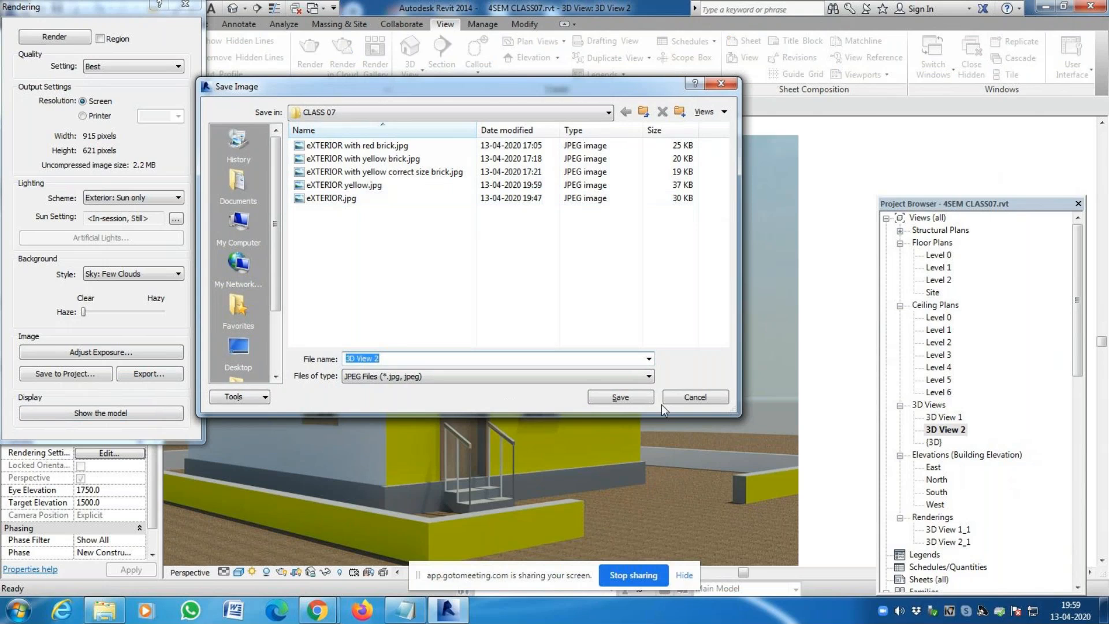
click(697, 397)
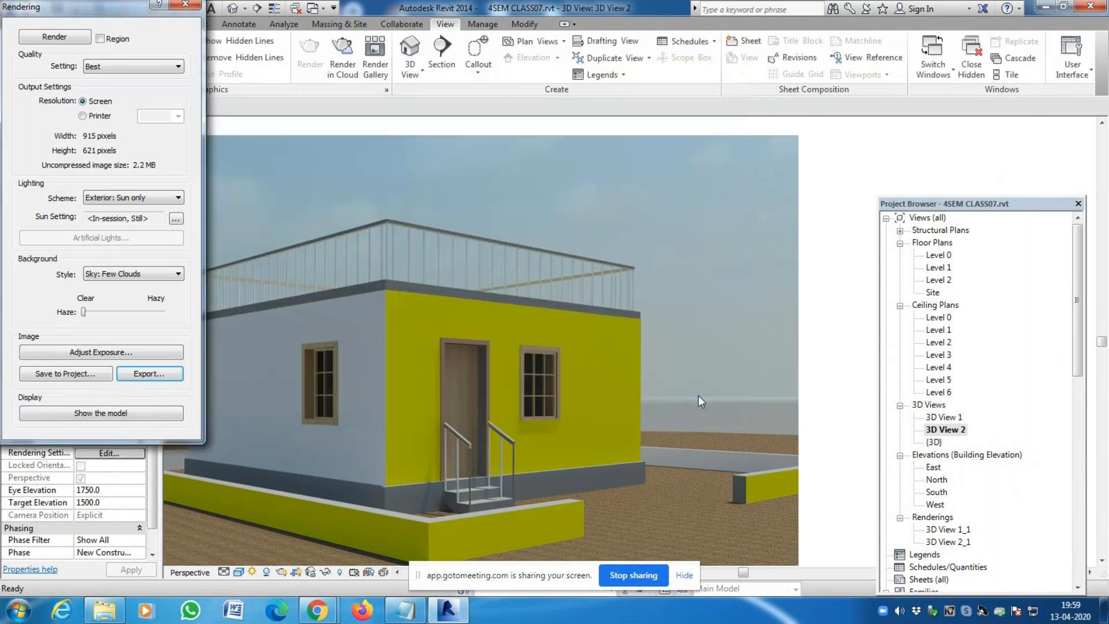
Save the project under the name "4SEM CLASS07 class.rvt" in CLASS 07, overwriting the existing file, and close the rendering settings
click(194, 5)
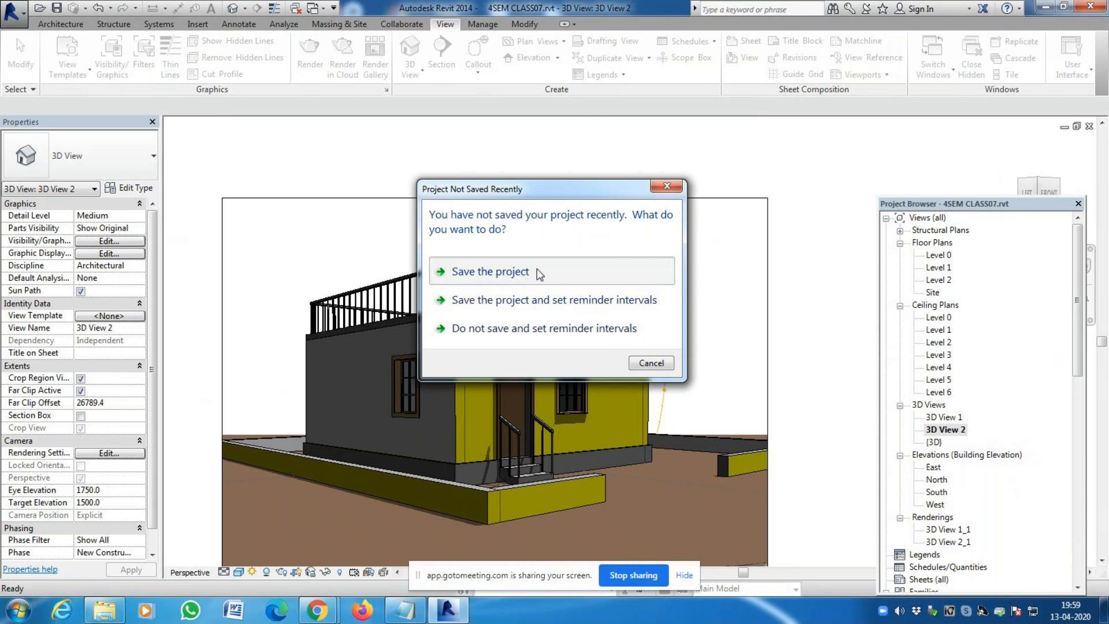
click(651, 363)
click(13, 11)
mouse_move(46, 175)
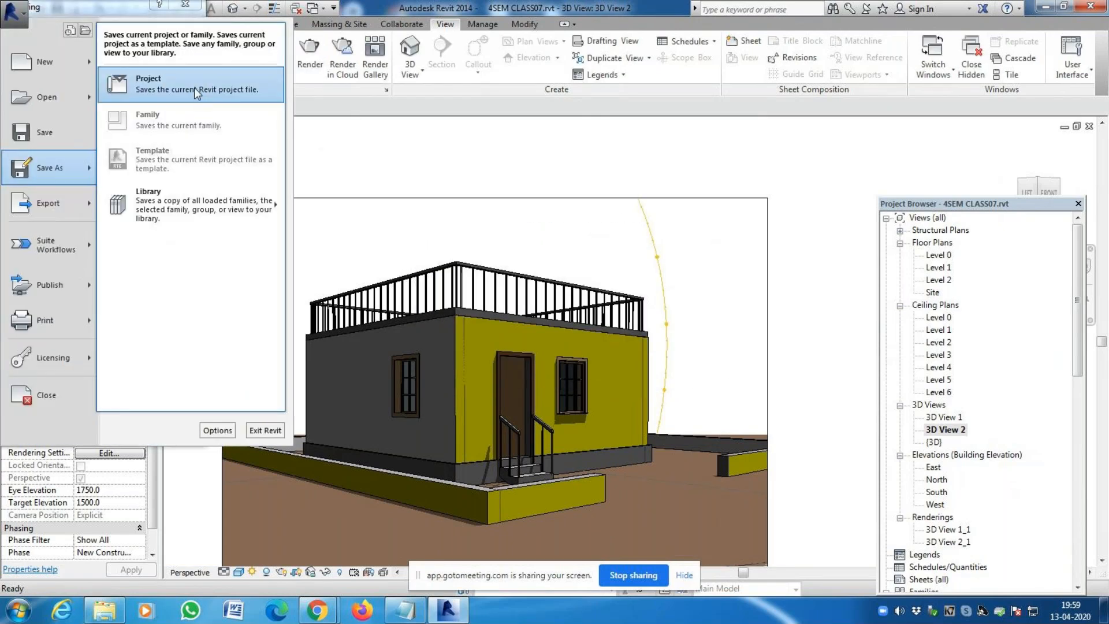
click(195, 88)
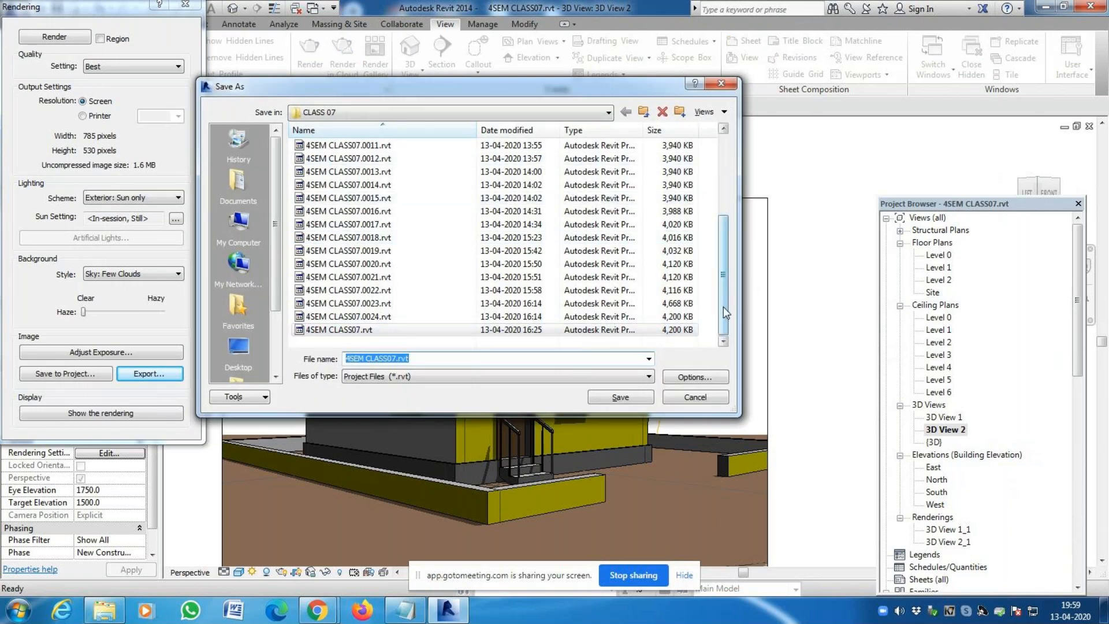
click(398, 358)
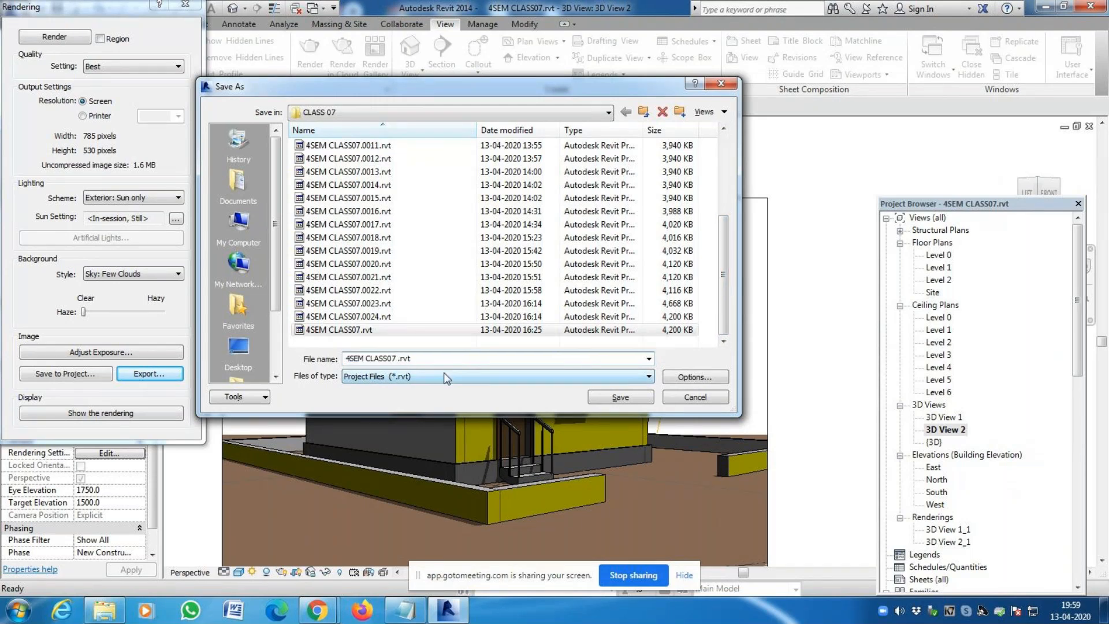
text(class)
key(Return)
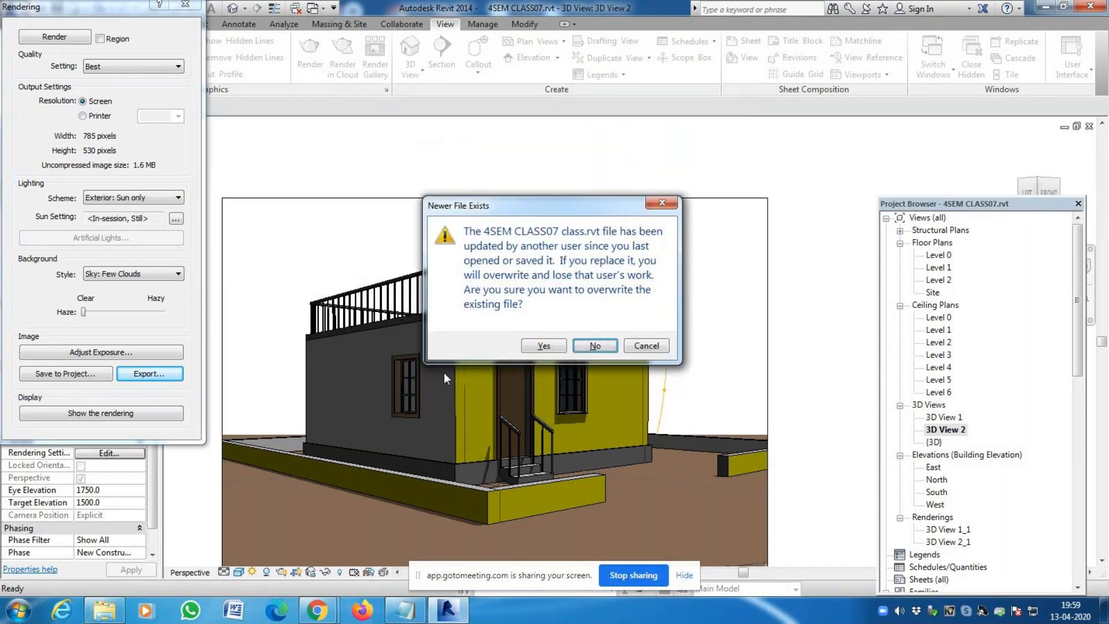
click(546, 349)
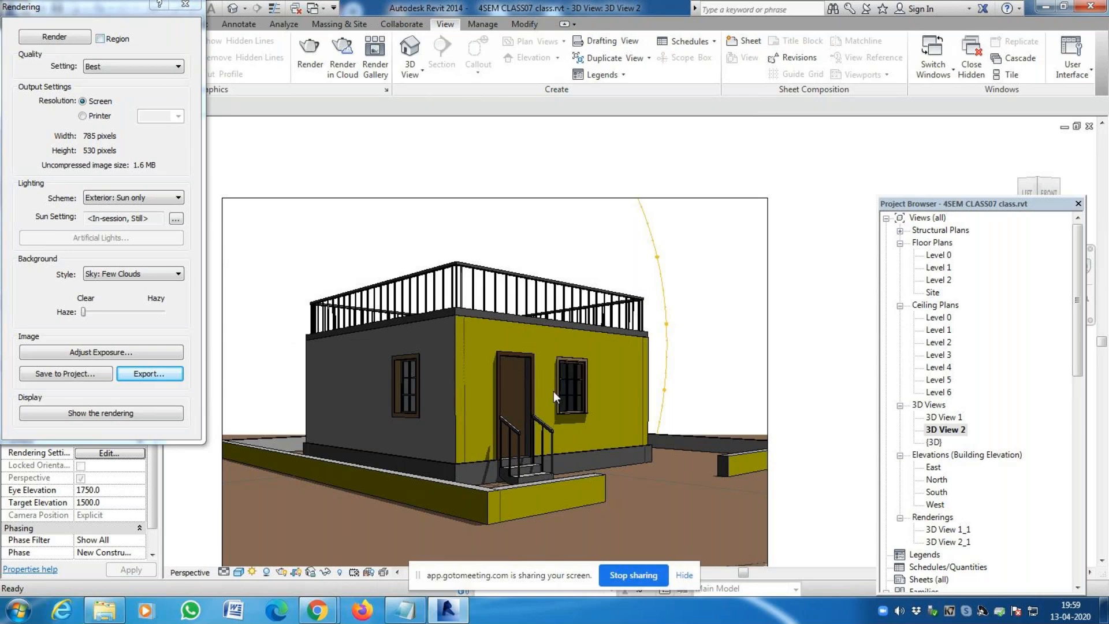
click(185, 6)
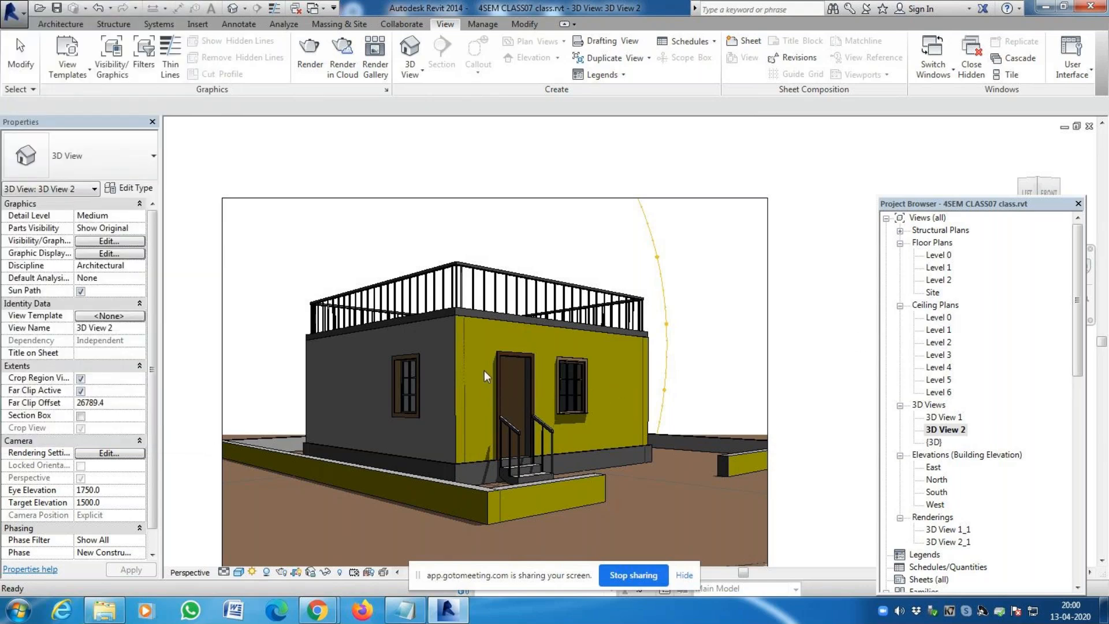
scroll(521, 361, up, 4)
scroll(442, 378, down, 2)
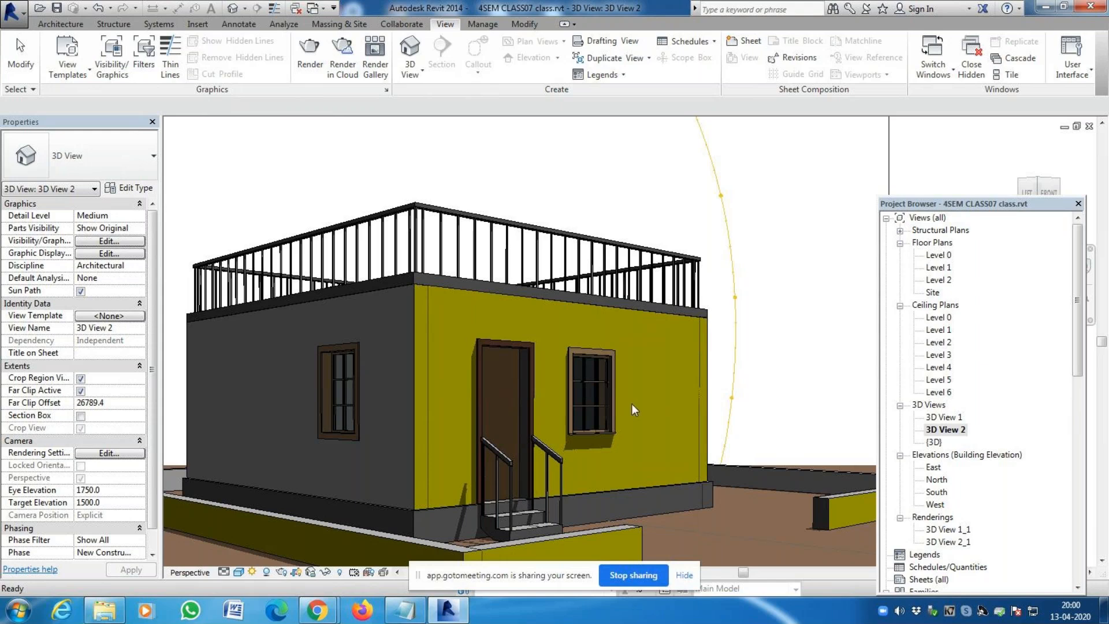
On the Level 0 floor plan, draw a diagonal Generic - 140mm Masonry wall about 1600 mm long near the house's lower-right corner
click(942, 256)
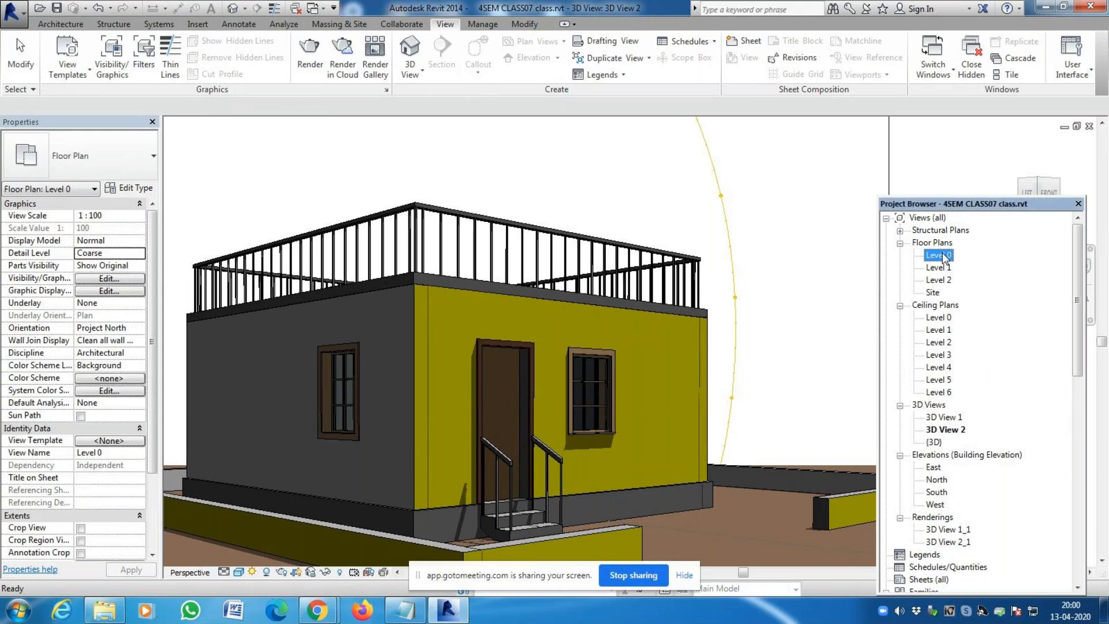
double_click(942, 255)
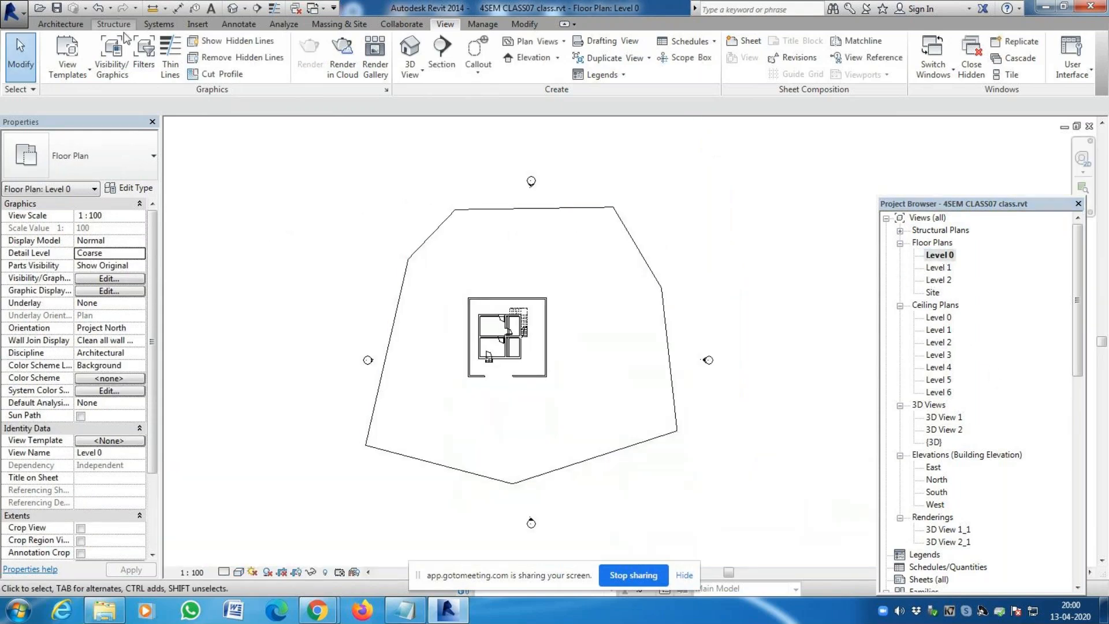
click(68, 24)
click(65, 67)
scroll(514, 359, up, 3)
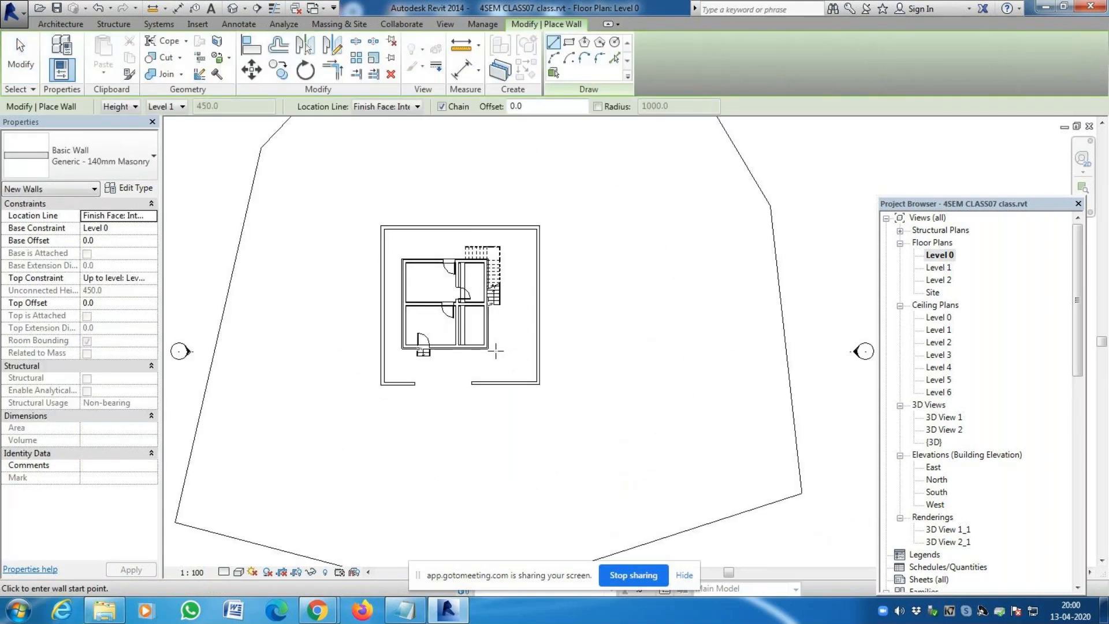
click(496, 349)
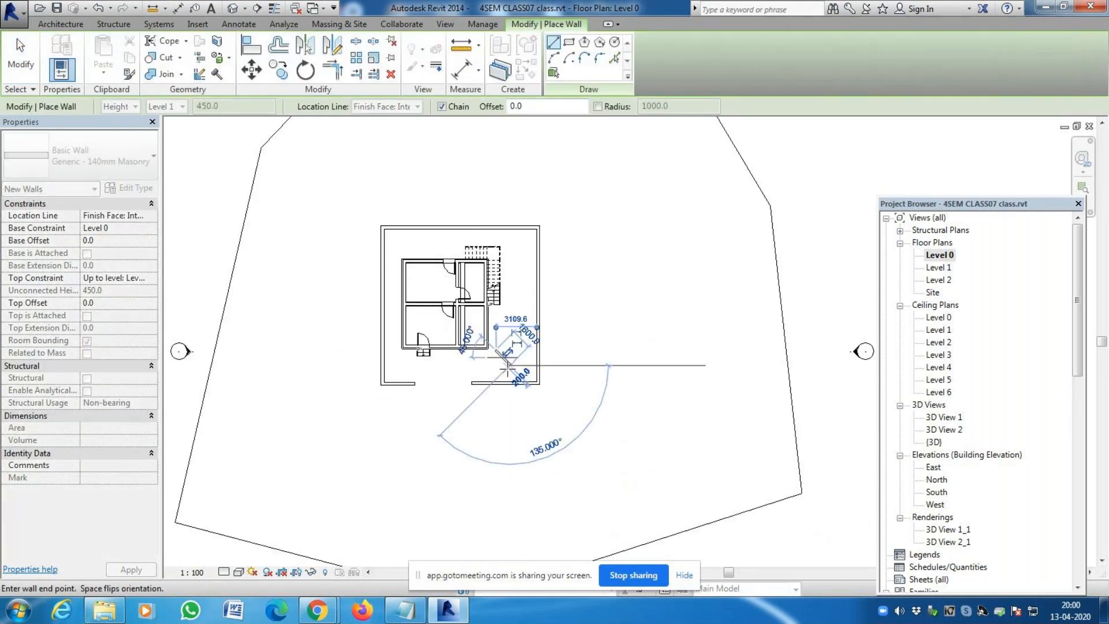
click(508, 367)
key(Escape)
key(Escape)
Set the diagonal wall's top constraint to Unconnected with an unconnected height of 3450 mm
scroll(504, 359, up, 2)
click(508, 360)
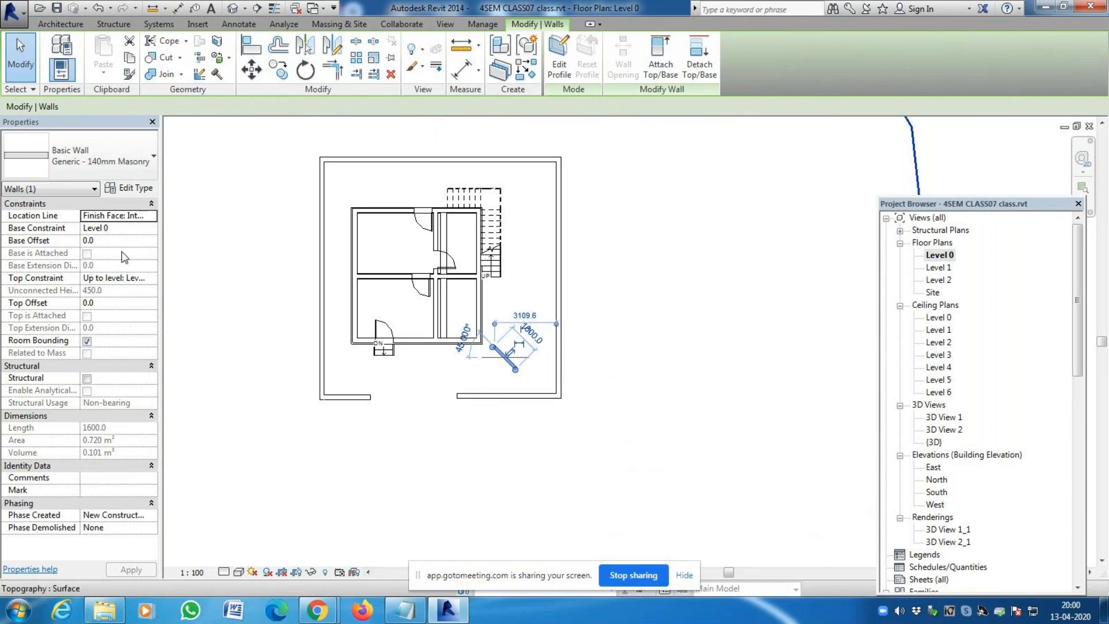
click(151, 230)
click(152, 229)
click(151, 230)
click(150, 278)
click(151, 279)
click(143, 278)
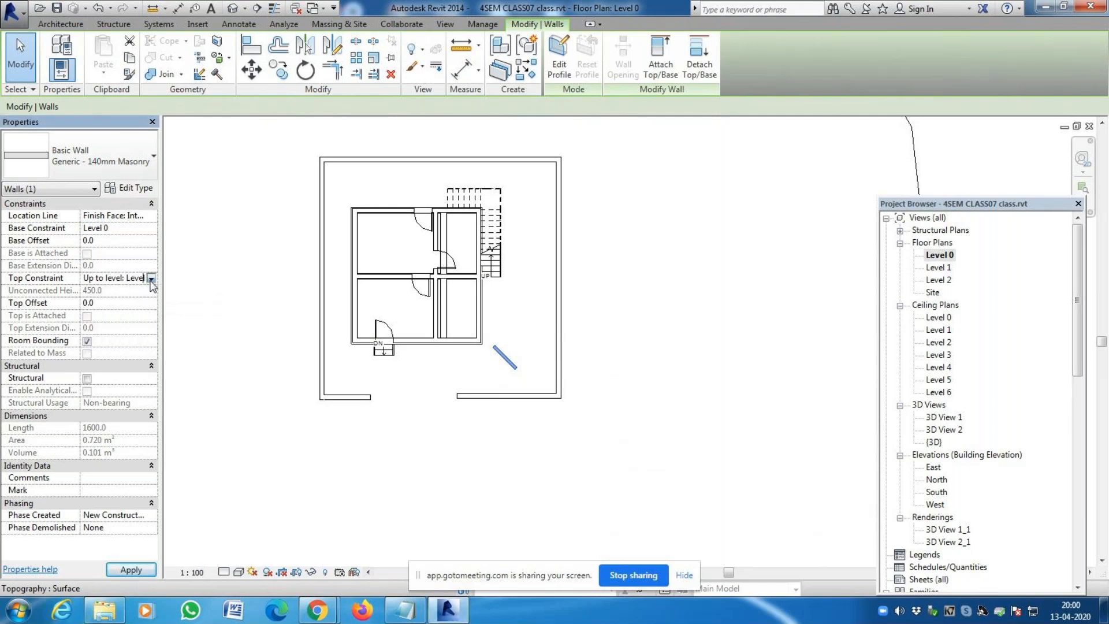
click(151, 279)
click(145, 290)
click(92, 290)
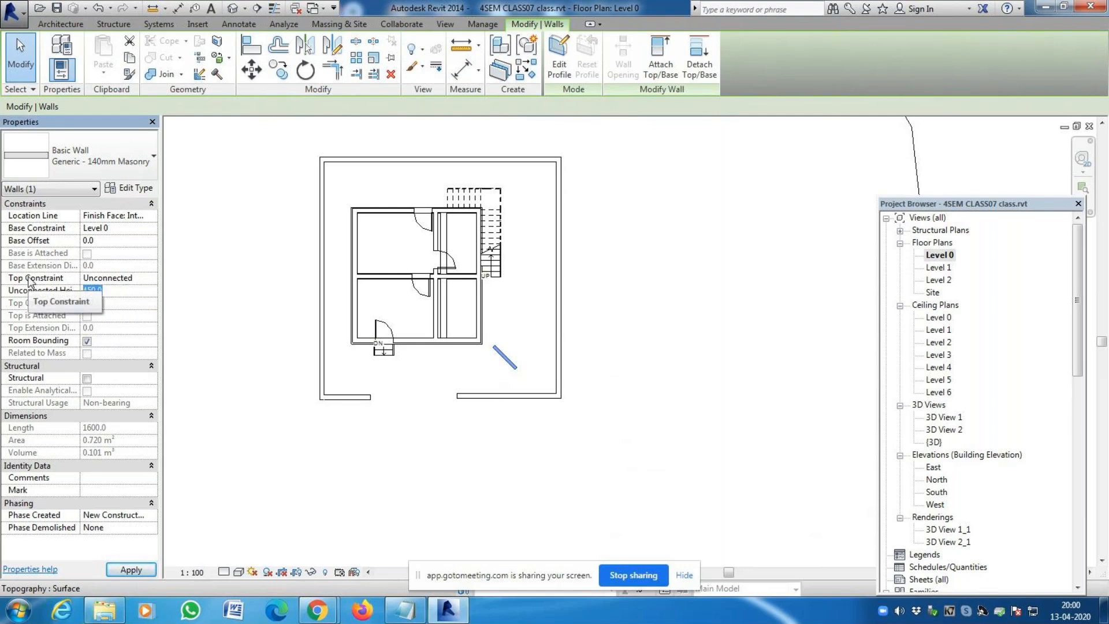
text(3450)
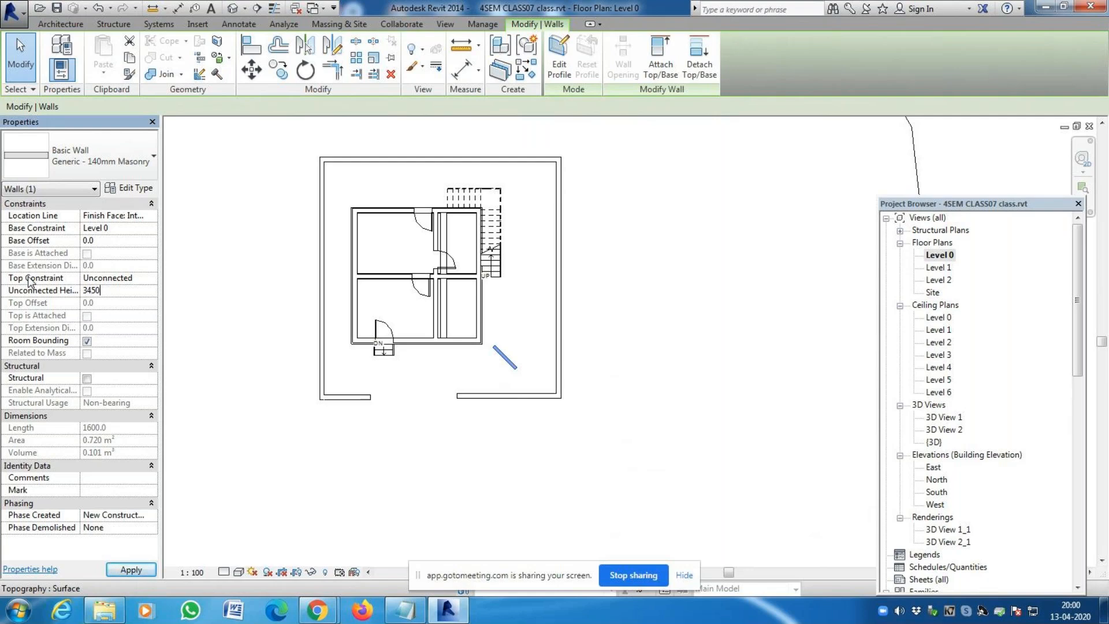
key(Return)
click(152, 572)
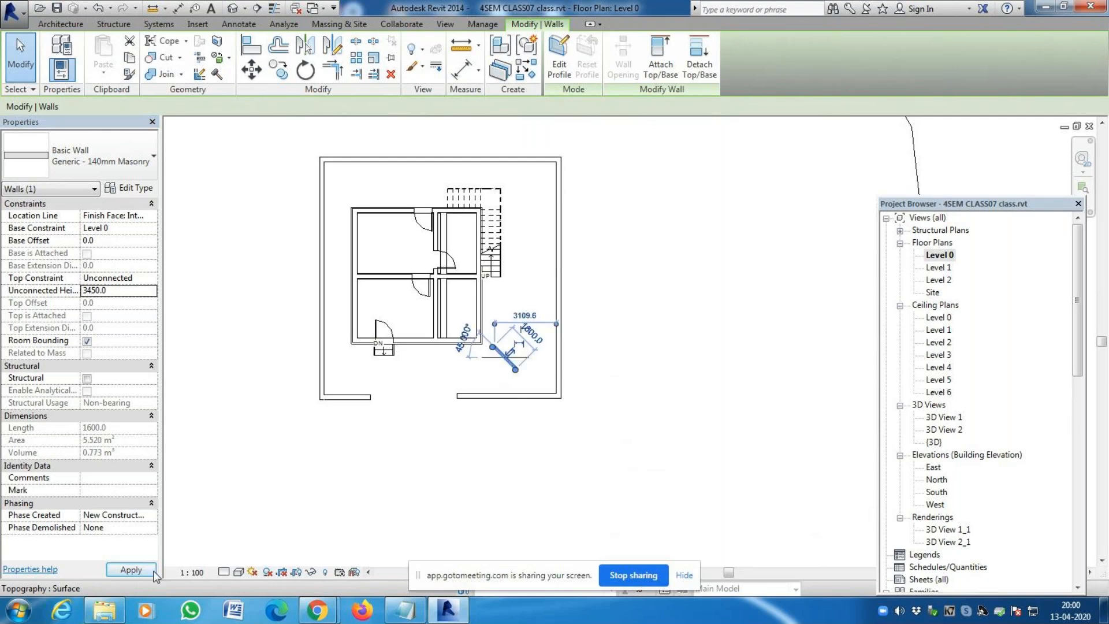
key(Escape)
Open 3D View 2 and change the freestanding masonry wall to the Generic - 300mm type
double_click(948, 542)
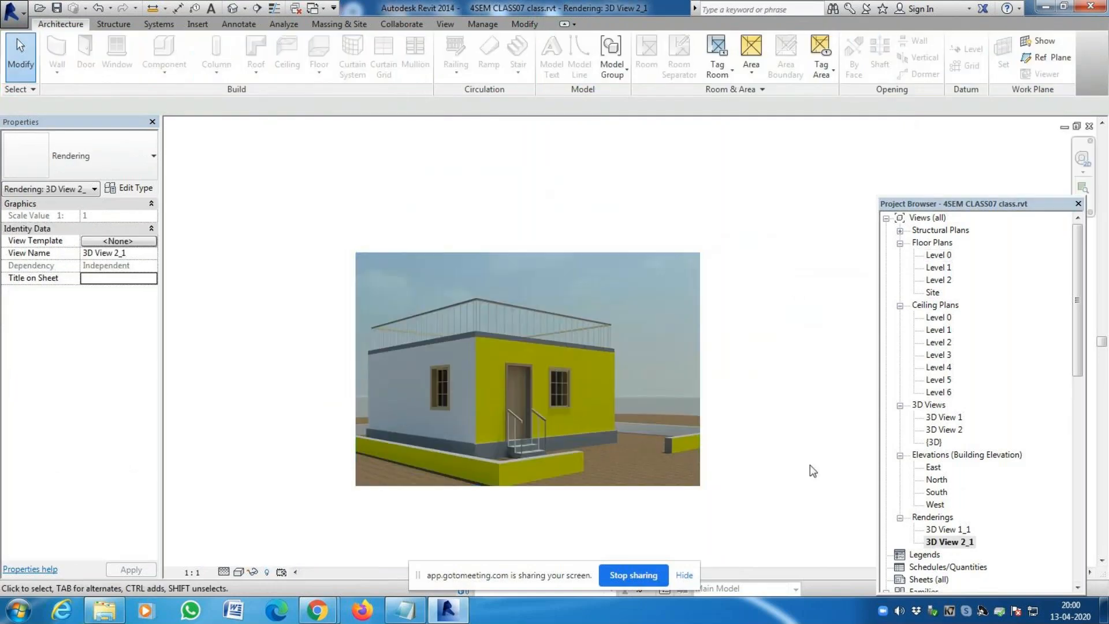
double_click(945, 429)
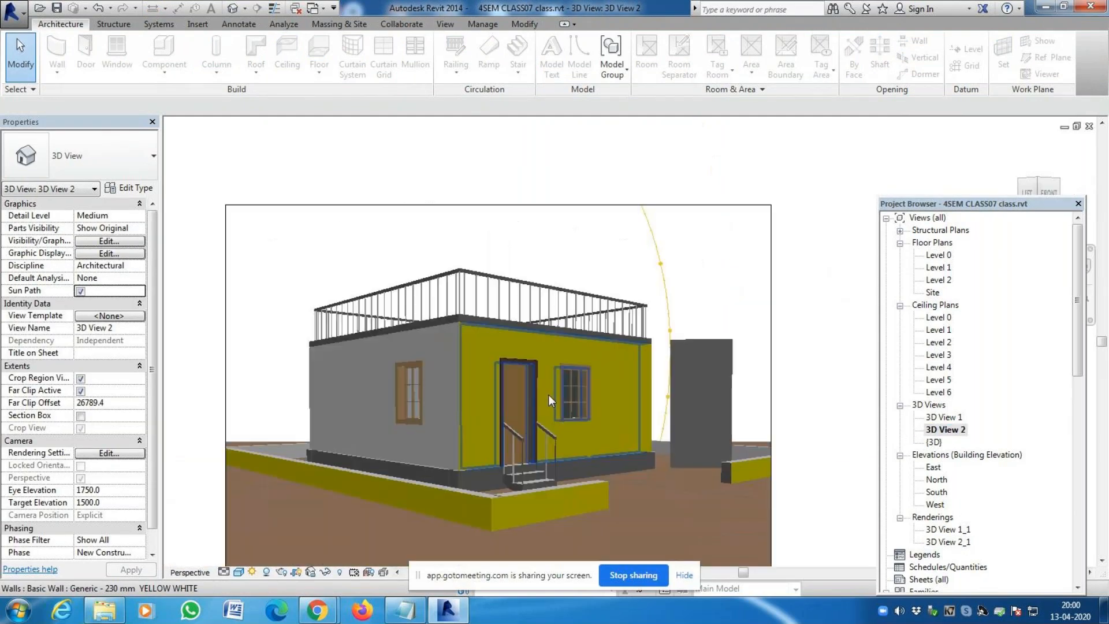
click(724, 354)
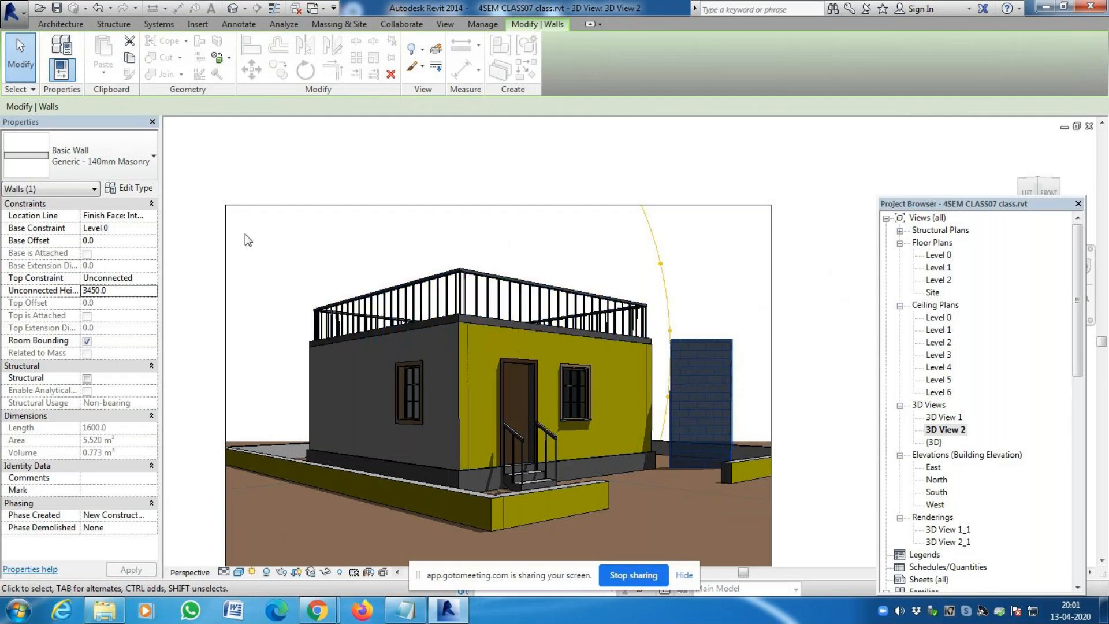
click(154, 156)
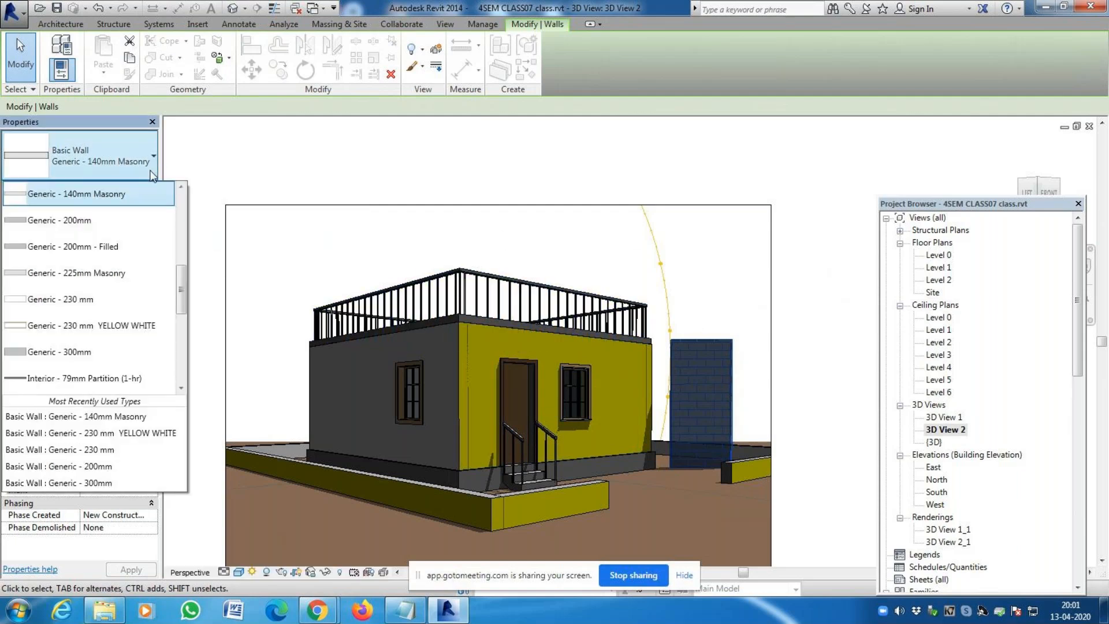
click(120, 349)
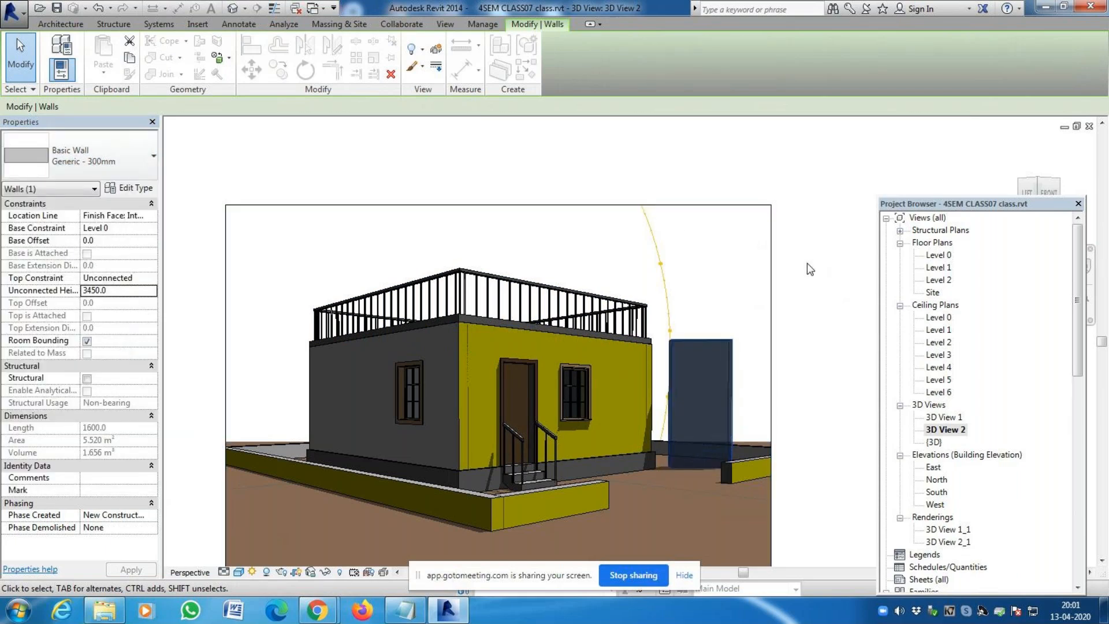
click(811, 269)
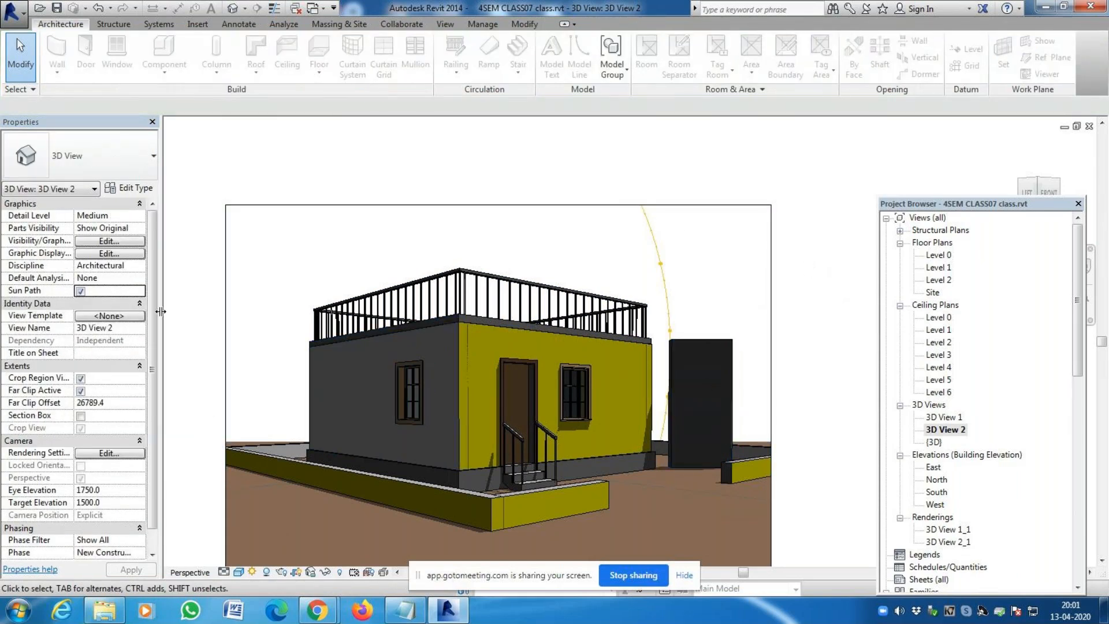
Delete the freestanding wall beside the house
click(706, 390)
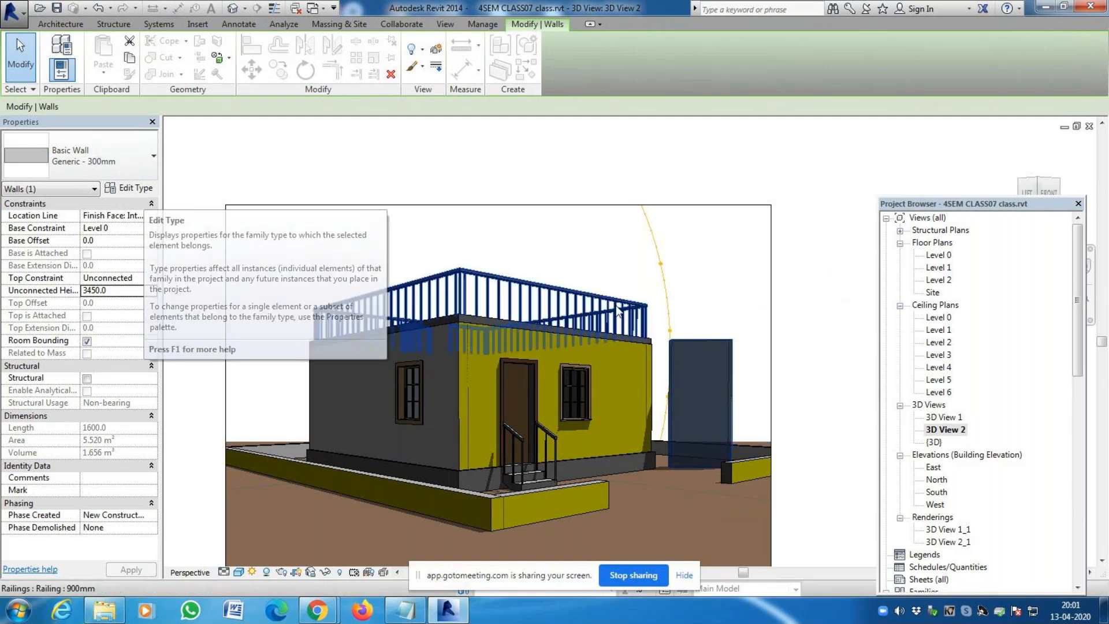
key(Escape)
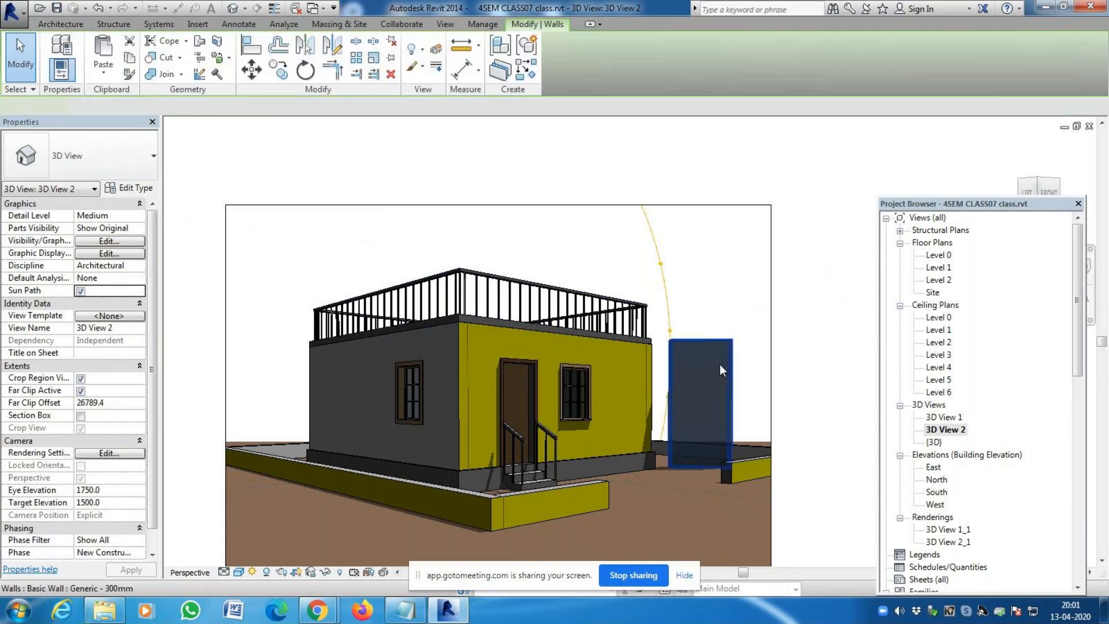
click(720, 364)
key(Delete)
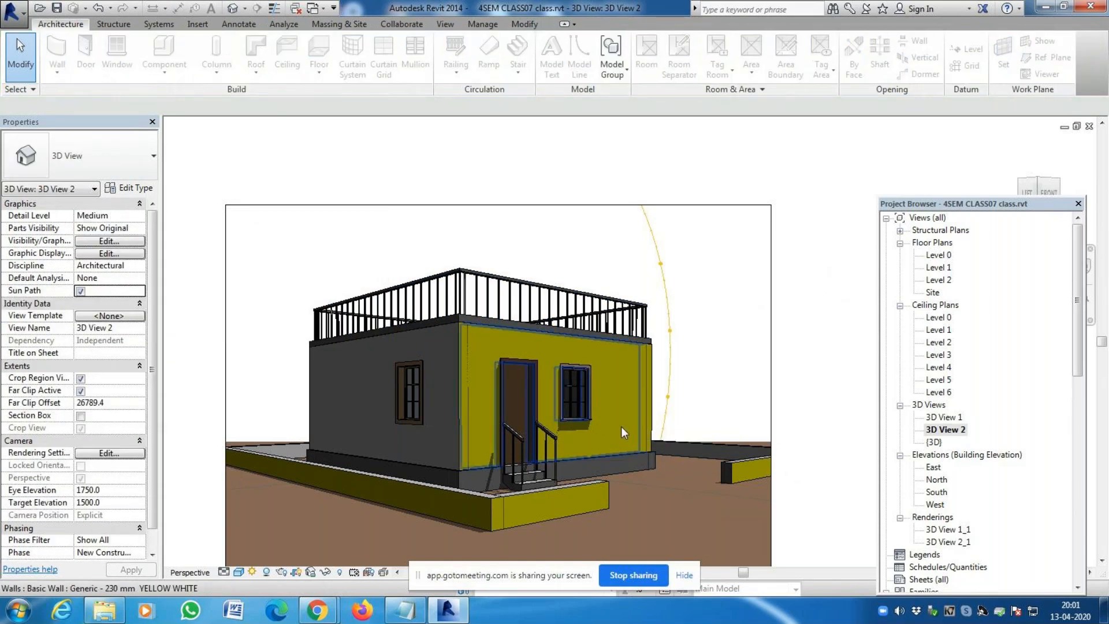
Change the house's front wall to the Generic - 230 mm type and open the Level 1 floor plan
click(630, 399)
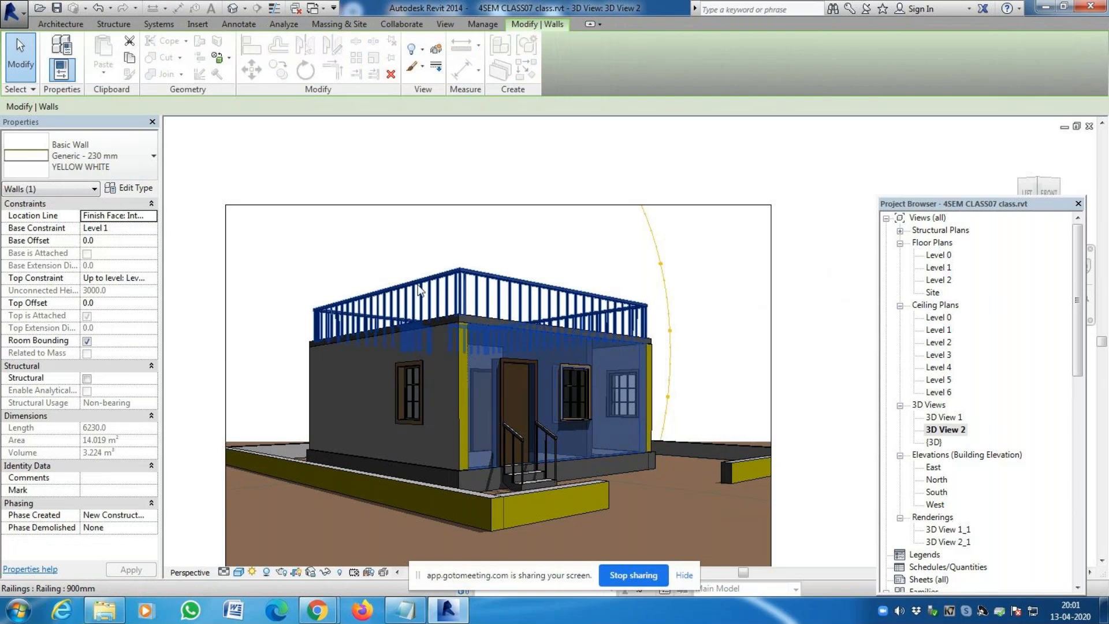
click(141, 154)
scroll(142, 222, up, 2)
scroll(142, 222, up, 2)
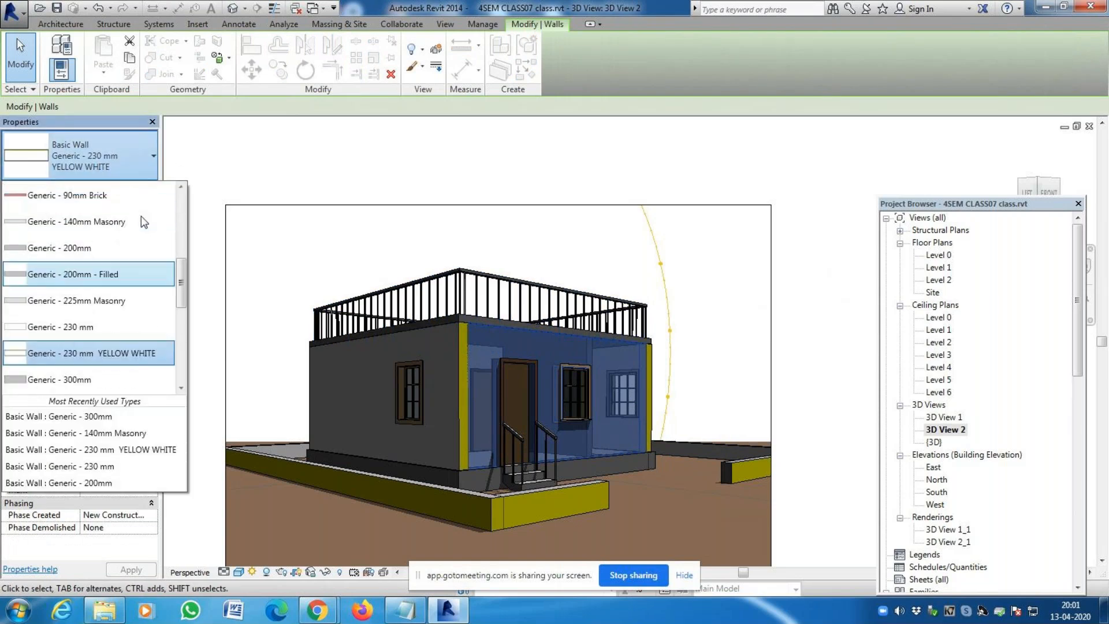
scroll(145, 222, up, 2)
scroll(145, 222, down, 3)
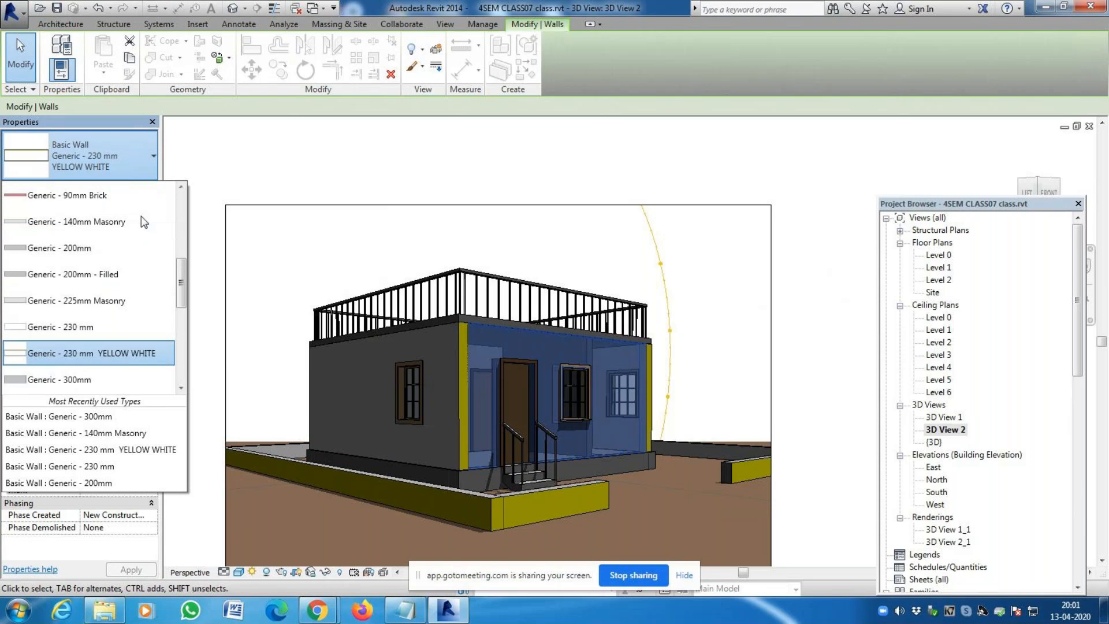
click(117, 294)
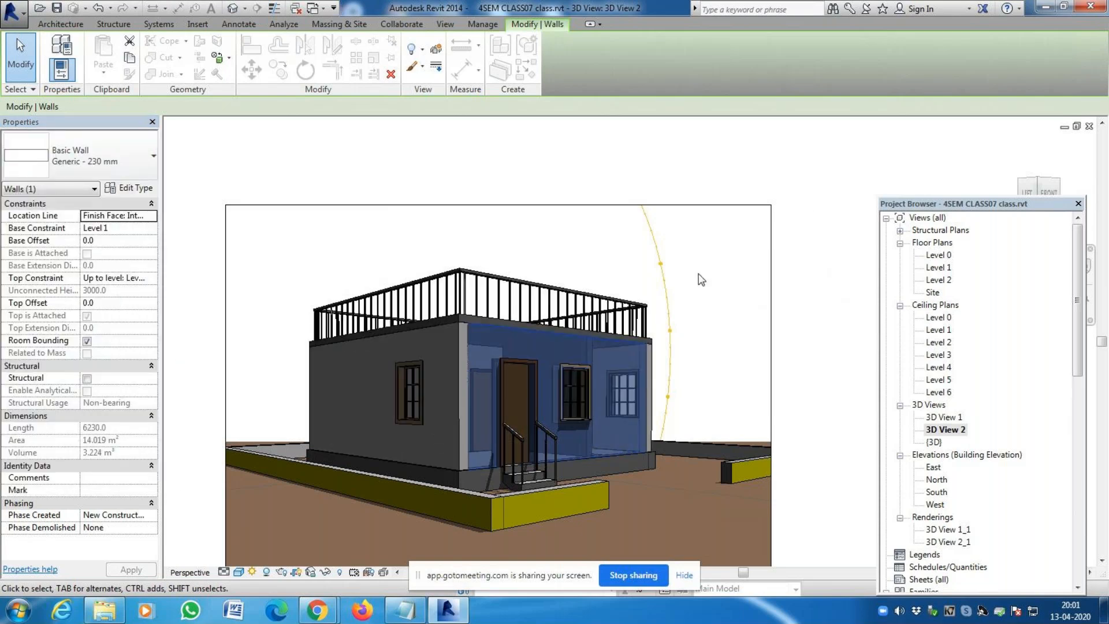
click(826, 215)
click(613, 369)
click(755, 411)
scroll(720, 390, up, 2)
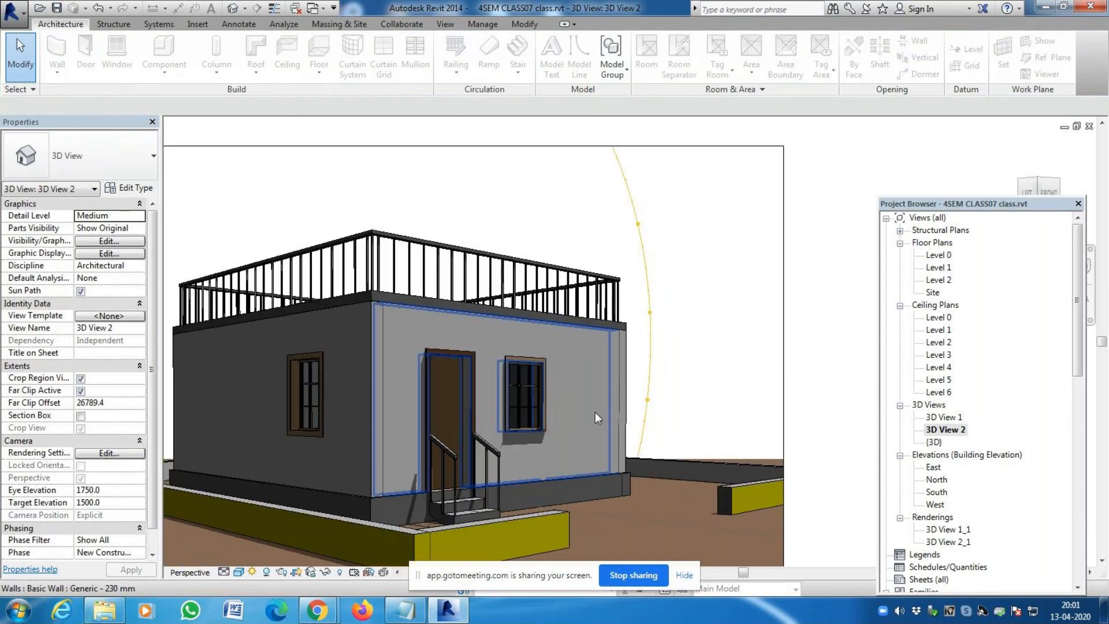
double_click(938, 267)
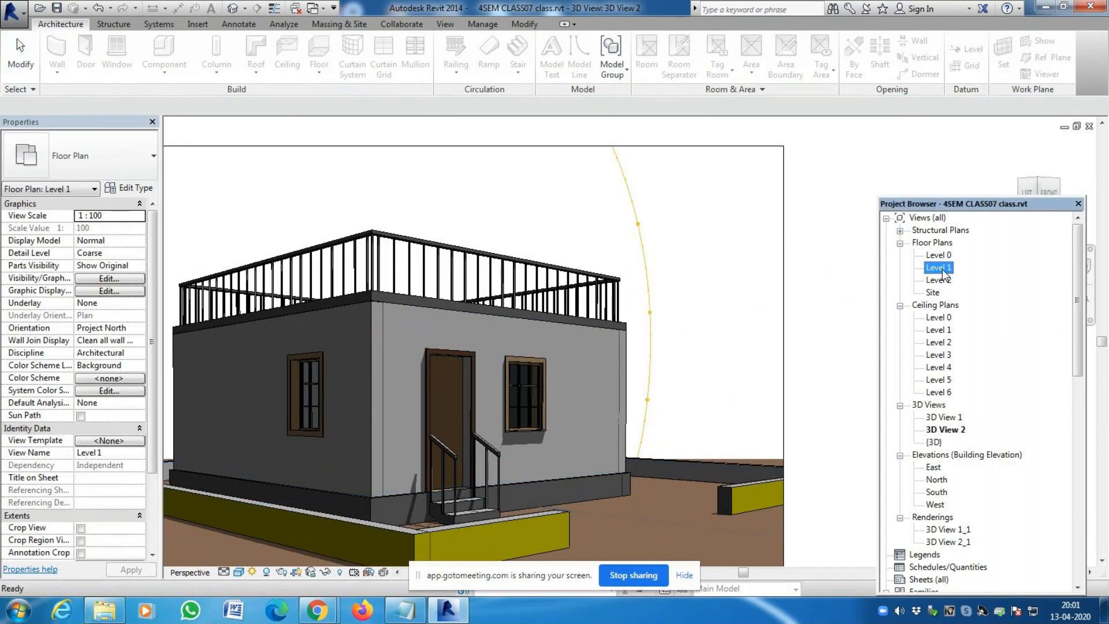
scroll(502, 408, up, 5)
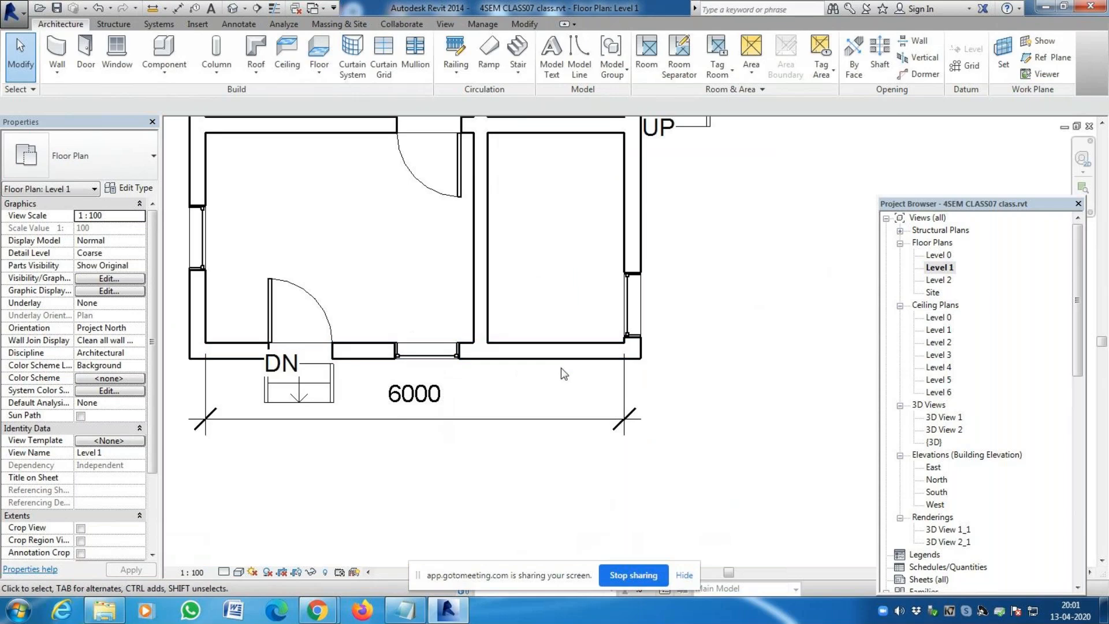
Try to split the front wall about 1260 mm right of the interior partition
key(s)
key(l)
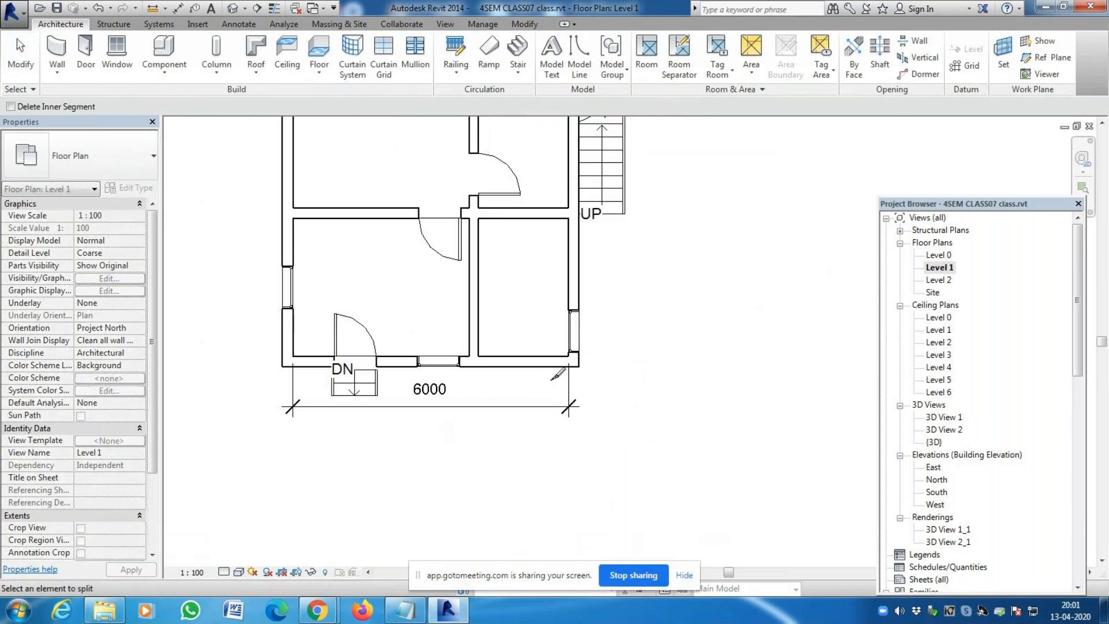
click(537, 361)
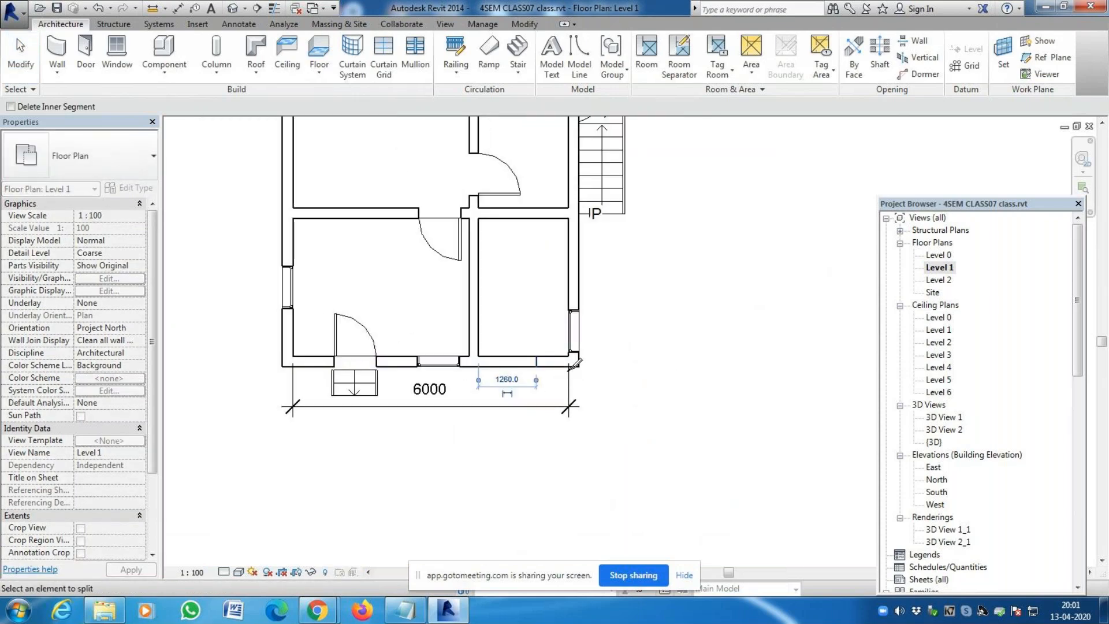
key(Escape)
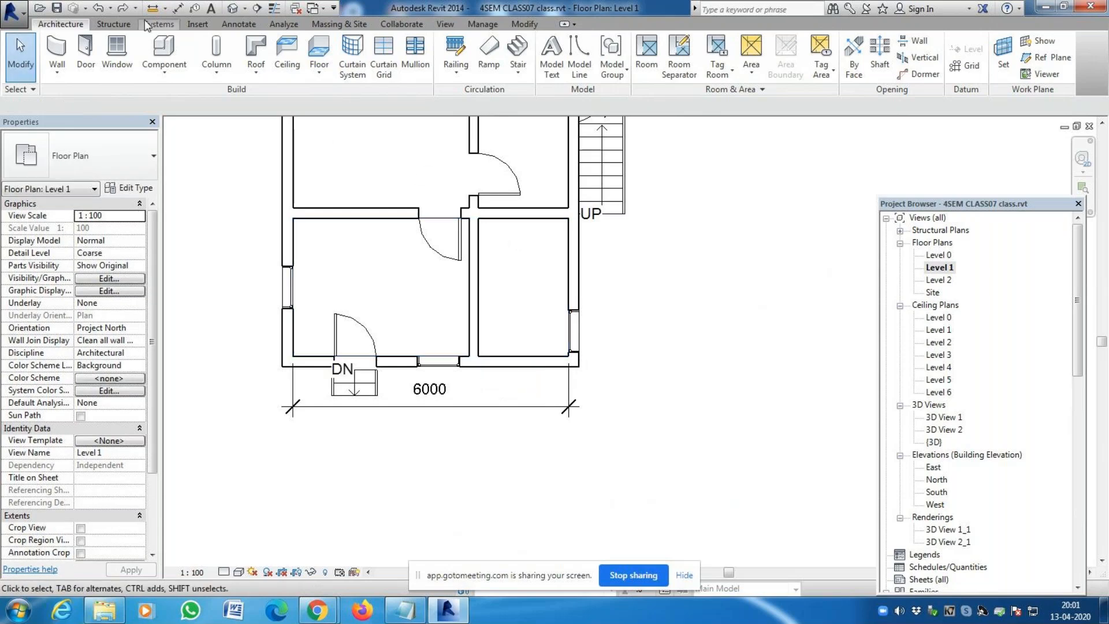
Split the front wall with Split Element about 1060 mm right of the interior partition
click(524, 23)
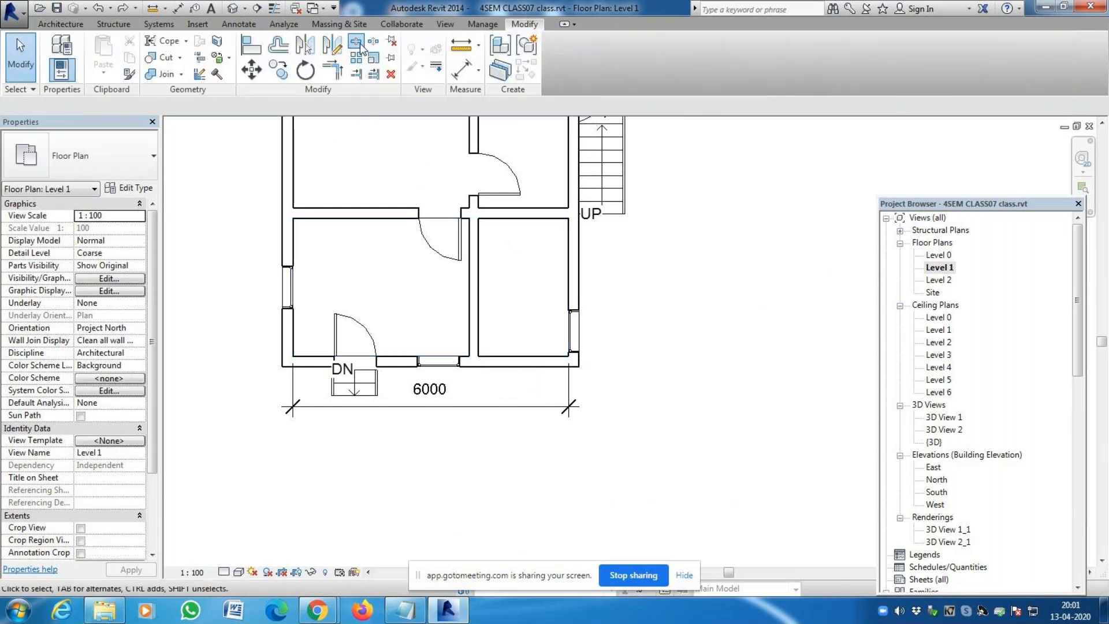
click(372, 58)
click(528, 361)
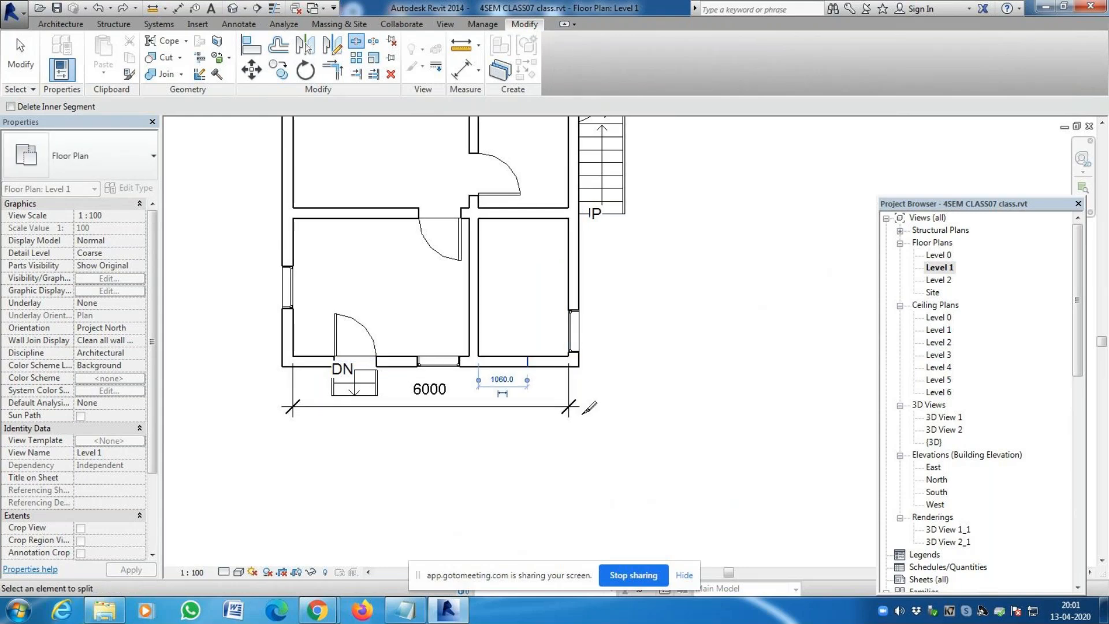
key(Escape)
key(Escape)
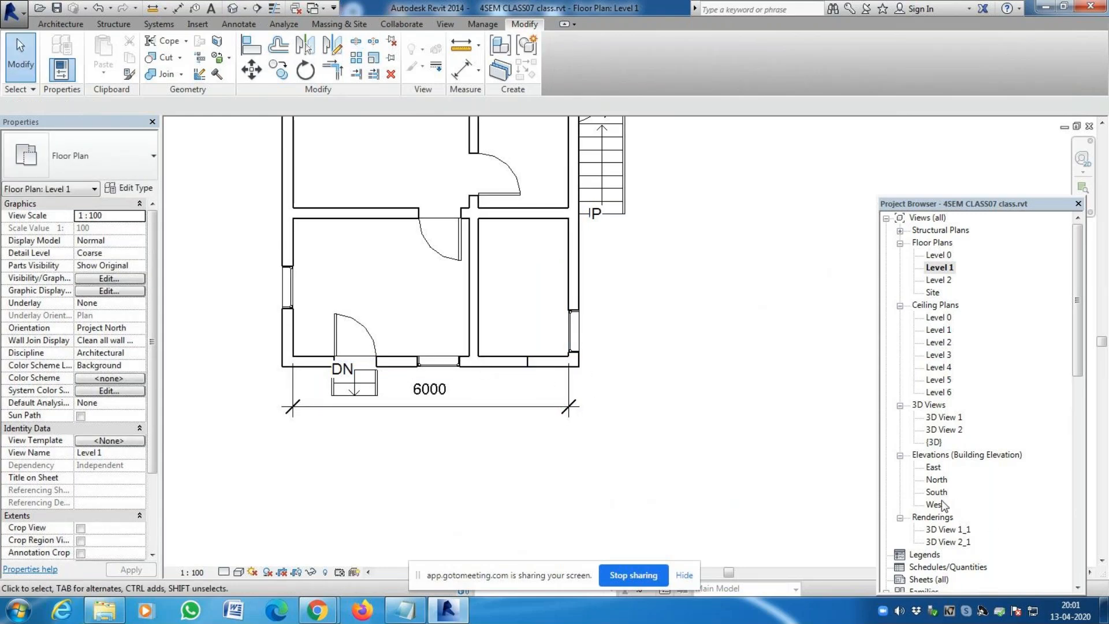
Return to 3D View 2 and select the front wall's segments in turn to check the split
double_click(952, 431)
scroll(607, 414, up, 2)
click(623, 401)
click(657, 393)
click(543, 367)
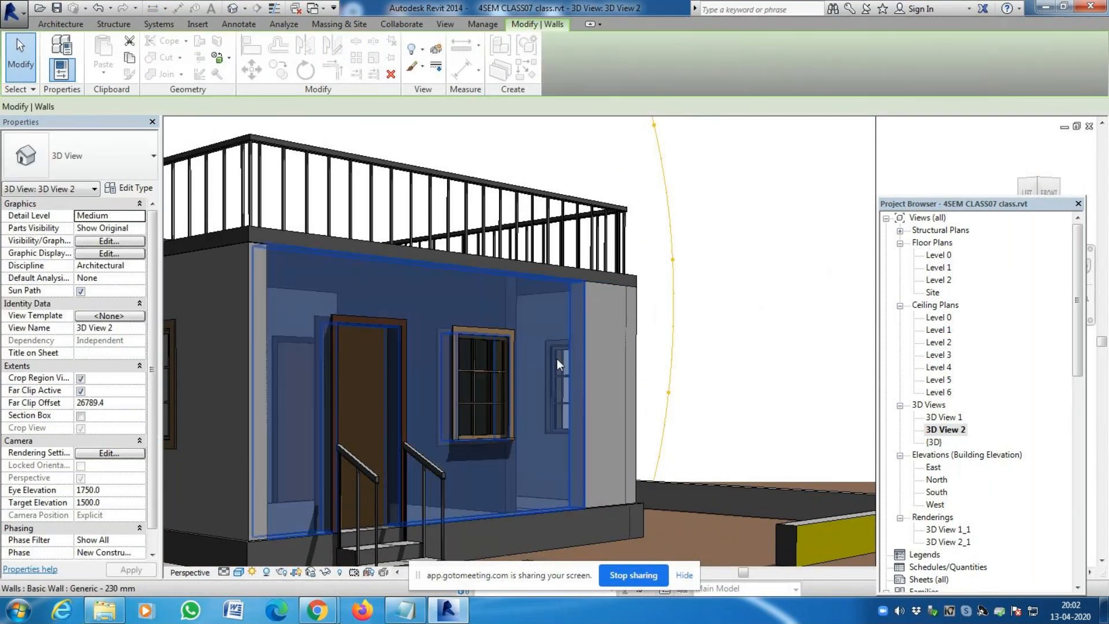
click(615, 352)
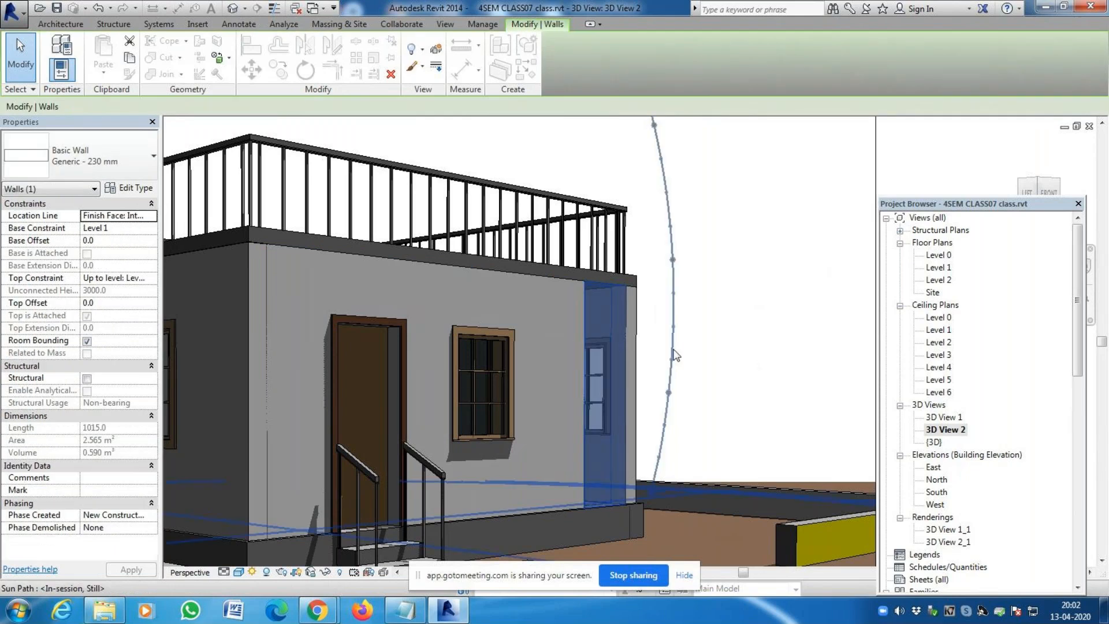
scroll(659, 451, down, 4)
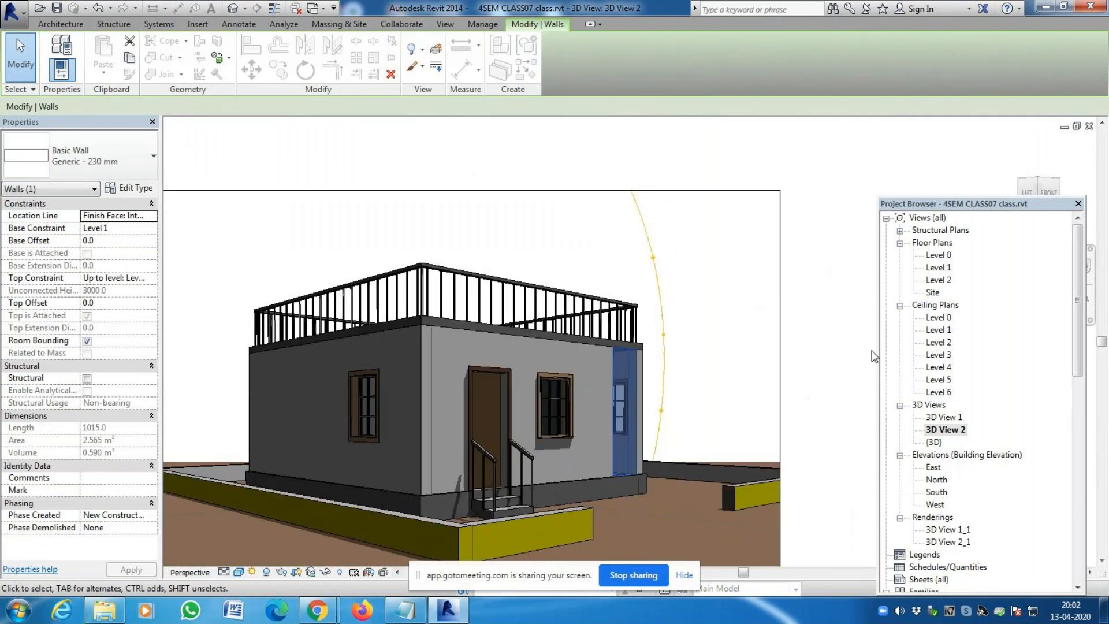
click(834, 318)
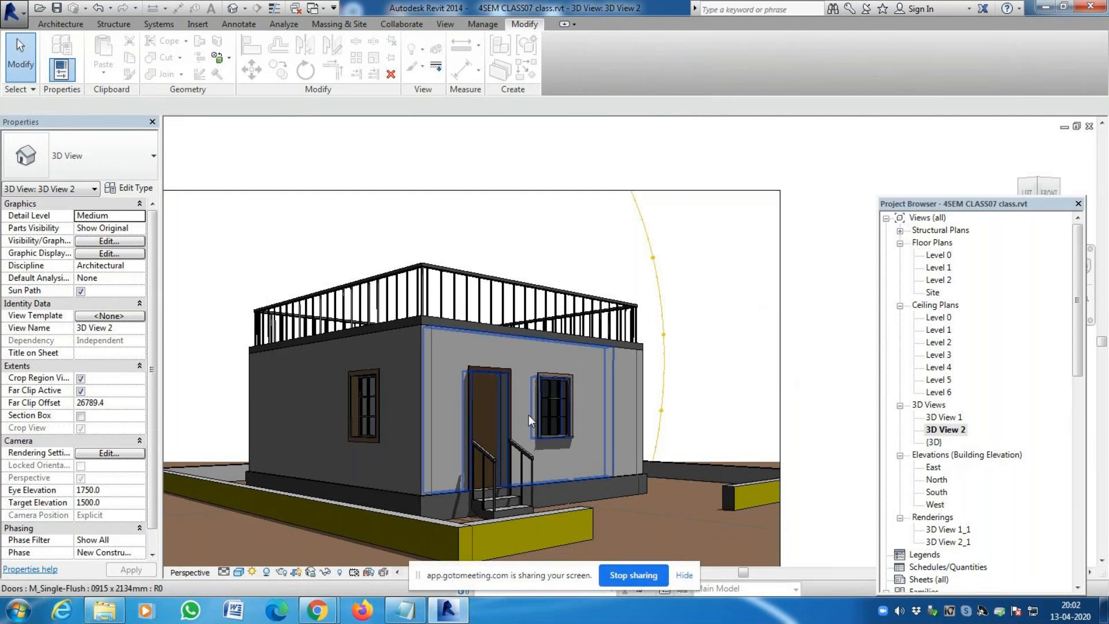
Duplicate the wall type of the front wall's right-end segment as Generic - 230 mm marble
click(629, 389)
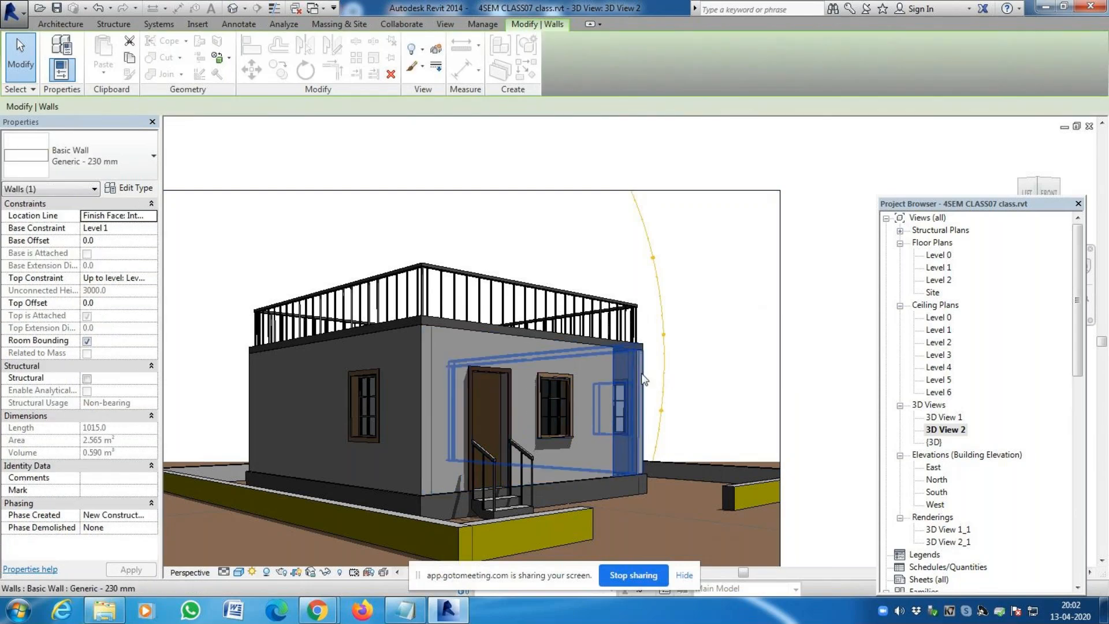
scroll(673, 386, up, 3)
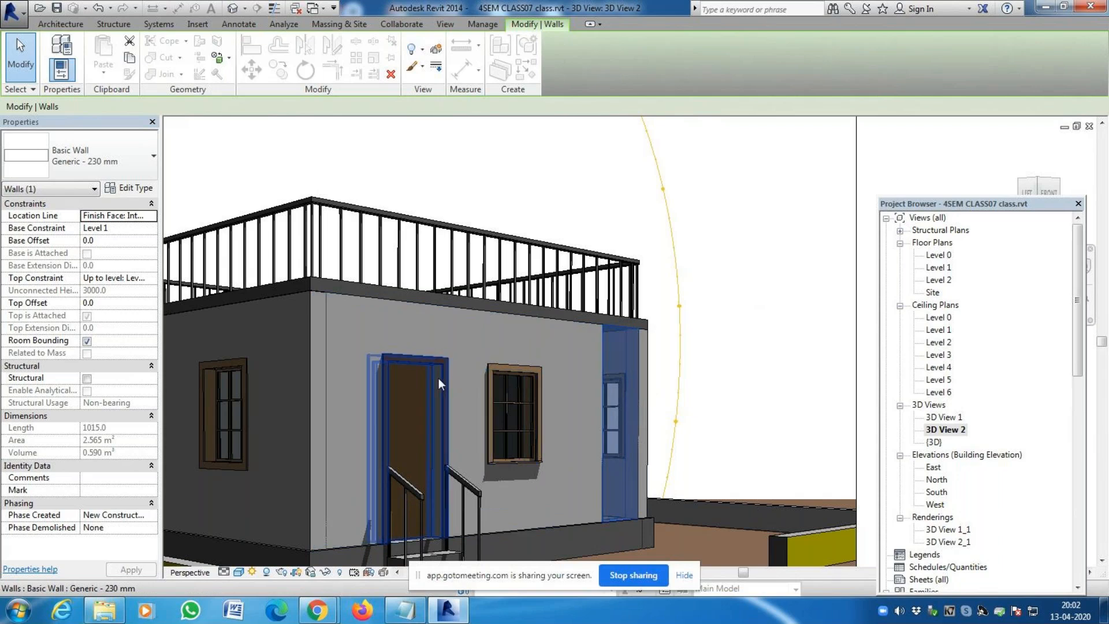
click(147, 190)
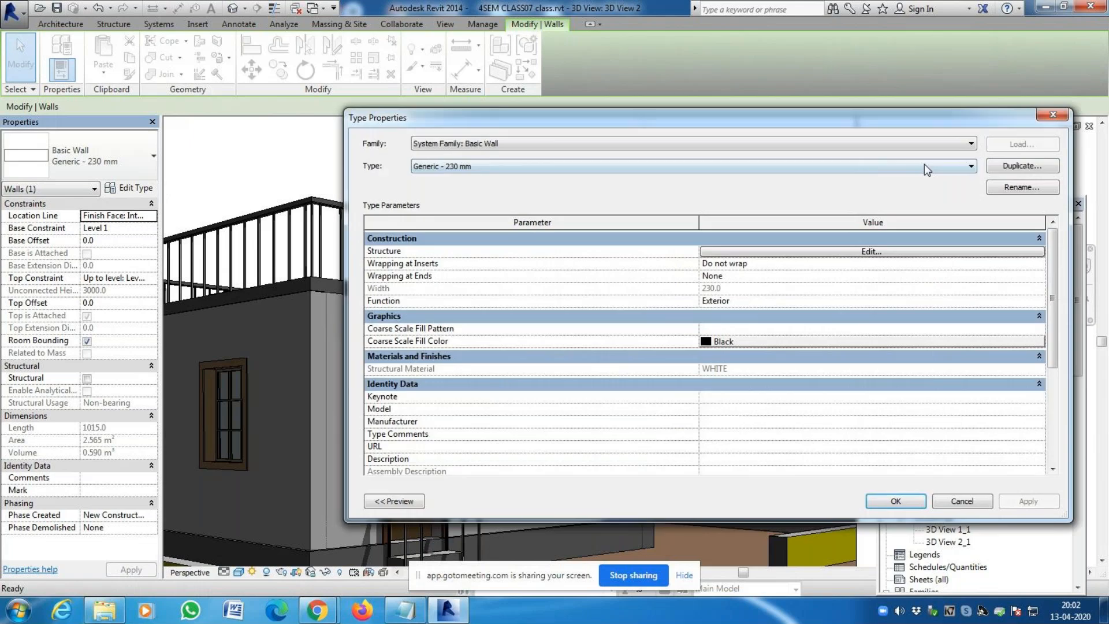
click(1019, 168)
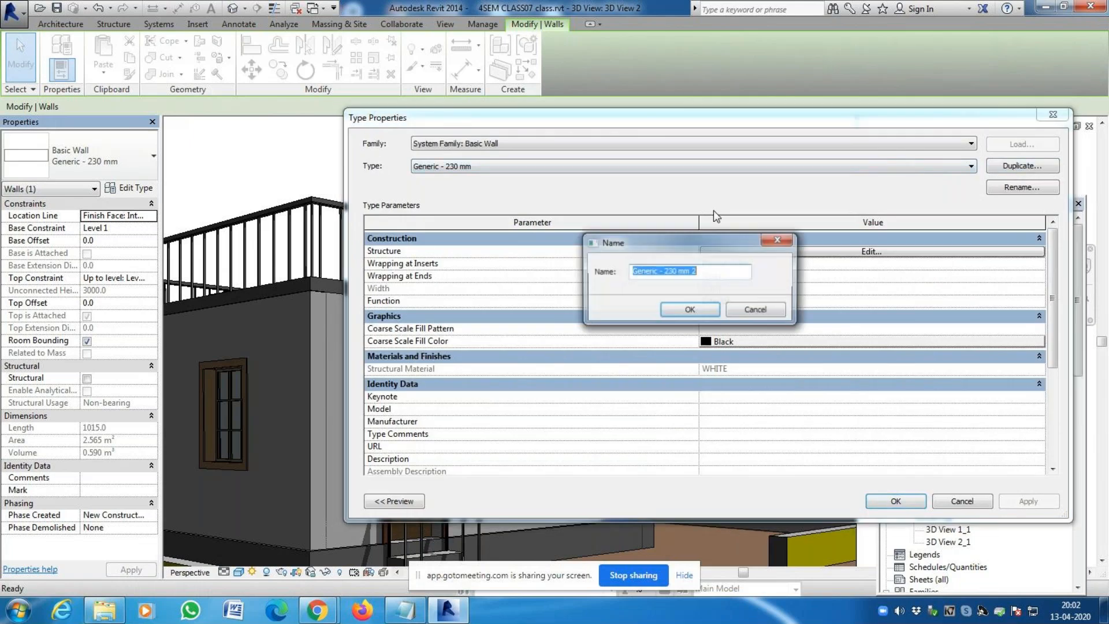
click(695, 271)
key(BackSpace)
text(ma)
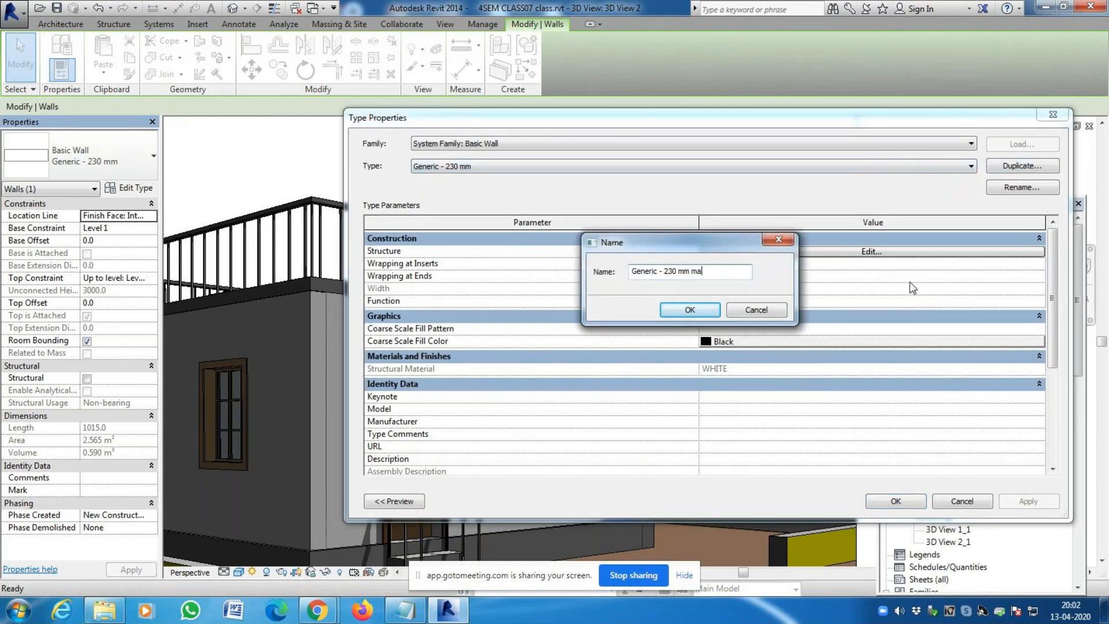
key(Return)
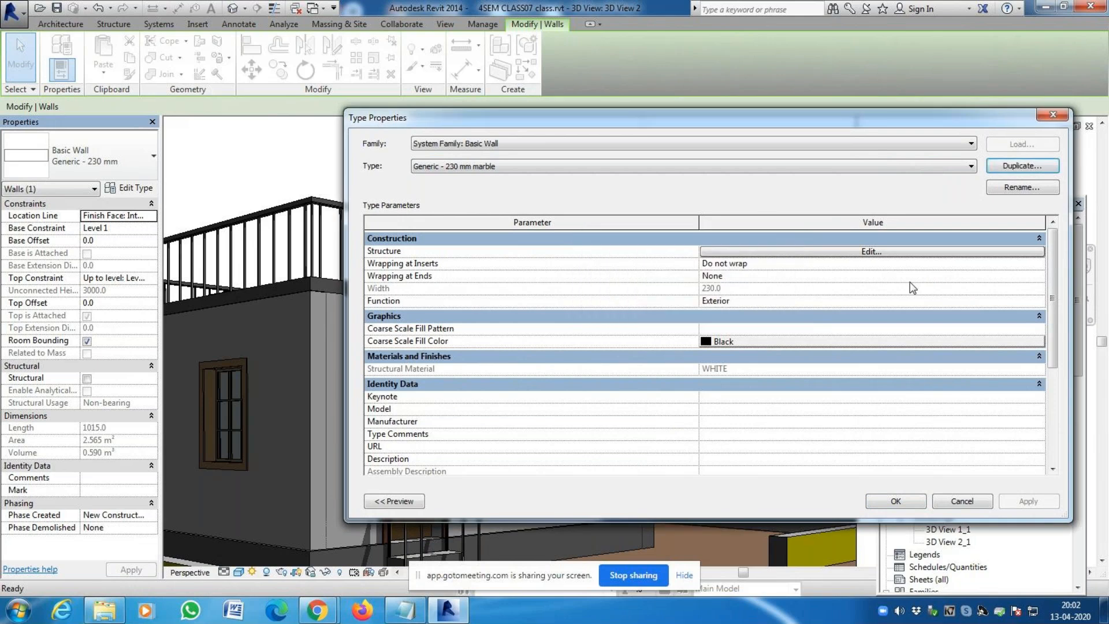
Open the structure layer's material in the marble wall type and create a new material for it
click(920, 252)
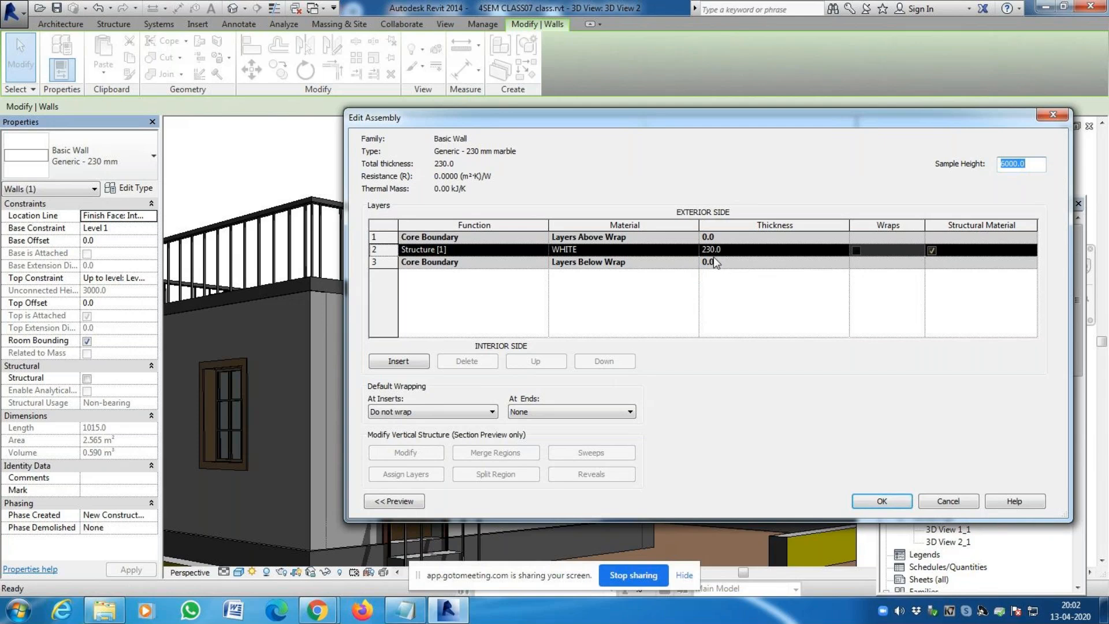
click(693, 249)
click(694, 249)
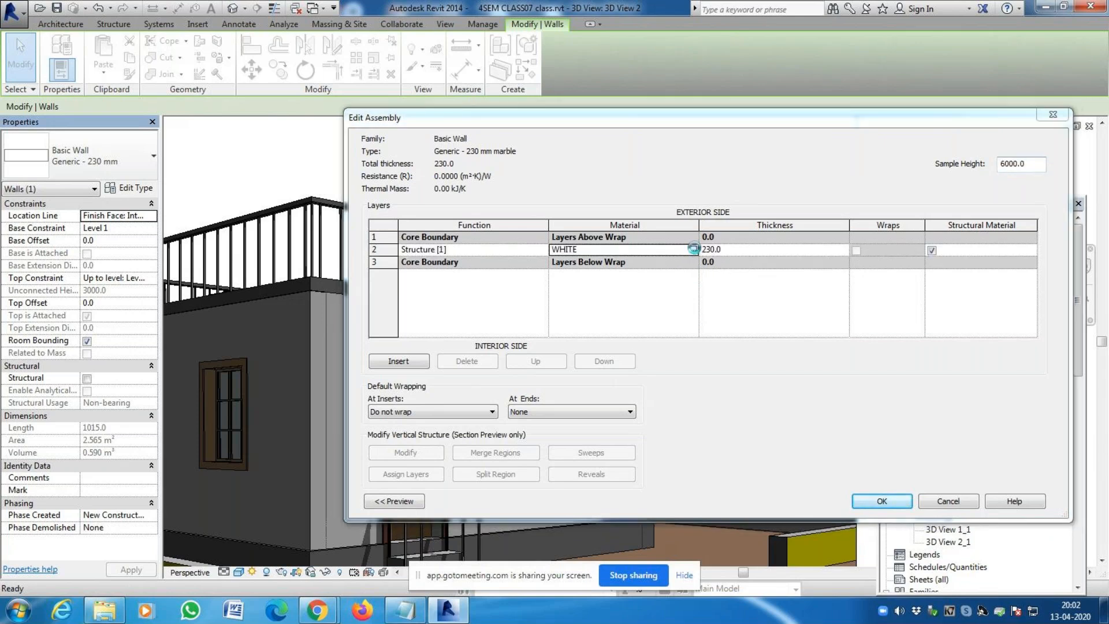
click(131, 461)
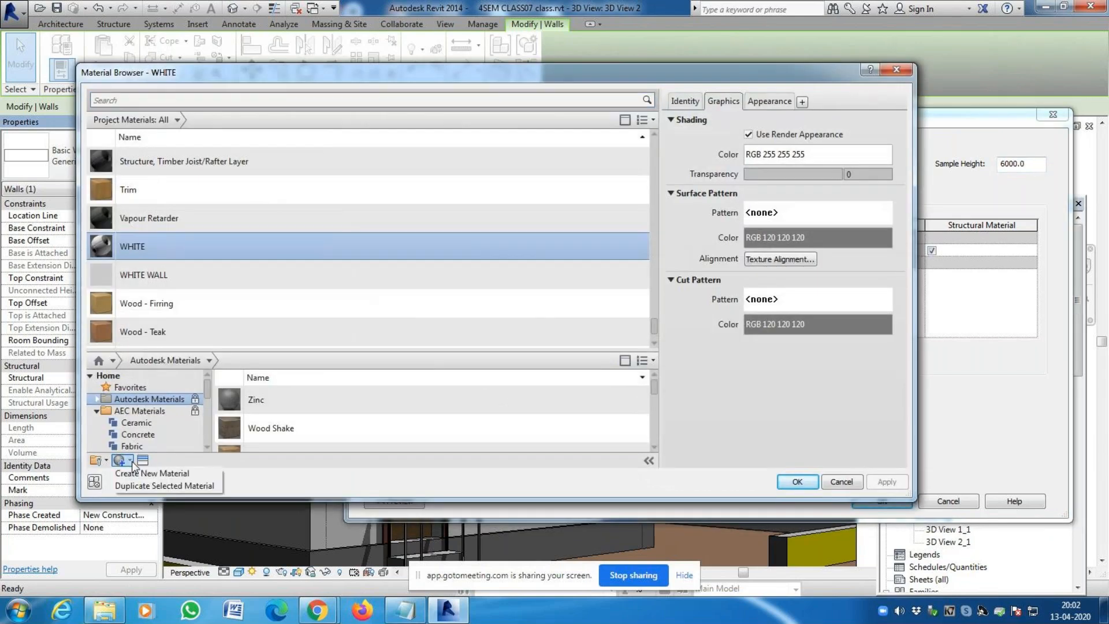
click(179, 474)
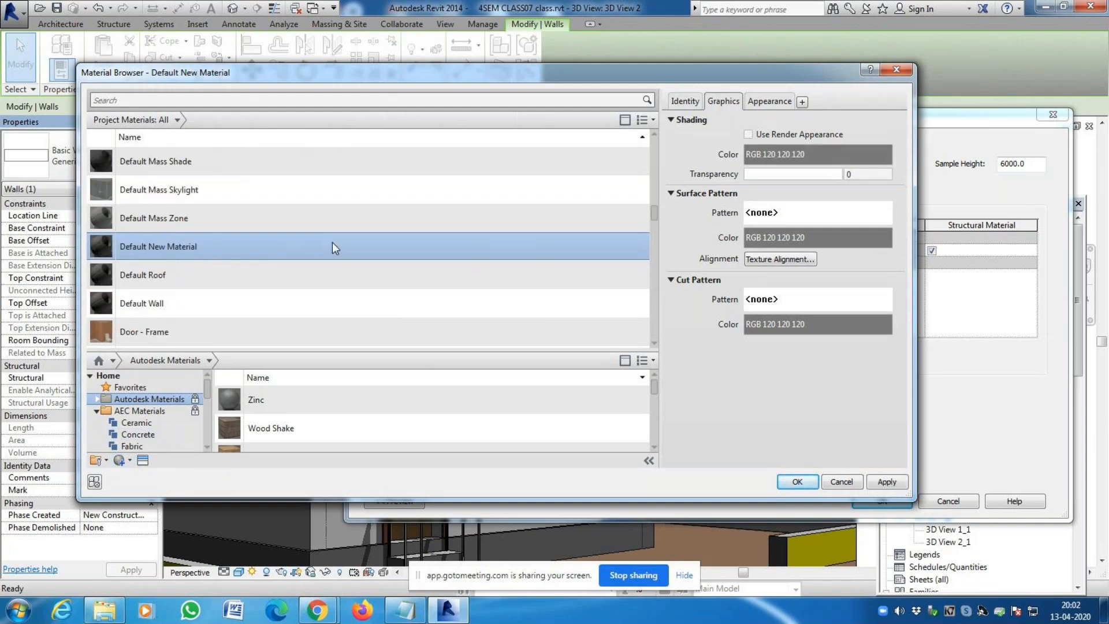
Try to rename the new material to marble and to its uppercase form MARBLE
right_click(172, 246)
click(210, 282)
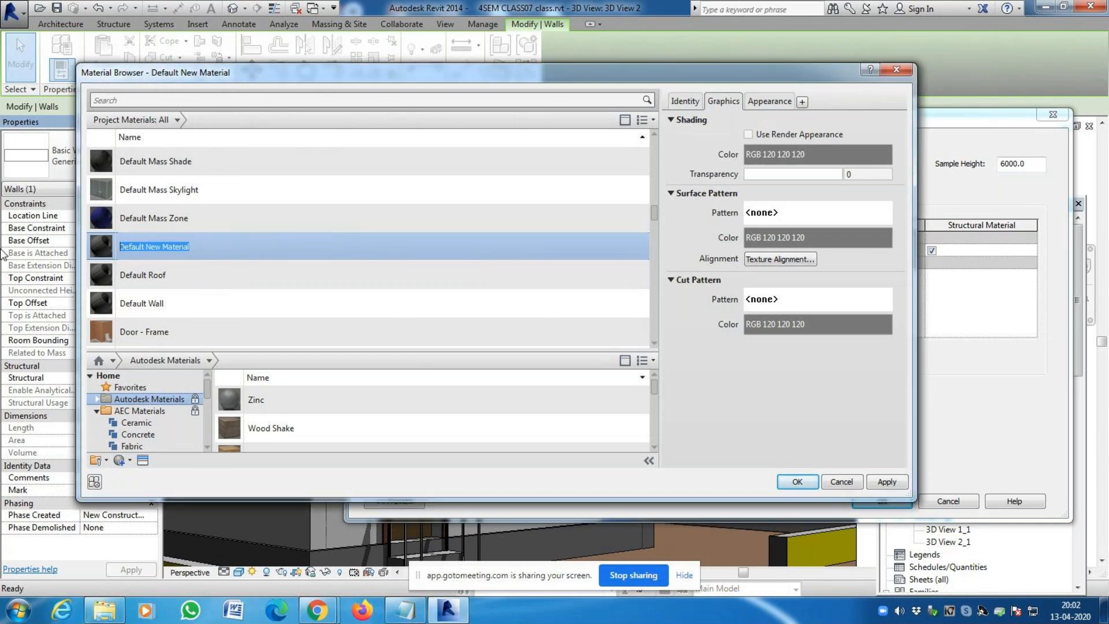
text(marble)
key(Return)
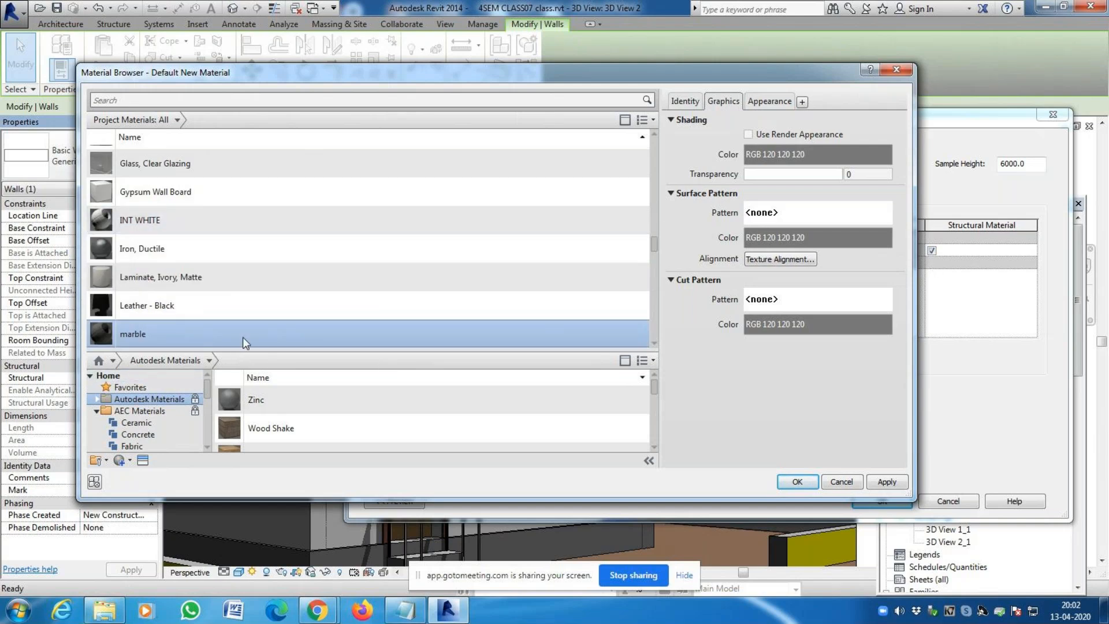
right_click(160, 331)
click(193, 368)
text(MARBLE)
key(Return)
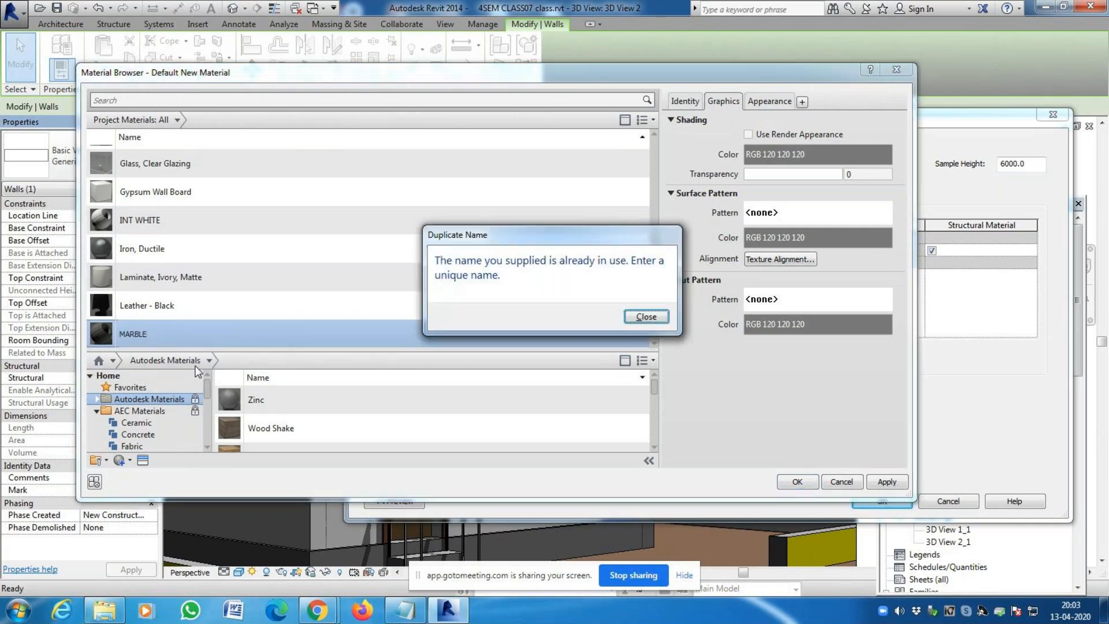
click(646, 317)
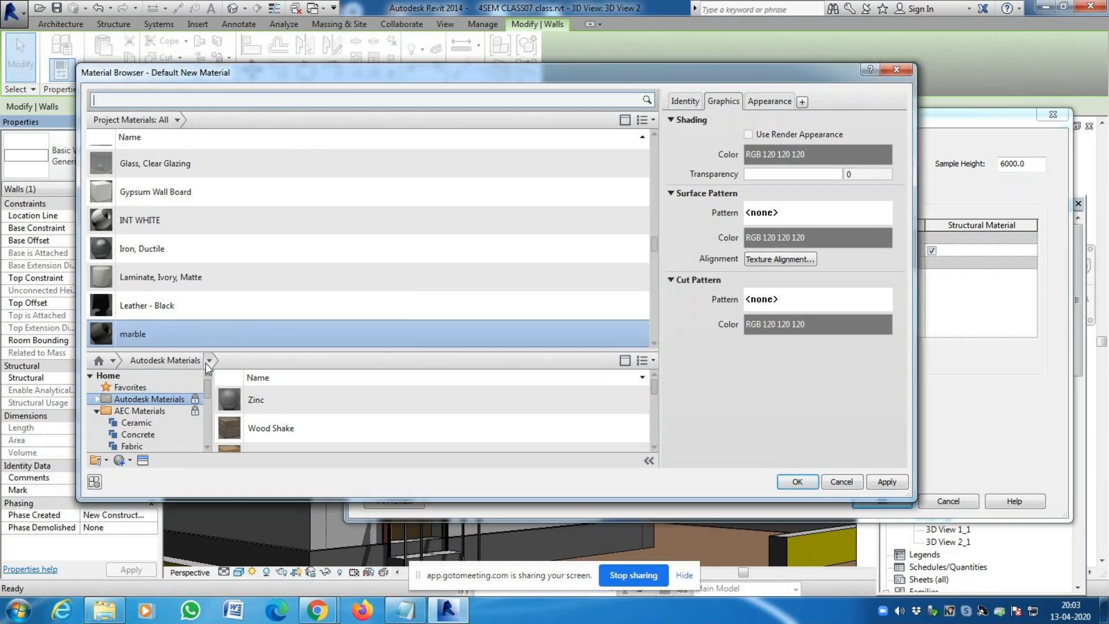
Rename the new material to marble followed by the instructor's first name
right_click(144, 336)
click(173, 375)
text(marble rijoe)
key(Return)
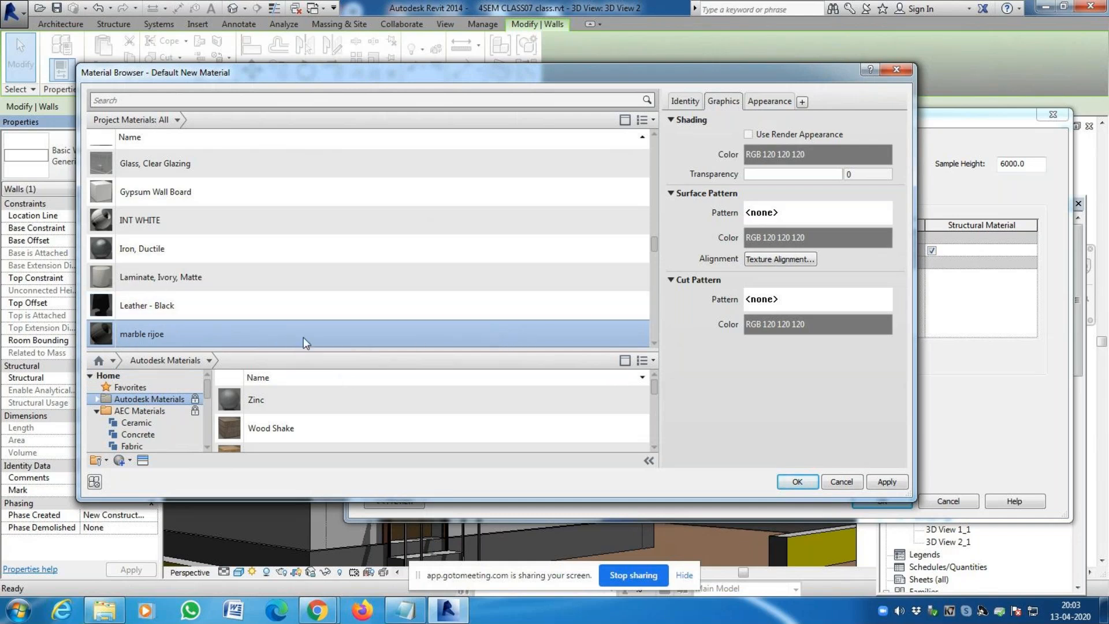
Start assigning an appearance image to the new marble material and open the GRANITE folder inside MATERIALS on drive D
click(769, 103)
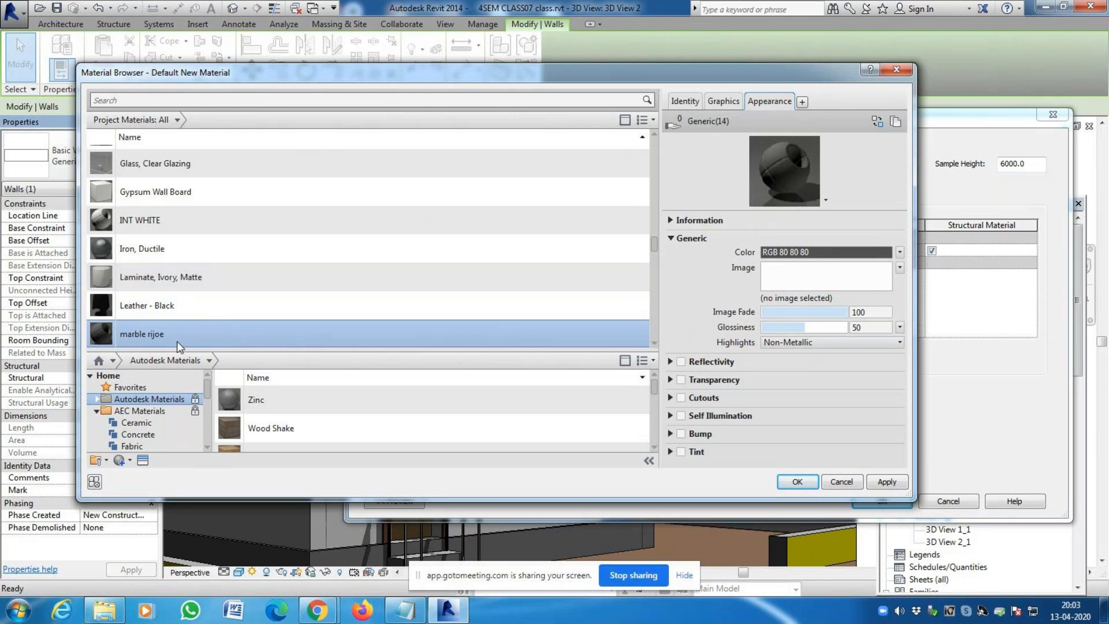
click(862, 275)
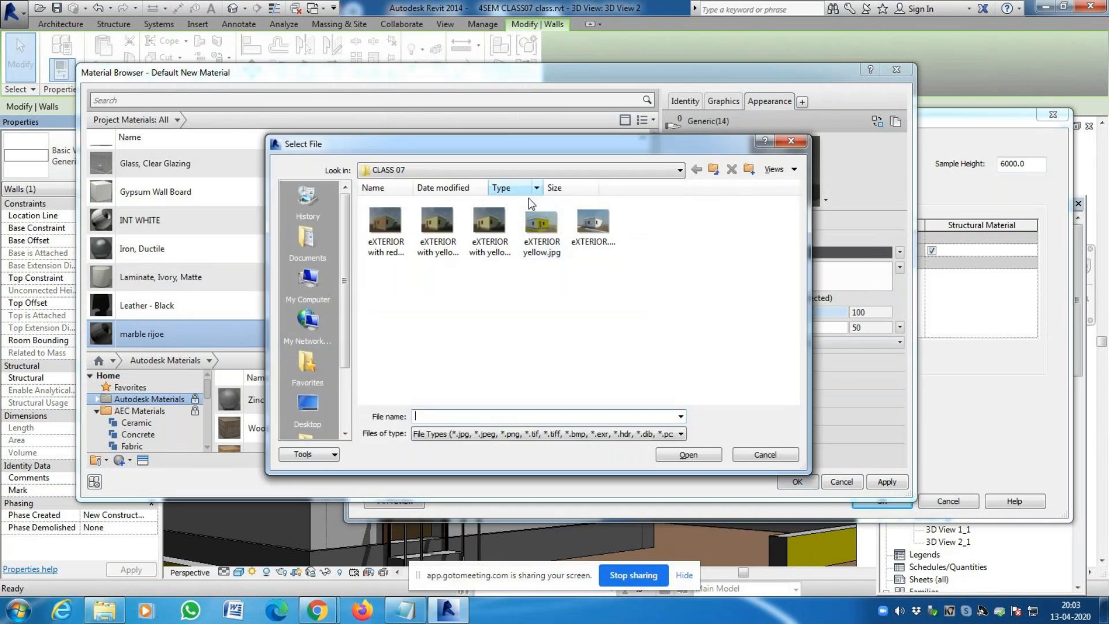
click(529, 171)
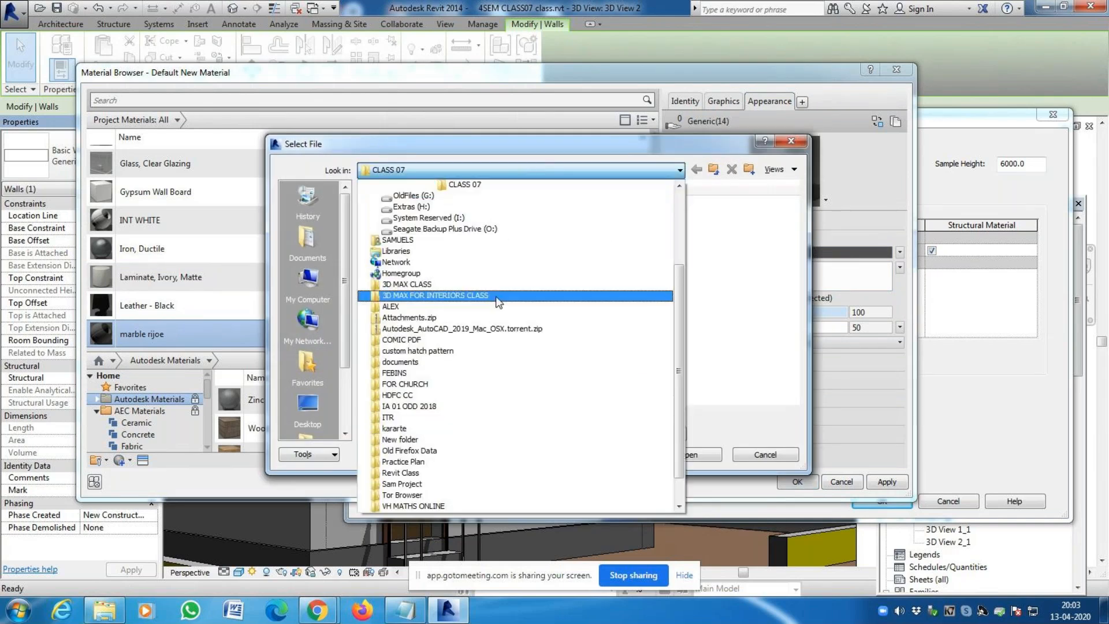
scroll(493, 286, up, 3)
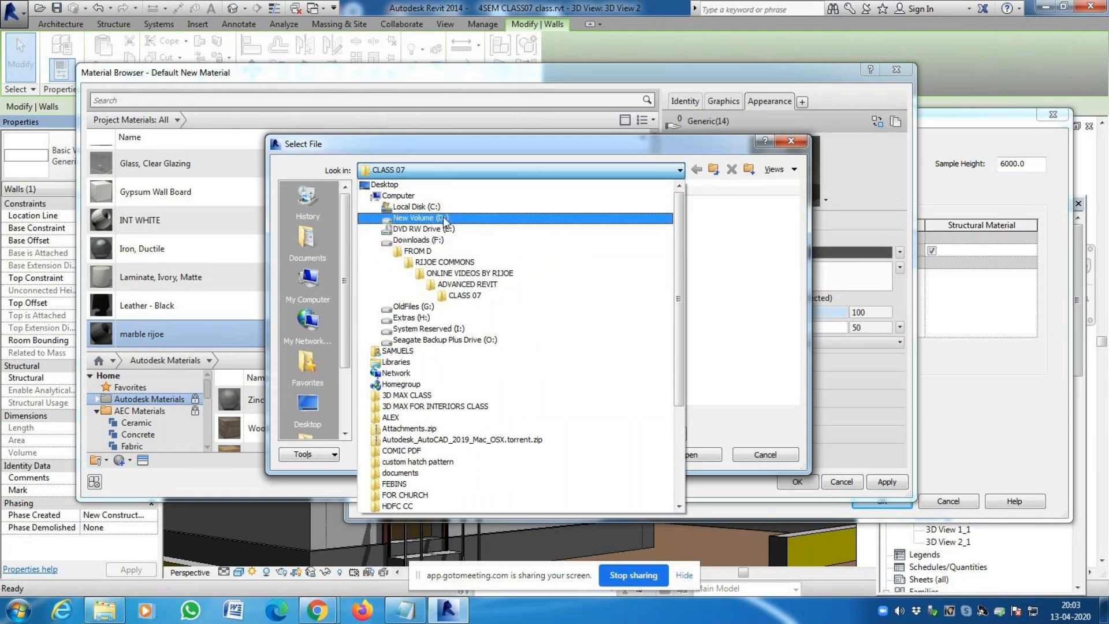
click(443, 217)
double_click(399, 243)
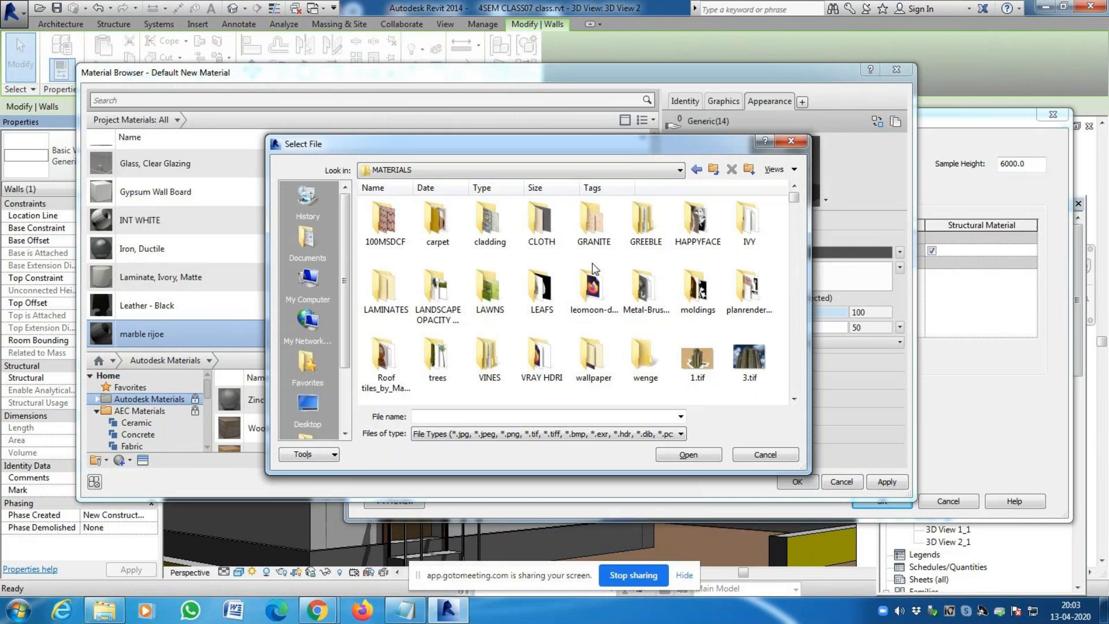
double_click(593, 237)
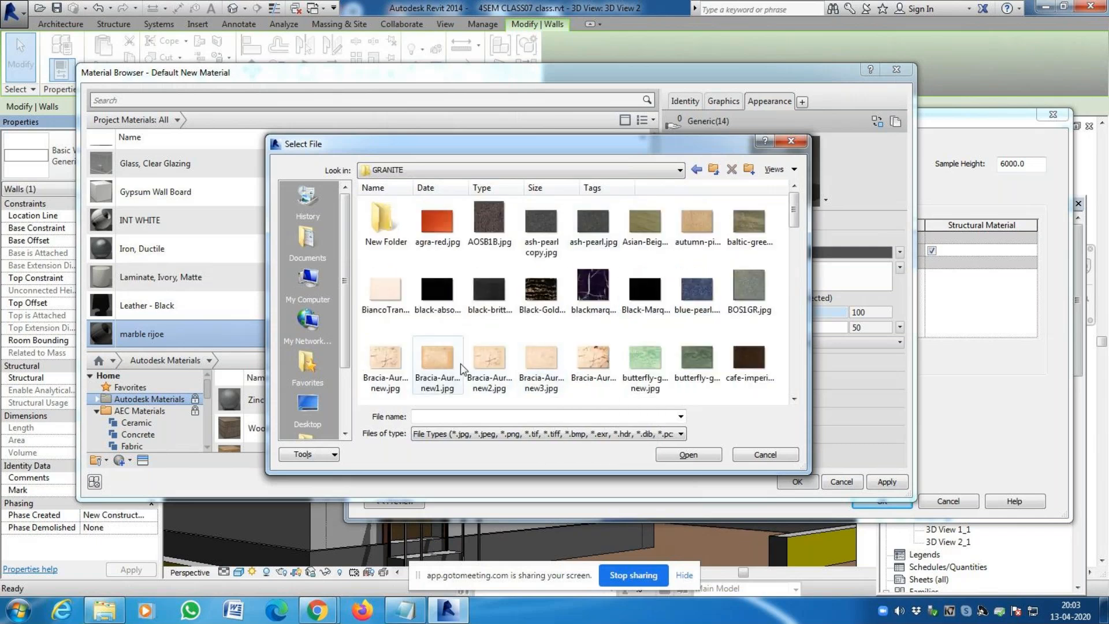
Look through the granite texture images and preview royal-red.jpg and Rubino.jpg at full size
click(709, 228)
scroll(702, 284, down, 3)
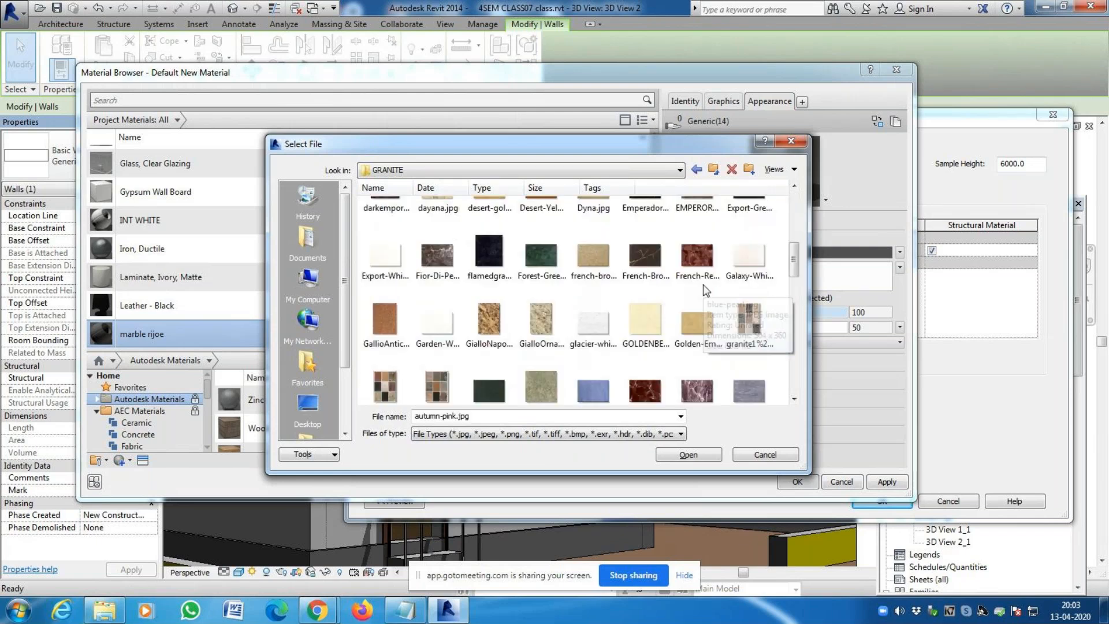
scroll(694, 321, down, 3)
scroll(668, 337, down, 5)
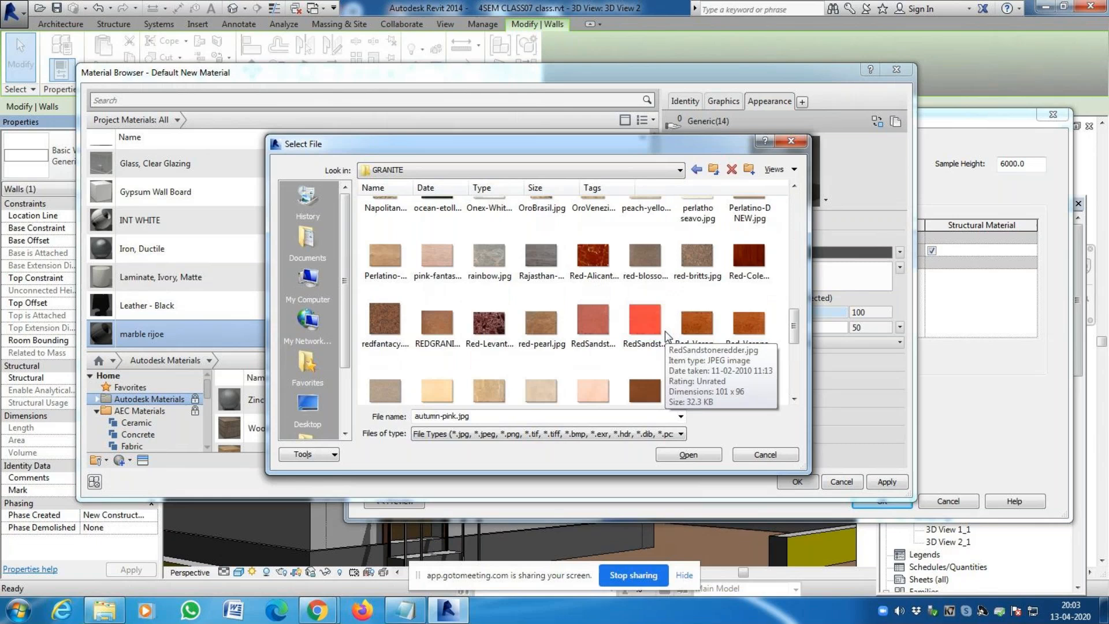
scroll(665, 341, down, 3)
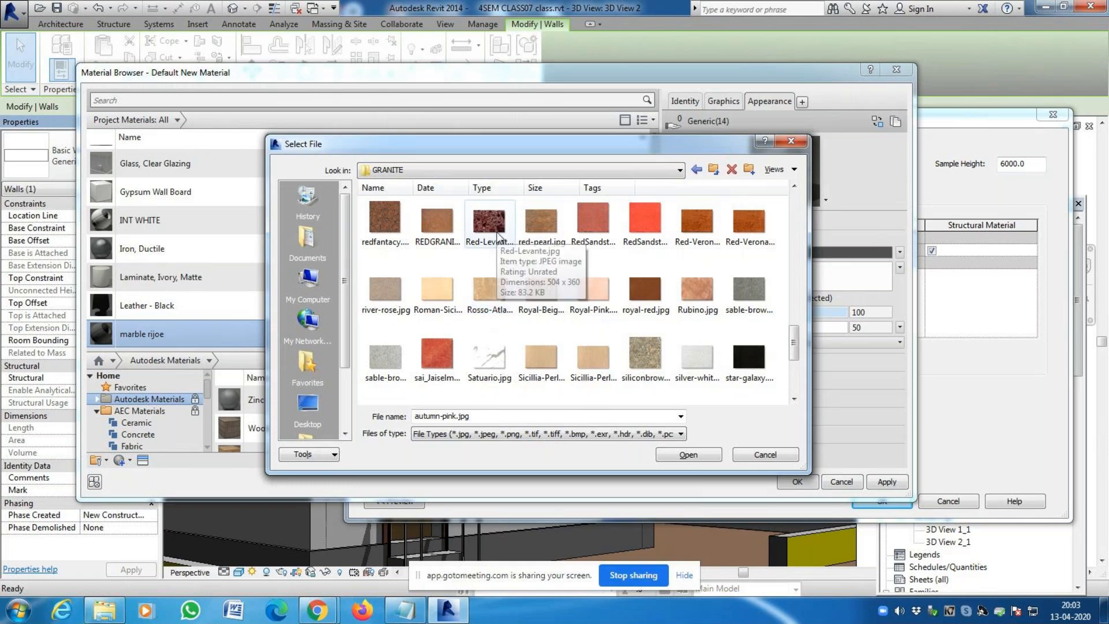
click(498, 237)
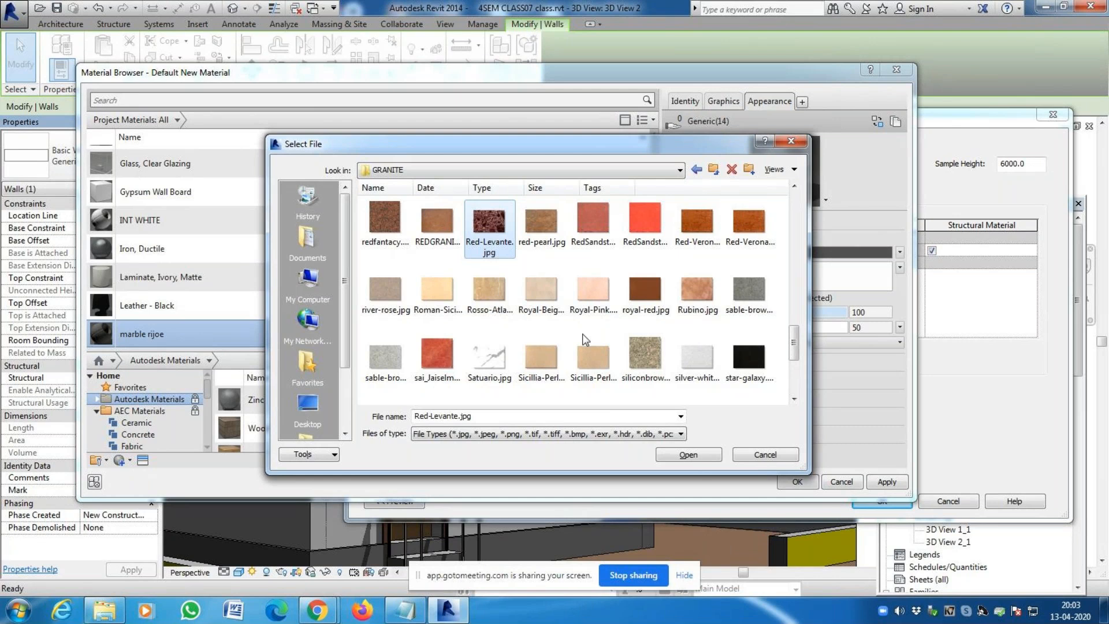
click(645, 296)
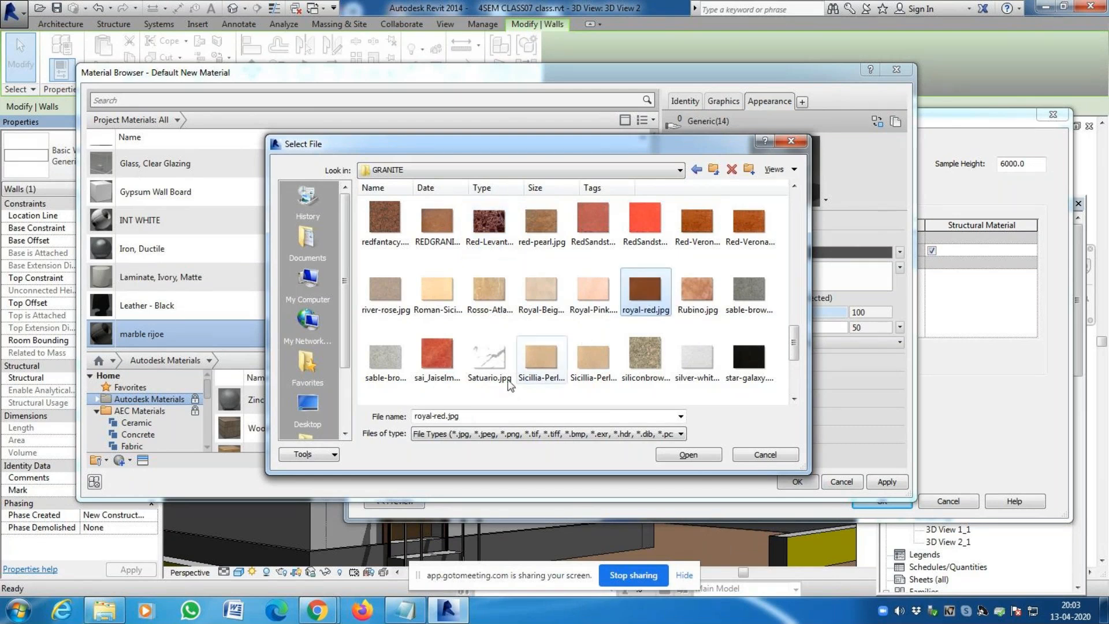
right_click(655, 287)
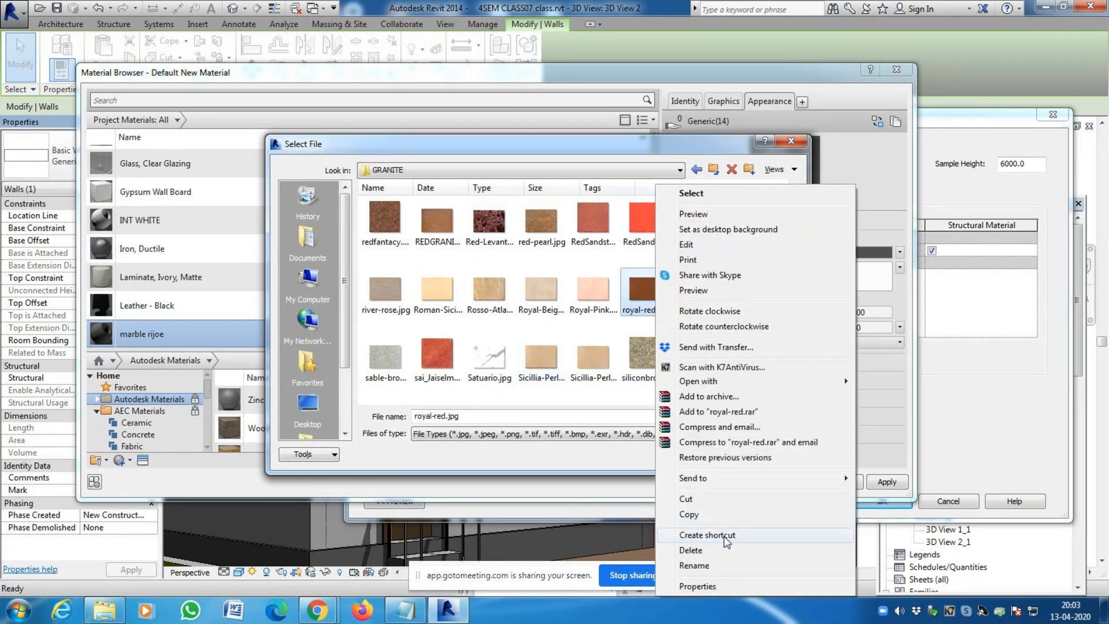
click(710, 290)
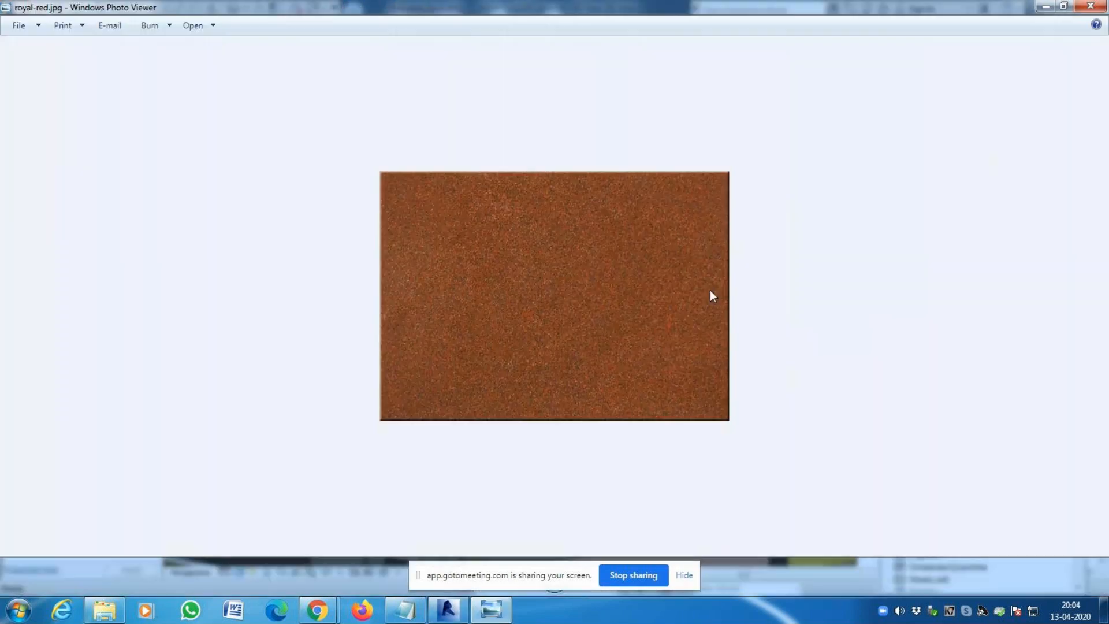
click(1096, 11)
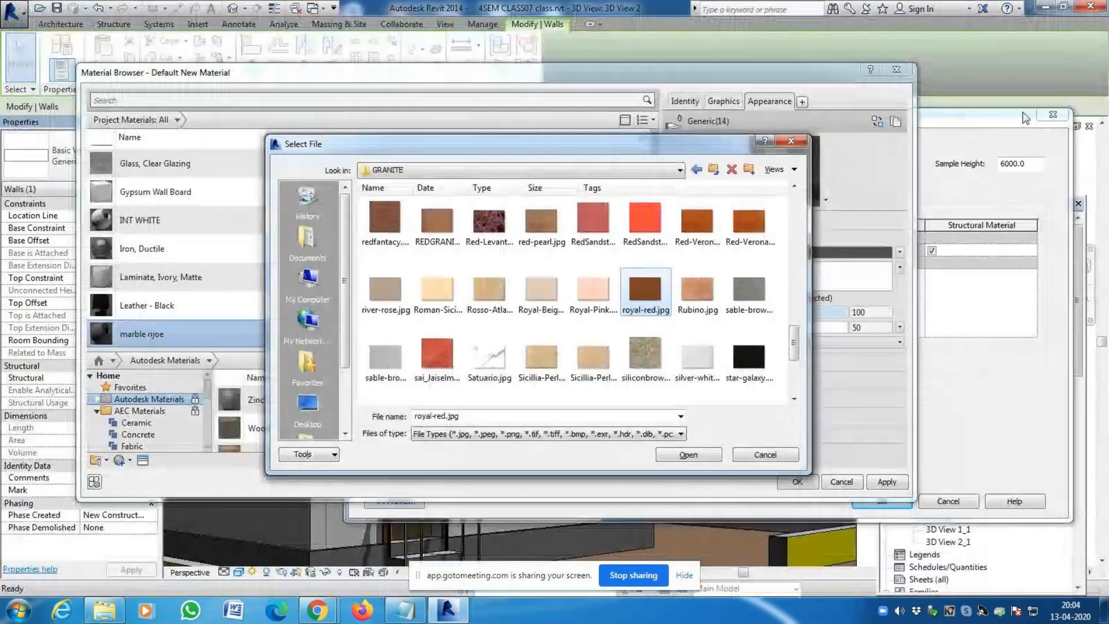
right_click(699, 288)
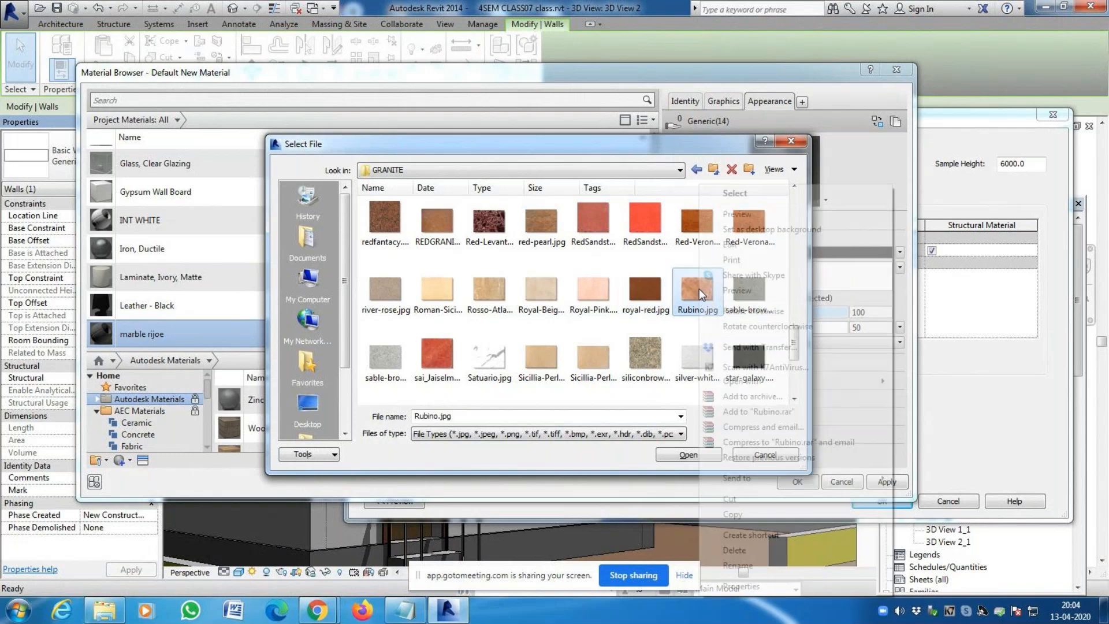
click(741, 291)
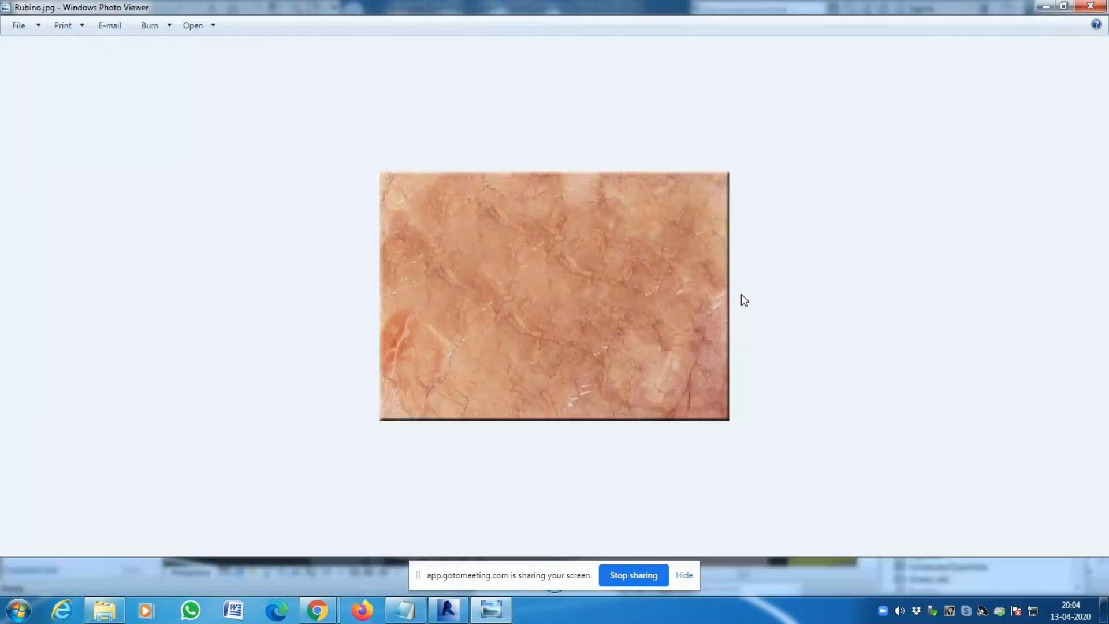
click(1099, 6)
Preview the granite texture images ash-pearl.jpg, blackmarqina.jpg and AOSB1B.jpg at full size
scroll(654, 237, up, 5)
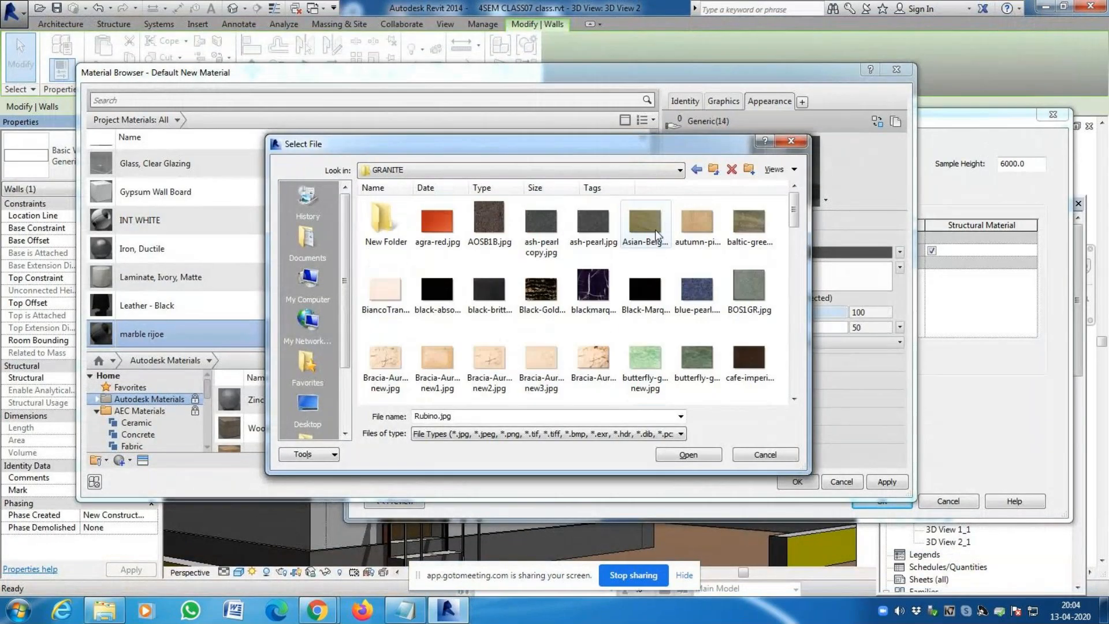
click(602, 228)
right_click(603, 228)
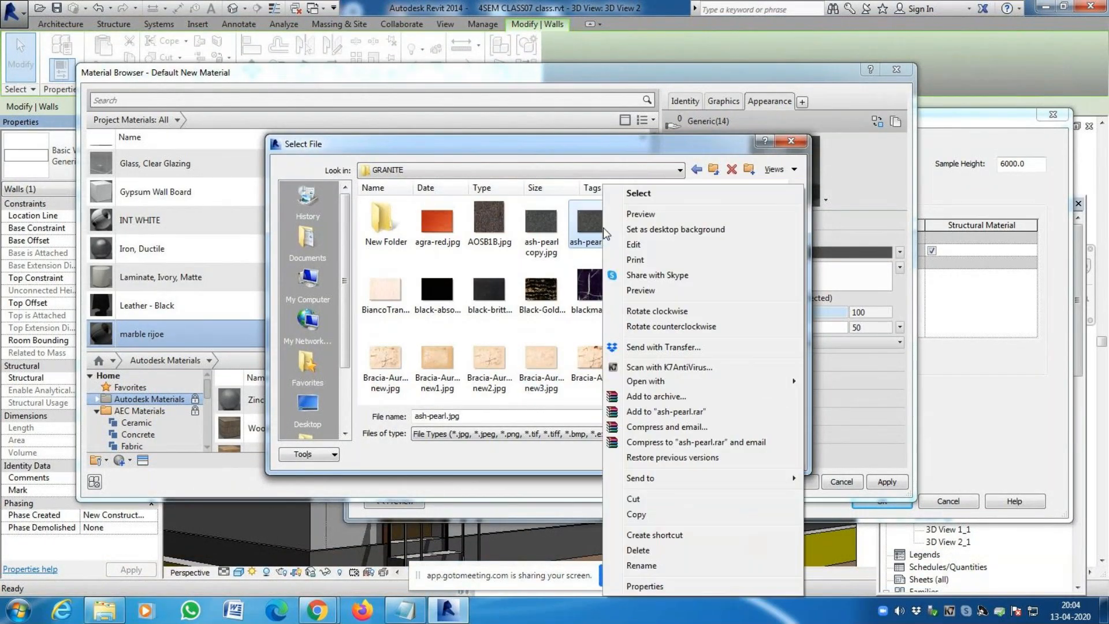
click(649, 290)
click(1091, 6)
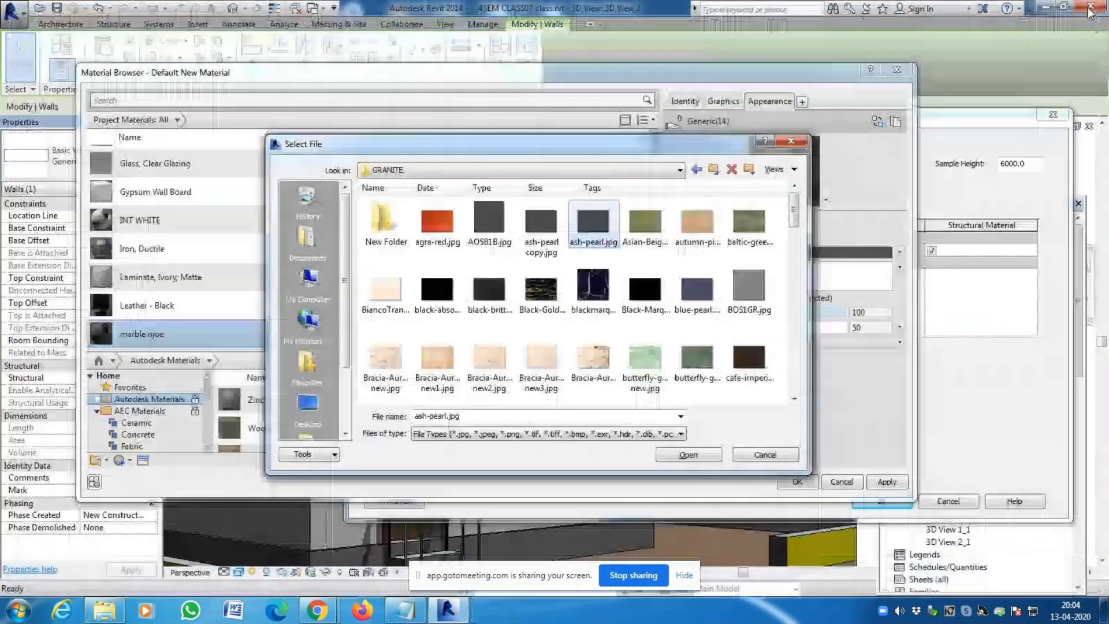
click(598, 284)
right_click(597, 283)
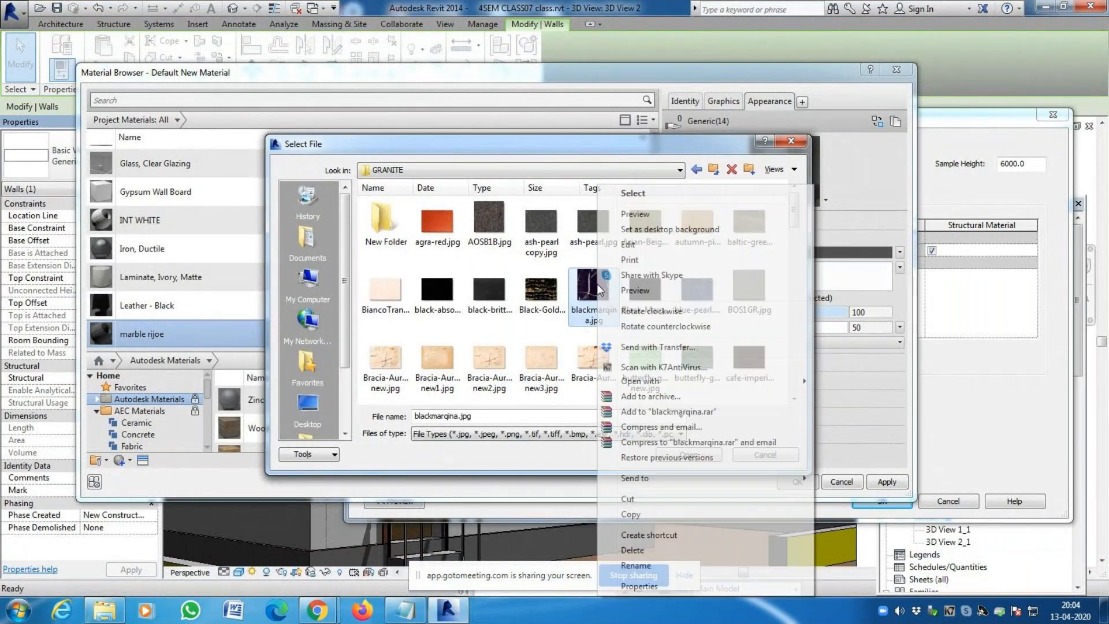
click(636, 290)
click(1091, 7)
click(495, 240)
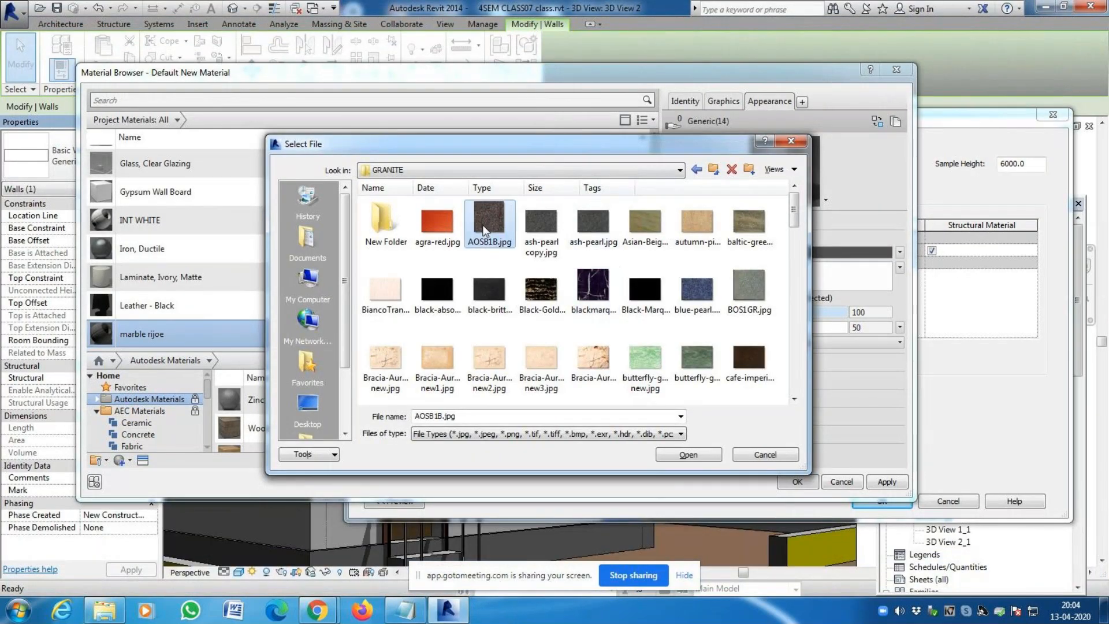
right_click(491, 234)
click(516, 292)
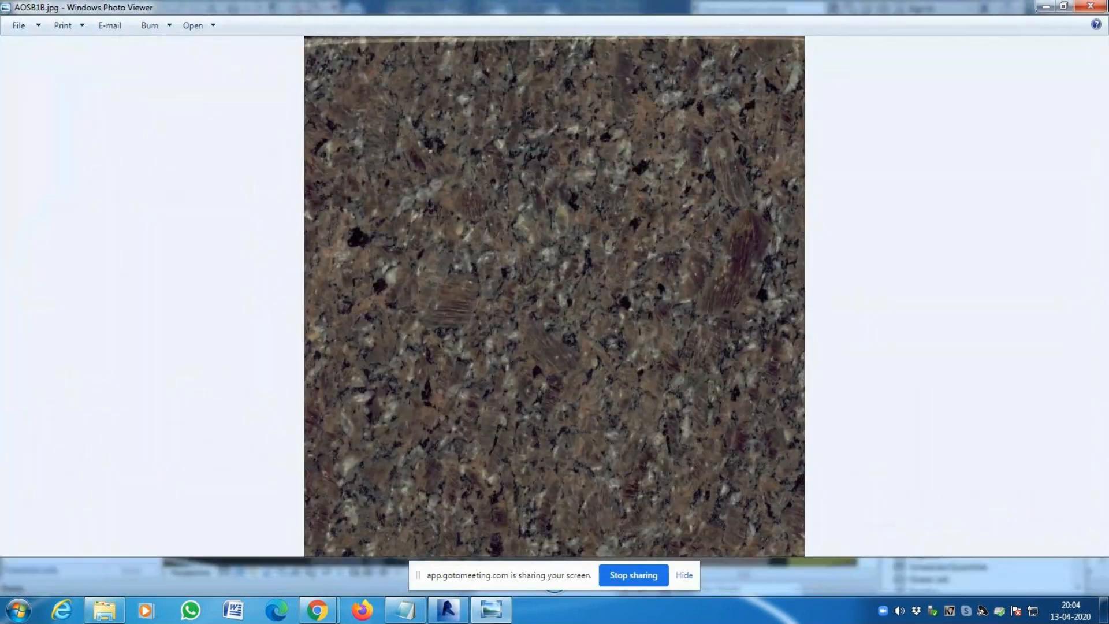
click(1092, 7)
Assign ash-pearl copy.jpg from the GRANITE folder as the new material's appearance image
click(600, 221)
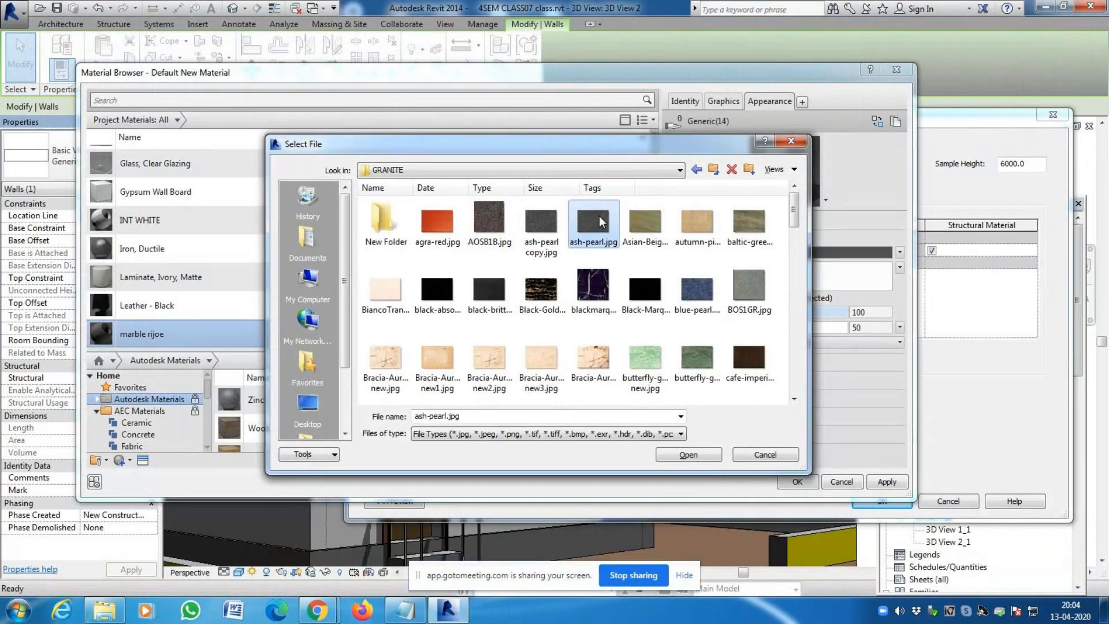
click(540, 224)
click(688, 455)
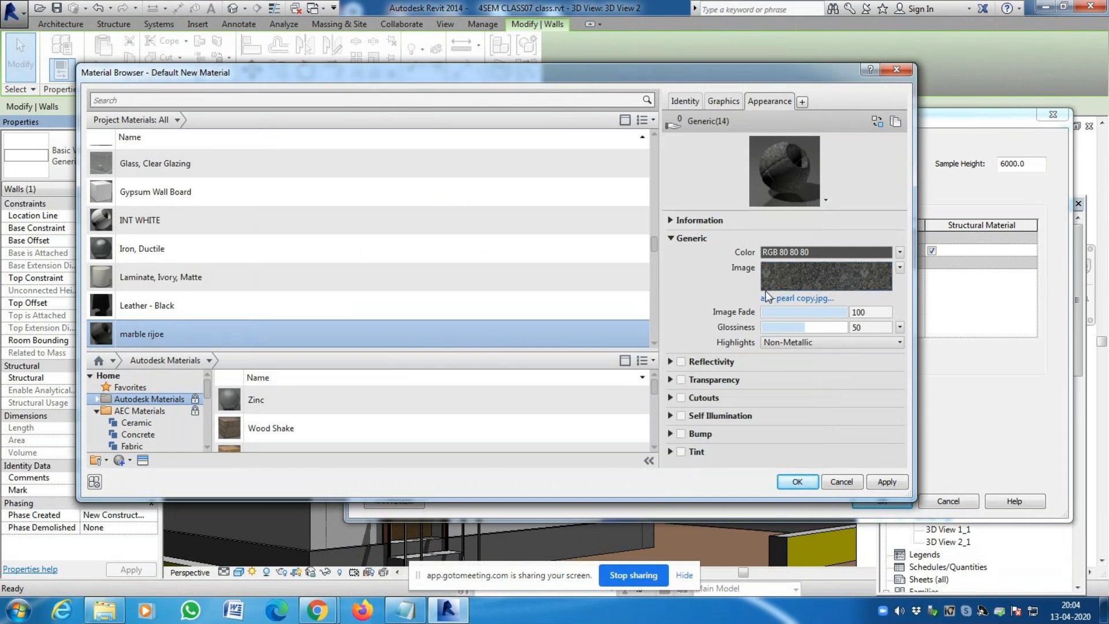
Rename the new material POLISED GRANITE and set its glossiness to 86
right_click(145, 339)
click(174, 376)
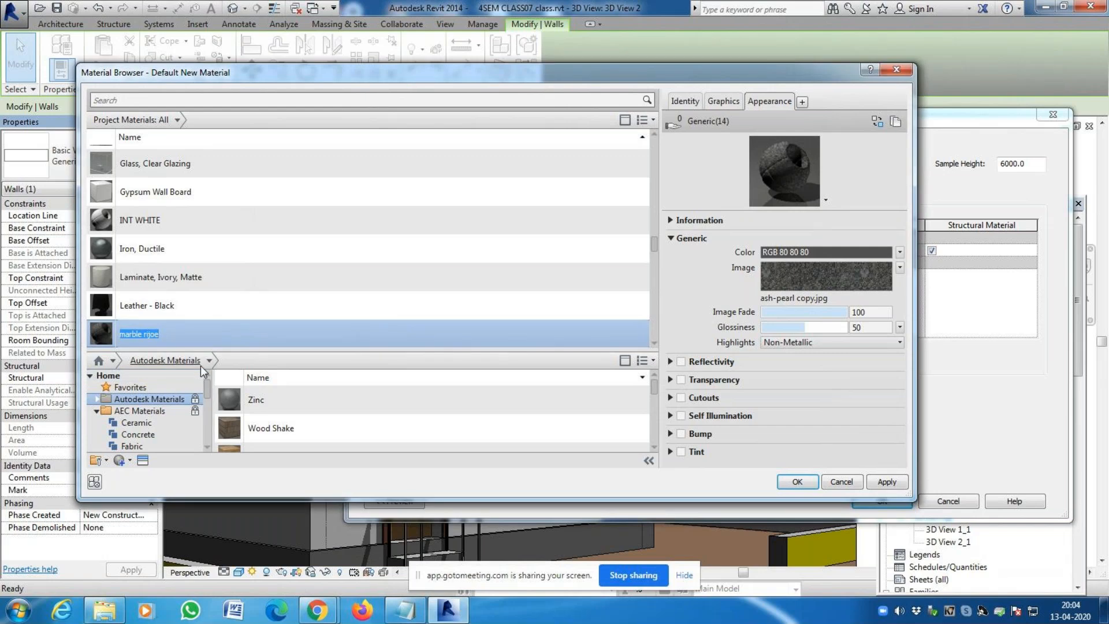
text(POLISED GRANITE)
key(Return)
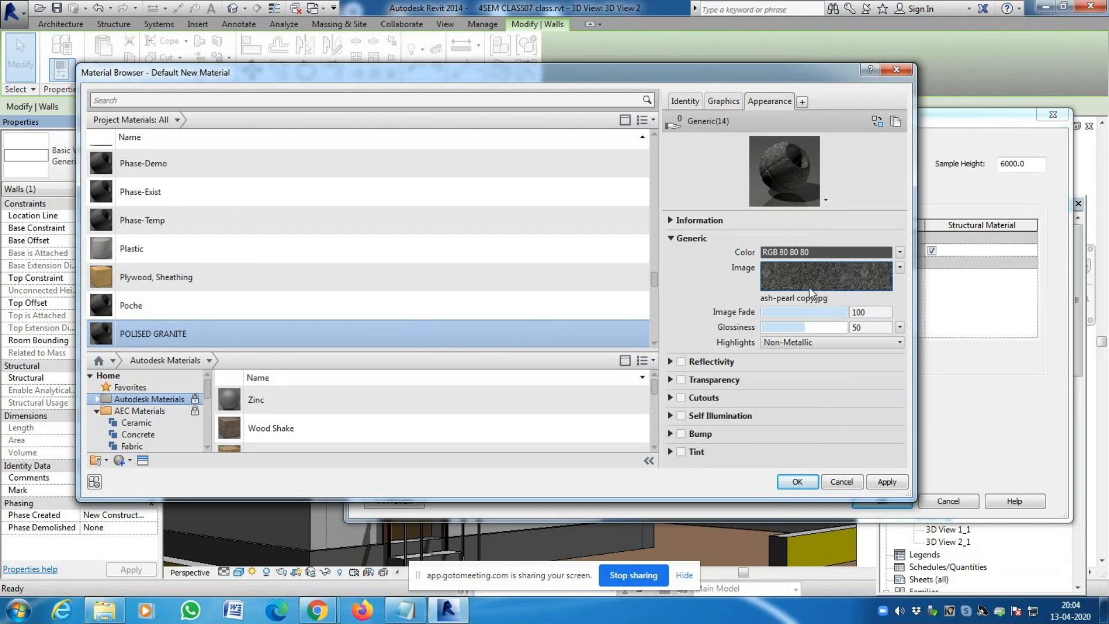
drag(805, 332, 835, 334)
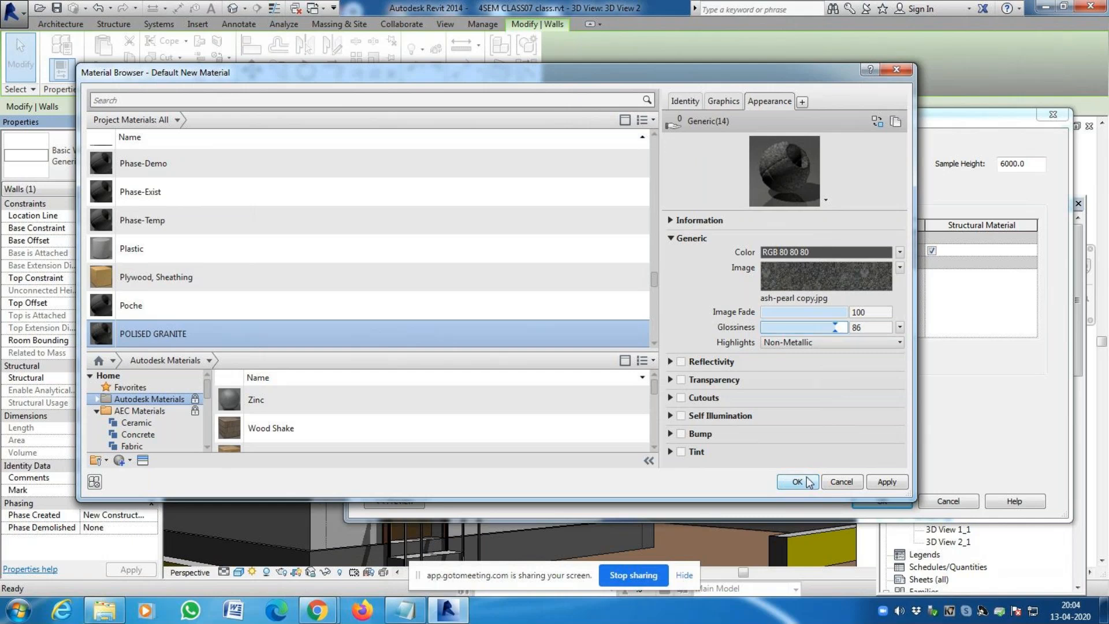
Set the granite texture's sample size to 3048 mm in both width and height and finish editing the texture
click(828, 279)
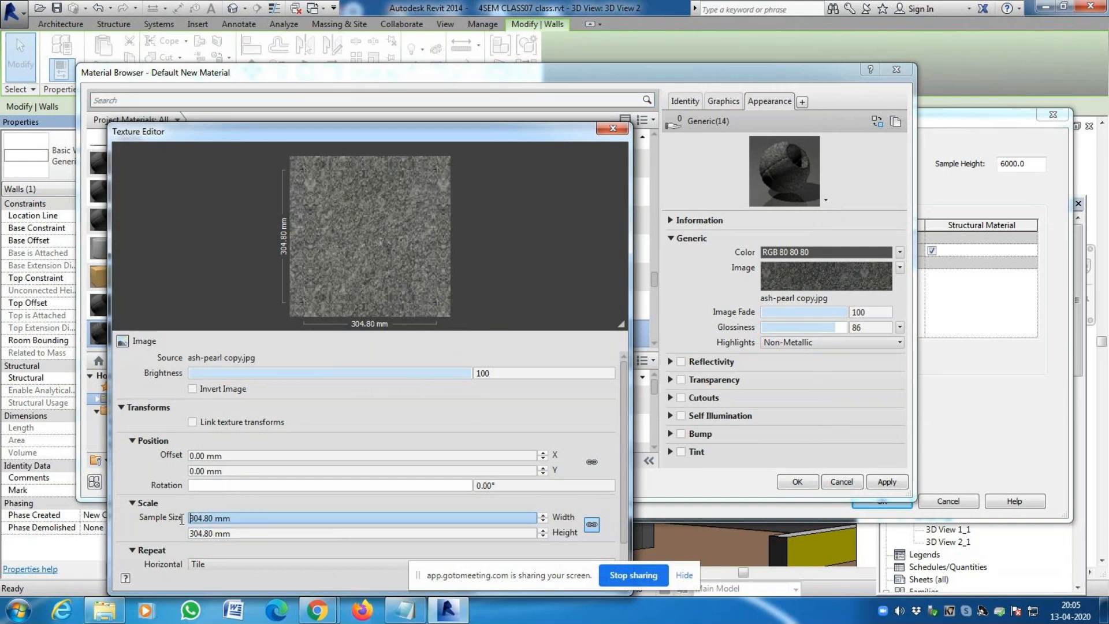
double_click(281, 524)
click(196, 518)
text(8)
drag(234, 518, 208, 519)
click(207, 519)
key(BackSpace)
key(Tab)
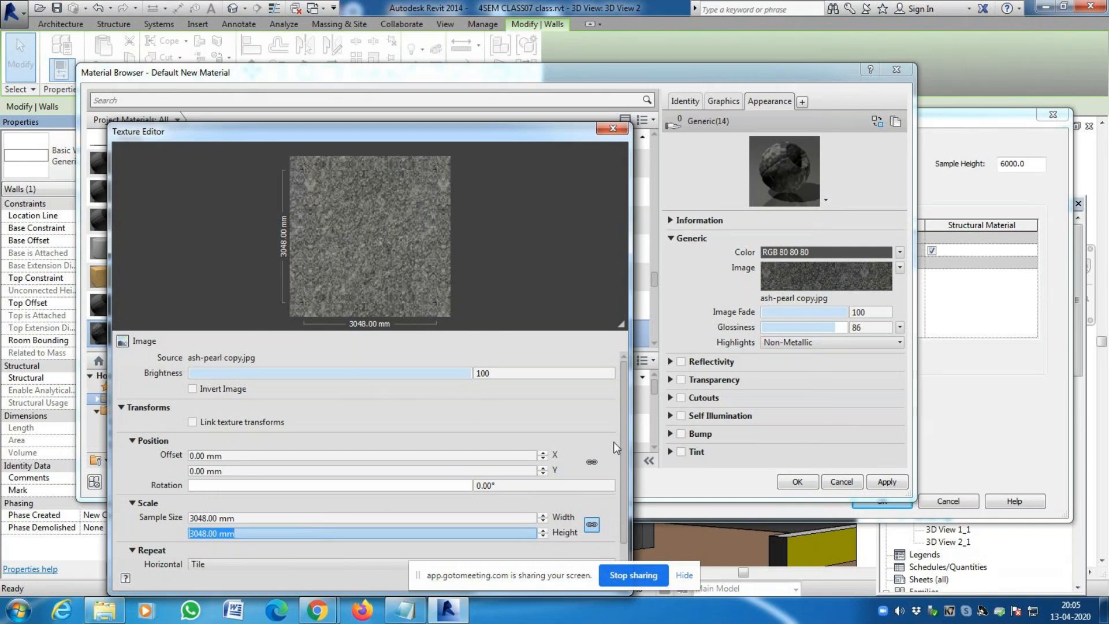
drag(488, 132, 486, 128)
drag(481, 47, 480, 34)
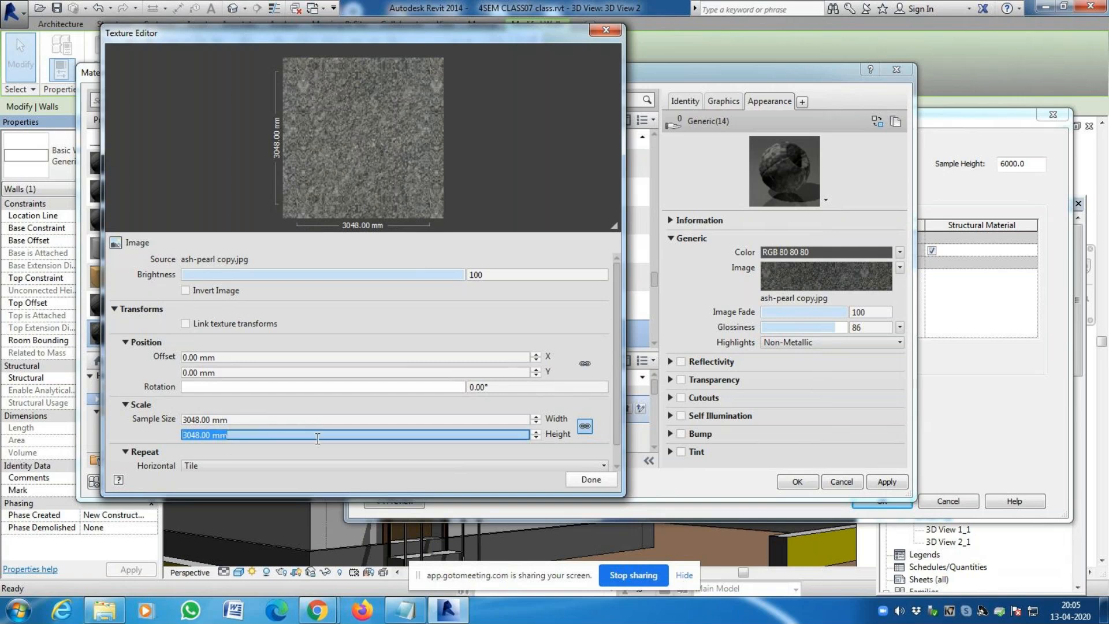
click(586, 478)
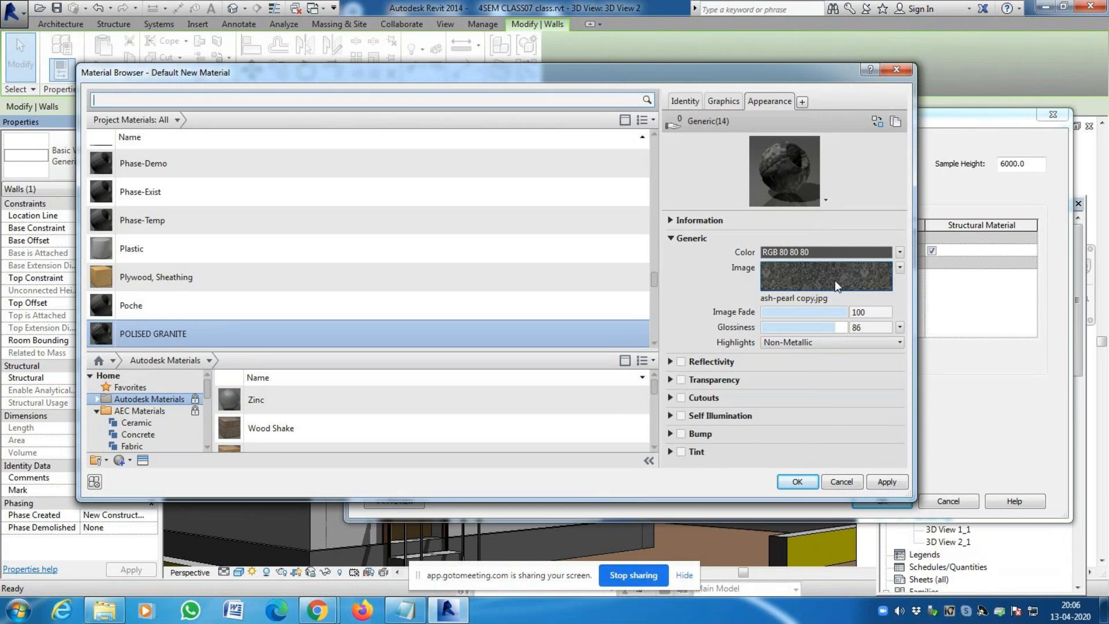
Review the POLISED GRANITE material's image file selection and the texture's scale settings
click(805, 302)
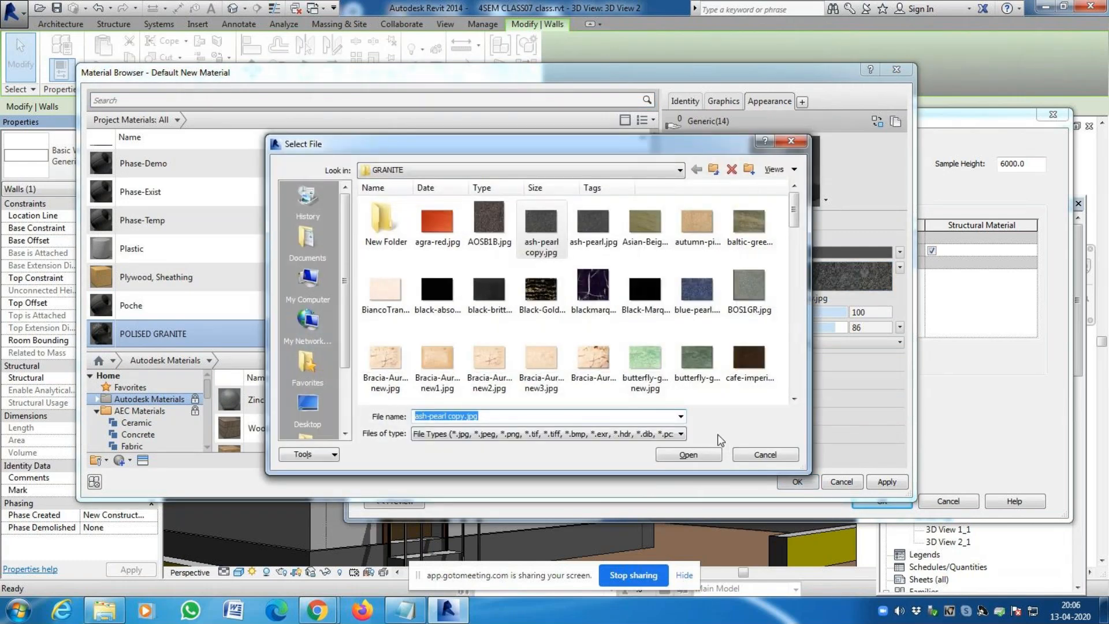
click(712, 455)
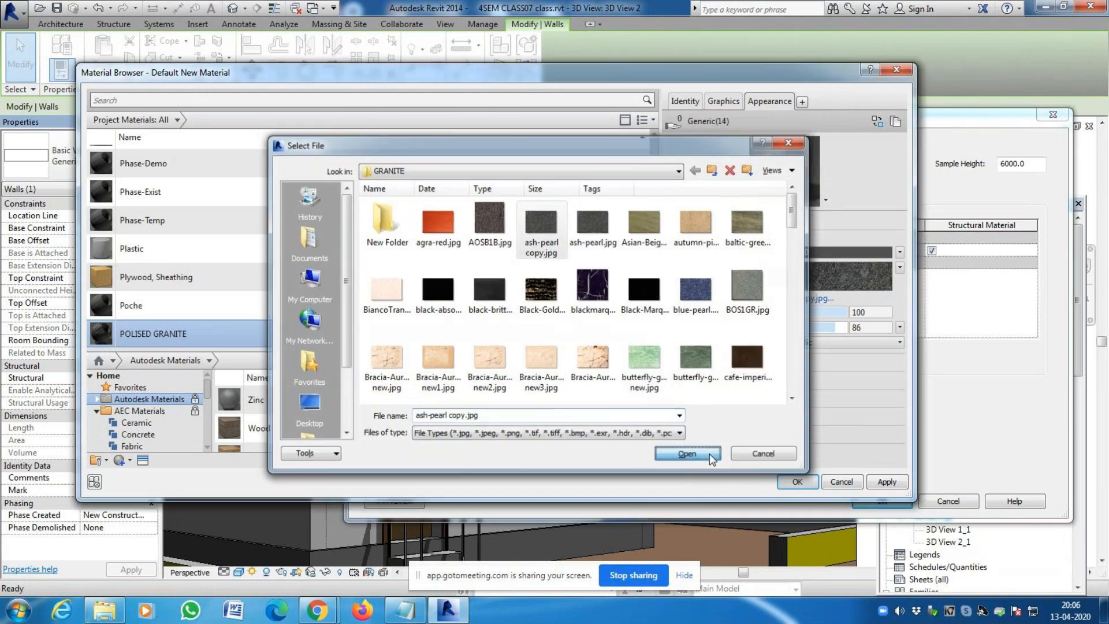
click(820, 280)
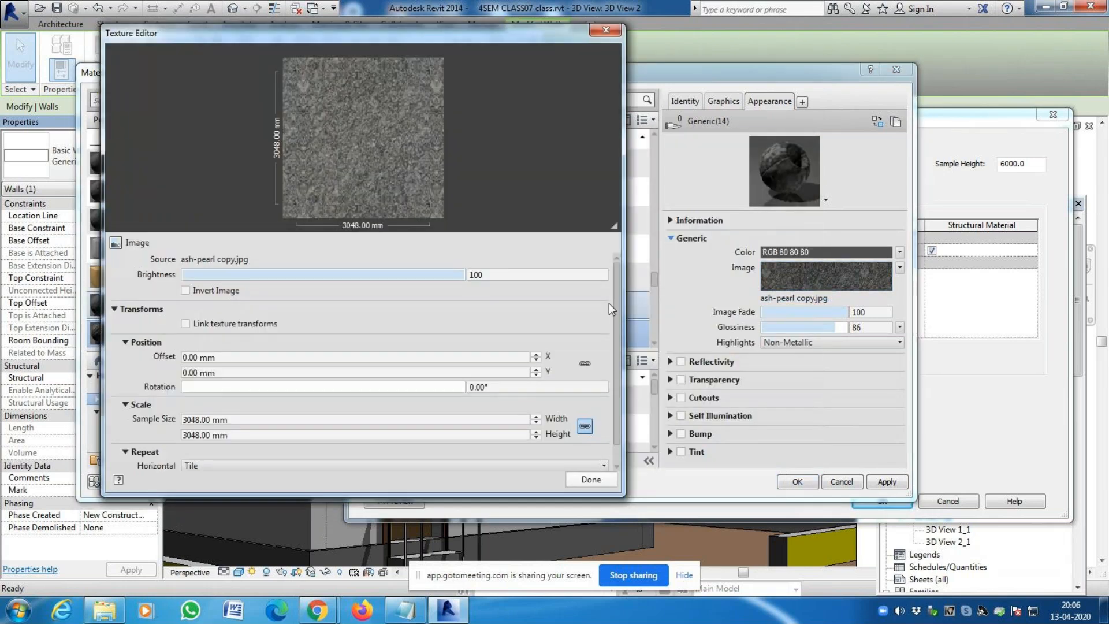
click(213, 421)
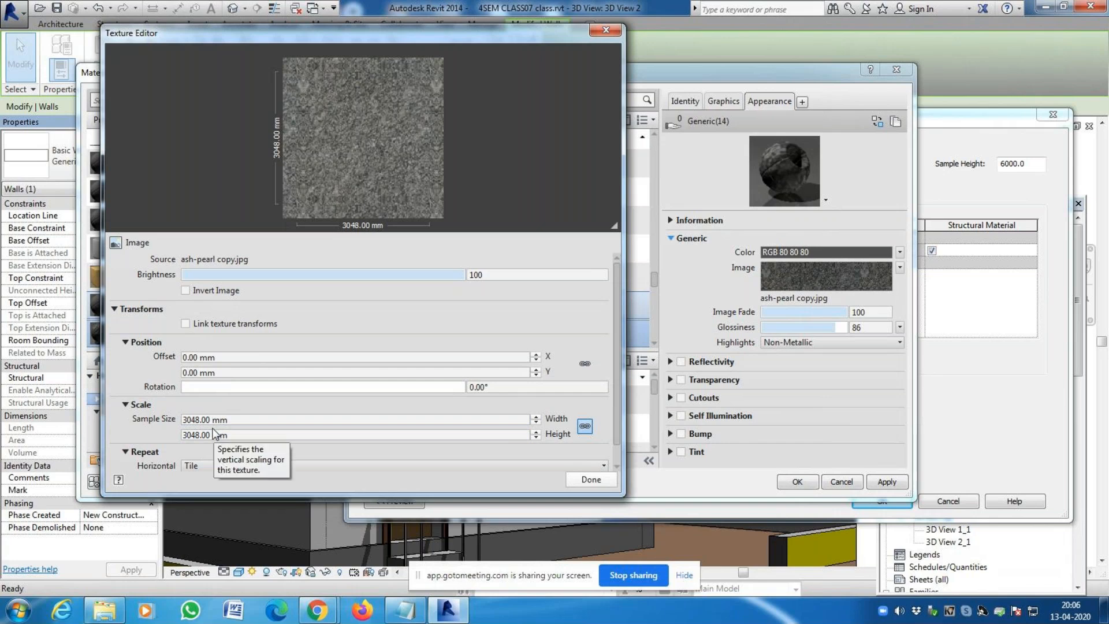
click(200, 438)
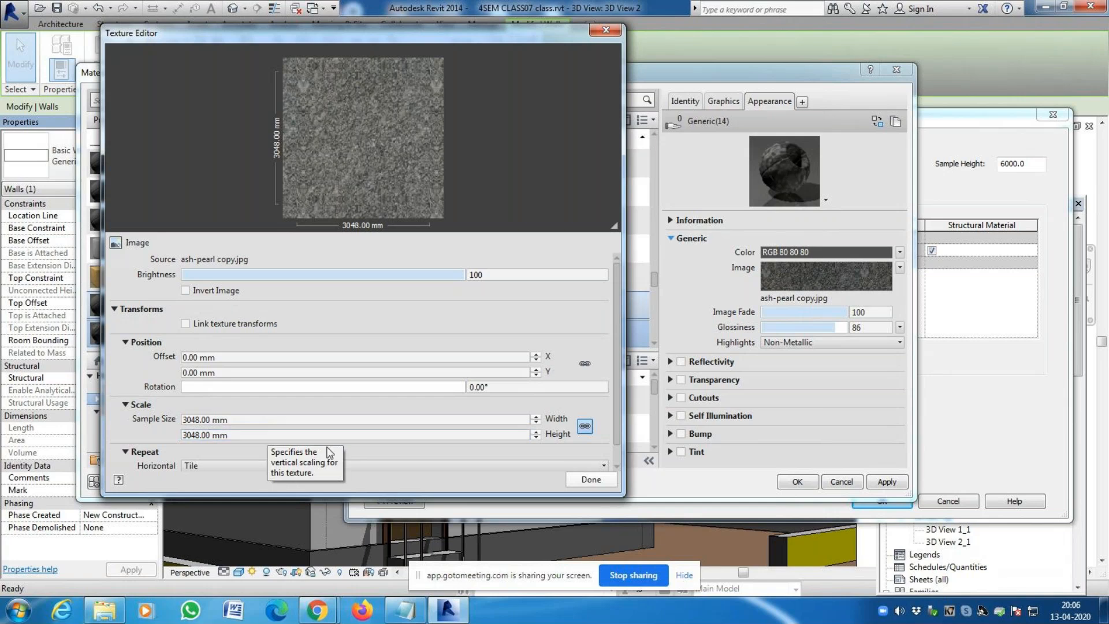
click(584, 483)
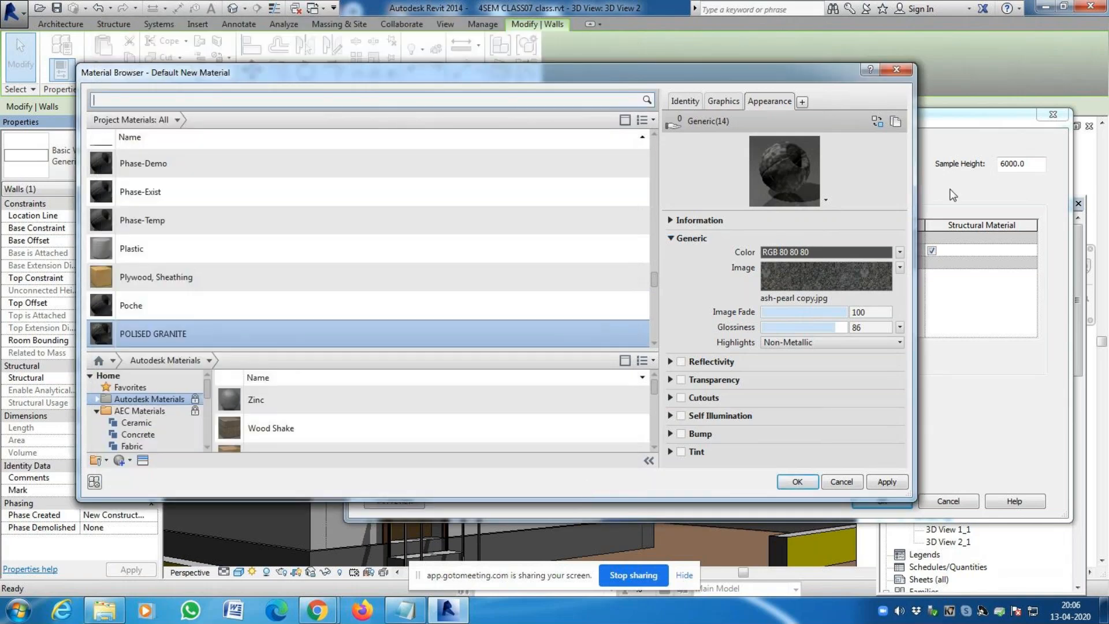
Apply POLISED GRANITE to the structure layer of the Generic - 230 mm marble wall type and confirm the type changes
click(892, 484)
click(812, 488)
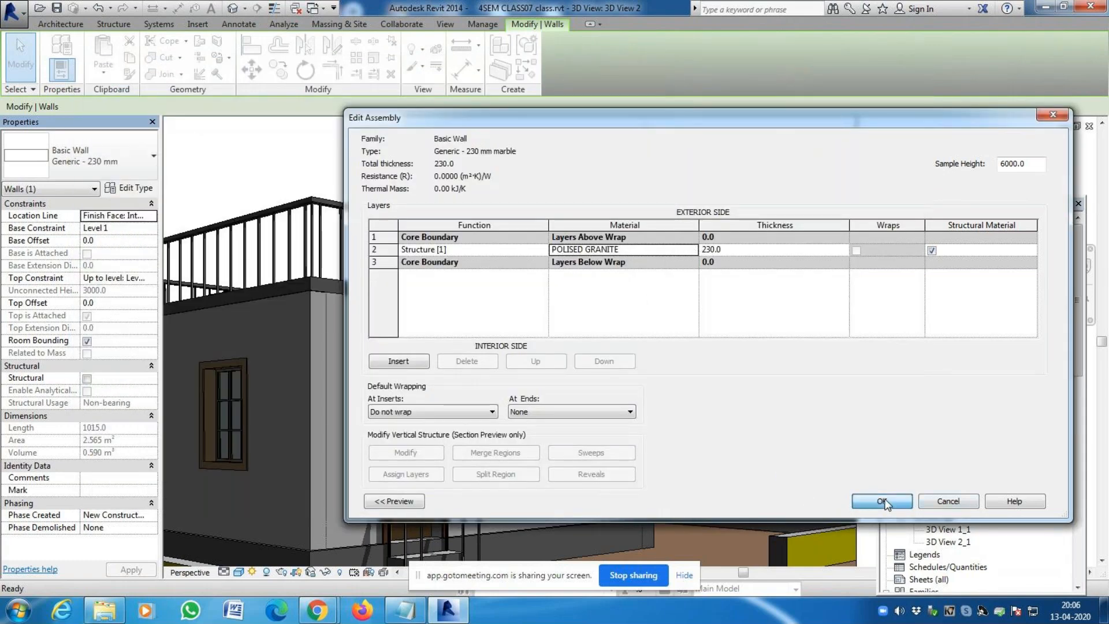
click(884, 501)
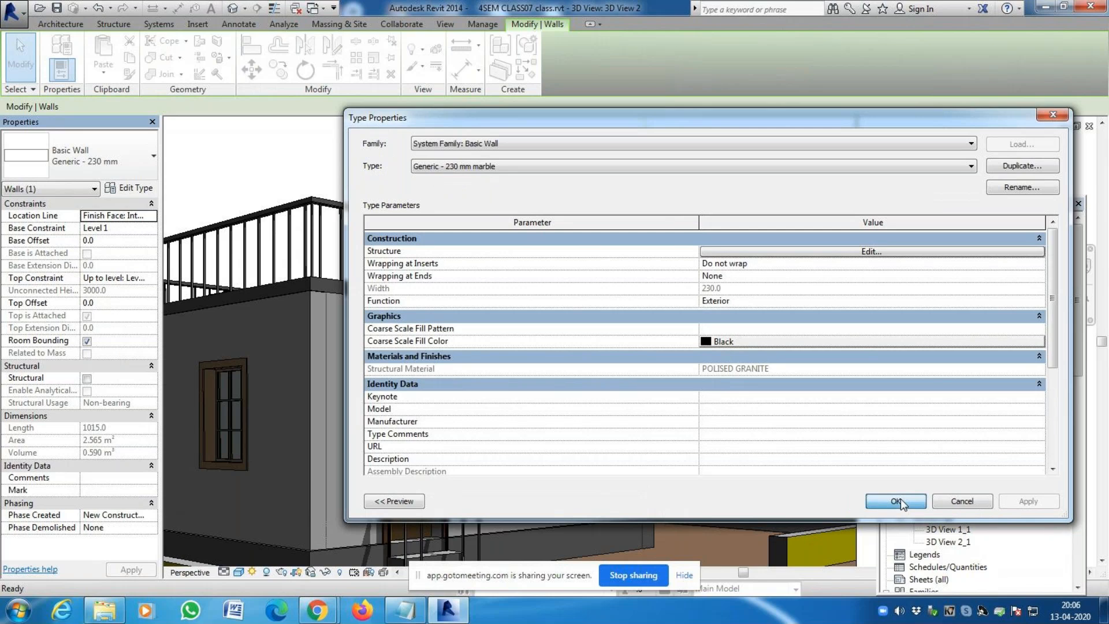
click(896, 501)
click(722, 349)
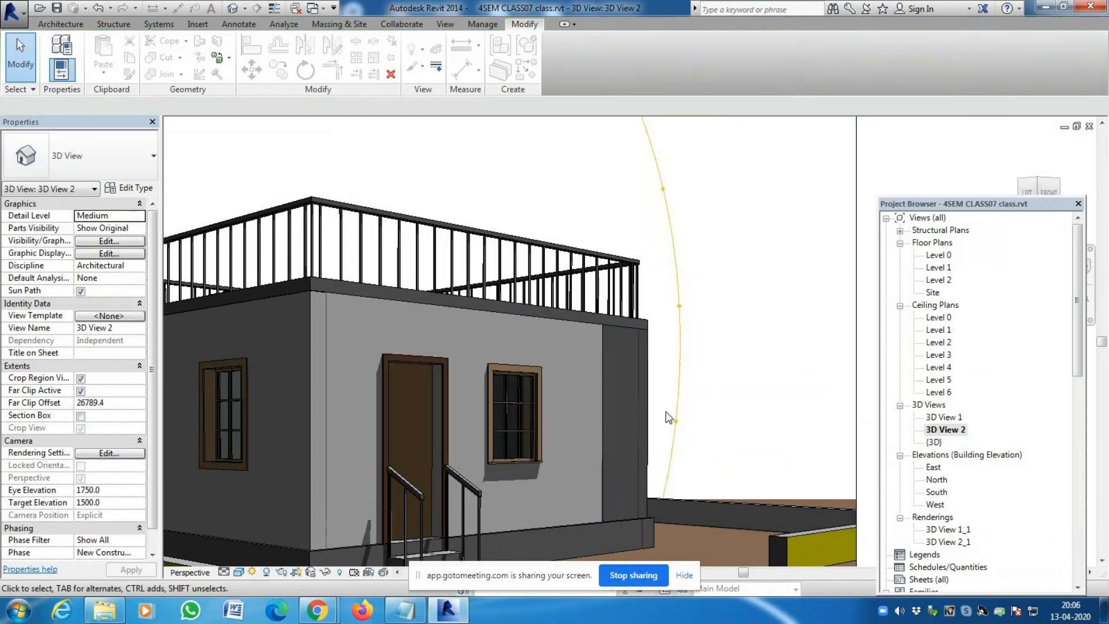
Set 3D View 2 to the Realistic visual style and inspect the granite wall segment
click(625, 392)
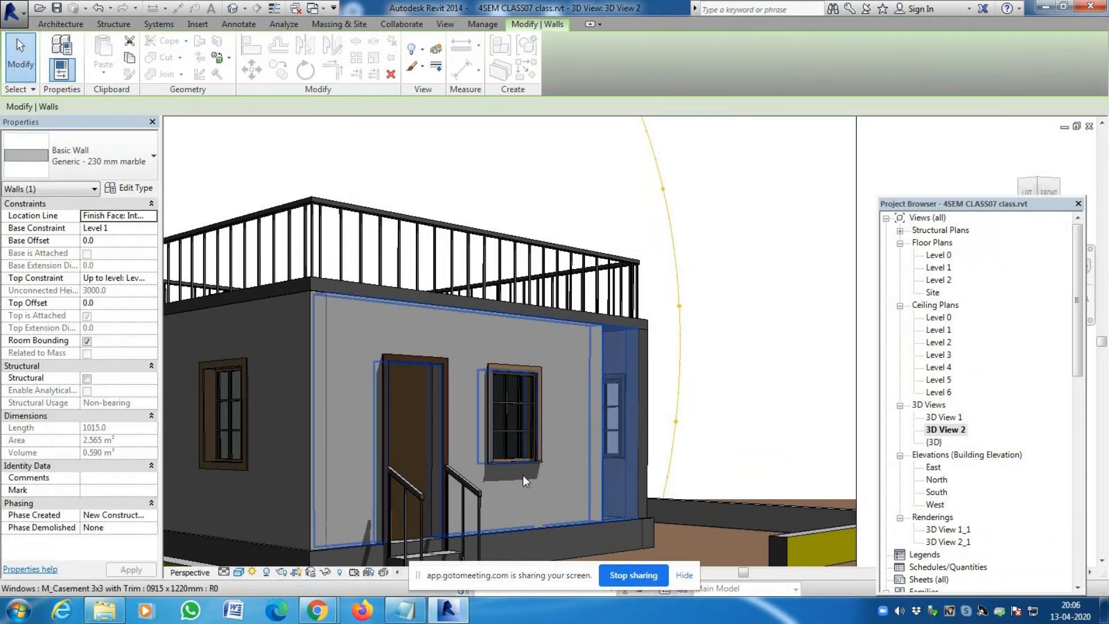
click(239, 572)
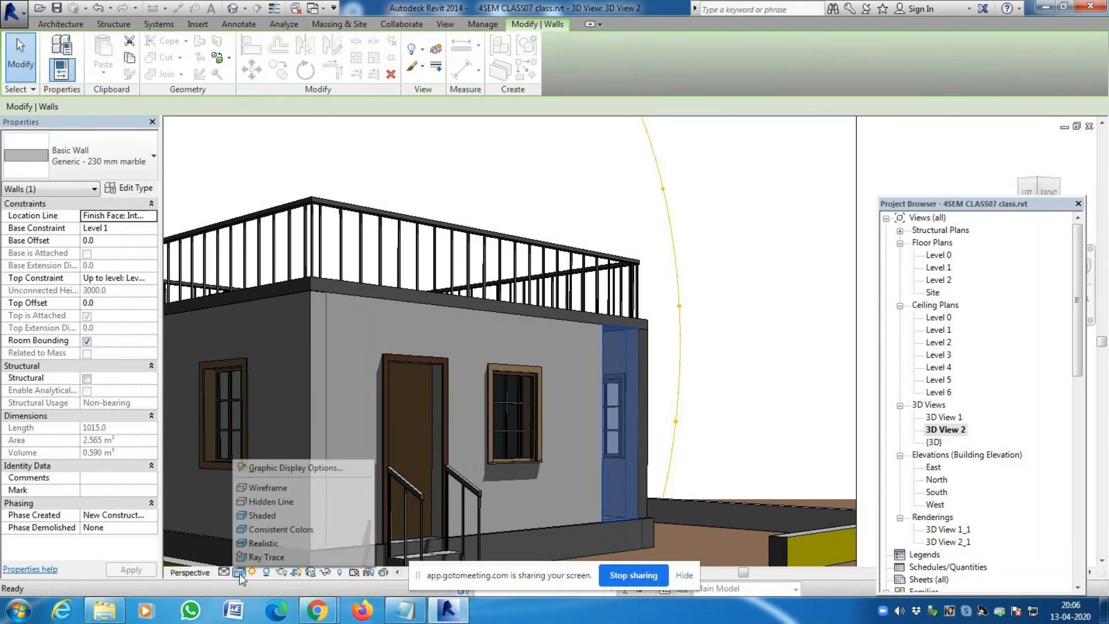
click(264, 543)
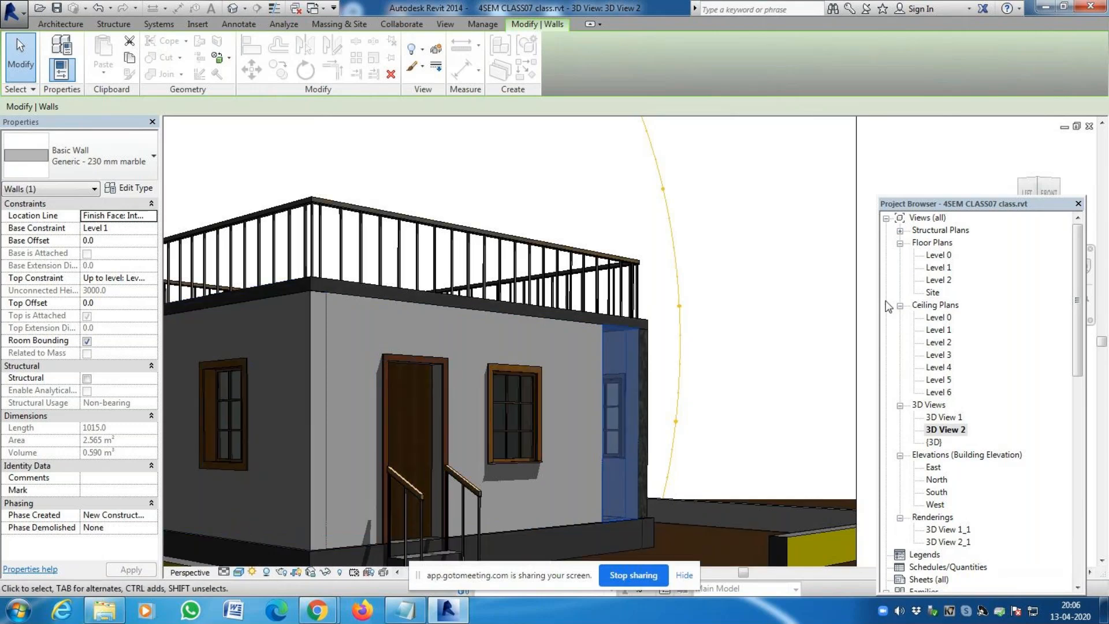
click(867, 314)
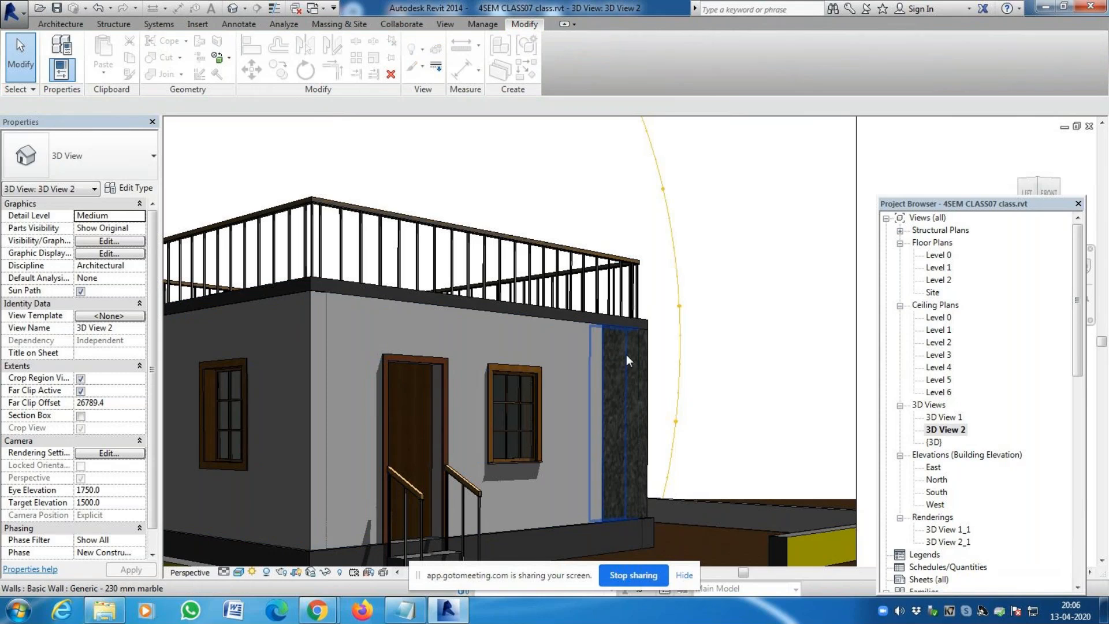
scroll(563, 355, down, 4)
scroll(532, 443, up, 1)
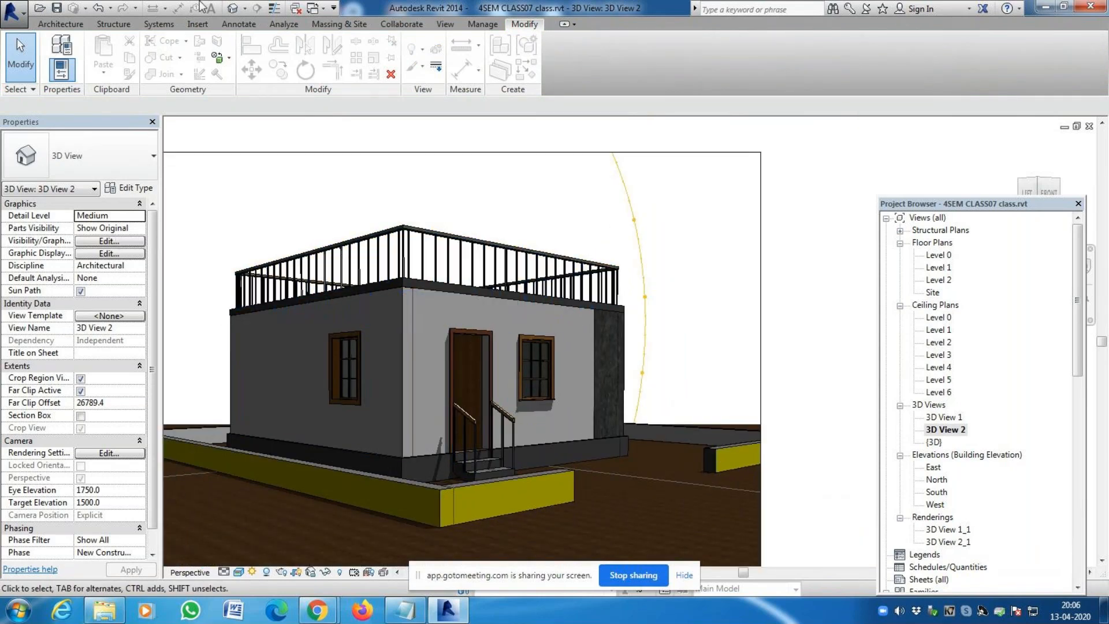
Render 3D View 2 with the existing rendering settings
click(445, 25)
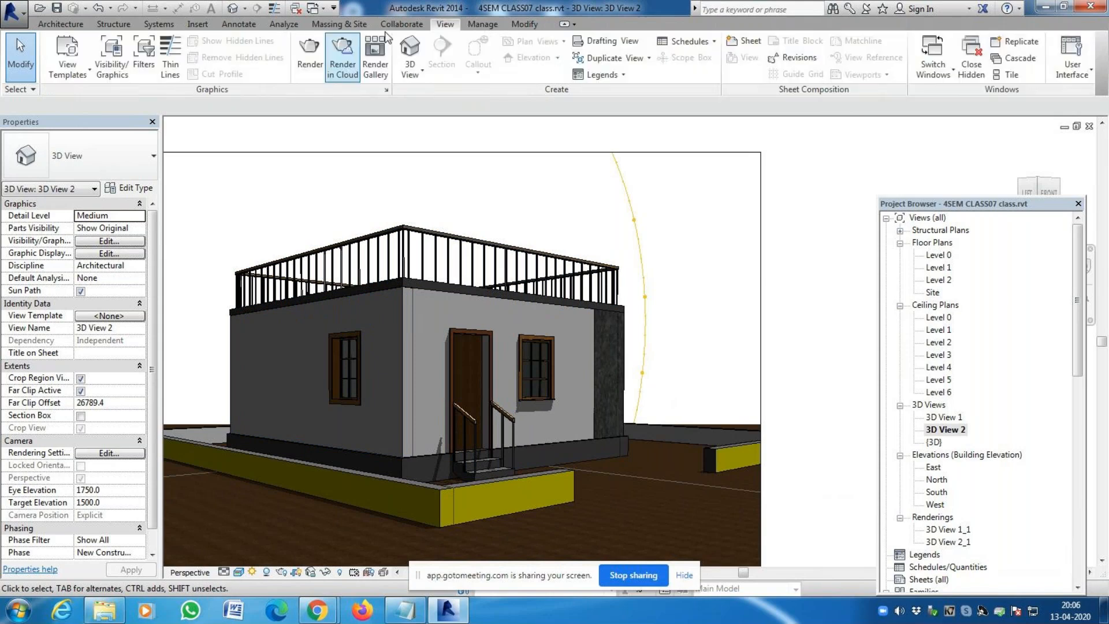
click(311, 51)
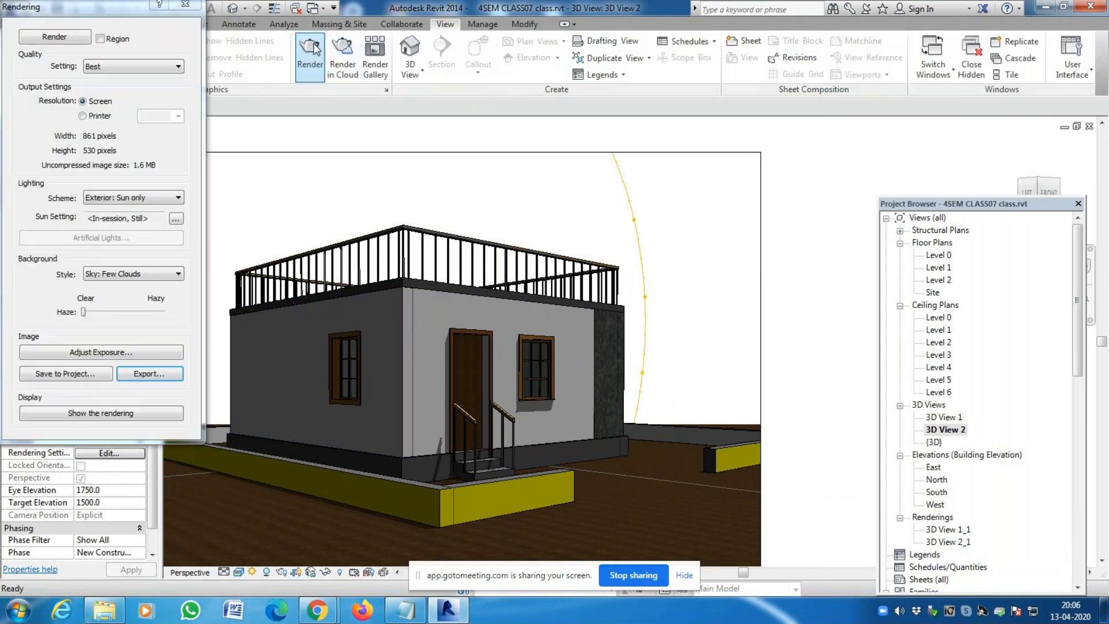
click(63, 38)
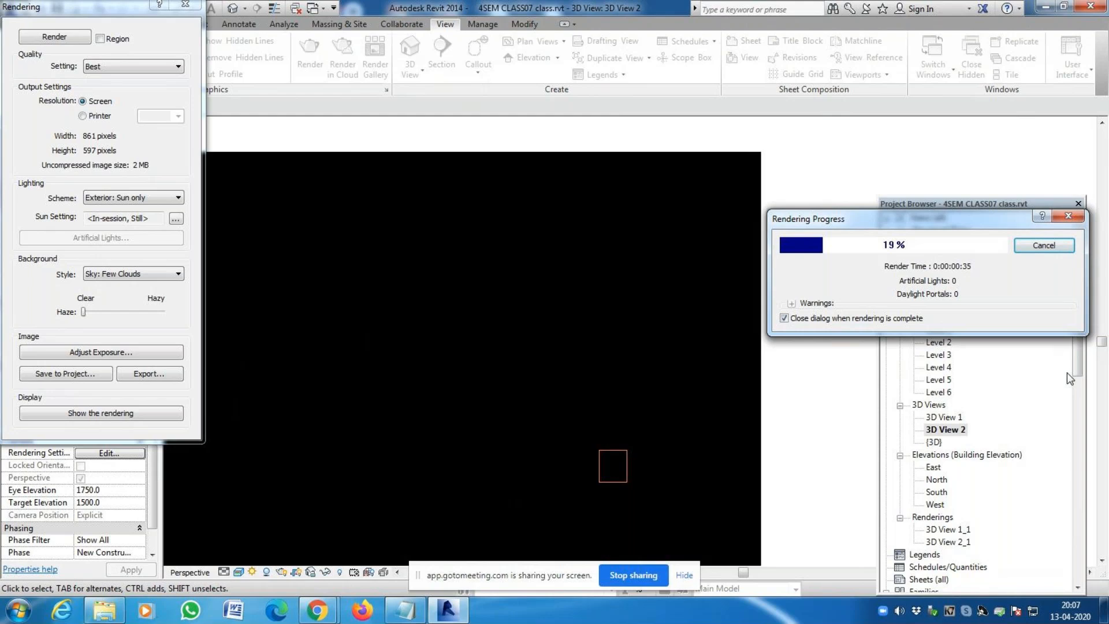
Switch to Materials.txt in Notepad and add a slash after Adding Texture, Plain(Reflection) and Tiling (Sizing the Texture)
click(406, 610)
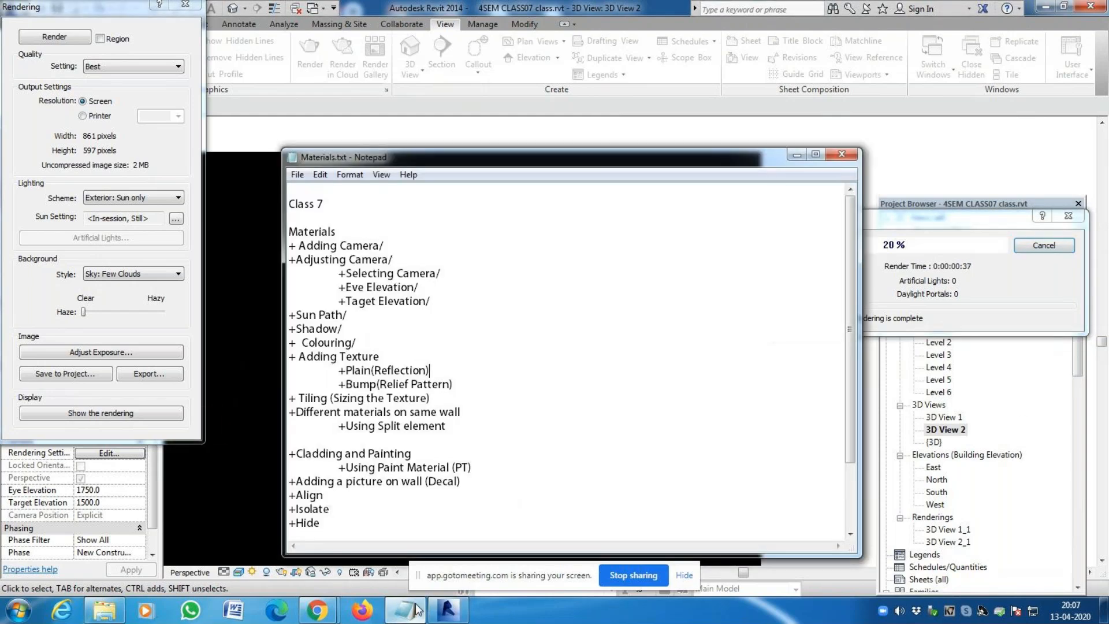
click(391, 359)
text(/)
click(458, 376)
text(/)
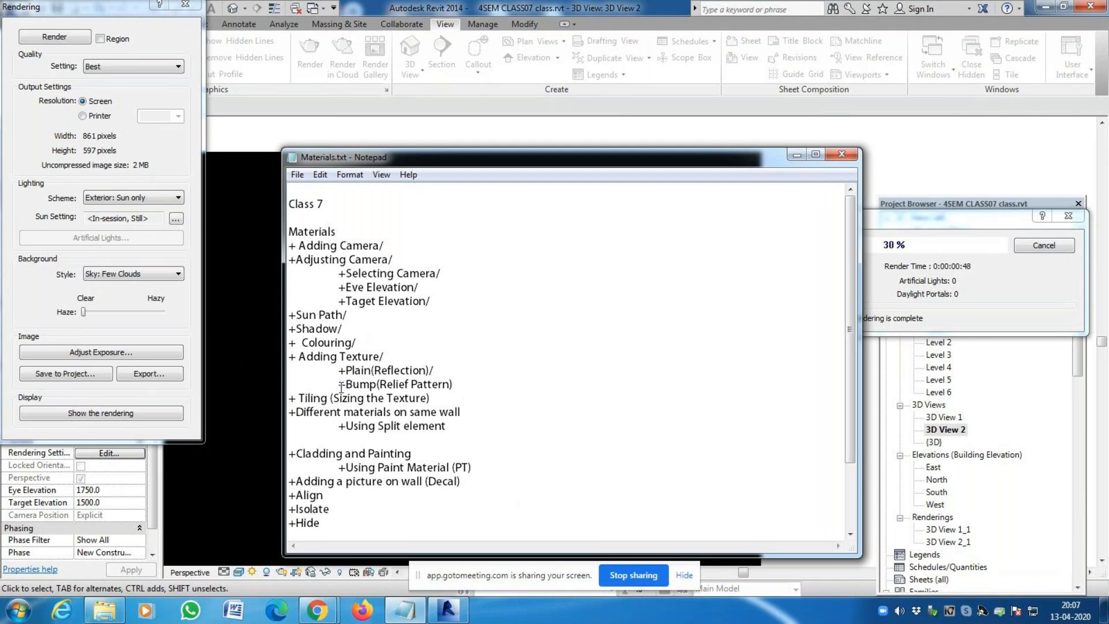
click(412, 385)
click(431, 399)
text(/)
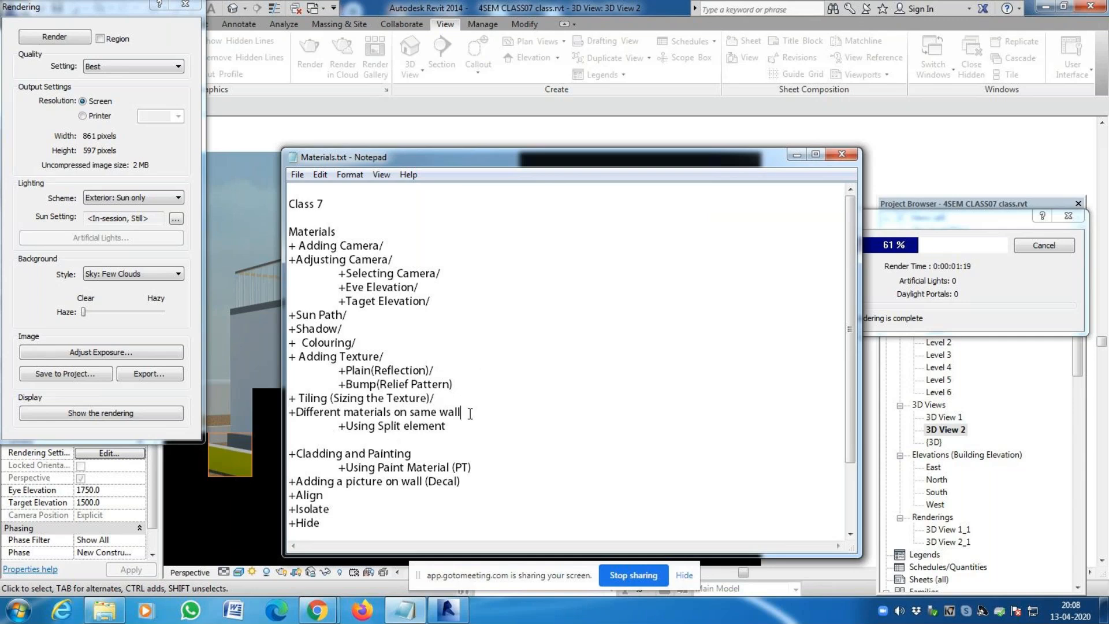
Add a slash after Different materials on same wall and Using Split element in the notes, and minimize the notes window
text(/)
click(448, 427)
text(/)
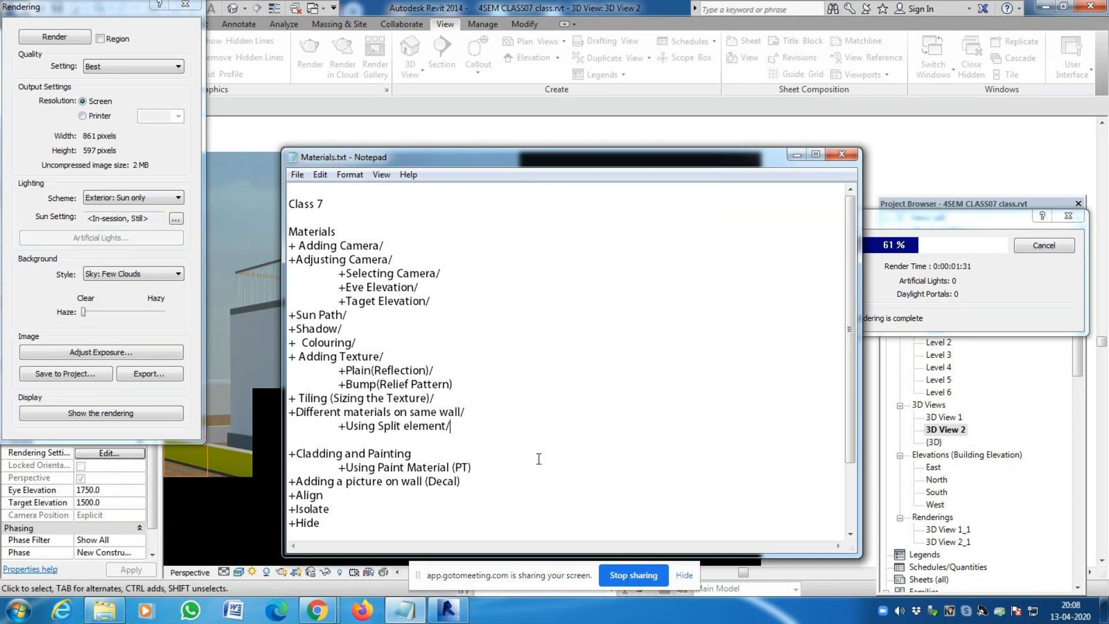
scroll(563, 414, down, 2)
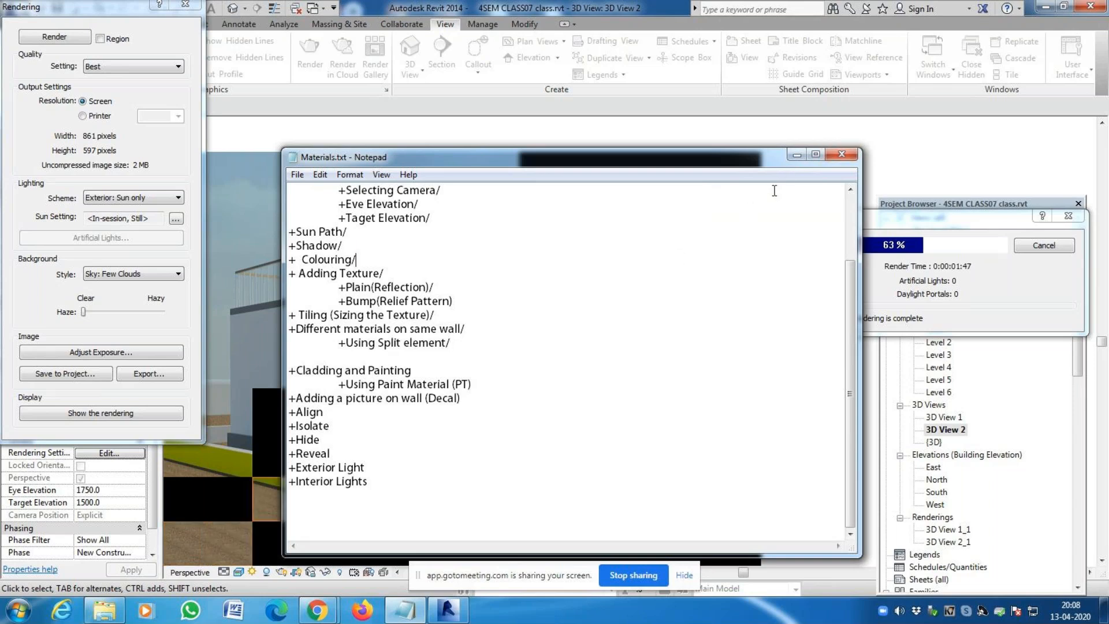
click(797, 155)
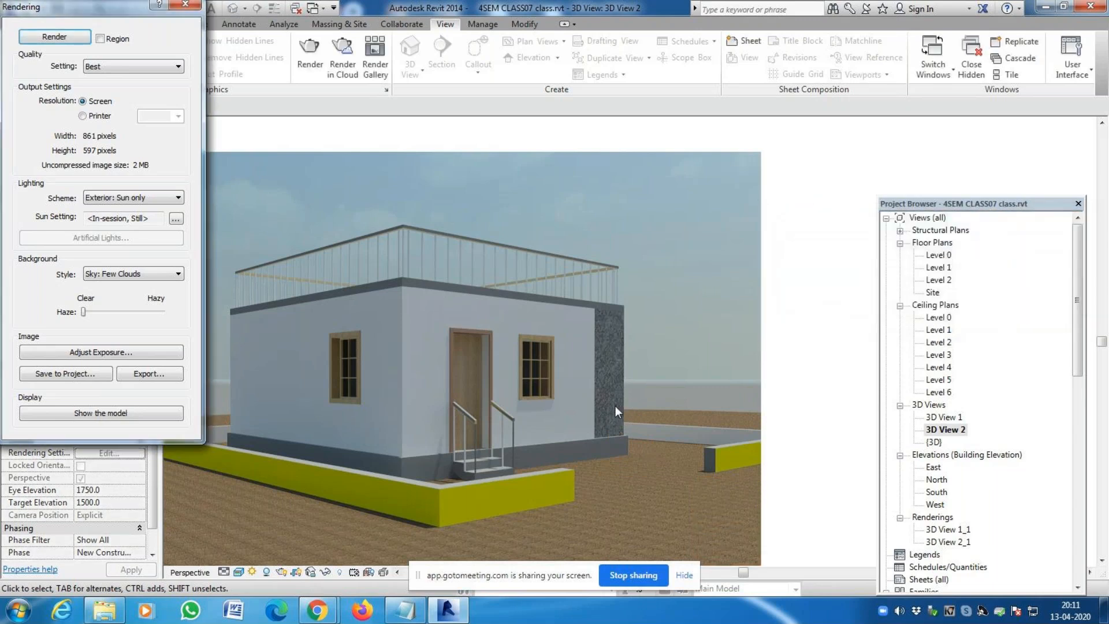
Check the granite wall segment in the finished rendering and save the image to the project as 3D View 2_2
scroll(608, 400, up, 5)
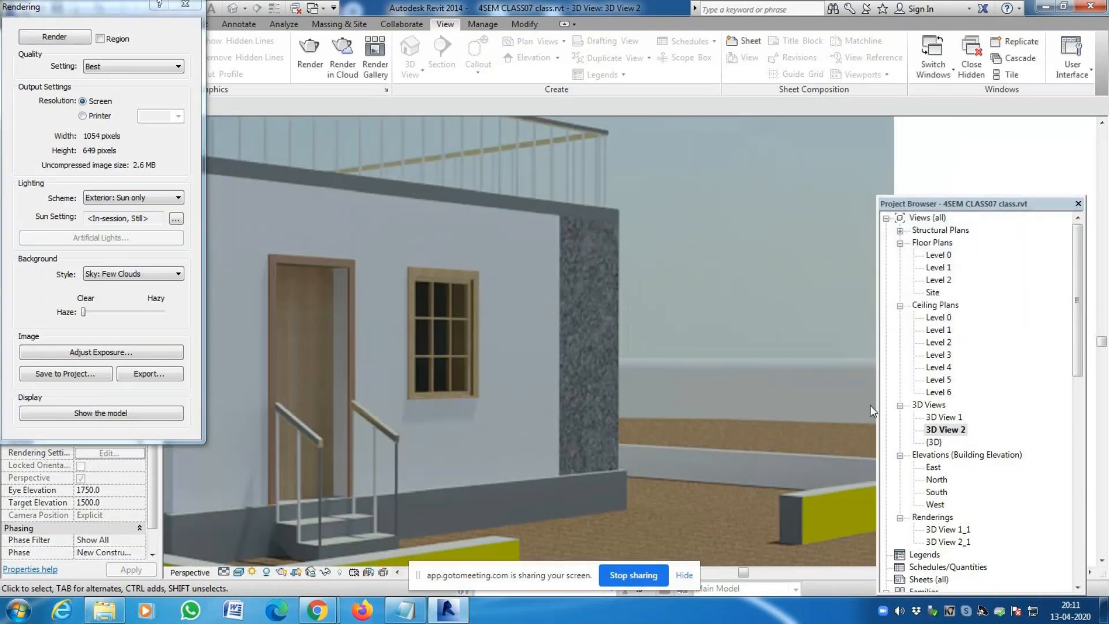
scroll(615, 315, up, 3)
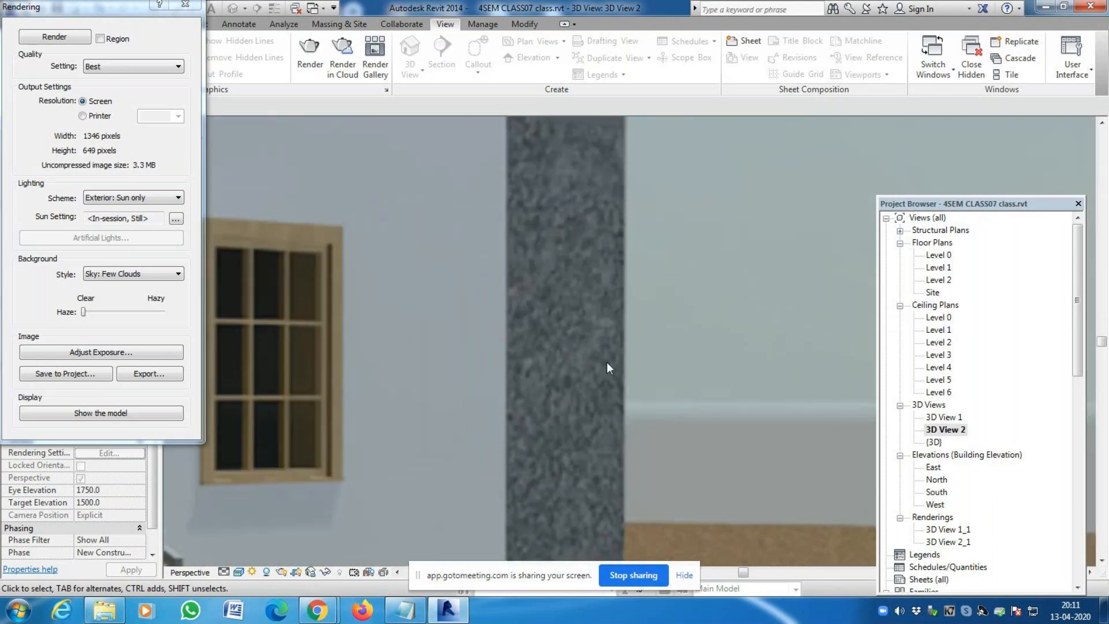
scroll(616, 377, down, 5)
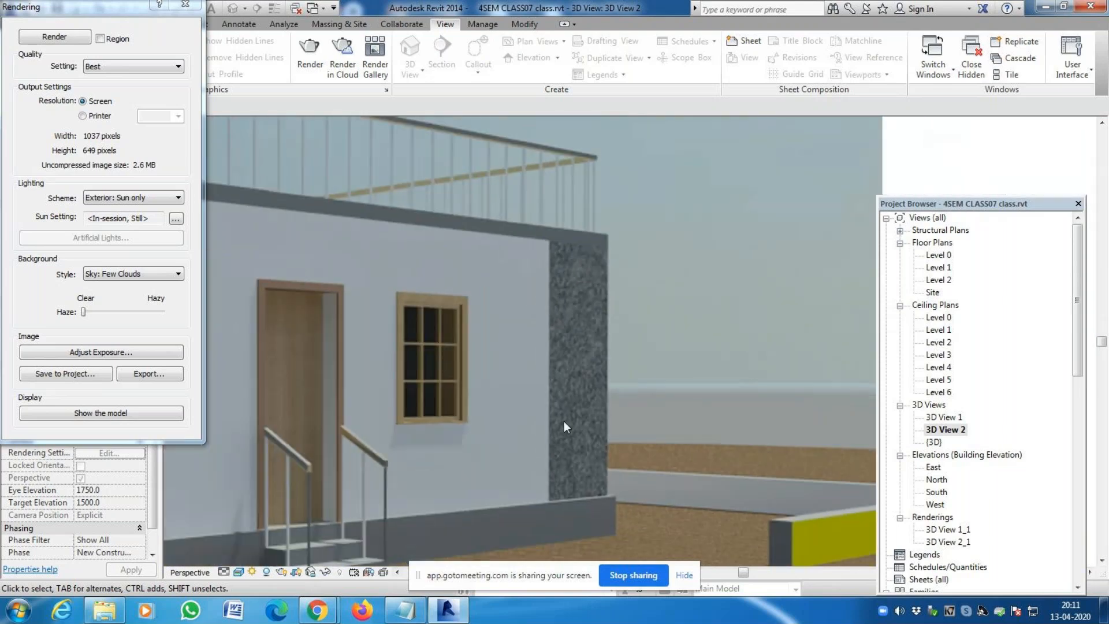
scroll(624, 463, down, 2)
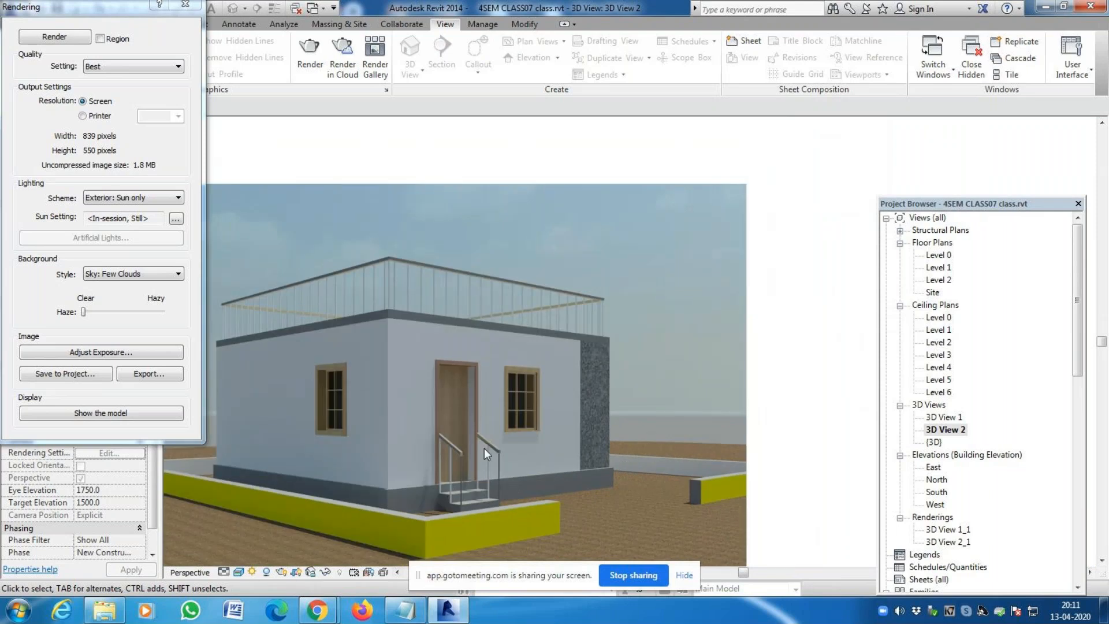
scroll(484, 448, up, 2)
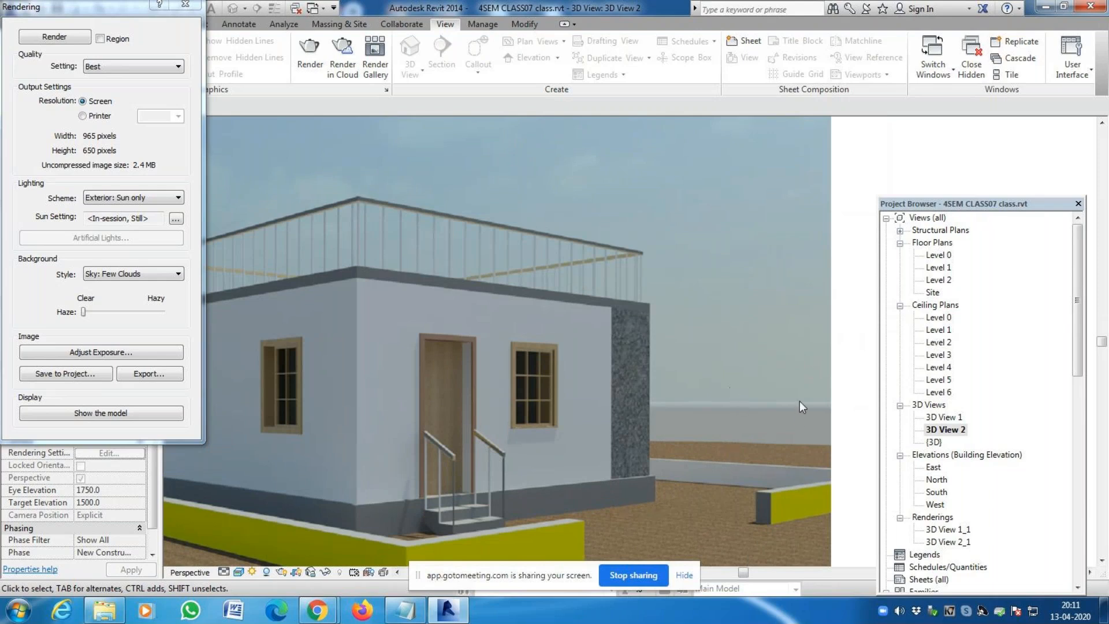
scroll(614, 454, down, 3)
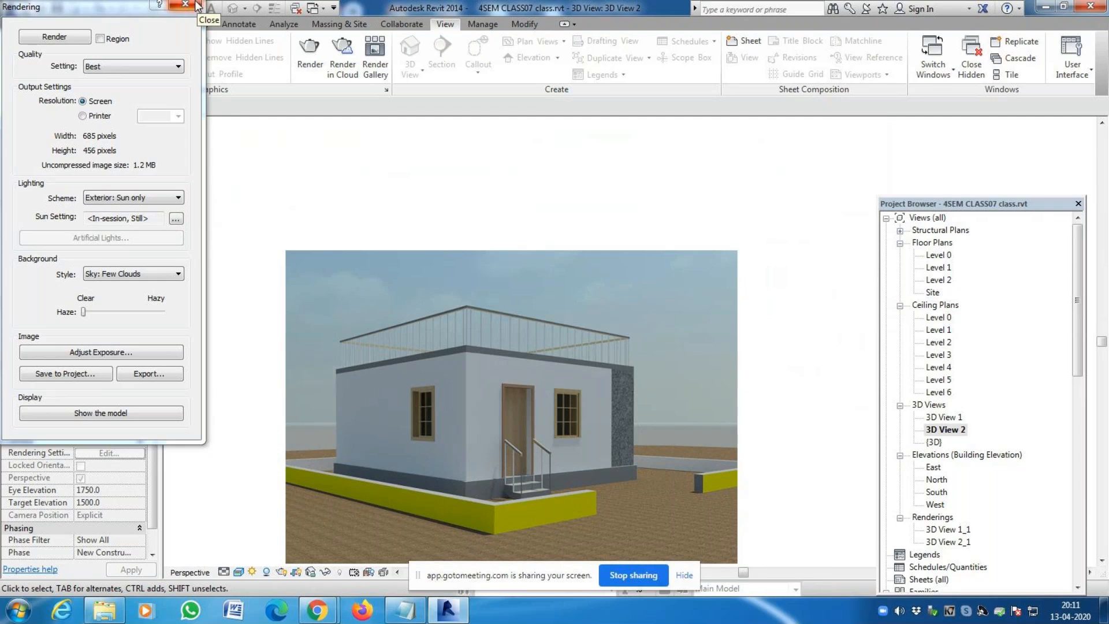
click(62, 374)
click(578, 325)
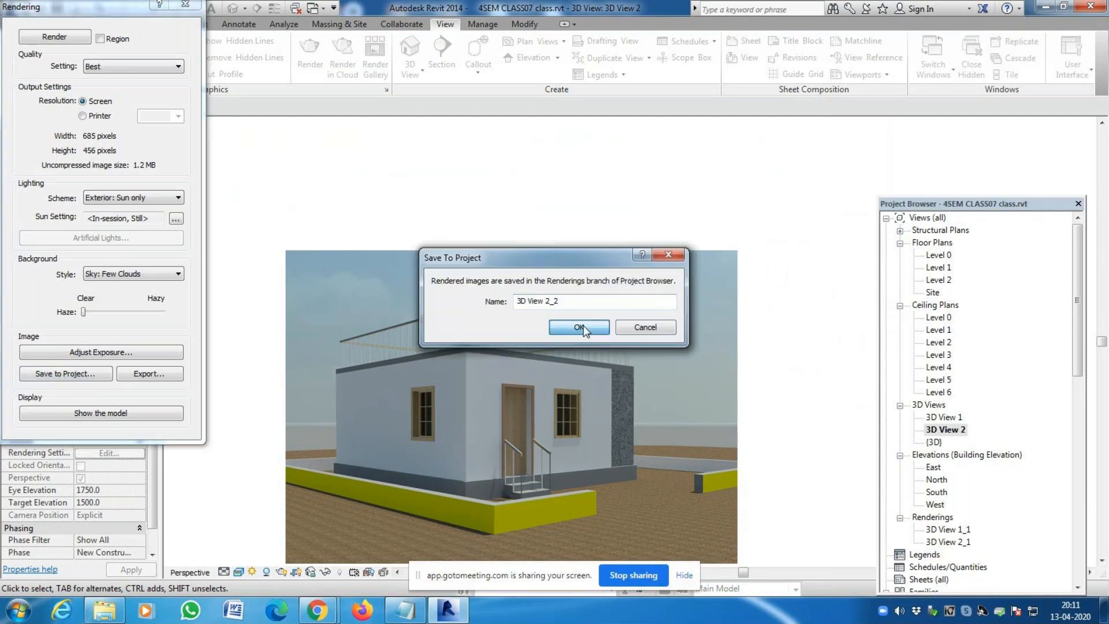
Start exporting the rendering as a JPEG and browse from the Downloads (F:) drive through FROM D to the CLASS 07 folder
click(145, 371)
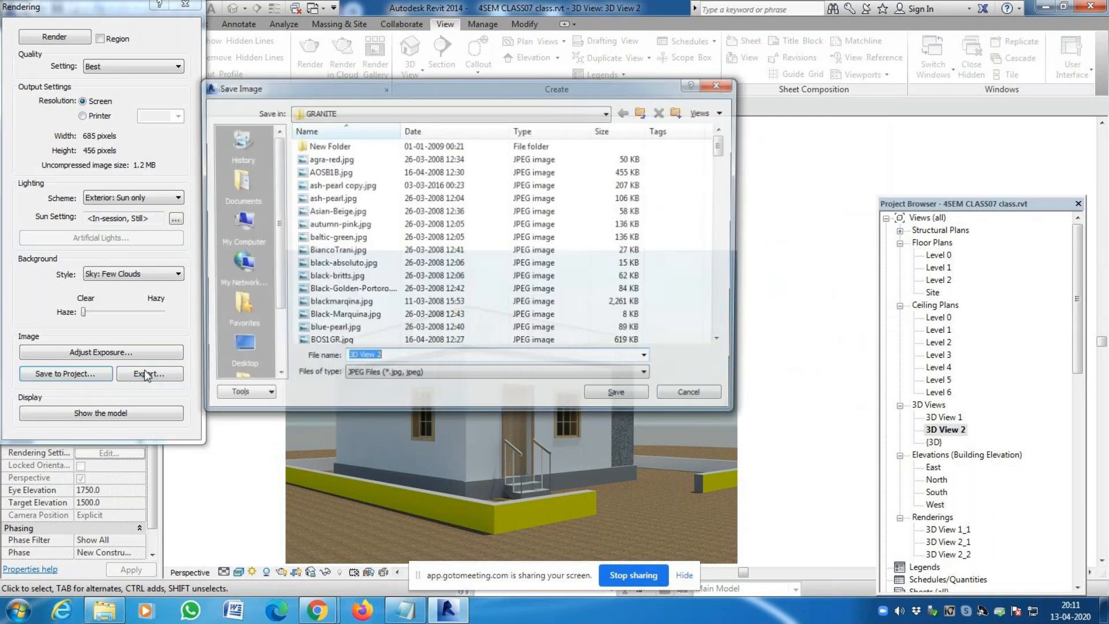
click(394, 111)
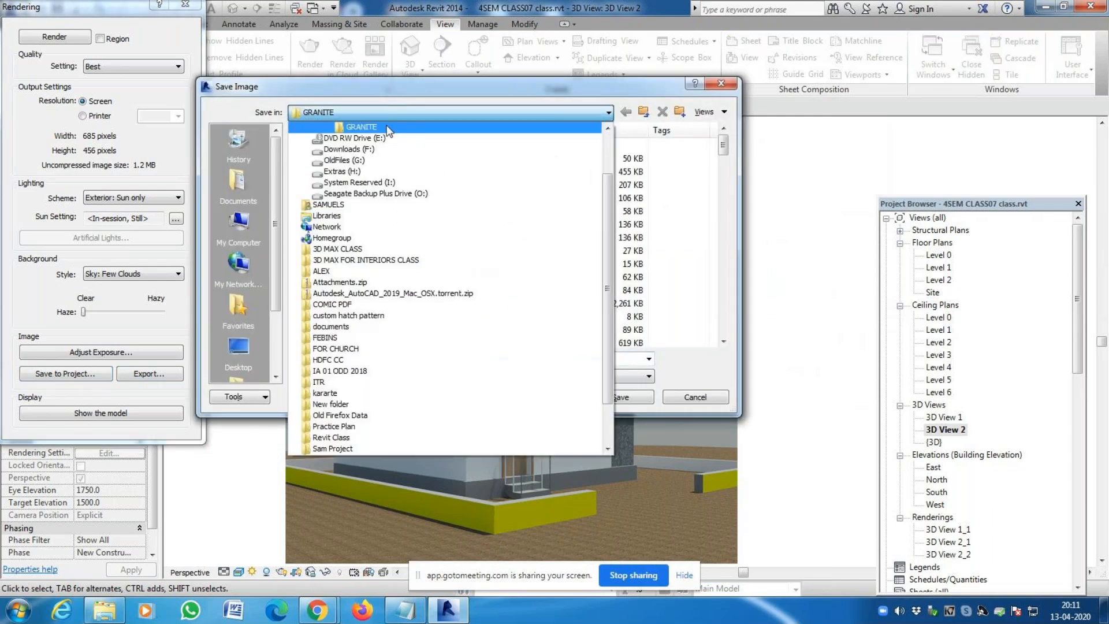
click(346, 153)
click(344, 250)
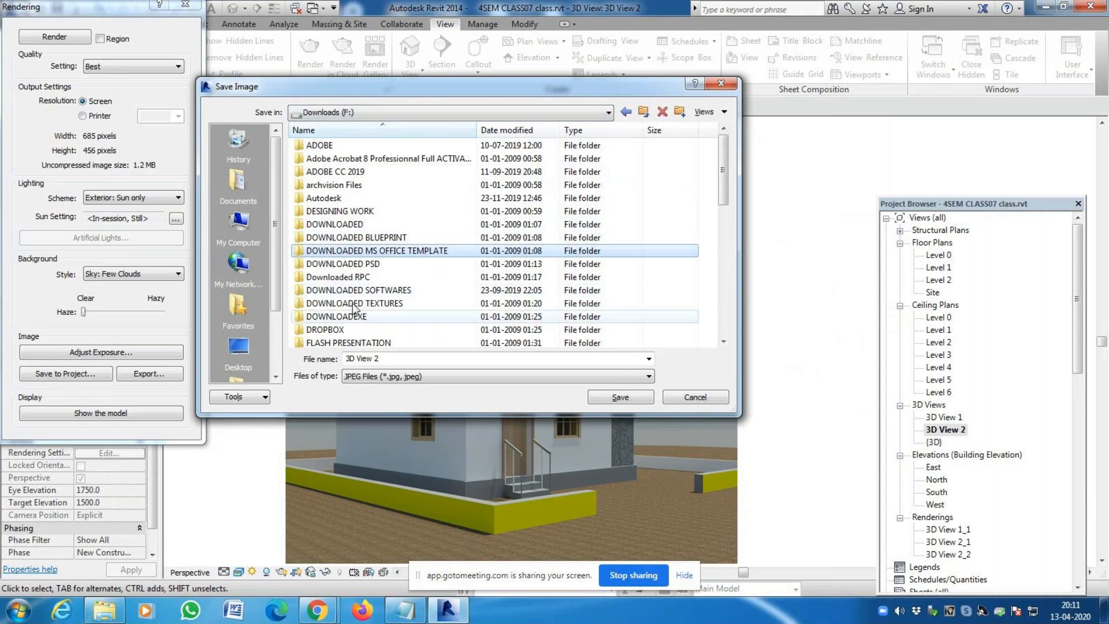
scroll(334, 323, down, 5)
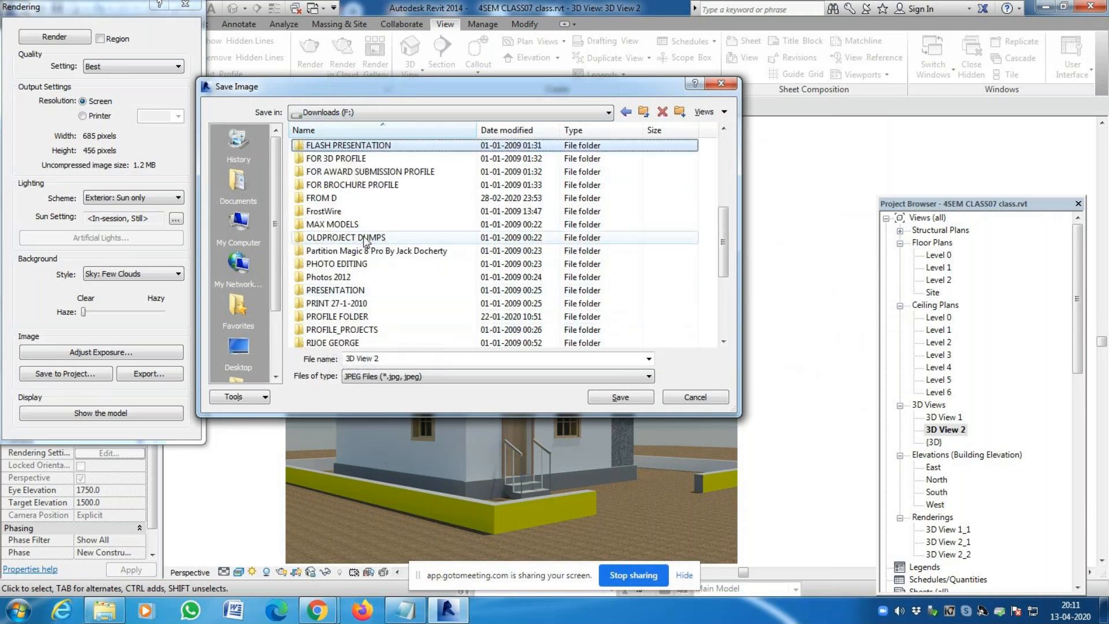
double_click(340, 198)
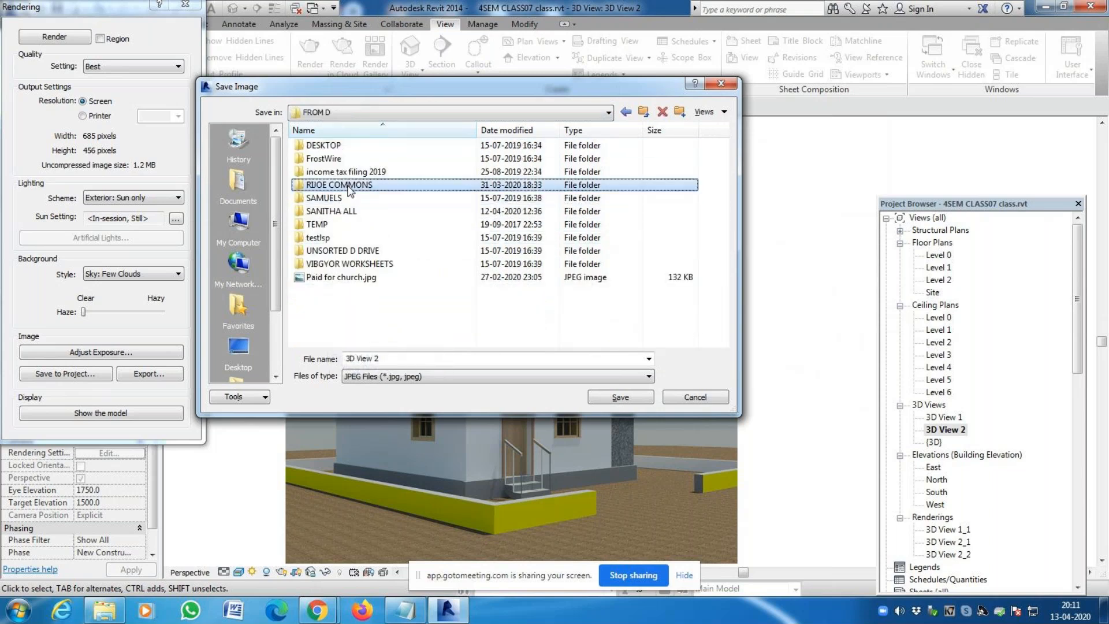
double_click(340, 185)
key(o)
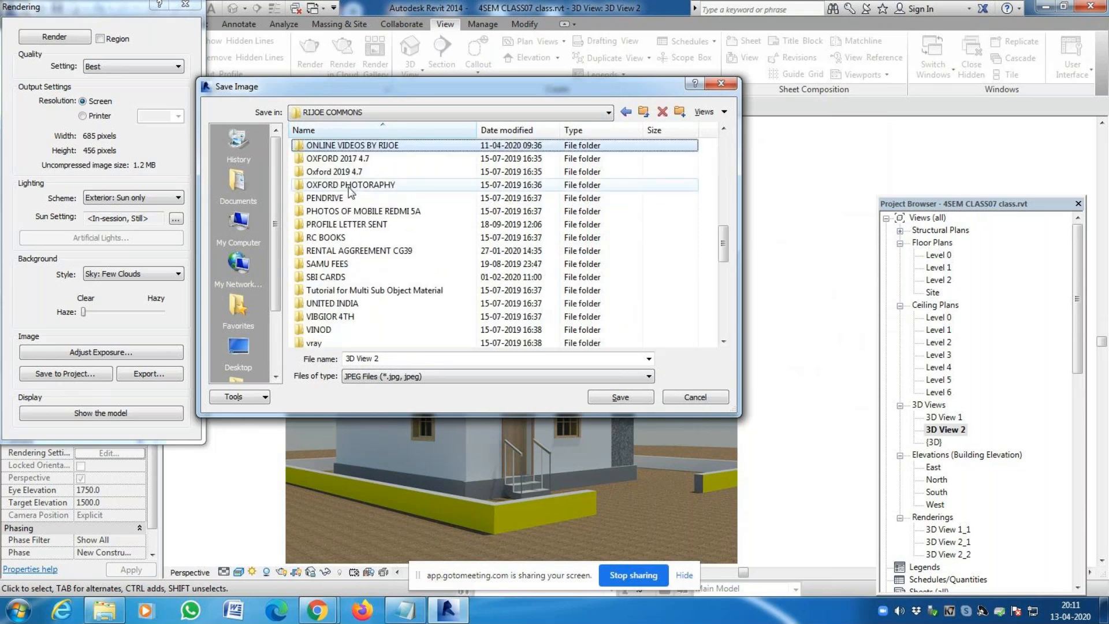
double_click(353, 150)
double_click(353, 146)
click(327, 224)
double_click(328, 225)
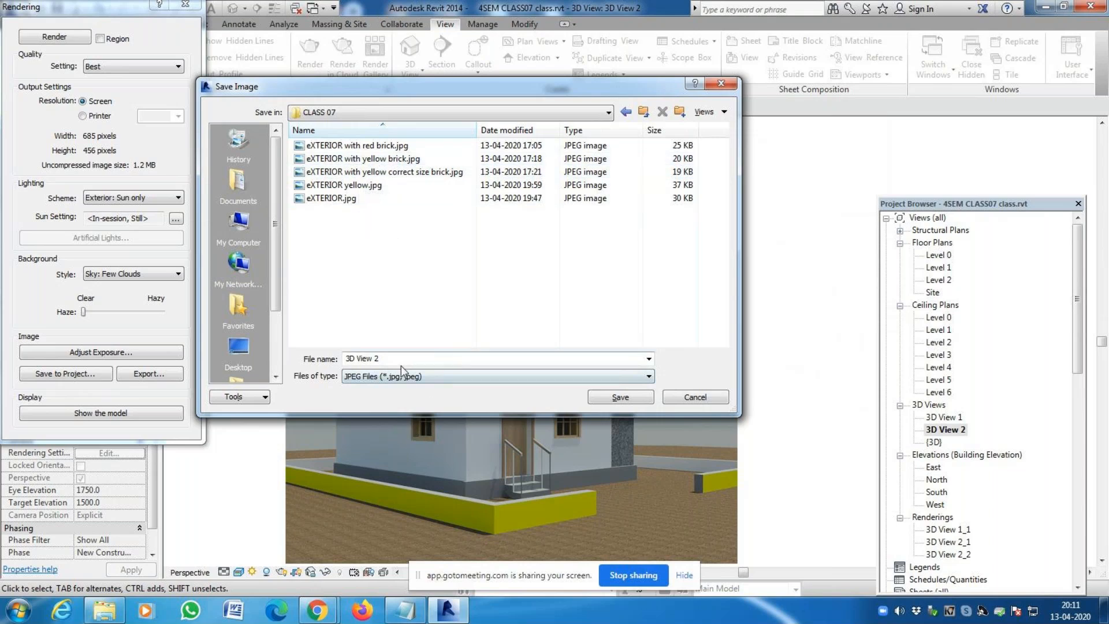
Save the exported image as eXTERIOR WITH GRANITE.jpg and close the rendering settings
click(331, 199)
click(381, 359)
click(381, 359)
text(W)
text(ITH GRANI)
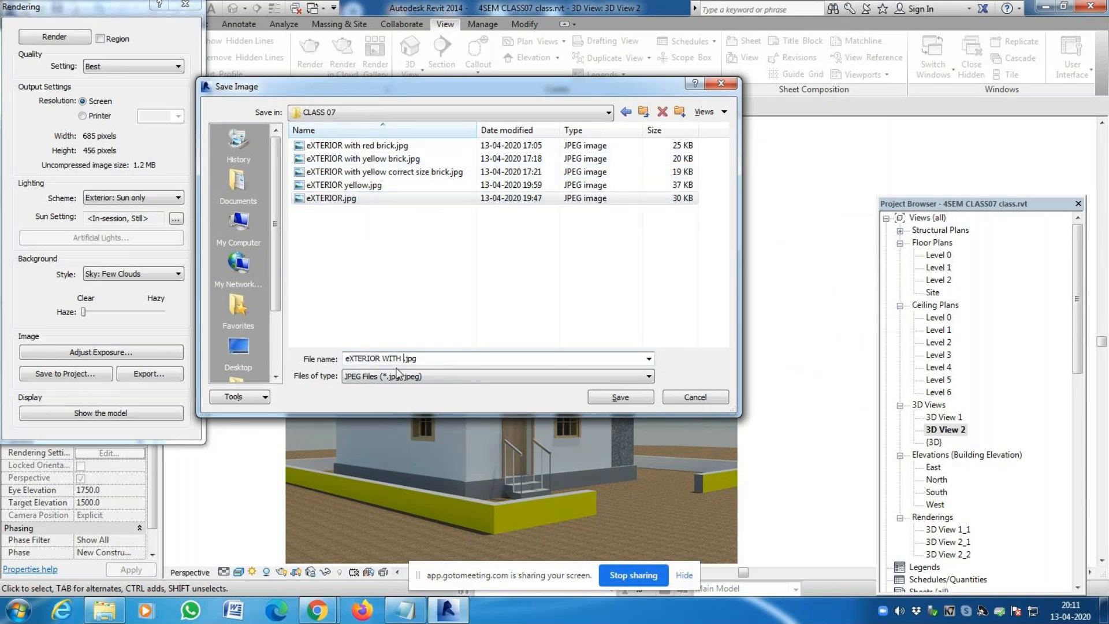
text(TE)
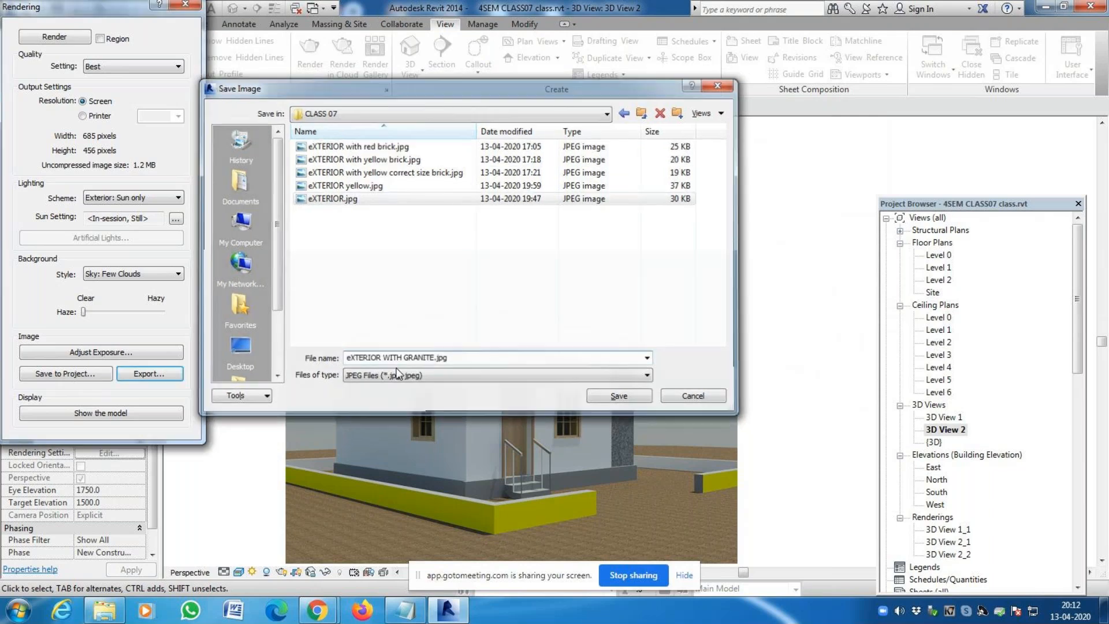
key(Return)
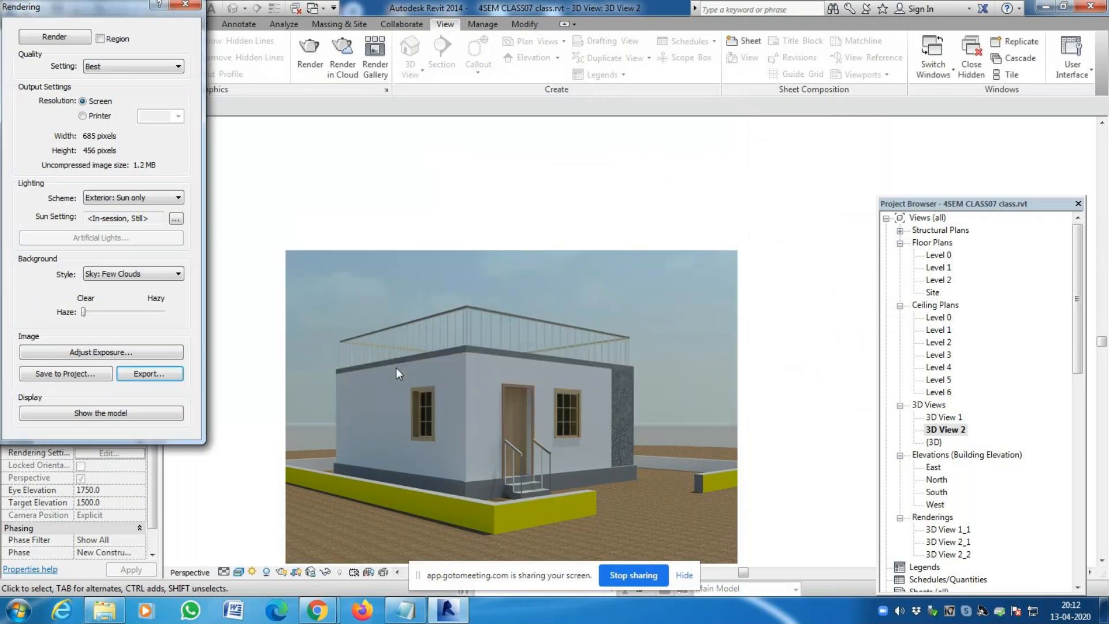
click(185, 4)
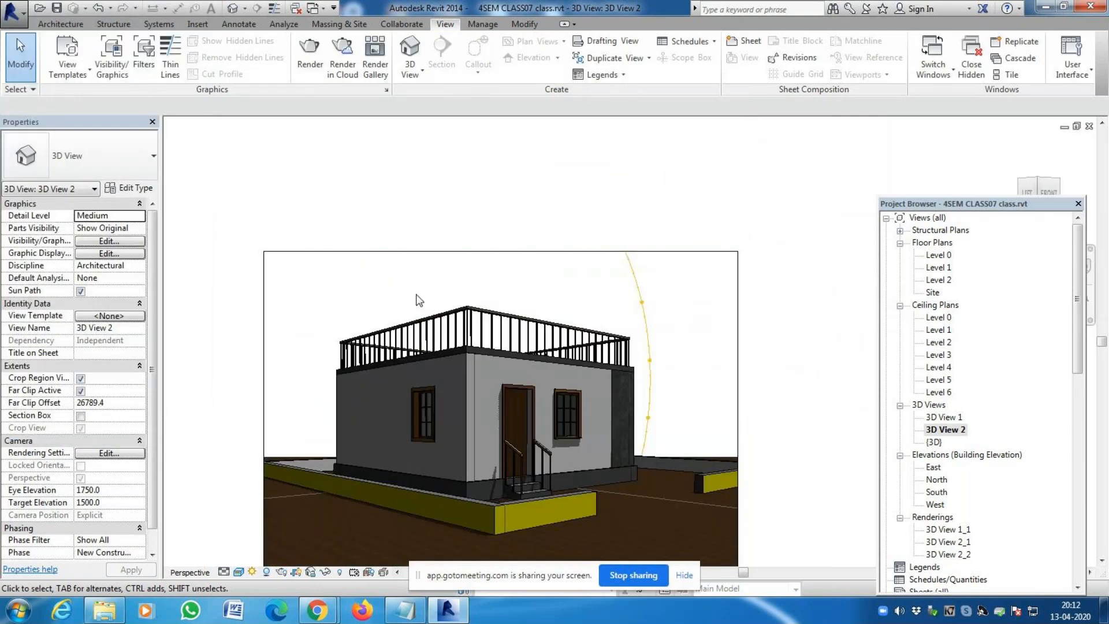
click(489, 411)
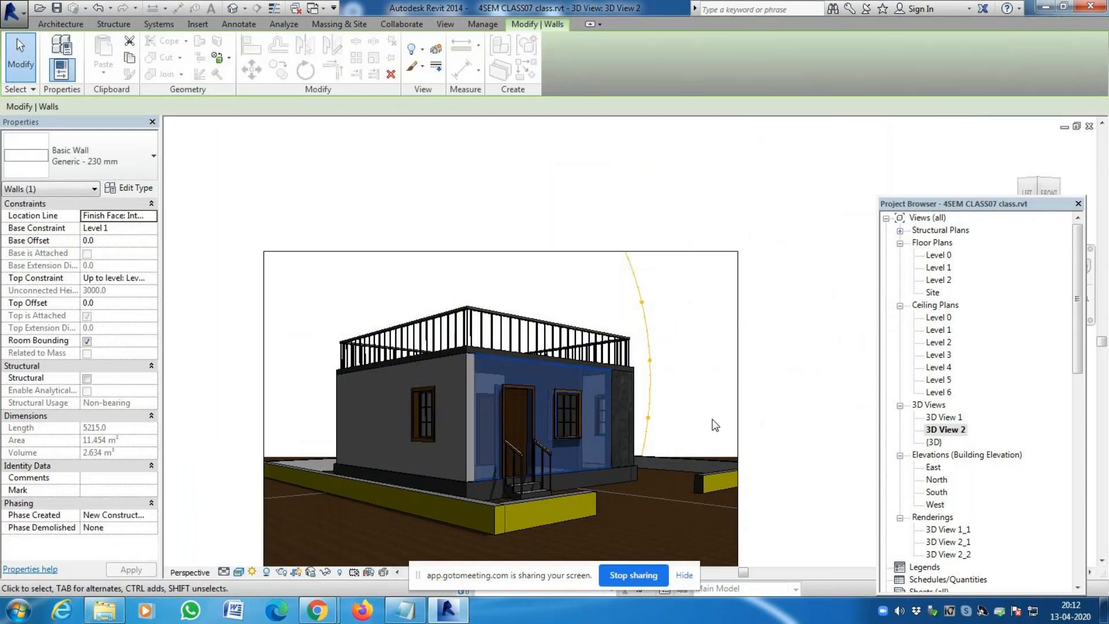
scroll(559, 435, up, 4)
scroll(531, 403, down, 4)
key(Escape)
Duplicate the type of the front wall containing the door as Generic - 230 mm YELLOW BRICK
scroll(539, 355, up, 2)
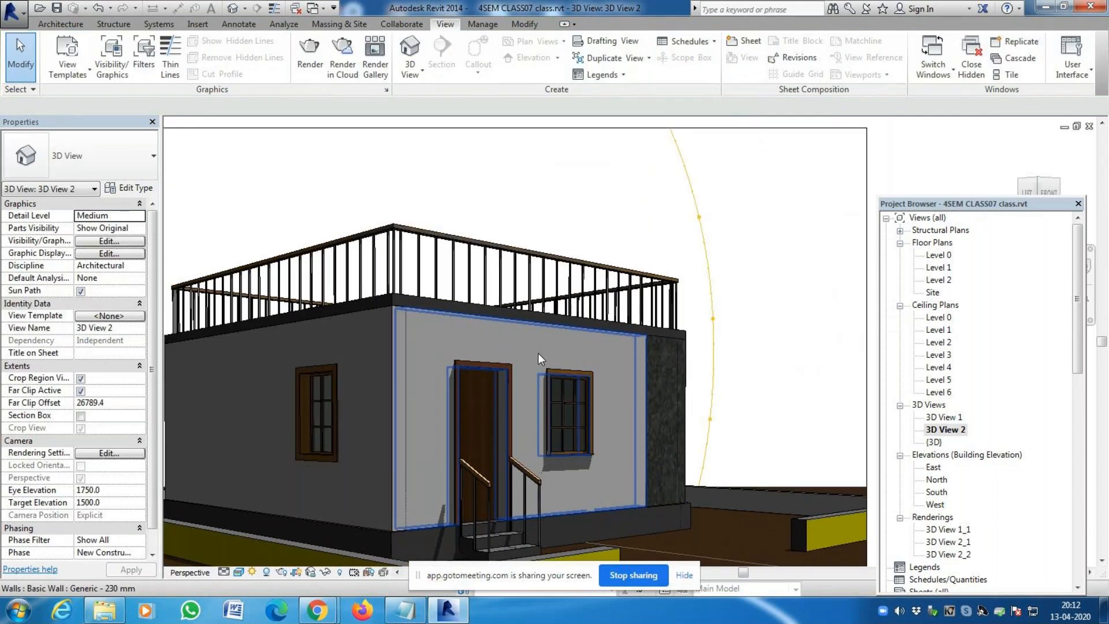
click(538, 352)
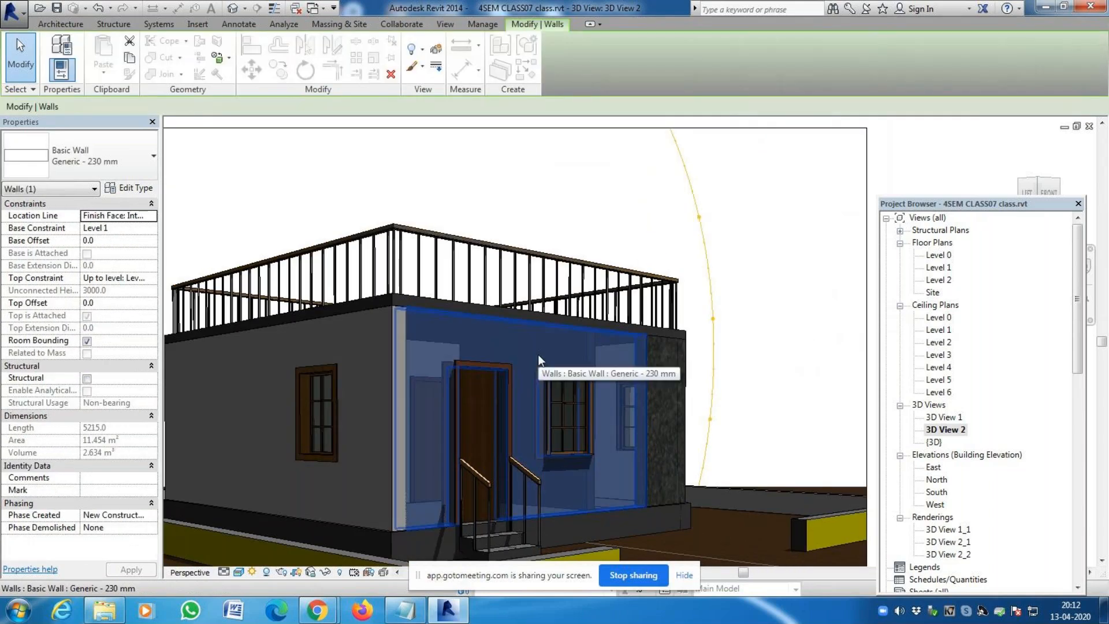
click(149, 168)
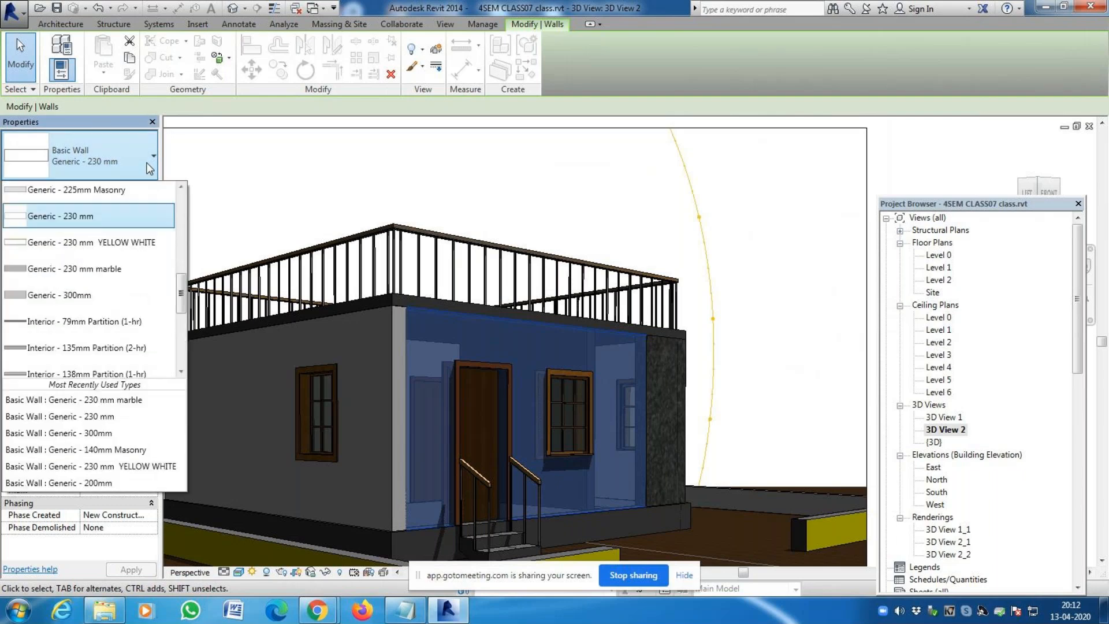
click(149, 168)
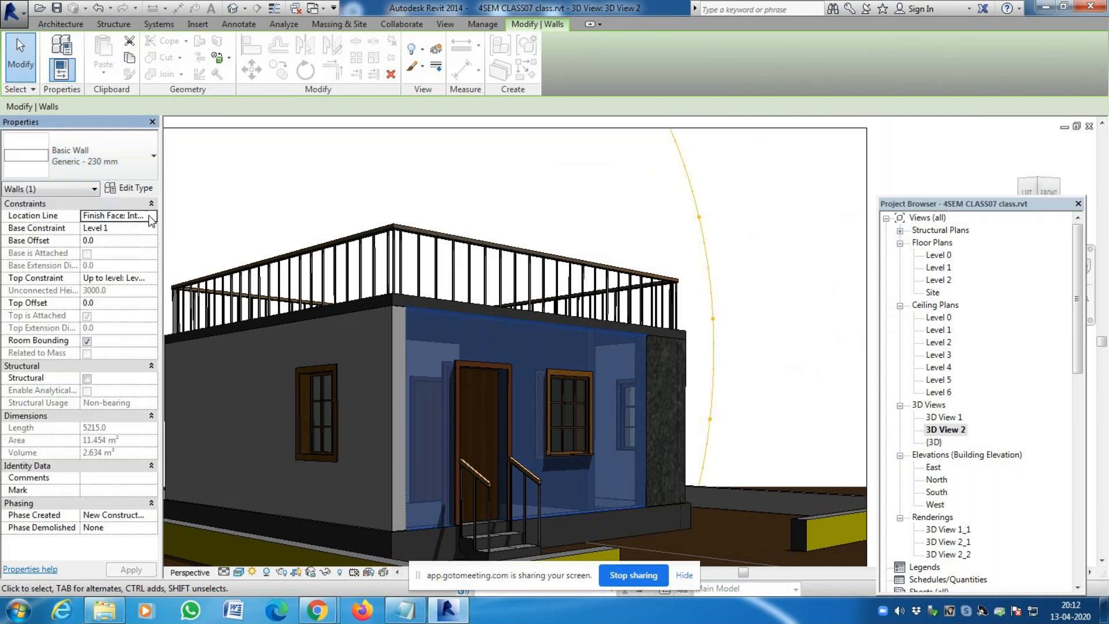
click(148, 192)
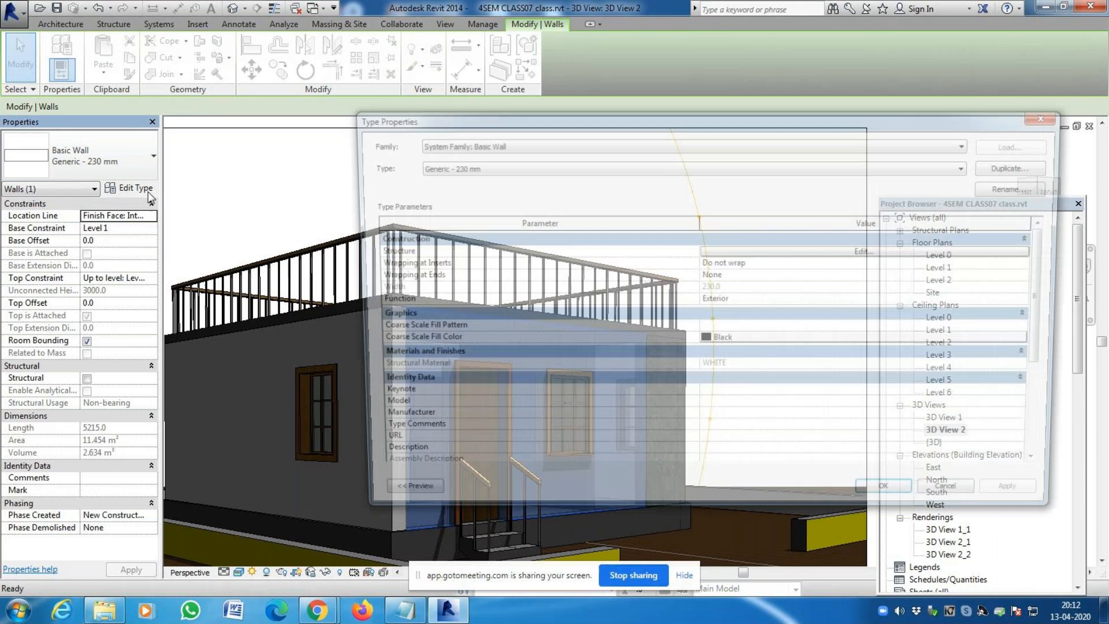
click(1022, 166)
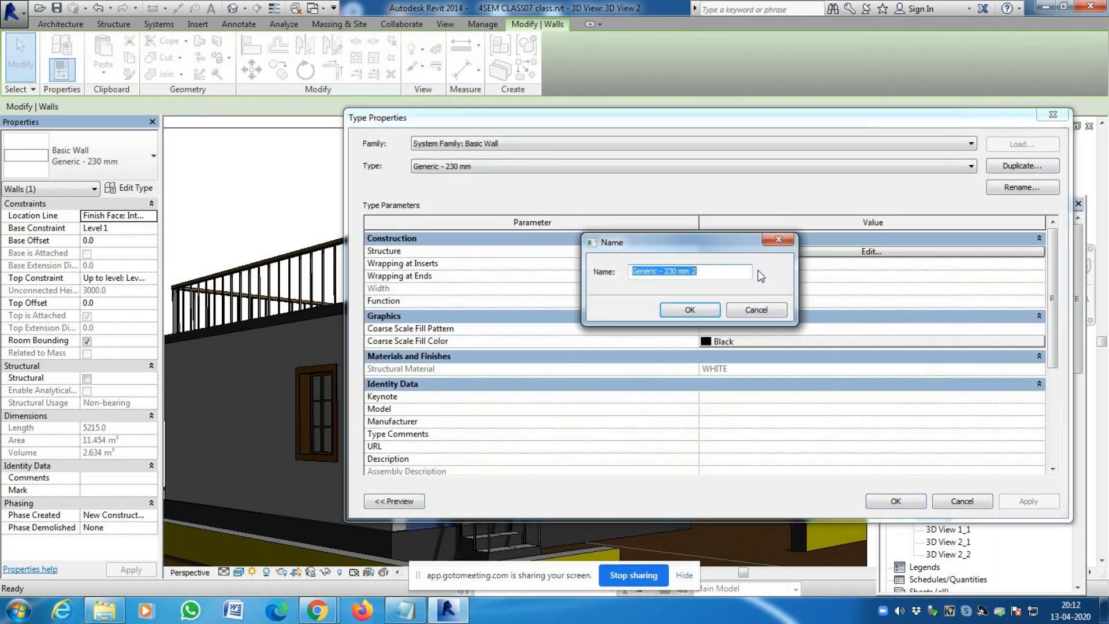
key(End)
key(BackSpace)
text(YELLOW BRICK)
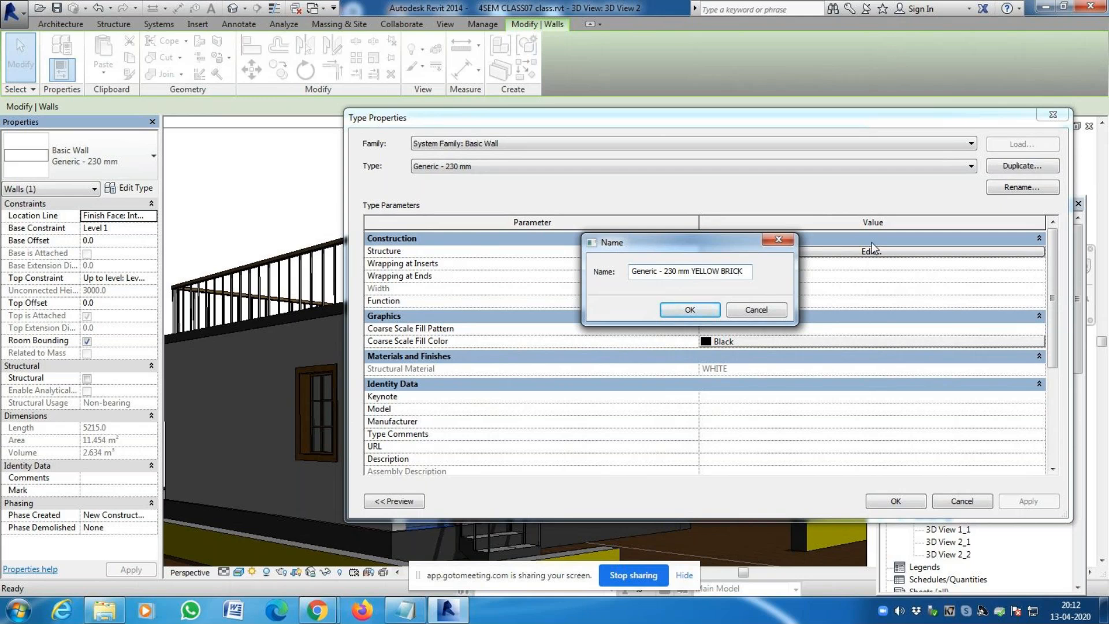
key(Return)
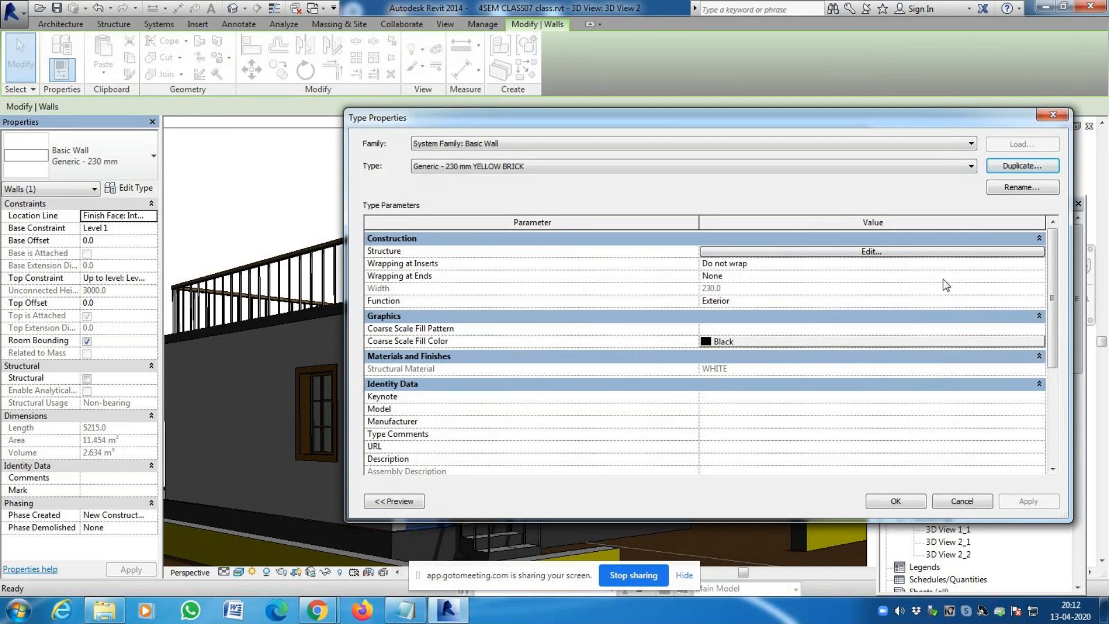
Open the material choice for the new wall type's structure layer and create a new material named YELLLOW BRICK
click(855, 252)
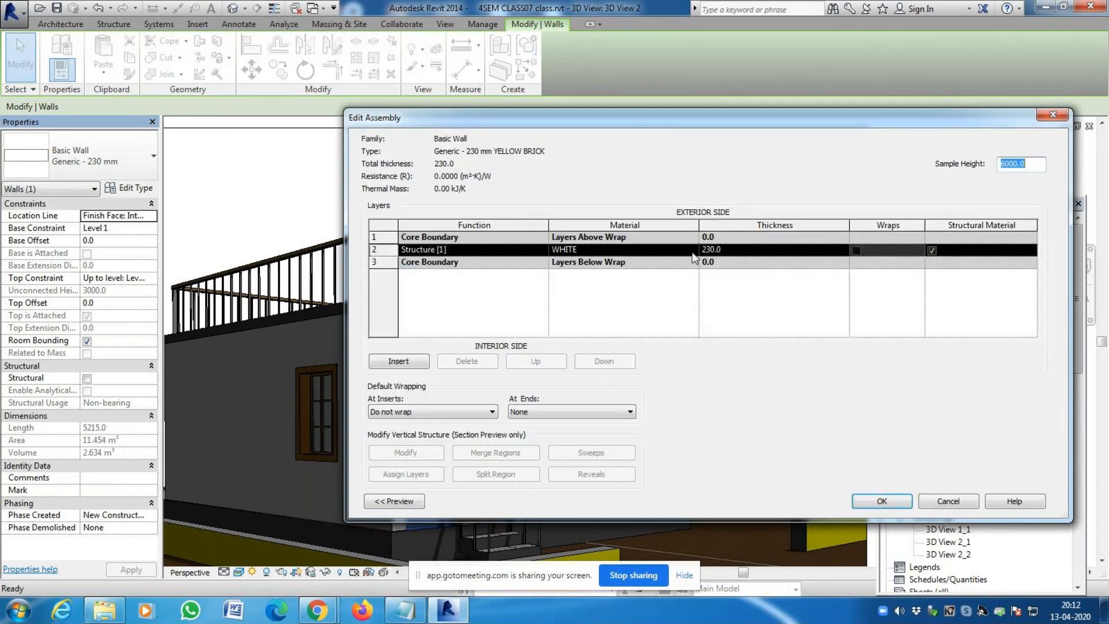
click(692, 251)
click(692, 252)
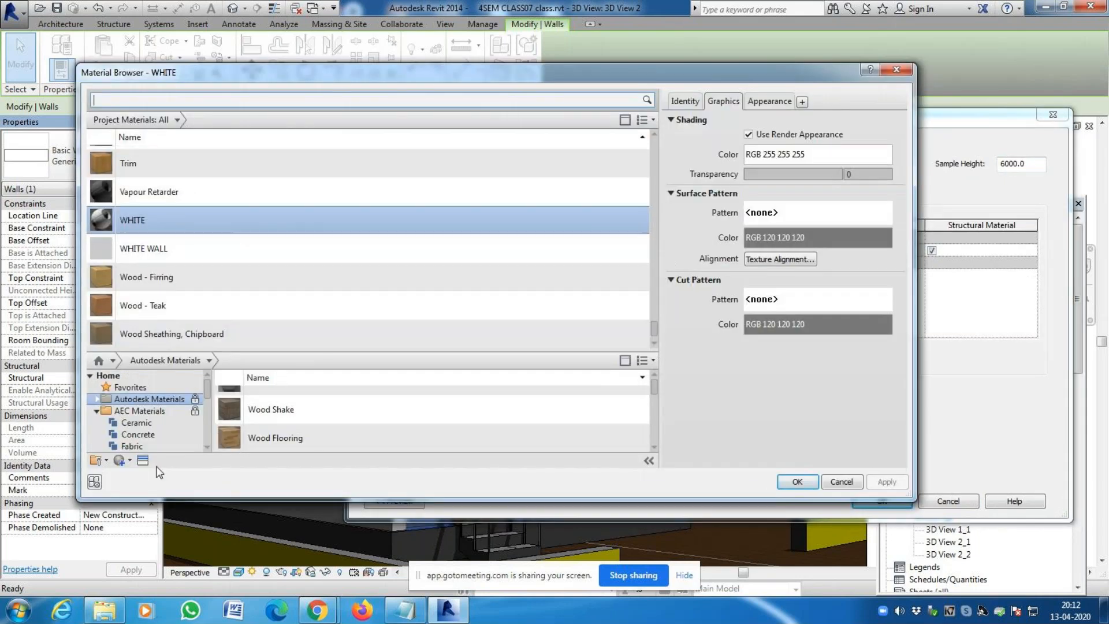
click(130, 460)
click(149, 475)
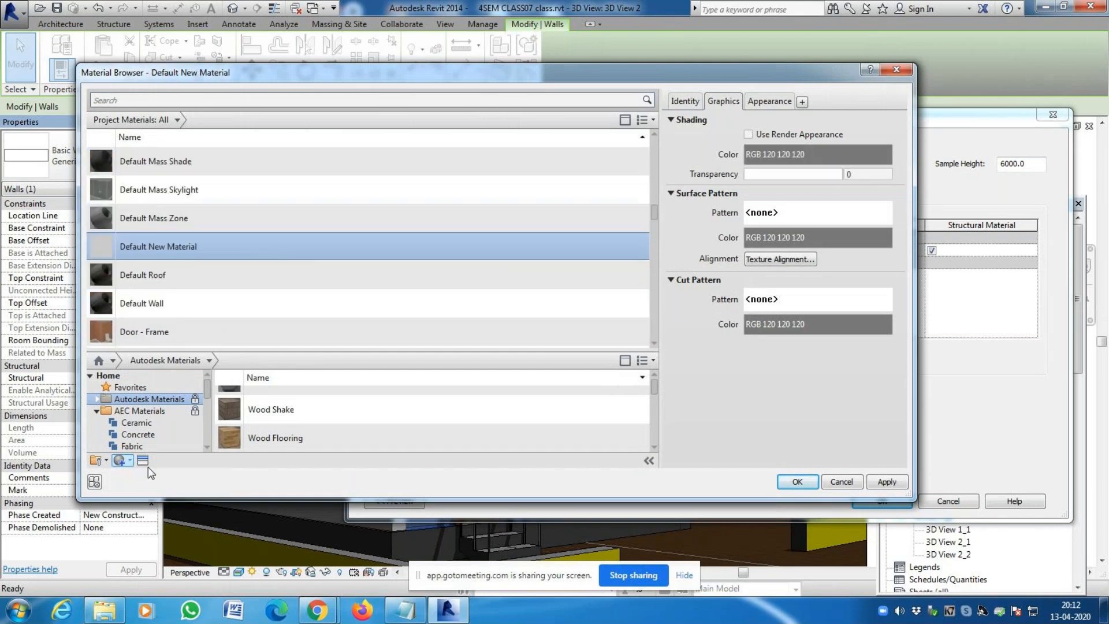
right_click(205, 245)
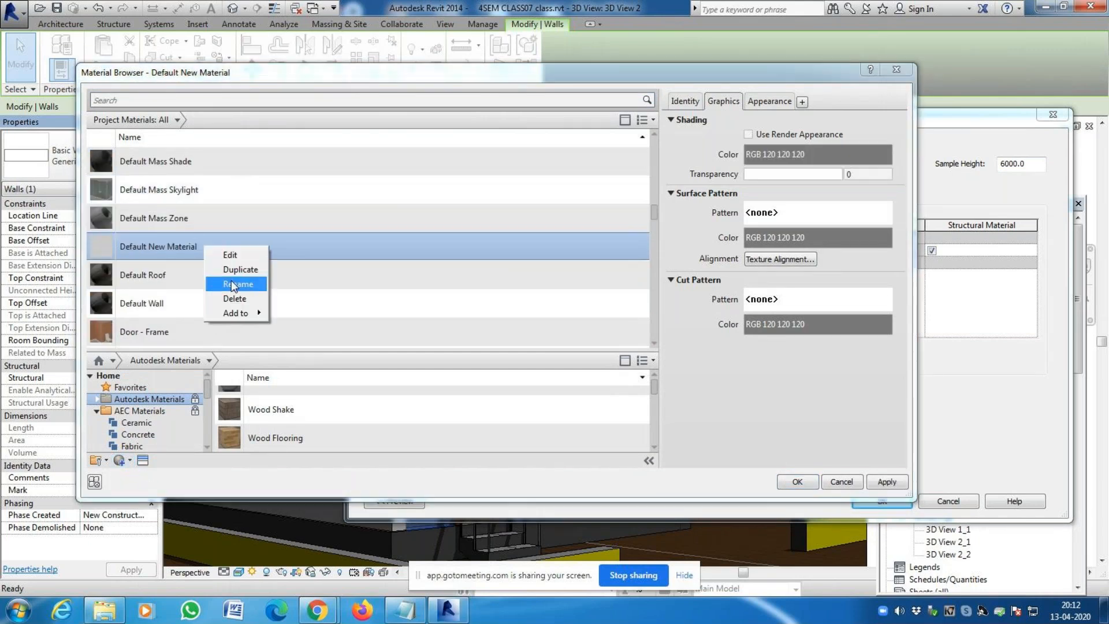
click(232, 283)
text(YELLLOW BRICK)
key(Return)
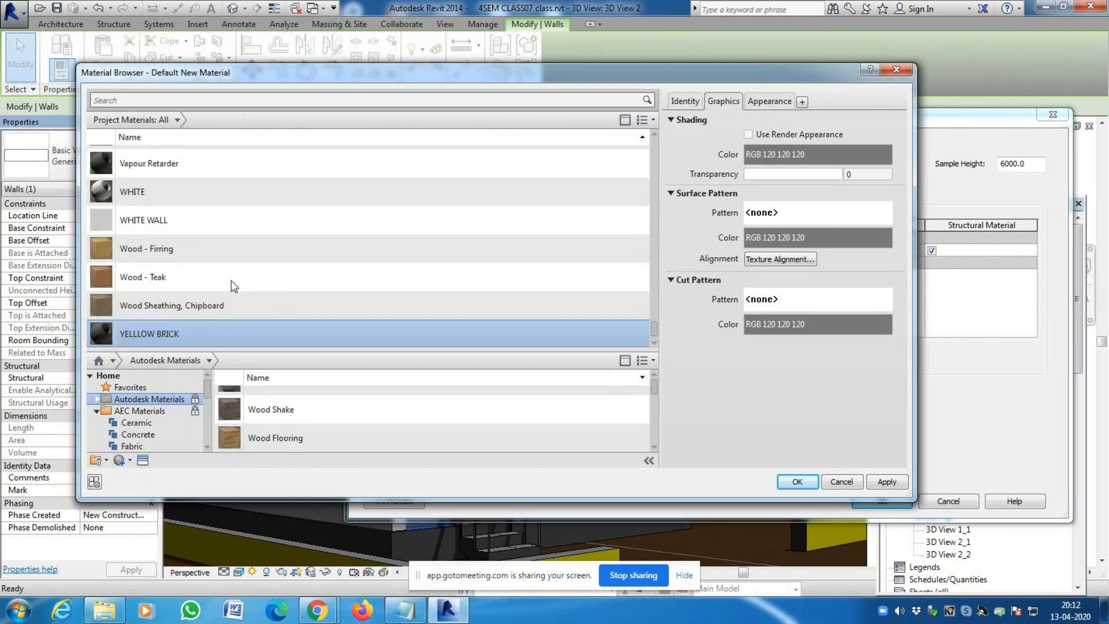
Set the YELLLOW BRICK material's generic appearance color to yellow, RGB 255 255 0
click(781, 104)
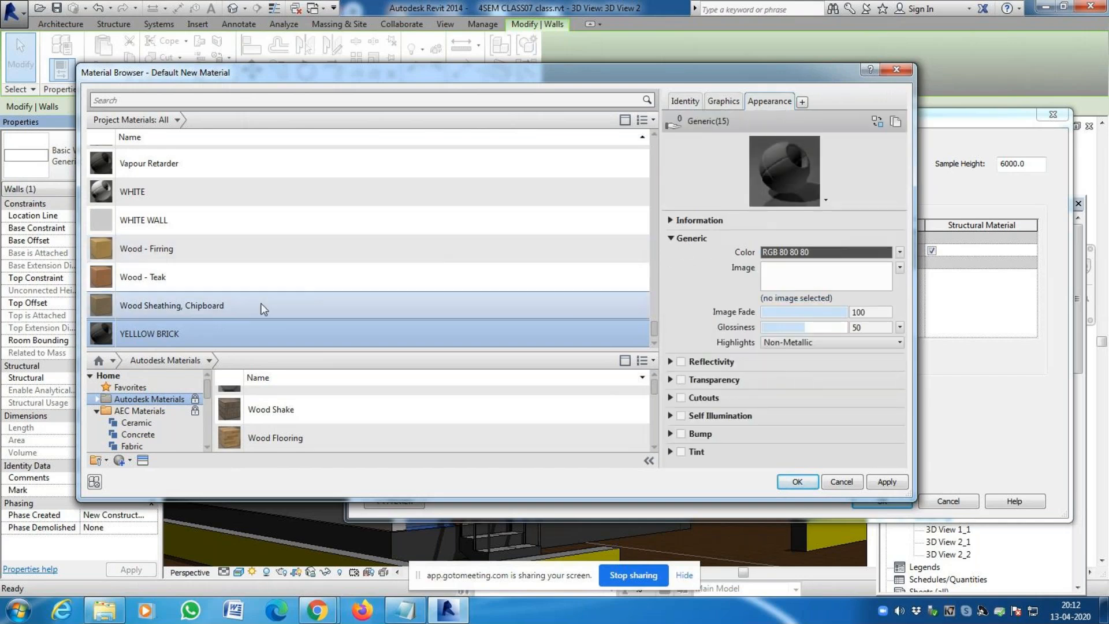
click(827, 256)
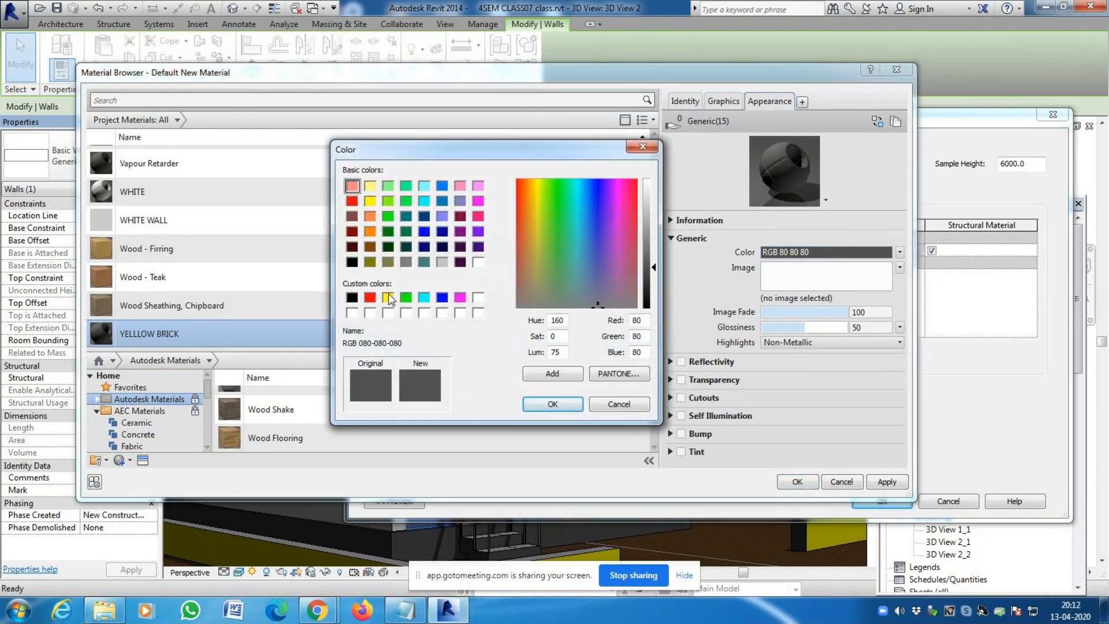
click(388, 297)
click(553, 403)
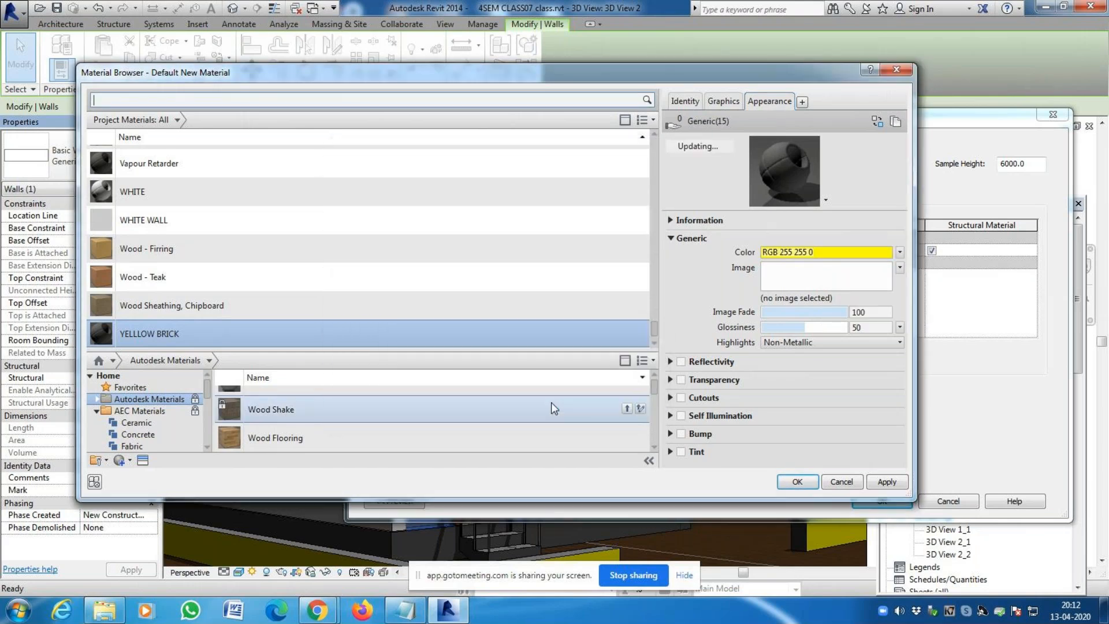
click(832, 278)
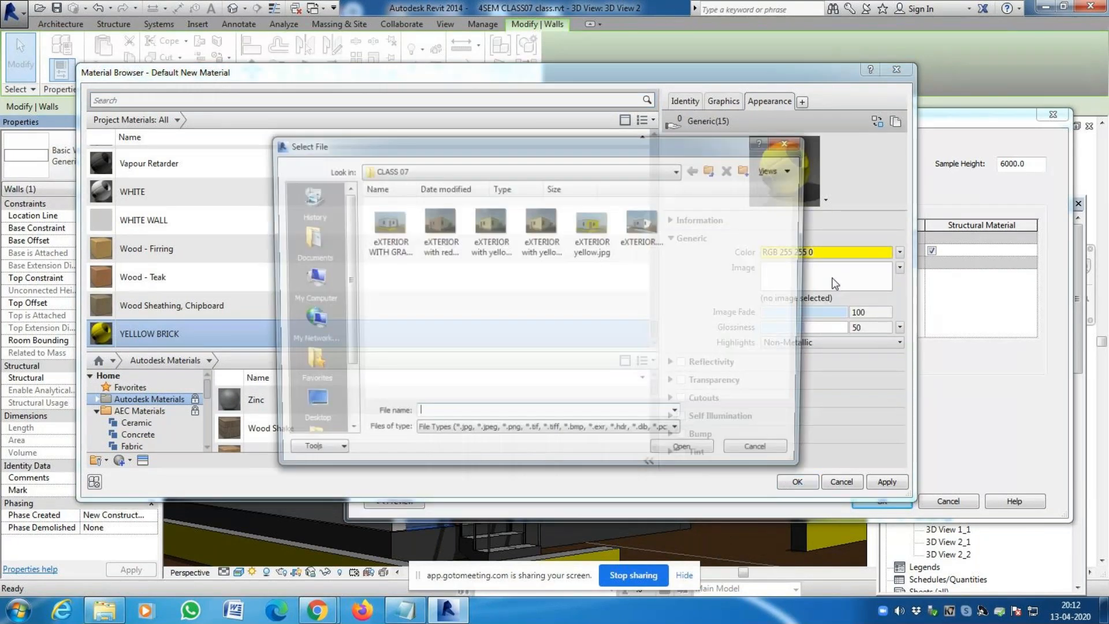
click(756, 457)
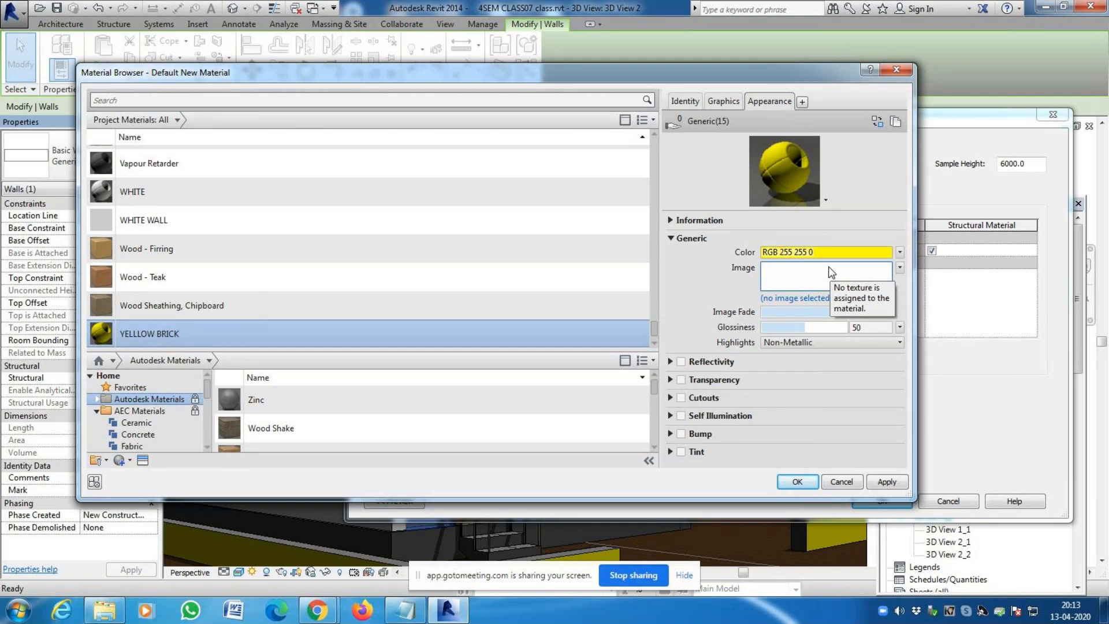
click(795, 279)
key(Escape)
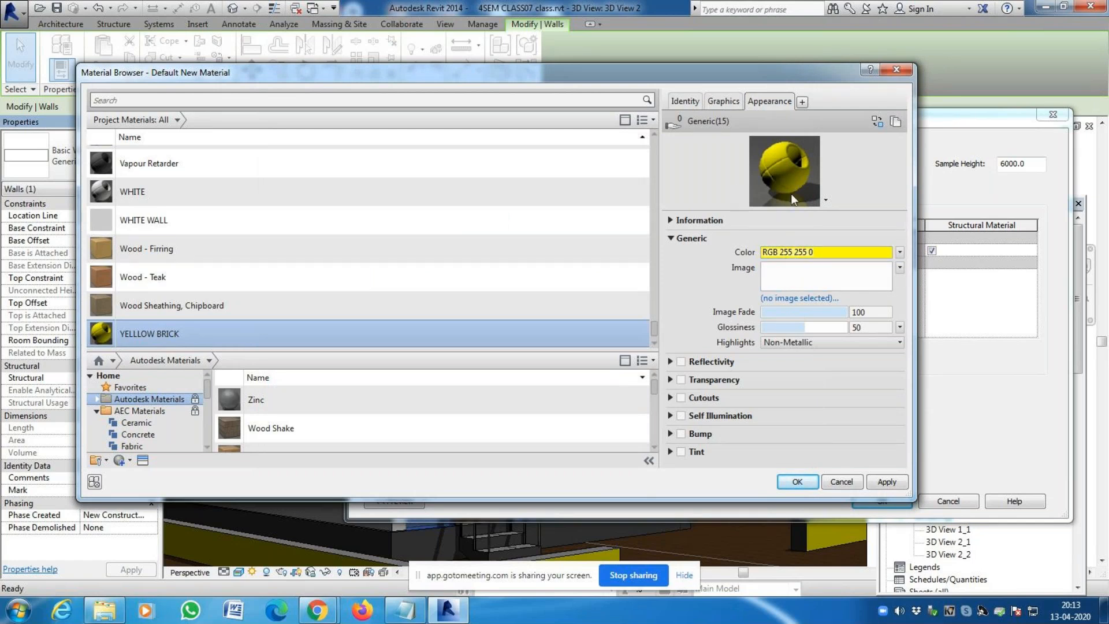
scroll(641, 446, down, 1)
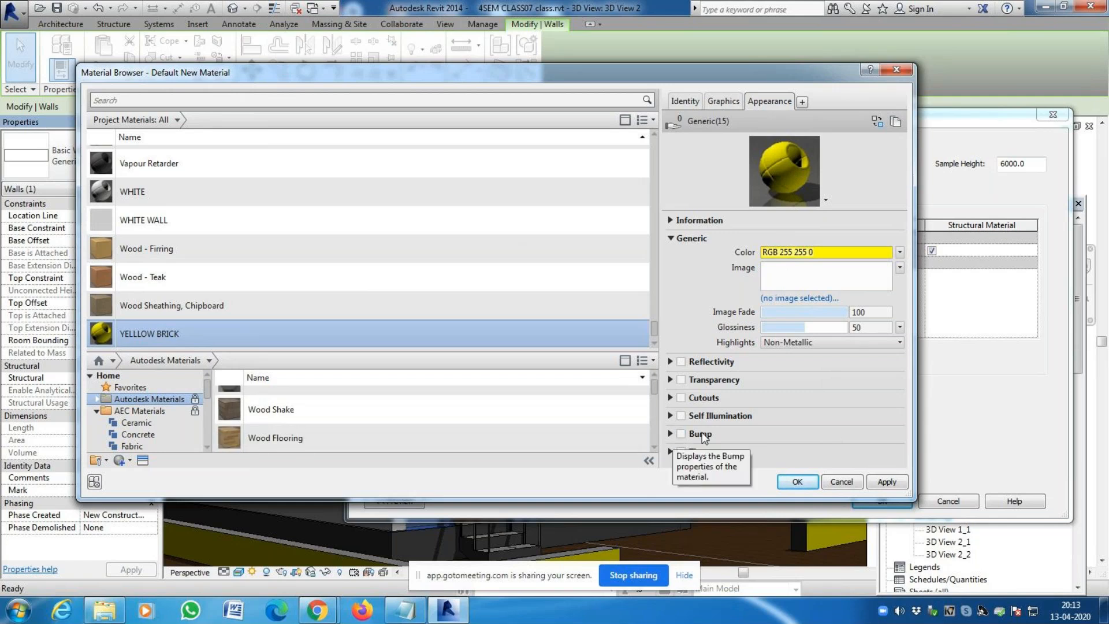
scroll(702, 437, up, 1)
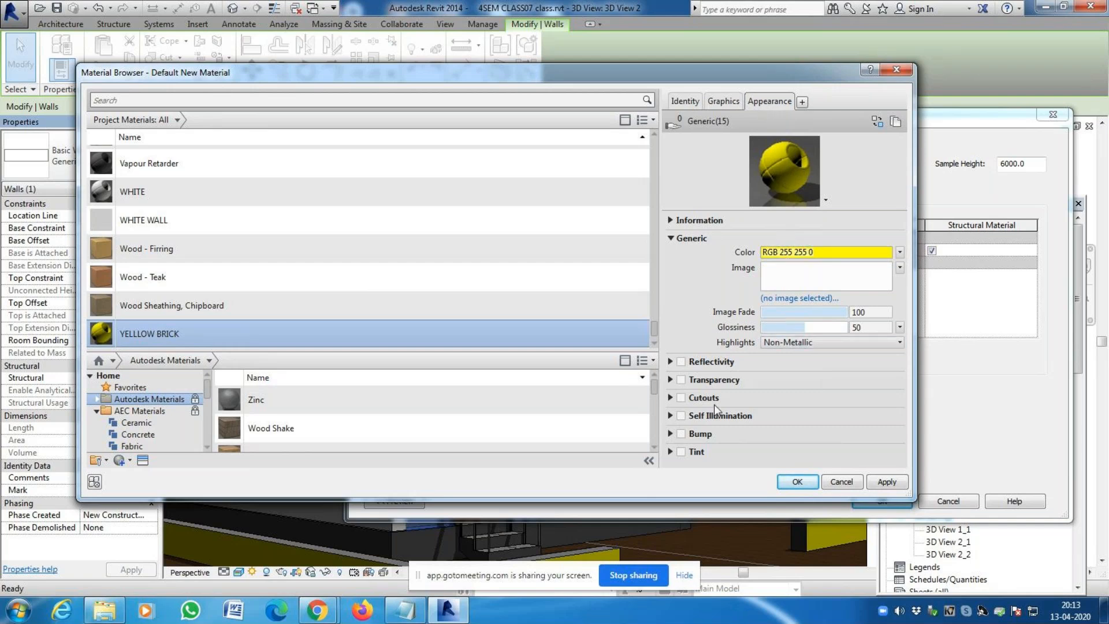
Enable Bump for the yellow brick material and start browsing for its image on Local Disk (C:)
click(681, 434)
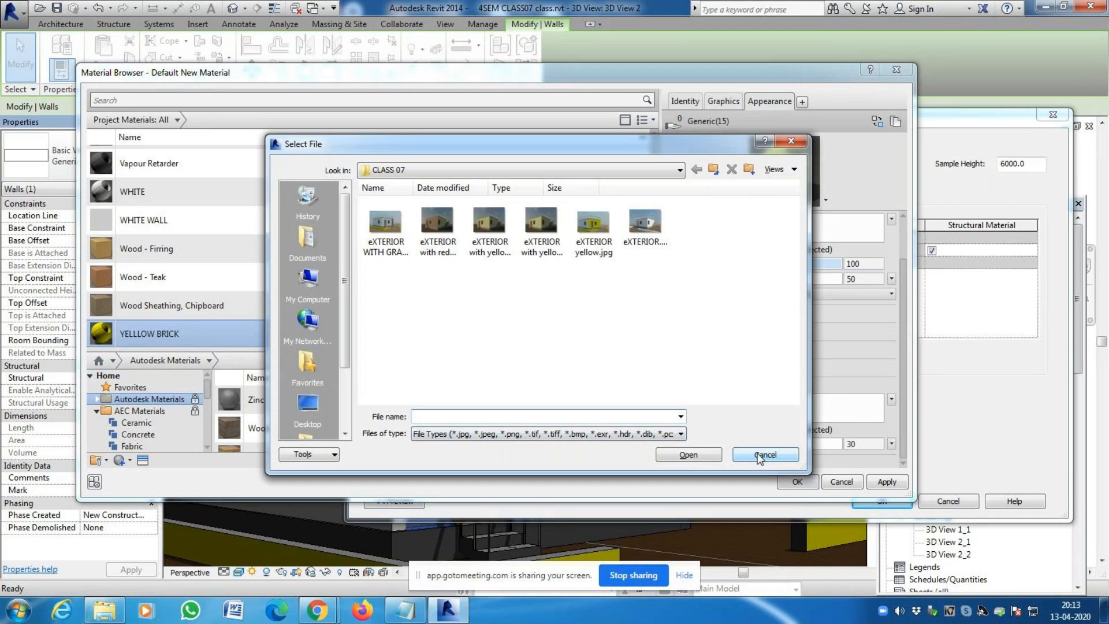
click(561, 174)
scroll(479, 248, up, 3)
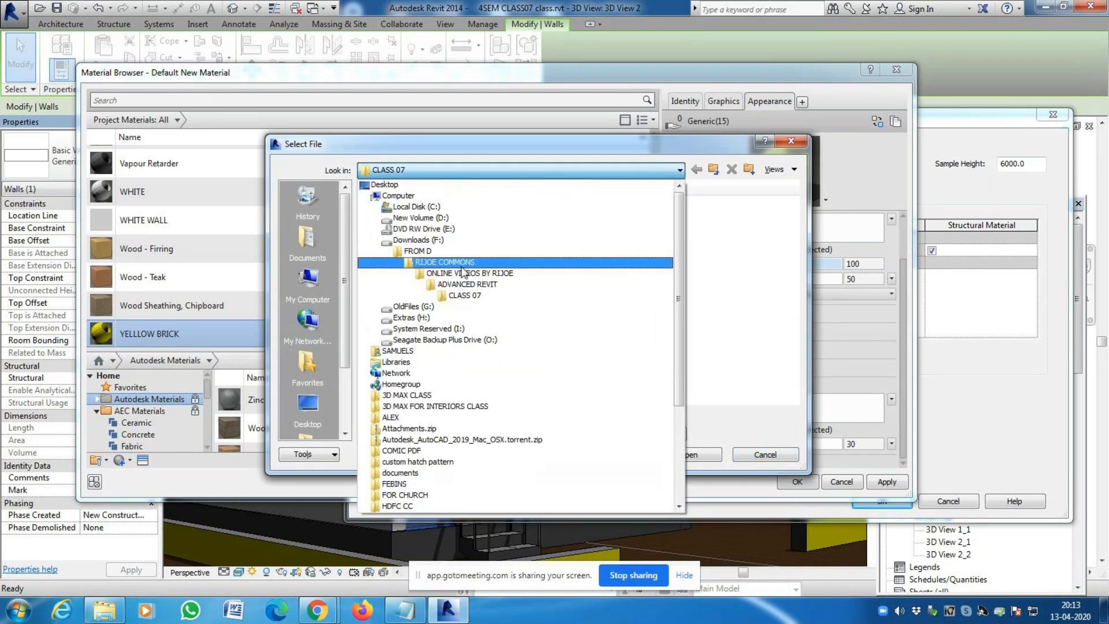
click(440, 218)
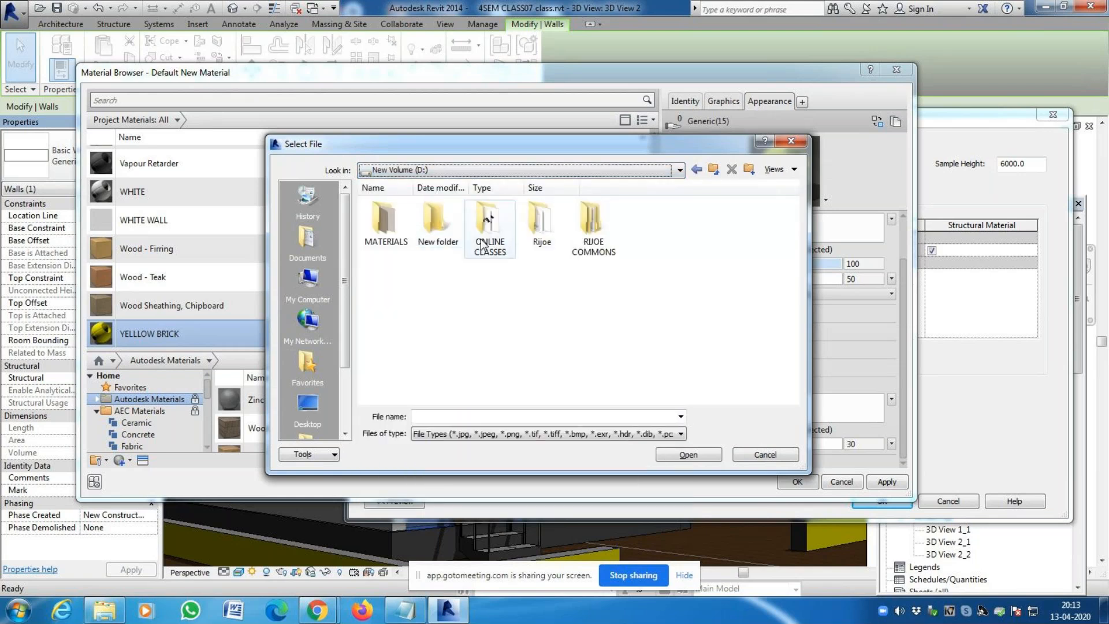
click(528, 172)
scroll(505, 224, up, 5)
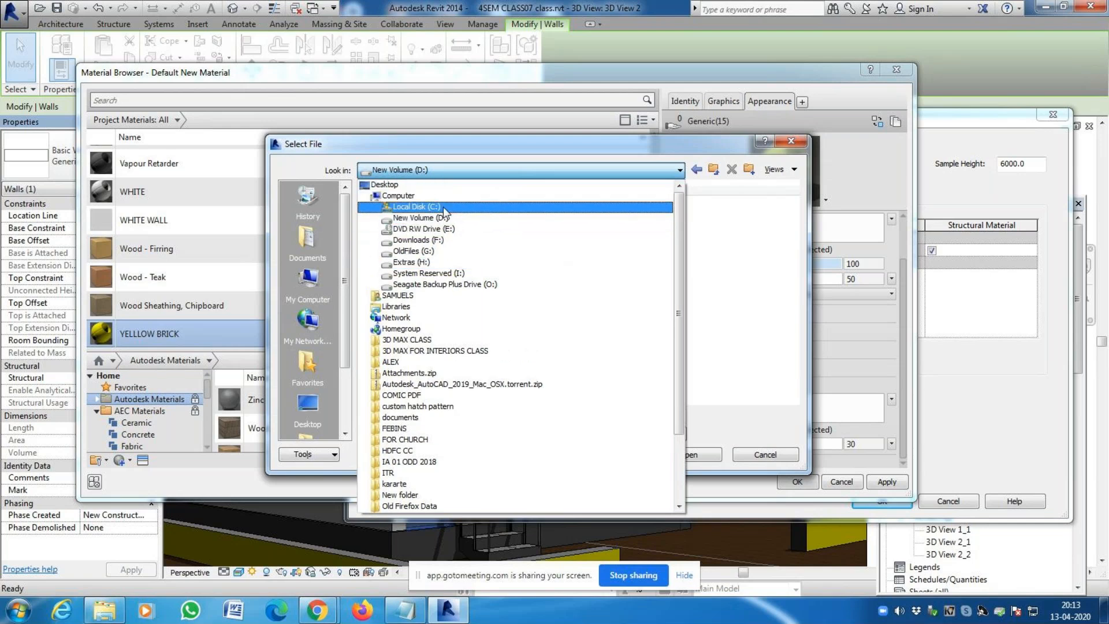
click(443, 207)
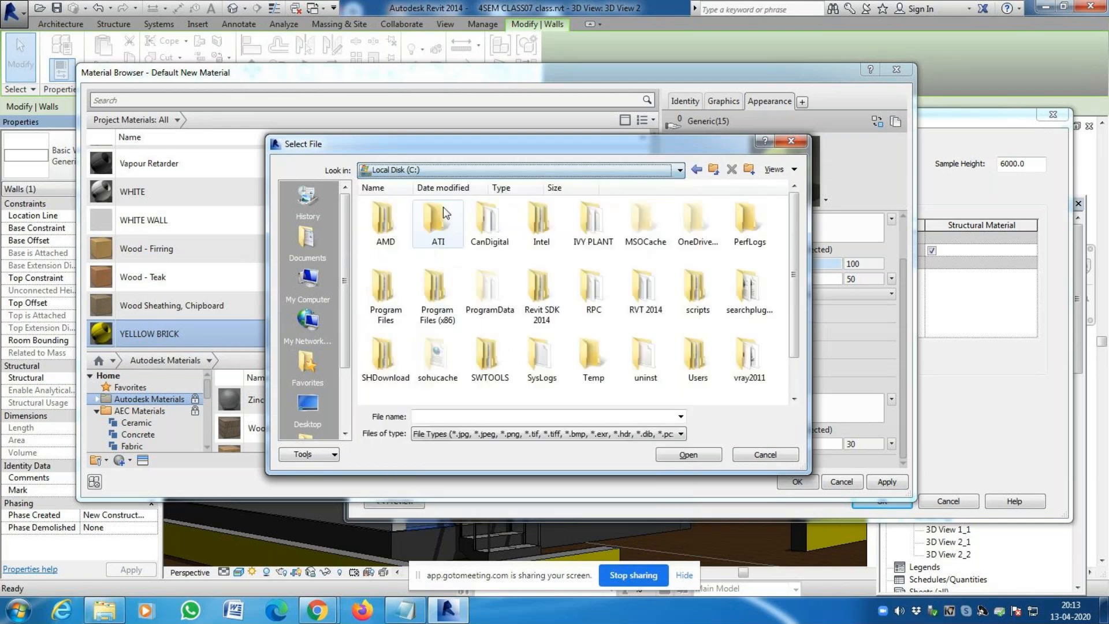
Browse through Program Files (x86), Common Files, Autodesk Shared and Materials to the Mats texture folder
double_click(436, 310)
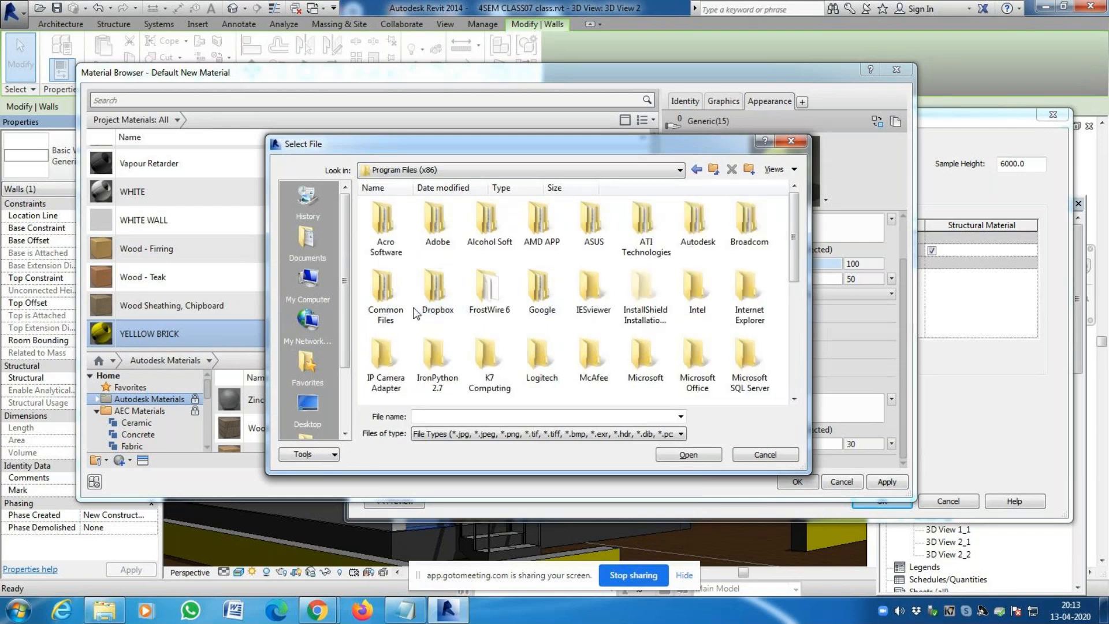
double_click(399, 312)
click(595, 236)
double_click(595, 236)
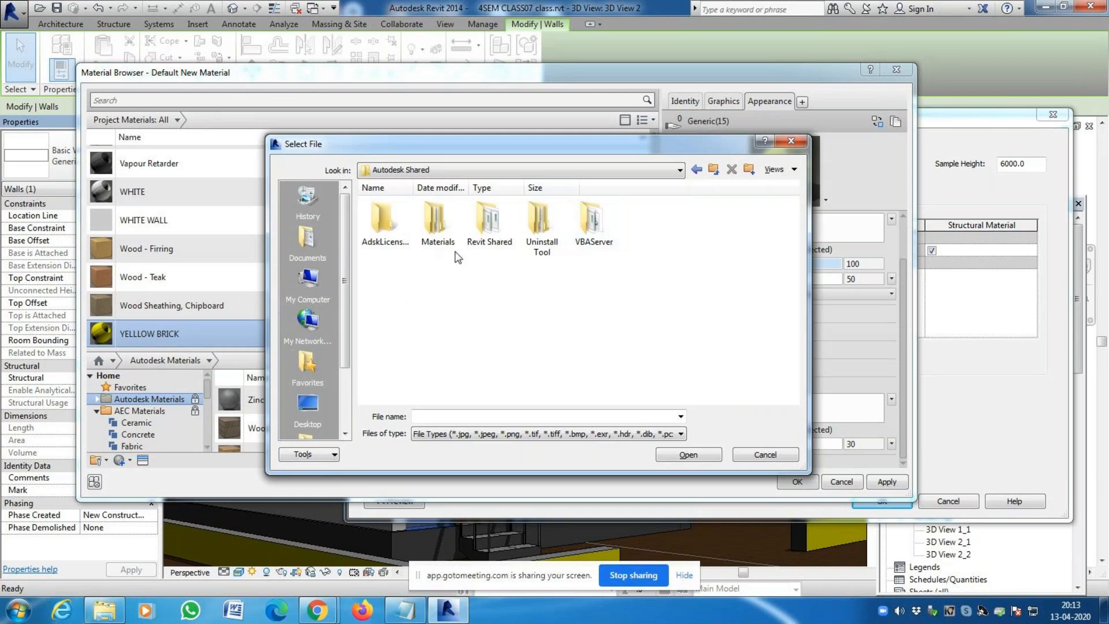
double_click(434, 228)
double_click(588, 237)
click(391, 225)
double_click(391, 224)
double_click(384, 222)
Look through the Mats textures for a brick bump image, checking the modular Flemish Cross and English Cross bump files
scroll(535, 293, down, 10)
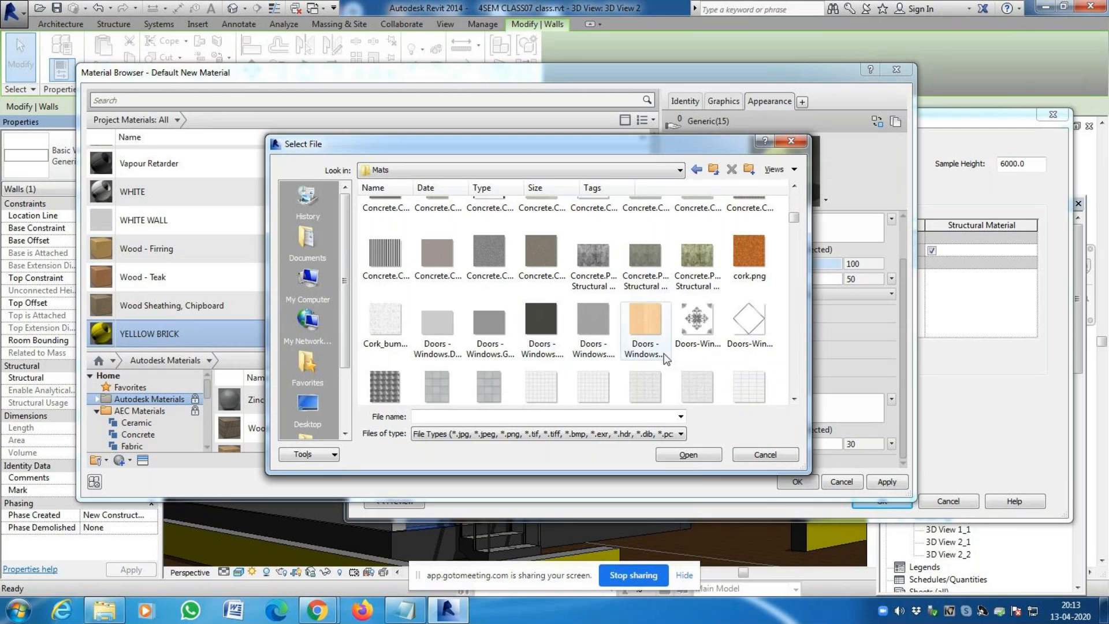
scroll(666, 359, down, 5)
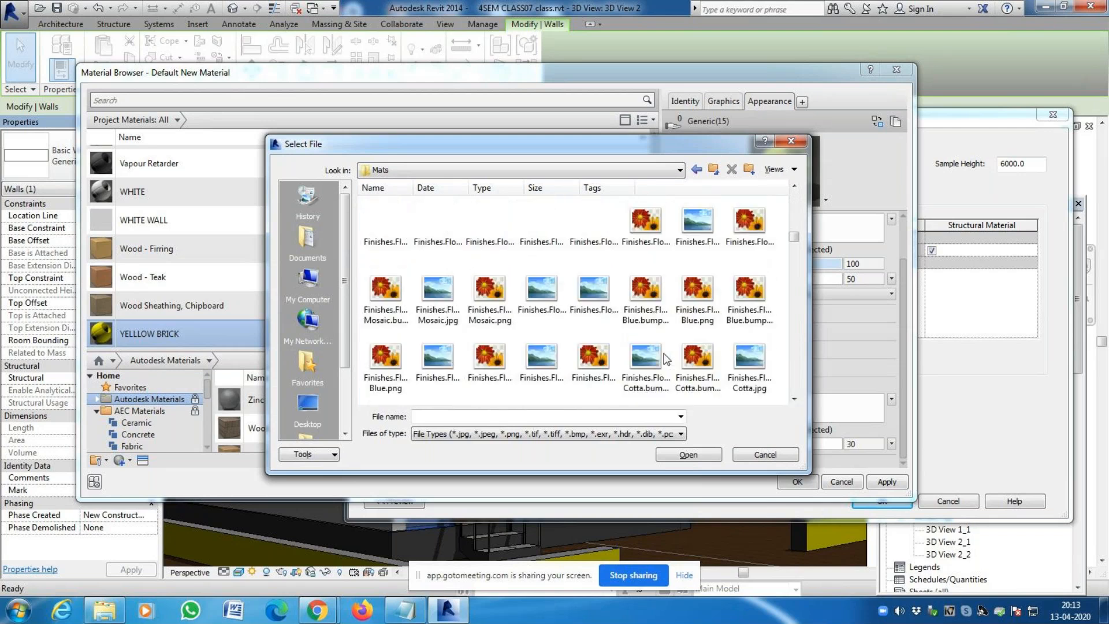
scroll(665, 359, down, 5)
scroll(665, 360, down, 5)
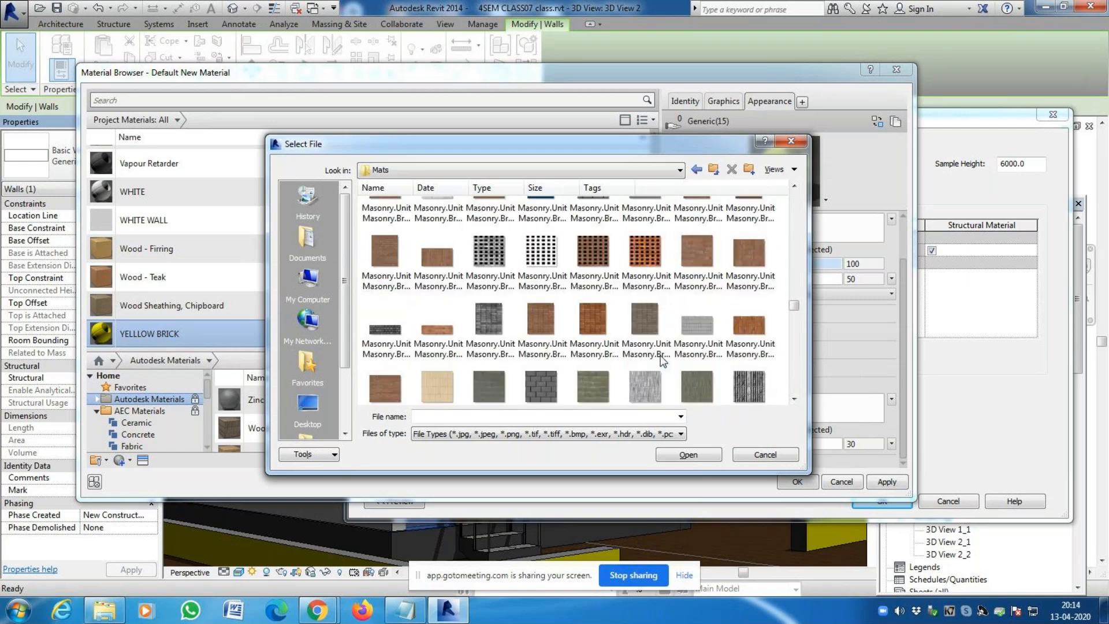
scroll(688, 361, down, 3)
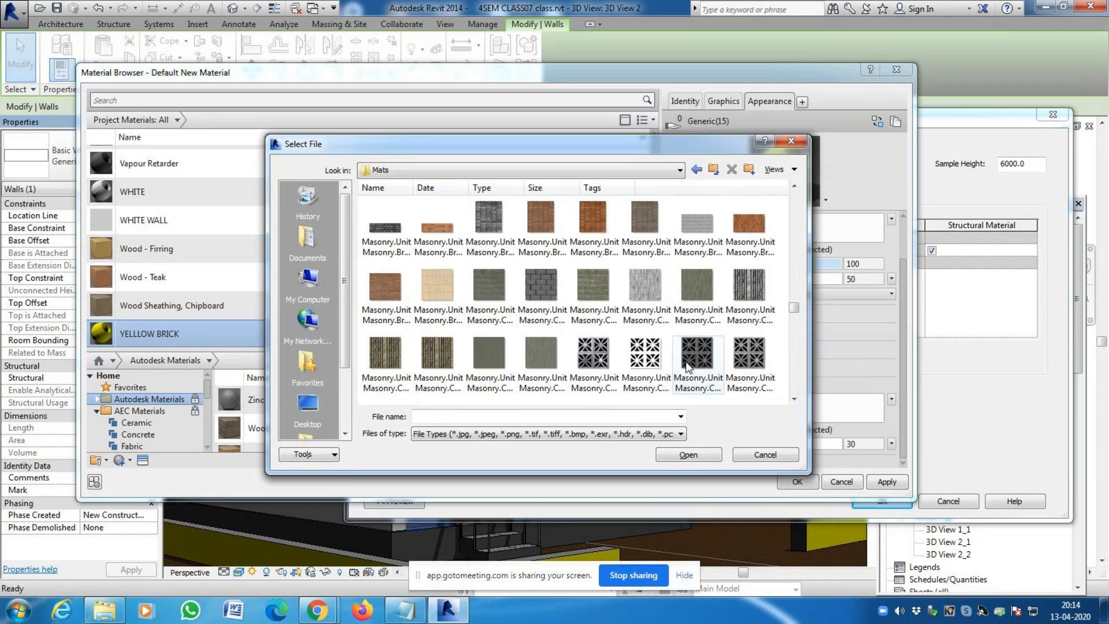
scroll(686, 364, up, 3)
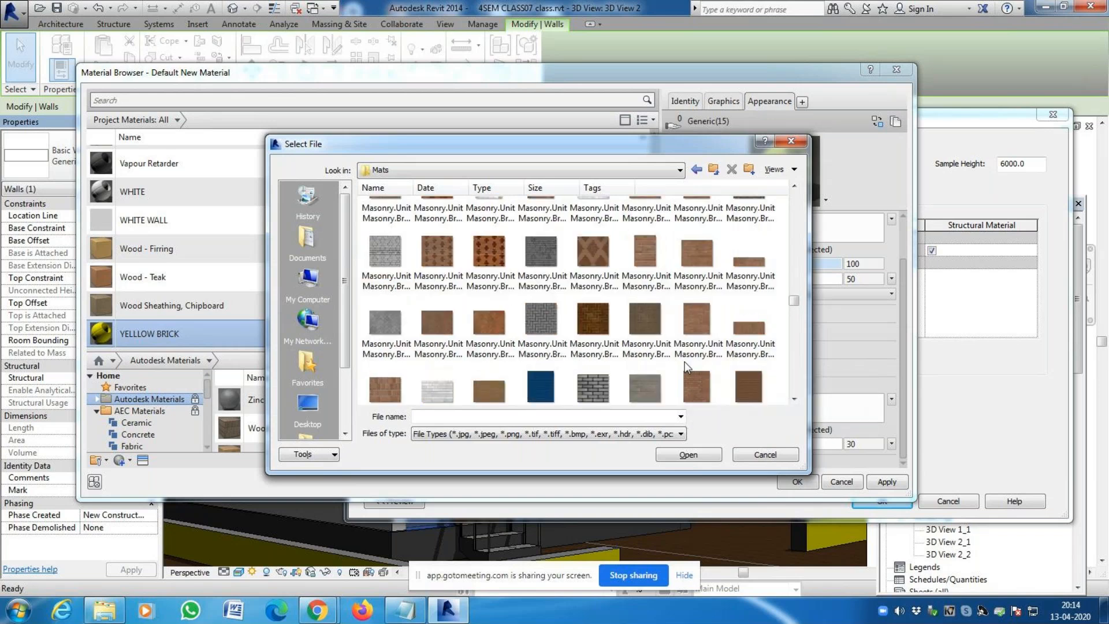
scroll(687, 365, up, 2)
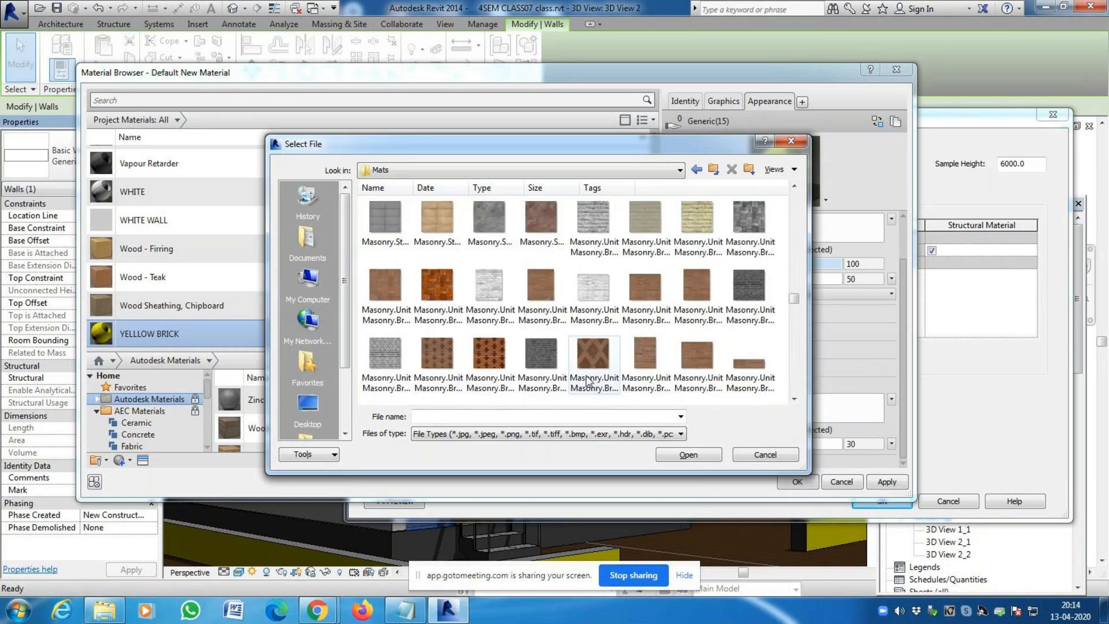
click(741, 320)
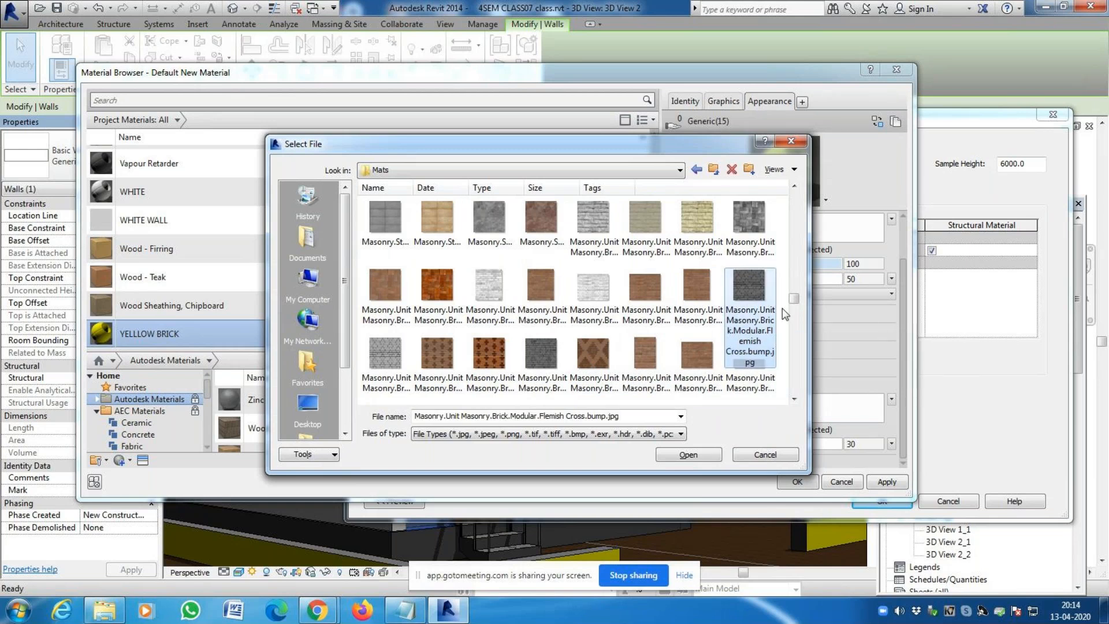
click(581, 317)
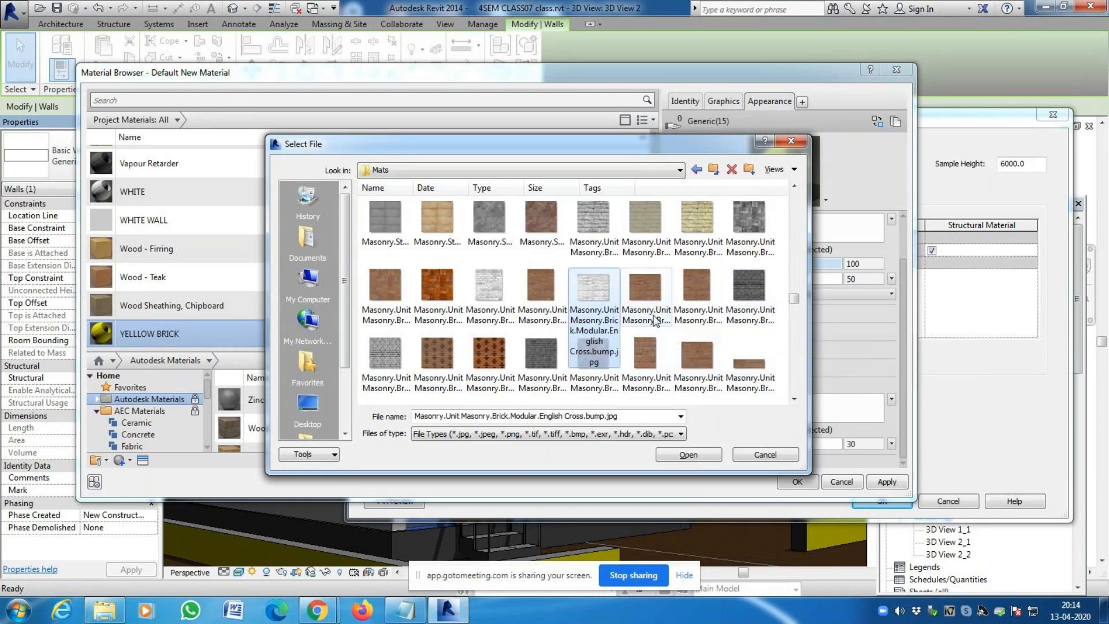
scroll(632, 307, up, 2)
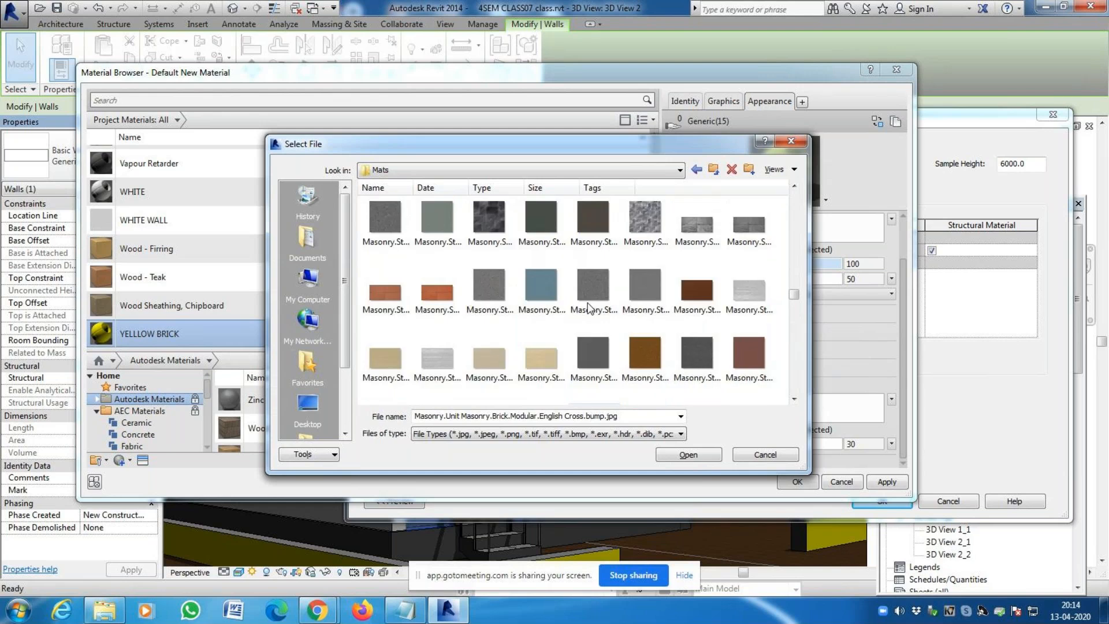
scroll(685, 315, down, 2)
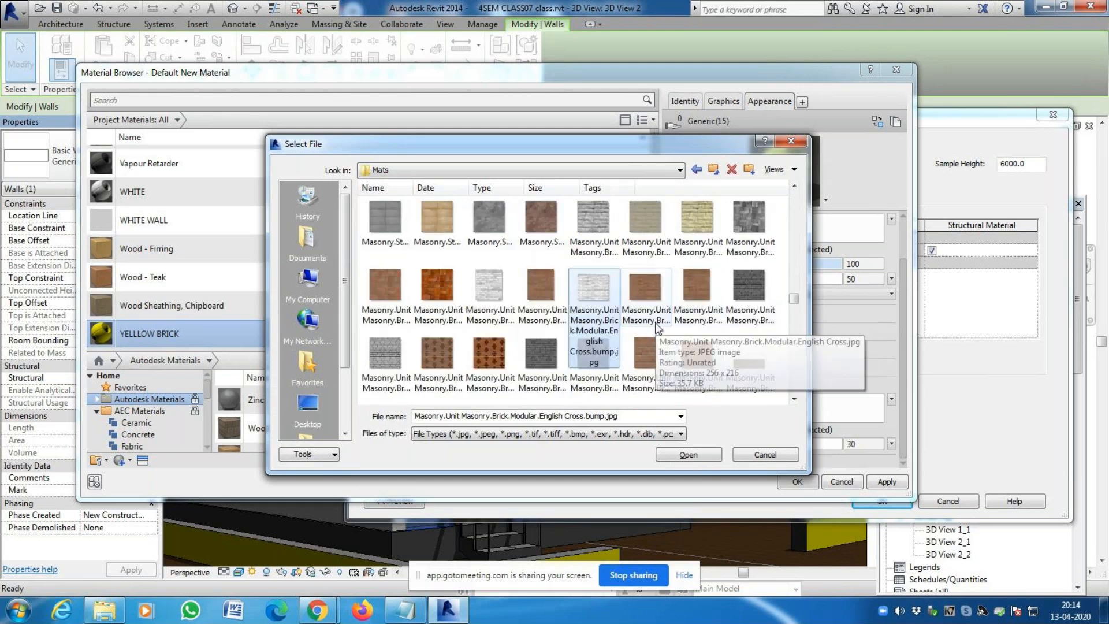
Preview Masonry.Unit Masonry.Brick.Modular.Common.bump.jpg in the photo viewer and close the preview
click(490, 315)
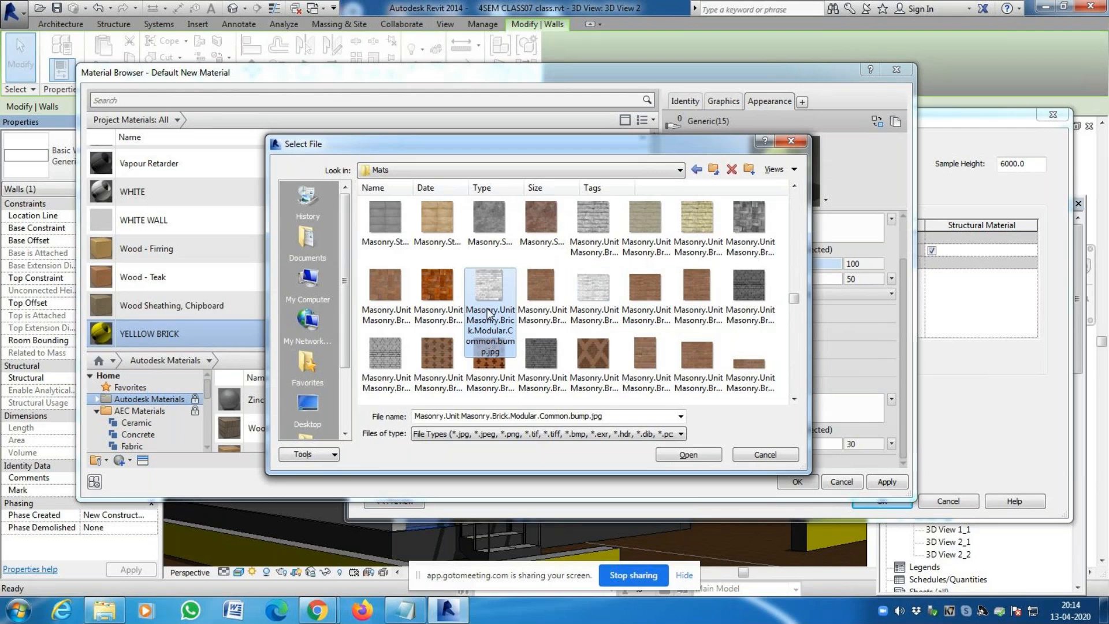
right_click(489, 315)
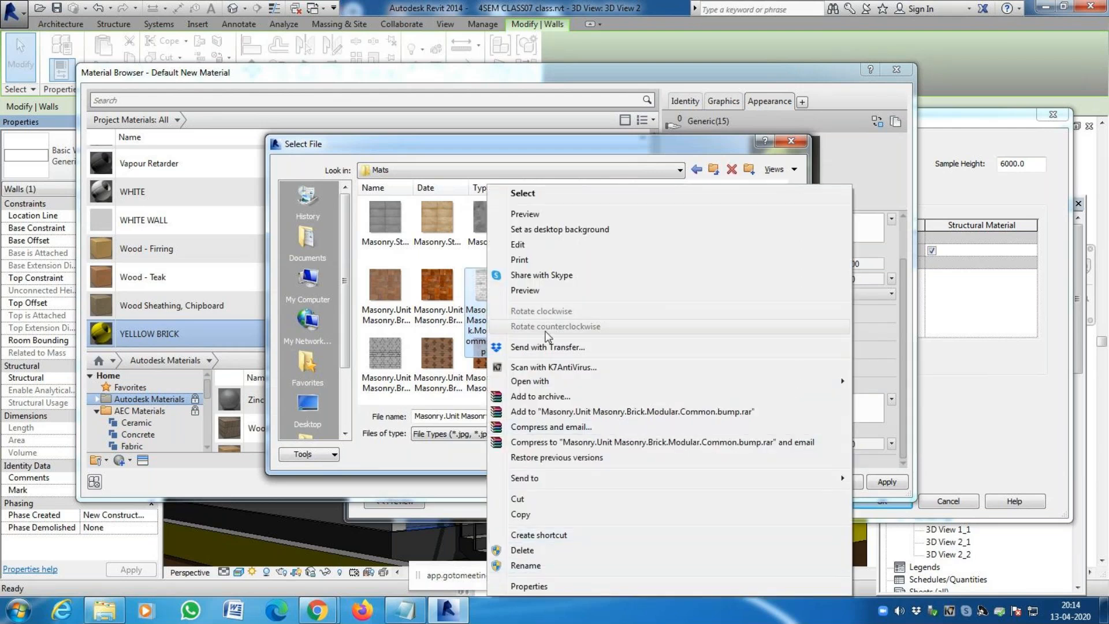
click(551, 291)
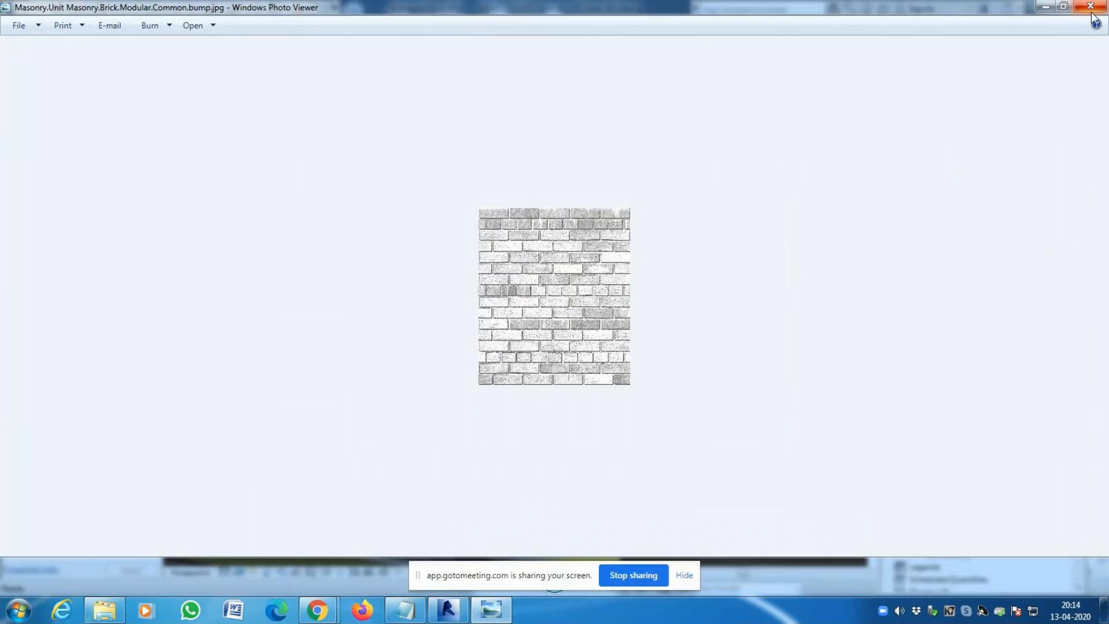
click(1092, 9)
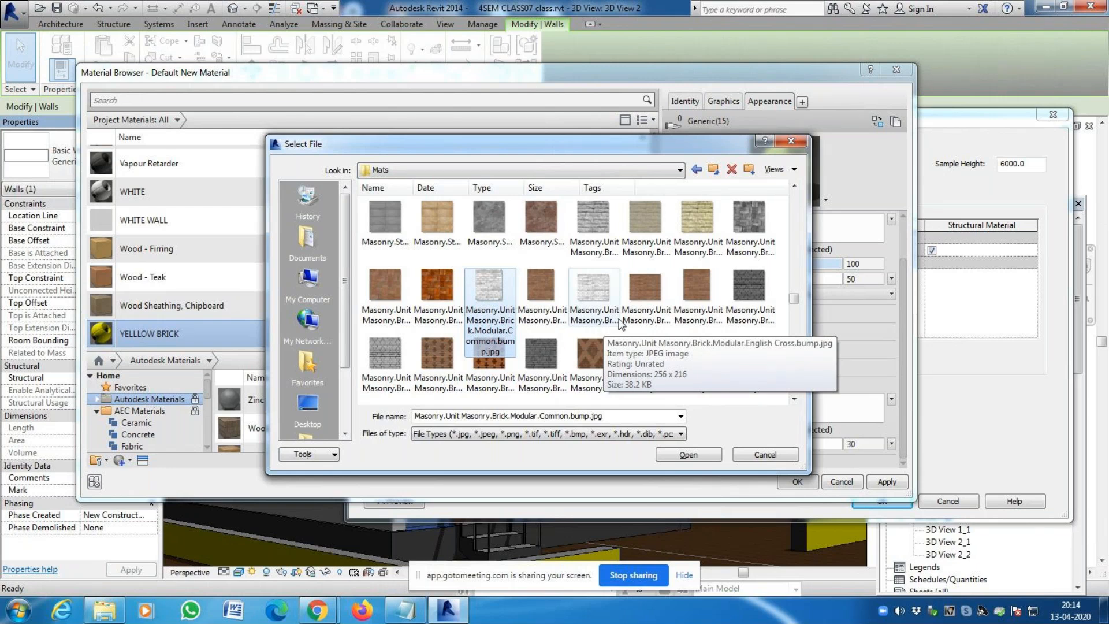
Compare the modular brick images in the Mats folder, including Flemish Diagonal, Flemish Diagonal bump and Common bump
scroll(615, 326, up, 5)
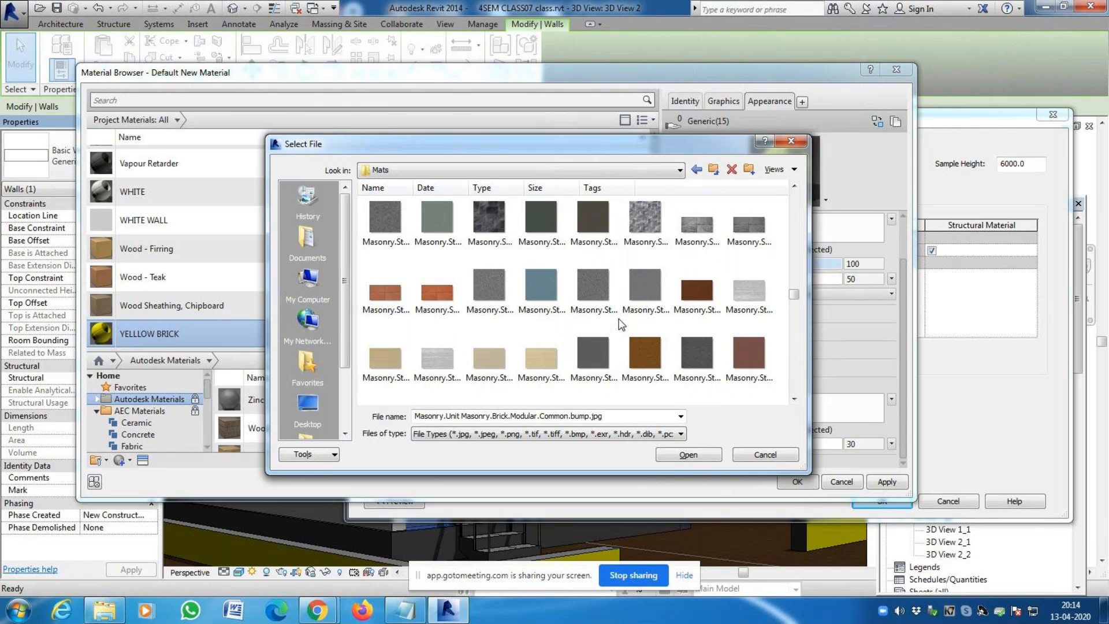
scroll(621, 325, down, 4)
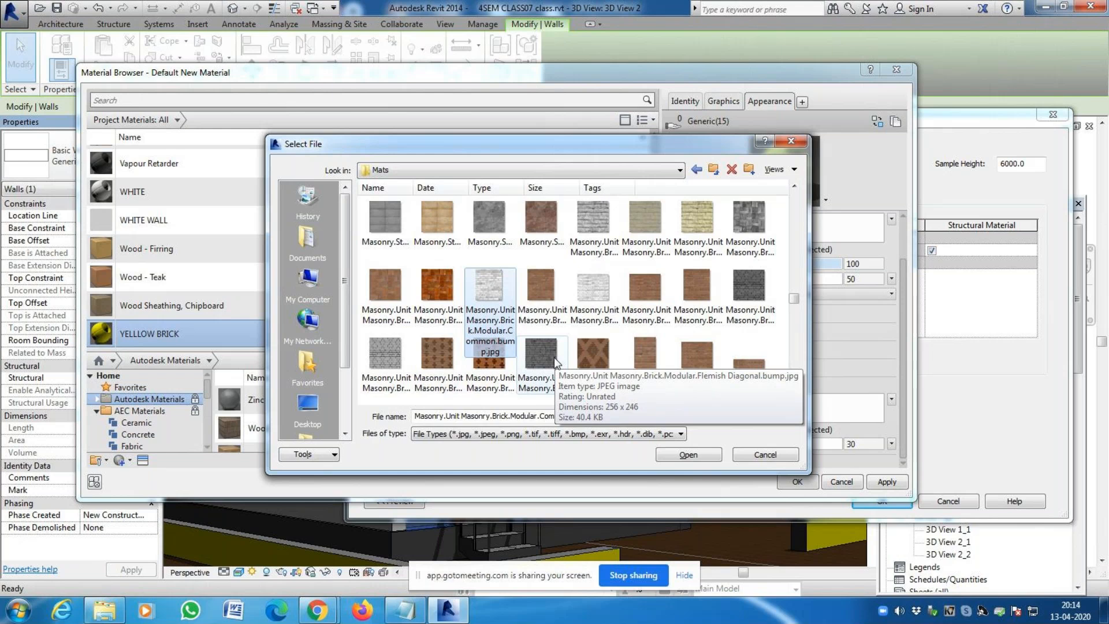
click(540, 368)
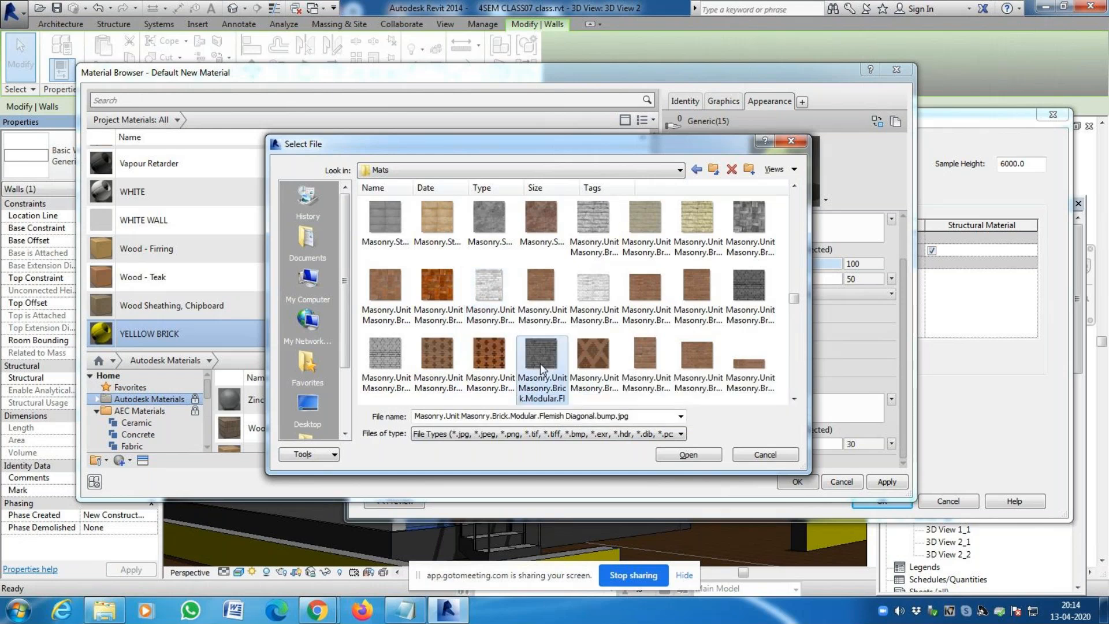
click(589, 365)
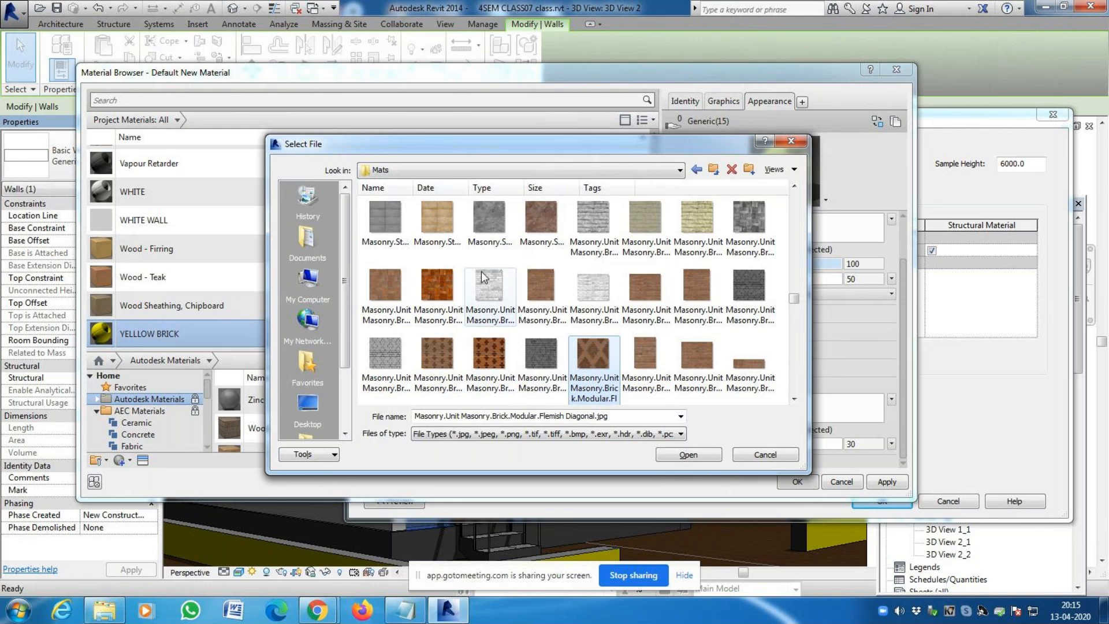
click(486, 295)
scroll(489, 295, up, 2)
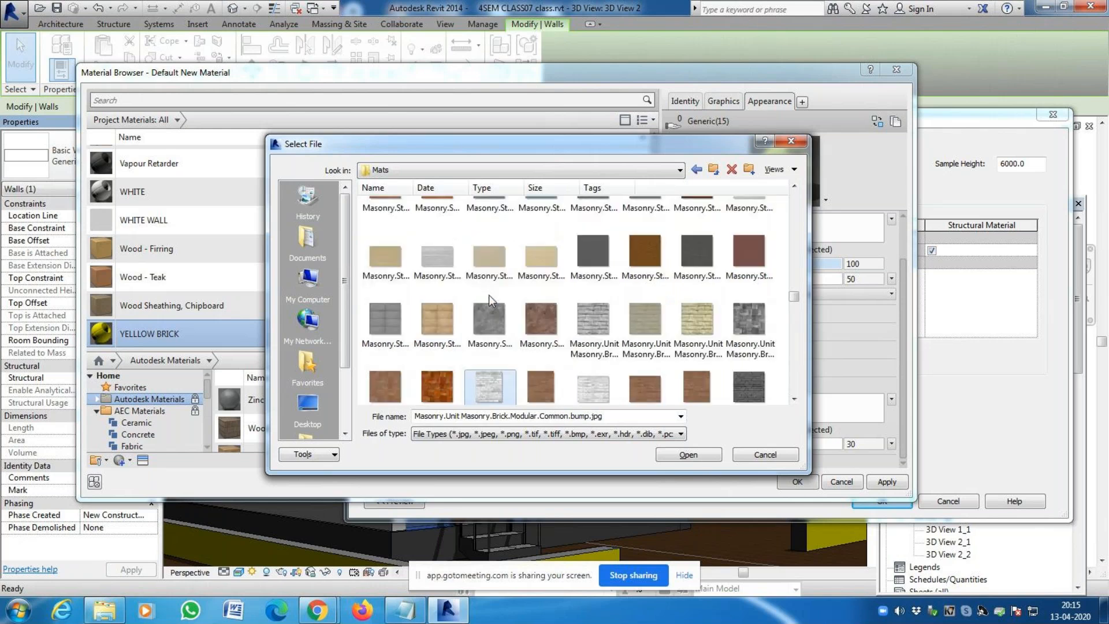
scroll(523, 380, up, 3)
scroll(602, 359, down, 4)
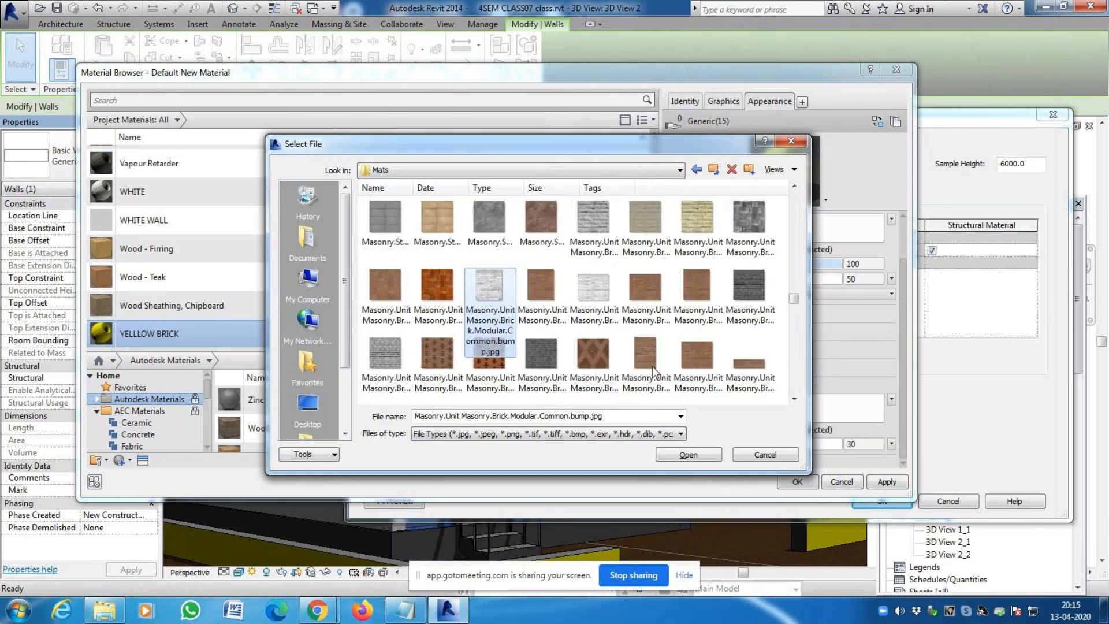
Load Masonry.Unit Masonry.Brick.Modular.Running.Brown.bump.jpg as the YELLLOW BRICK bump image and set the bump amount to 1,000
scroll(490, 314, down, 2)
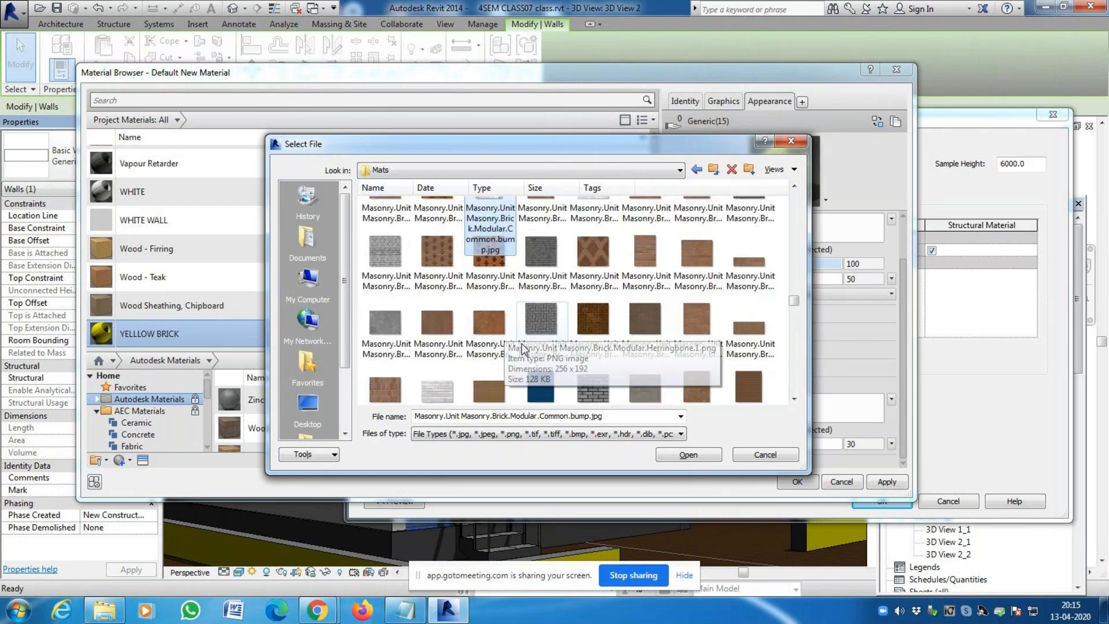
scroll(523, 354, down, 2)
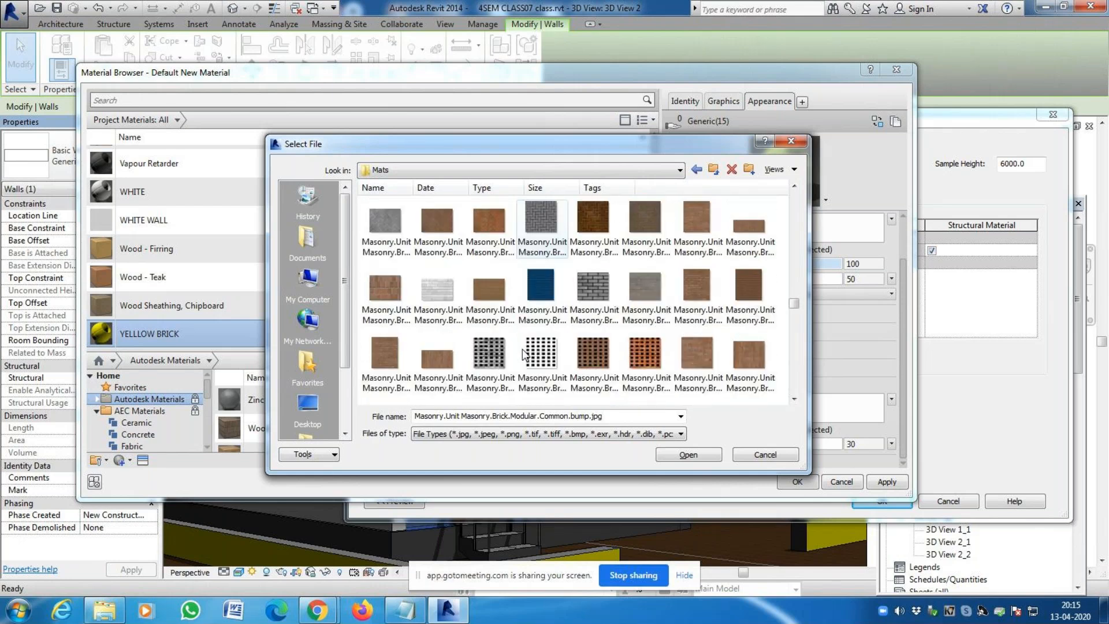
click(425, 290)
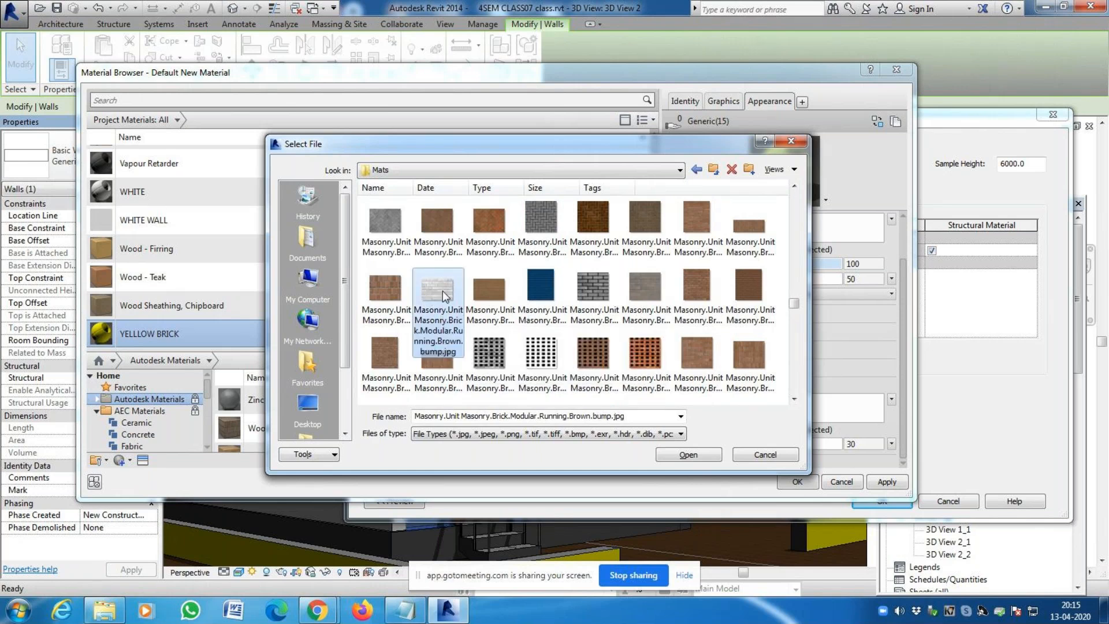
click(682, 451)
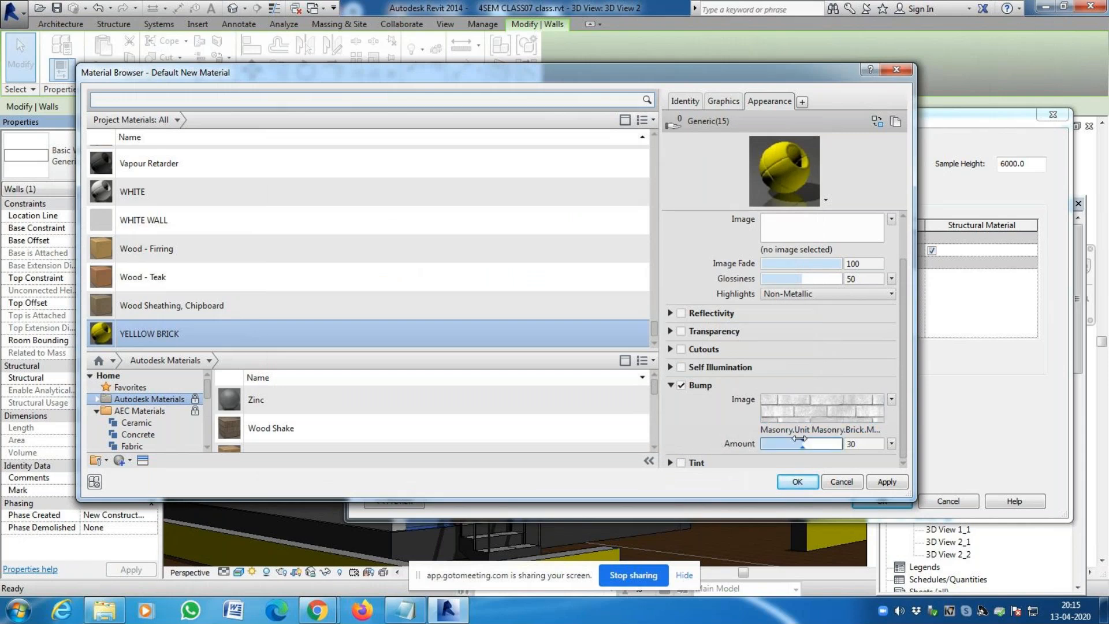
drag(800, 442, 836, 443)
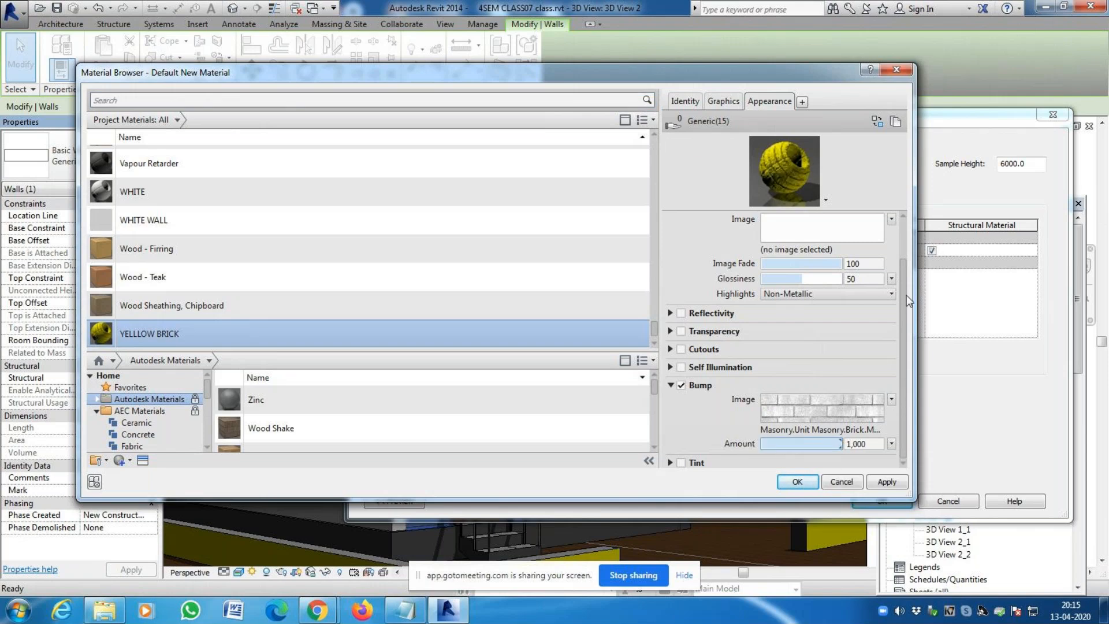
Set the brick bump texture's sample size to 1500 mm wide and 1500 mm high
click(831, 411)
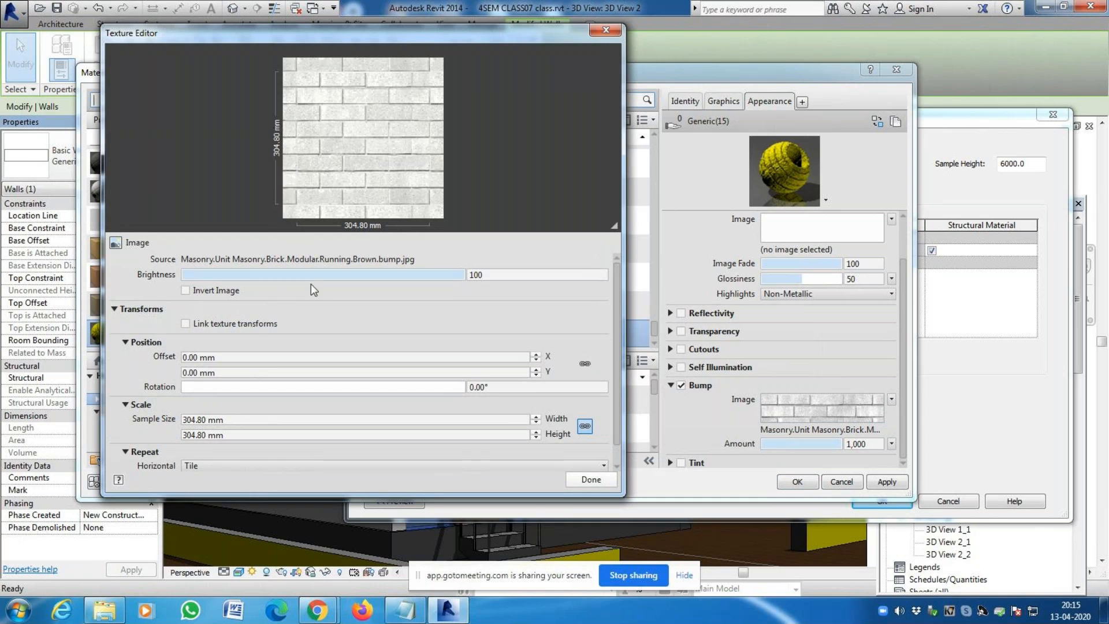
triple_click(198, 422)
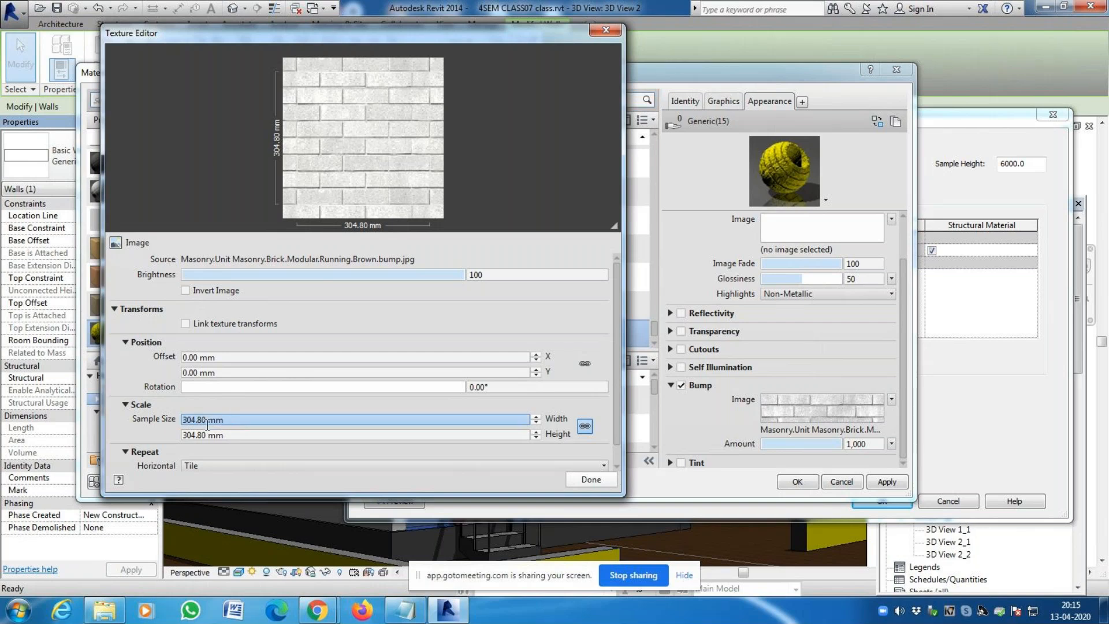
text(1500)
key(Tab)
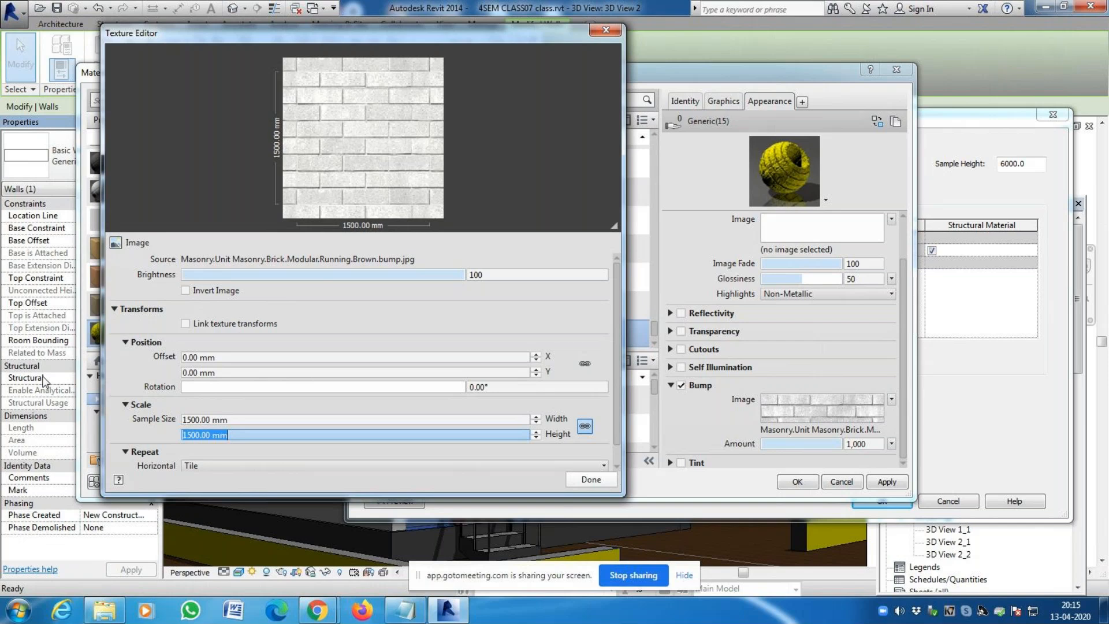
text(15)
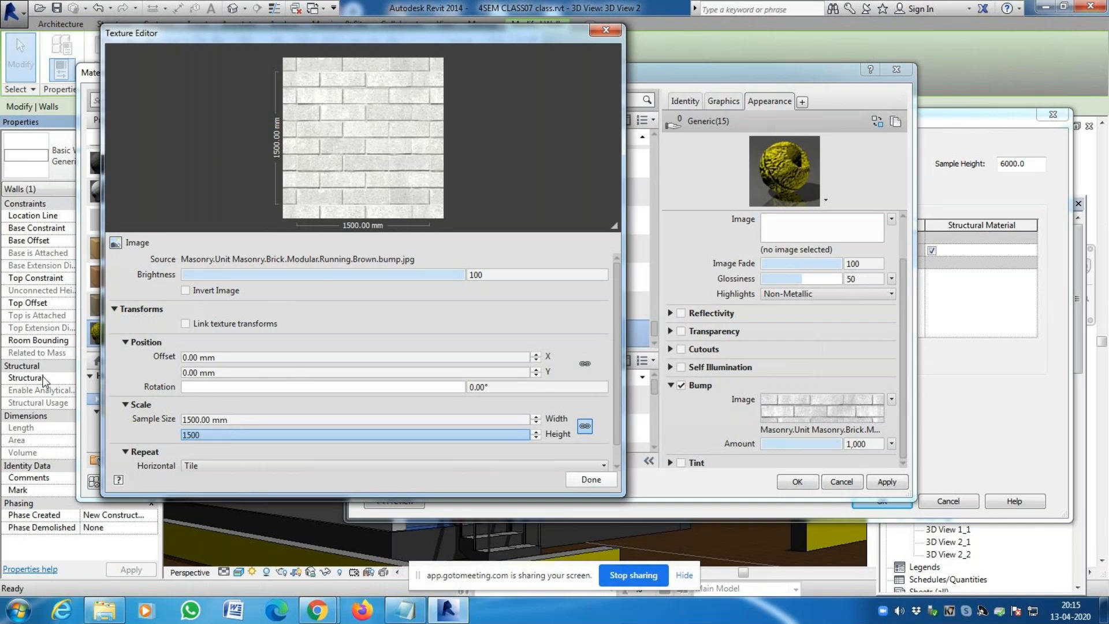
text(00)
key(Tab)
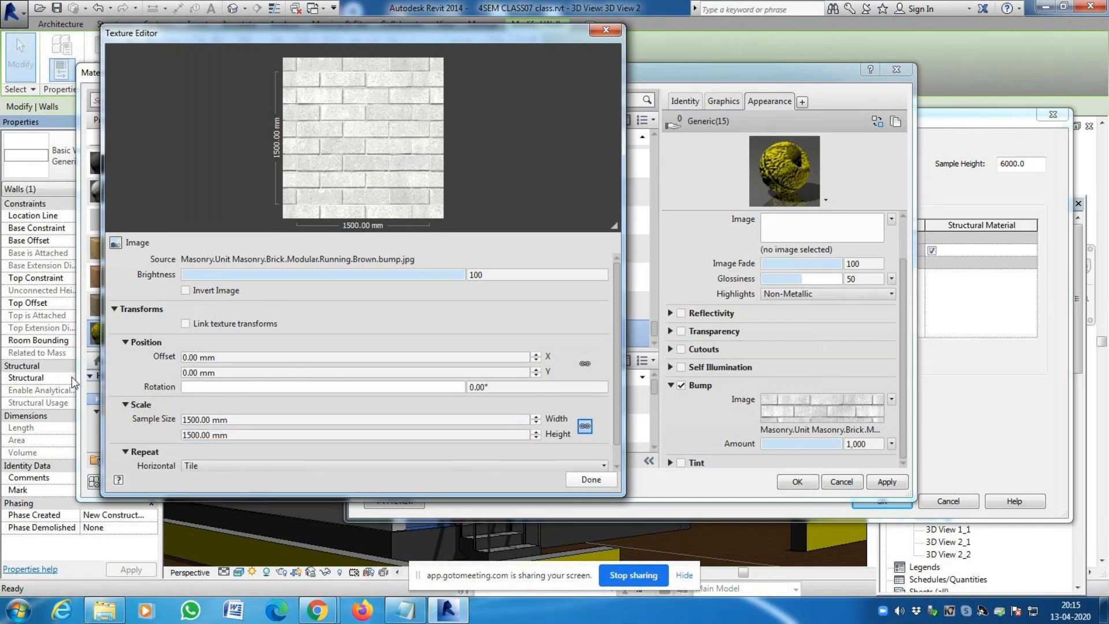
click(591, 480)
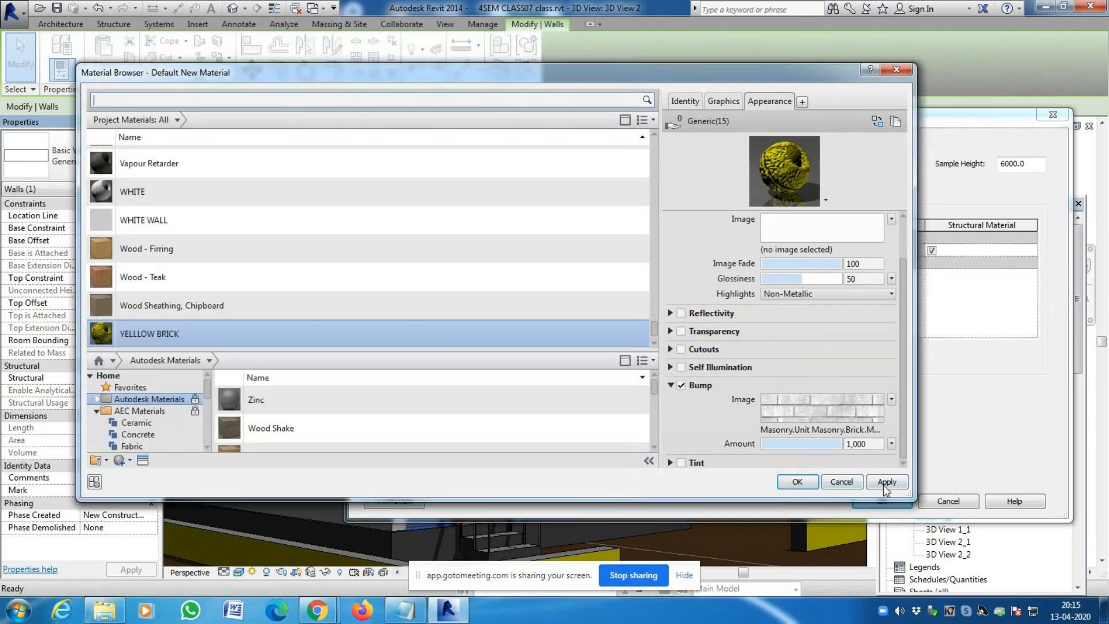
Apply the YELLLOW BRICK material to the wall's structure layer, accept the Generic - 230 mm YELLOW BRICK type and deselect the wall
click(846, 414)
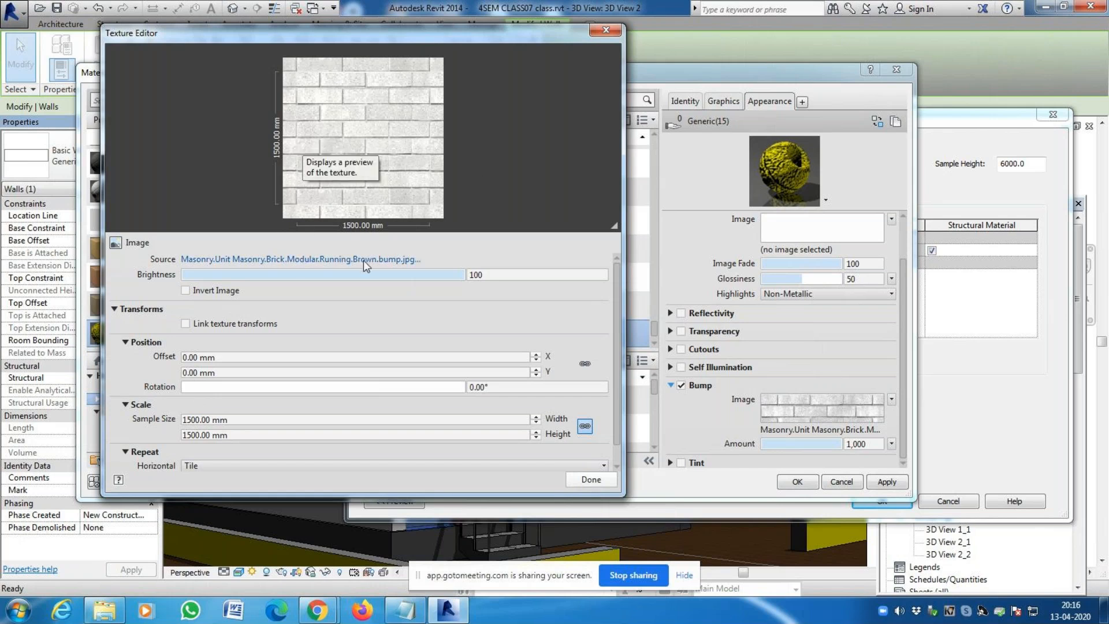
click(594, 480)
click(896, 485)
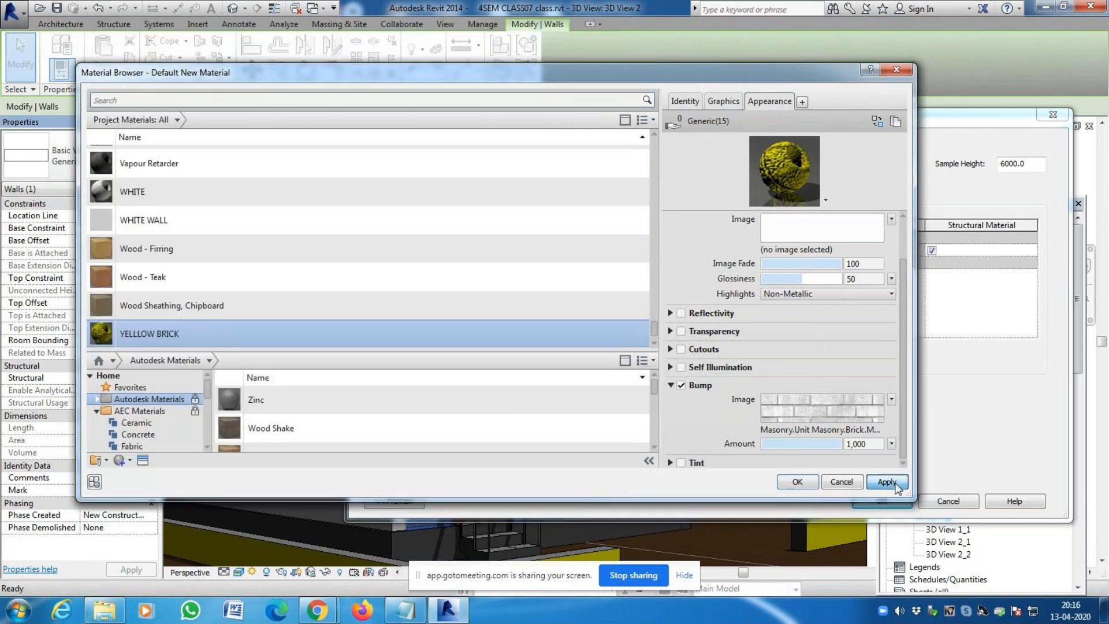
click(798, 482)
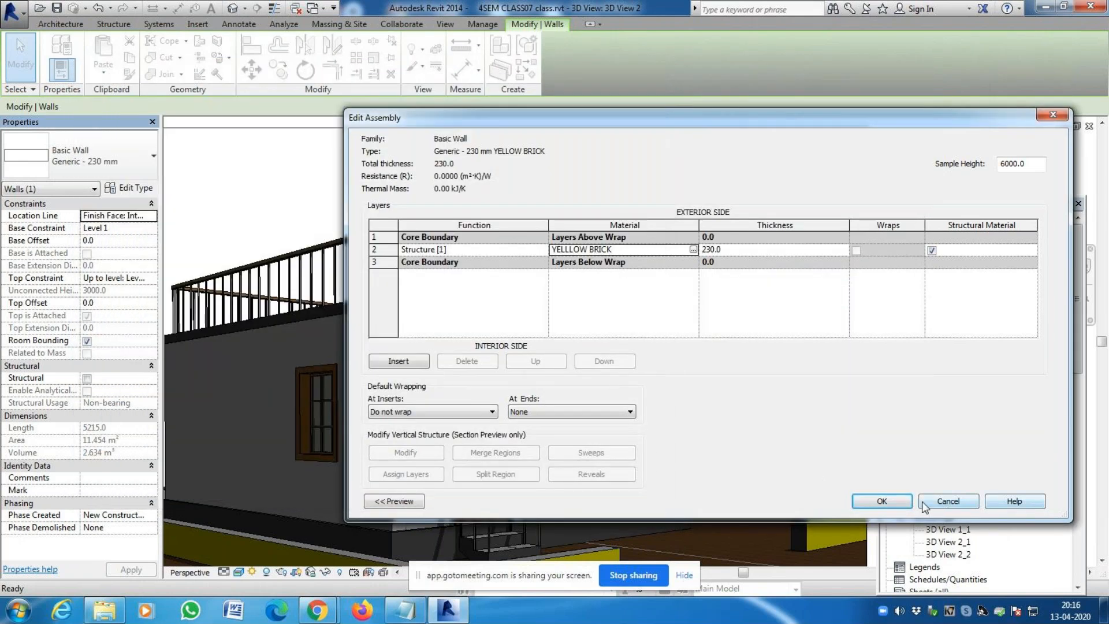
click(873, 501)
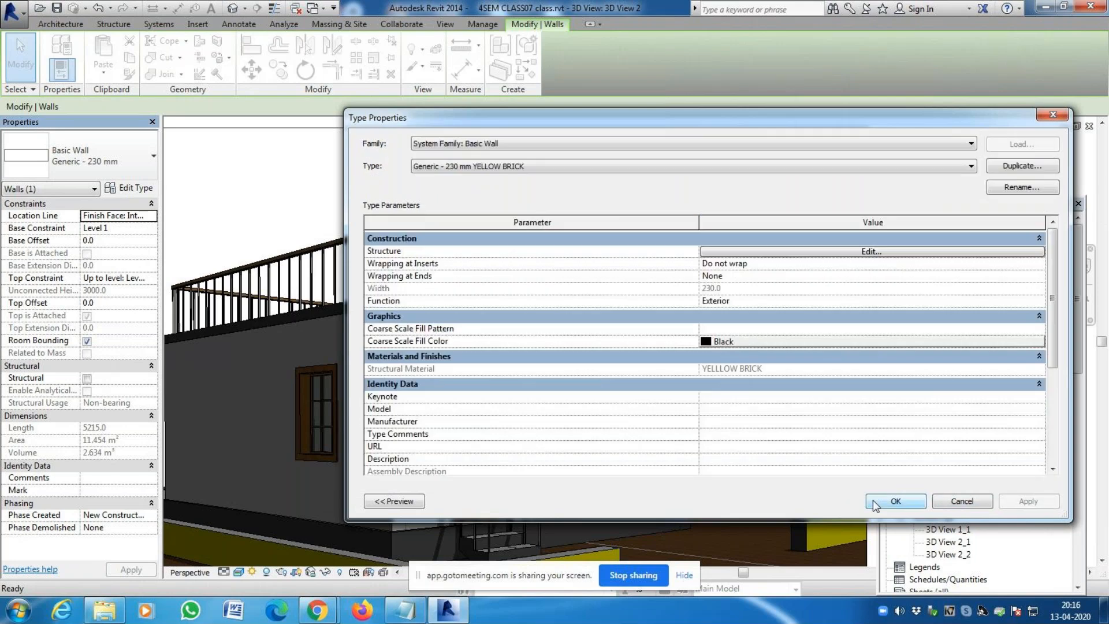
click(920, 505)
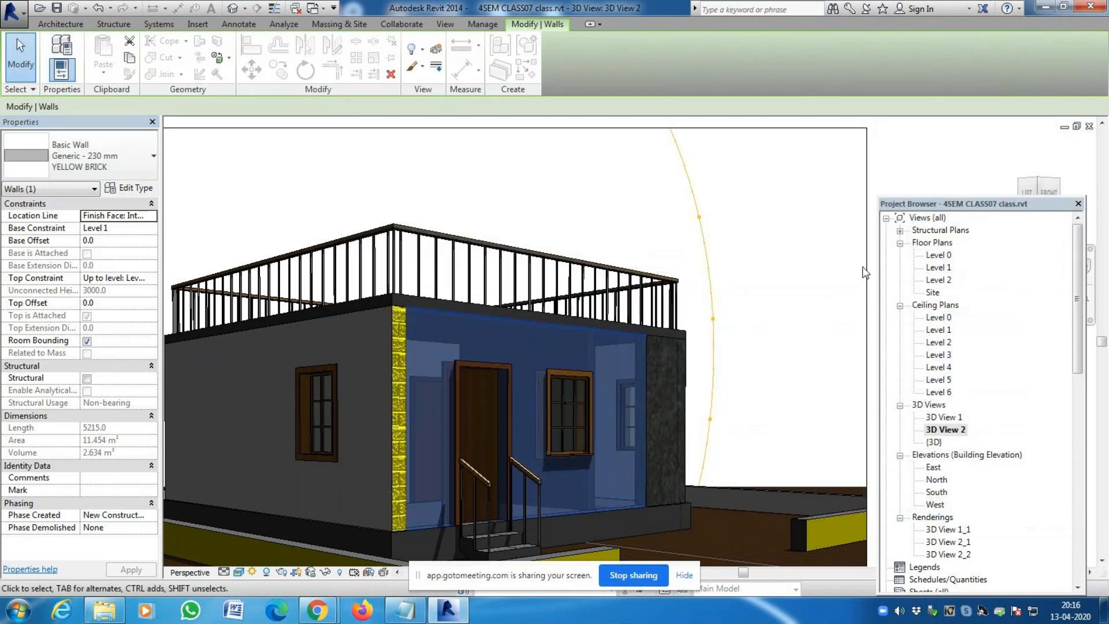
click(902, 151)
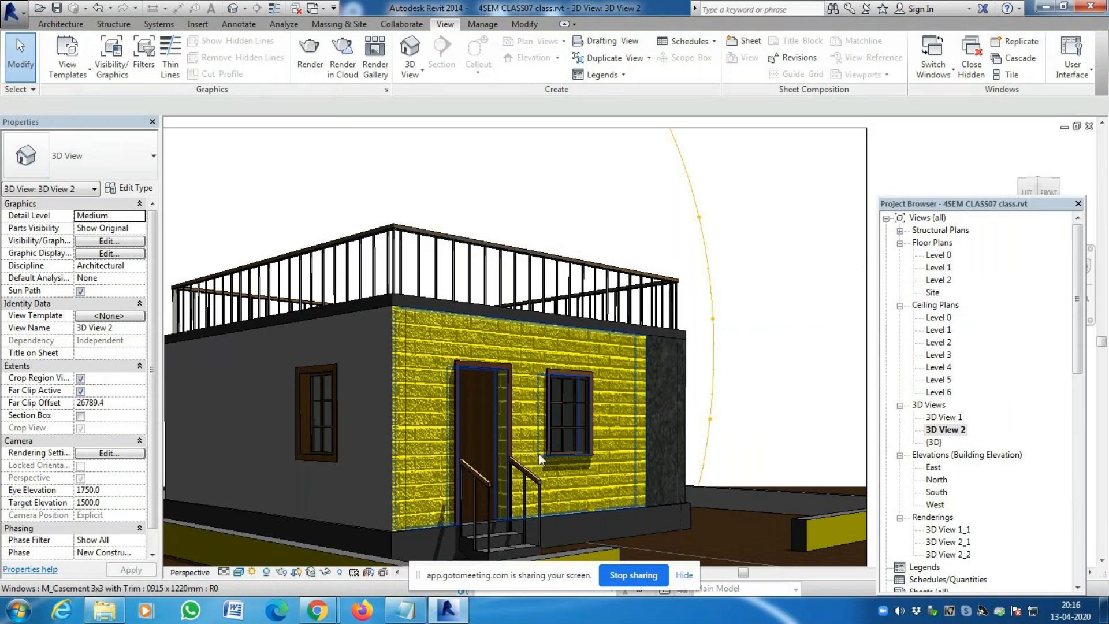
Inspect the yellow brick pattern on the front wall around the door and window, both up close and from afar
scroll(517, 383, down, 3)
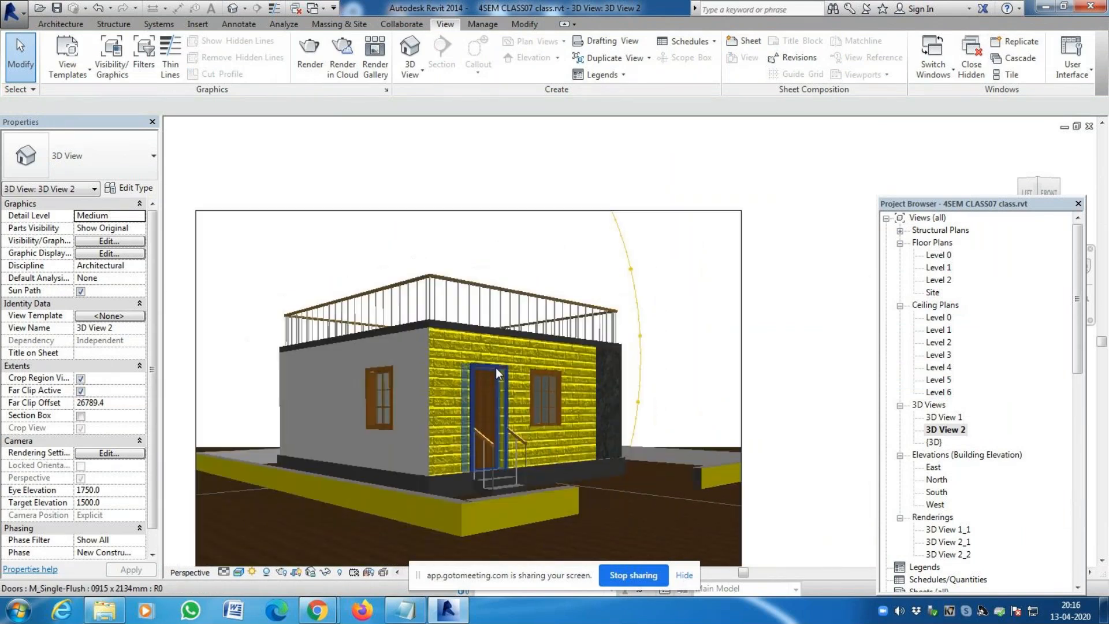
scroll(490, 448, up, 1)
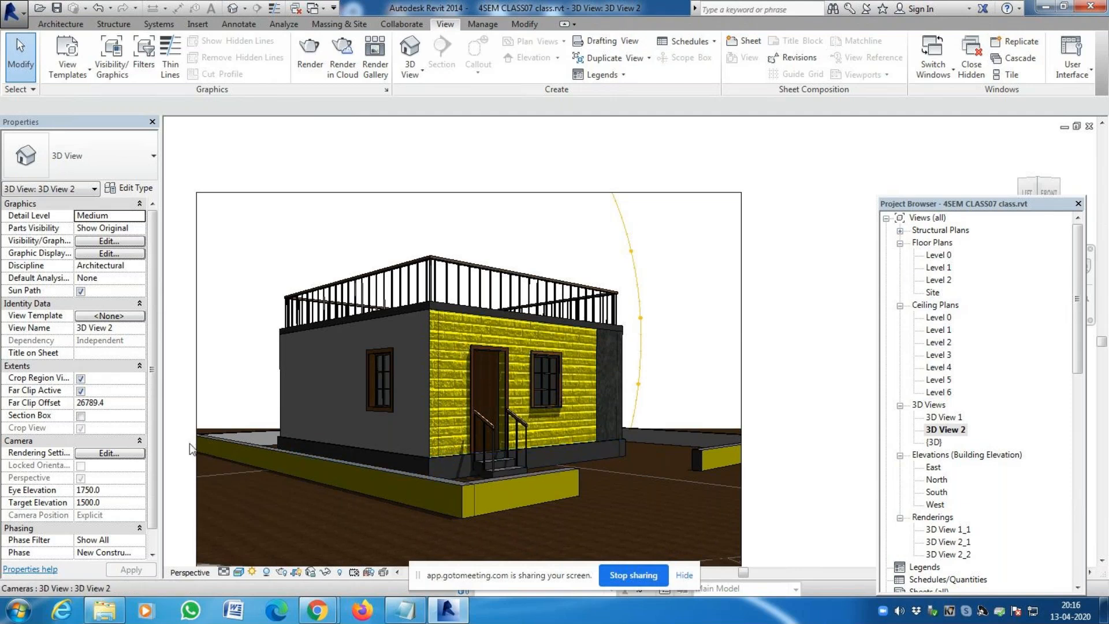
scroll(491, 385, up, 4)
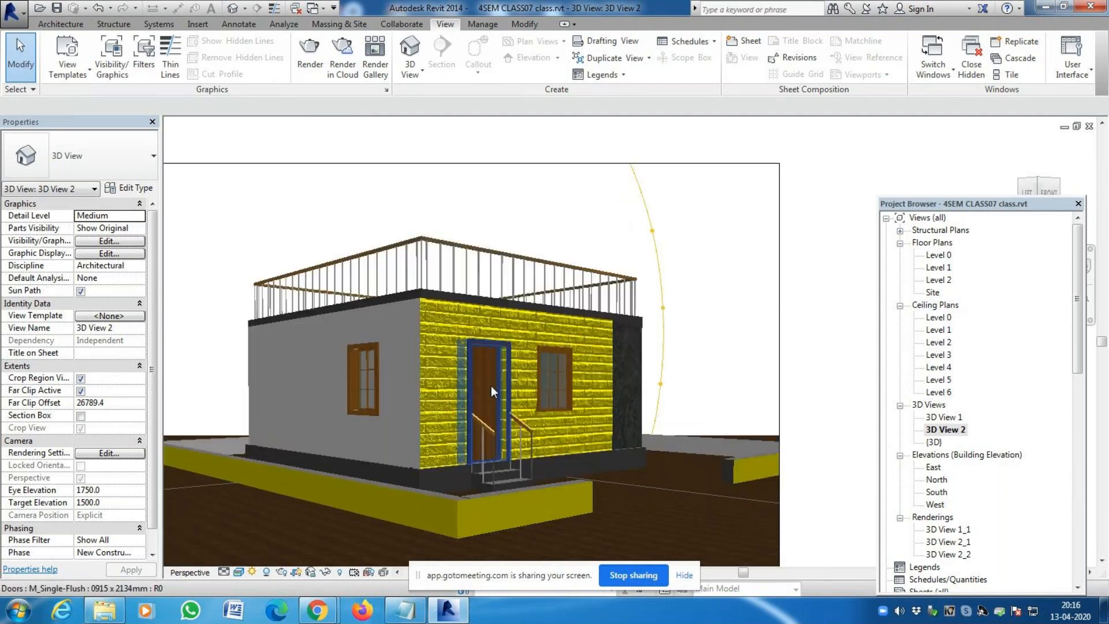
scroll(439, 387, up, 4)
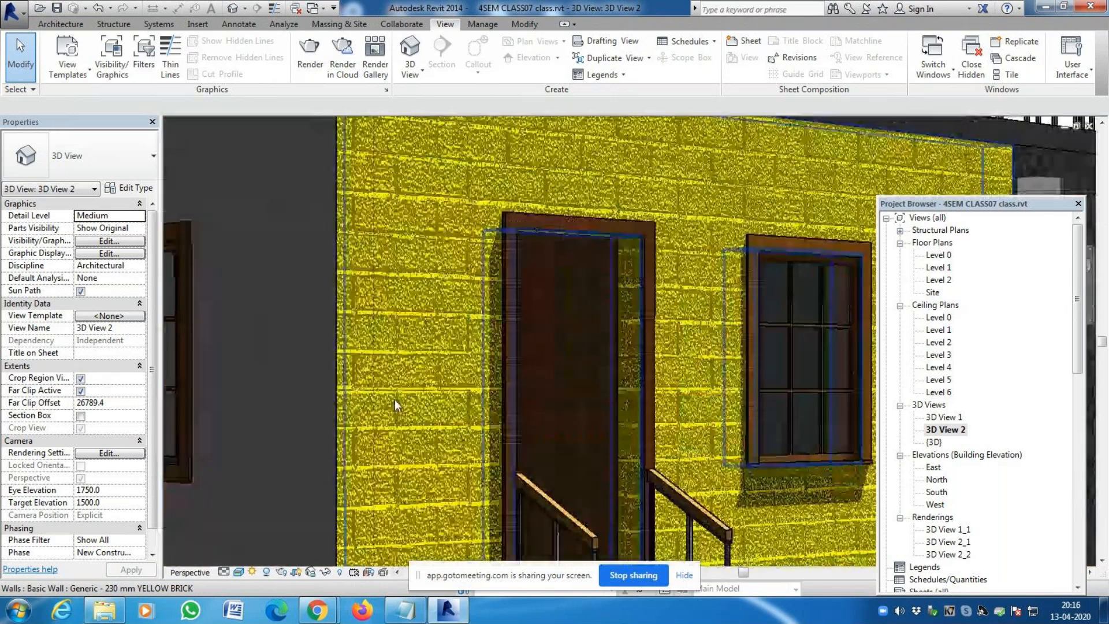
scroll(394, 400, down, 2)
scroll(425, 340, down, 5)
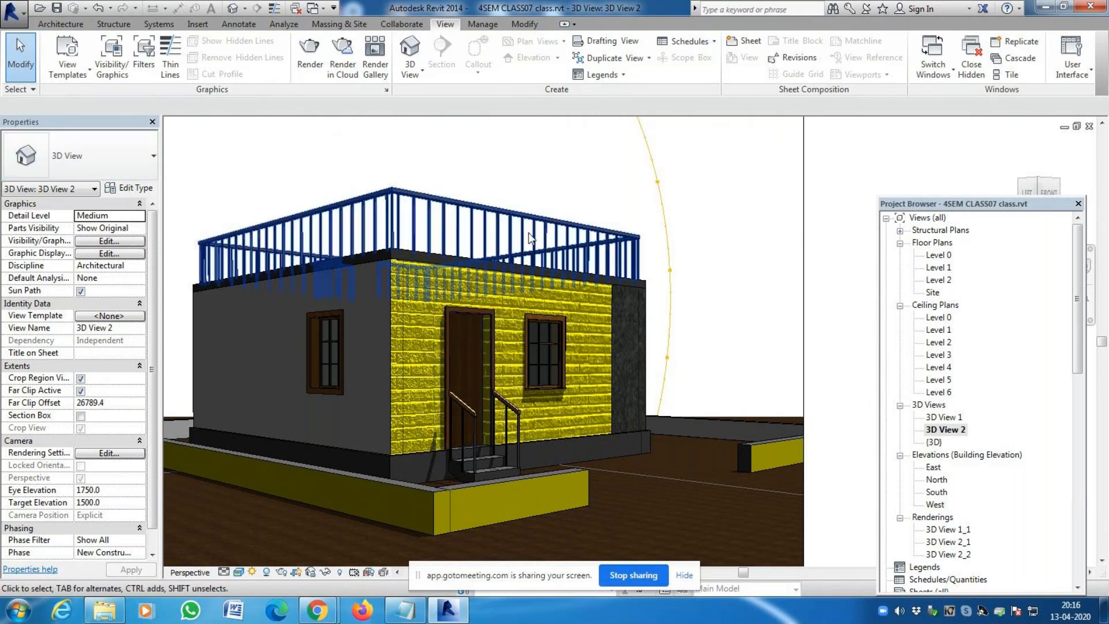
click(449, 318)
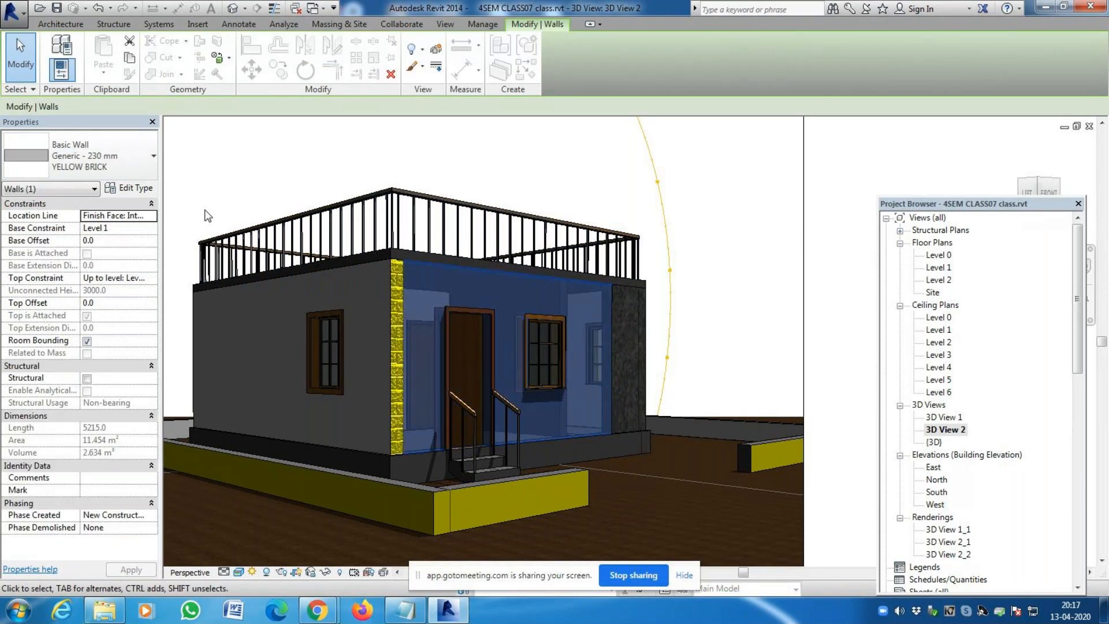
click(130, 188)
click(855, 252)
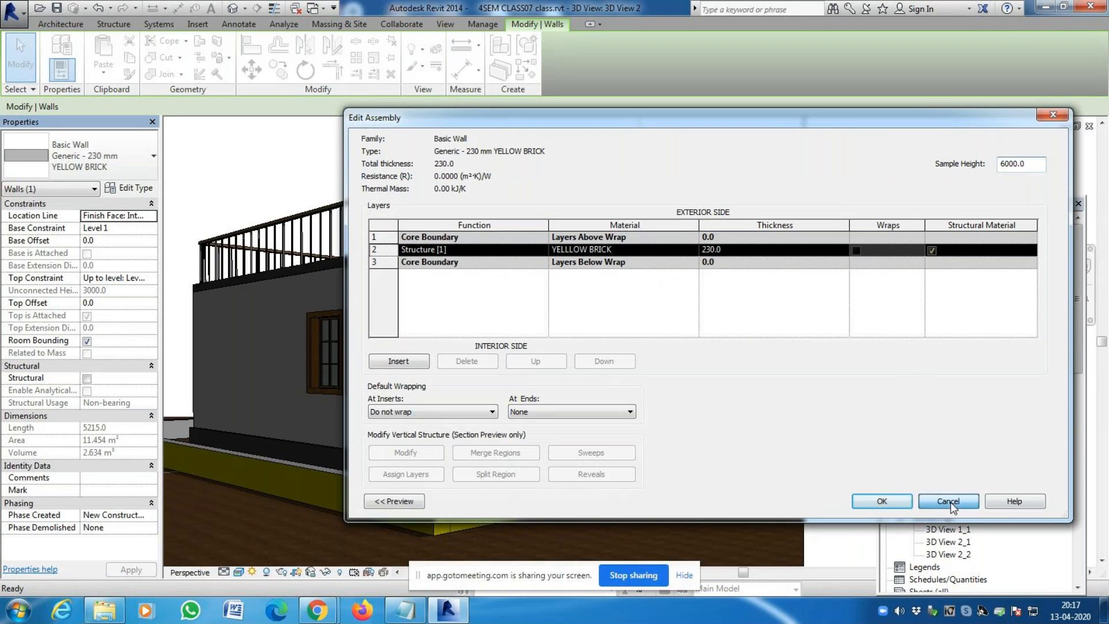
click(951, 503)
click(948, 500)
click(838, 280)
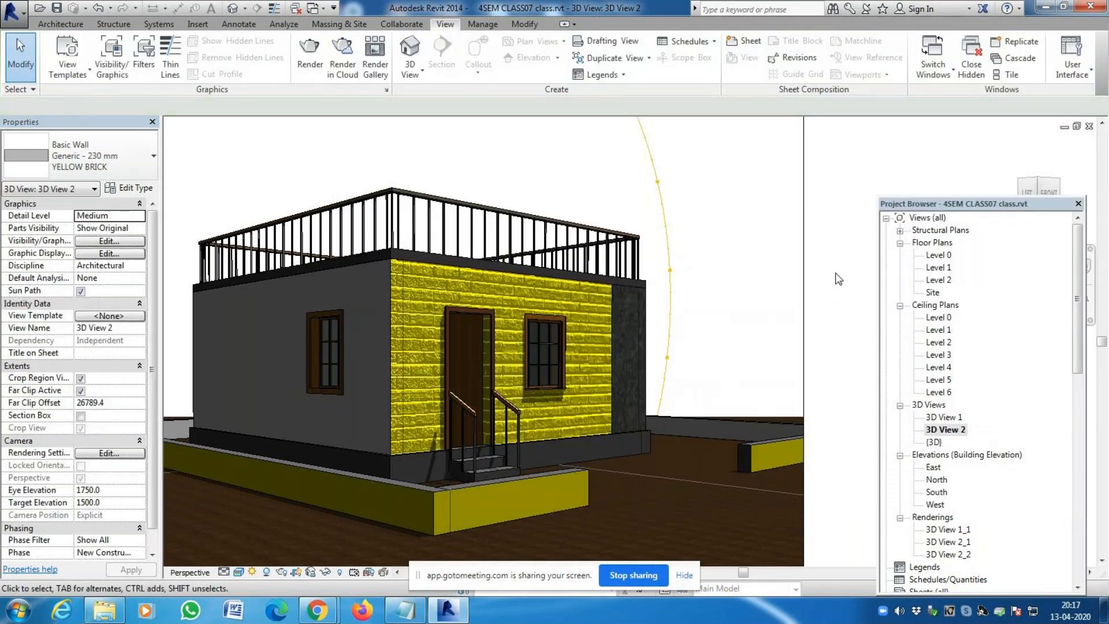
Set the YELLLOW BRICK material's bump texture sample size to 30000 mm wide and 30000 mm high
click(484, 26)
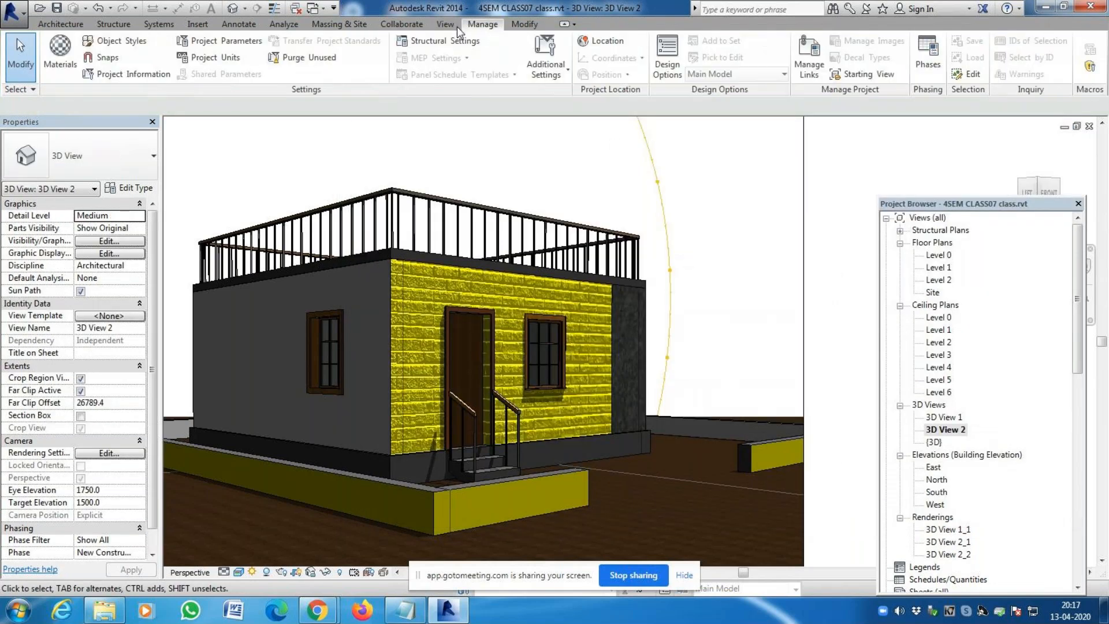
click(58, 58)
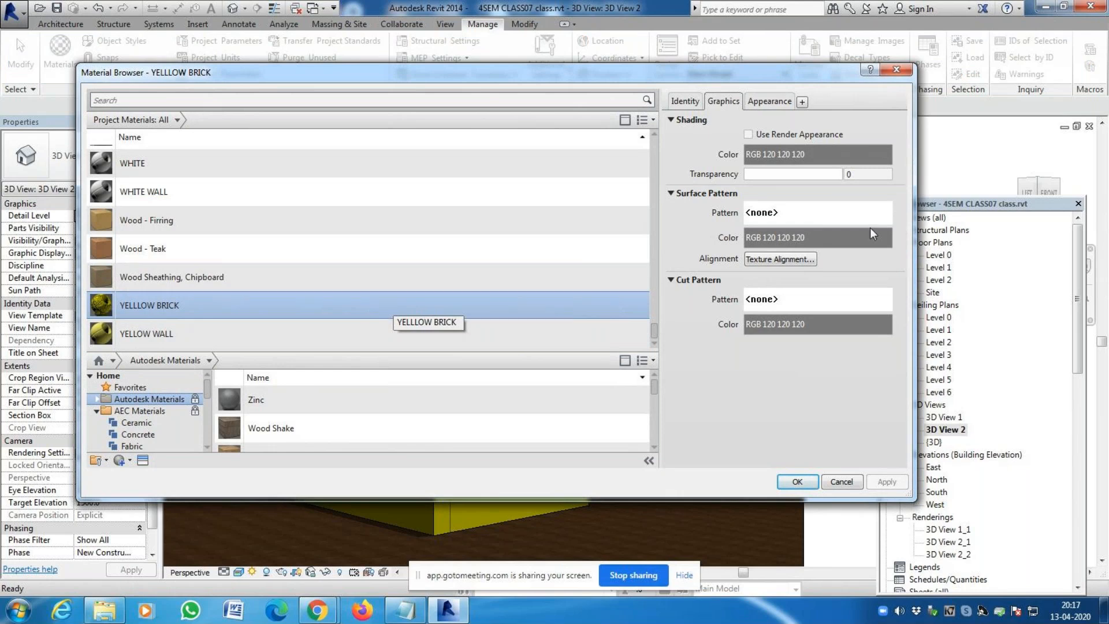
click(769, 101)
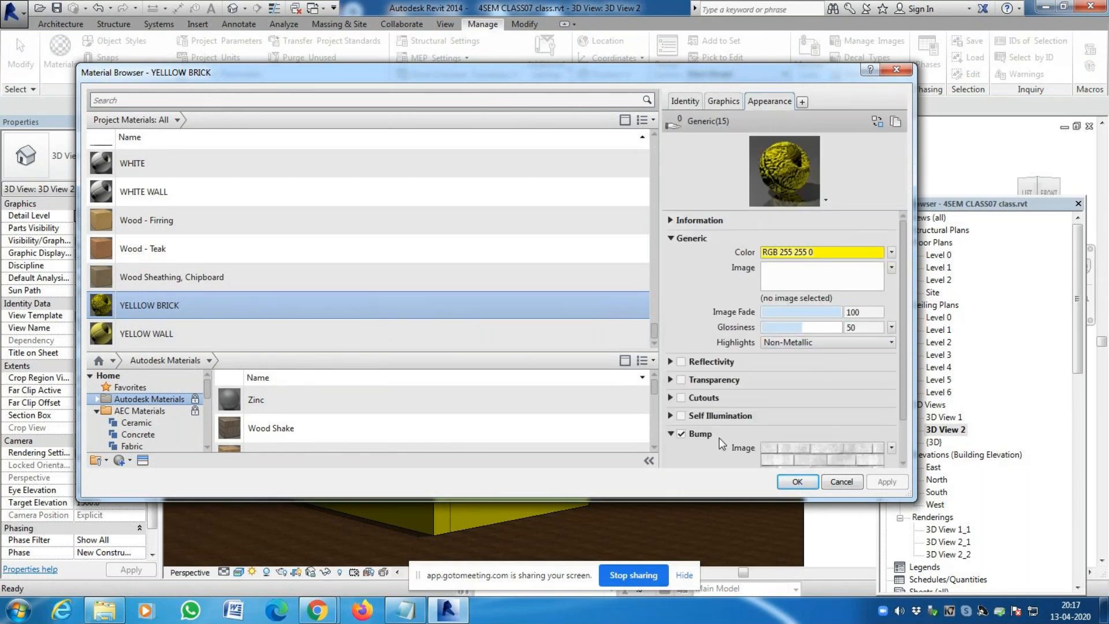
scroll(904, 393, down, 1)
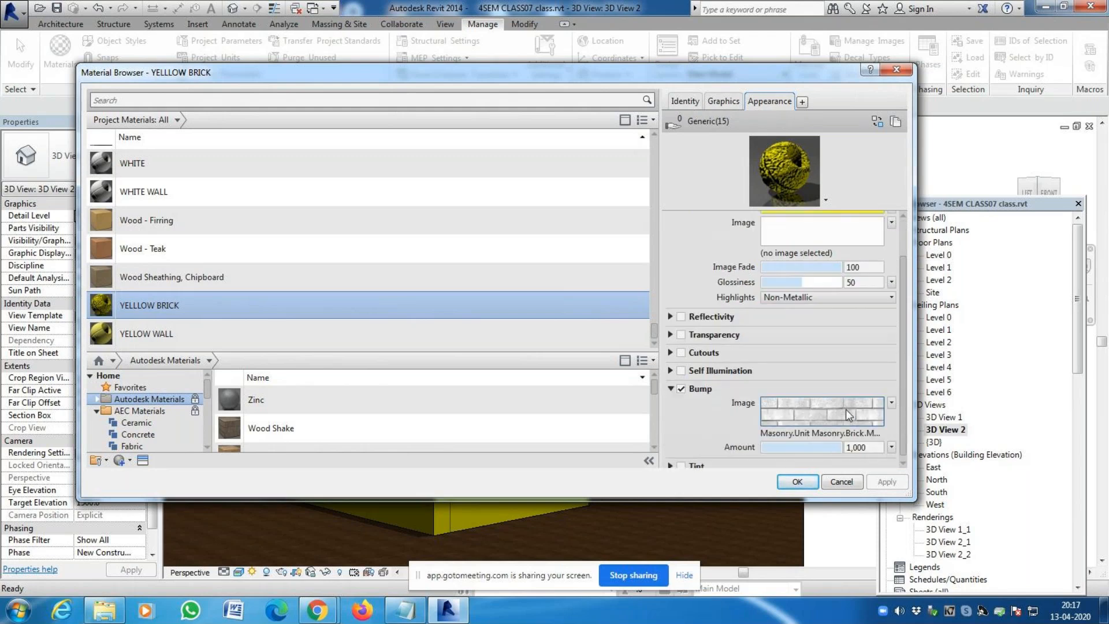
click(846, 409)
click(266, 421)
click(266, 422)
drag(266, 422, 131, 425)
text(30000)
key(Tab)
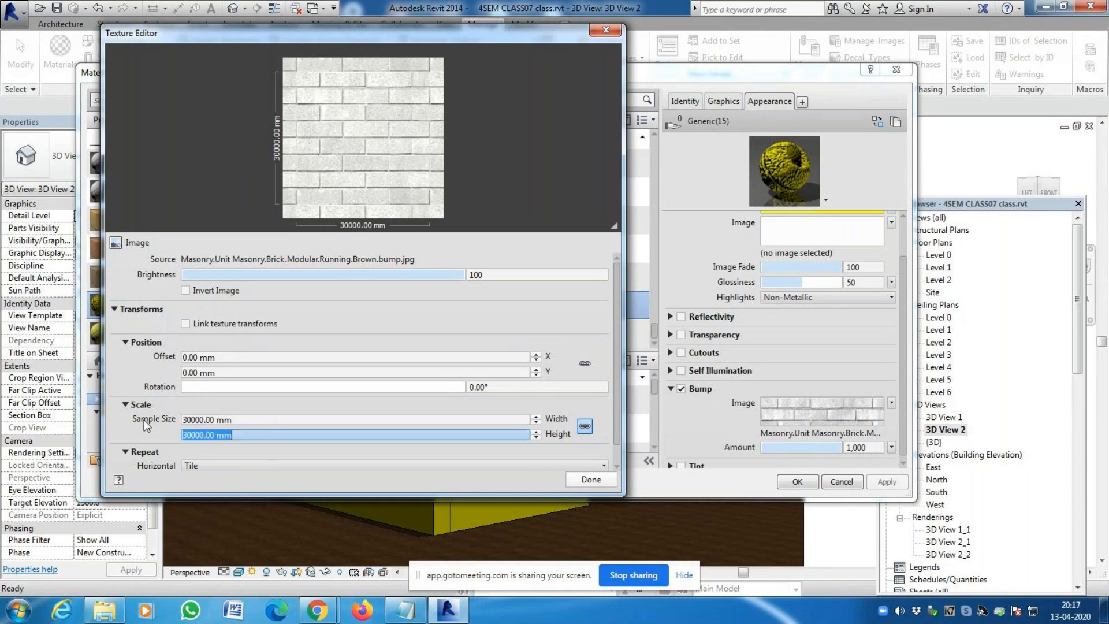
Correct the brick bump texture's sample size to 3000 mm wide and 3000 mm high and accept the material change
key(shift+Tab)
text(3000)
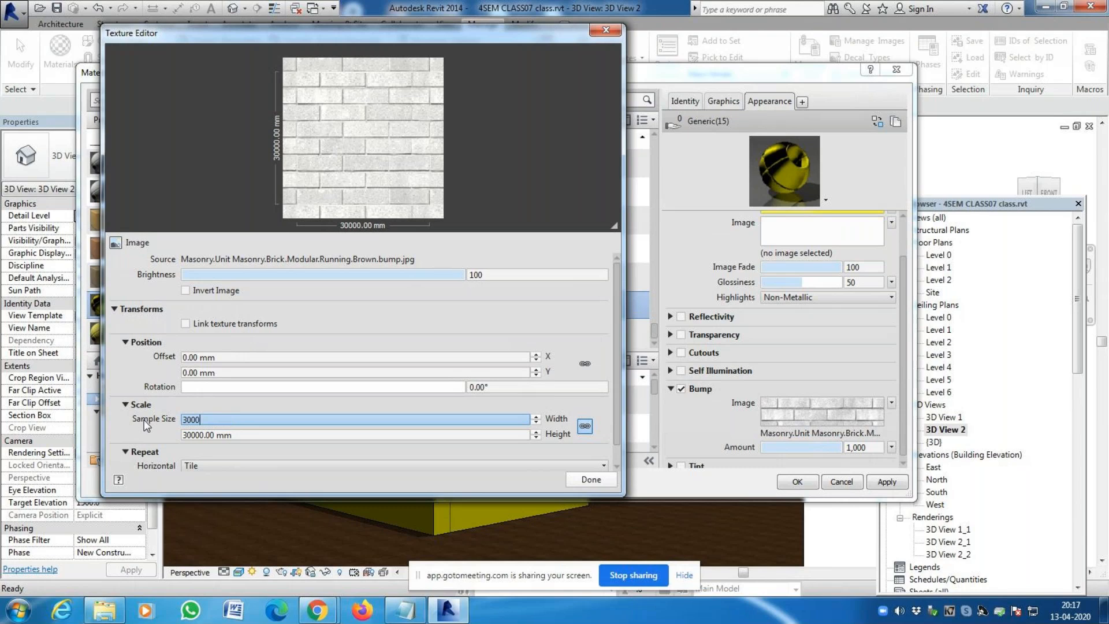
key(Tab)
click(578, 480)
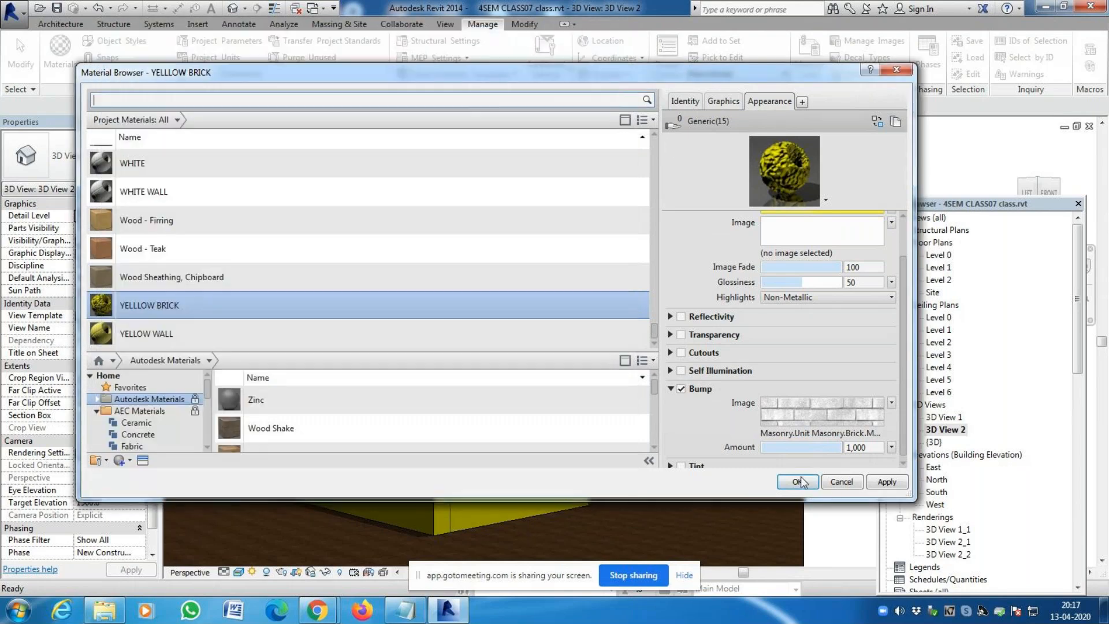
click(797, 482)
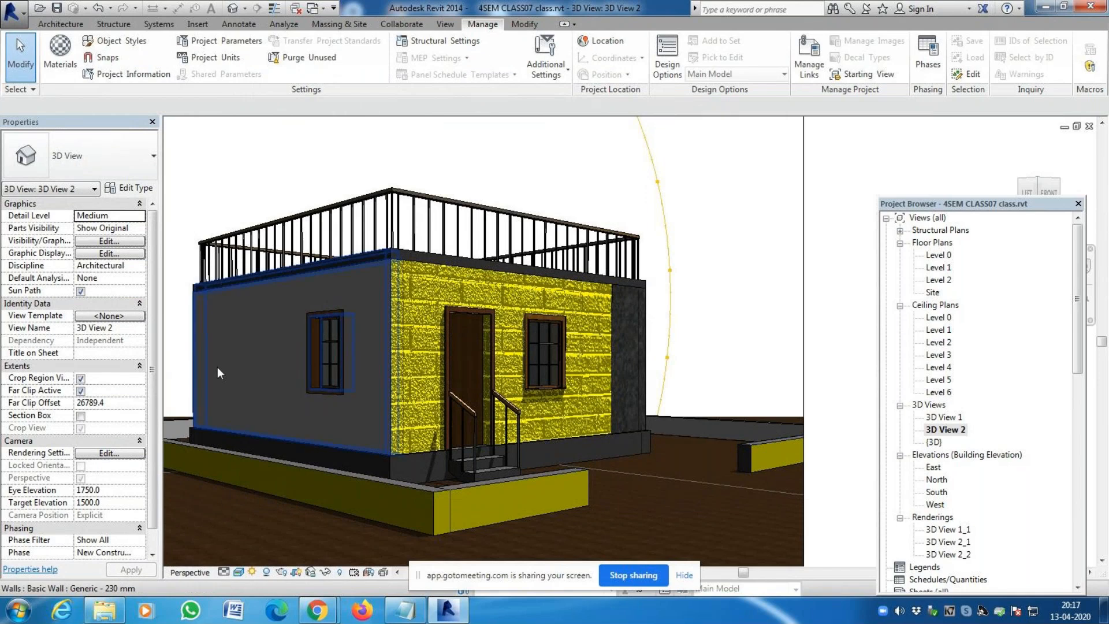
click(141, 191)
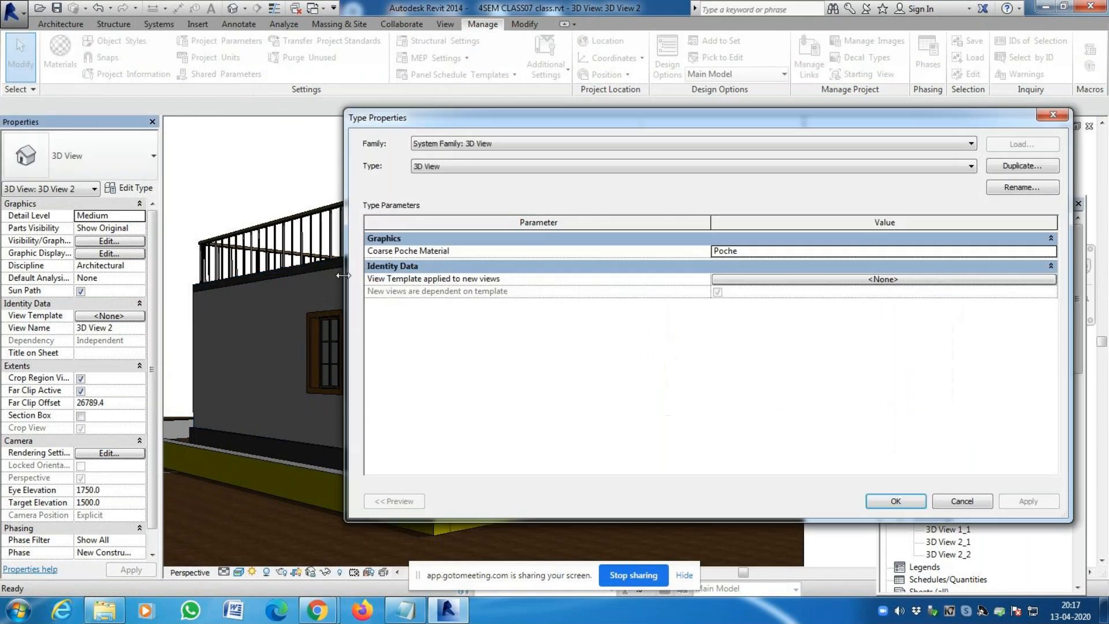
key(Escape)
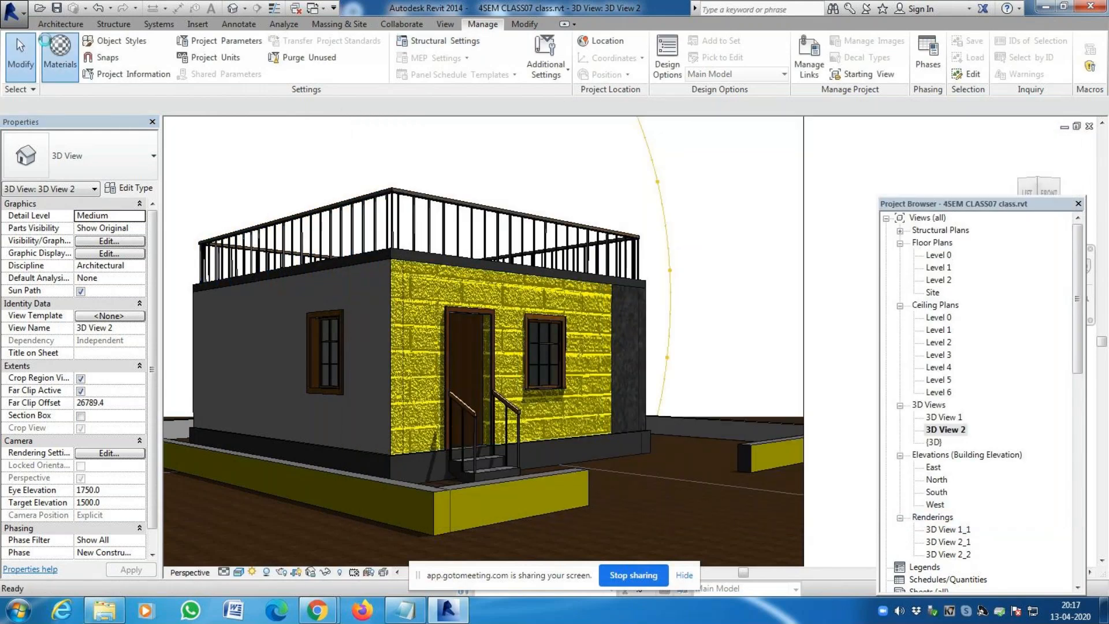
Set the YELLLOW BRICK bump texture's sample size to 750 mm wide and 750 mm high and accept the material change
click(58, 55)
scroll(627, 332, down, 1)
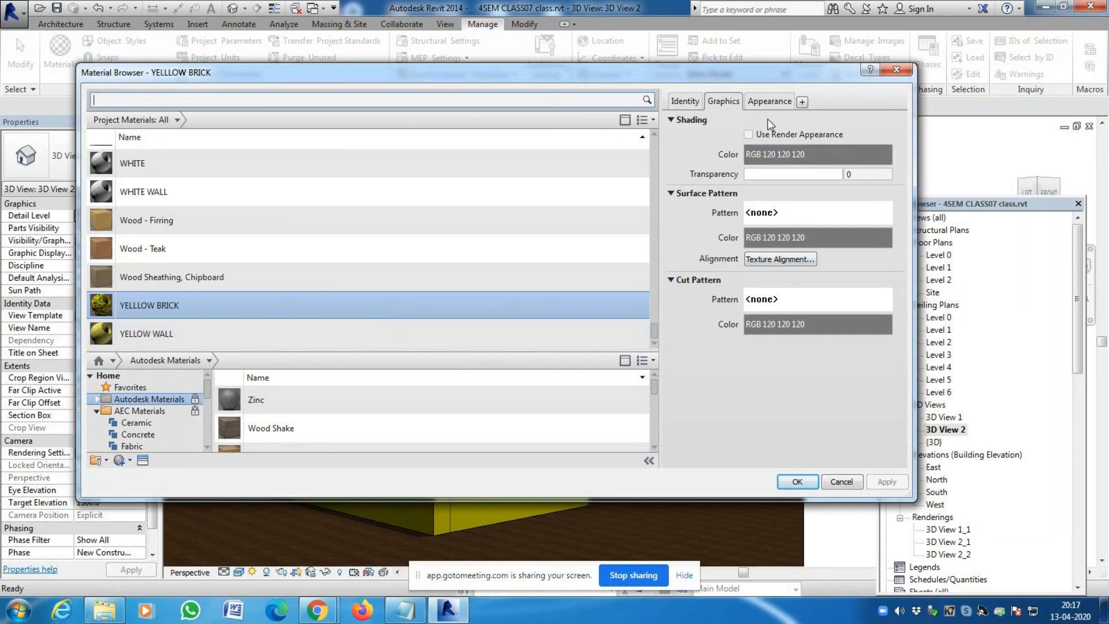
click(764, 104)
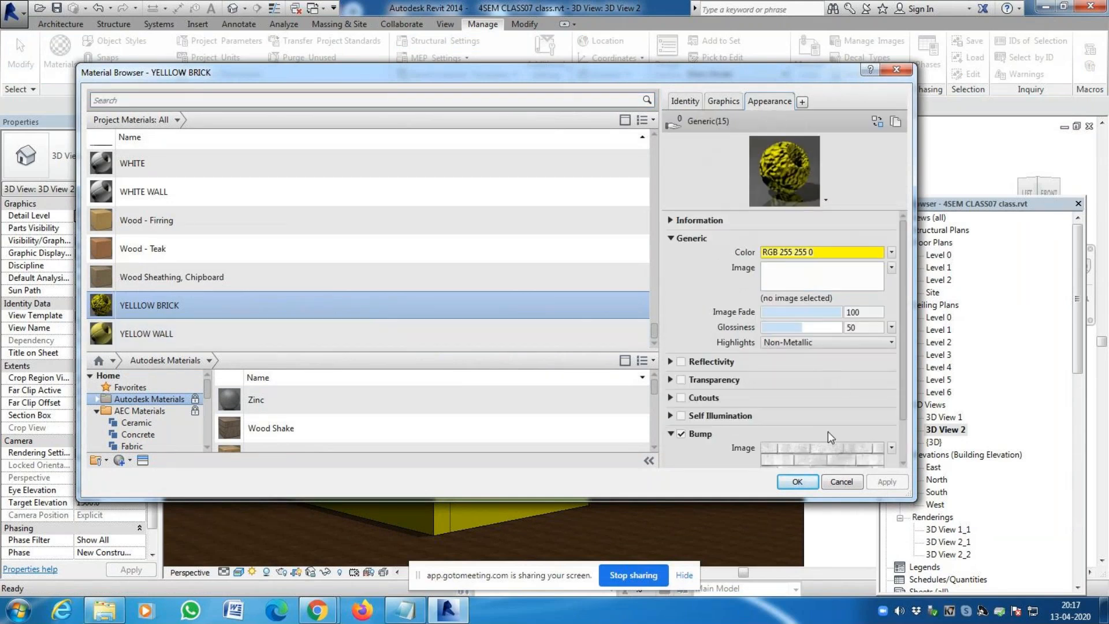
click(827, 449)
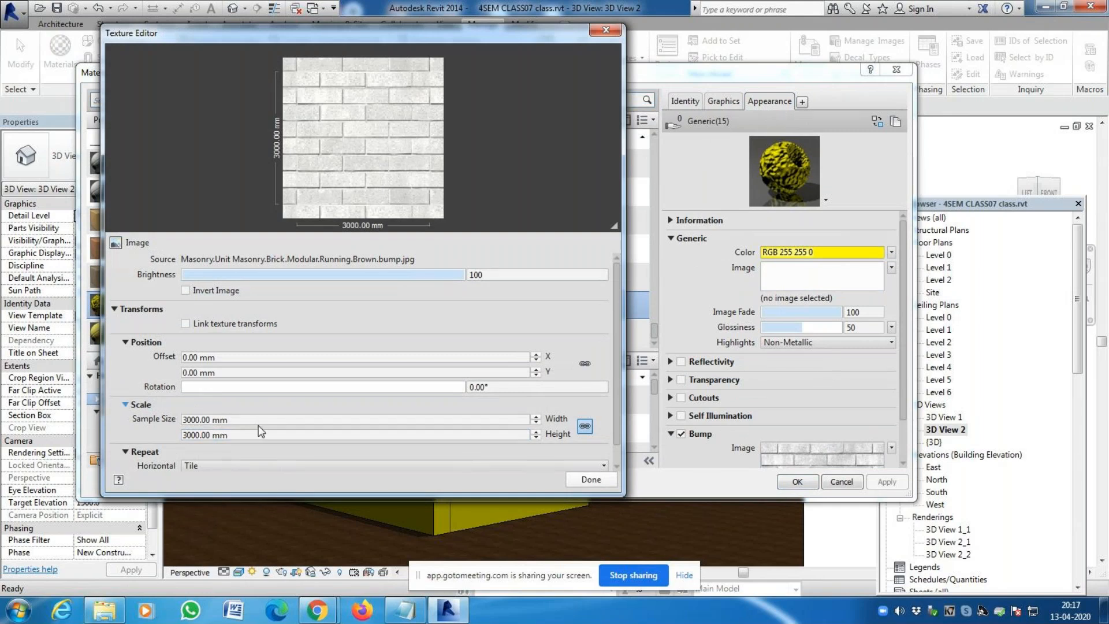
click(238, 423)
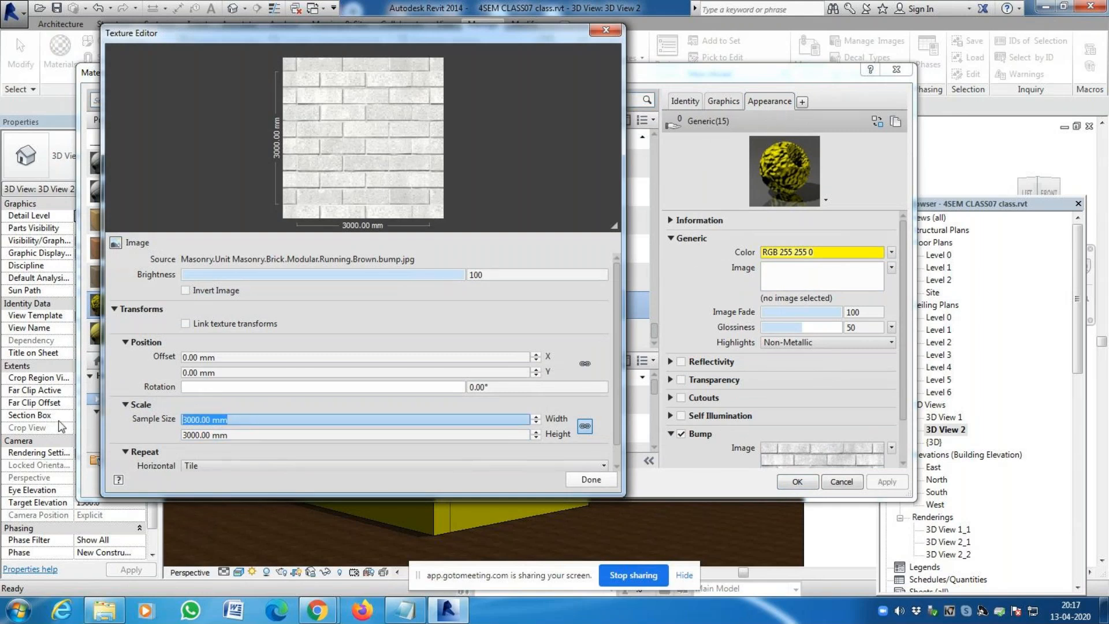
text(750)
key(Tab)
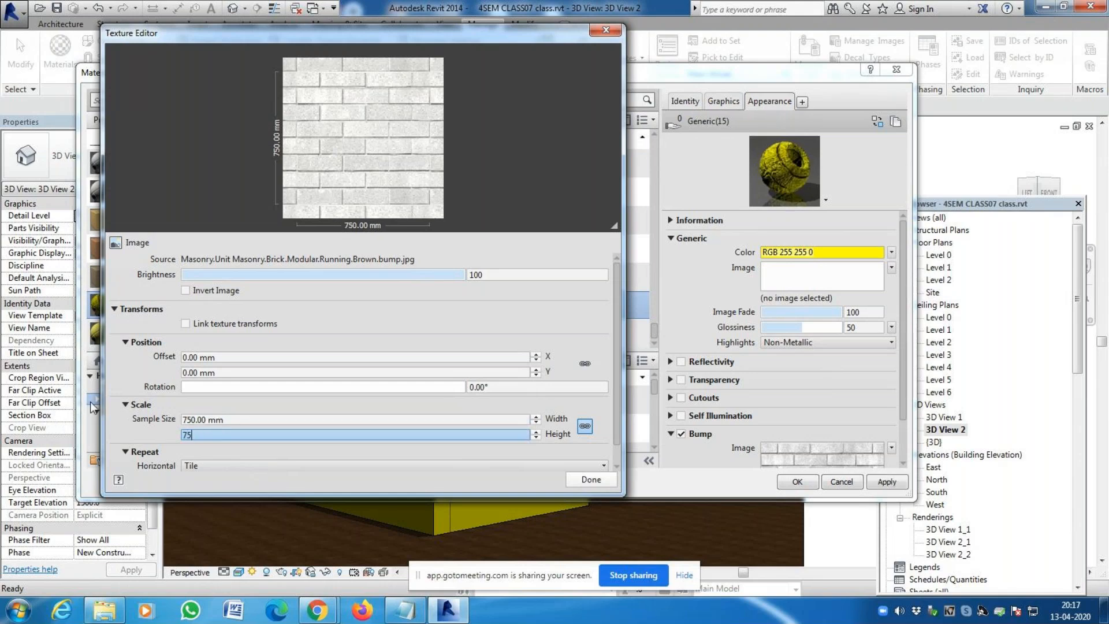
click(278, 434)
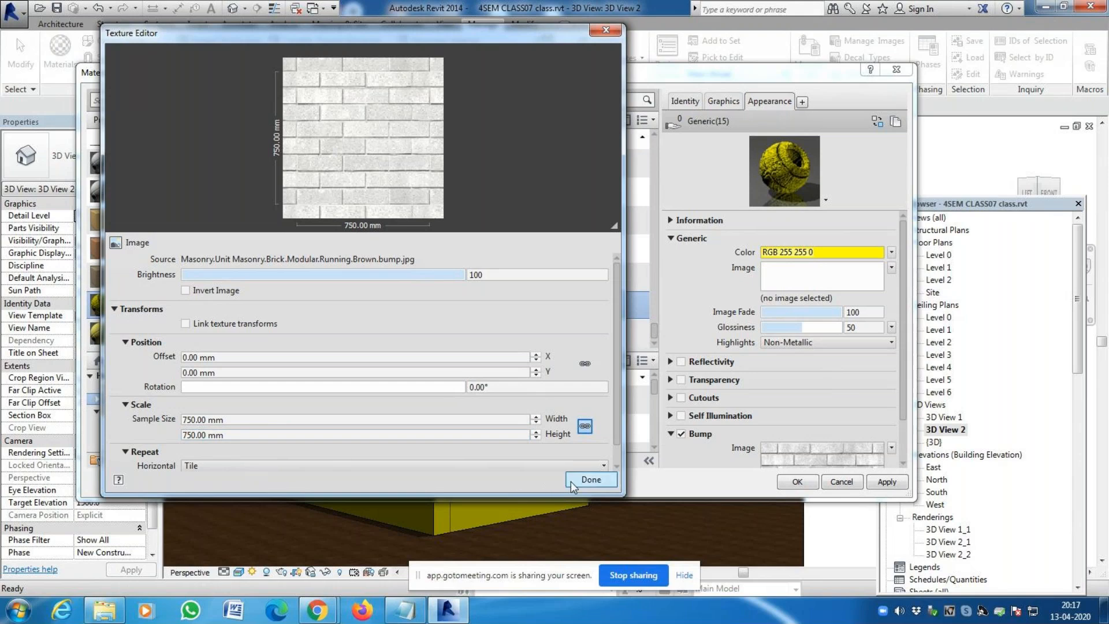
click(606, 480)
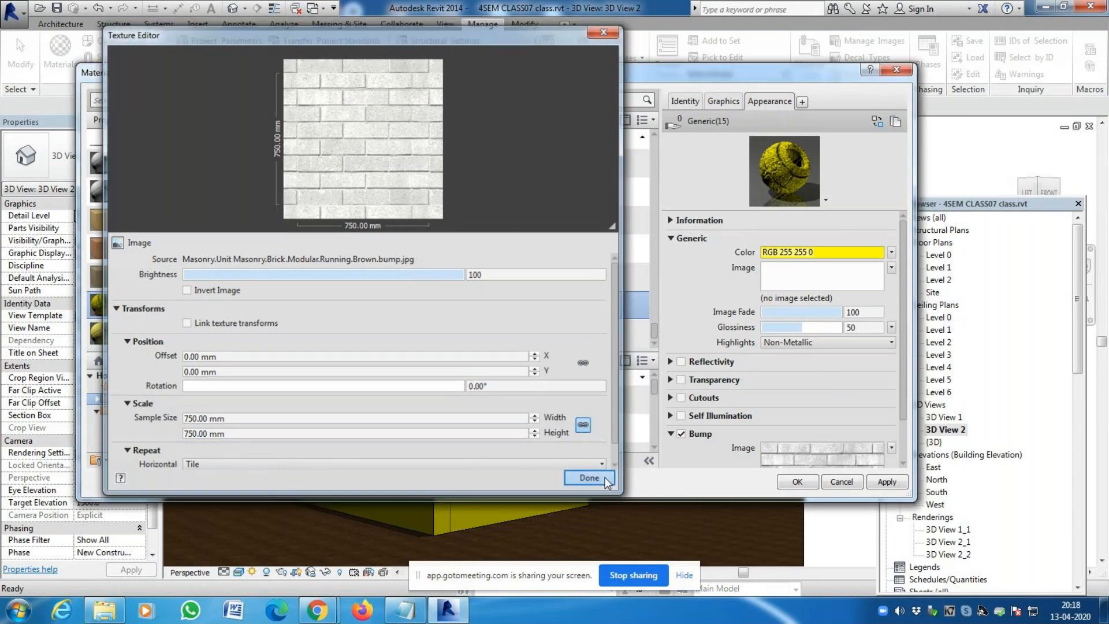
click(791, 486)
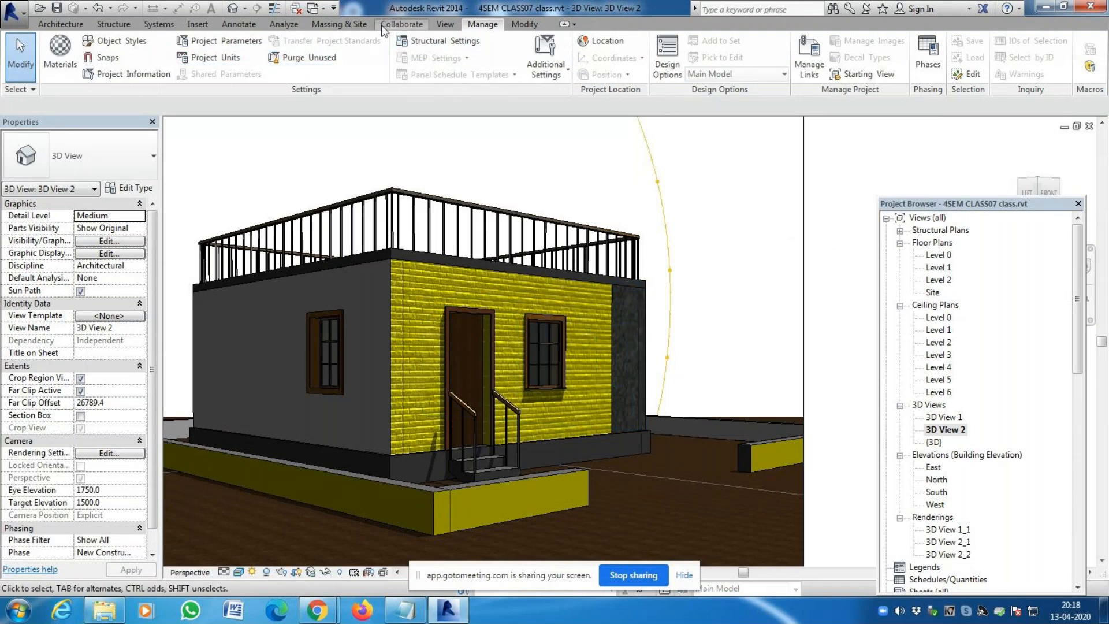
click(67, 53)
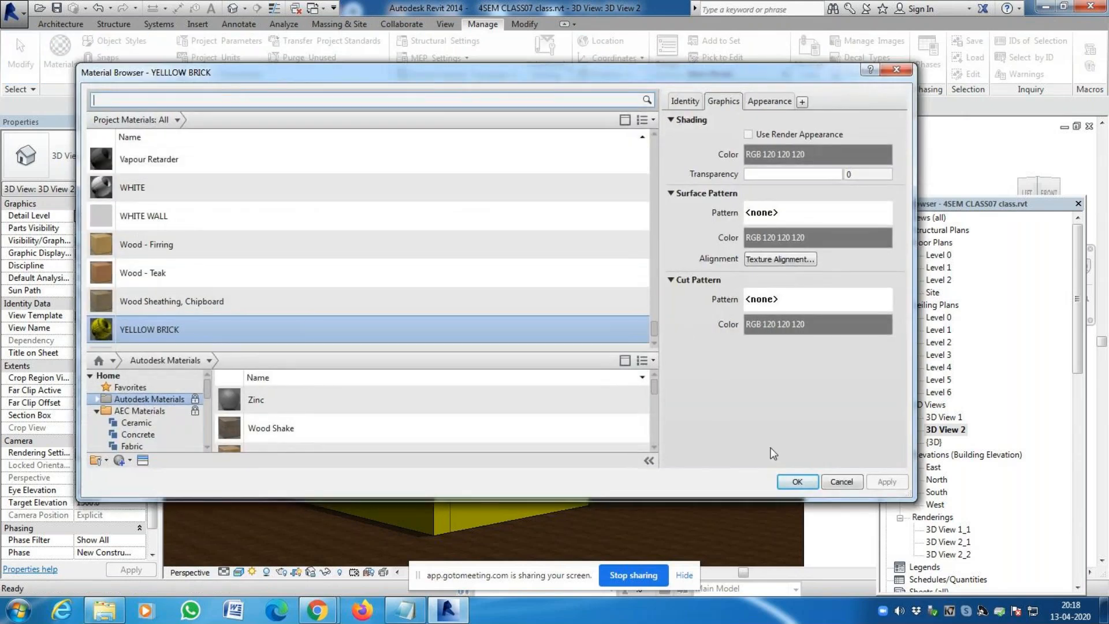
click(841, 483)
Render the 3D View 2 perspective of the house with the existing rendering settings
click(444, 24)
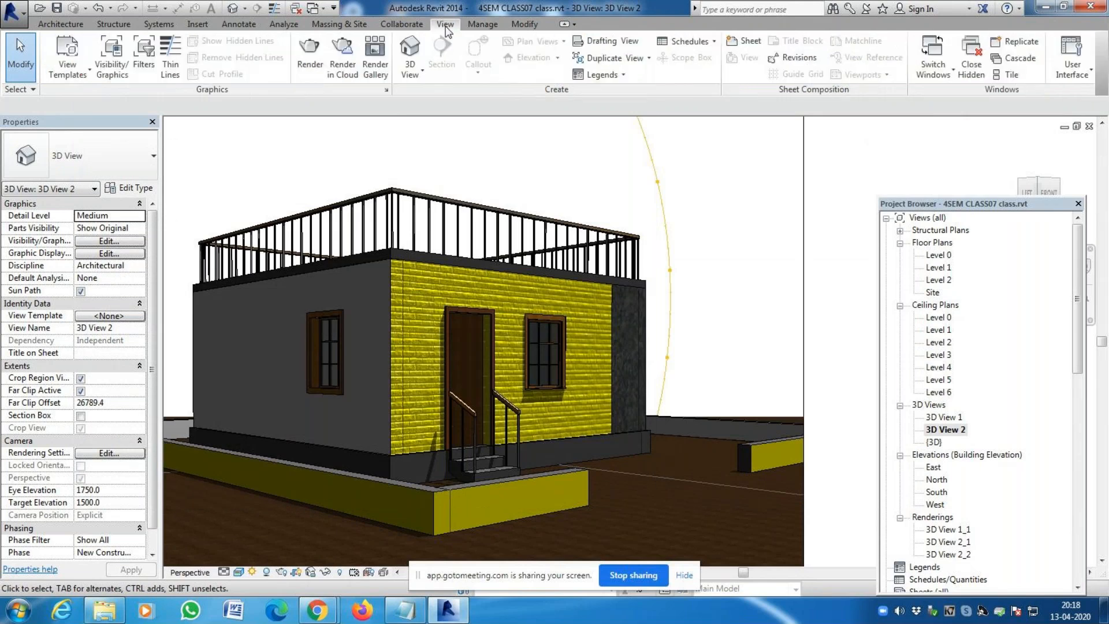
click(311, 58)
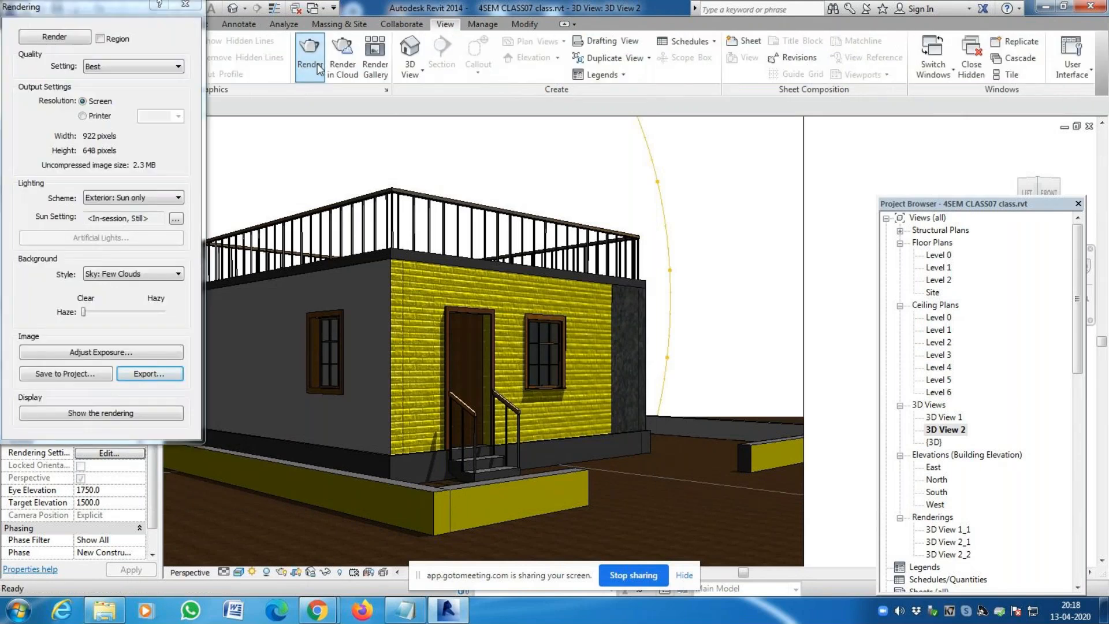
click(69, 39)
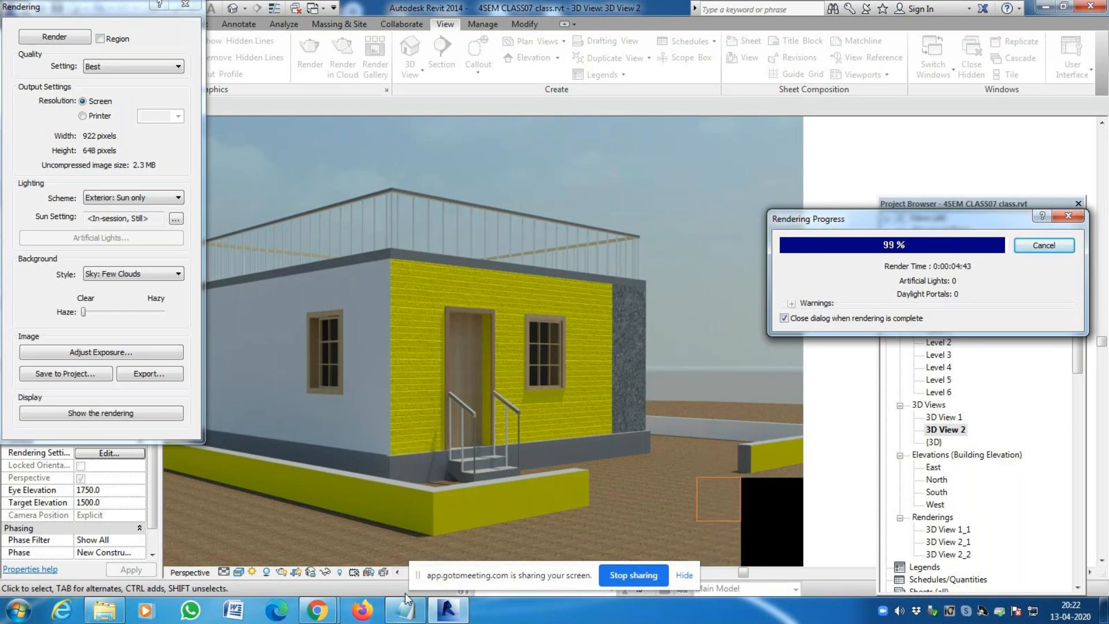
Switch to the Materials.txt notes in Notepad and mark the Bump(Relief Pattern) topic with a trailing slash
click(411, 617)
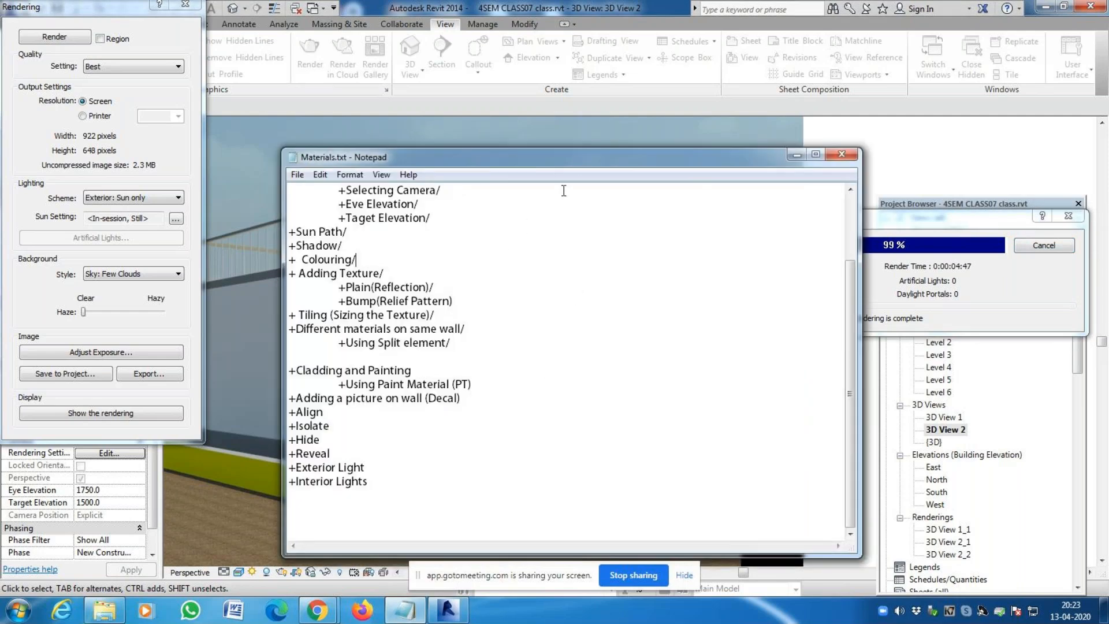
drag(575, 161, 526, 234)
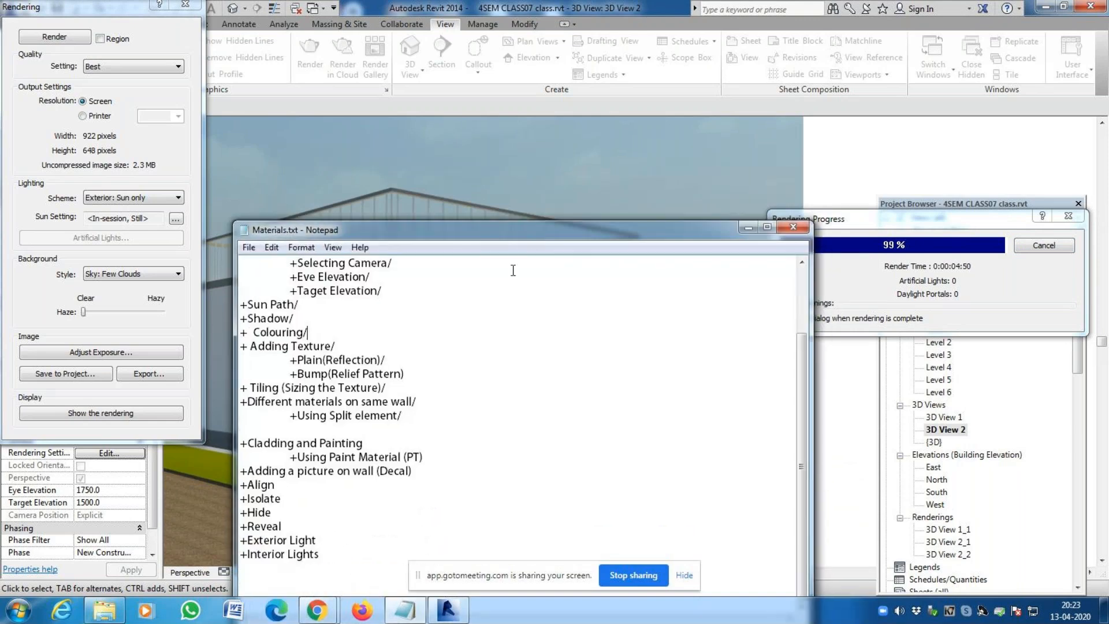
click(421, 373)
text(/)
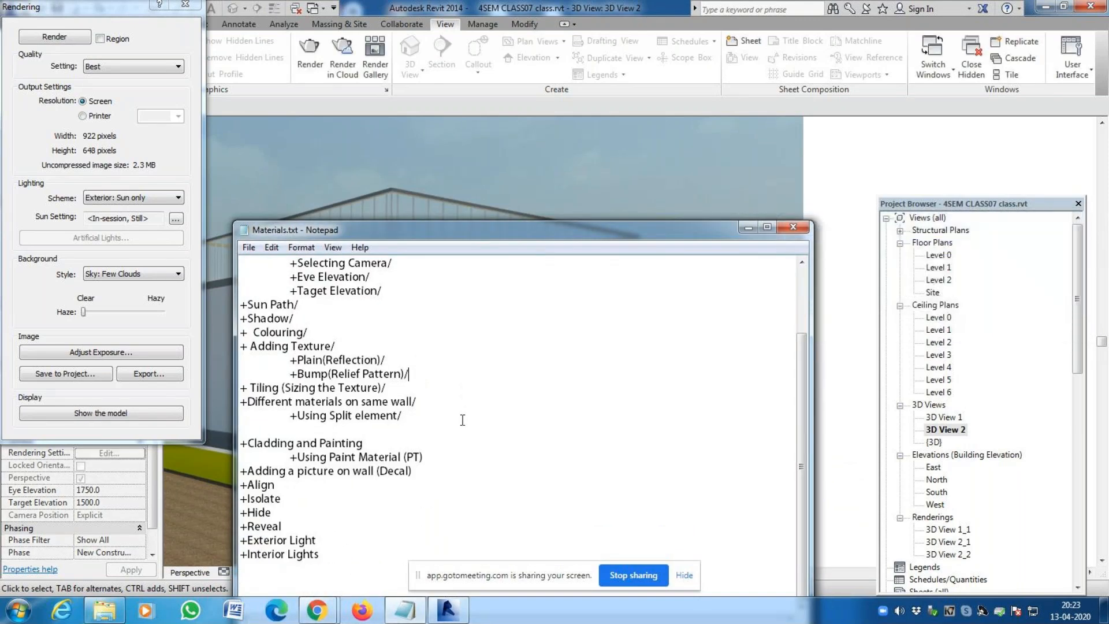
click(748, 228)
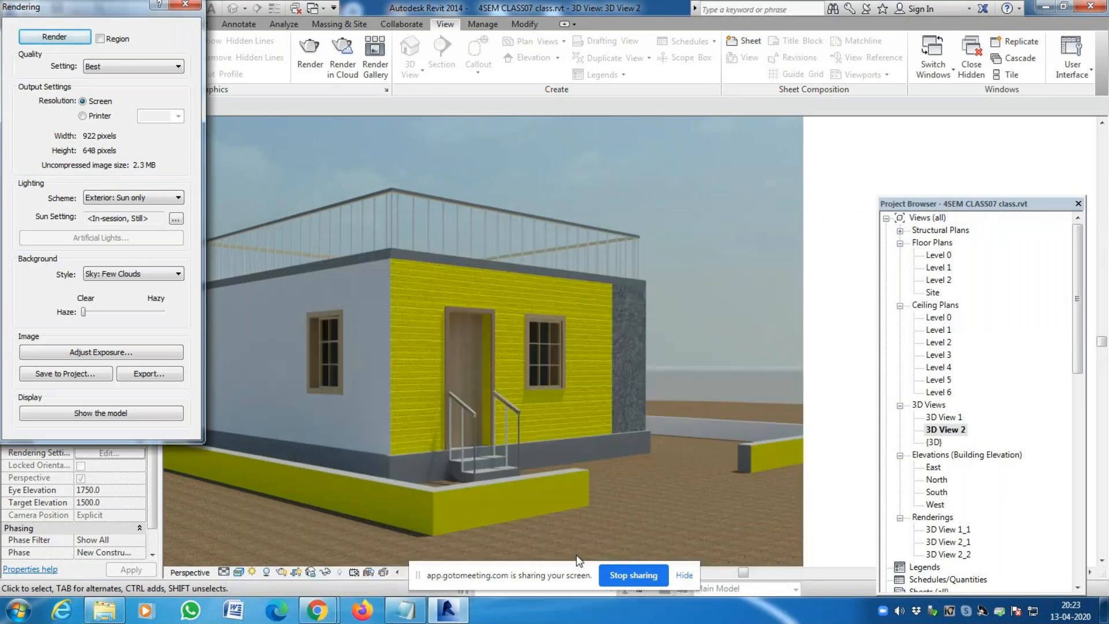
Review the Materials.txt topics from Class 7 through Using Split element, highlighting them, and close the notes
click(405, 610)
drag(433, 414, 241, 205)
scroll(434, 377, down, 2)
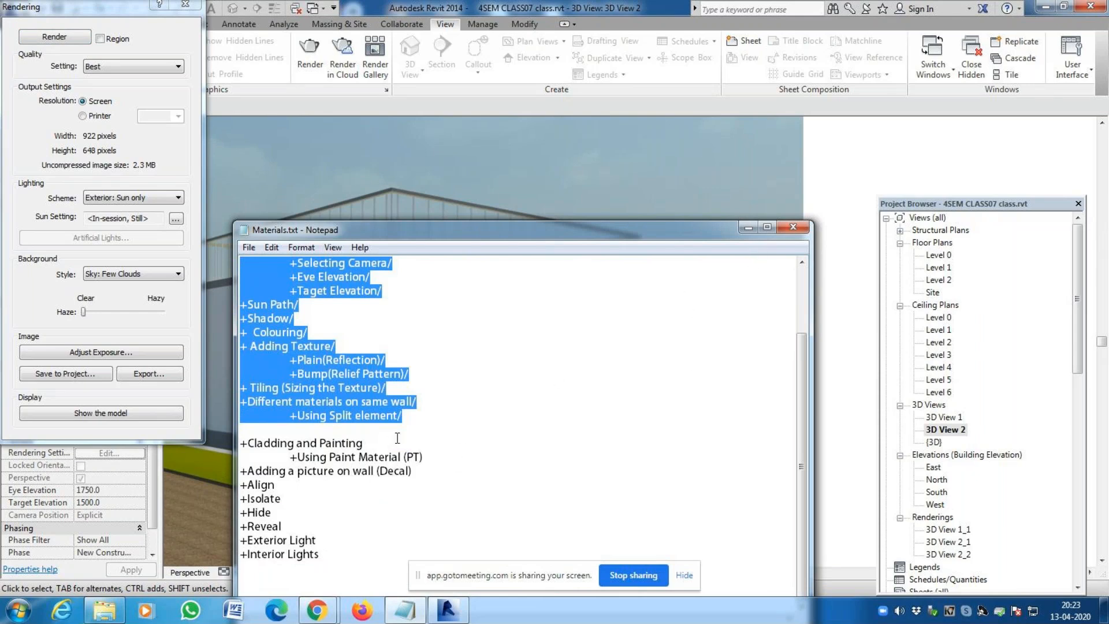
scroll(780, 369, up, 2)
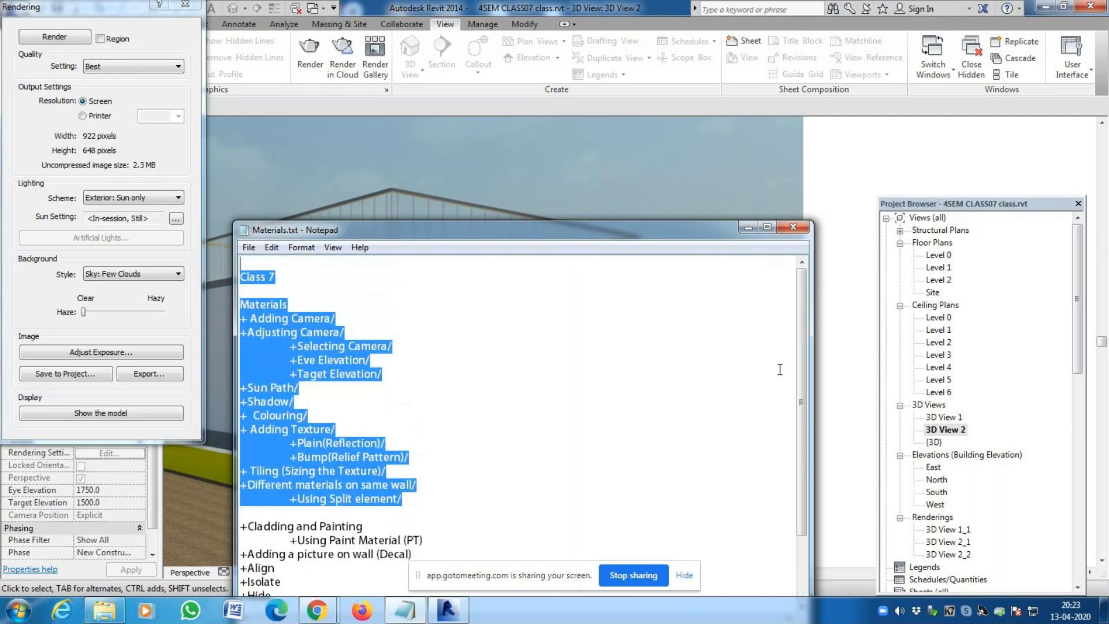
click(794, 228)
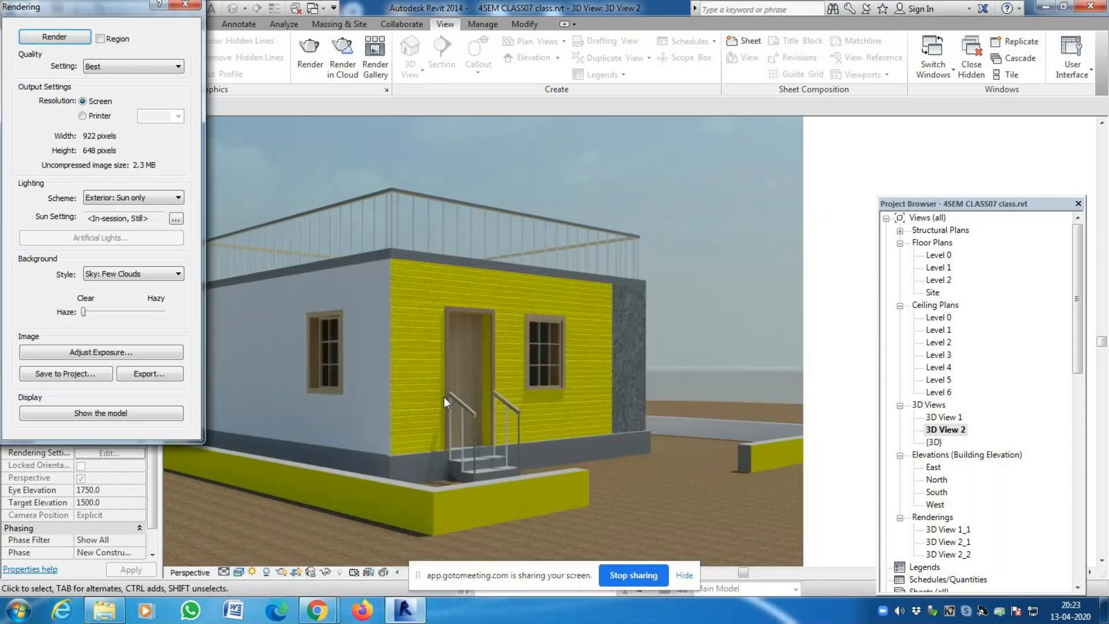
Save the finished rendering to the project under the name 3D View 2_3
click(86, 373)
click(573, 324)
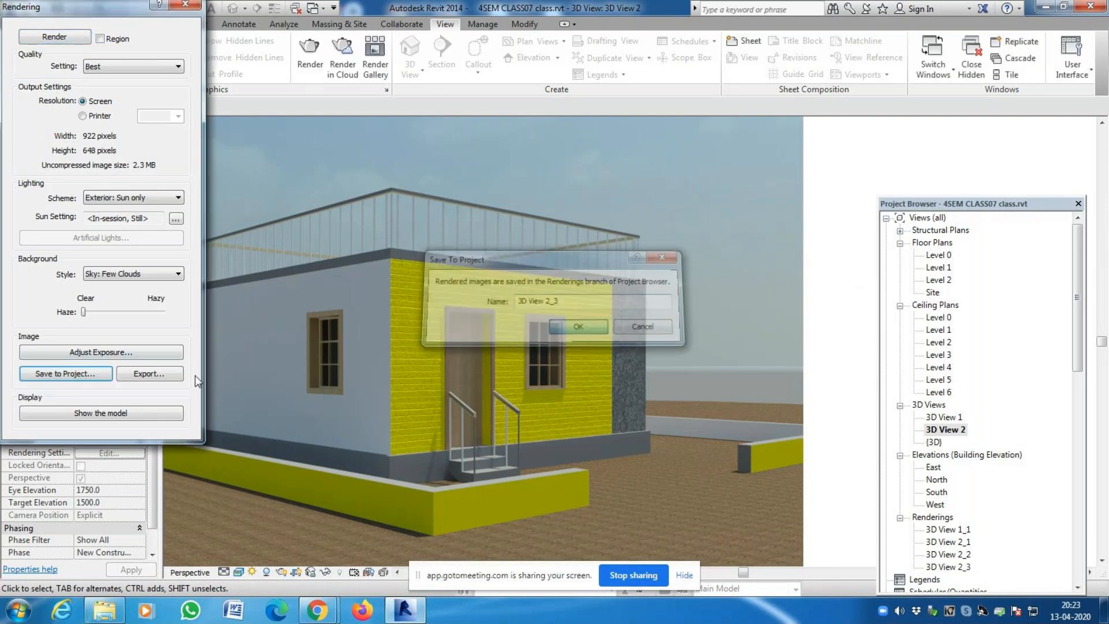
Start exporting the rendering and browse on the Downloads (F:) drive to the CLASS 07 folder inside ADVANCED REVIT
click(149, 373)
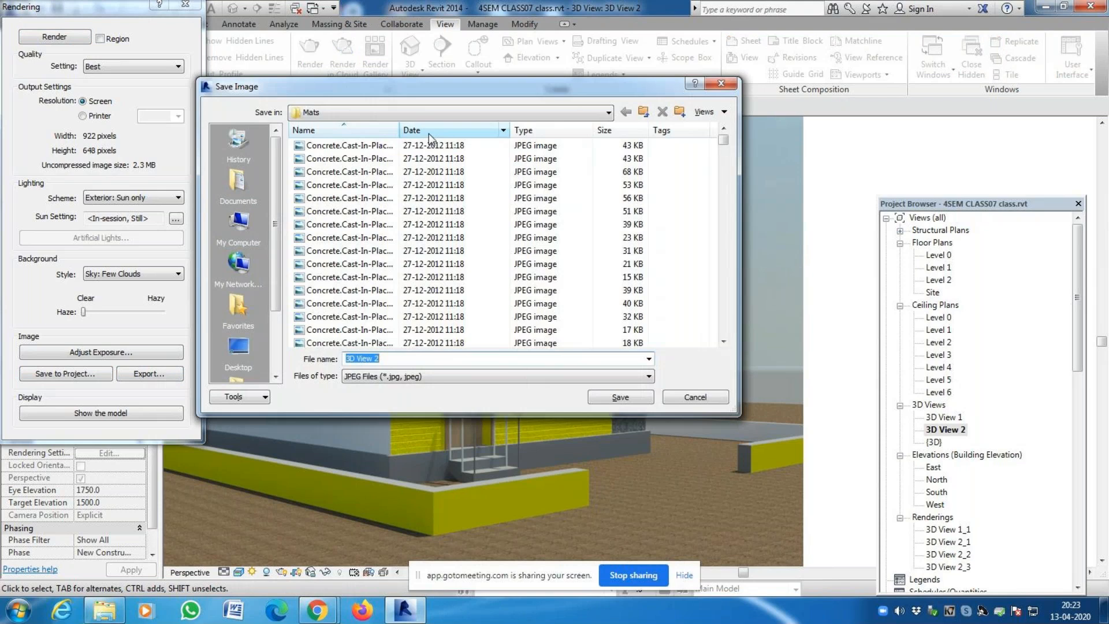
click(467, 109)
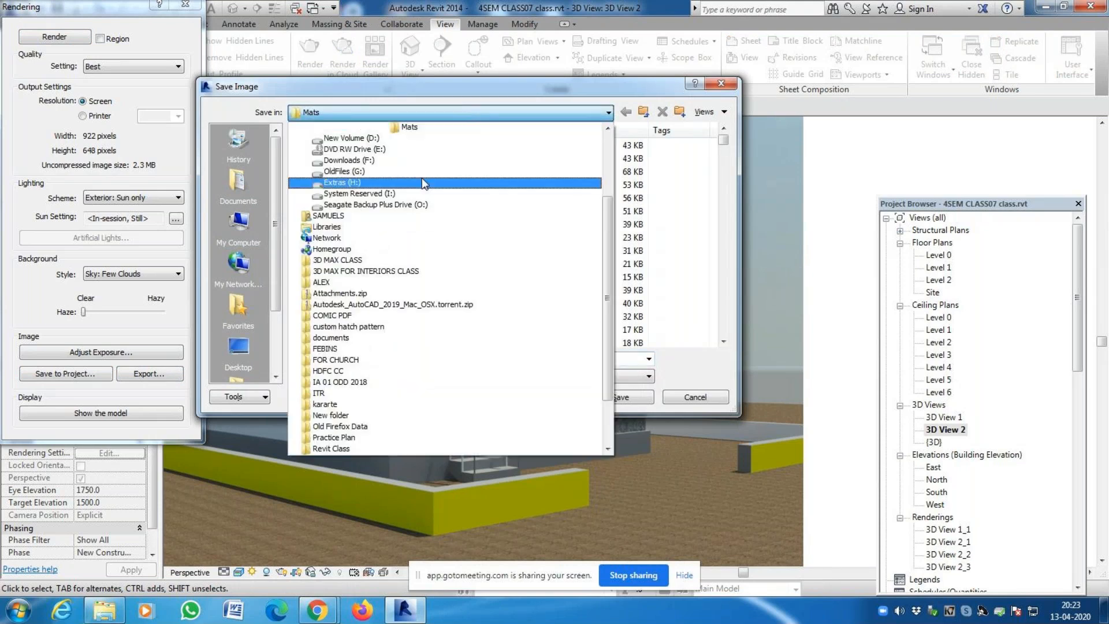
click(414, 161)
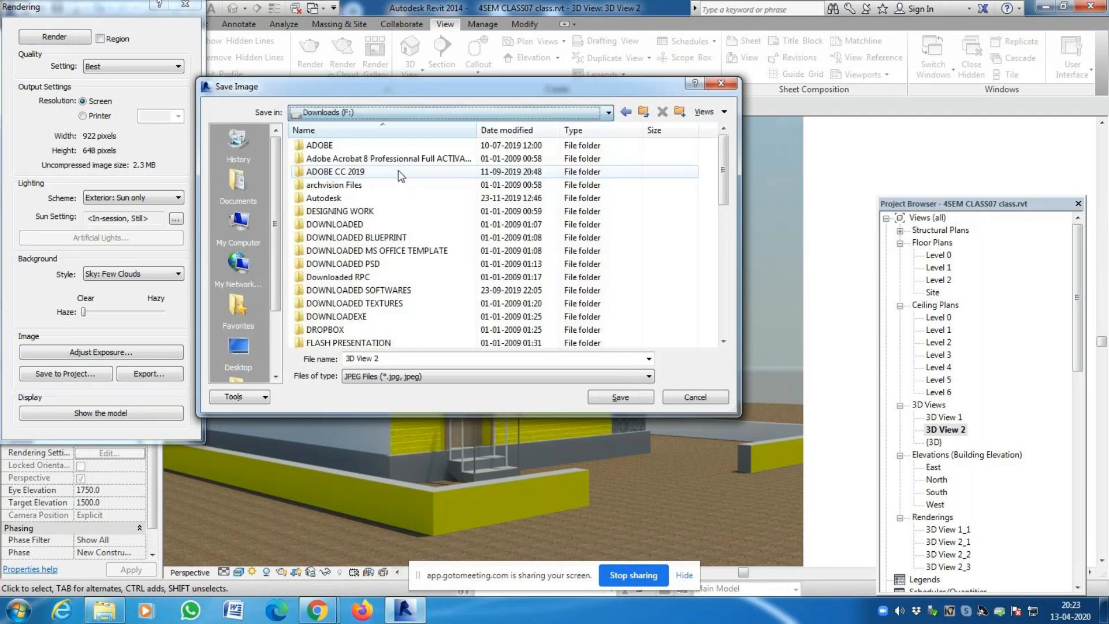
scroll(350, 239, down, 5)
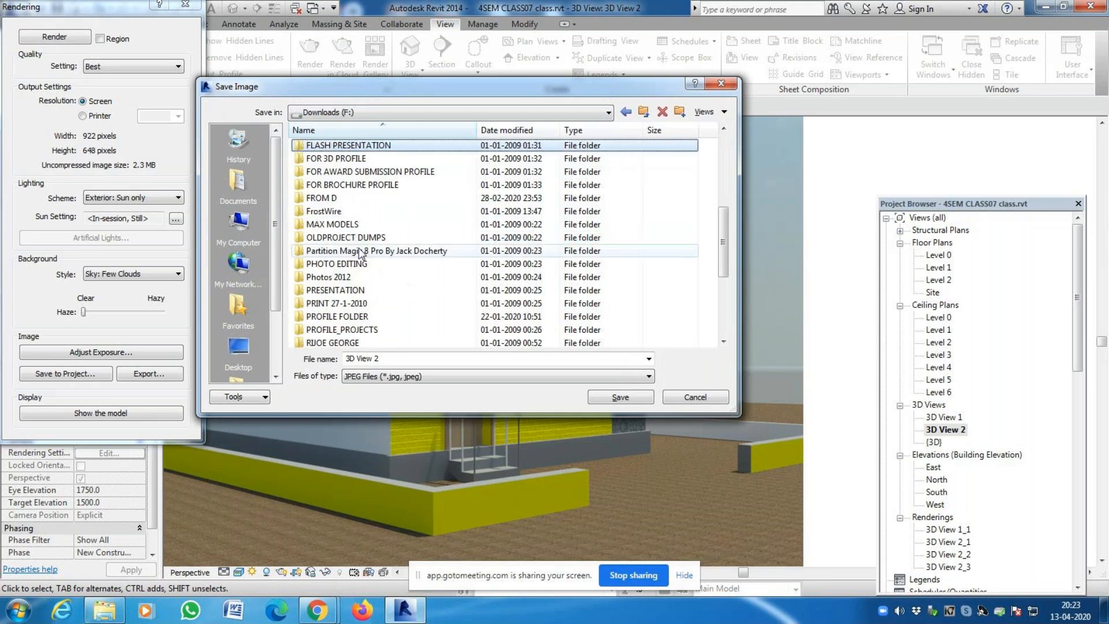
double_click(335, 198)
double_click(340, 185)
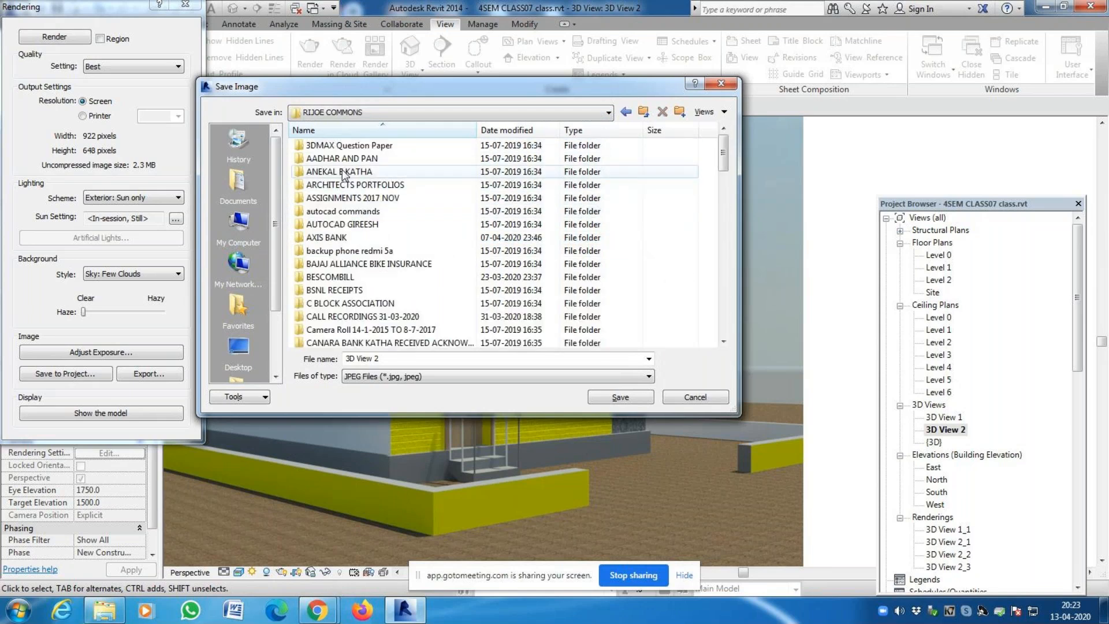
scroll(350, 173, down, 12)
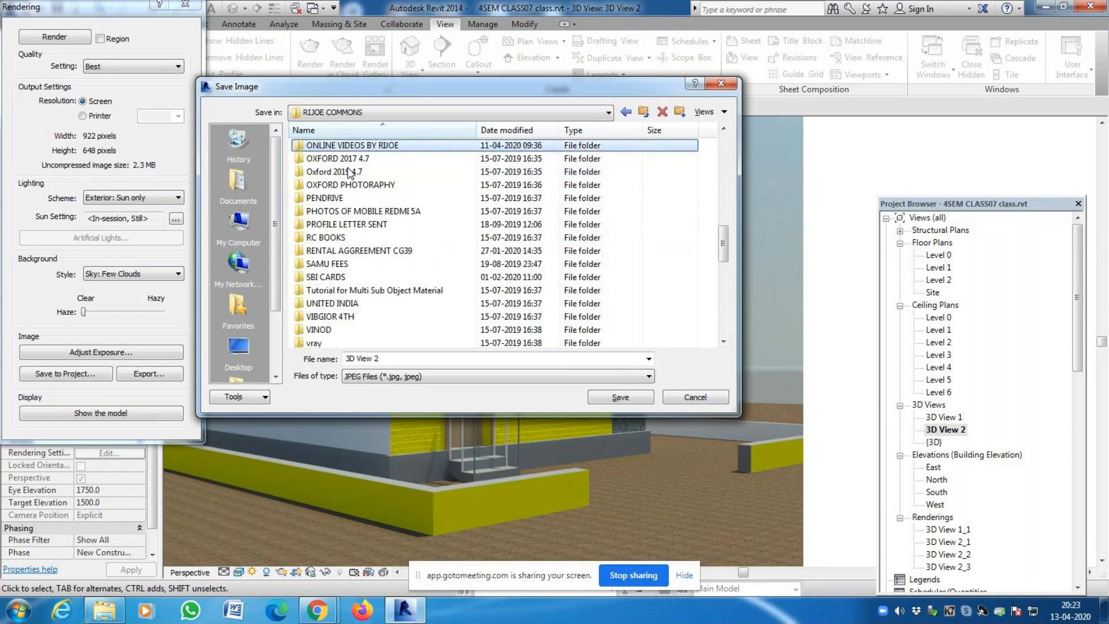
double_click(359, 147)
double_click(359, 148)
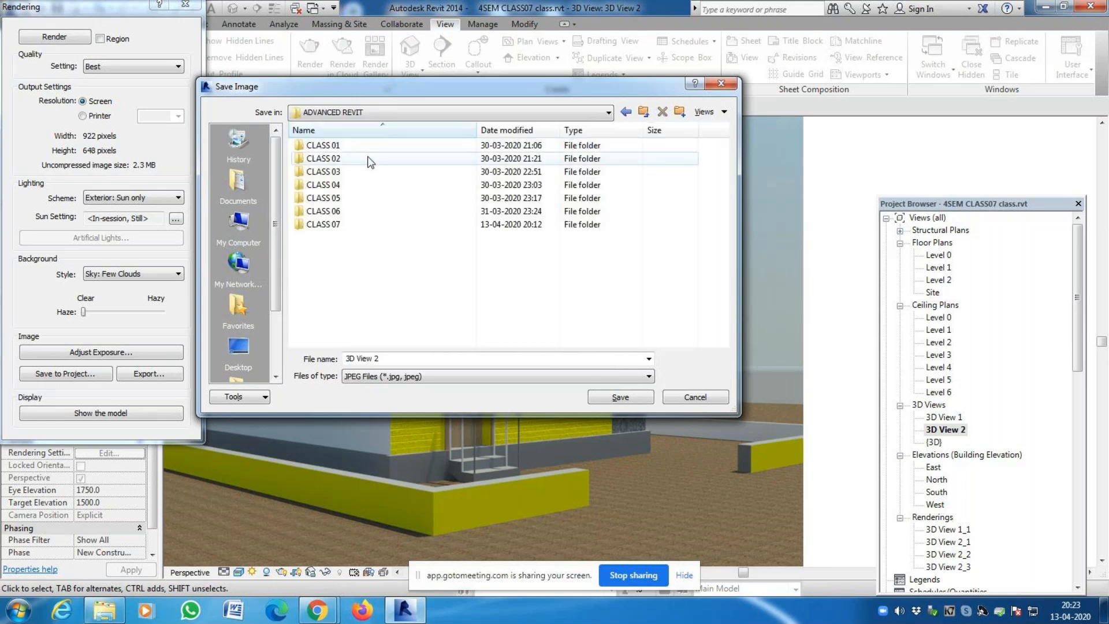
double_click(335, 225)
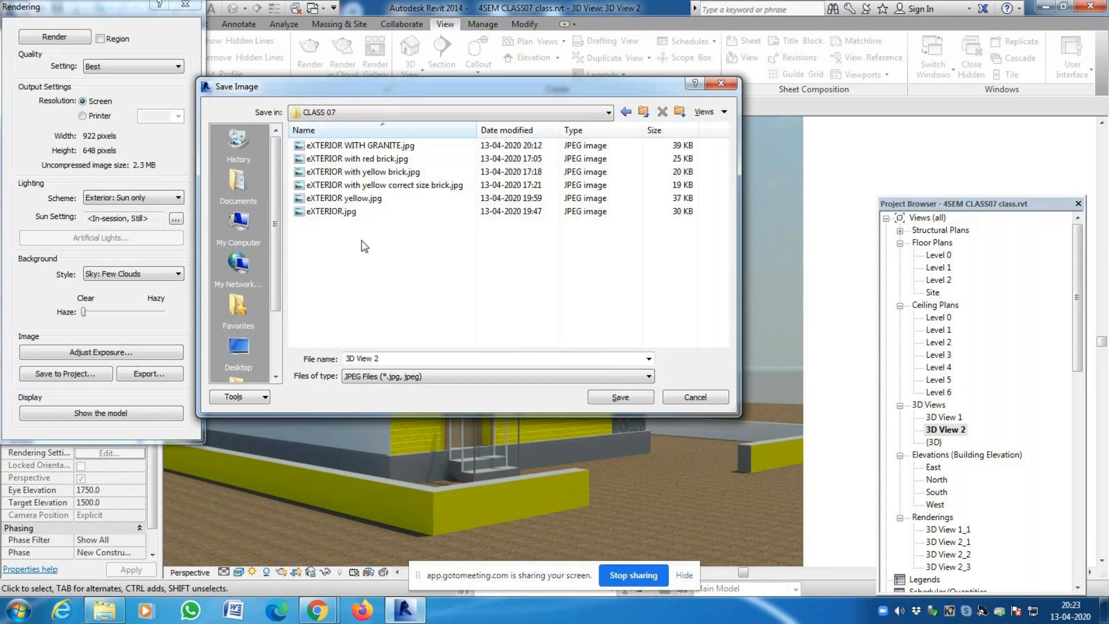
Export the rendering as a JPEG named eXTERIOR yellowBRICK.jpg, basing the name on the existing eXTERIOR yellow.jpg
click(353, 198)
click(405, 364)
click(405, 364)
text(BRI)
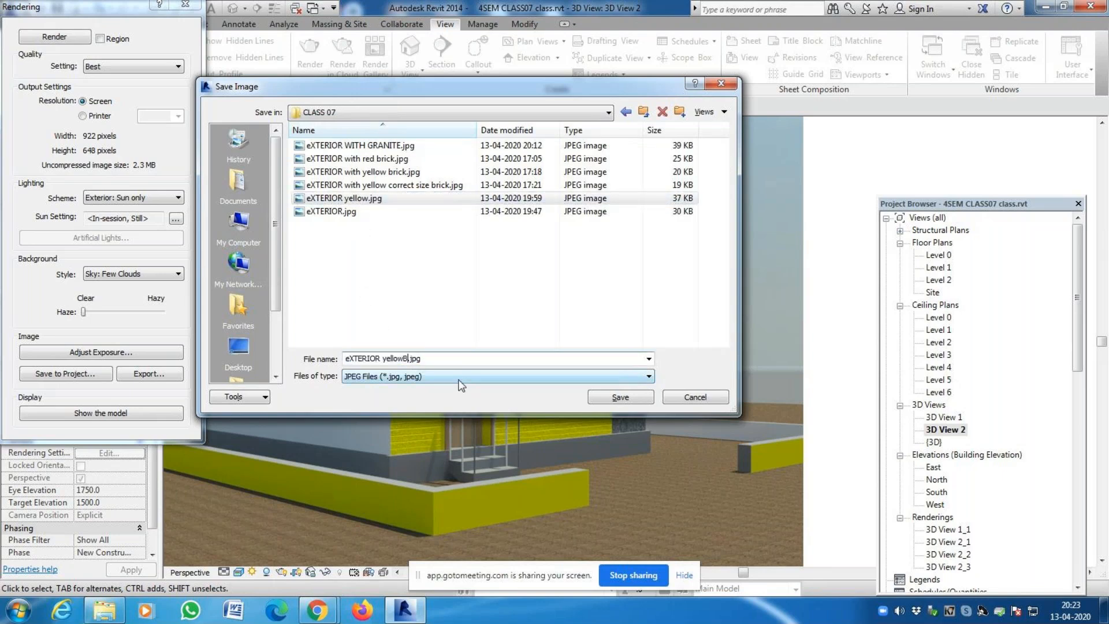
text(CK)
click(626, 399)
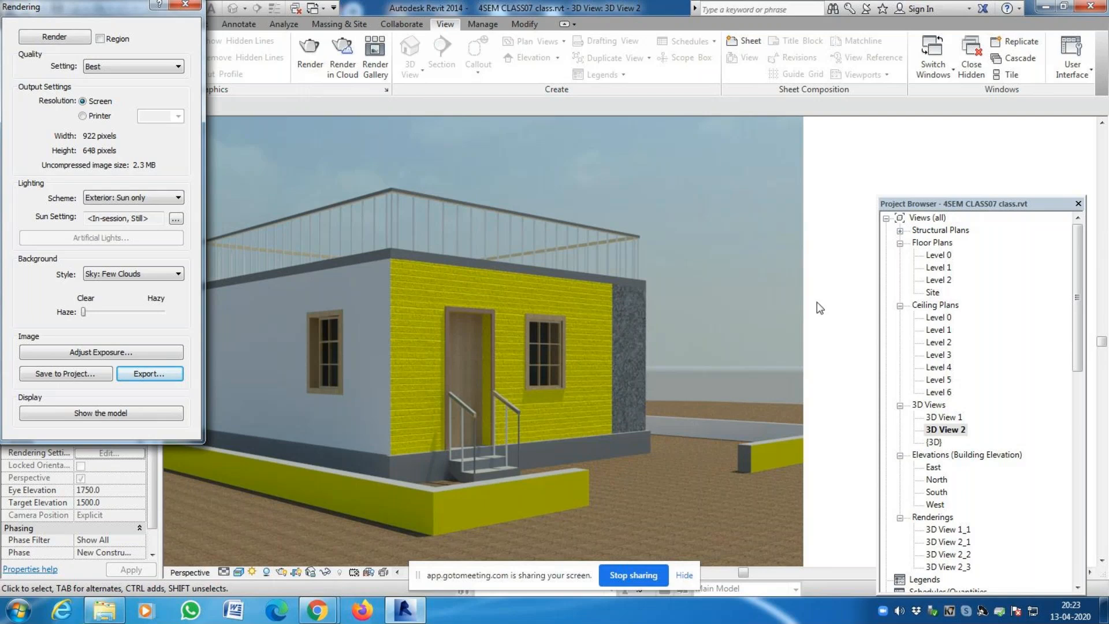
Examine the rendered yellow brick relief around the door and window, the entrance steps and the overall house exterior
scroll(467, 344, up, 3)
scroll(374, 376, up, 3)
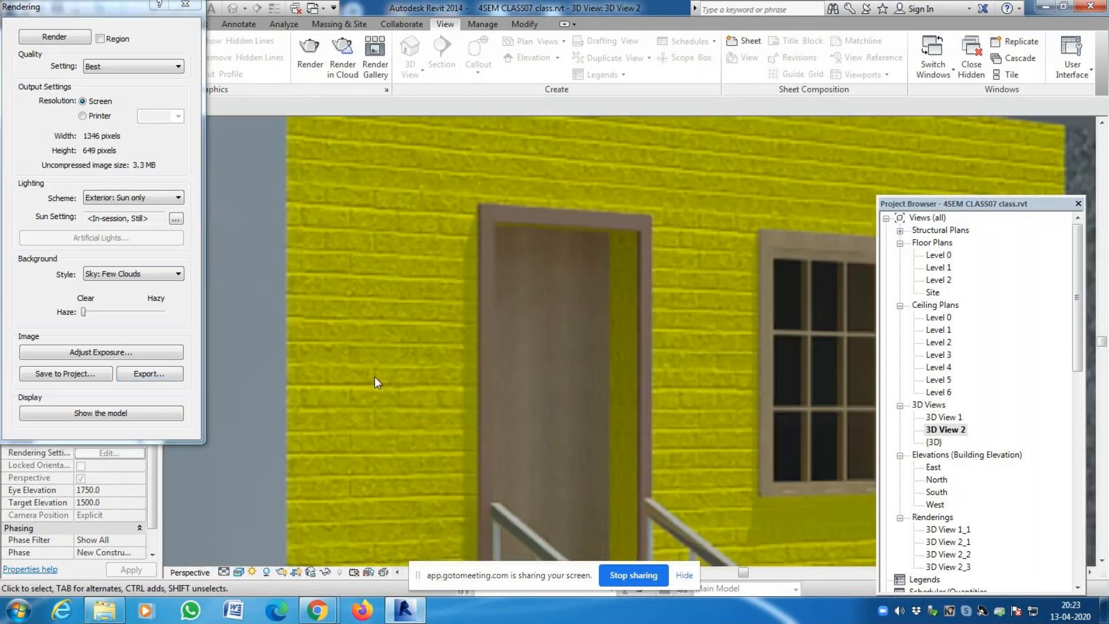
scroll(385, 363, down, 2)
scroll(637, 287, up, 3)
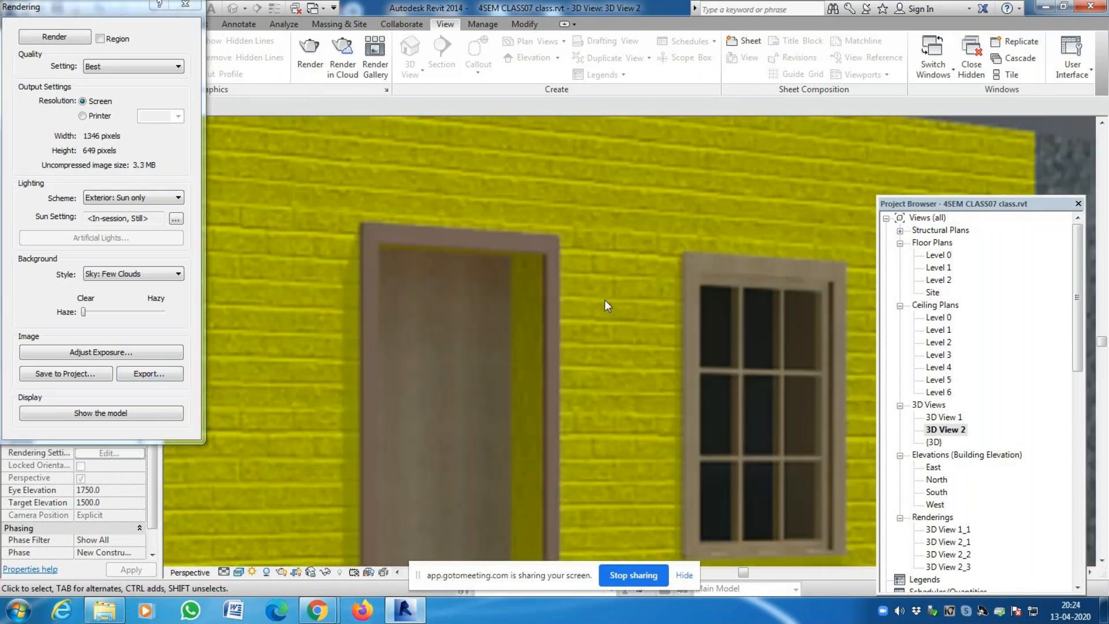
scroll(605, 304, down, 2)
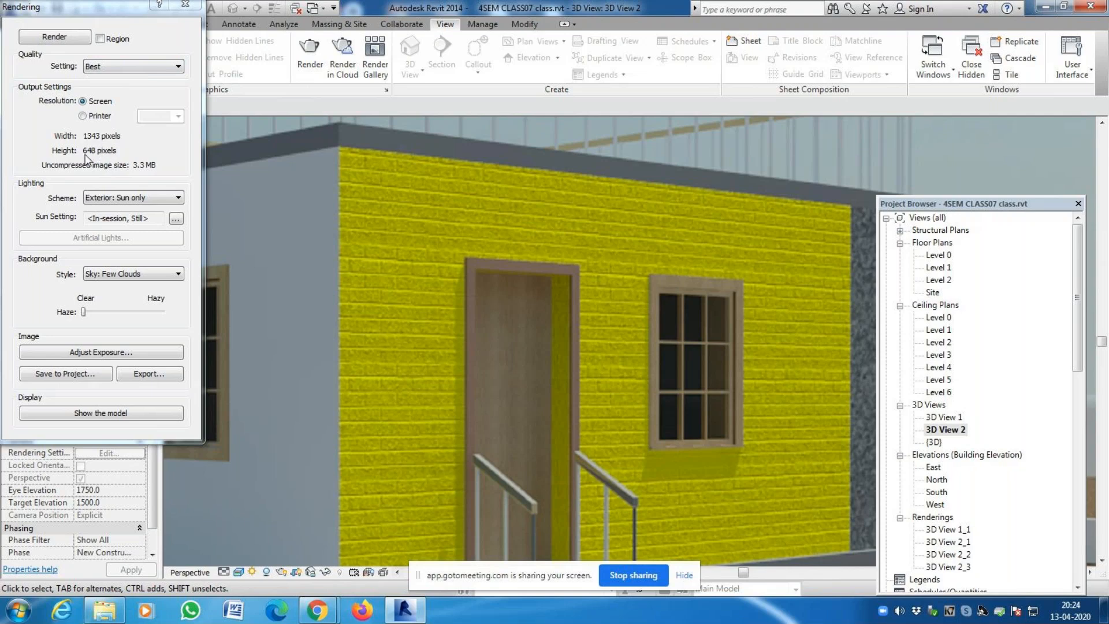
scroll(550, 238, up, 4)
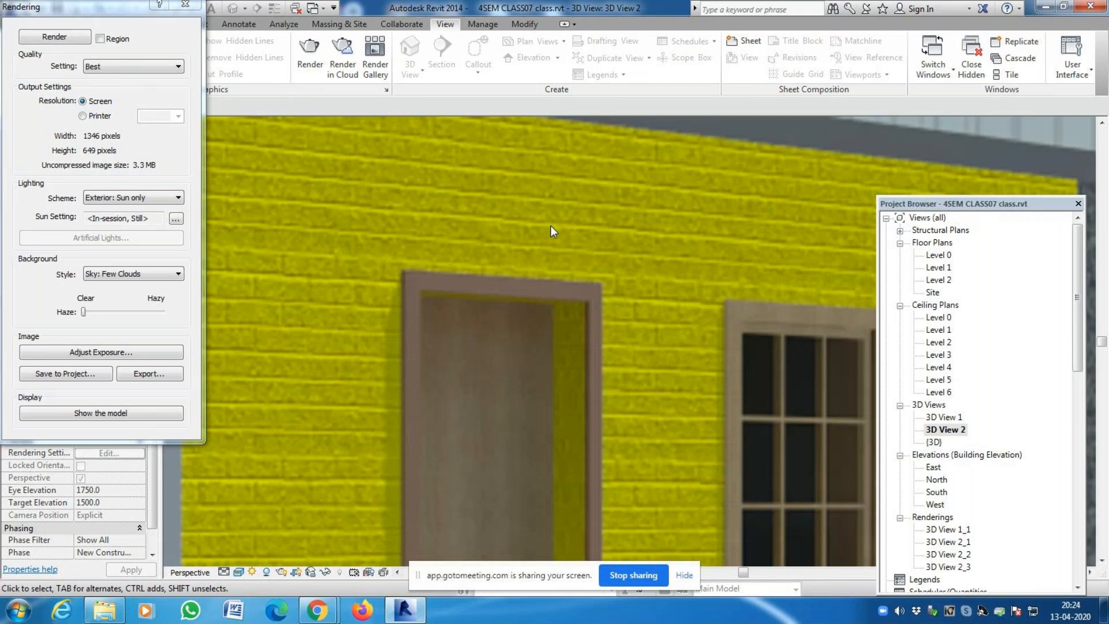
scroll(549, 230, down, 6)
scroll(548, 234, down, 2)
scroll(517, 418, up, 5)
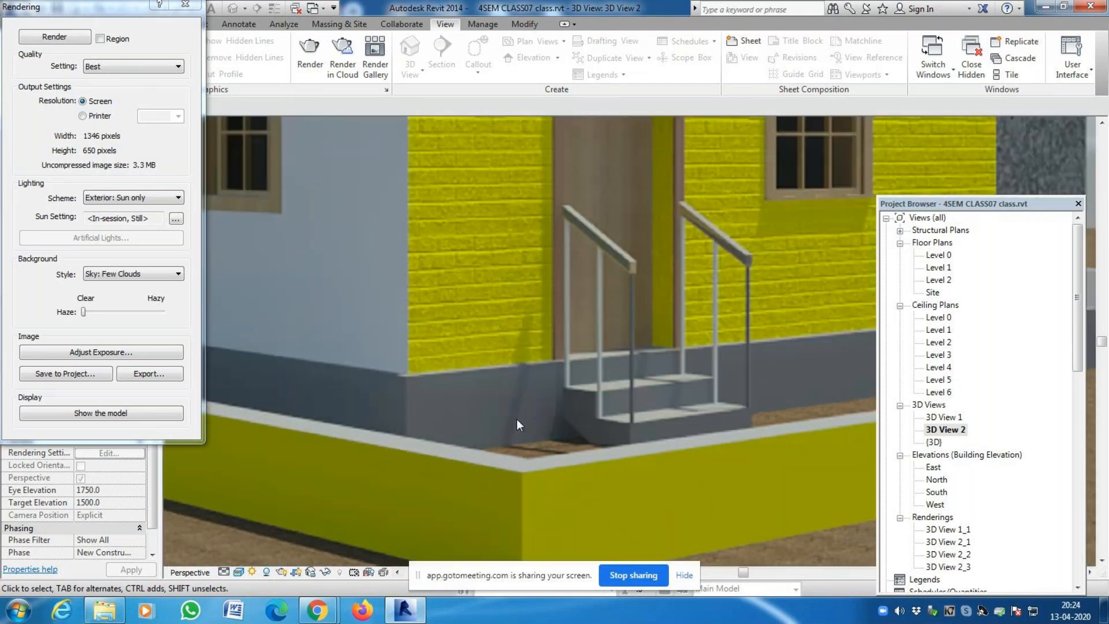
scroll(598, 348, down, 4)
scroll(588, 227, up, 3)
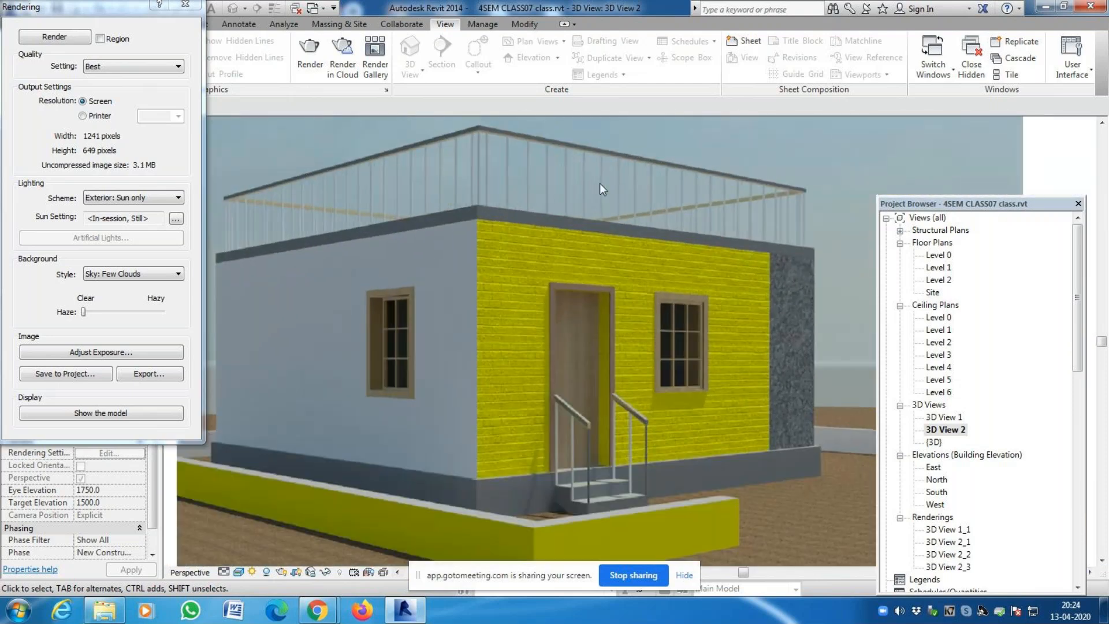
scroll(577, 209, down, 2)
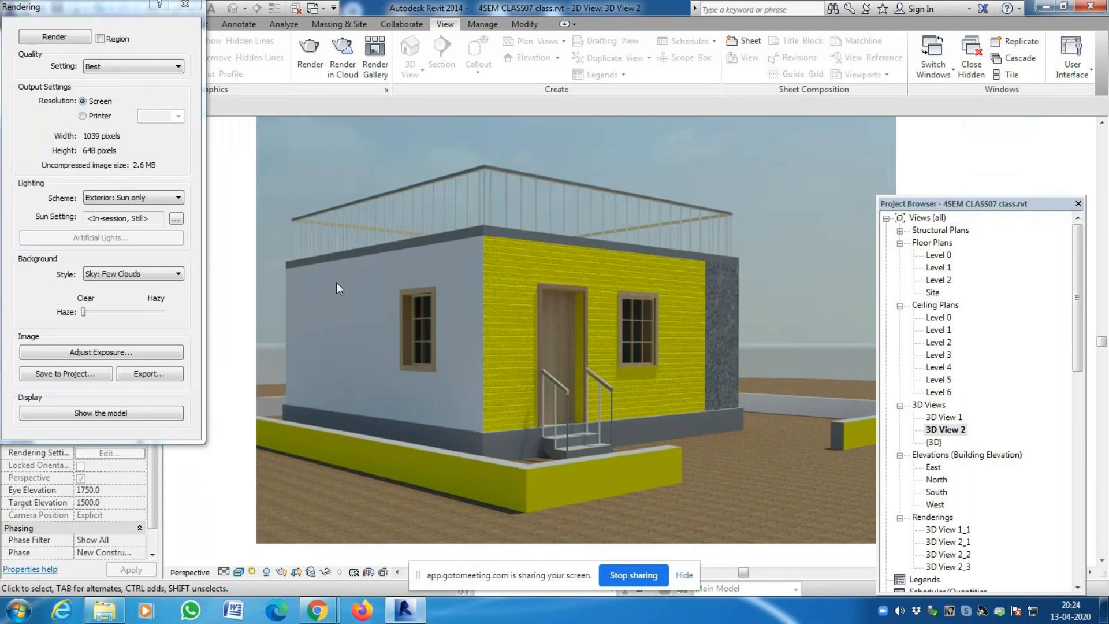
scroll(337, 282, up, 3)
scroll(338, 281, down, 4)
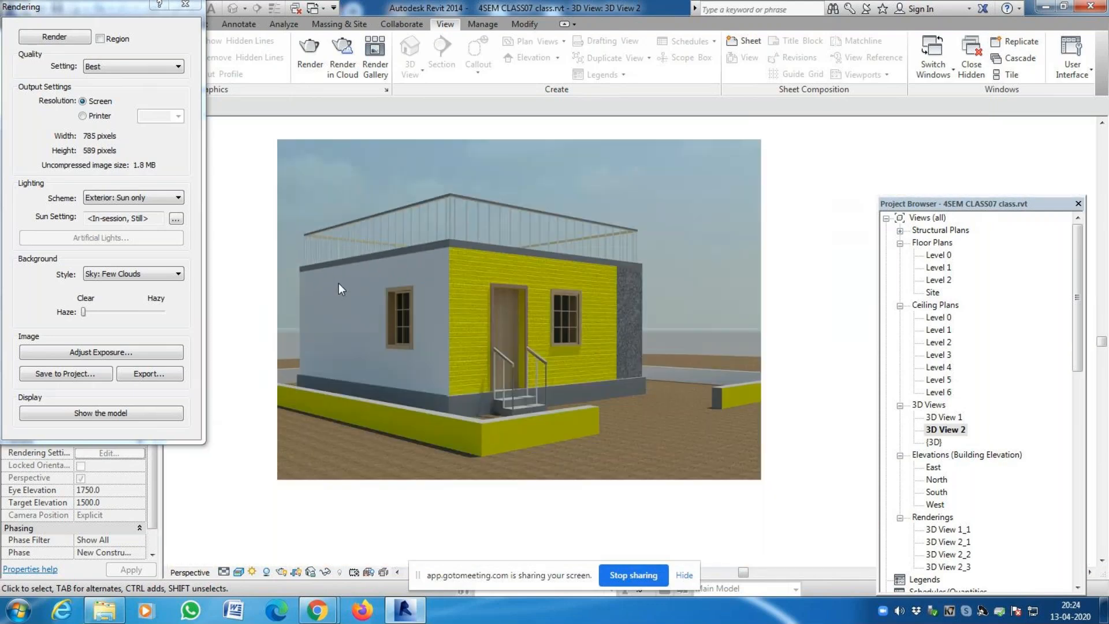
scroll(249, 224, up, 1)
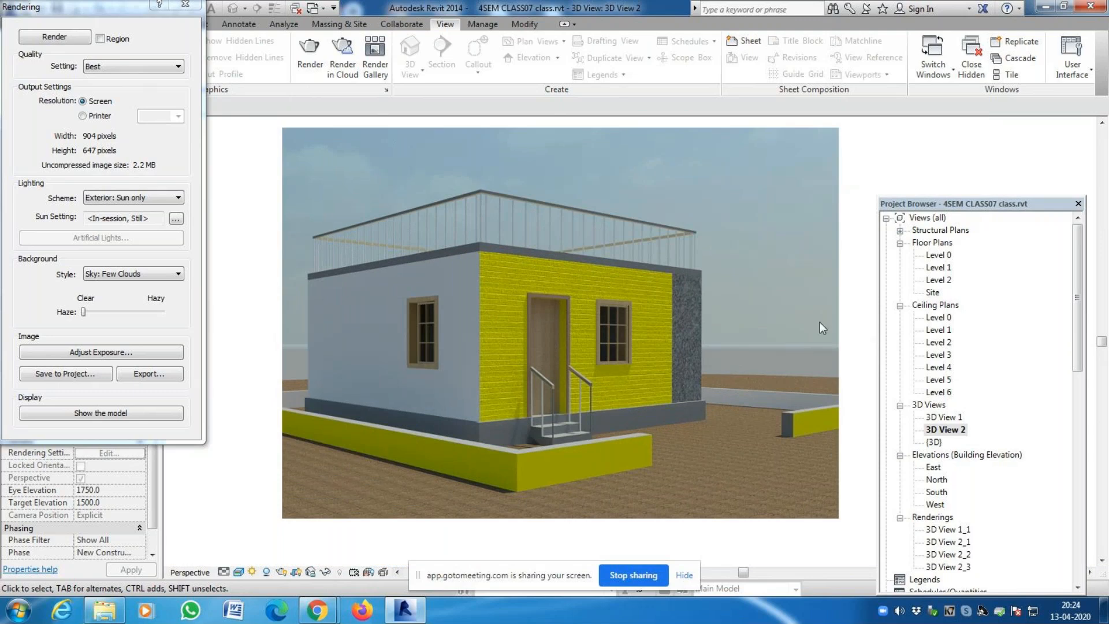
scroll(504, 282, down, 1)
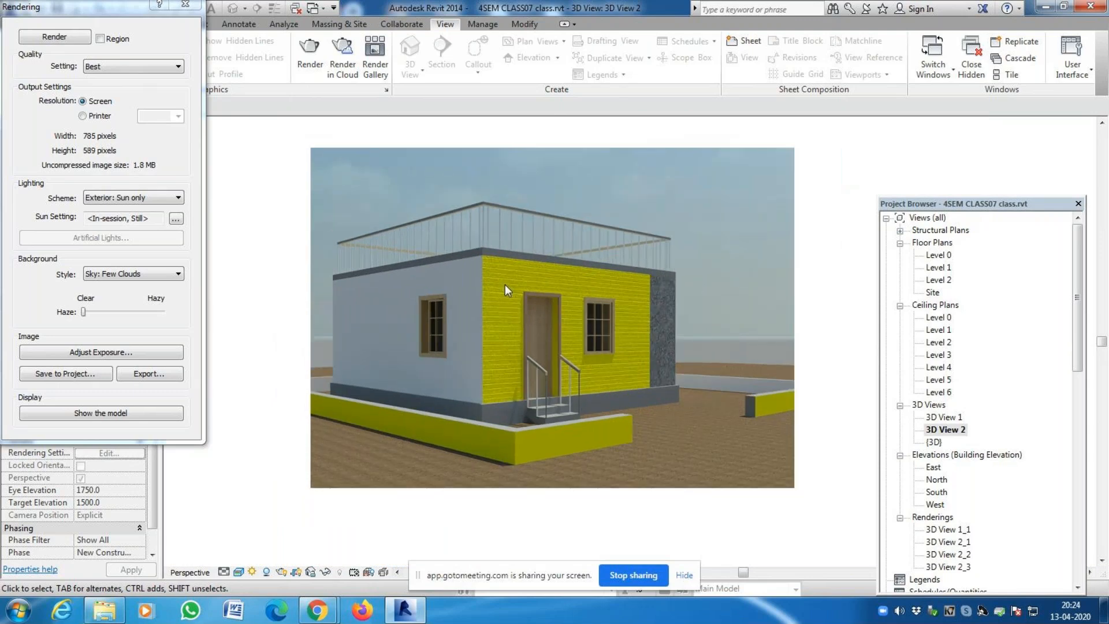
scroll(505, 284, down, 1)
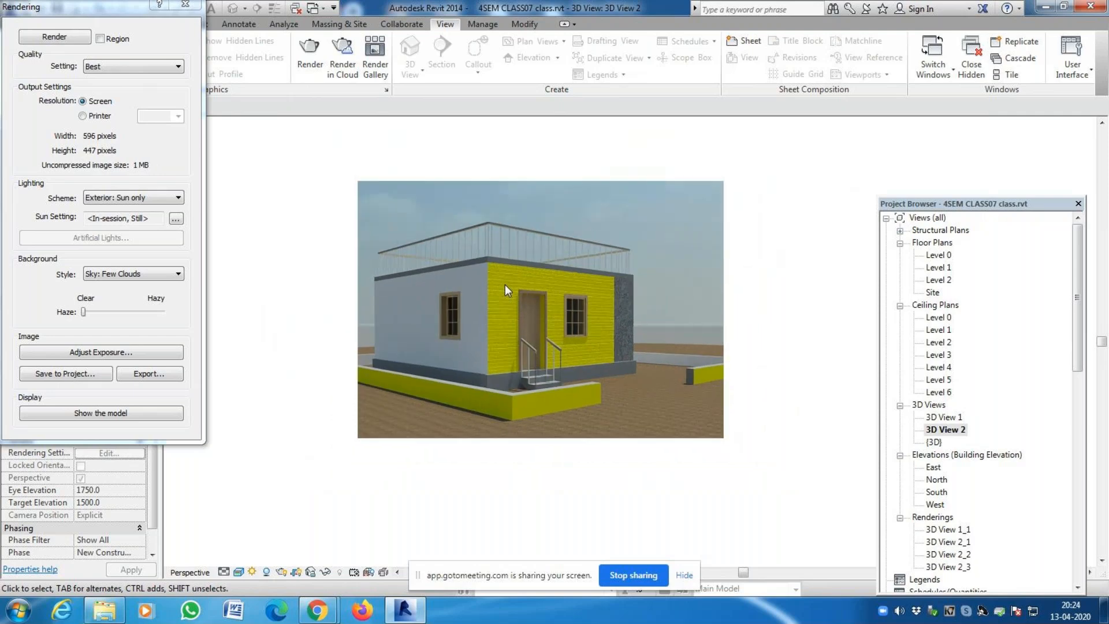
scroll(505, 284, up, 3)
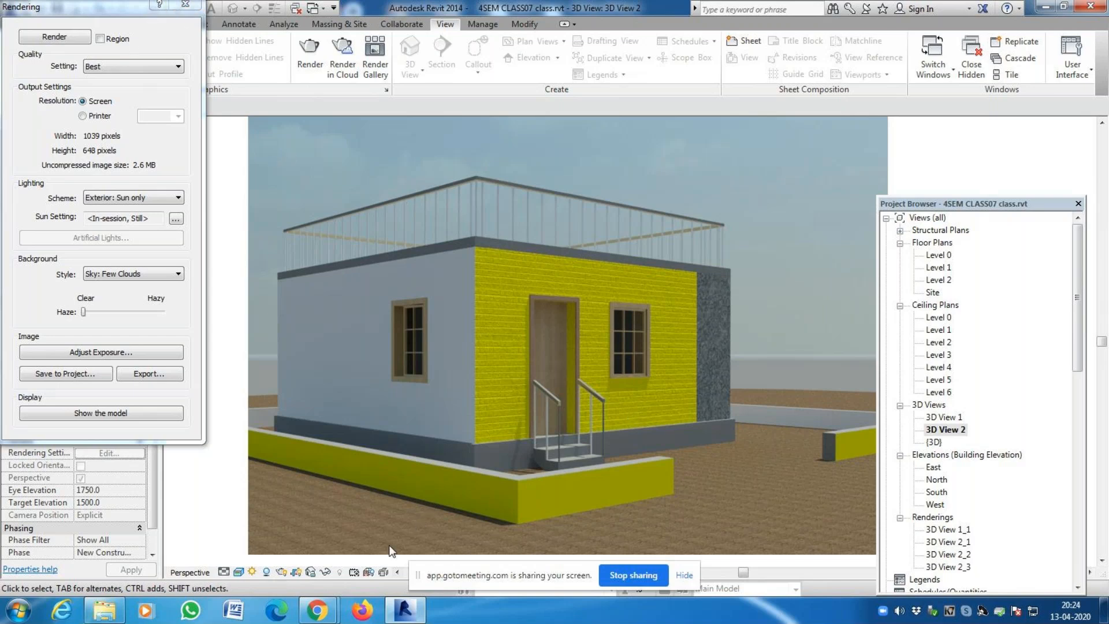
Close the Rendering dialog and switch to the GoToMeeting session in Chrome
click(184, 6)
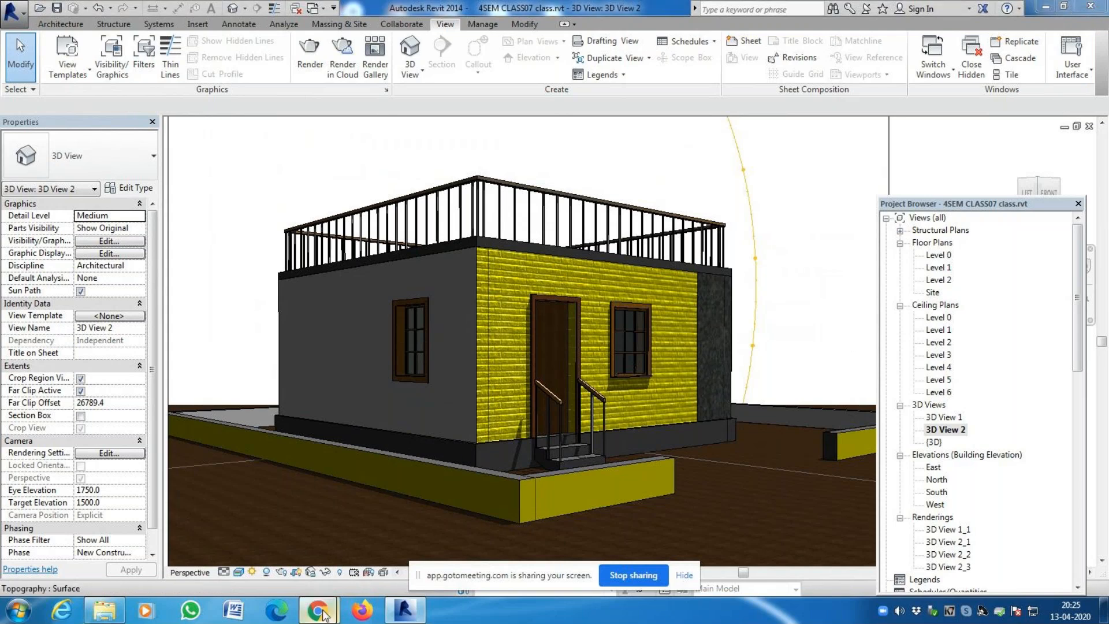
mouse_move(325, 614)
click(279, 562)
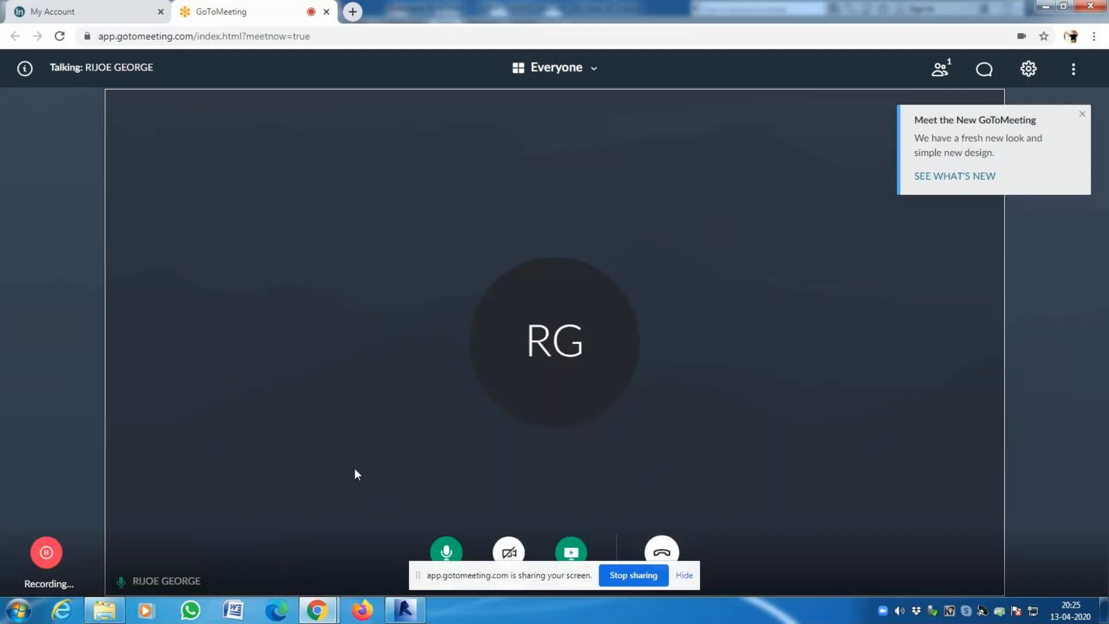